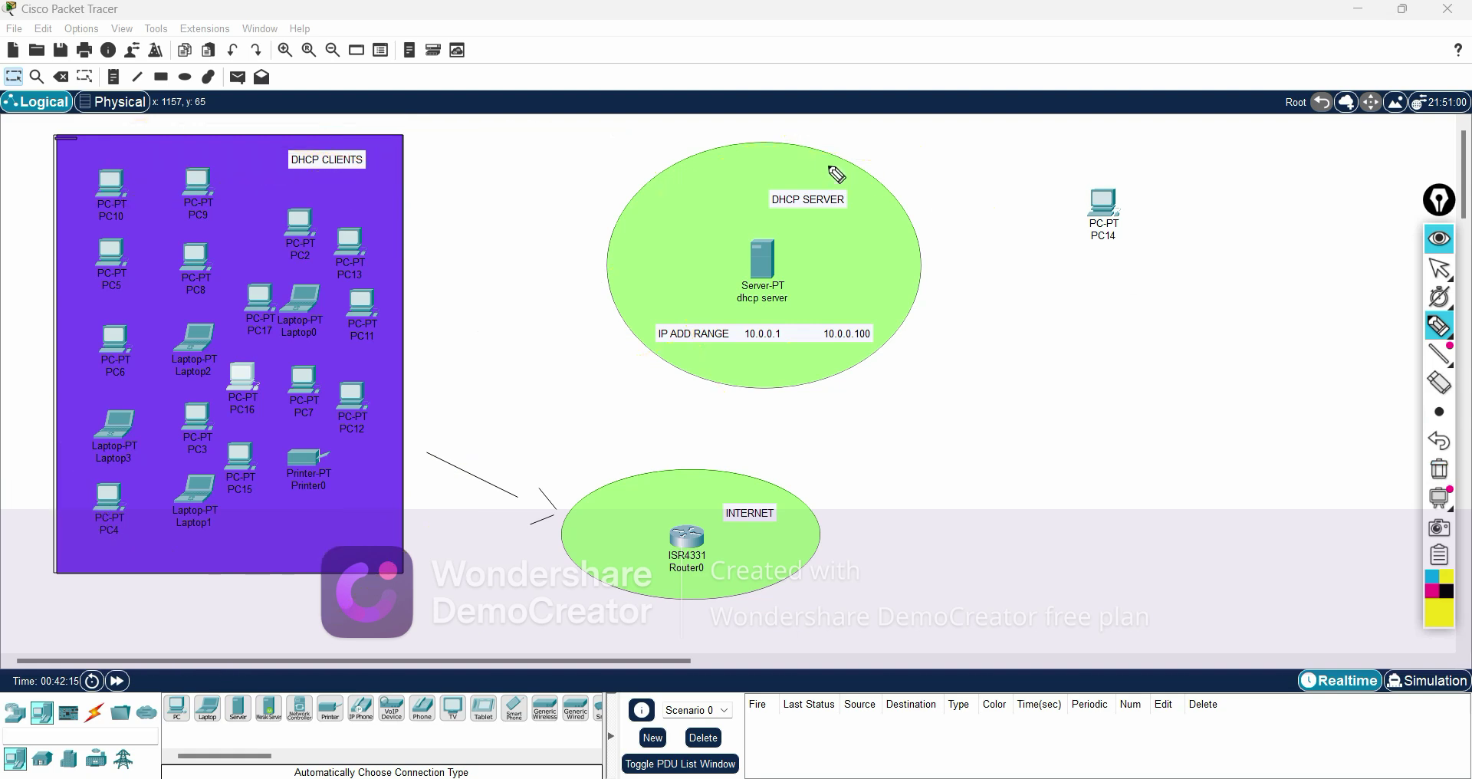
# Circle the DHCP server area and the DHCP clients area in yellow, adding arrows from the server toward the clients and the empty canvas
pyautogui.moveTo(838, 164)
pyautogui.mouseDown()
pyautogui.moveTo(1019, 371)
pyautogui.moveTo(755, 162)
pyautogui.mouseUp()
pyautogui.moveTo(548, 186)
pyautogui.mouseDown()
pyautogui.moveTo(459, 152)
pyautogui.moveTo(421, 191)
pyautogui.moveTo(488, 170)
pyautogui.mouseUp()
pyautogui.moveTo(167, 138)
pyautogui.mouseDown()
pyautogui.moveTo(111, 529)
pyautogui.moveTo(445, 215)
pyautogui.moveTo(378, 166)
pyautogui.mouseUp()
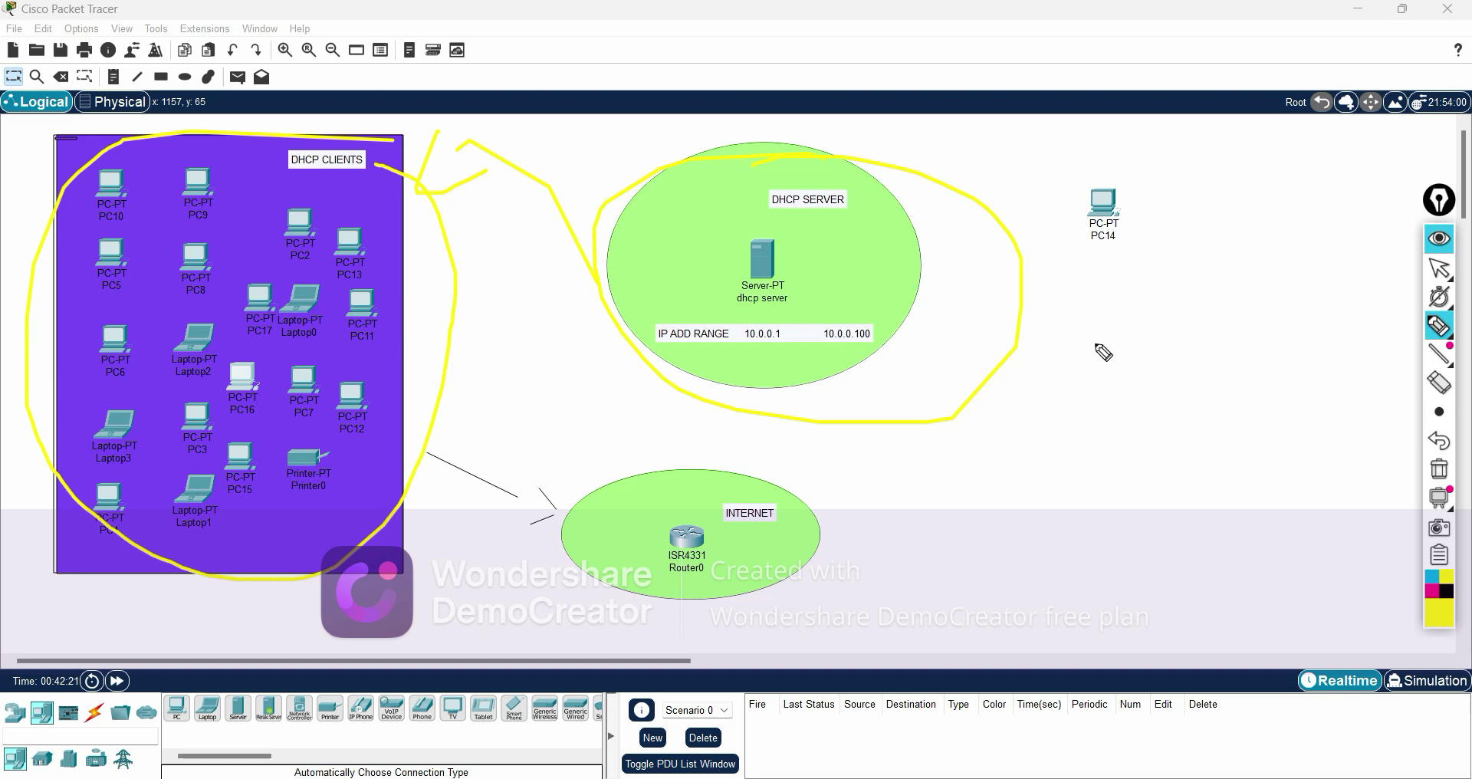
pyautogui.moveTo(1063, 342); pyautogui.dragTo(995, 335)
pyautogui.moveTo(1069, 299); pyautogui.dragTo(1076, 363)
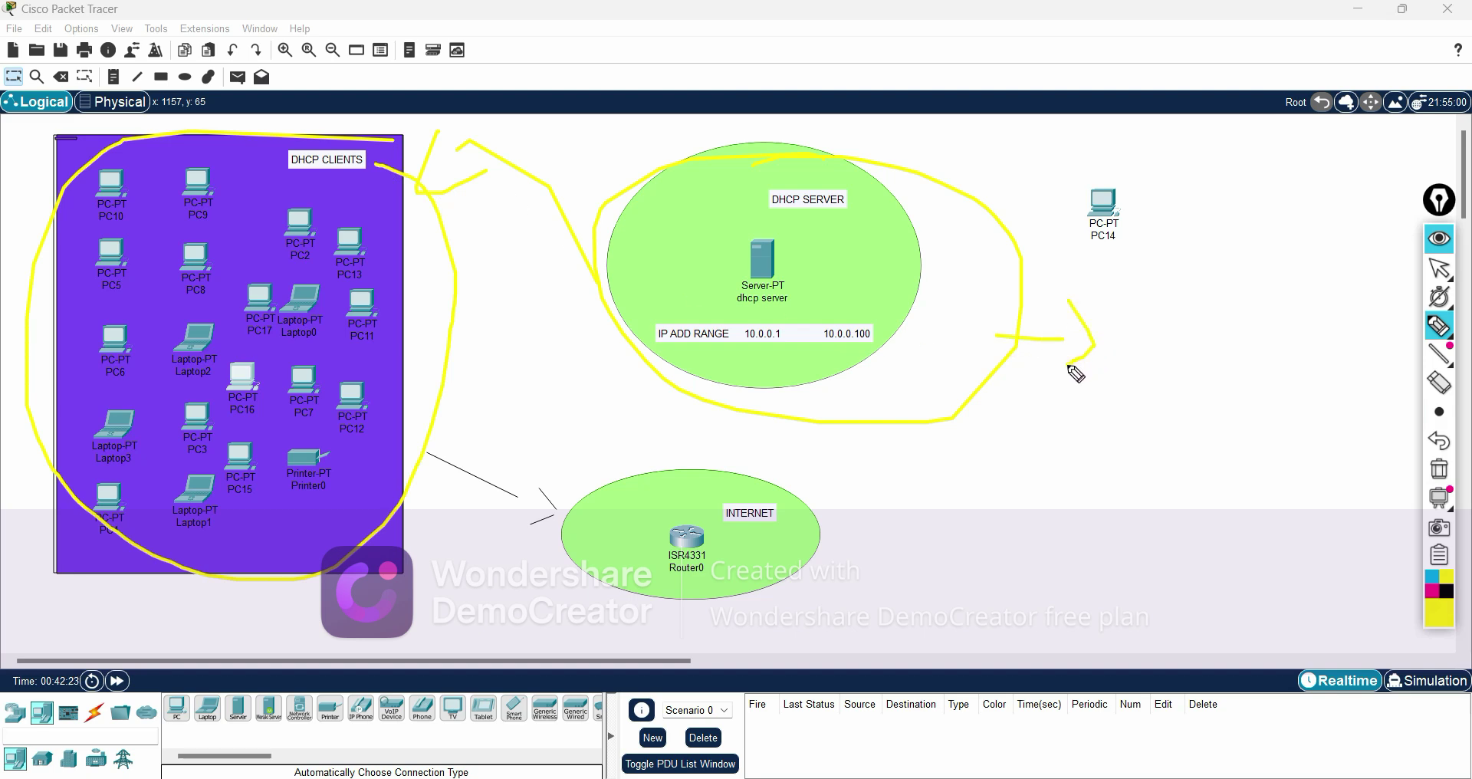
# Handwrite the starting address 10.0.0.1 in yellow on the empty canvas below the server's outward arrow
pyautogui.moveTo(871, 463); pyautogui.dragTo(867, 559)
pyautogui.moveTo(915, 491); pyautogui.dragTo(945, 492)
pyautogui.click(976, 479)
pyautogui.moveTo(1023, 427); pyautogui.dragTo(1030, 429)
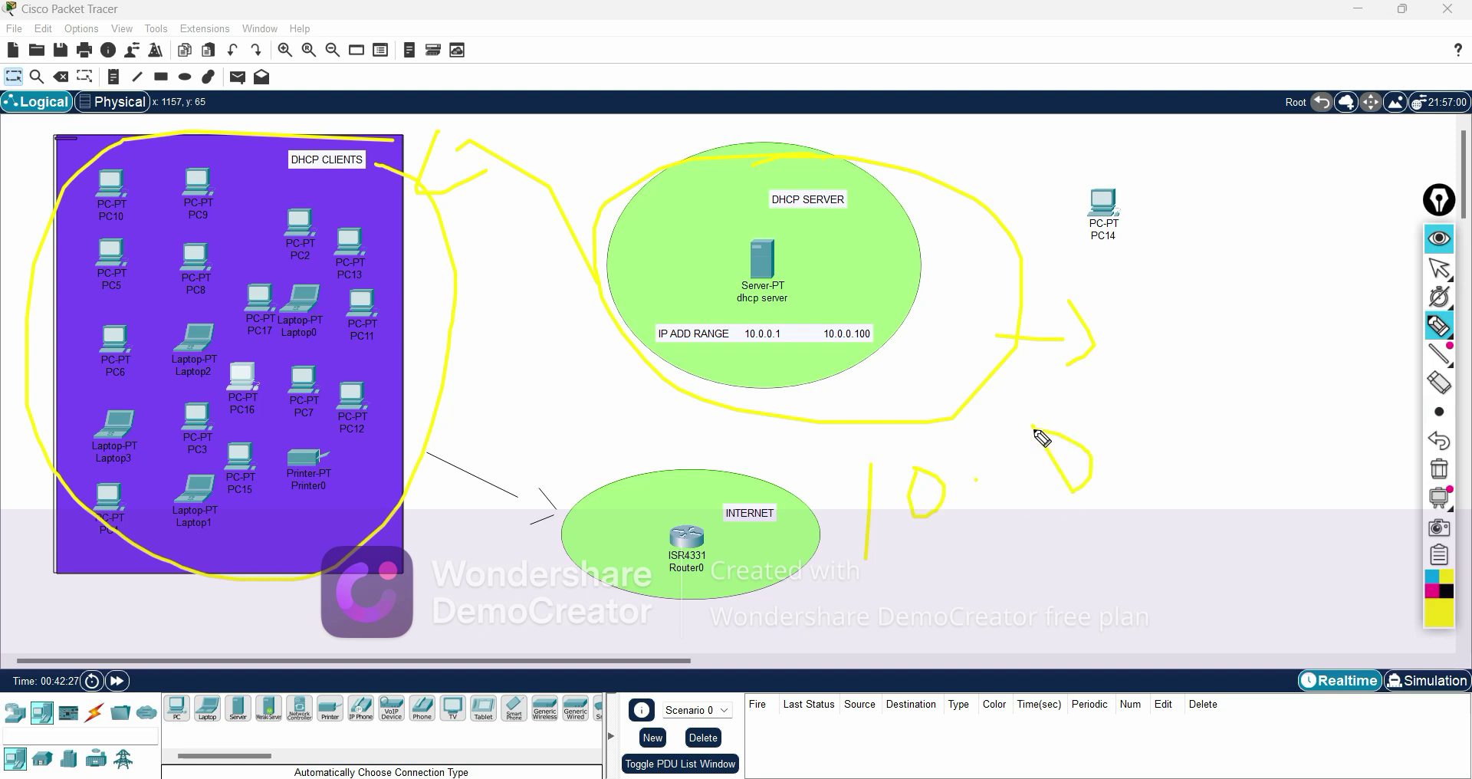
pyautogui.click(1118, 450)
pyautogui.moveTo(1154, 443); pyautogui.dragTo(1137, 417)
pyautogui.click(1195, 419)
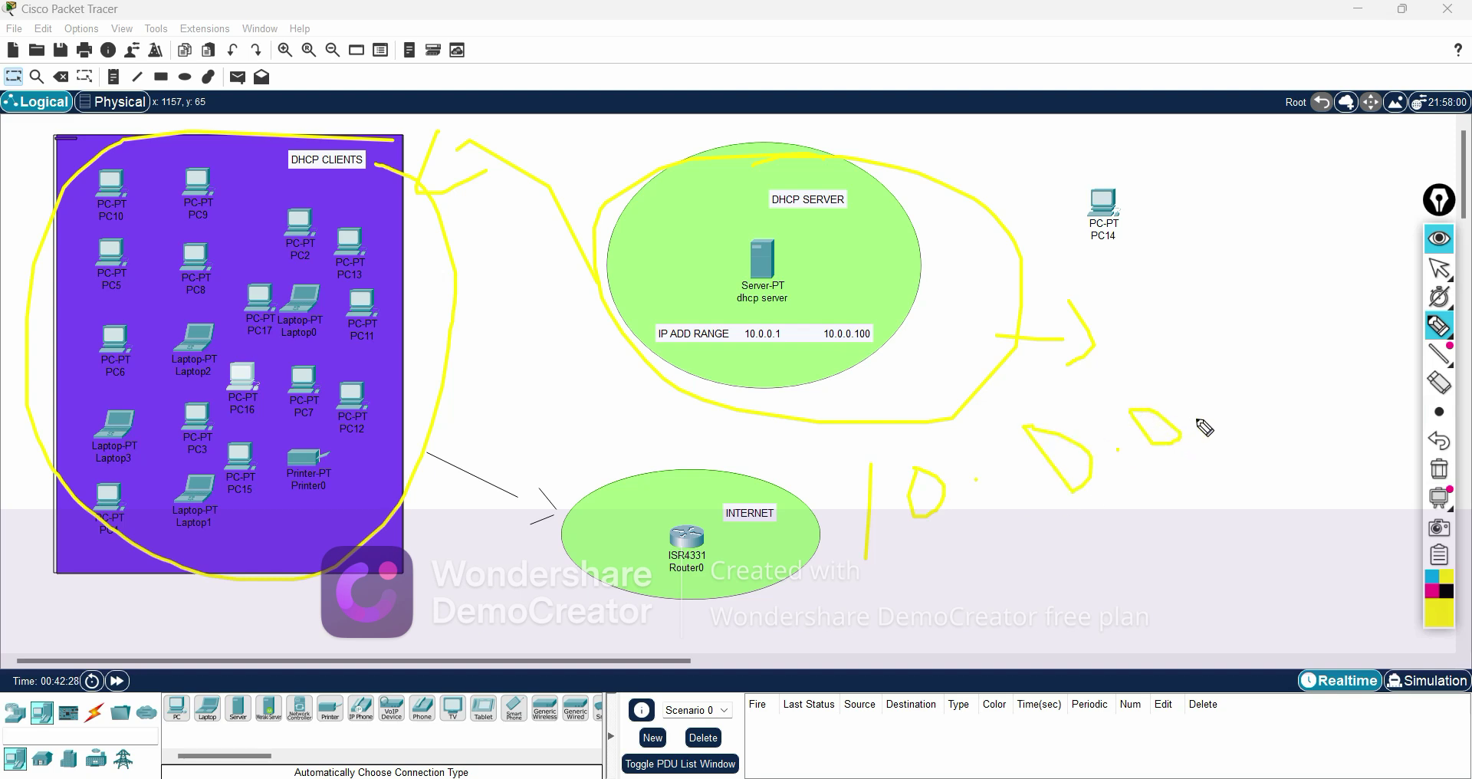
pyautogui.moveTo(1208, 366); pyautogui.dragTo(1225, 416)
# Handwrite the ending address 10.0.0.100 in yellow beneath 10.0.0.1
pyautogui.moveTo(1013, 597)
pyautogui.mouseDown()
pyautogui.moveTo(1017, 623)
pyautogui.moveTo(1118, 554)
pyautogui.mouseUp()
pyautogui.click(1086, 591)
pyautogui.click(1171, 546)
pyautogui.moveTo(1188, 509); pyautogui.dragTo(1187, 507)
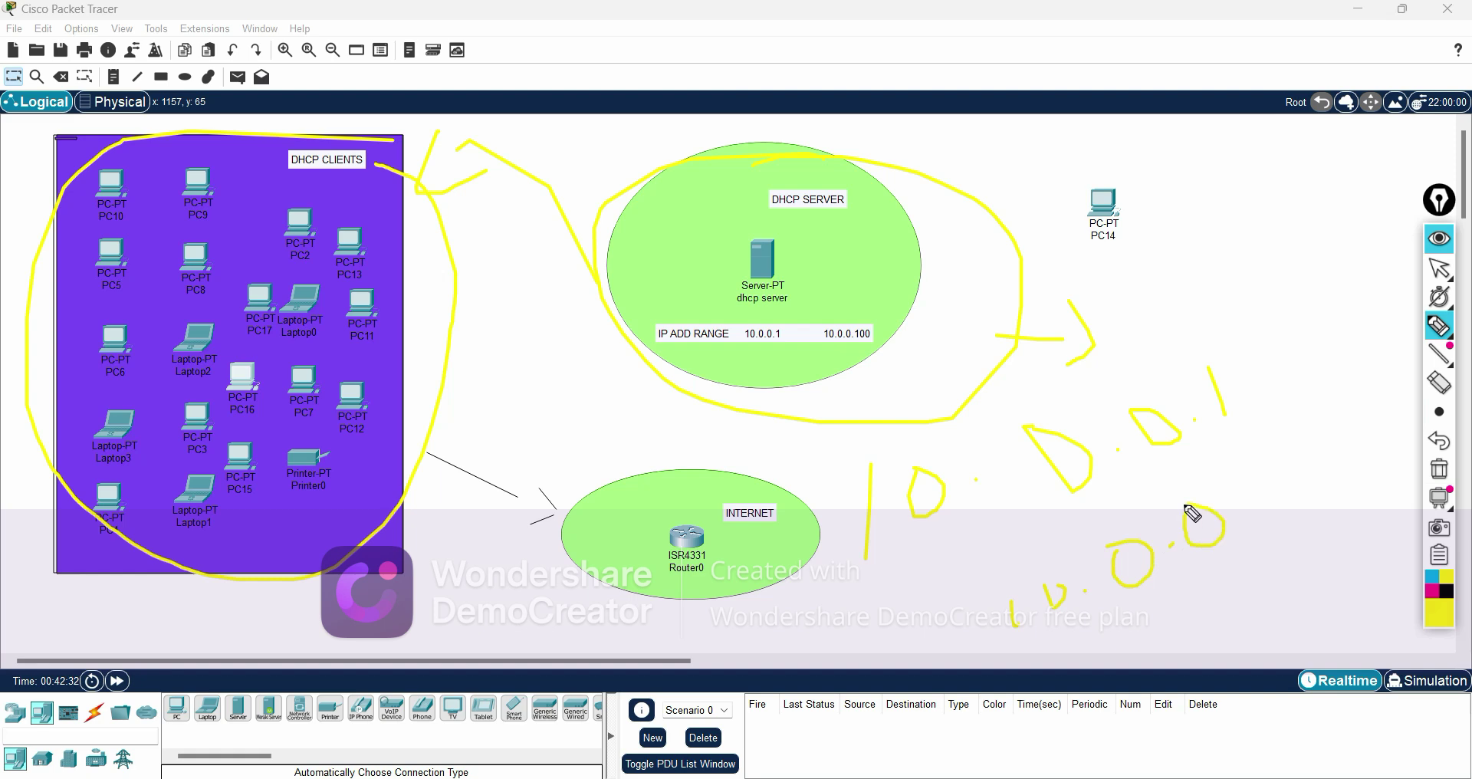
pyautogui.click(1248, 513)
pyautogui.moveTo(1265, 462); pyautogui.dragTo(1282, 506)
pyautogui.moveTo(1313, 452)
pyautogui.mouseDown()
pyautogui.moveTo(1348, 457)
pyautogui.moveTo(1346, 439)
pyautogui.mouseUp()
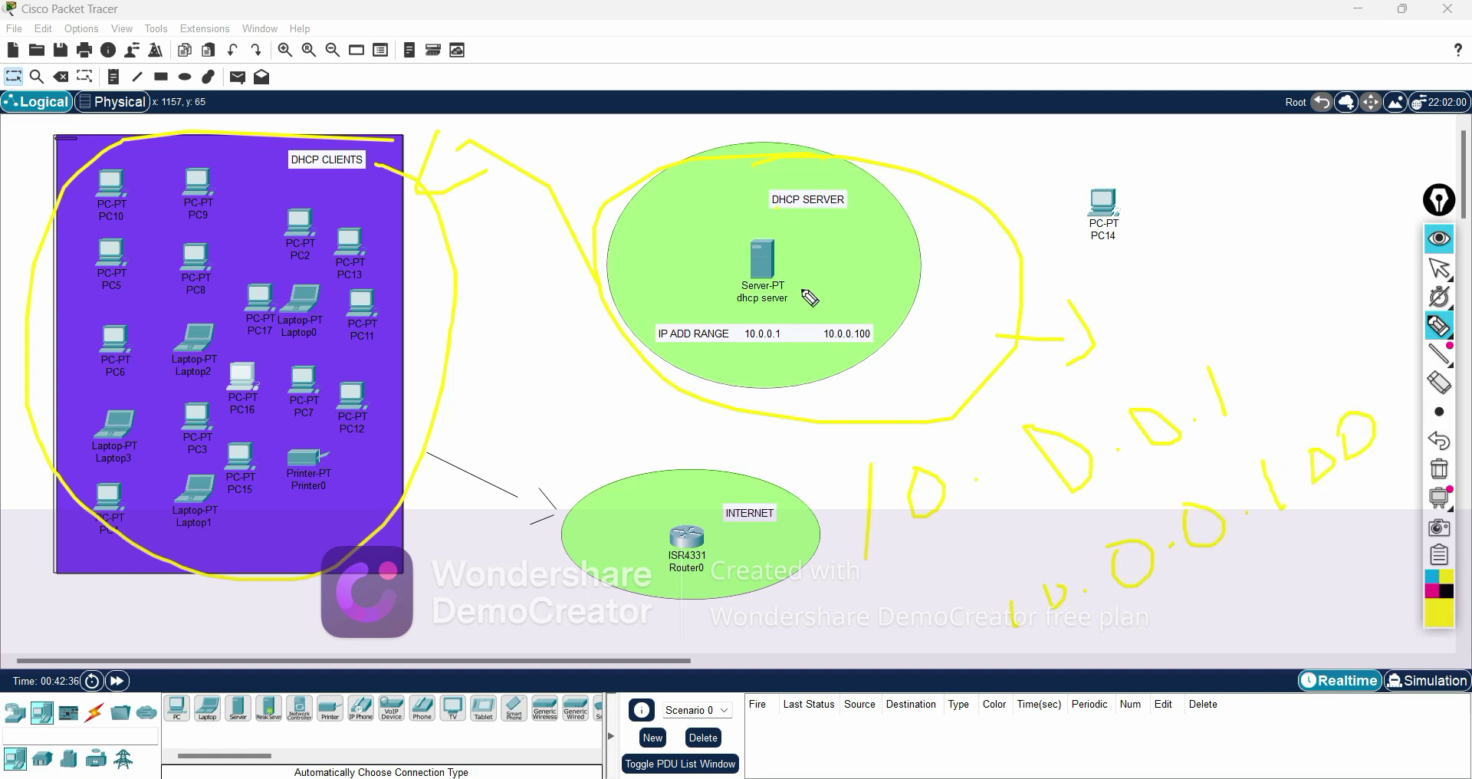
# Circle the server, the handwritten address range and the client group with connecting arrows, and clear all the annotations
pyautogui.moveTo(805, 269); pyautogui.dragTo(822, 260)
pyautogui.moveTo(1292, 355)
pyautogui.mouseDown()
pyautogui.moveTo(947, 423)
pyautogui.moveTo(1273, 673)
pyautogui.moveTo(1275, 388)
pyautogui.moveTo(1161, 244)
pyautogui.moveTo(1232, 253)
pyautogui.moveTo(1215, 268)
pyautogui.moveTo(1282, 247)
pyautogui.moveTo(1258, 237)
pyautogui.mouseUp()
pyautogui.moveTo(1112, 228)
pyautogui.mouseDown()
pyautogui.moveTo(1332, 274)
pyautogui.moveTo(1211, 194)
pyautogui.moveTo(1269, 192)
pyautogui.moveTo(1196, 197)
pyautogui.moveTo(1150, 289)
pyautogui.moveTo(1079, 247)
pyautogui.moveTo(430, 230)
pyautogui.moveTo(470, 227)
pyautogui.mouseUp()
pyautogui.moveTo(439, 176)
pyautogui.mouseDown()
pyautogui.moveTo(311, 141)
pyautogui.moveTo(10, 286)
pyautogui.moveTo(257, 606)
pyautogui.moveTo(428, 342)
pyautogui.moveTo(432, 188)
pyautogui.mouseUp()
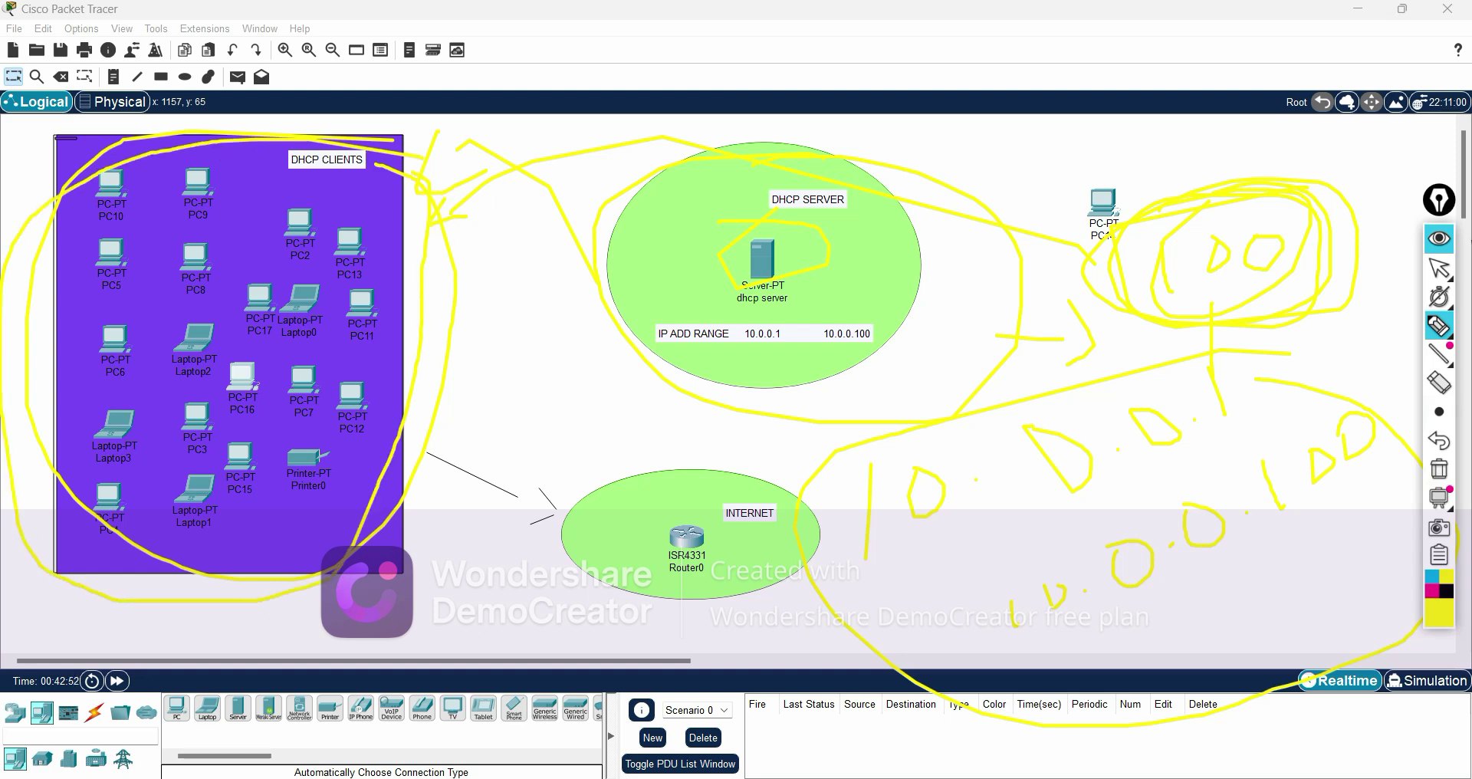
pyautogui.click(1439, 470)
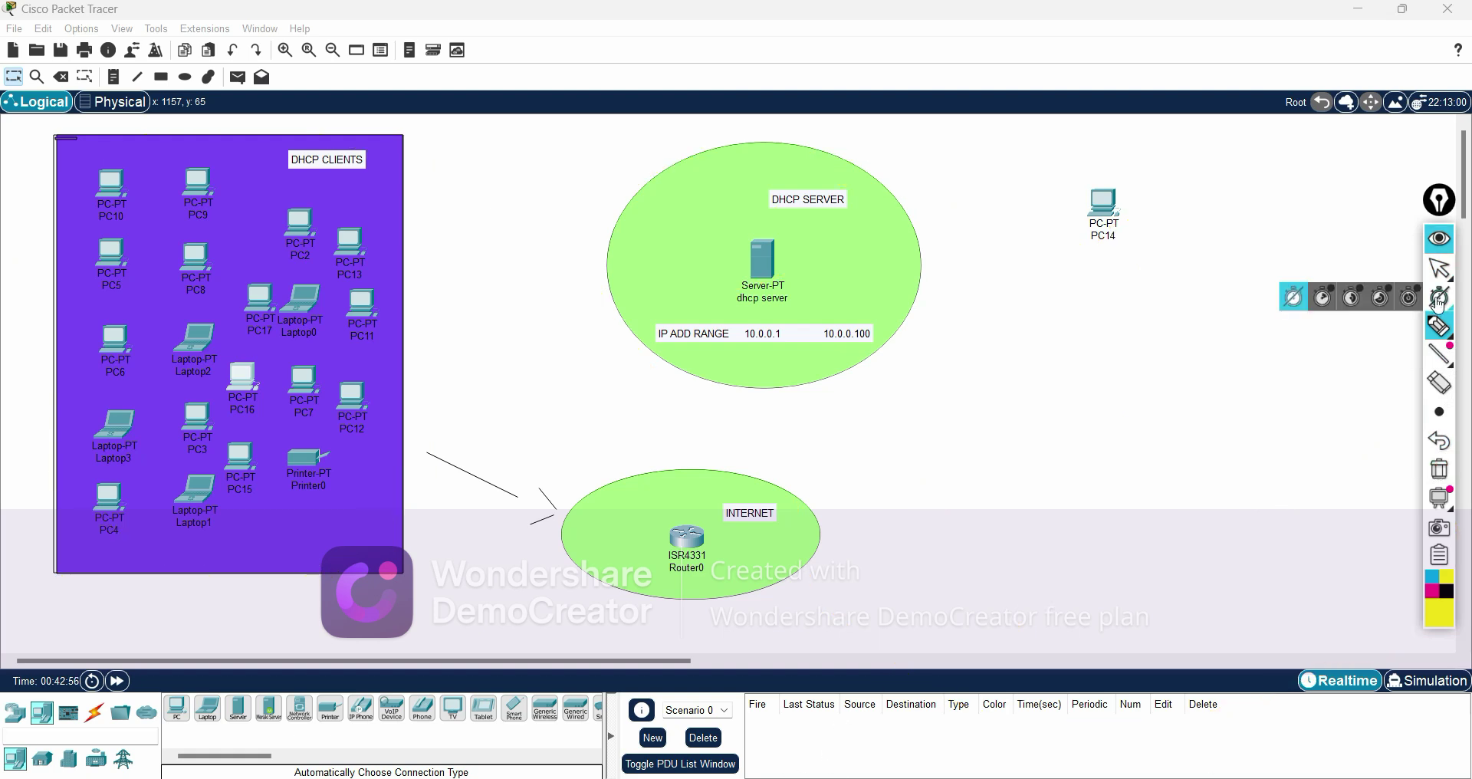
# Switch to the PowerPoint presentation and highlight the DHCP Discover description on the DHCP MESSAGES slide
pyautogui.click(1439, 268)
pyautogui.moveTo(1075, 778)
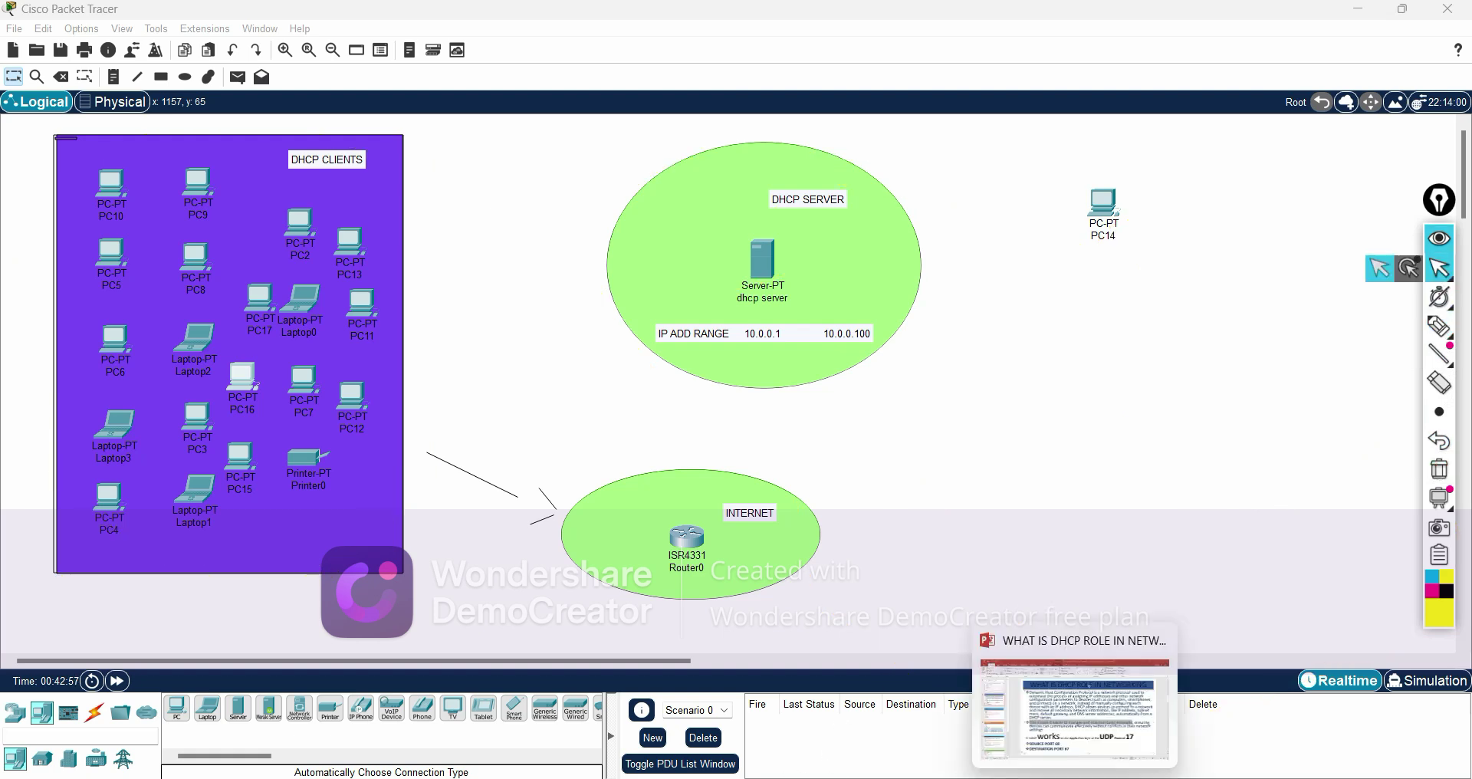
pyautogui.click(1103, 745)
pyautogui.click(100, 426)
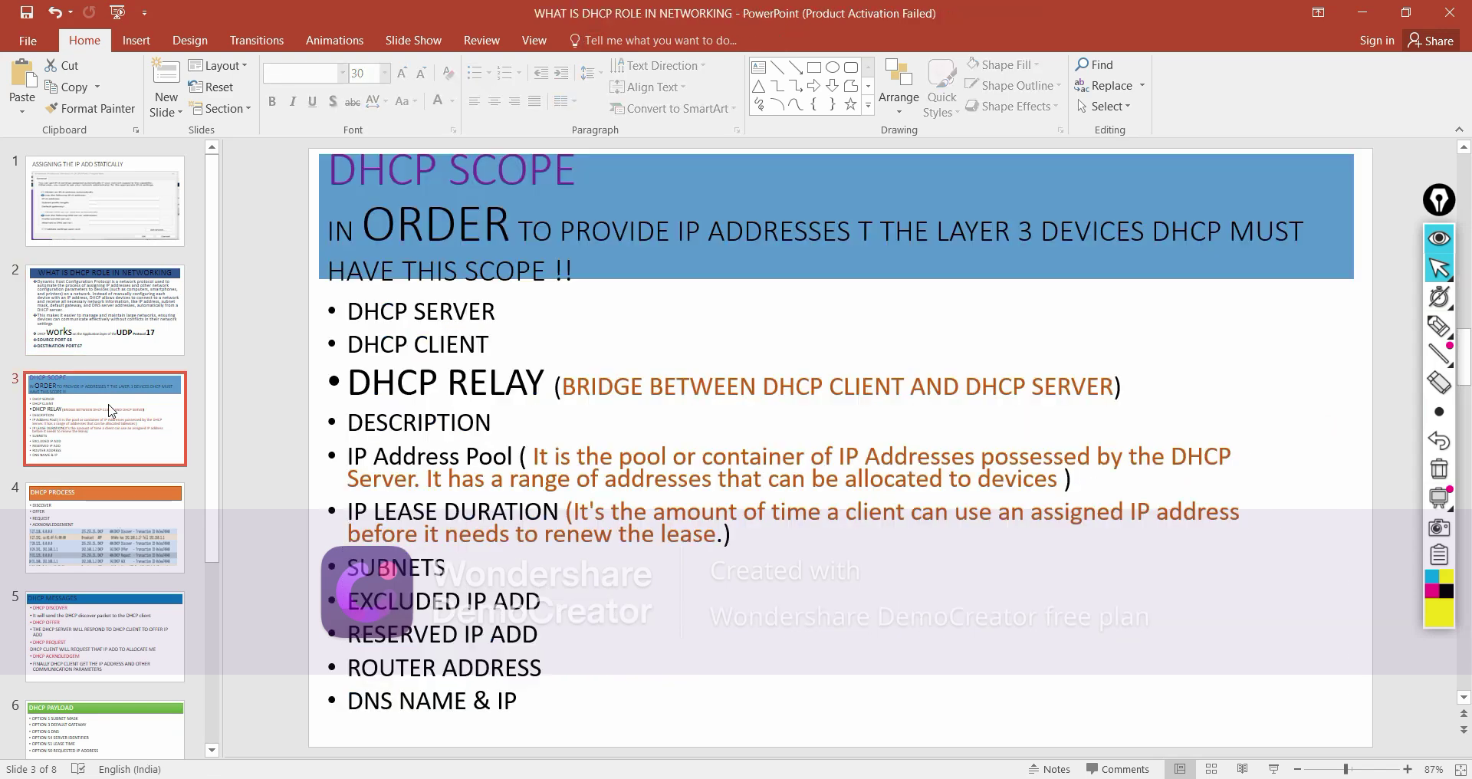
pyautogui.click(92, 520)
pyautogui.click(100, 633)
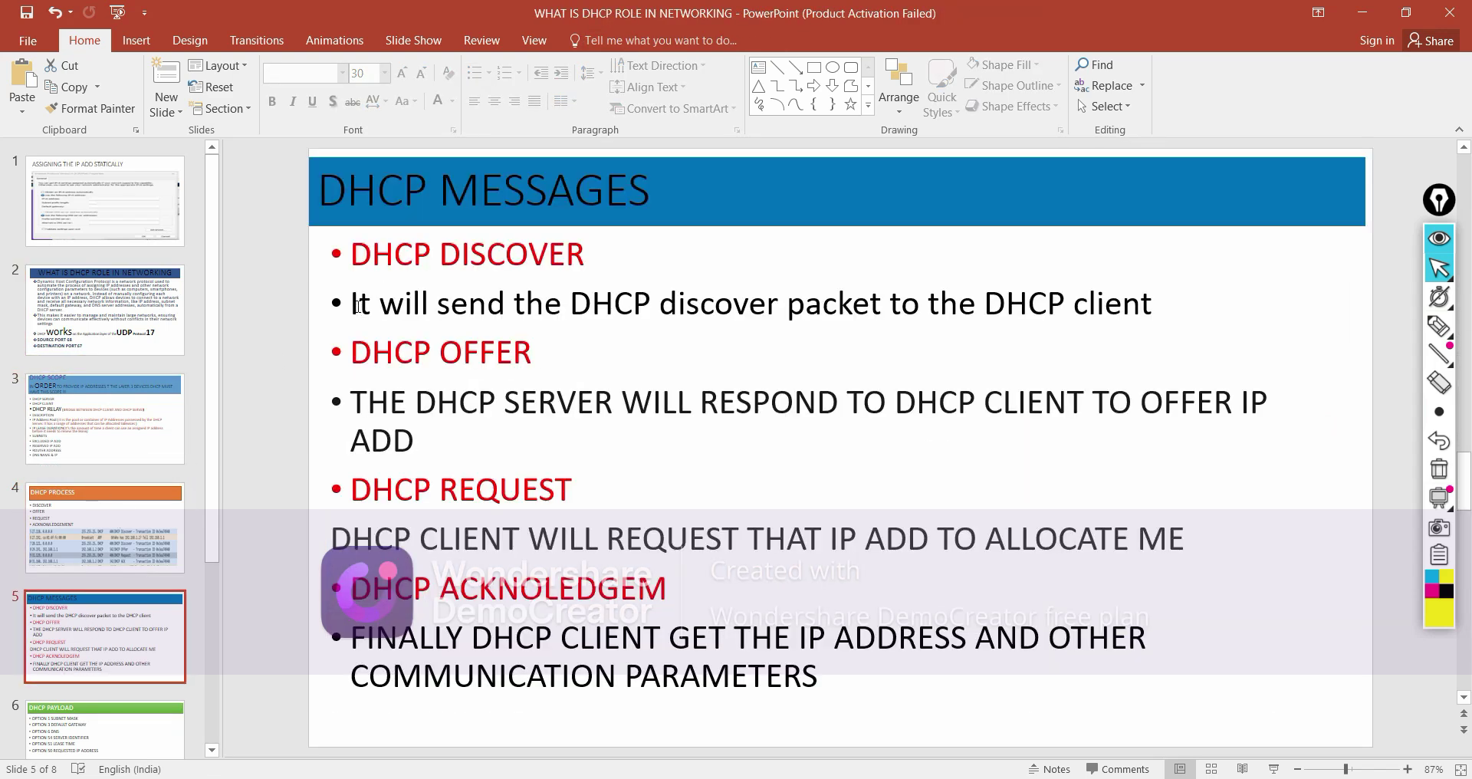
pyautogui.moveTo(358, 307); pyautogui.dragTo(1163, 317)
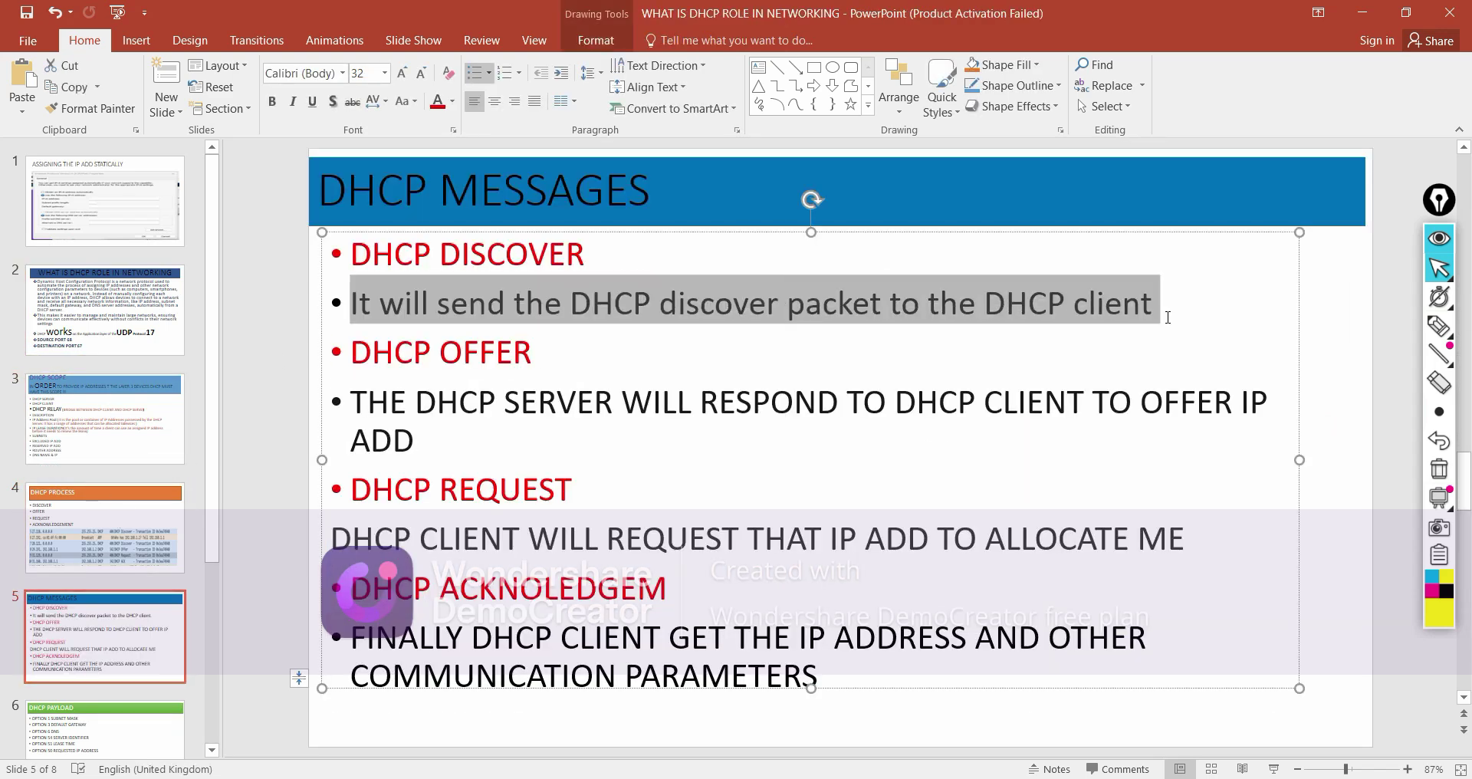
# Switch back to Cisco Packet Tracer, circle PC14 and the DHCP server in yellow, and connect them with a freehand line
pyautogui.moveTo(822, 778)
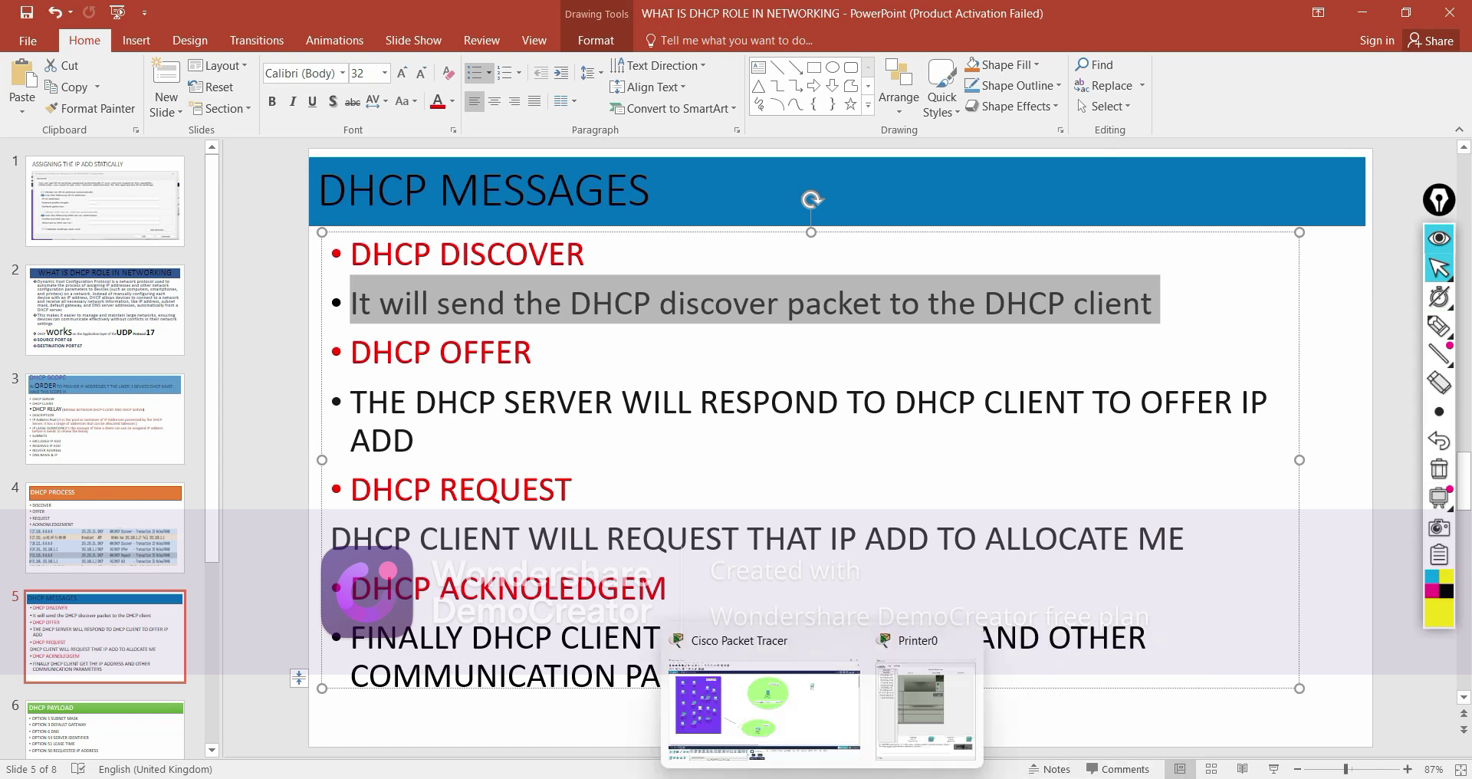
pyautogui.click(825, 729)
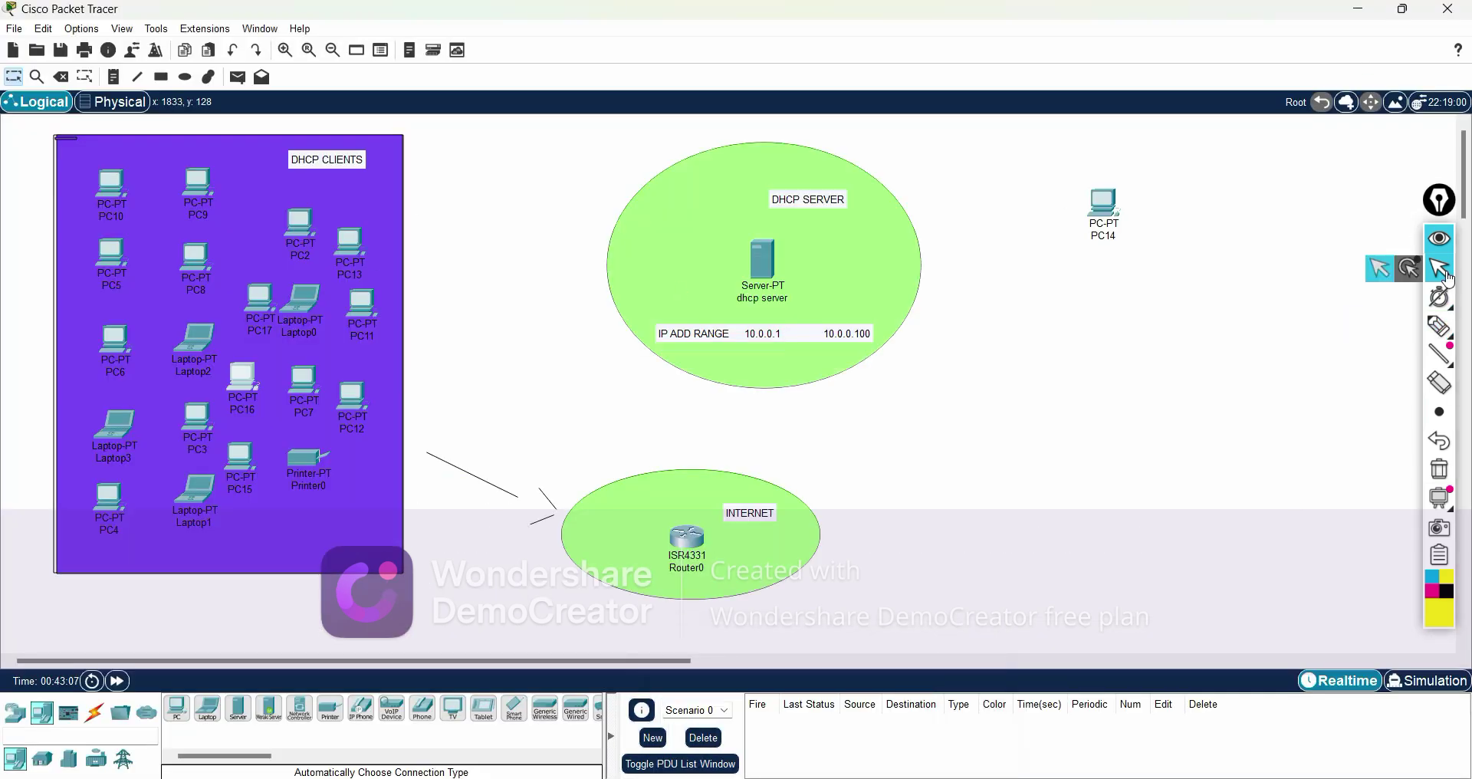
pyautogui.click(1439, 327)
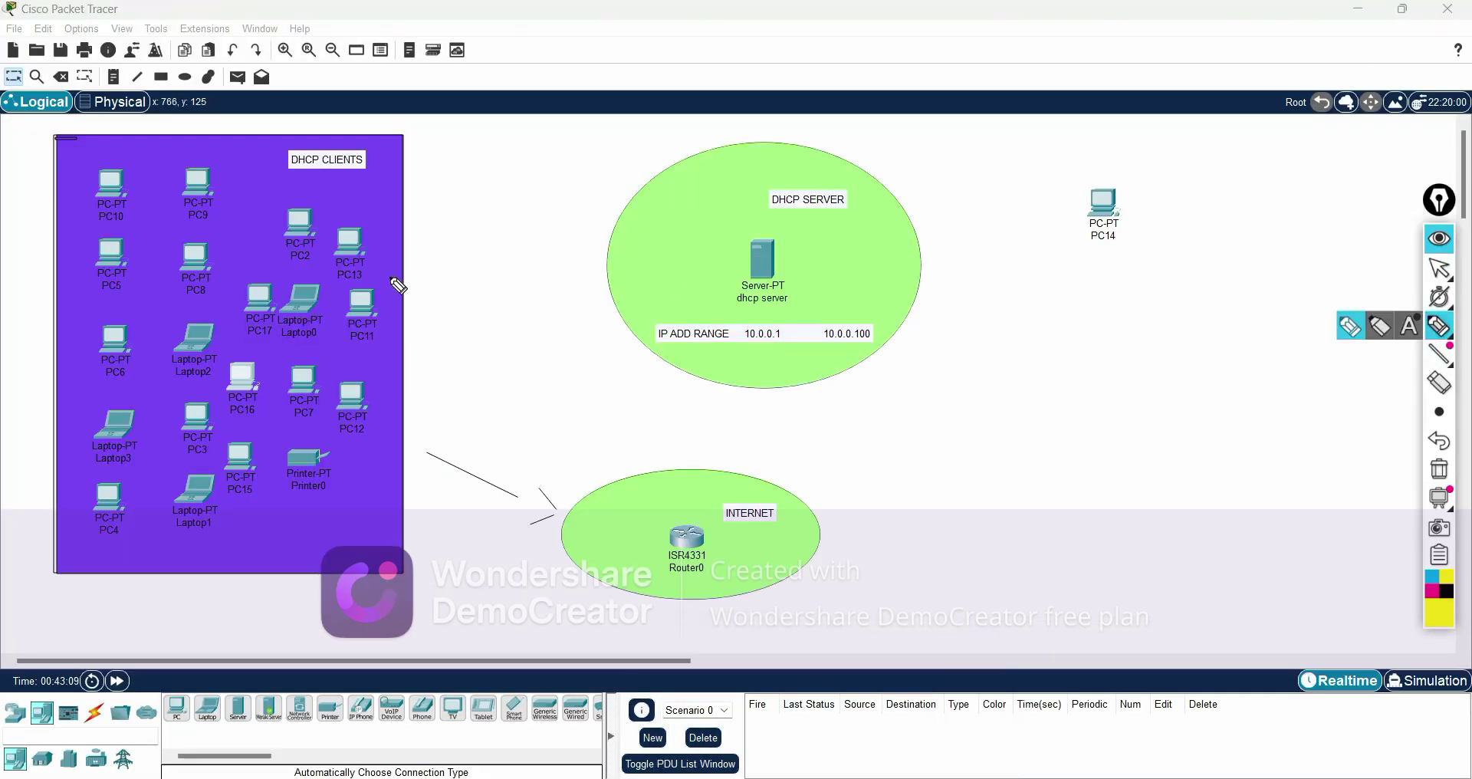
pyautogui.moveTo(1119, 157)
pyautogui.mouseDown()
pyautogui.moveTo(1173, 229)
pyautogui.moveTo(1064, 151)
pyautogui.moveTo(1116, 160)
pyautogui.mouseUp()
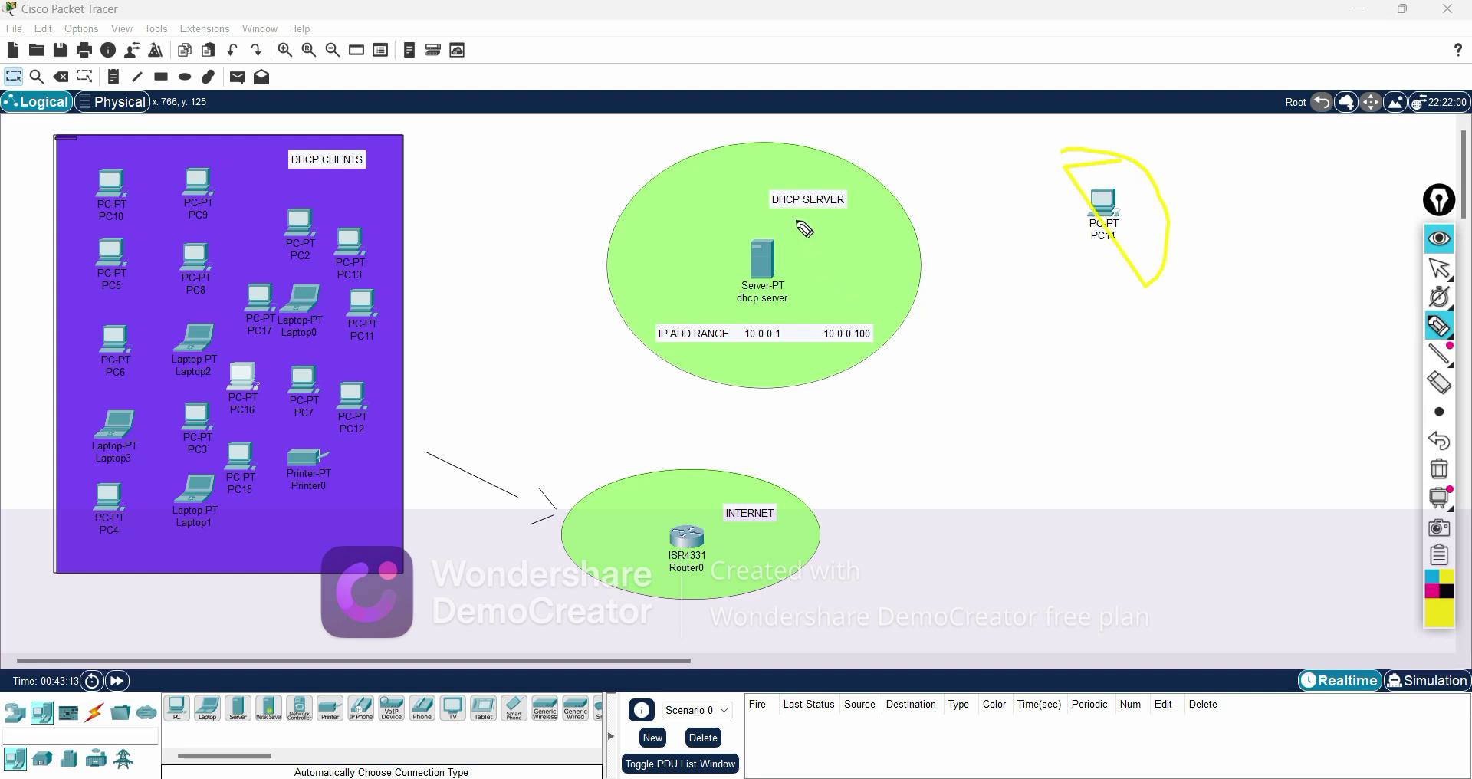
pyautogui.moveTo(810, 310); pyautogui.dragTo(744, 196)
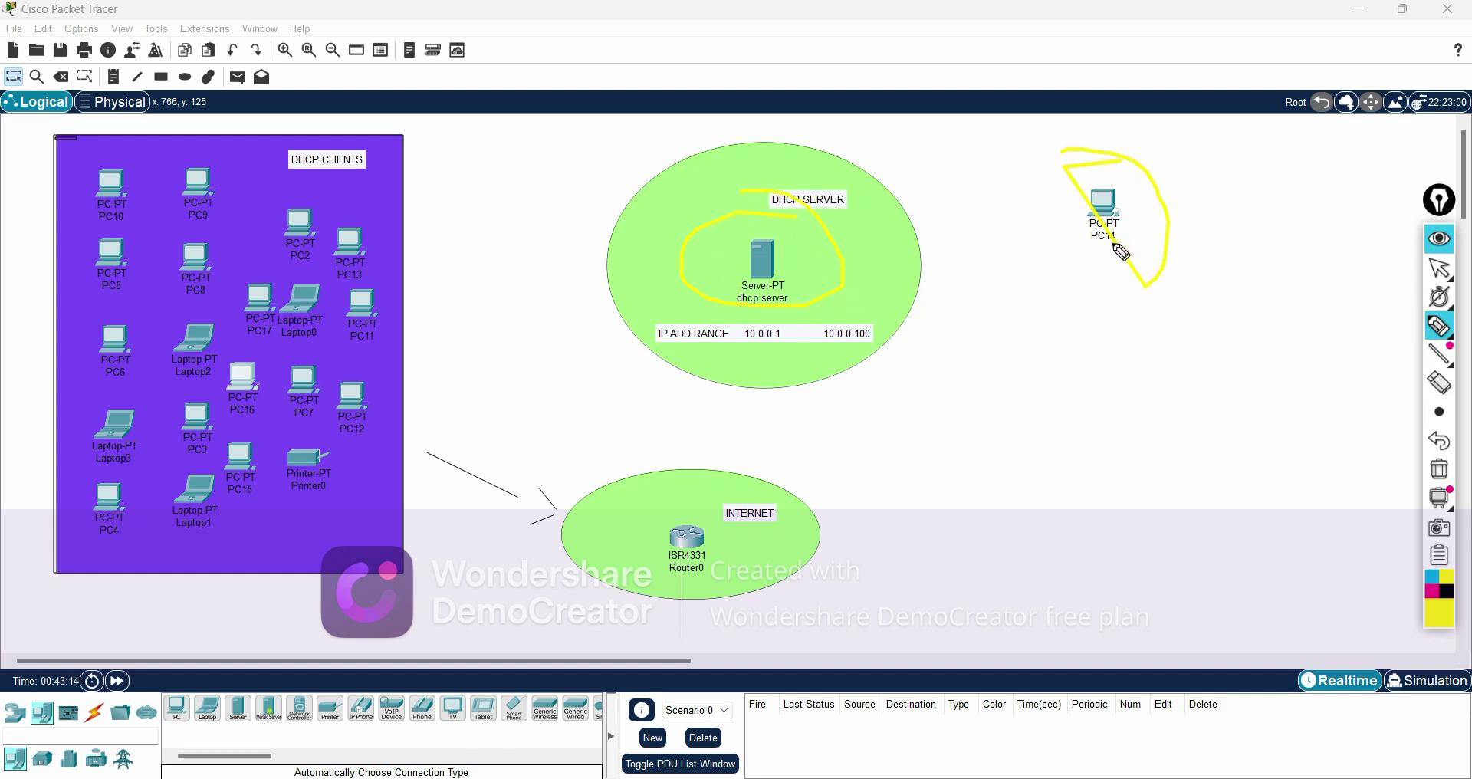
pyautogui.moveTo(1118, 248)
pyautogui.mouseDown()
pyautogui.moveTo(894, 371)
pyautogui.moveTo(878, 365)
pyautogui.mouseUp()
# Handwrite and encircle "DH. DIS" in yellow below PC14 as the discover message, and clear all the annotations
pyautogui.moveTo(963, 451)
pyautogui.mouseDown()
pyautogui.moveTo(960, 399)
pyautogui.moveTo(960, 448)
pyautogui.mouseUp()
pyautogui.moveTo(1017, 385)
pyautogui.mouseDown()
pyautogui.moveTo(1017, 424)
pyautogui.moveTo(1041, 400)
pyautogui.mouseUp()
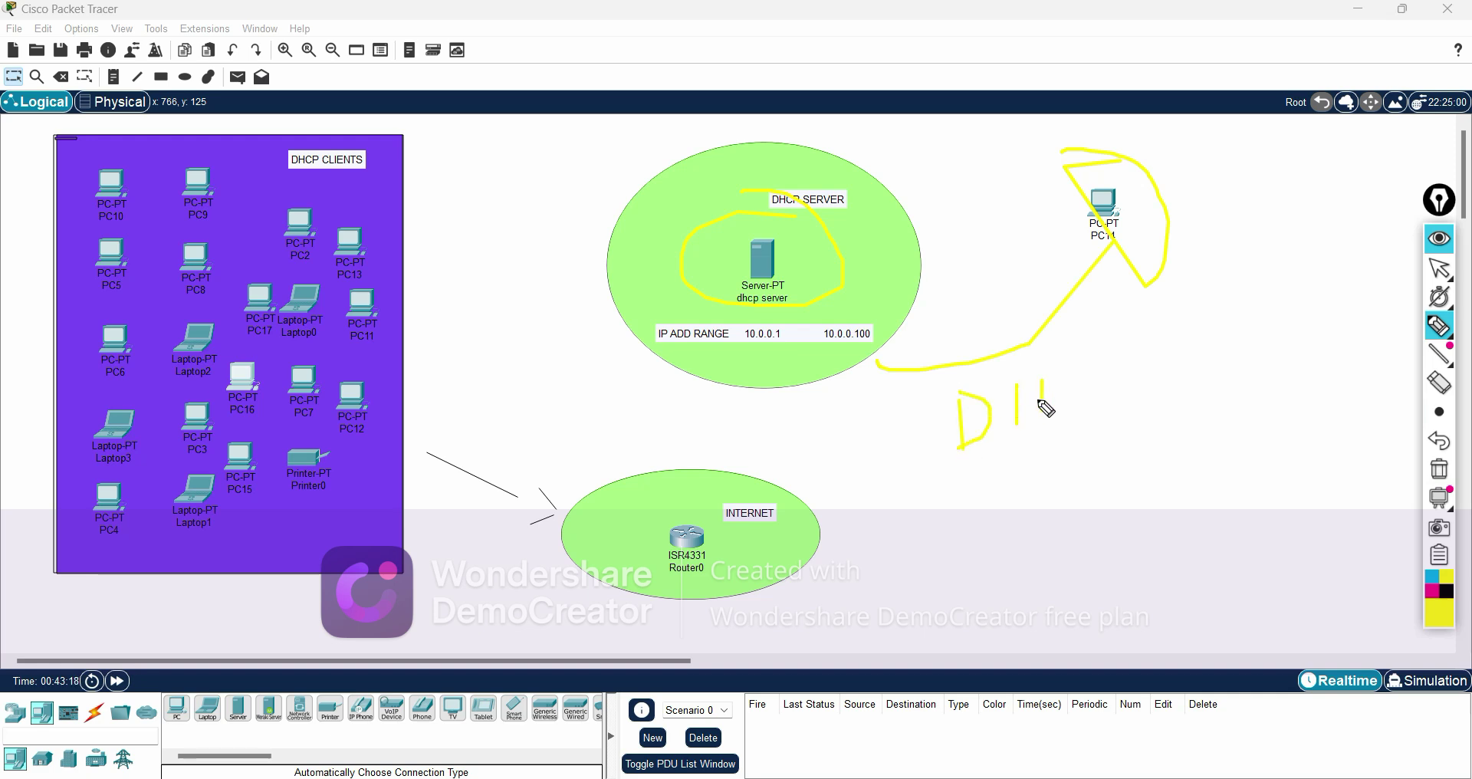
pyautogui.click(1074, 399)
pyautogui.moveTo(1102, 337)
pyautogui.mouseDown()
pyautogui.moveTo(1108, 375)
pyautogui.moveTo(1130, 384)
pyautogui.mouseUp()
pyautogui.moveTo(1166, 328); pyautogui.dragTo(1165, 358)
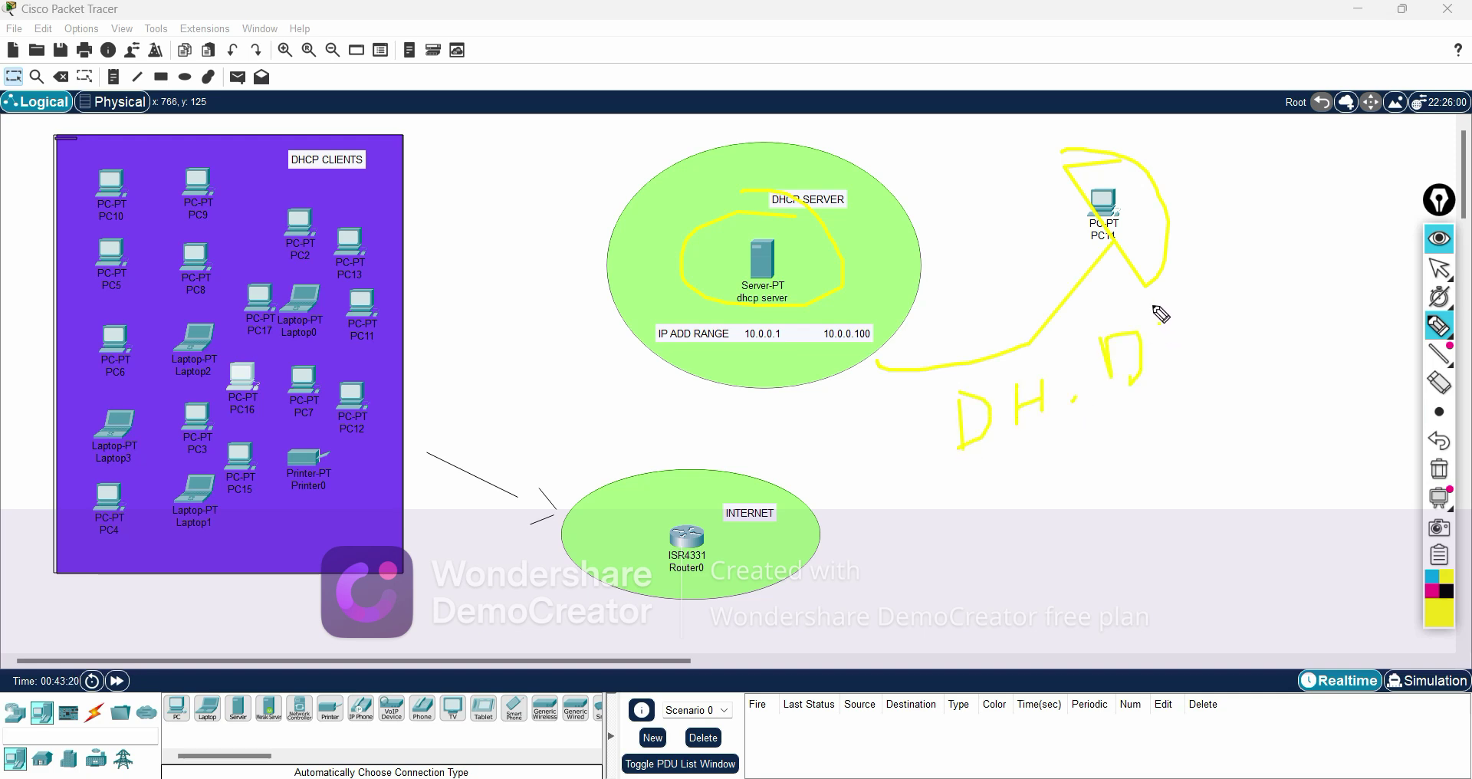
pyautogui.click(1153, 305)
pyautogui.moveTo(1231, 301); pyautogui.dragTo(1201, 354)
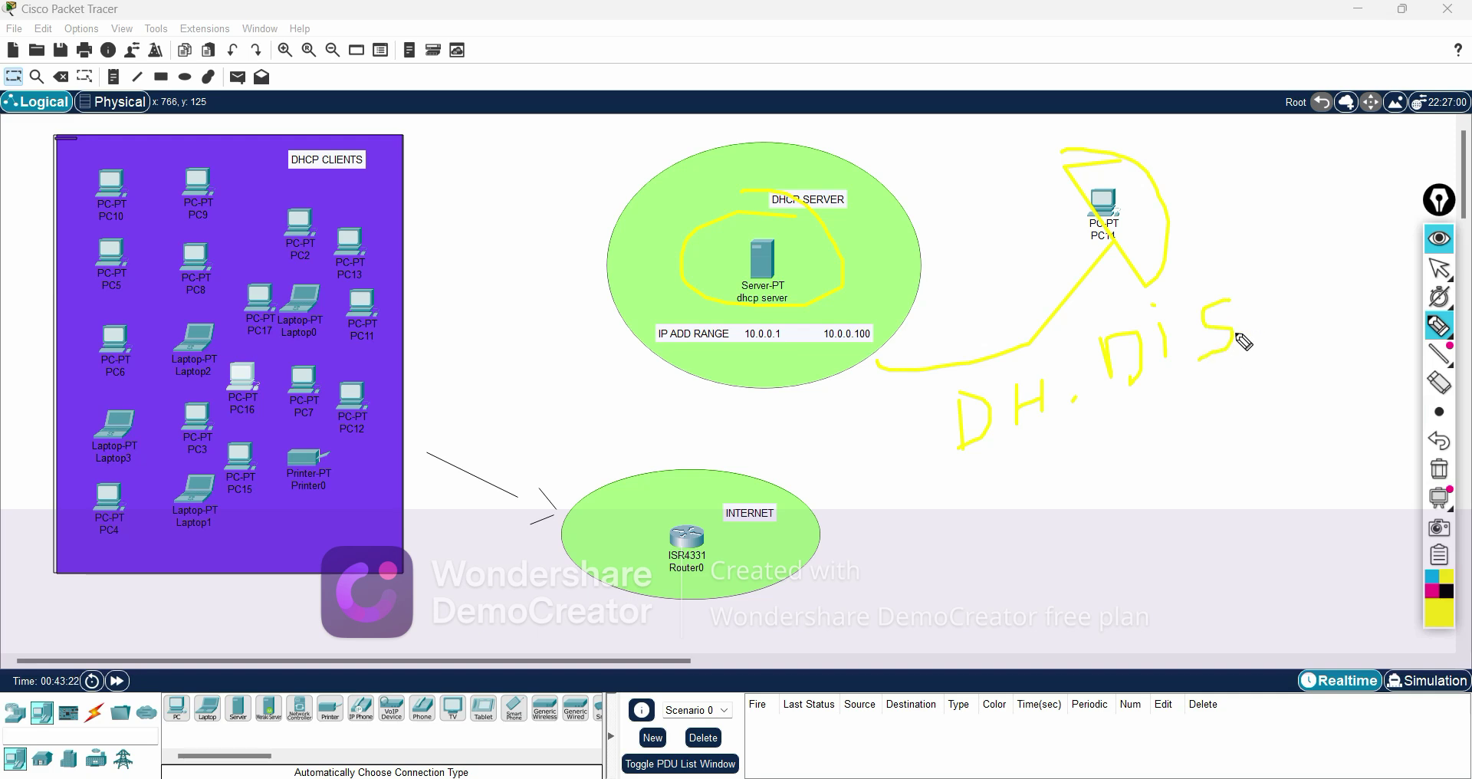
pyautogui.moveTo(1256, 270)
pyautogui.mouseDown()
pyautogui.moveTo(828, 480)
pyautogui.moveTo(1291, 319)
pyautogui.moveTo(1248, 274)
pyautogui.mouseUp()
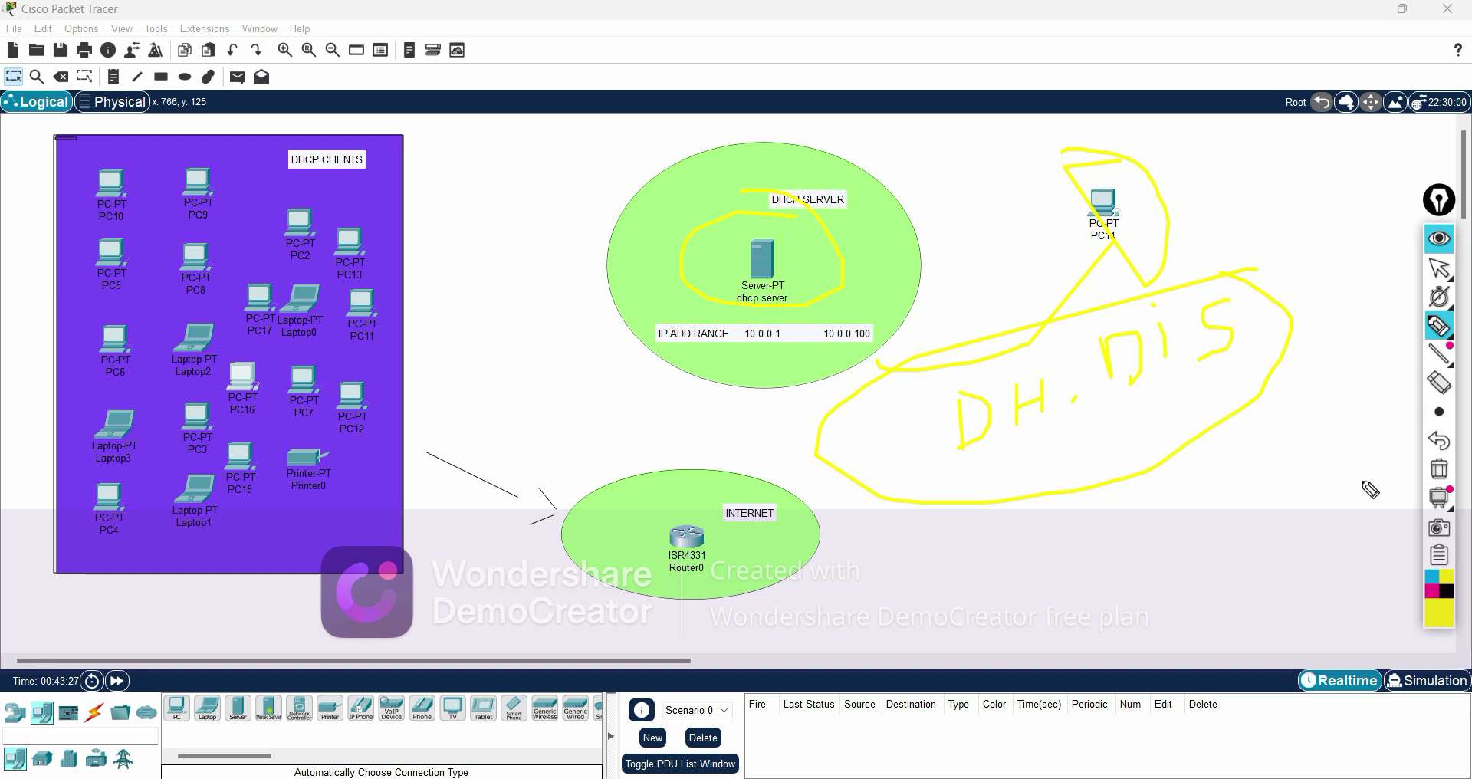
pyautogui.click(1440, 468)
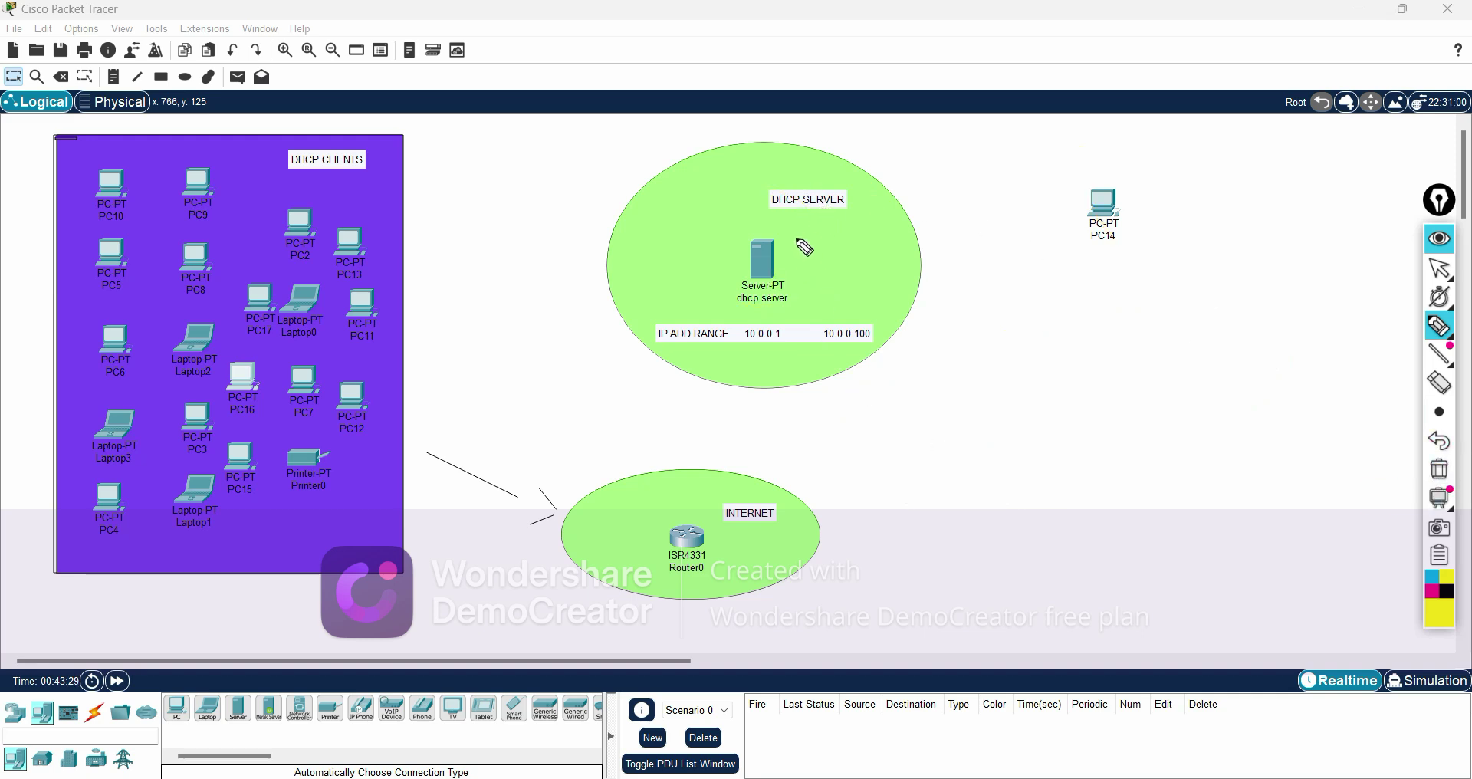
# Circle the DHCP server and PC14 in yellow and link them with a black freehand curve
pyautogui.moveTo(766, 222); pyautogui.dragTo(793, 228)
pyautogui.moveTo(1129, 162)
pyautogui.mouseDown()
pyautogui.moveTo(1026, 281)
pyautogui.moveTo(1081, 151)
pyautogui.mouseUp()
pyautogui.click(1446, 591)
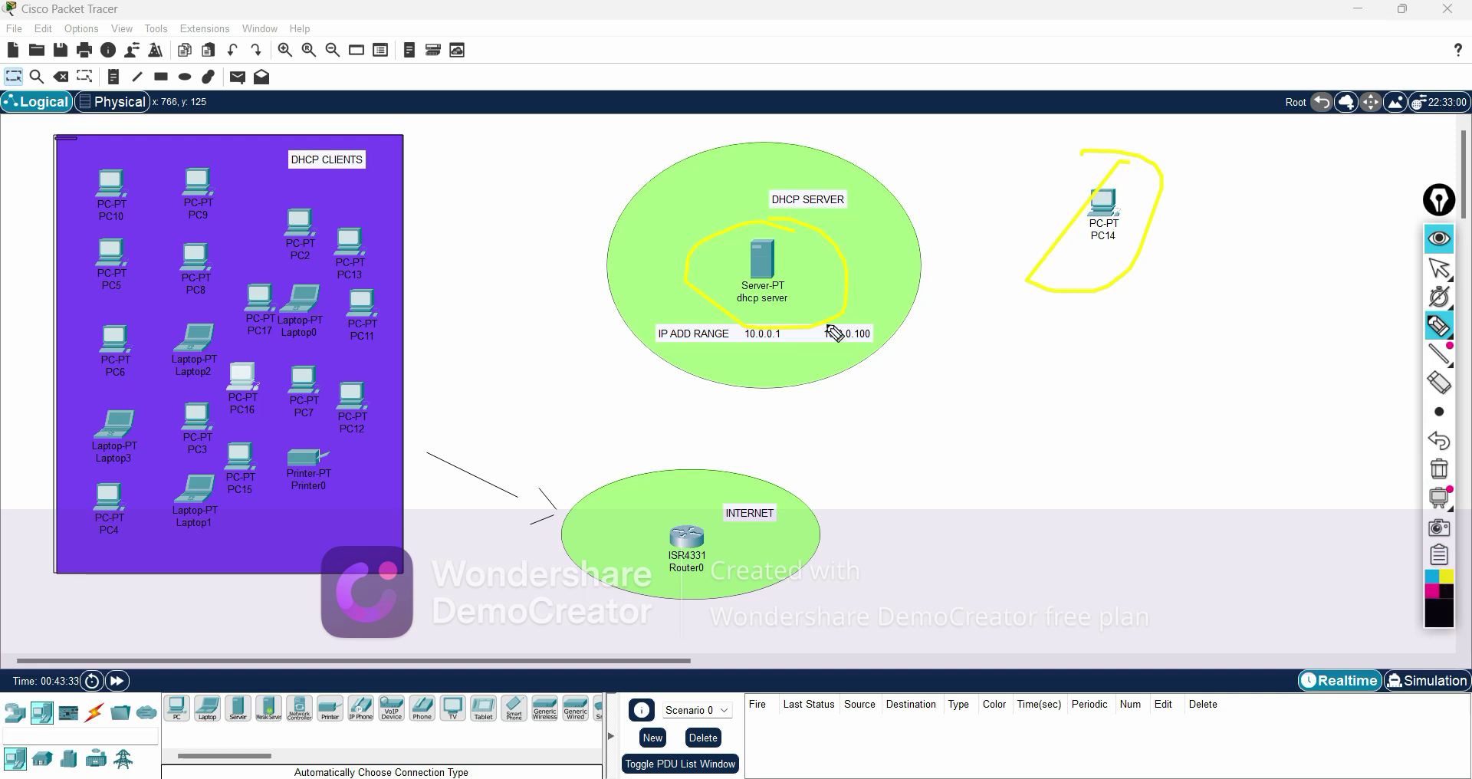
pyautogui.moveTo(808, 359); pyautogui.dragTo(1072, 326)
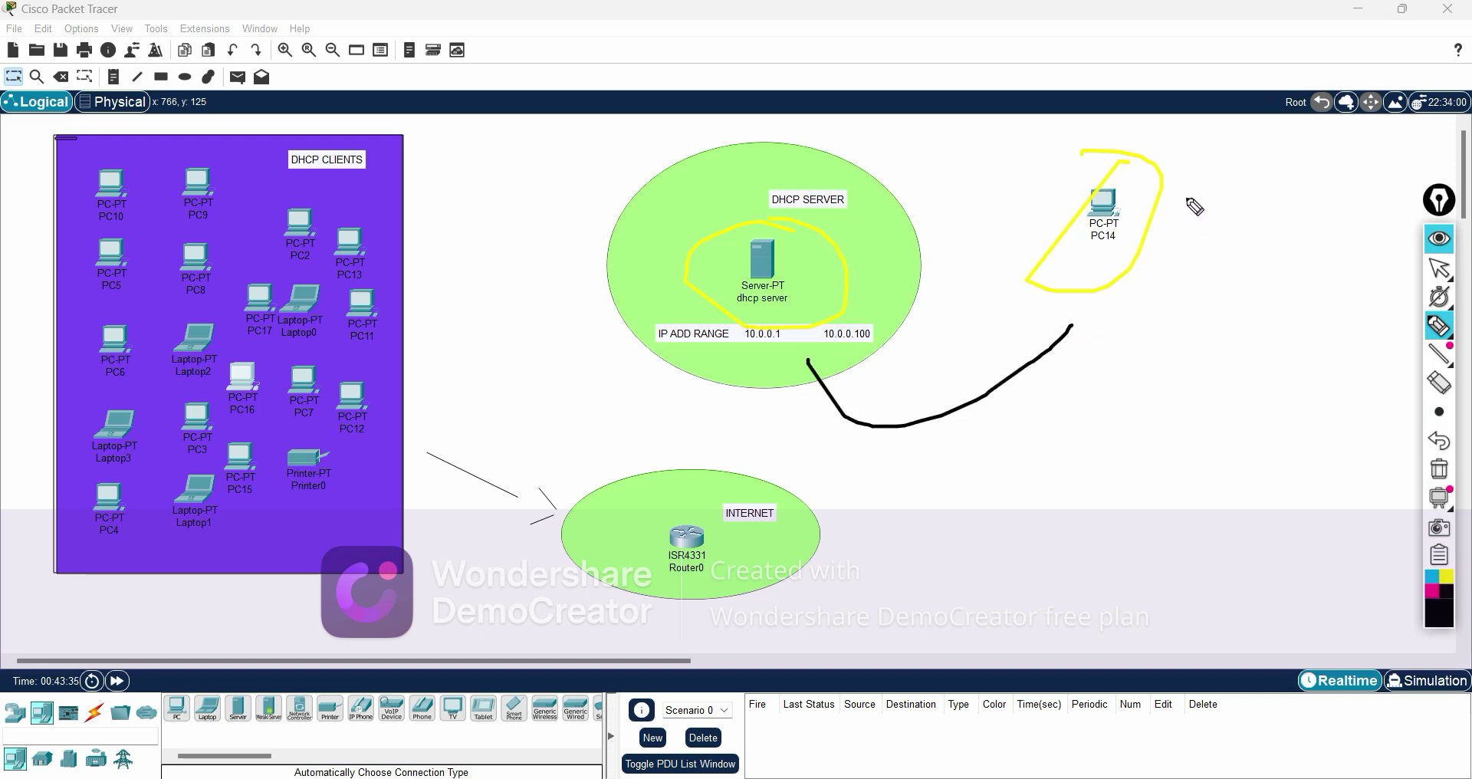
# Label PC14 as the DHCP client in black handwriting beside it
pyautogui.moveTo(1187, 197); pyautogui.dragTo(1190, 255)
pyautogui.moveTo(1219, 201)
pyautogui.mouseDown()
pyautogui.moveTo(1219, 261)
pyautogui.moveTo(1246, 225)
pyautogui.moveTo(1281, 242)
pyautogui.mouseUp()
pyautogui.moveTo(1233, 289); pyautogui.dragTo(1266, 327)
pyautogui.moveTo(1270, 285); pyautogui.dragTo(1276, 337)
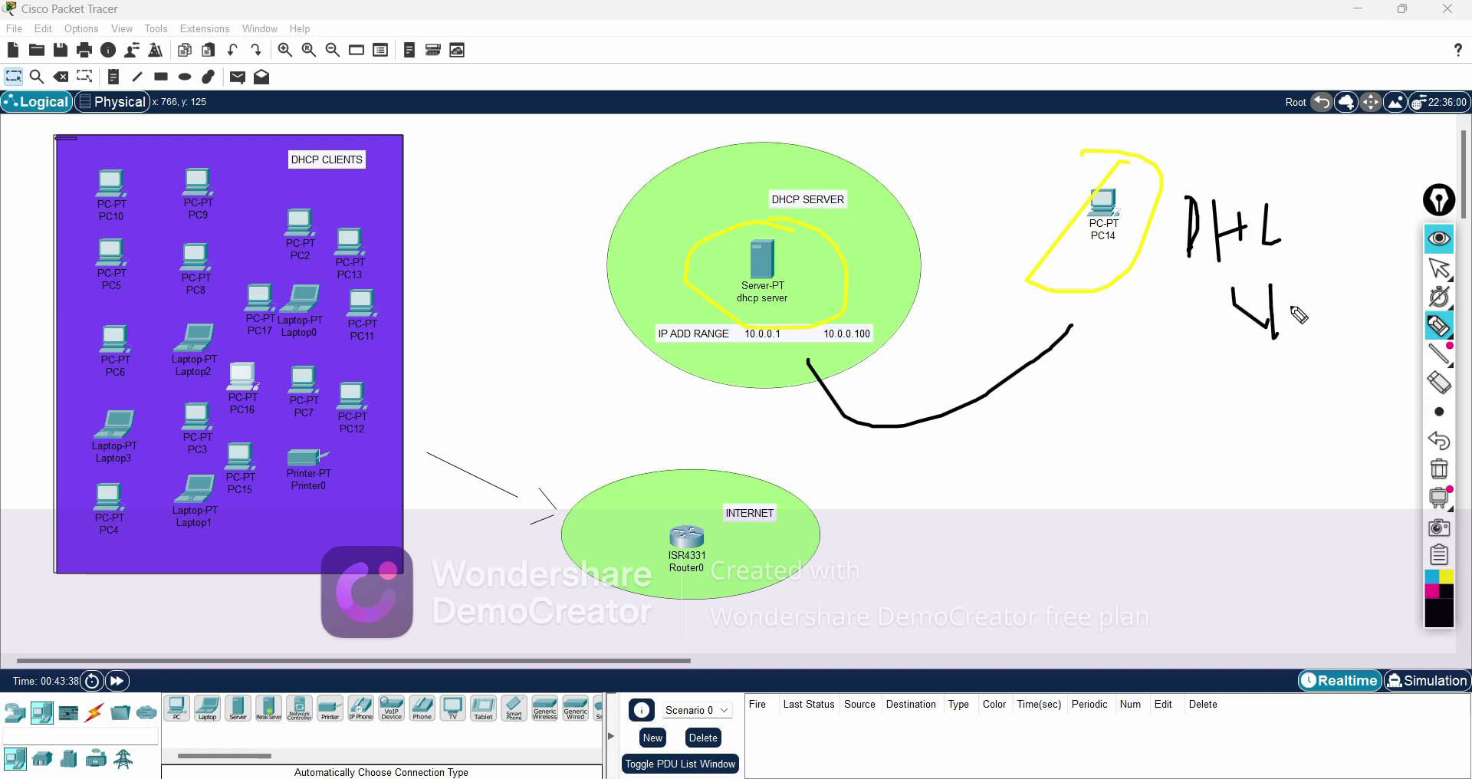
pyautogui.click(1294, 304)
pyautogui.click(1297, 316)
pyautogui.moveTo(1334, 296); pyautogui.dragTo(1351, 318)
pyautogui.moveTo(1359, 247)
pyautogui.mouseDown()
pyautogui.moveTo(1363, 322)
pyautogui.moveTo(1383, 267)
pyautogui.mouseUp()
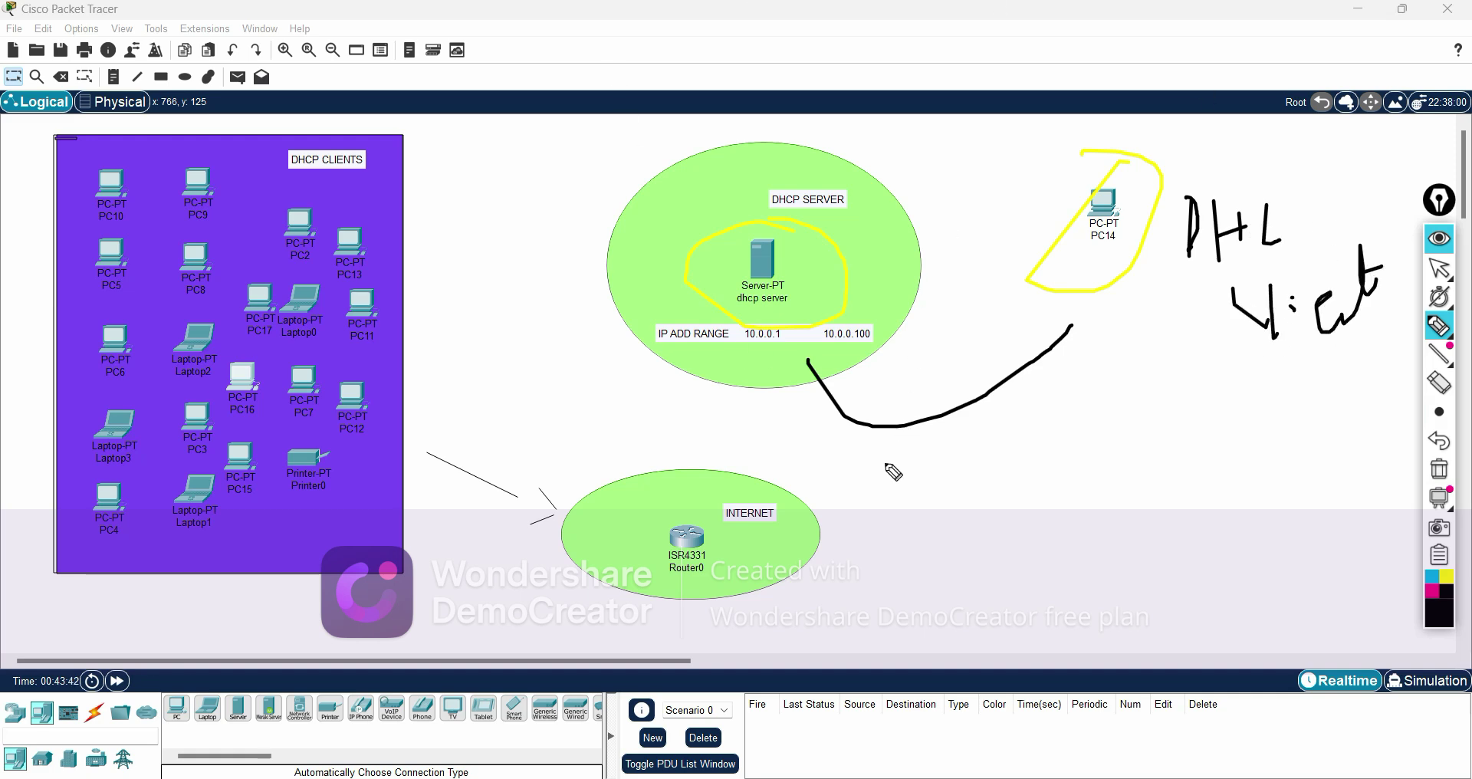
# Circle the DHCP server in black and handwrite "offer" beneath the curve linking it to PC14
pyautogui.moveTo(793, 225)
pyautogui.mouseDown()
pyautogui.moveTo(782, 349)
pyautogui.moveTo(779, 216)
pyautogui.mouseUp()
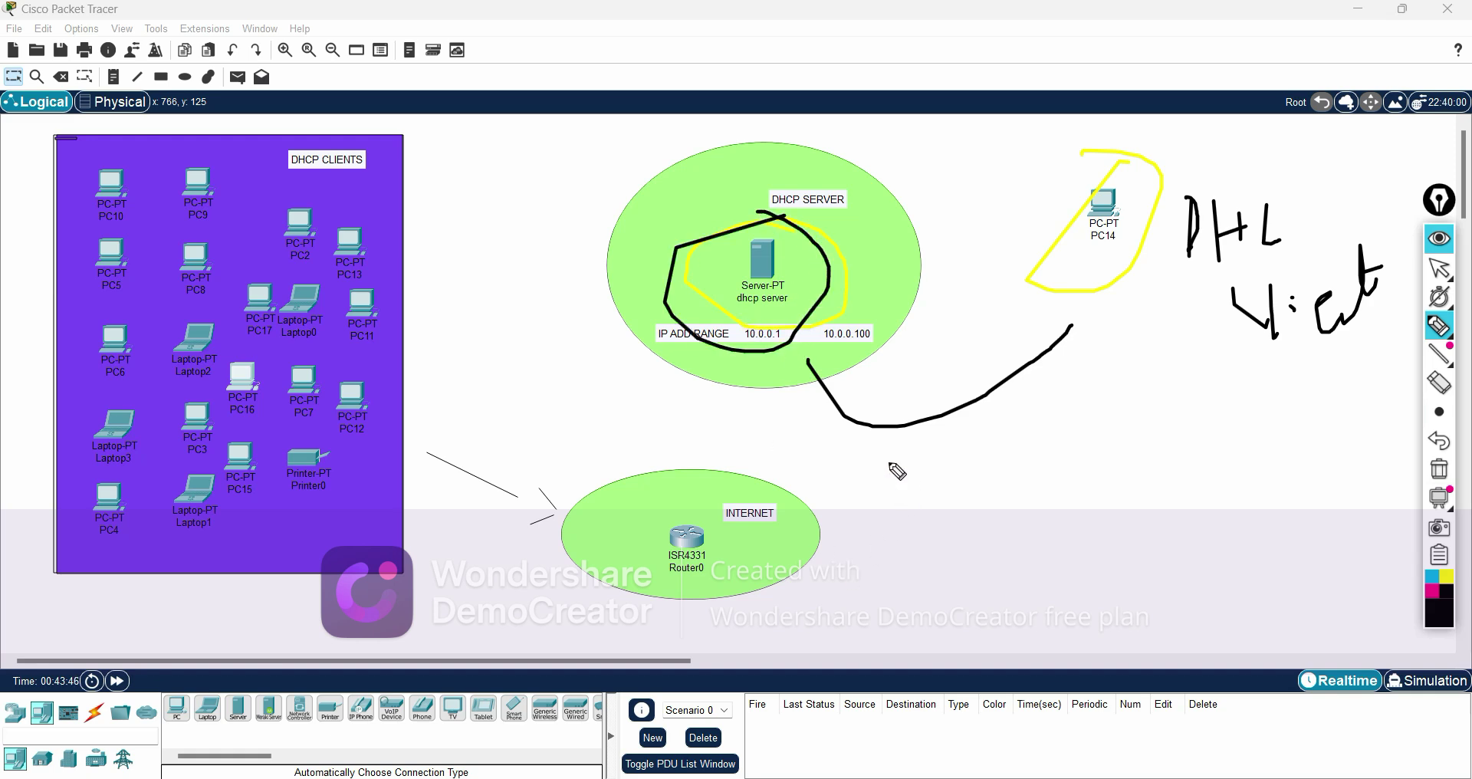
pyautogui.moveTo(890, 463); pyautogui.dragTo(901, 477)
pyautogui.moveTo(948, 430)
pyautogui.mouseDown()
pyautogui.moveTo(926, 491)
pyautogui.moveTo(980, 458)
pyautogui.moveTo(937, 505)
pyautogui.moveTo(1047, 408)
pyautogui.mouseUp()
pyautogui.click(972, 438)
pyautogui.moveTo(982, 453)
pyautogui.mouseDown()
pyautogui.moveTo(1067, 451)
pyautogui.moveTo(1084, 405)
pyautogui.mouseUp()
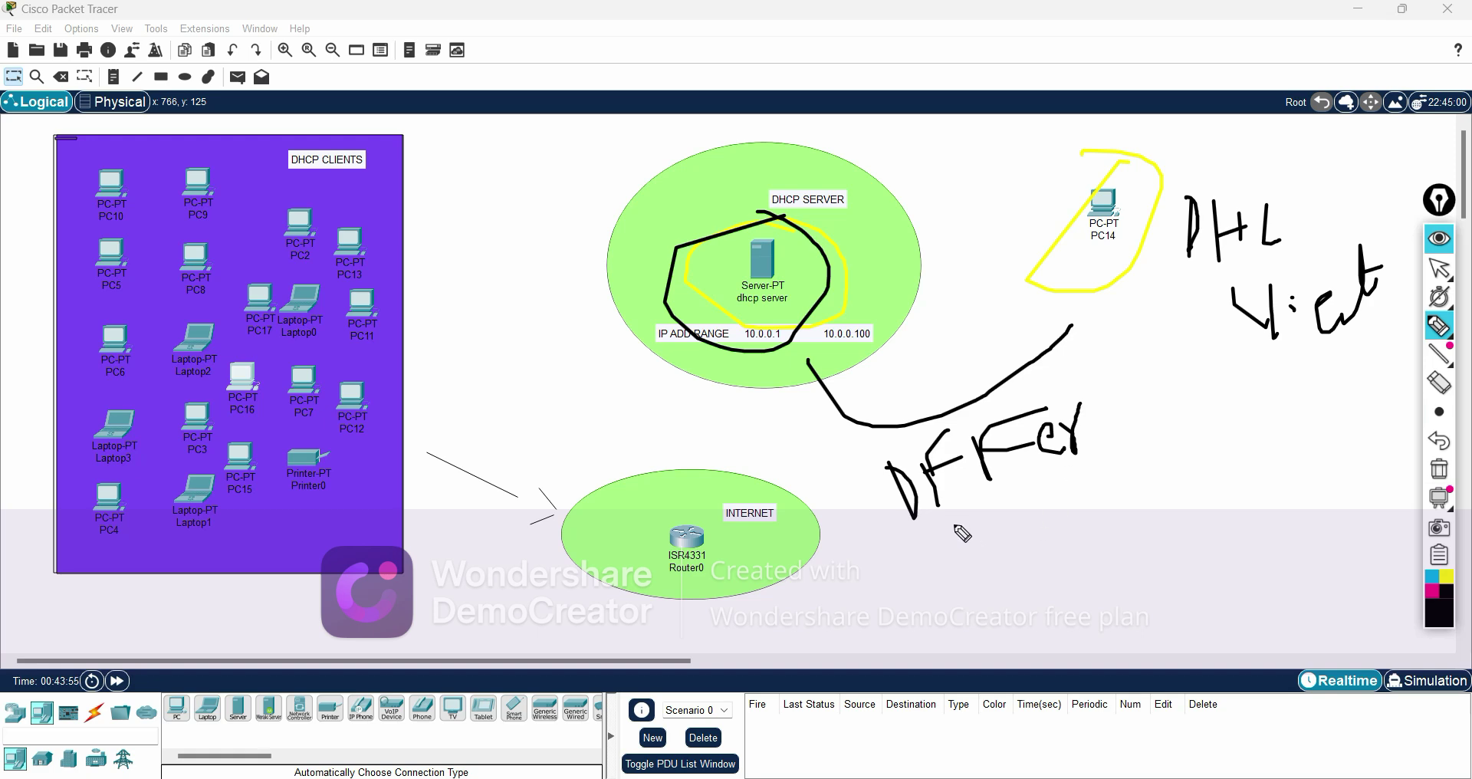
# Handwrite the offered address 10.0.0.3 in black beneath the word "offer" and draw a loop around it
pyautogui.moveTo(955, 522); pyautogui.dragTo(963, 599)
pyautogui.moveTo(1017, 514)
pyautogui.mouseDown()
pyautogui.moveTo(1143, 529)
pyautogui.moveTo(1105, 498)
pyautogui.mouseUp()
pyautogui.click(1066, 544)
pyautogui.click(1176, 493)
pyautogui.moveTo(1227, 454)
pyautogui.mouseDown()
pyautogui.moveTo(1307, 483)
pyautogui.moveTo(1275, 499)
pyautogui.mouseUp()
pyautogui.click(1267, 465)
pyautogui.moveTo(1313, 389)
pyautogui.mouseDown()
pyautogui.moveTo(913, 519)
pyautogui.moveTo(1134, 626)
pyautogui.moveTo(1349, 512)
pyautogui.moveTo(1343, 395)
pyautogui.moveTo(1317, 389)
pyautogui.mouseUp()
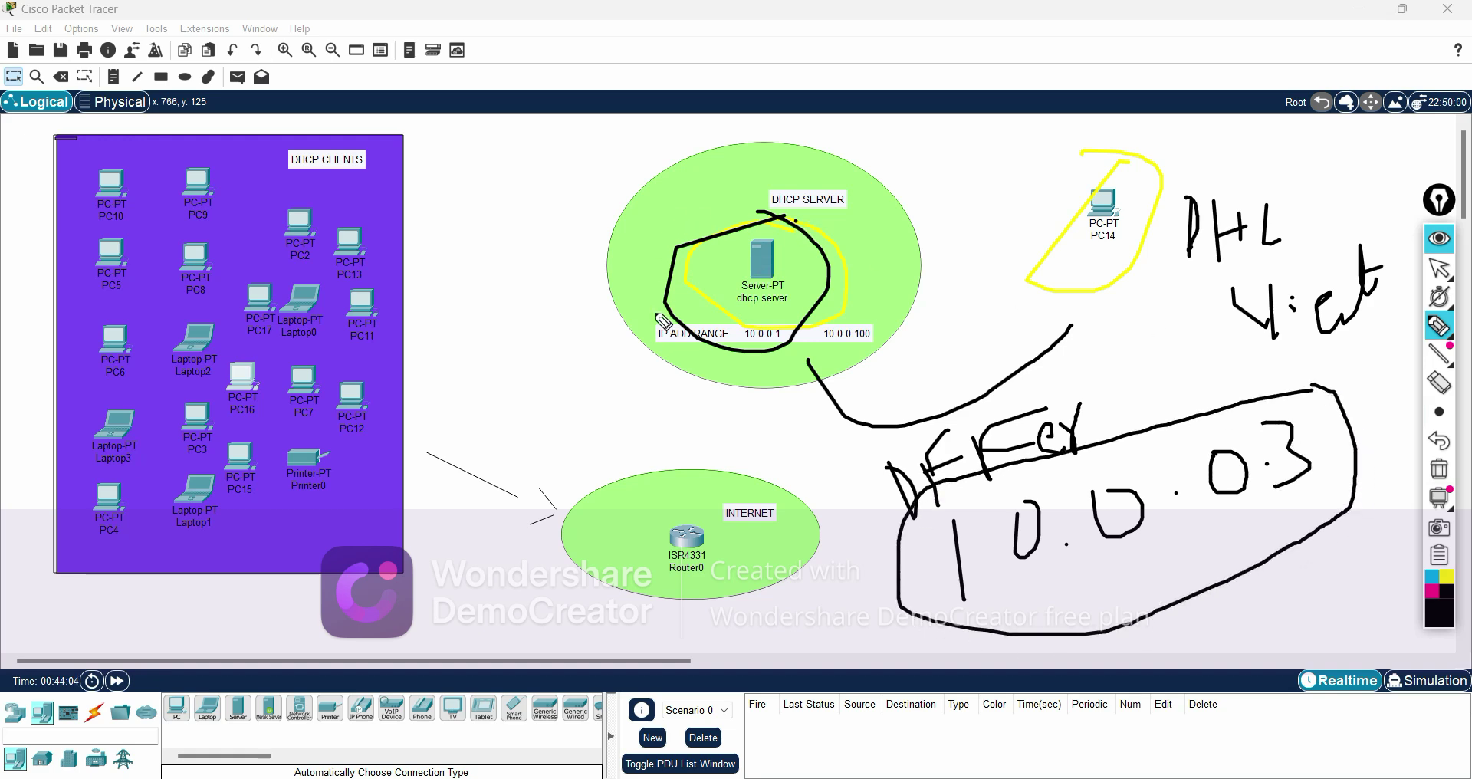
# Circle the server again in black, and write an encircled "100" below it with an arrow to the 10.0.0.3 address
pyautogui.moveTo(663, 321)
pyautogui.mouseDown()
pyautogui.moveTo(771, 219)
pyautogui.moveTo(727, 247)
pyautogui.mouseUp()
pyautogui.moveTo(561, 376); pyautogui.dragTo(560, 478)
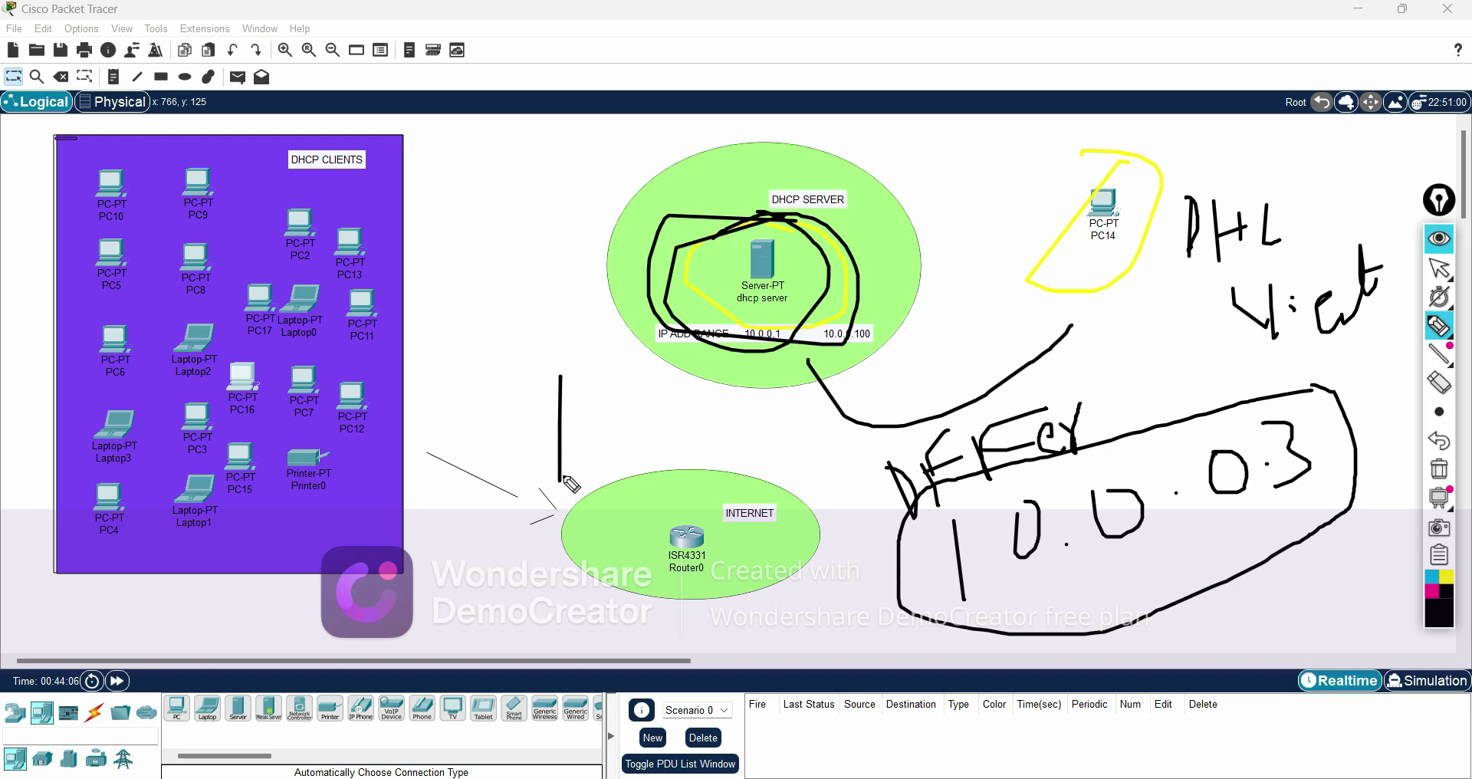
pyautogui.moveTo(636, 412)
pyautogui.mouseDown()
pyautogui.moveTo(611, 385)
pyautogui.moveTo(675, 386)
pyautogui.moveTo(510, 421)
pyautogui.moveTo(652, 337)
pyautogui.mouseUp()
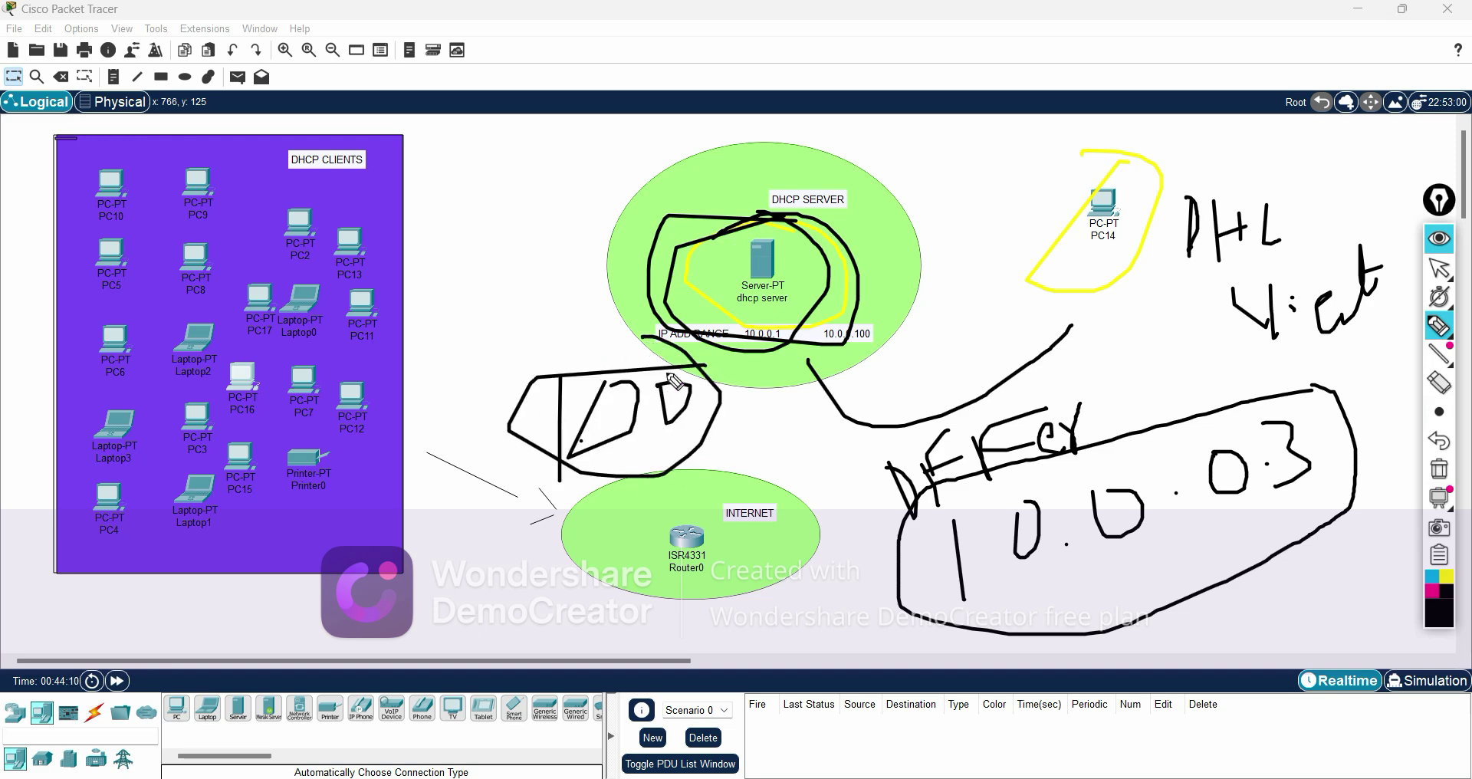
pyautogui.moveTo(687, 442)
pyautogui.mouseDown()
pyautogui.moveTo(883, 547)
pyautogui.moveTo(866, 573)
pyautogui.mouseUp()
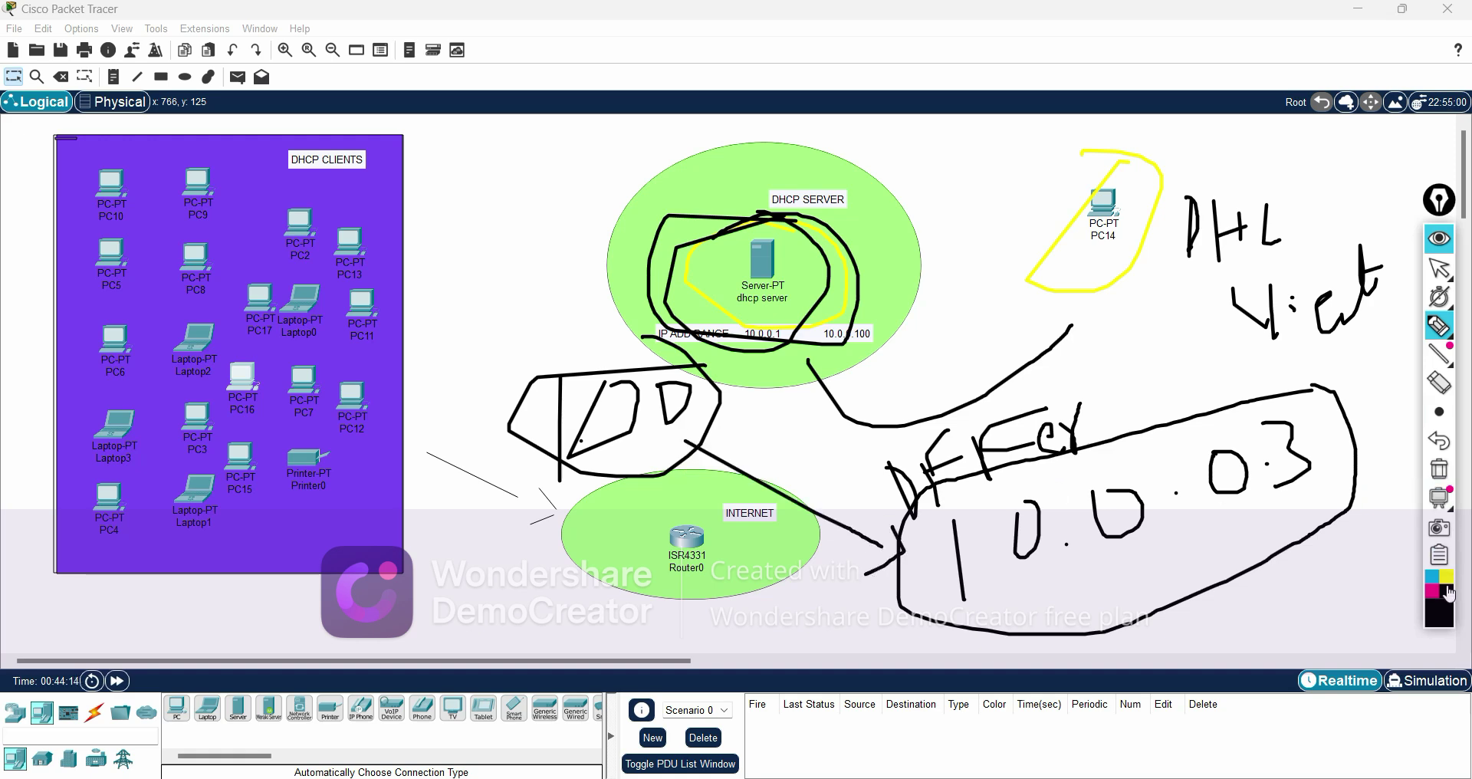
# Link the 10.0.0.3 address to PC14 with a yellow line, circle PC14, and clear all the annotations
pyautogui.click(1447, 586)
pyautogui.moveTo(1160, 445); pyautogui.dragTo(1152, 251)
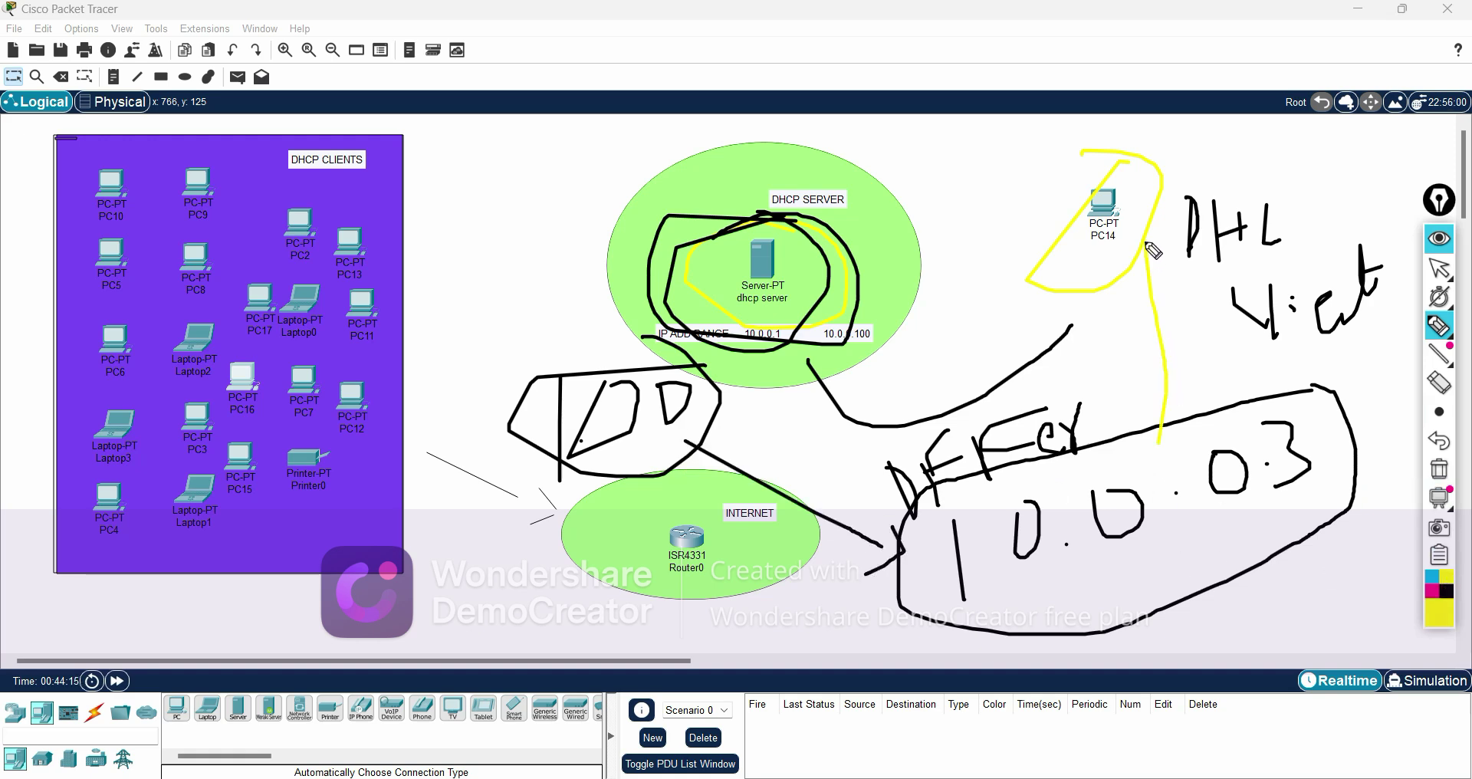
pyautogui.moveTo(1135, 169)
pyautogui.mouseDown()
pyautogui.moveTo(1105, 286)
pyautogui.moveTo(1126, 164)
pyautogui.moveTo(1100, 207)
pyautogui.mouseUp()
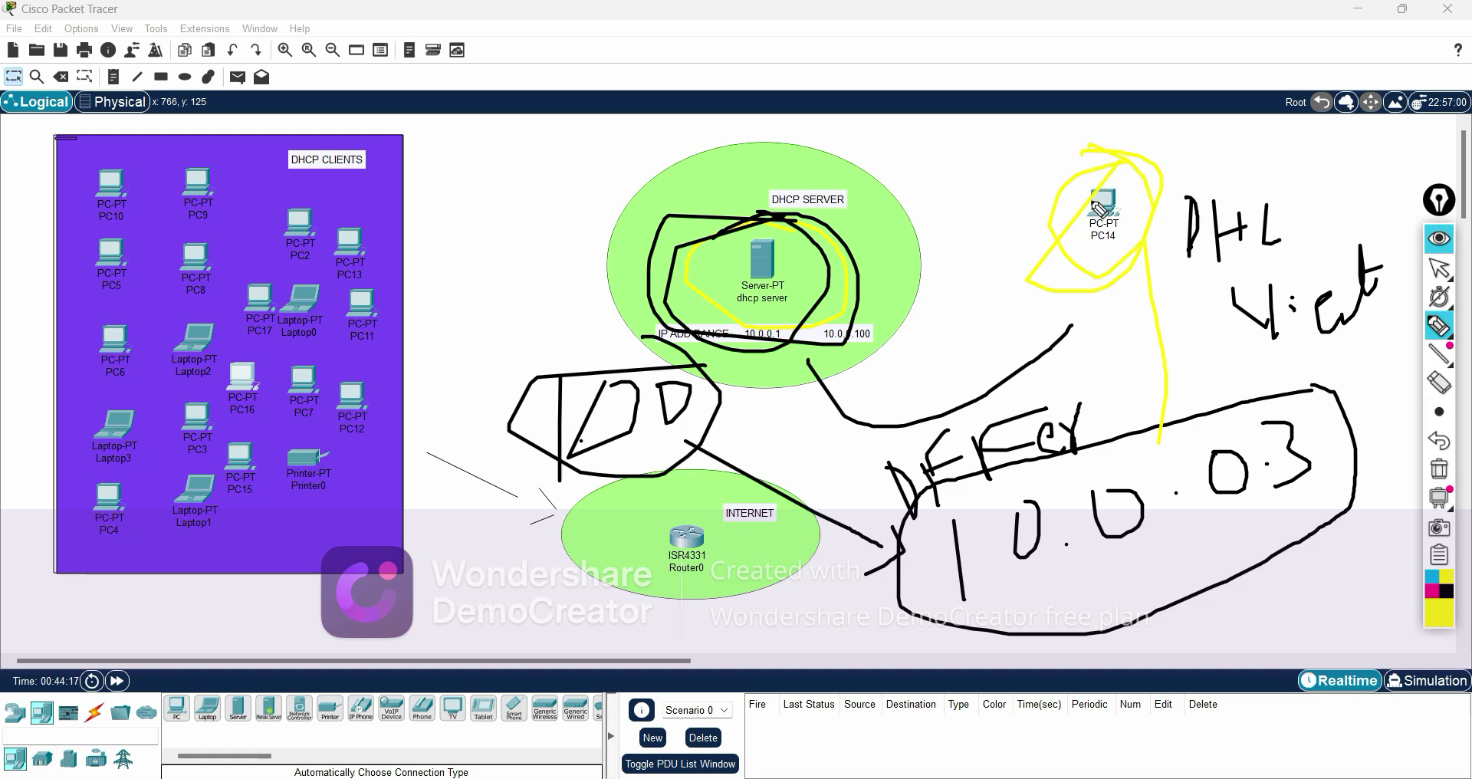
pyautogui.click(1440, 470)
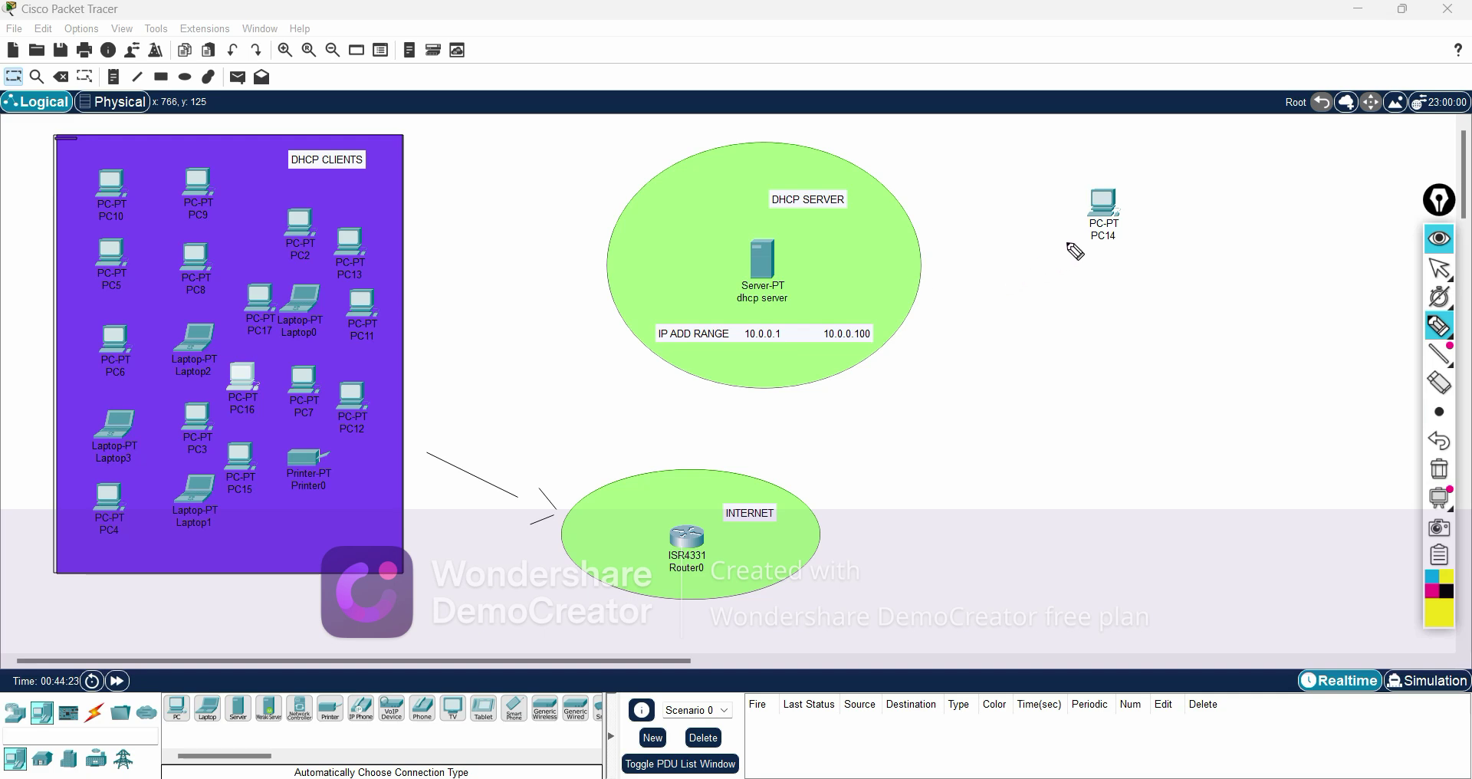
# Switch to PowerPoint, widen the text box on the DHCP MESSAGES slide, and highlight the discover description and the DHCP OFFER lines
pyautogui.moveTo(695, 330); pyautogui.dragTo(777, 236)
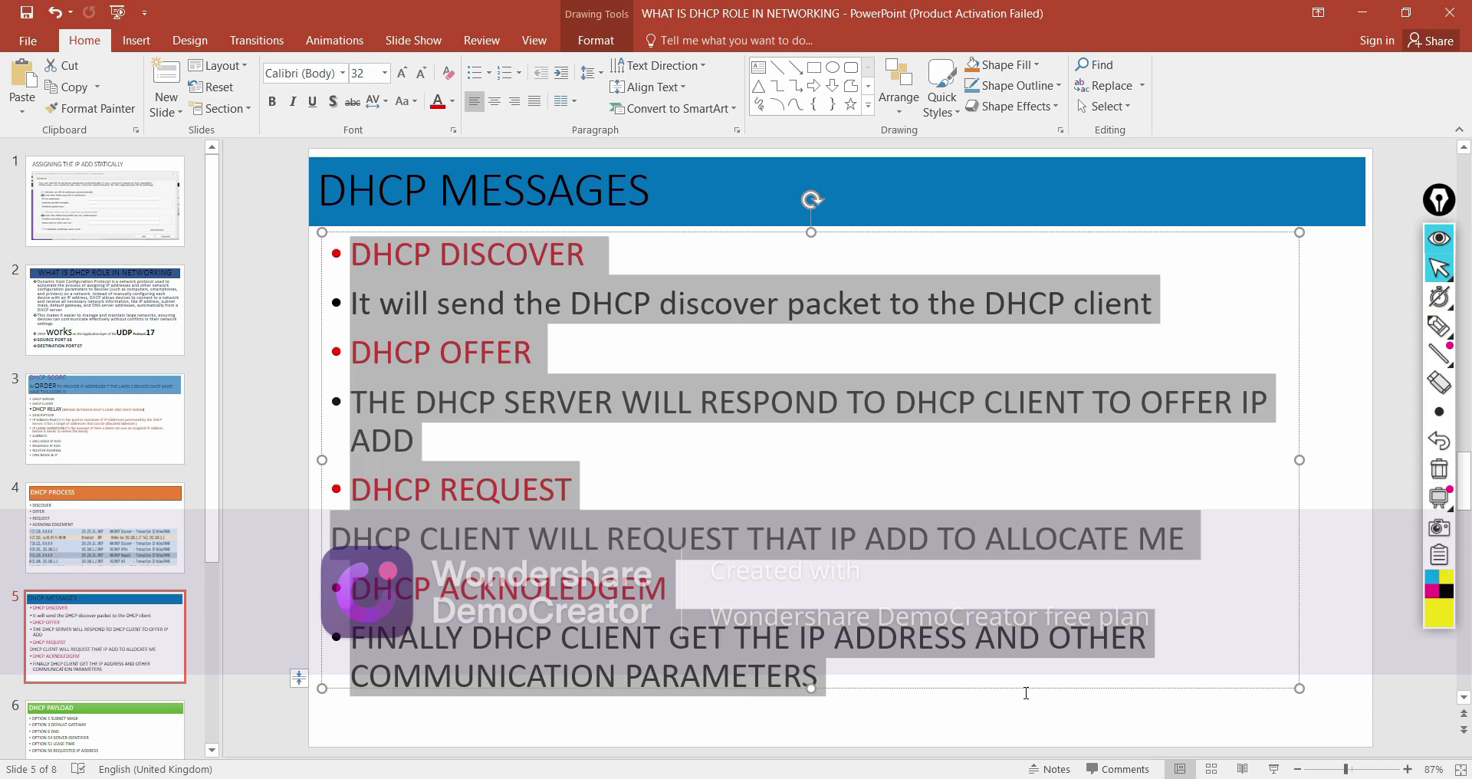
pyautogui.moveTo(1298, 462); pyautogui.dragTo(1344, 464)
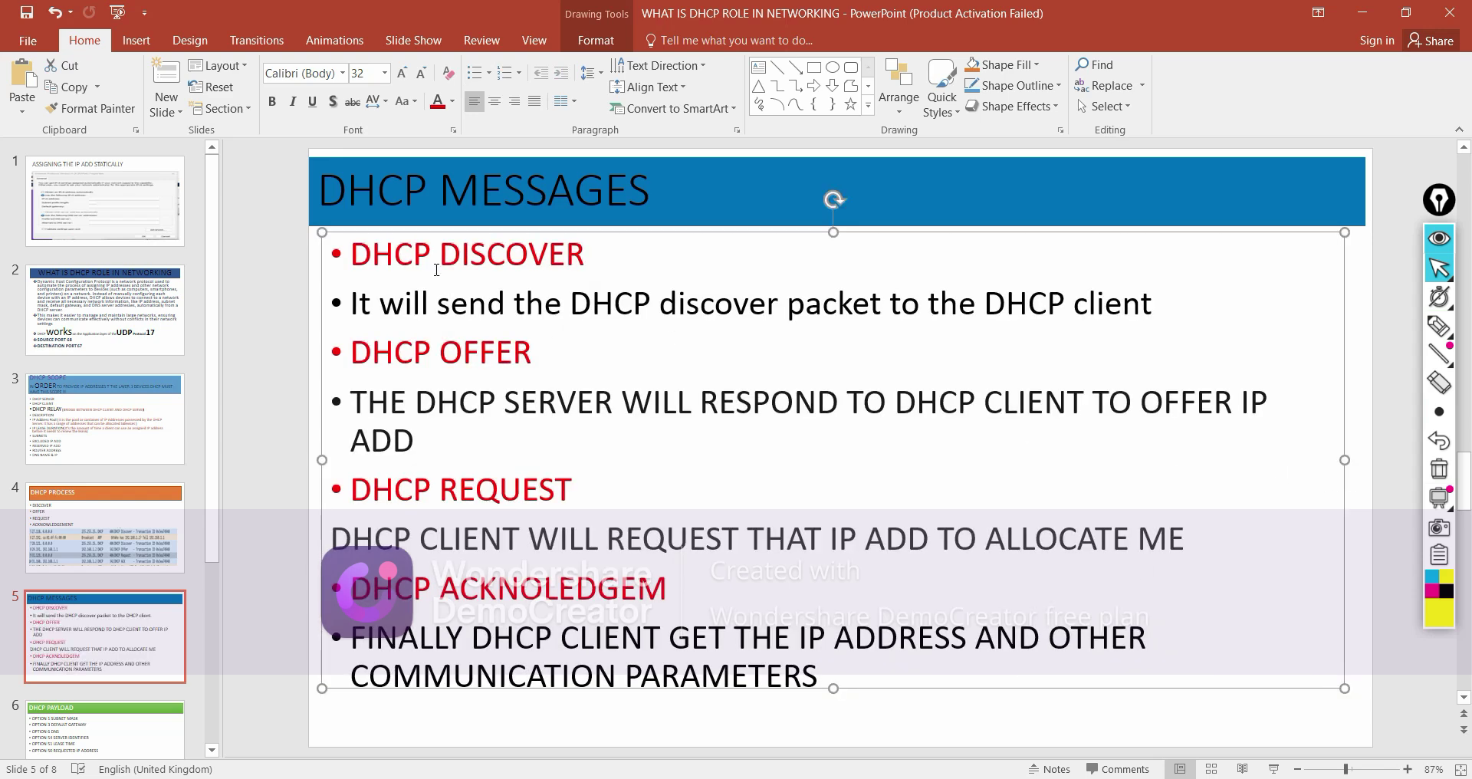
pyautogui.moveTo(380, 311); pyautogui.dragTo(1197, 305)
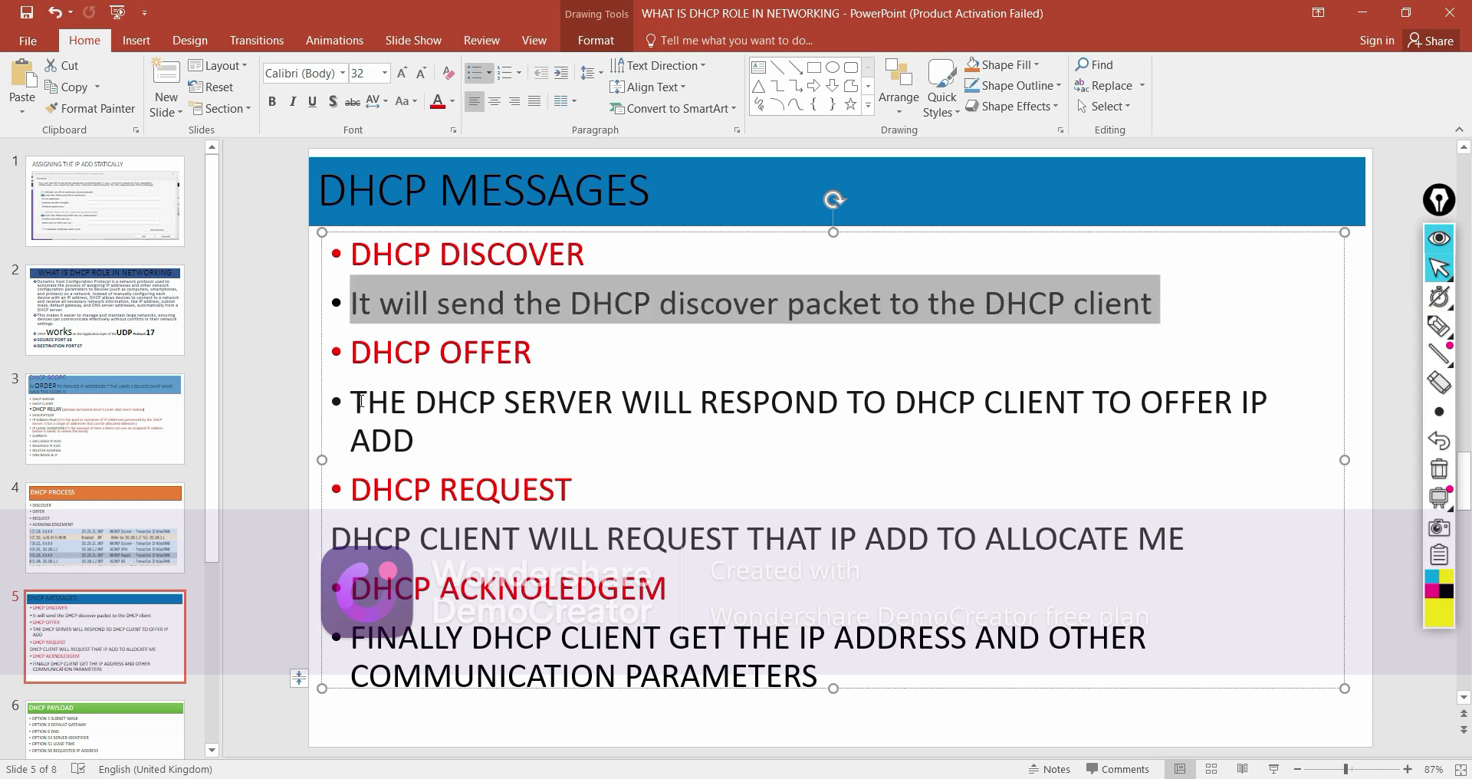
pyautogui.moveTo(536, 355); pyautogui.dragTo(351, 354)
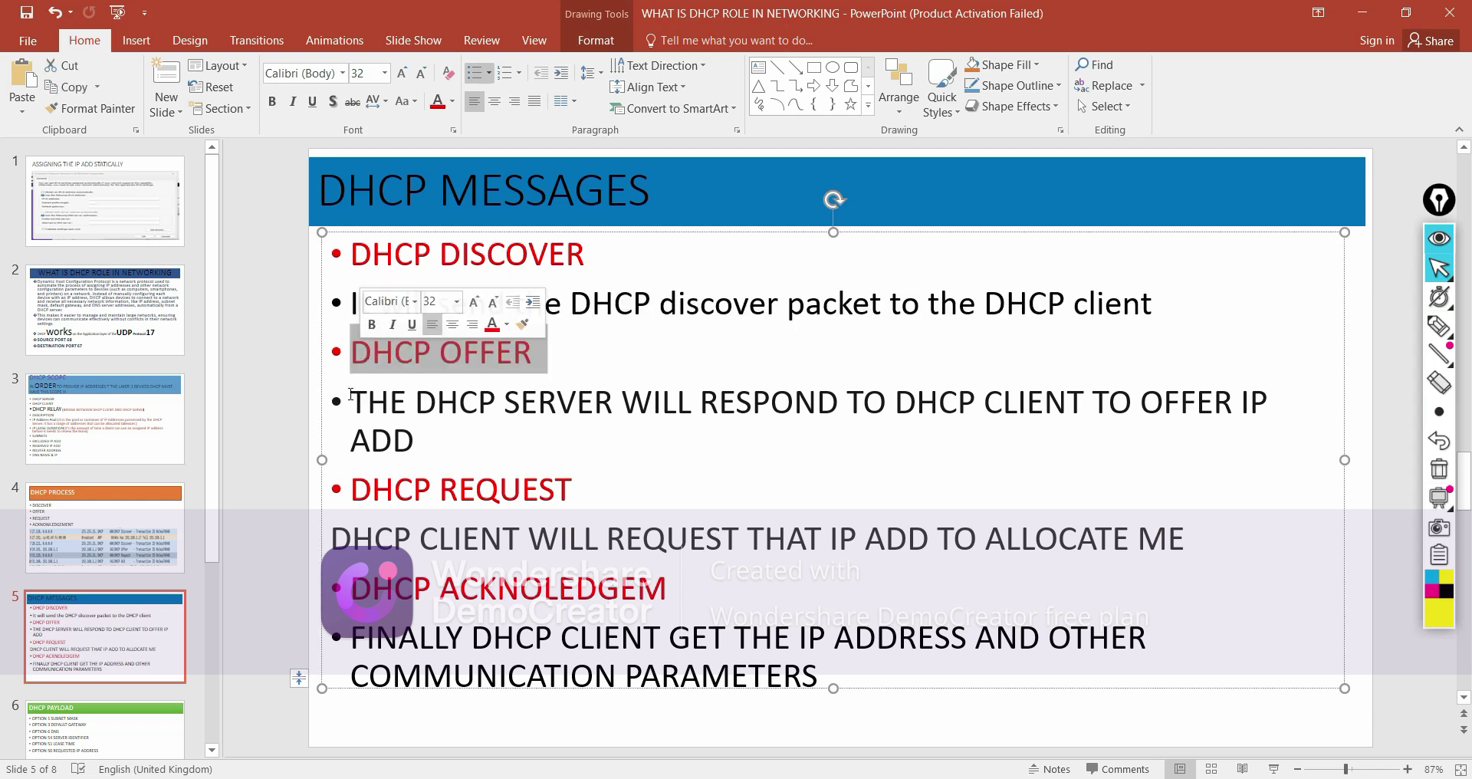
pyautogui.moveTo(351, 403); pyautogui.dragTo(1267, 441)
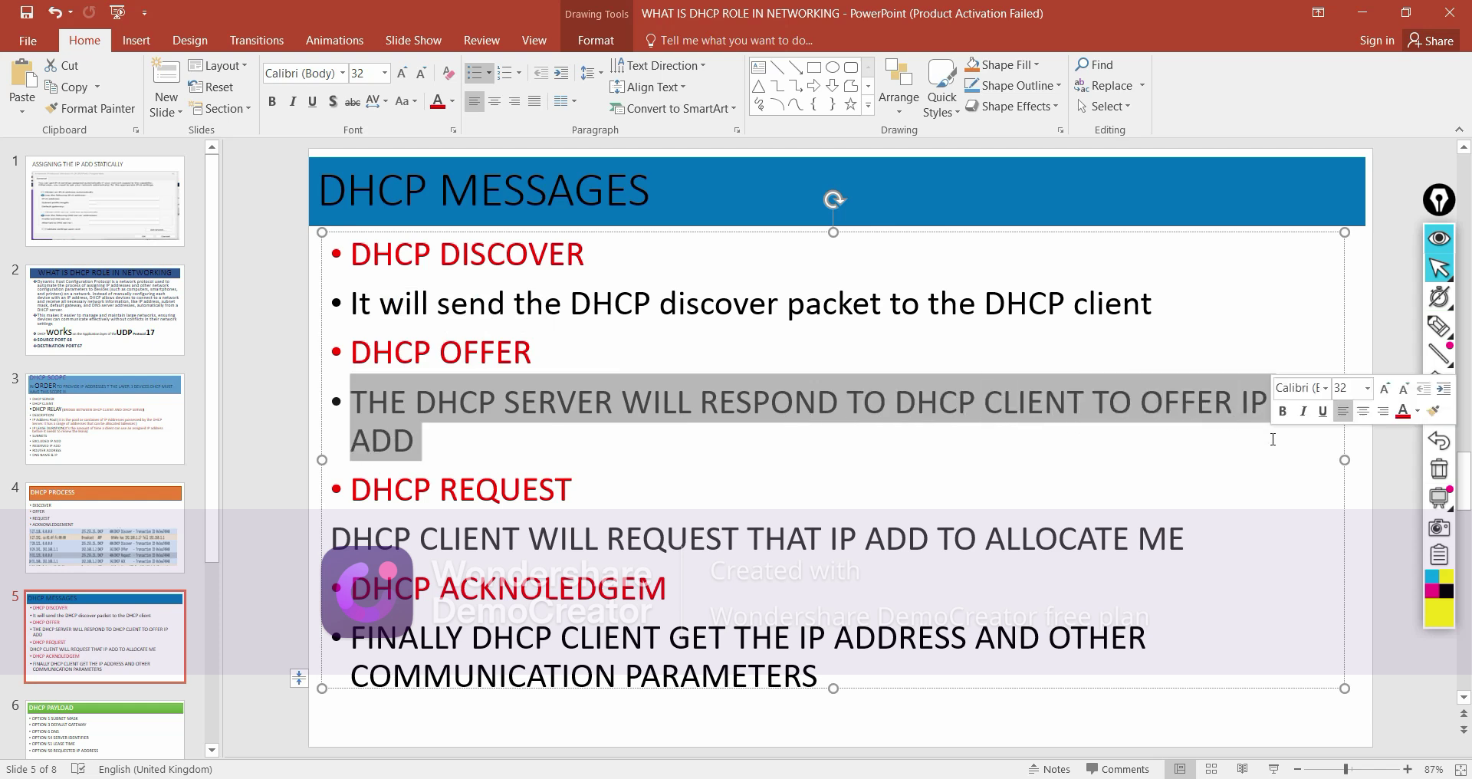
# Highlight the DHCP REQUEST lines and the acknowledgement heading in turn, and extend the text box downward
pyautogui.moveTo(349, 493); pyautogui.dragTo(665, 497)
pyautogui.moveTo(333, 537); pyautogui.dragTo(1248, 557)
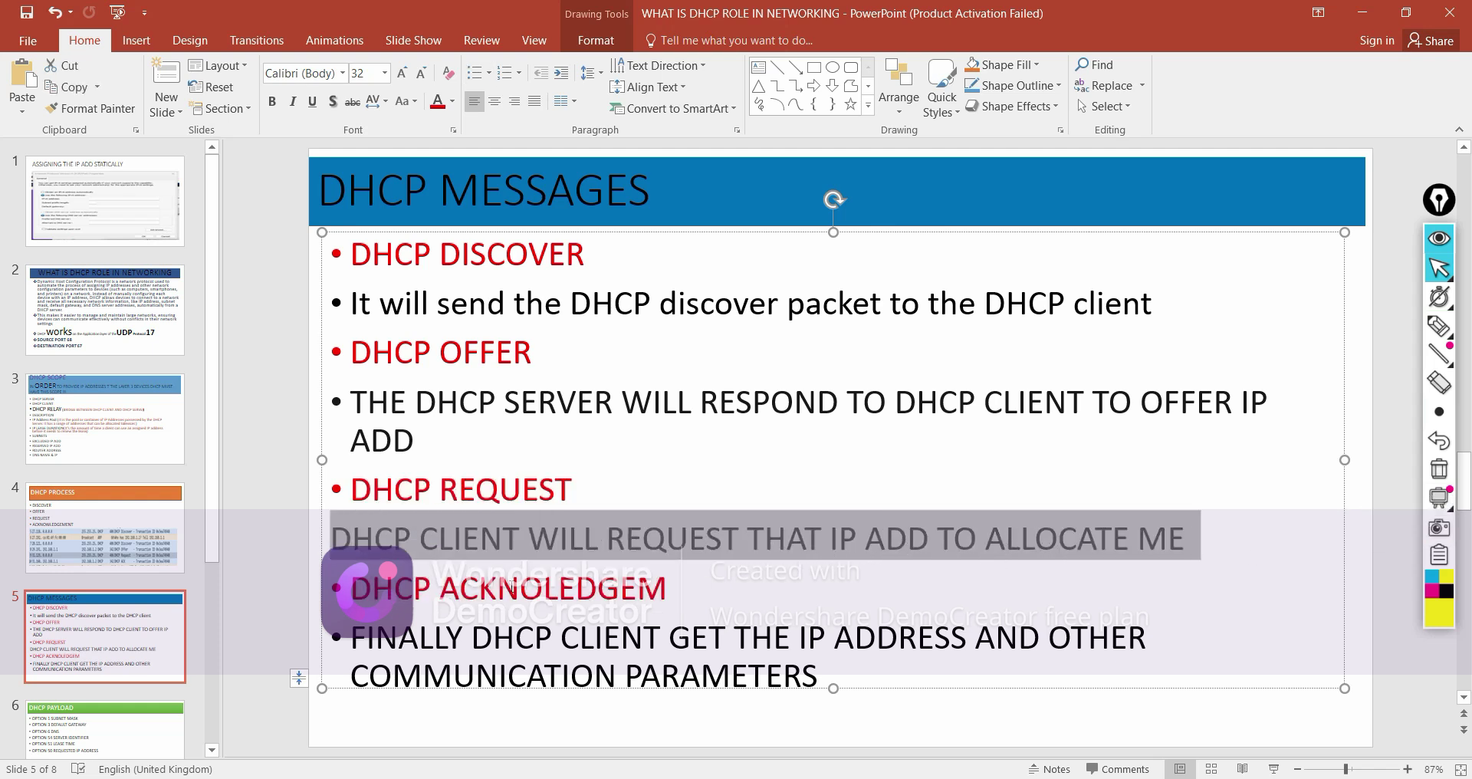
pyautogui.moveTo(474, 566); pyautogui.dragTo(480, 589)
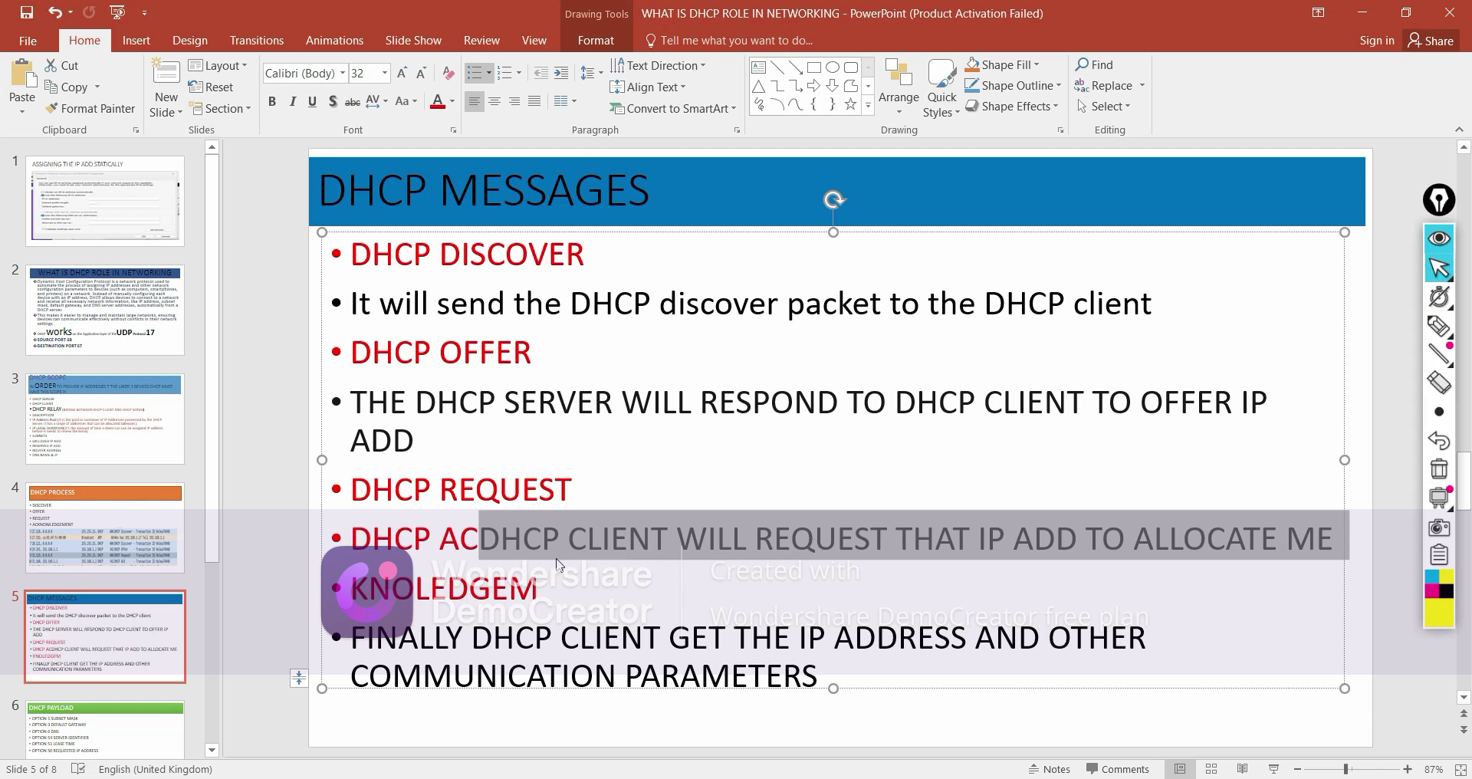
pyautogui.hotkey('ctrl', 'z')
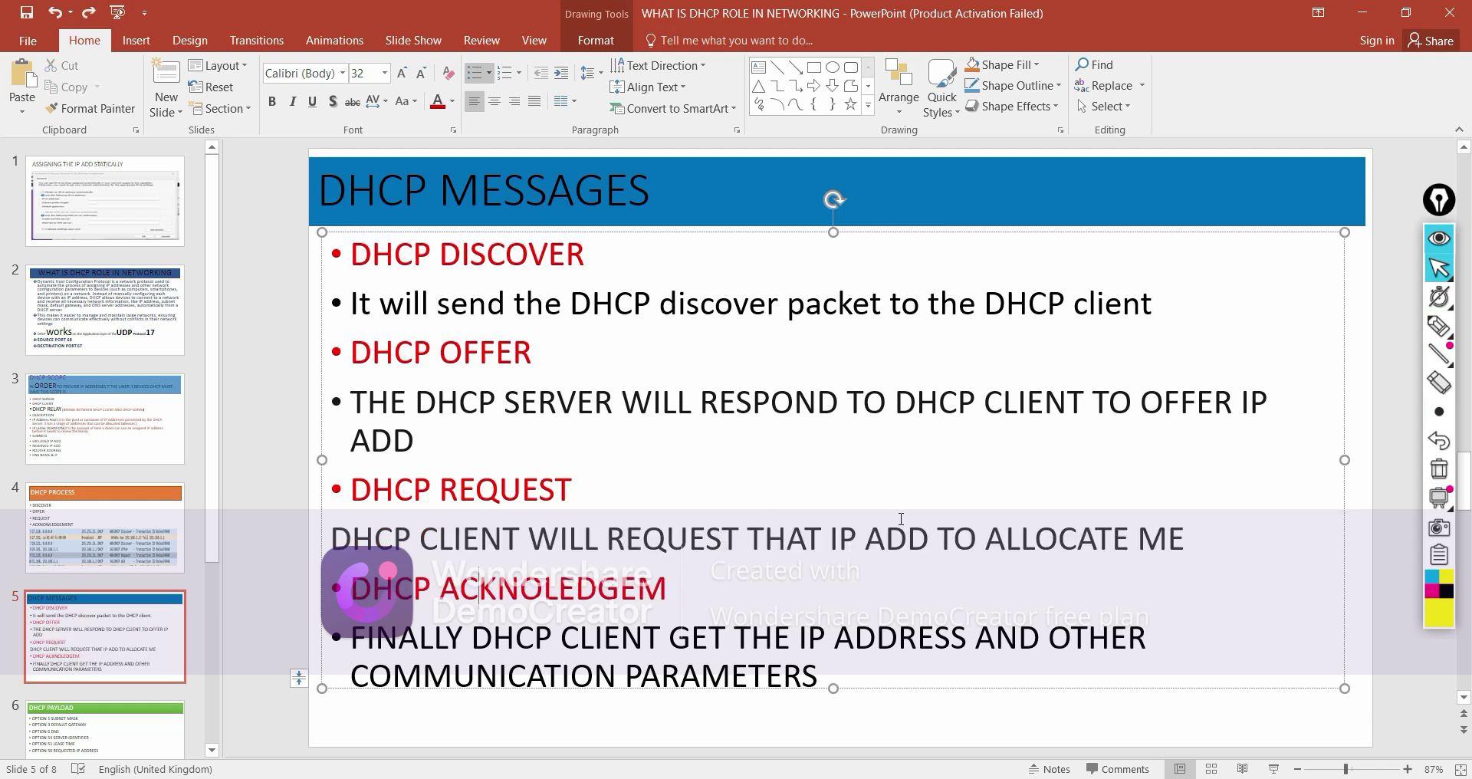
pyautogui.moveTo(825, 536); pyautogui.dragTo(1204, 531)
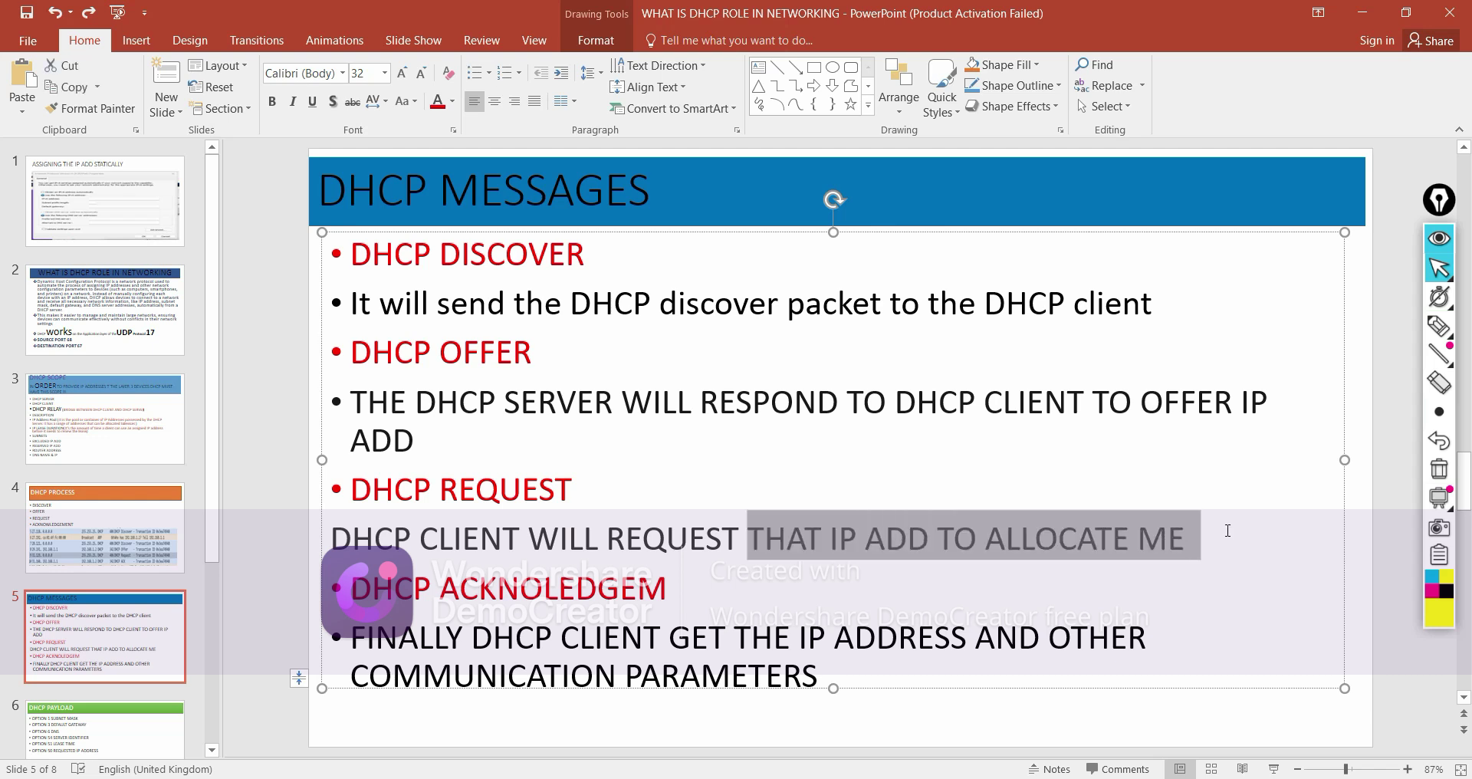
pyautogui.moveTo(359, 593); pyautogui.dragTo(751, 589)
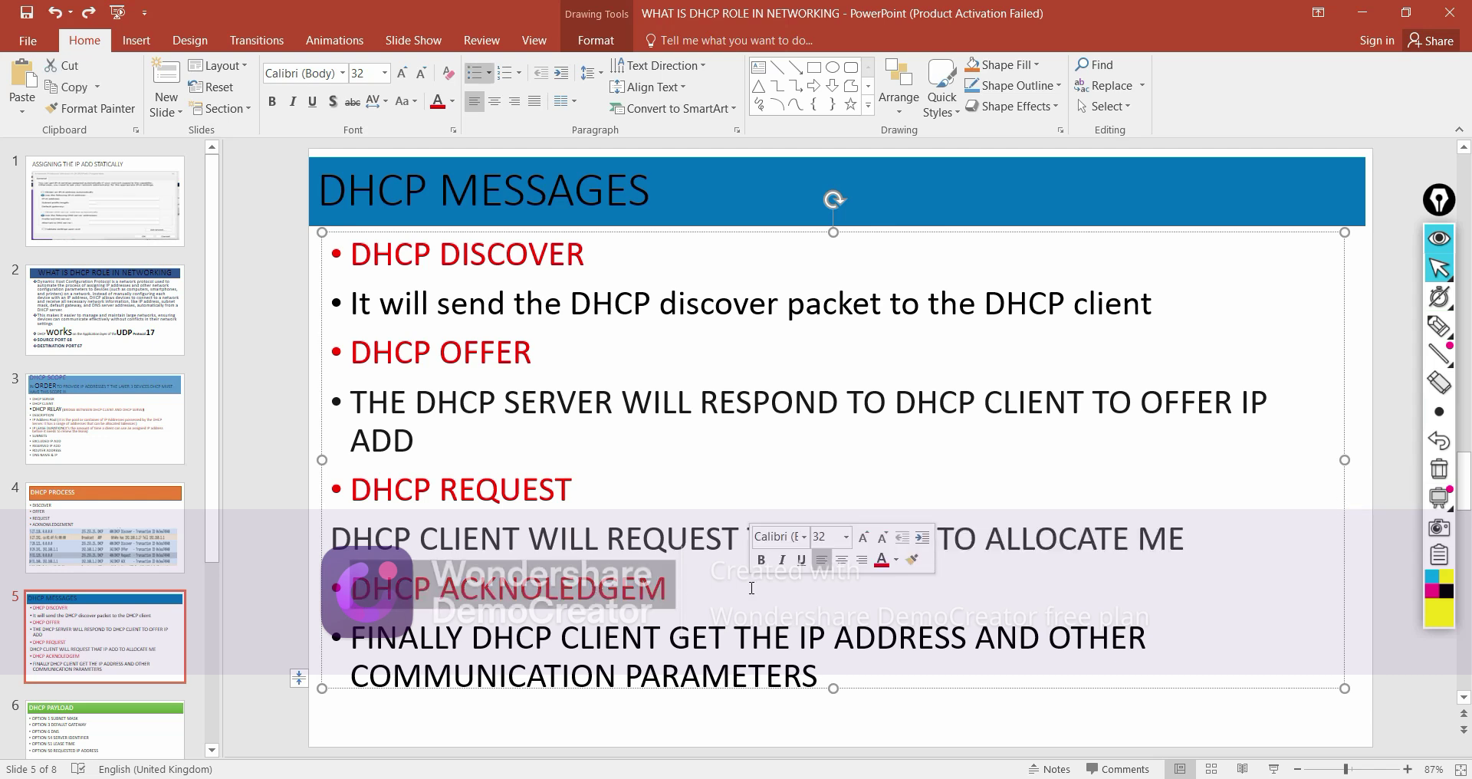
pyautogui.moveTo(355, 644); pyautogui.dragTo(833, 723)
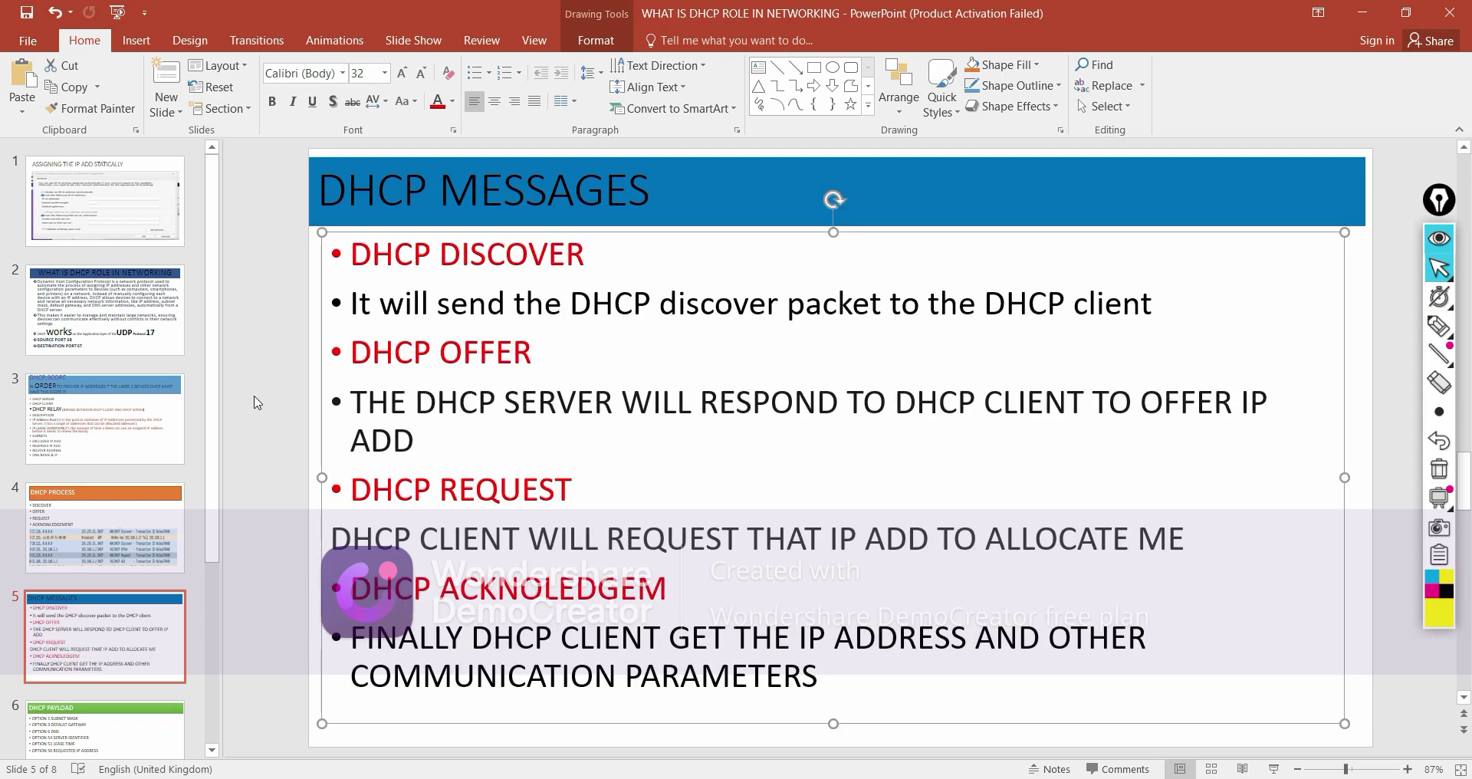
# Open the slide on DHCP's role in networking and highlight the passage about devices communicating effectively, singling out the word "conflicts"
pyautogui.click(36, 355)
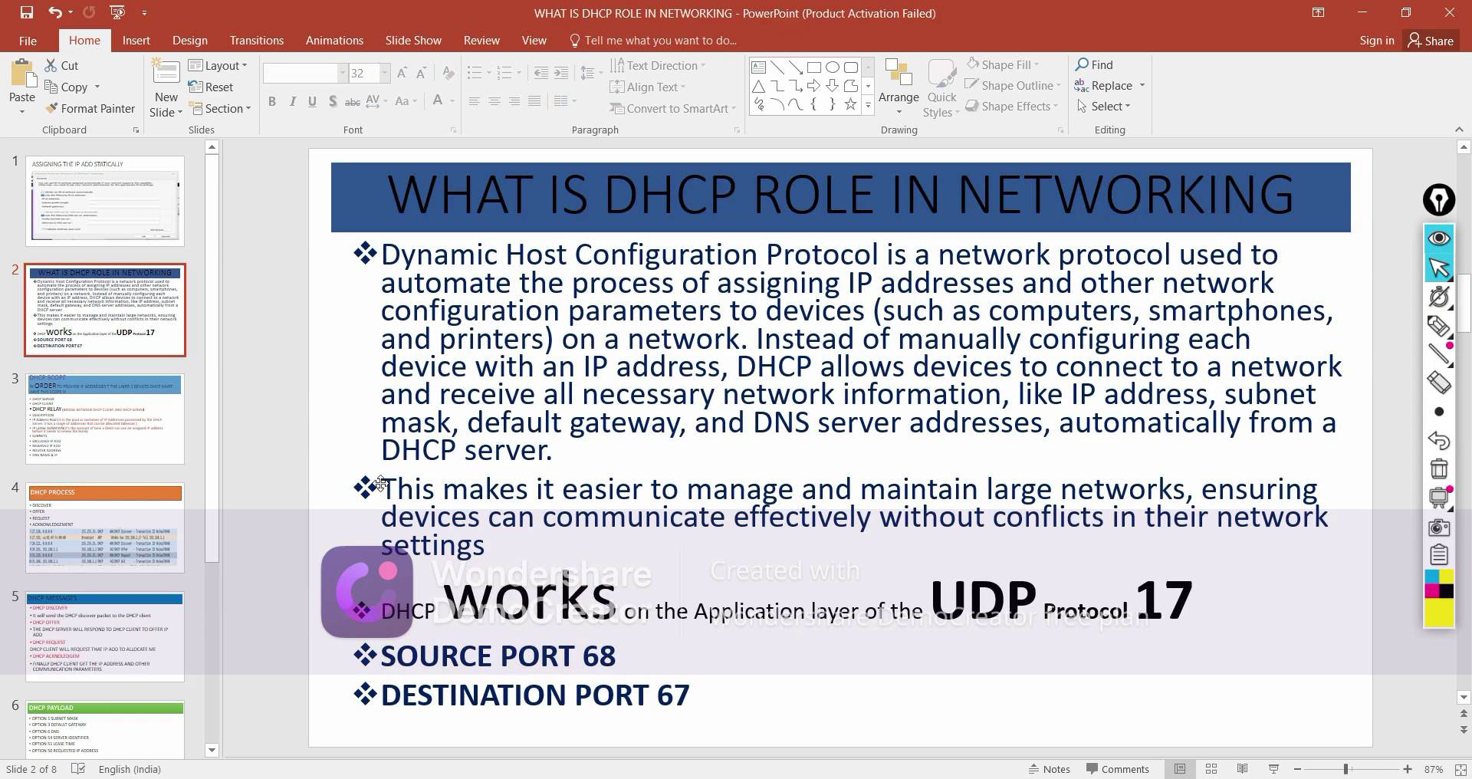
pyautogui.moveTo(381, 486); pyautogui.dragTo(617, 521)
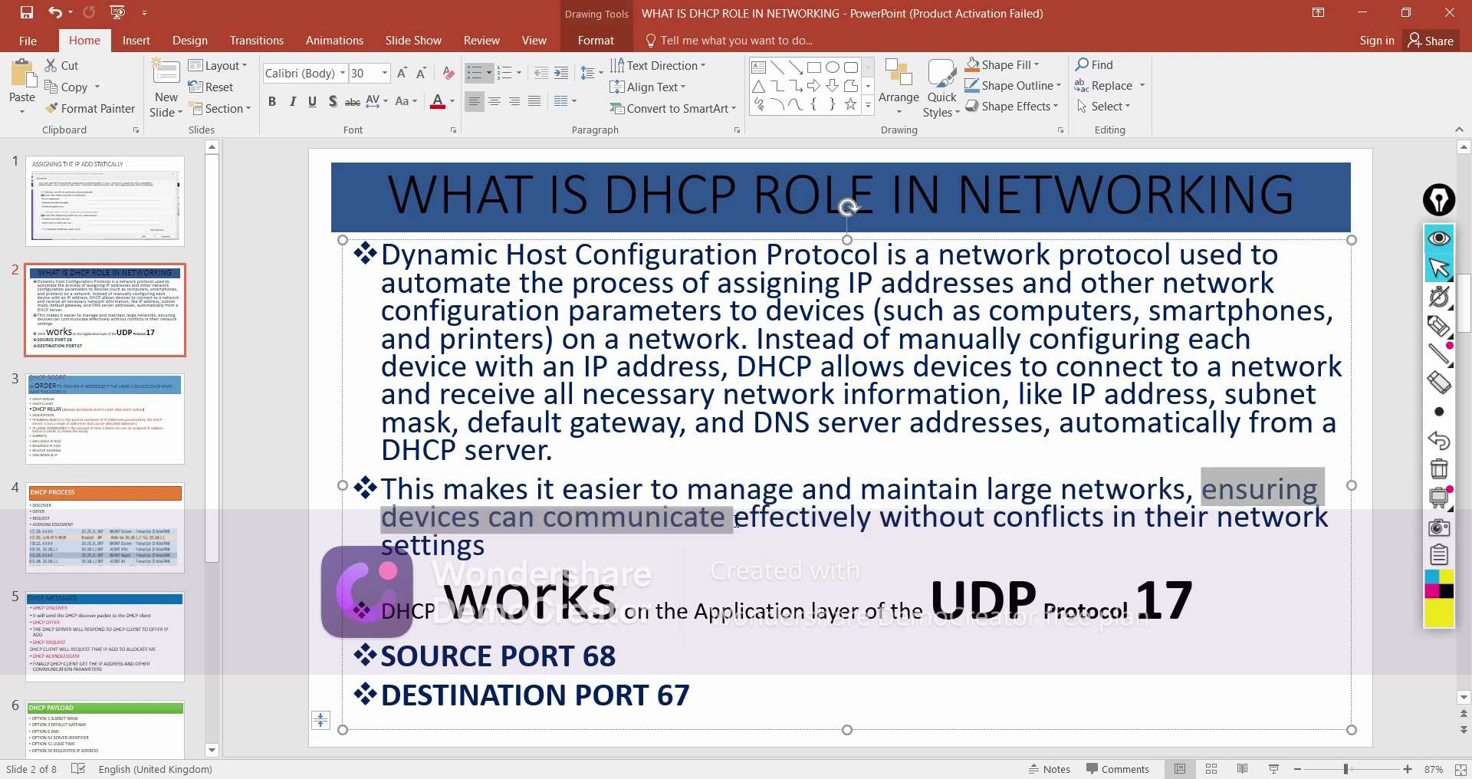
pyautogui.moveTo(735, 521); pyautogui.dragTo(1184, 539)
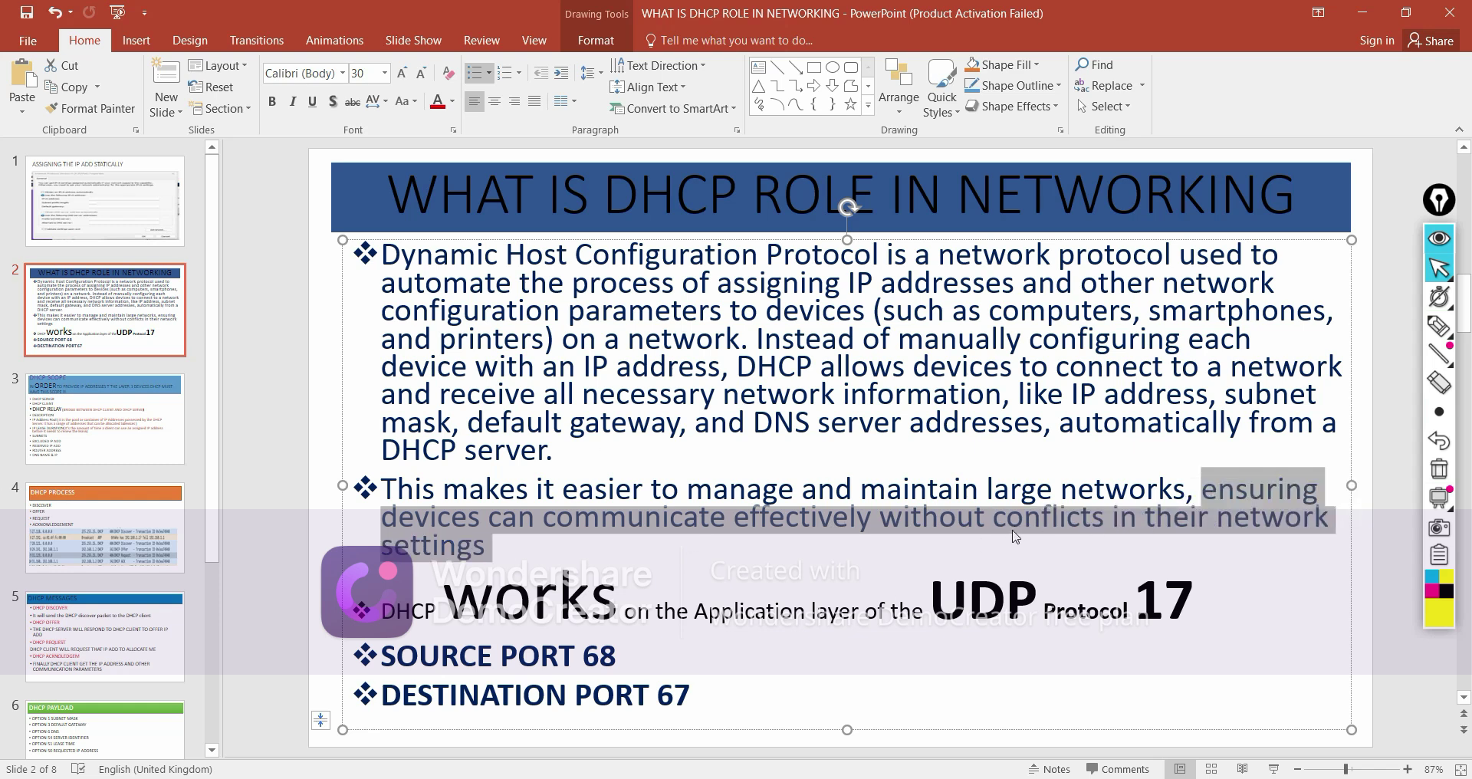
pyautogui.click(1016, 536)
pyautogui.doubleClick(1027, 522)
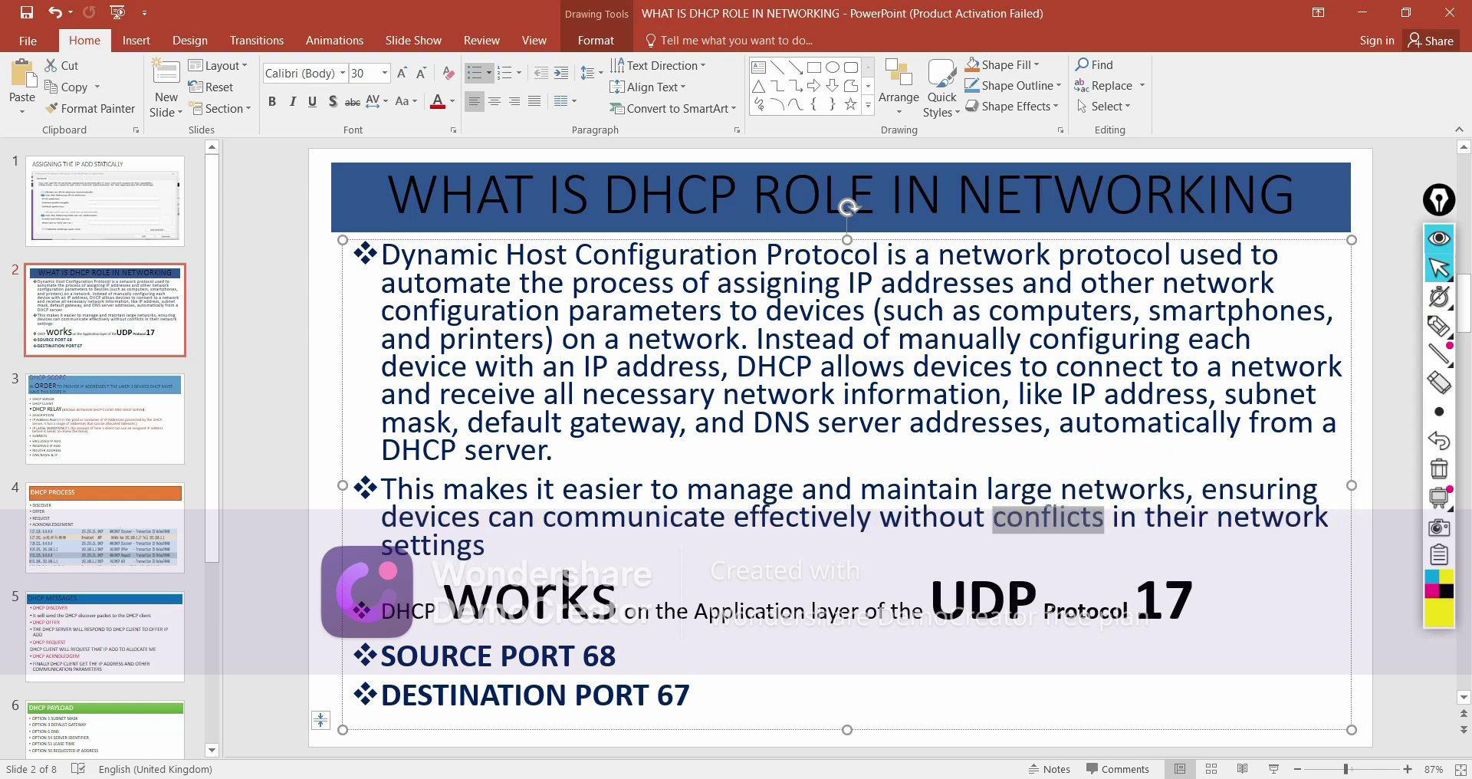
# Switch to Packet Tracer, move PC6 out of the DHCP clients box, and assign it static address 10.0.0.1 with mask 255.0.0.0
pyautogui.click(782, 694)
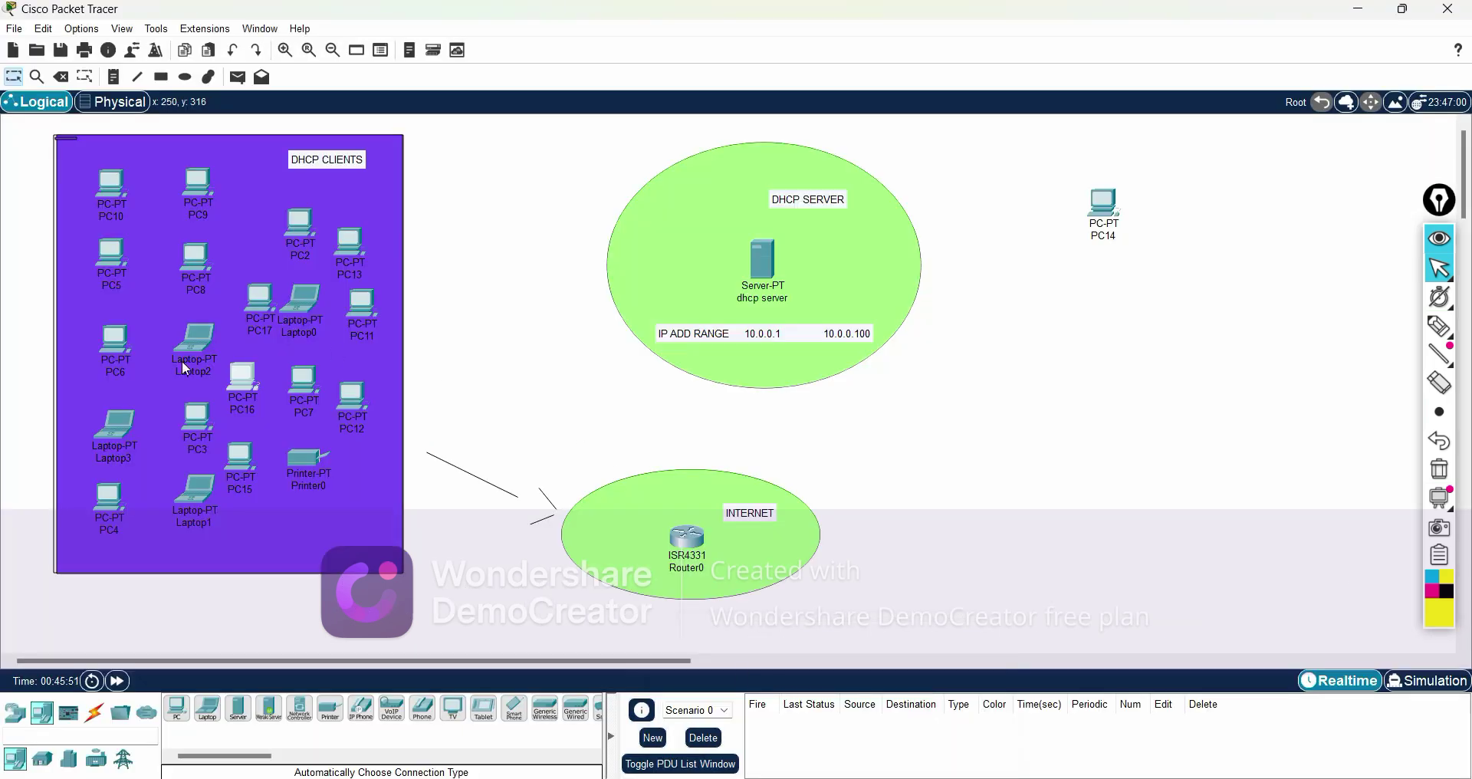
pyautogui.moveTo(113, 347); pyautogui.dragTo(480, 184)
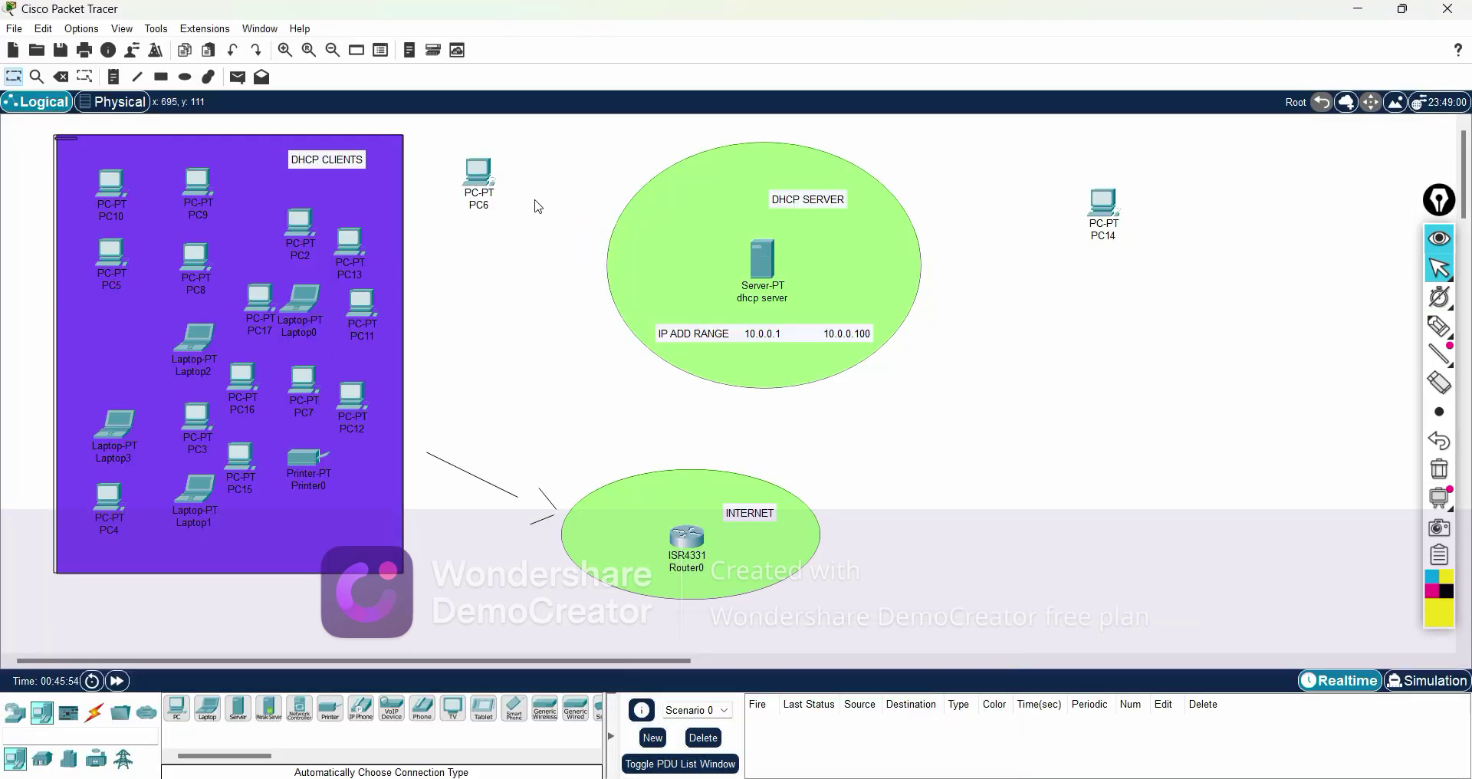
pyautogui.click(481, 171)
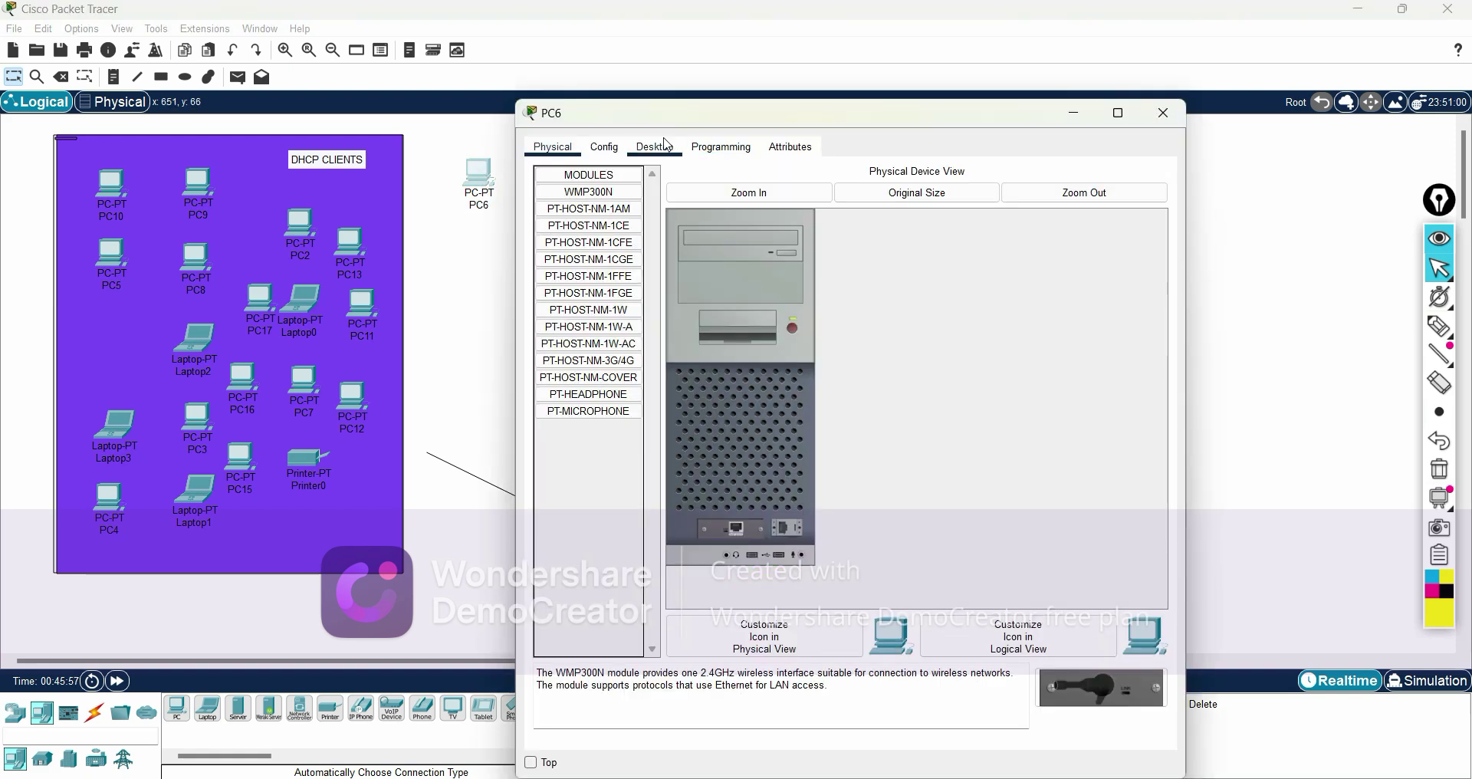
pyautogui.click(654, 146)
pyautogui.click(614, 197)
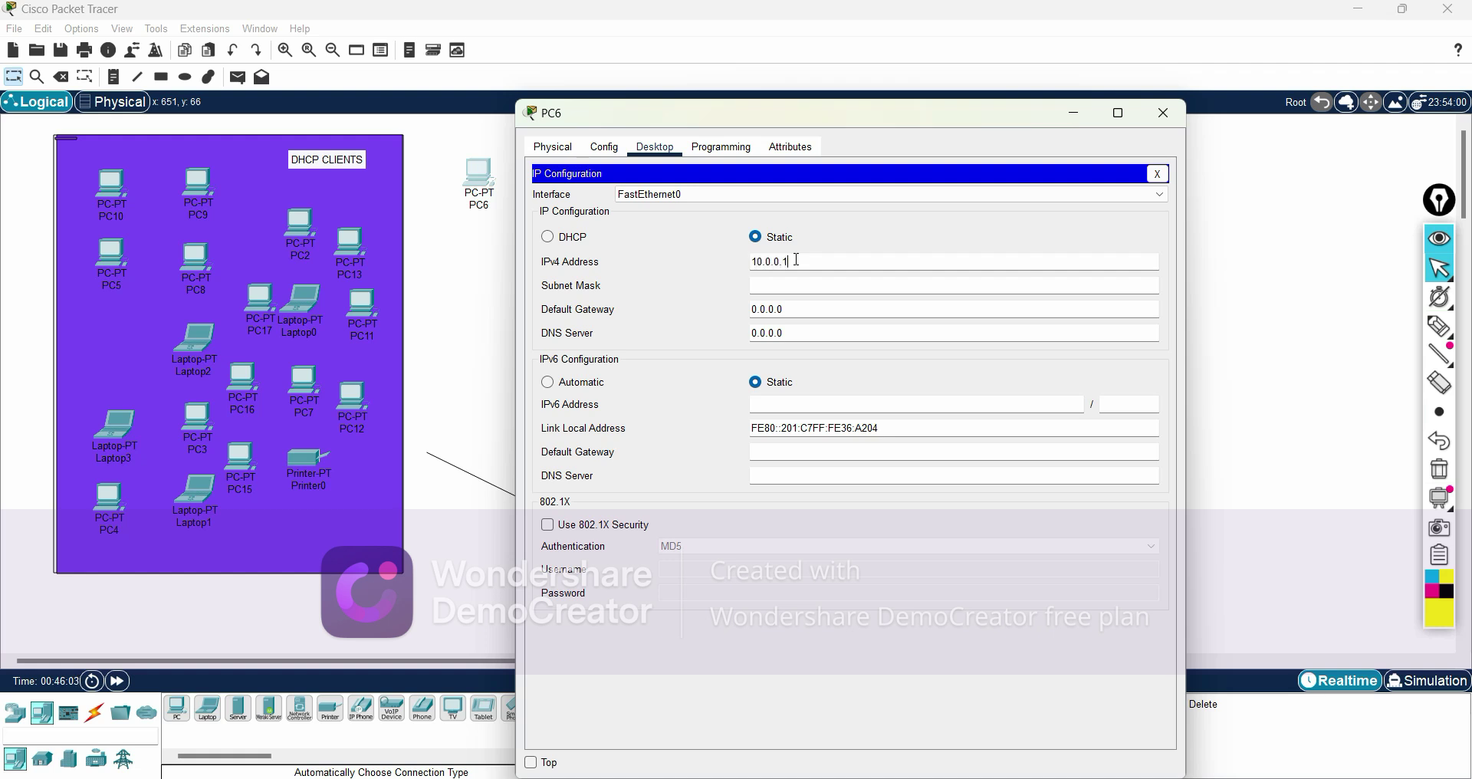
pyautogui.click(800, 284)
# Move PC13 out of the clients box to below PC6 and assign it static address 10.0.0.3 with mask 255.0.0.0
pyautogui.click(451, 285)
pyautogui.moveTo(349, 245); pyautogui.dragTo(487, 282)
pyautogui.click(485, 280)
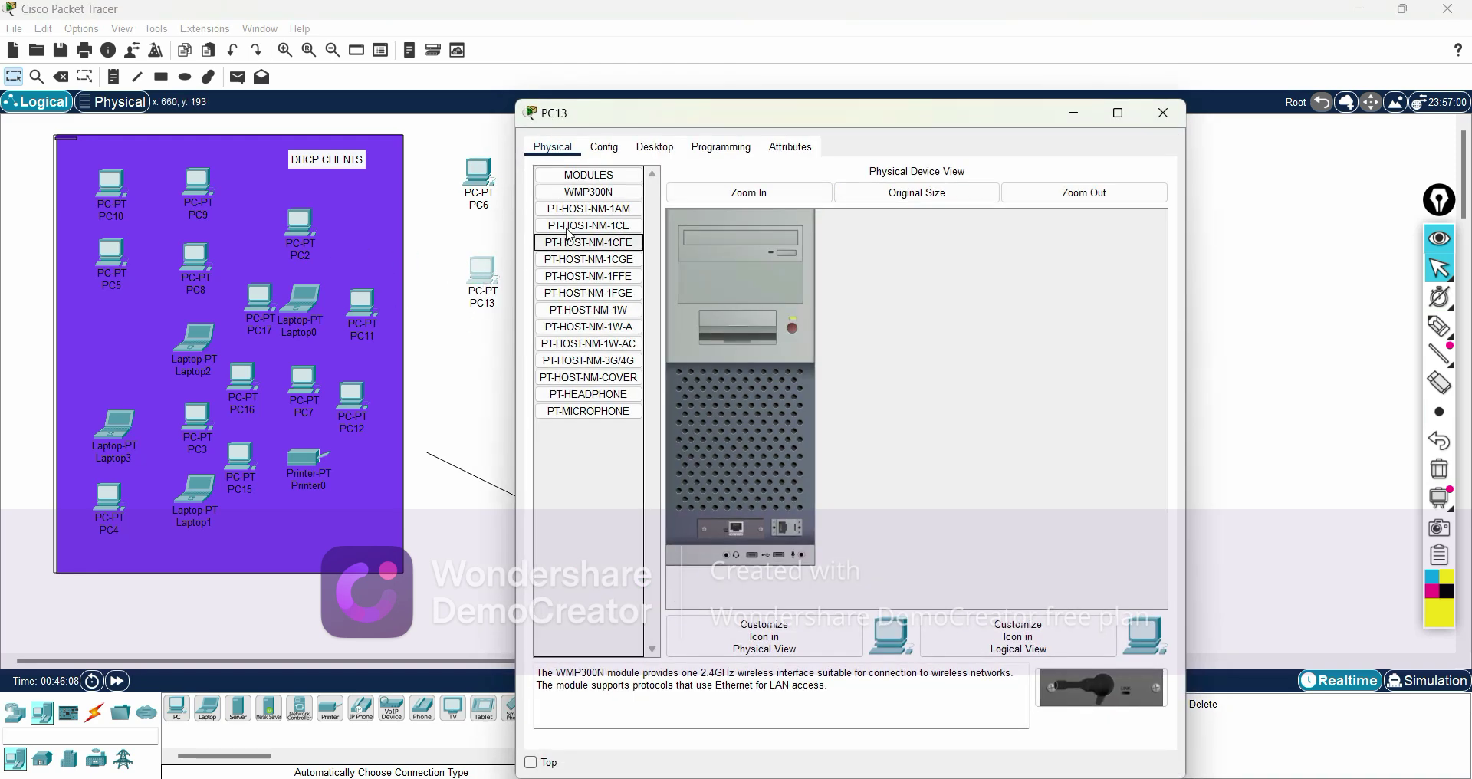
pyautogui.click(655, 146)
pyautogui.click(618, 229)
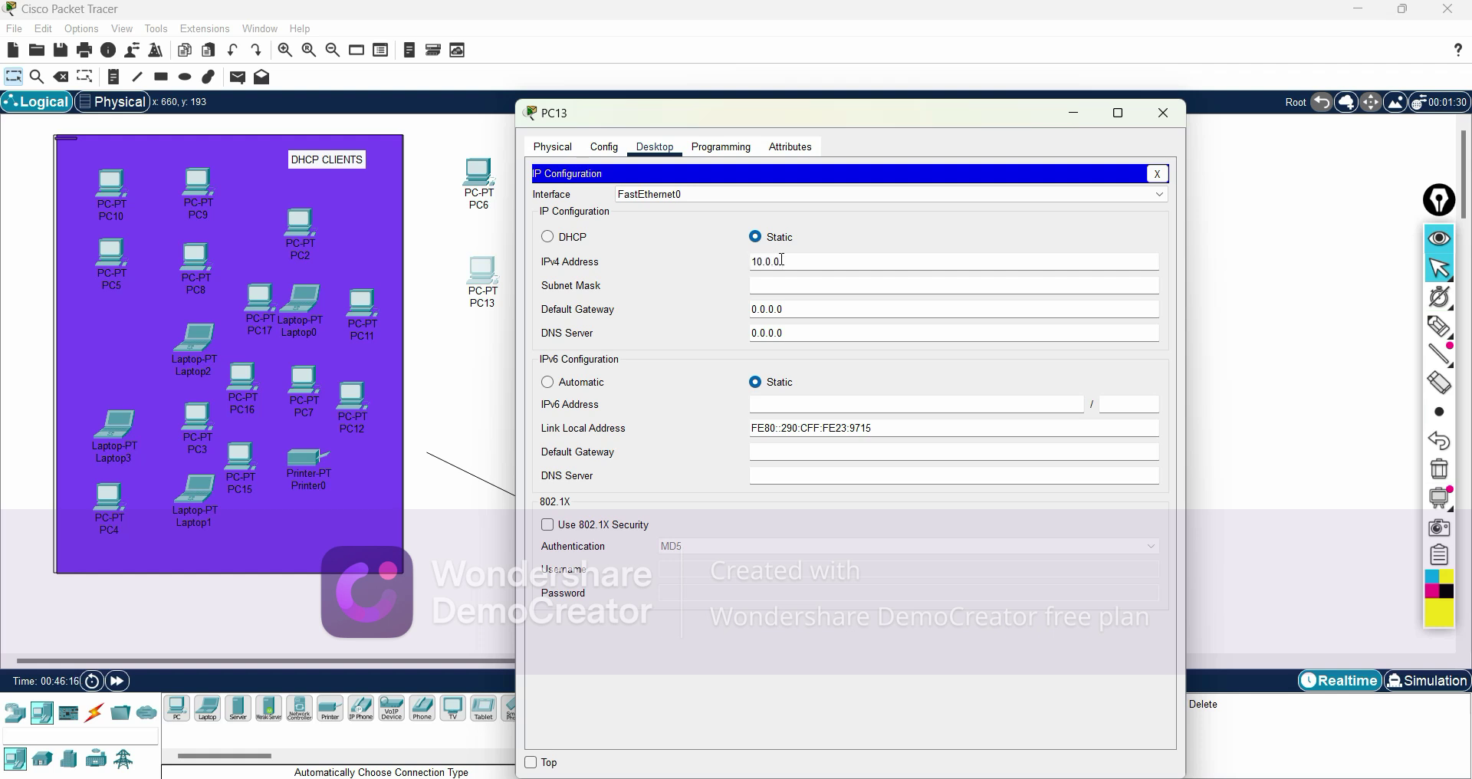
pyautogui.click(790, 285)
# Arrange the PC6 and PC13 configuration windows side by side and set PC13's IPv4 address to 10.0.0.1
pyautogui.moveTo(717, 114); pyautogui.dragTo(1007, 44)
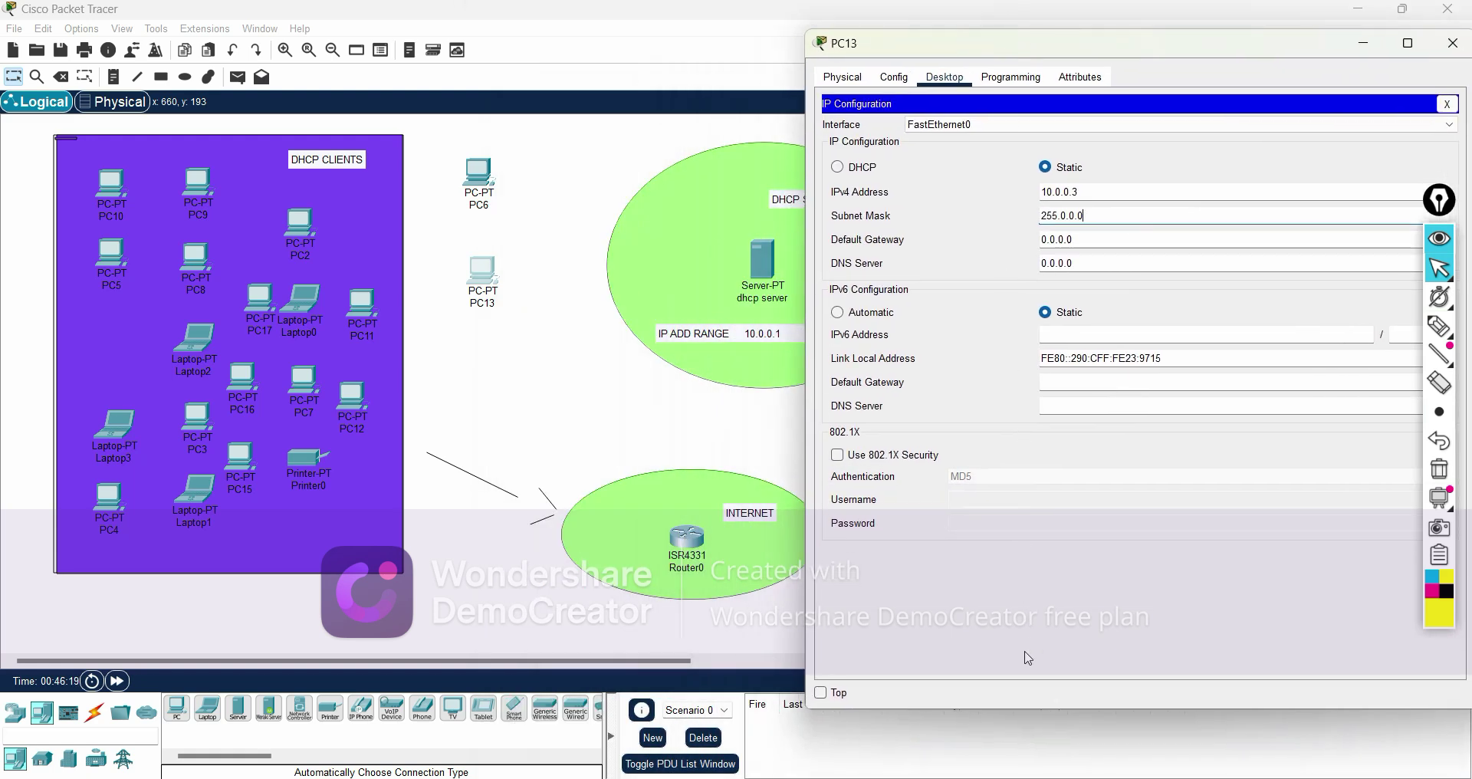
pyautogui.moveTo(822, 778)
pyautogui.click(943, 719)
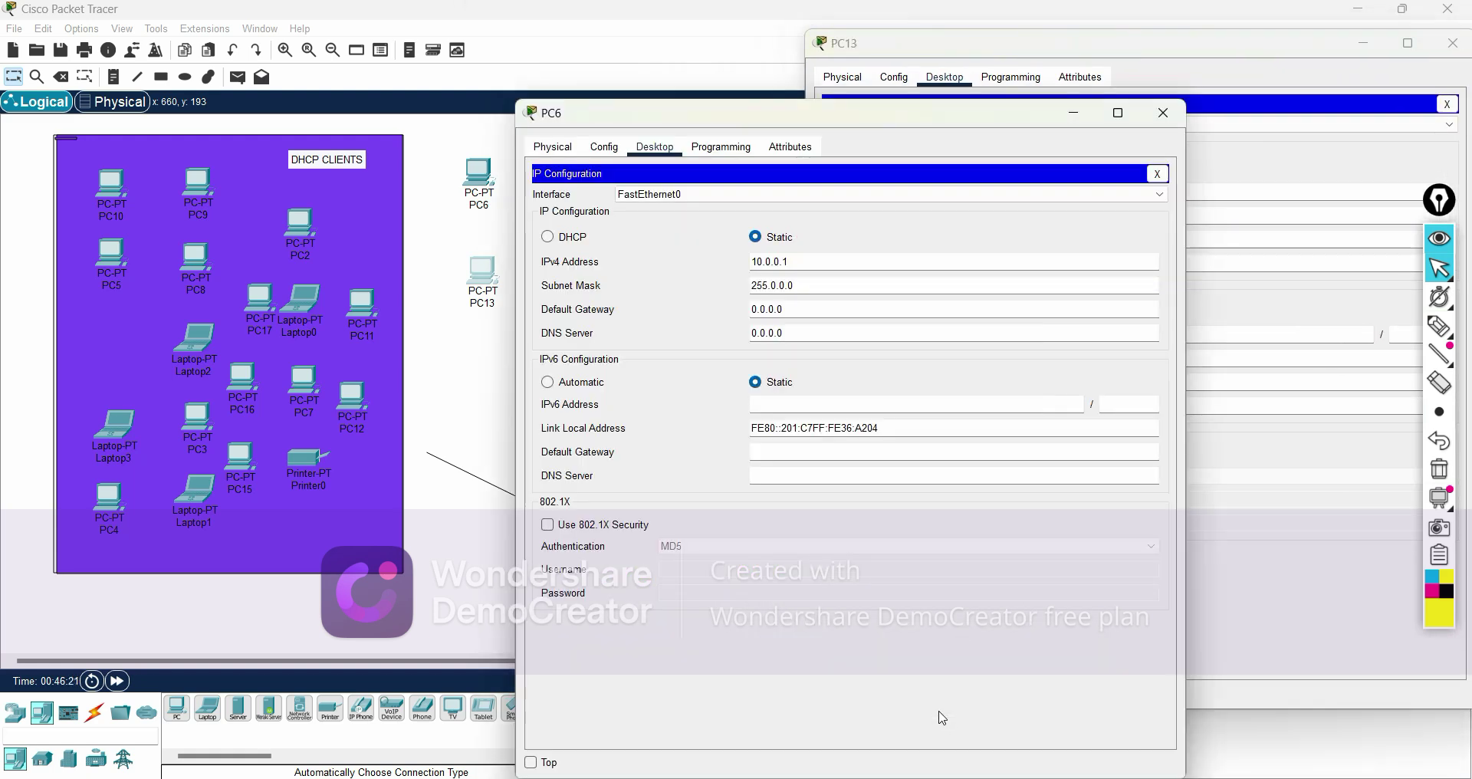
pyautogui.moveTo(875, 117); pyautogui.dragTo(488, 60)
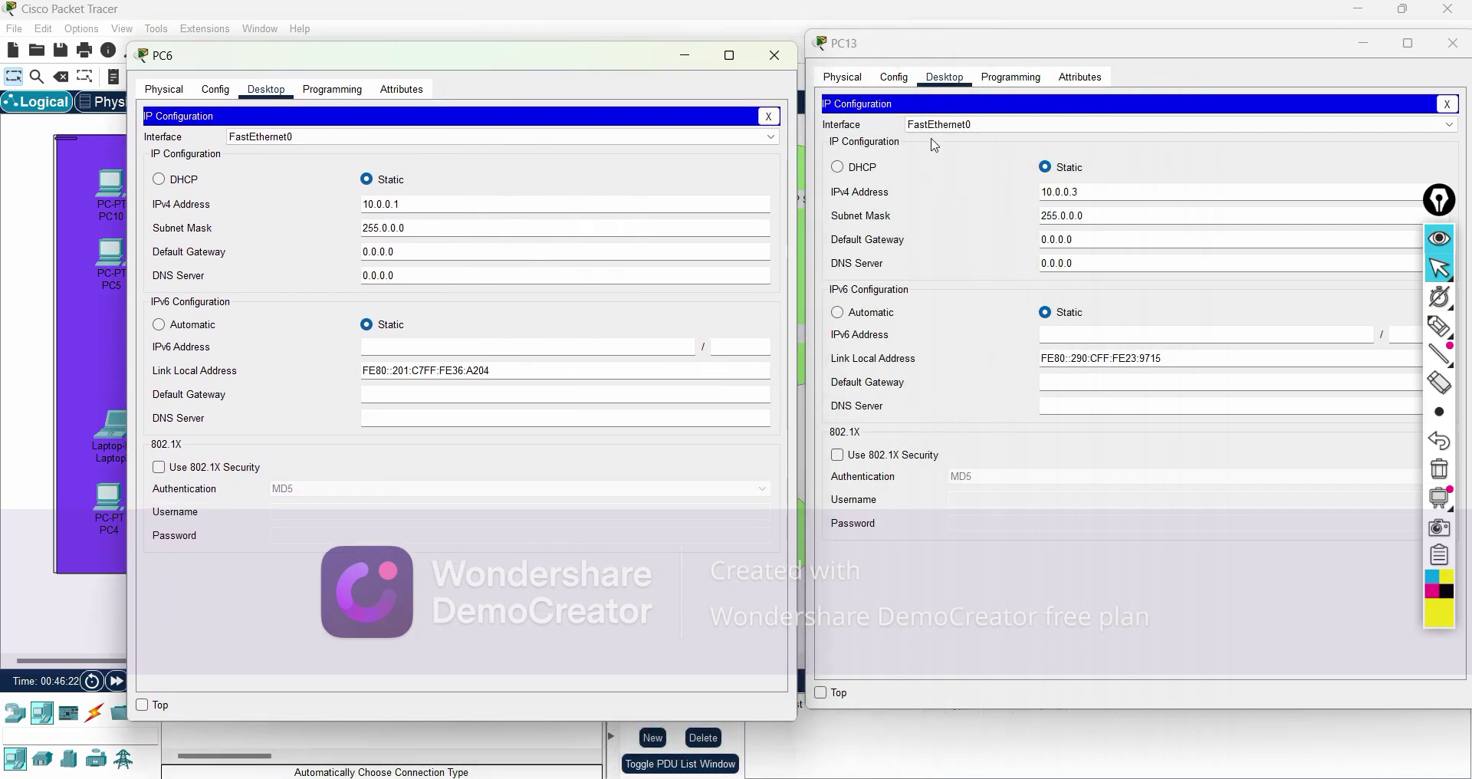
pyautogui.click(1189, 193)
pyautogui.write('1')
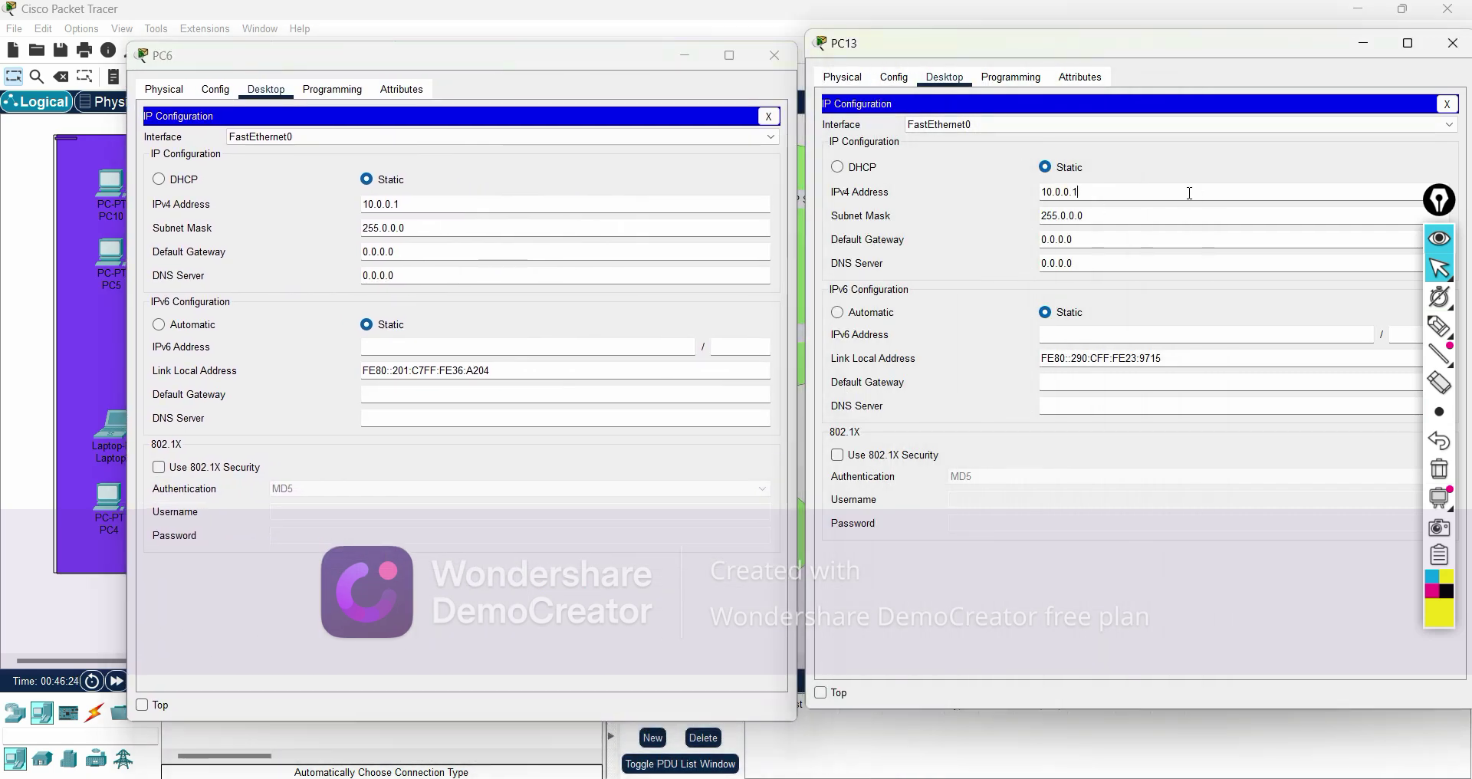
# Circle the IPv4 addresses of PC13 and PC6 in yellow and join the two circles with a line
pyautogui.click(1438, 328)
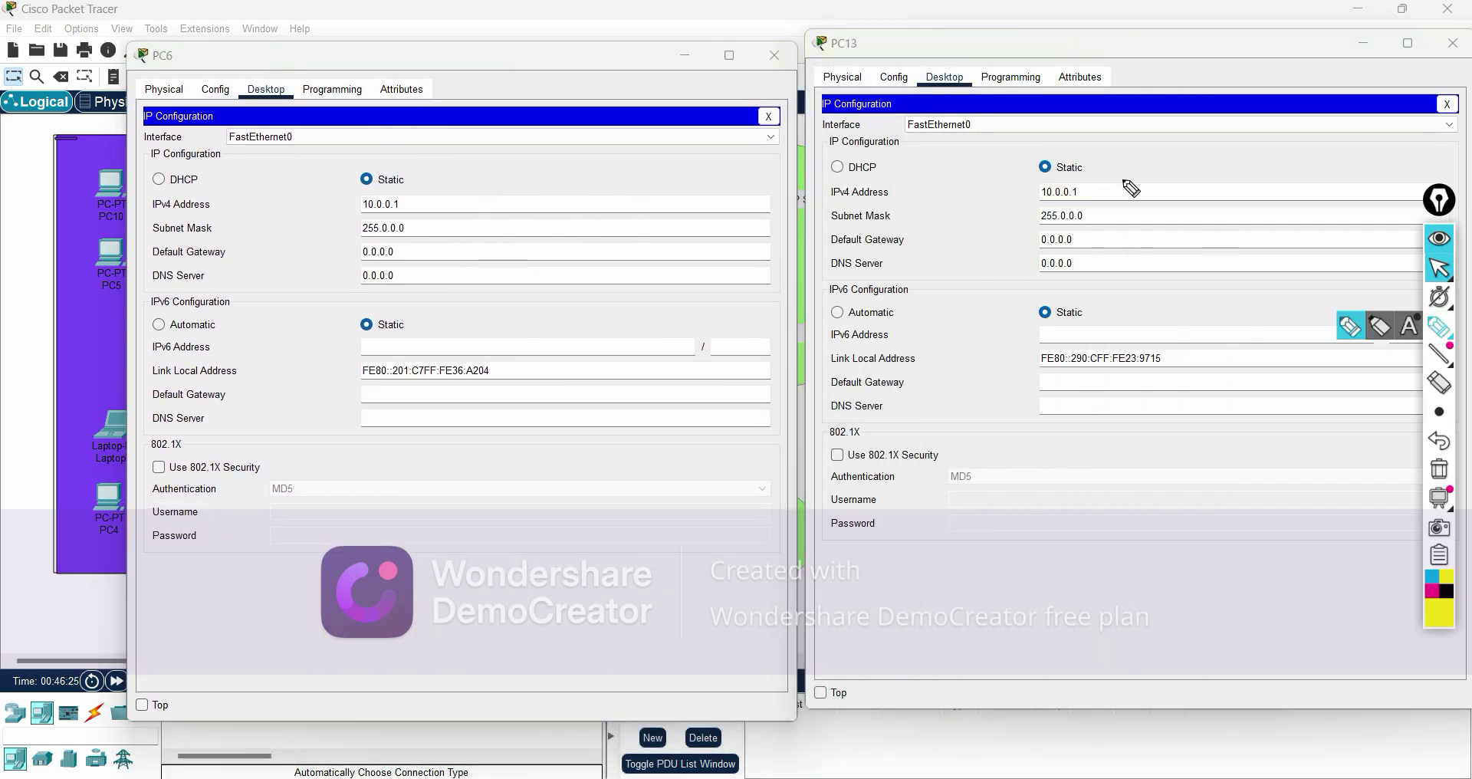
pyautogui.moveTo(1051, 164)
pyautogui.mouseDown()
pyautogui.moveTo(1117, 214)
pyautogui.moveTo(1102, 167)
pyautogui.mouseUp()
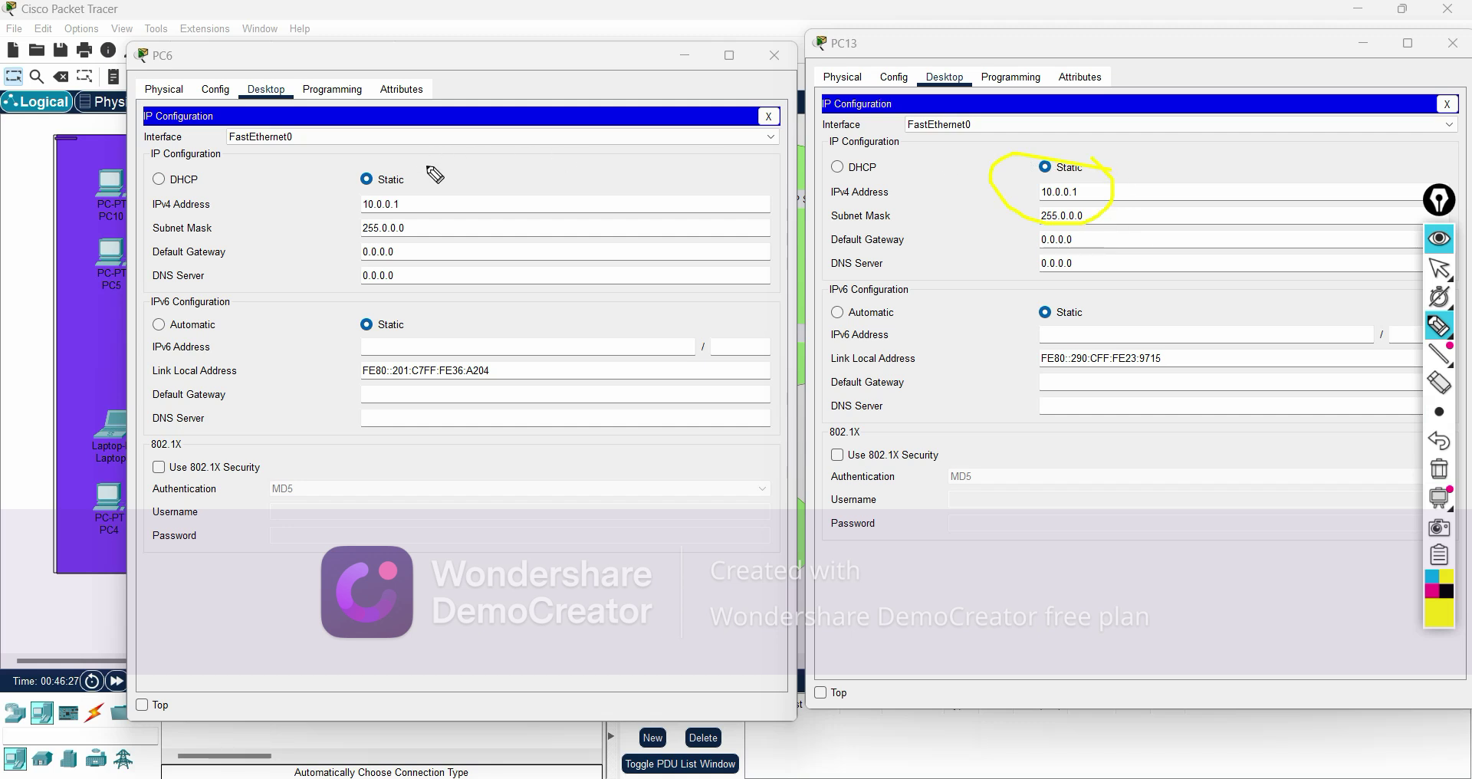
pyautogui.moveTo(427, 171)
pyautogui.mouseDown()
pyautogui.moveTo(376, 155)
pyautogui.moveTo(414, 230)
pyautogui.moveTo(432, 168)
pyautogui.mouseUp()
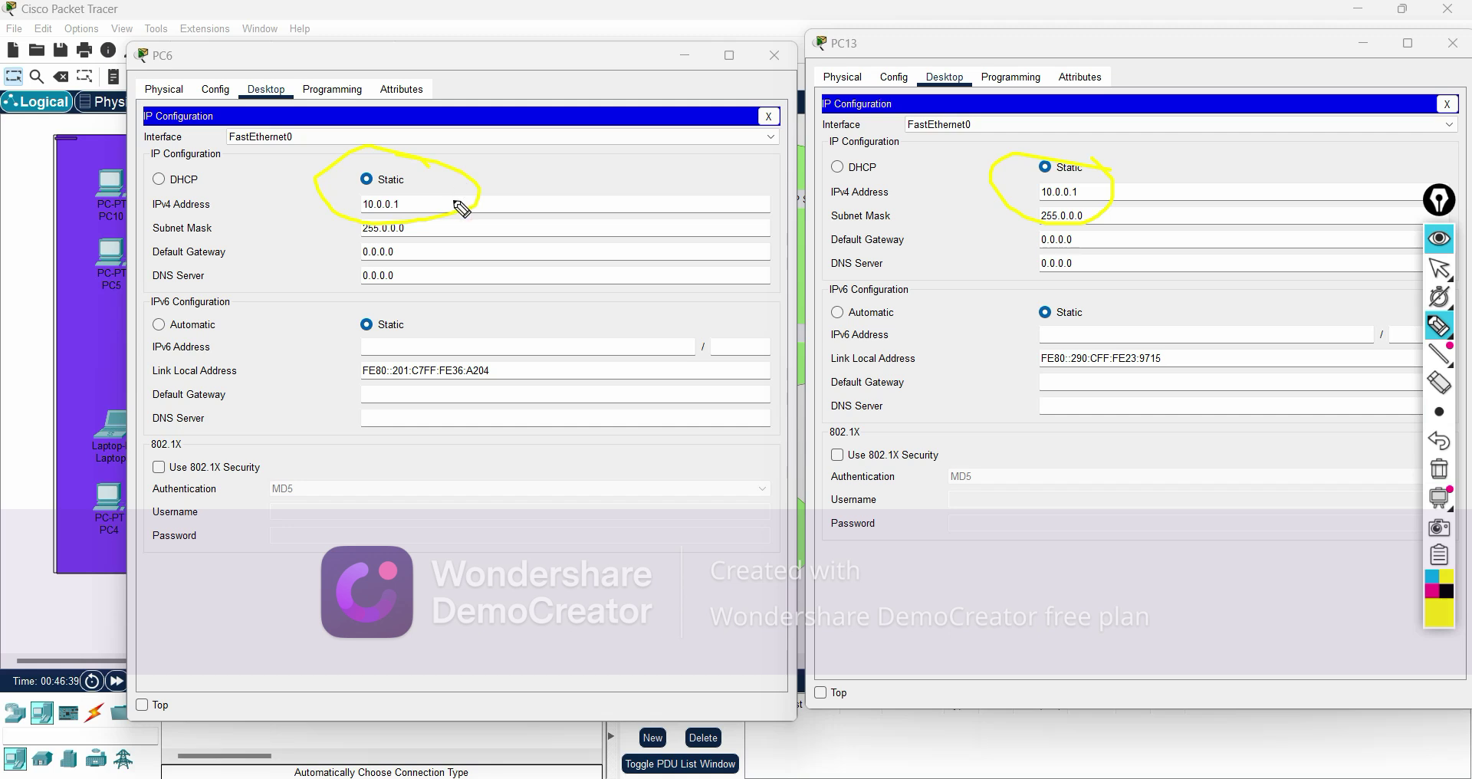
pyautogui.moveTo(458, 203)
pyautogui.mouseDown()
pyautogui.moveTo(585, 145)
pyautogui.moveTo(953, 138)
pyautogui.moveTo(995, 177)
pyautogui.mouseUp()
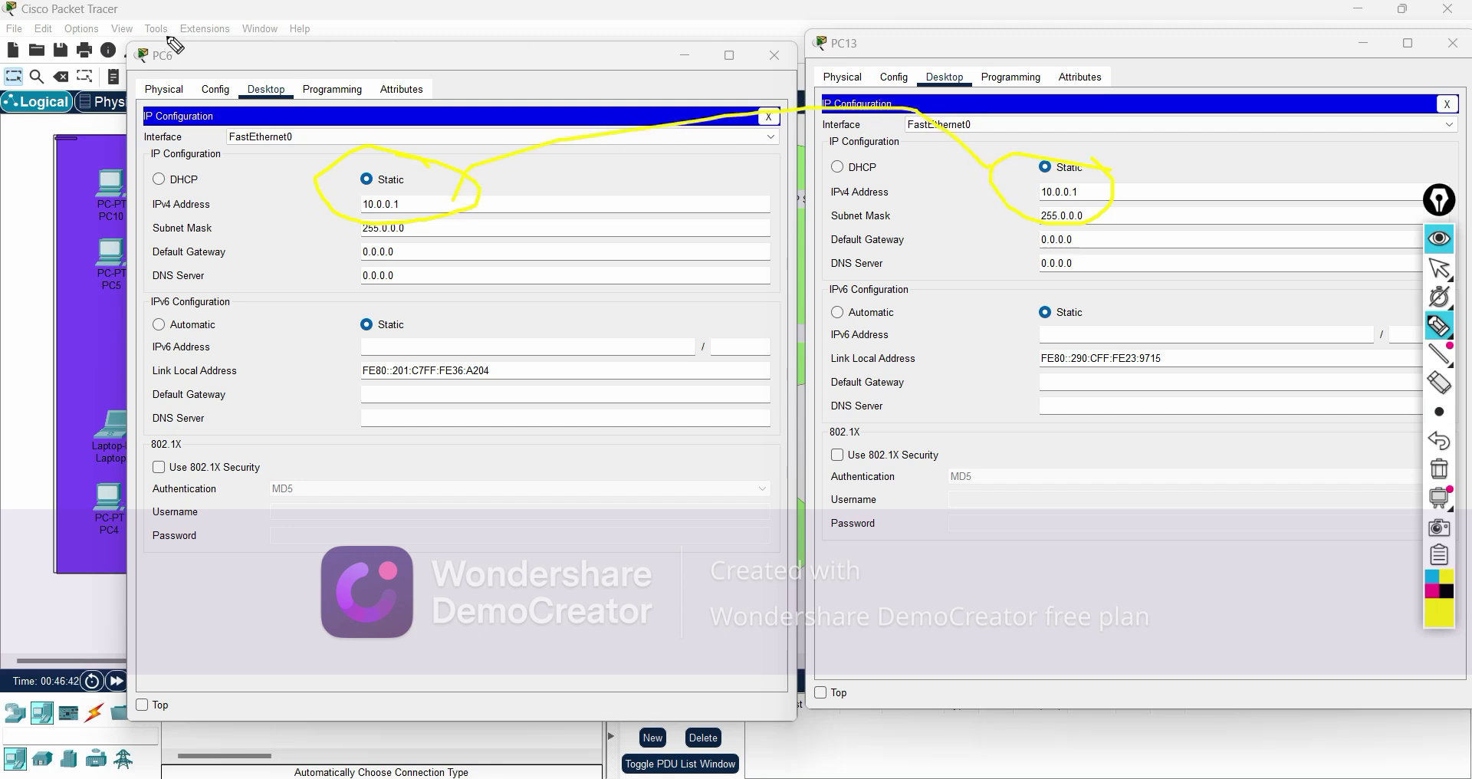
# Circle the PC6 and PC13 window titles in yellow, and clear all the annotations
pyautogui.moveTo(176, 46)
pyautogui.mouseDown()
pyautogui.moveTo(201, 61)
pyautogui.moveTo(195, 48)
pyautogui.mouseUp()
pyautogui.moveTo(896, 40)
pyautogui.mouseDown()
pyautogui.moveTo(760, 61)
pyautogui.moveTo(792, 10)
pyautogui.mouseUp()
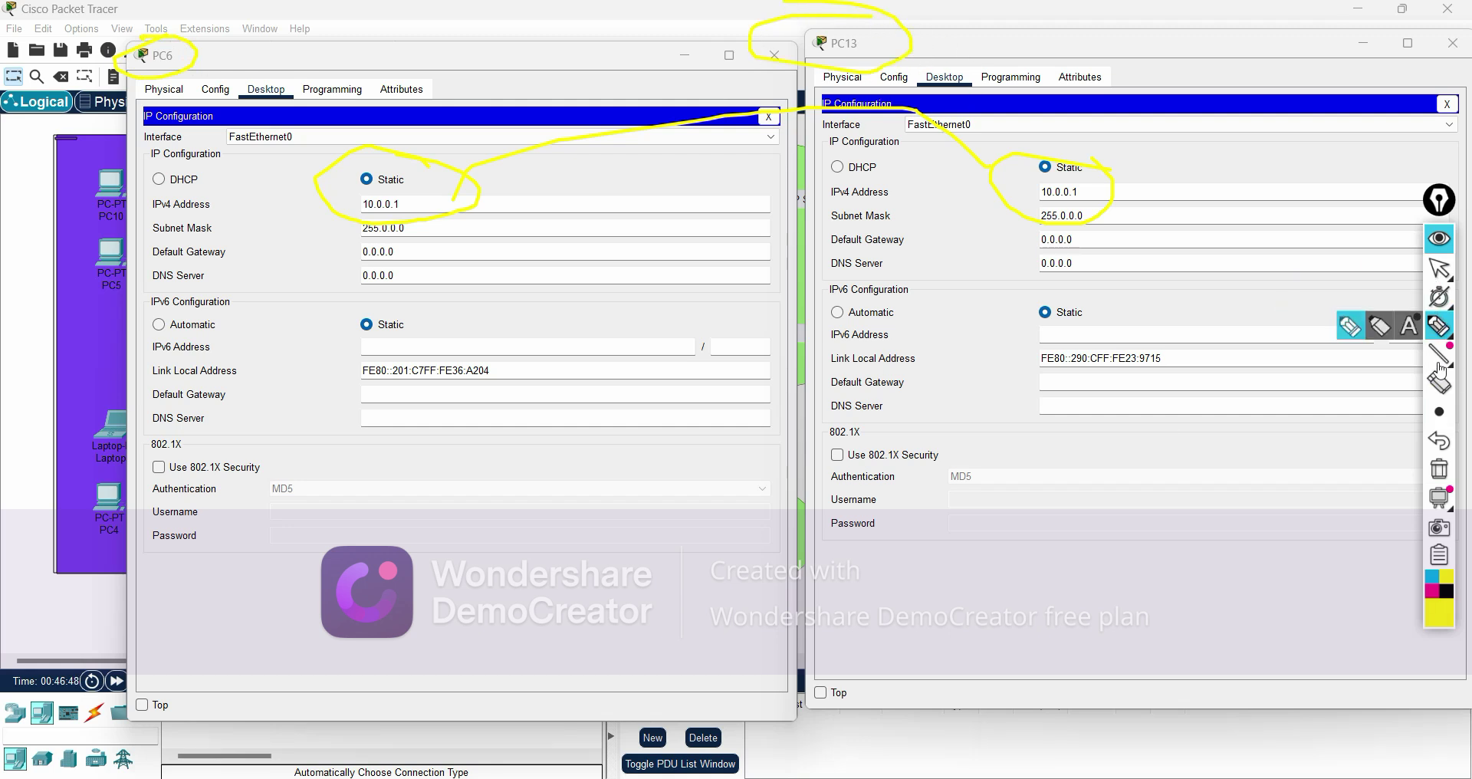
pyautogui.click(1439, 468)
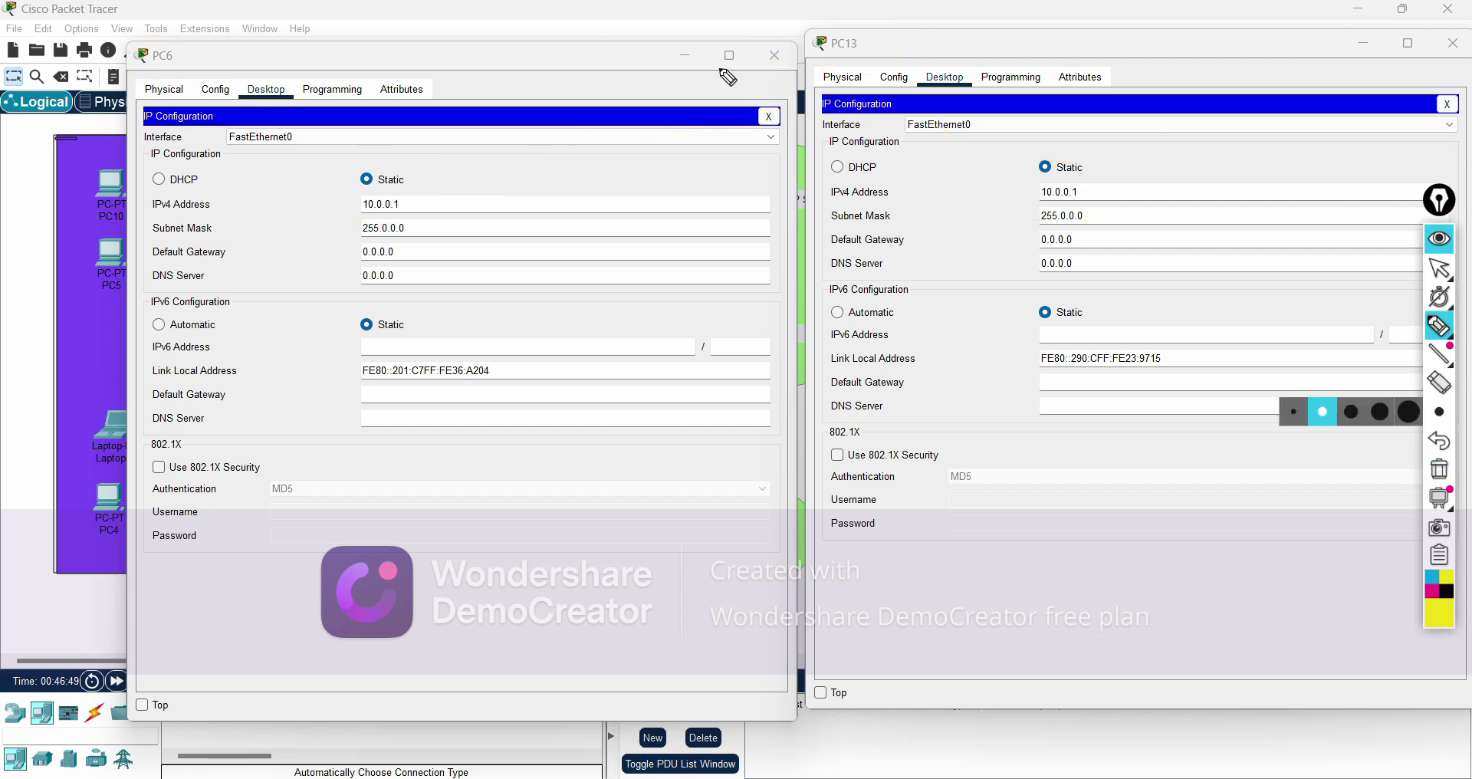
# Close both PC configuration windows, return to PowerPoint, and highlight the line about the application layer and UDP protocol 17
pyautogui.click(1439, 268)
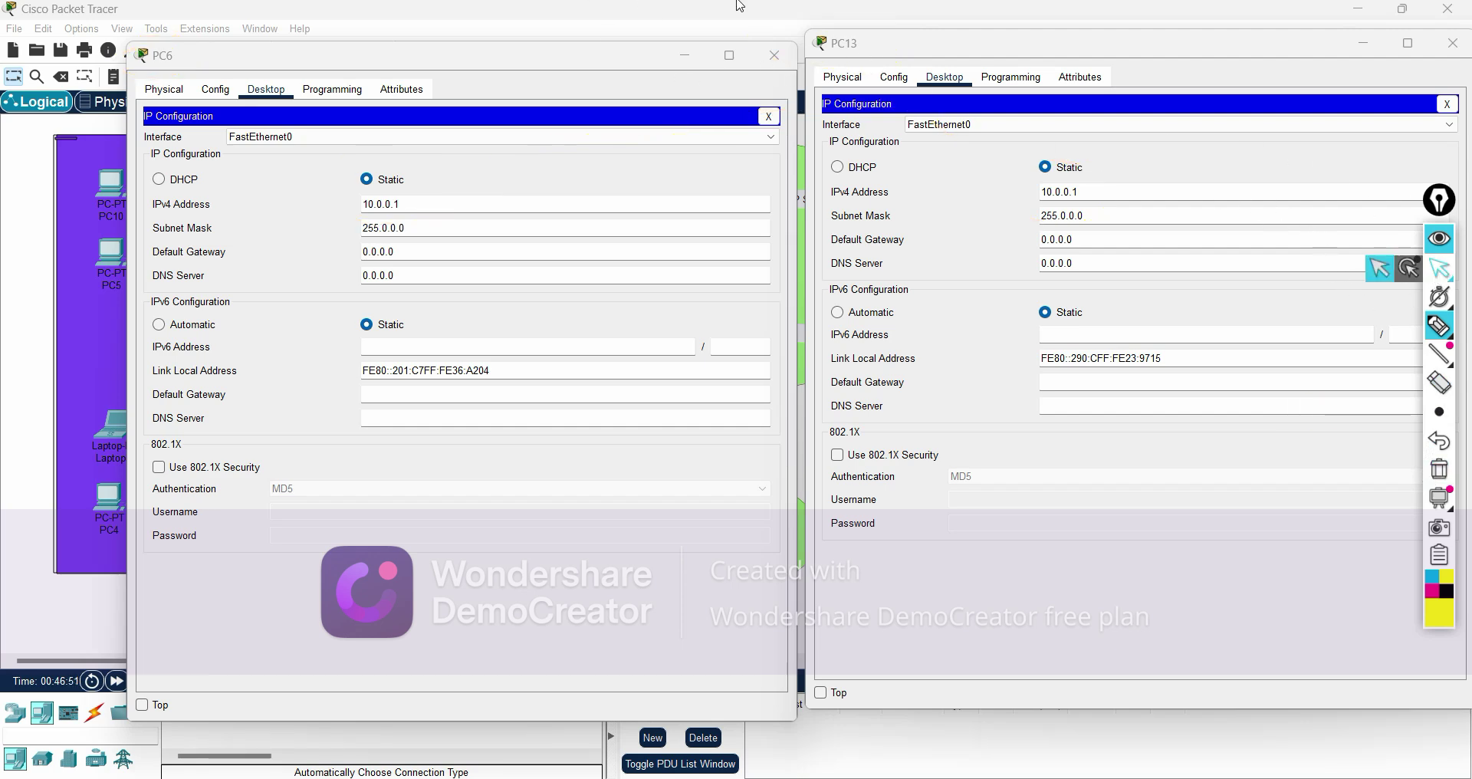
pyautogui.click(775, 56)
pyautogui.click(1453, 43)
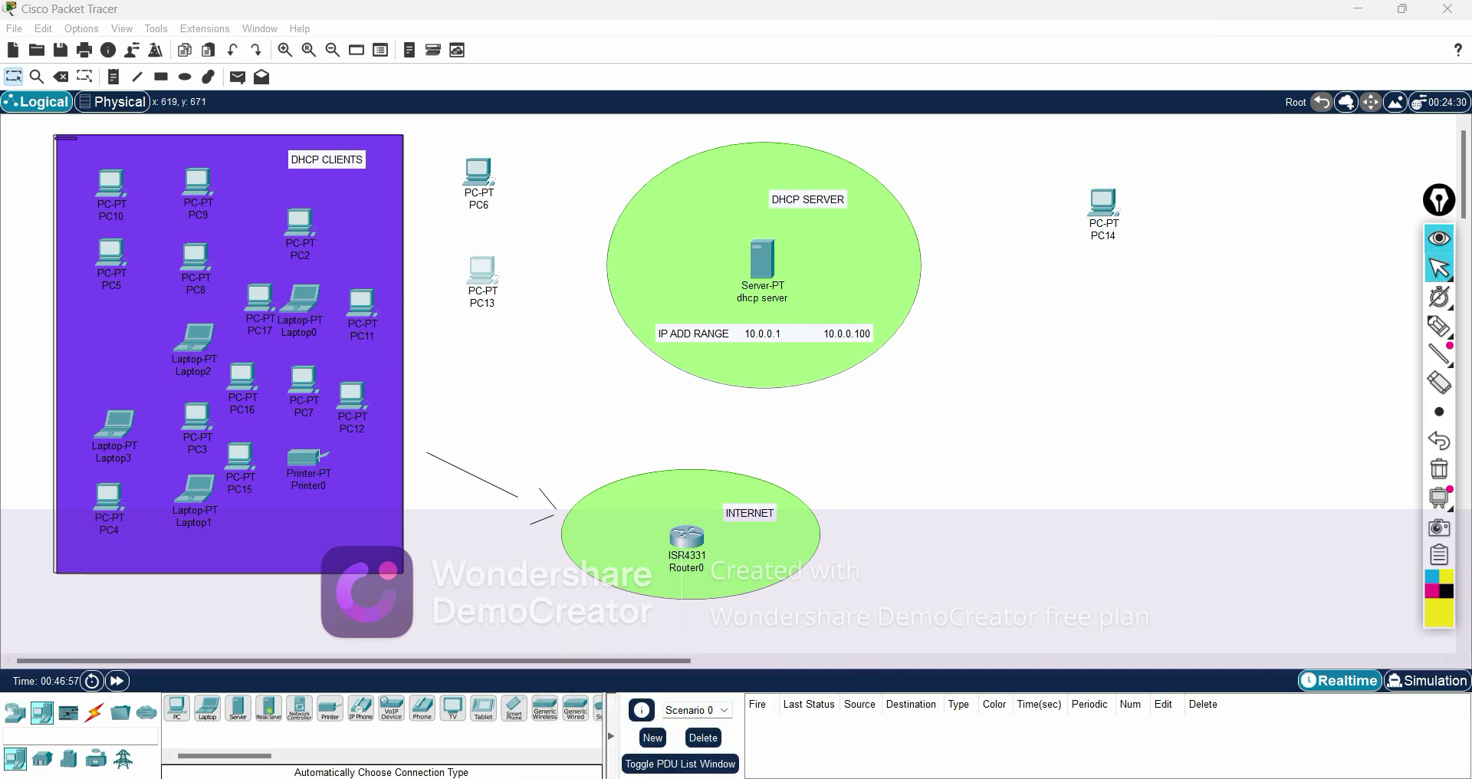
pyautogui.moveTo(1076, 778)
pyautogui.click(1082, 747)
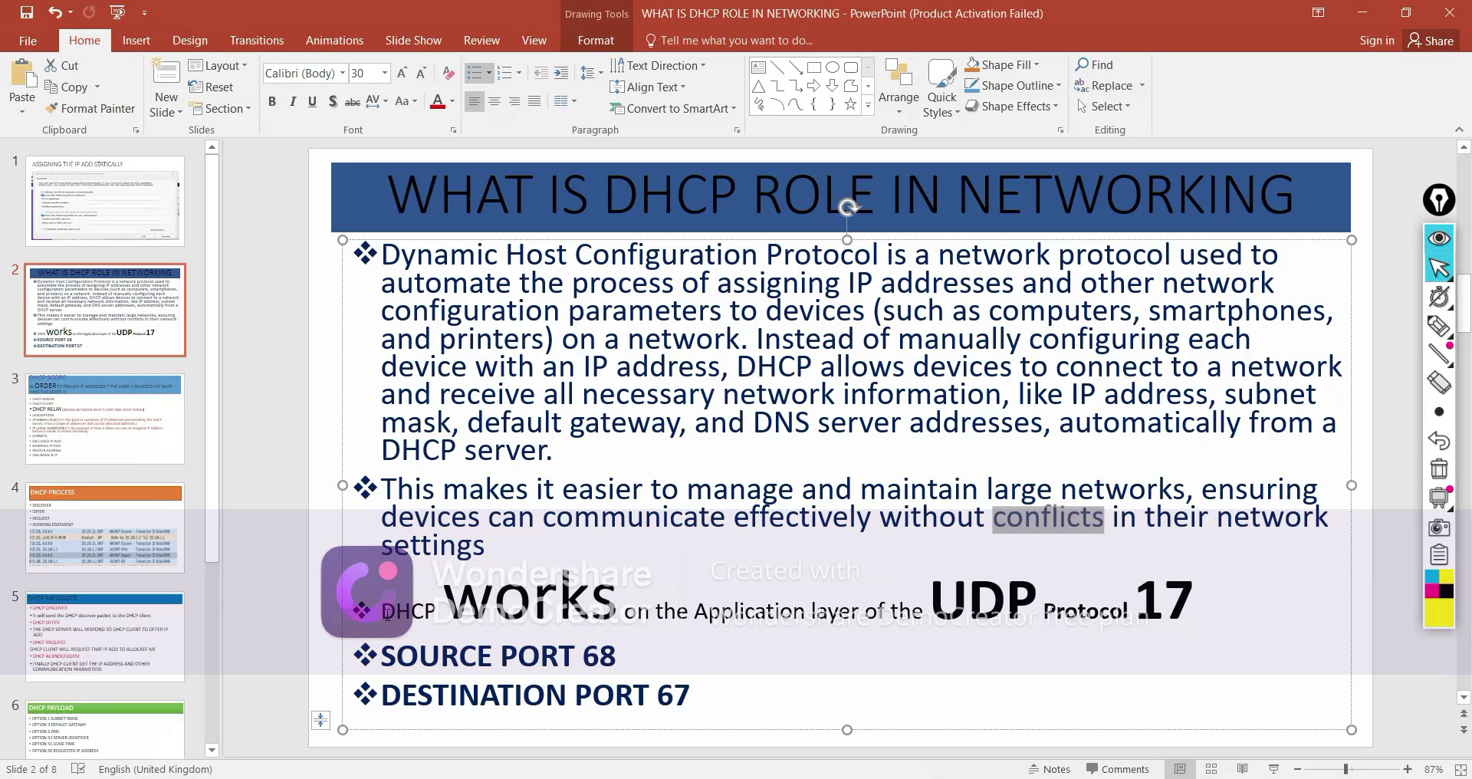
pyautogui.moveTo(388, 611); pyautogui.dragTo(1171, 613)
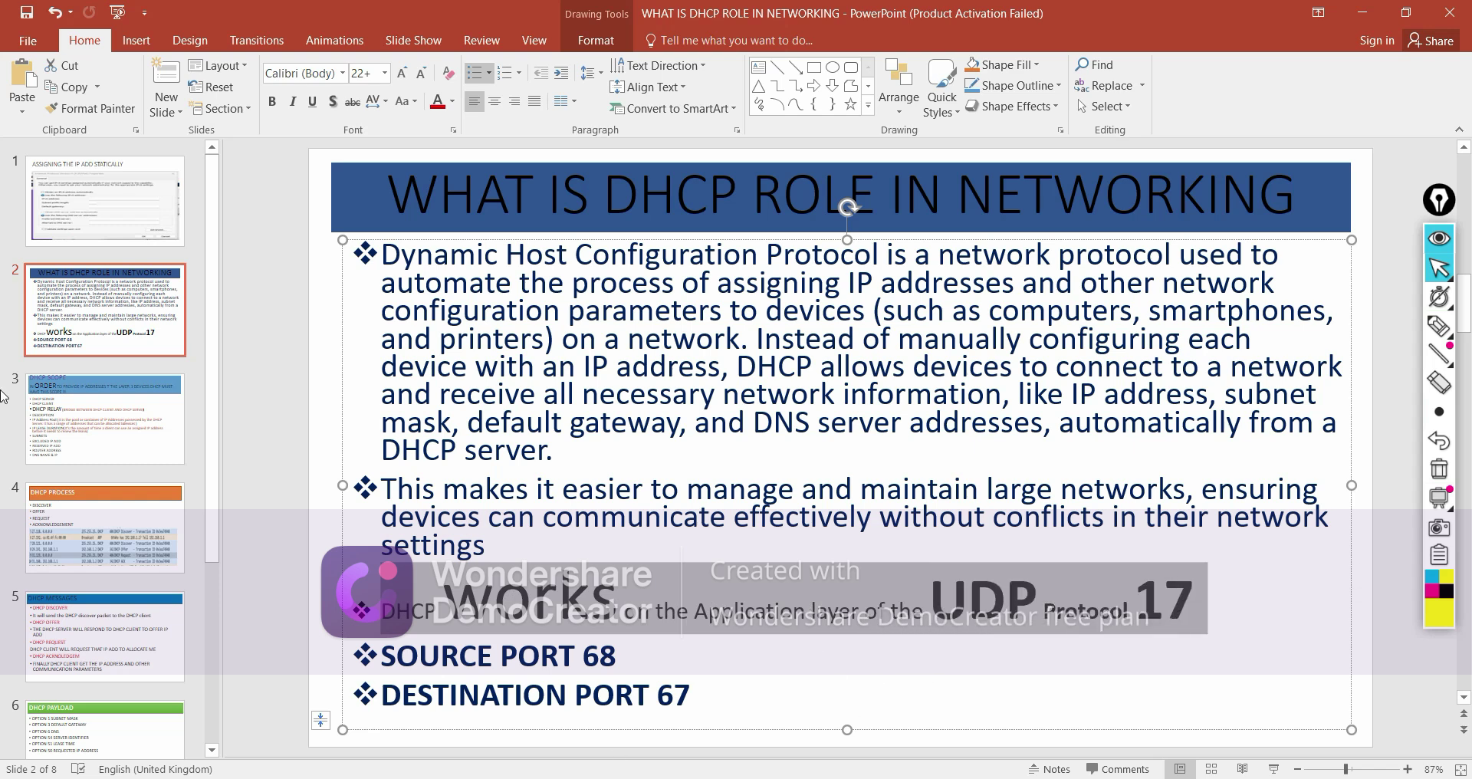
# Open the DHCP Scope slide and highlight its title and the introductory sentence about providing IP addresses to layer 3 devices
pyautogui.click(47, 412)
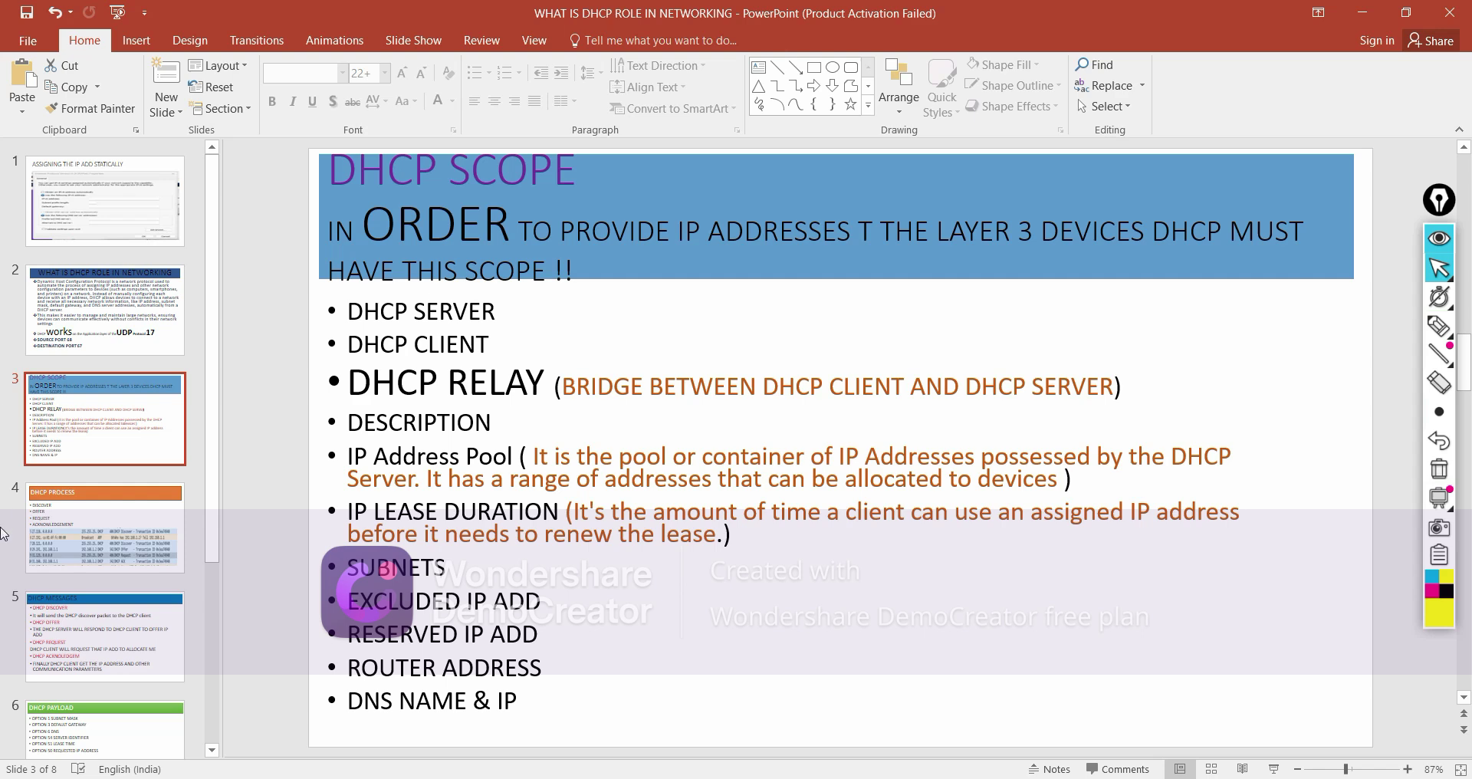
pyautogui.moveTo(614, 166); pyautogui.dragTo(366, 175)
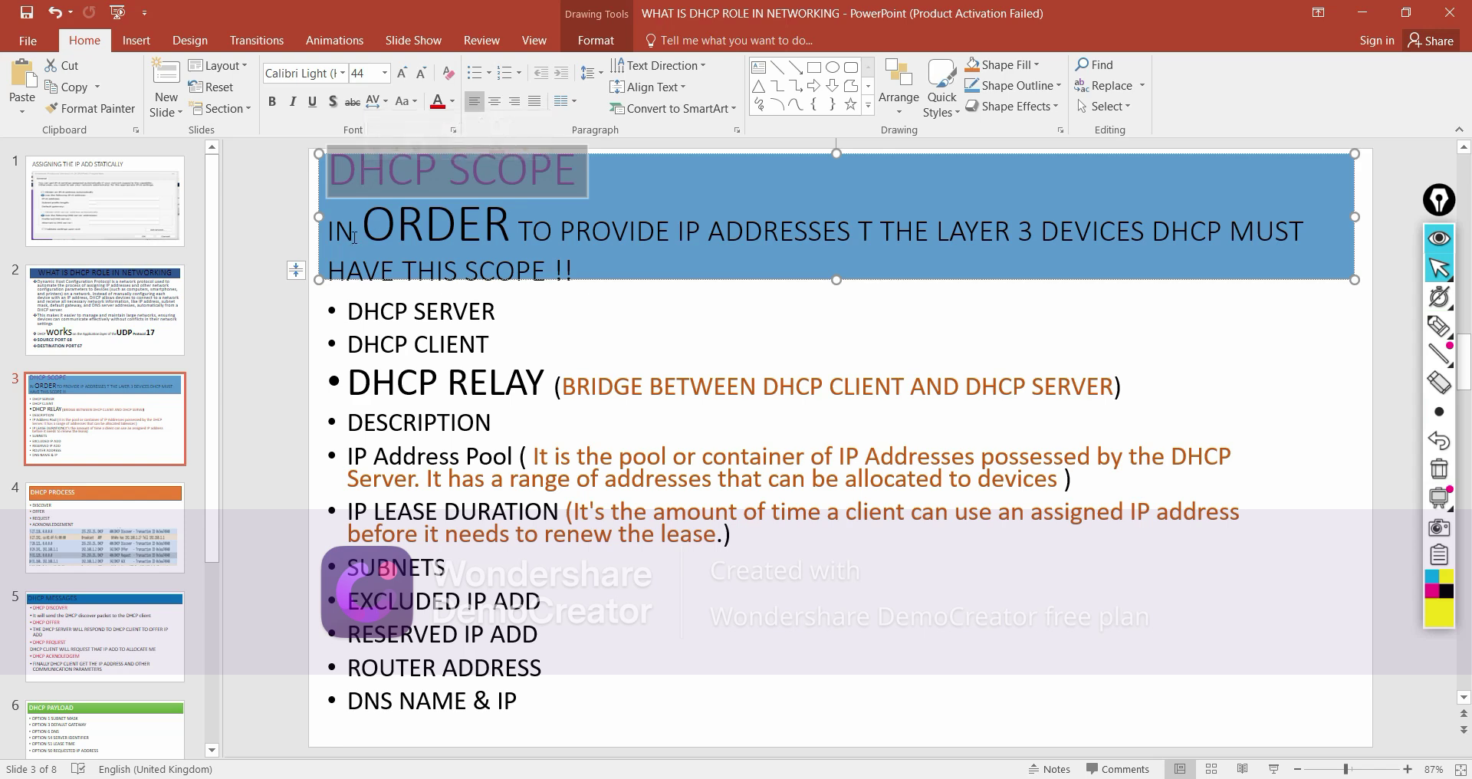
pyautogui.moveTo(345, 233); pyautogui.dragTo(1335, 265)
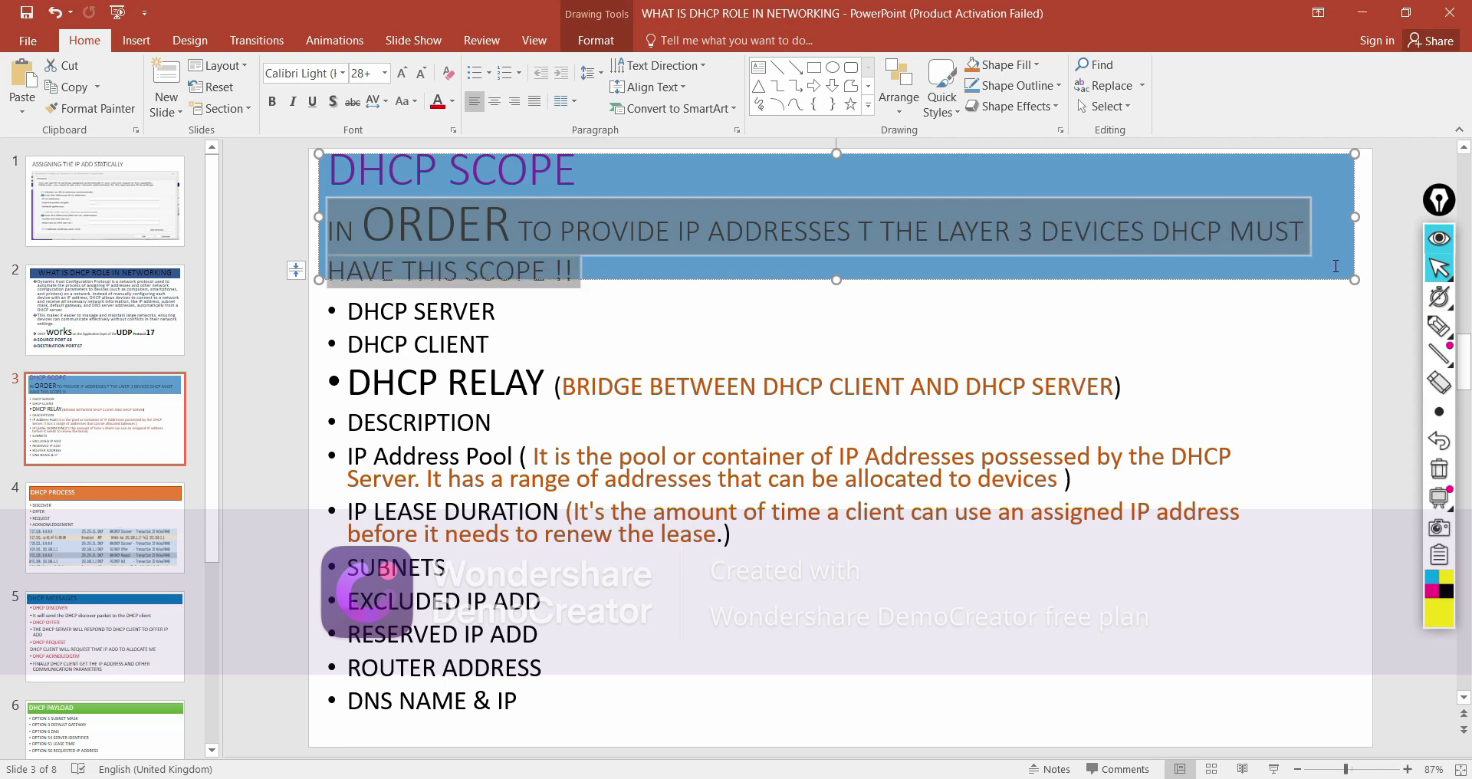
pyautogui.click(494, 344)
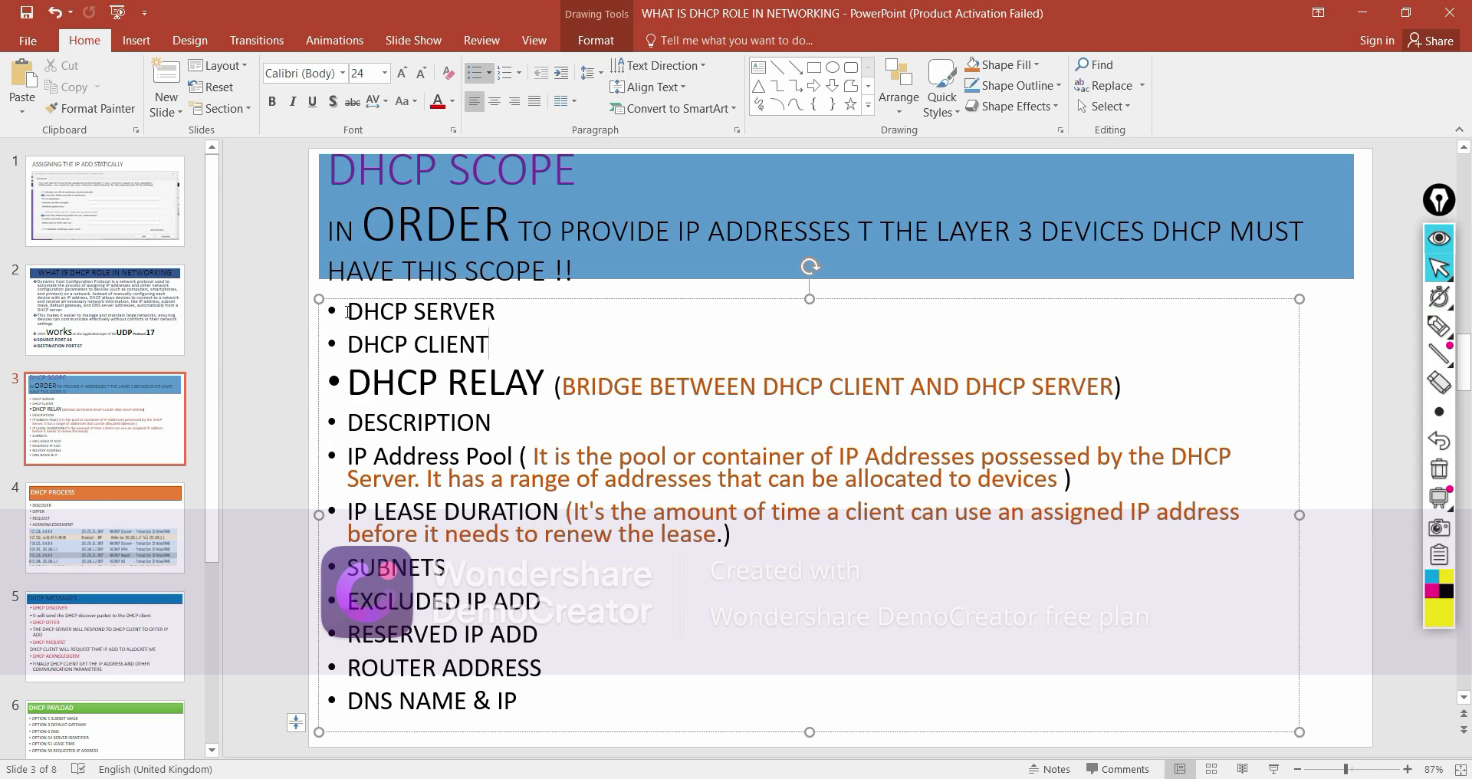
# Highlight the DHCP Relay bullet and its description as the bridge between DHCP client and DHCP server
pyautogui.moveTo(347, 312); pyautogui.dragTo(521, 397)
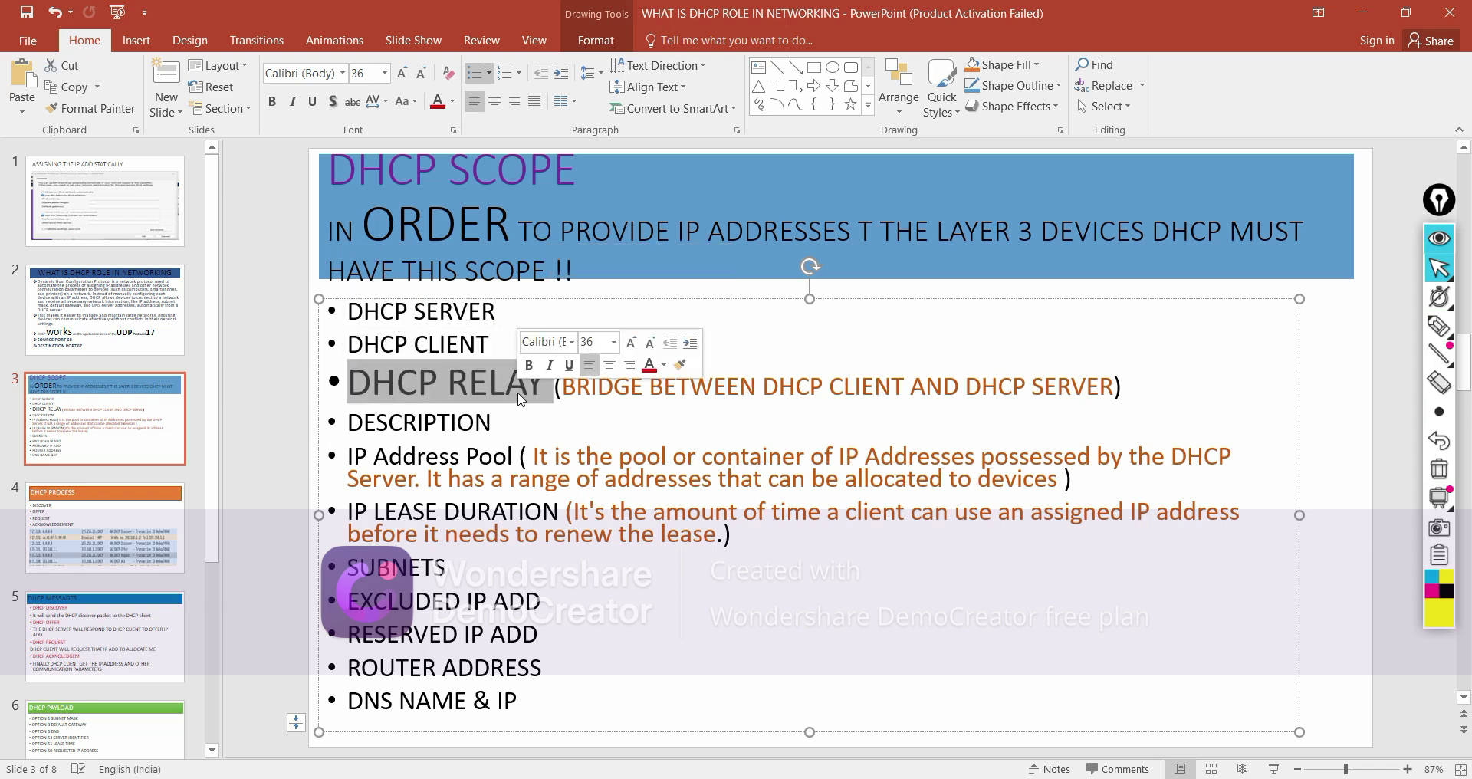
pyautogui.click(584, 431)
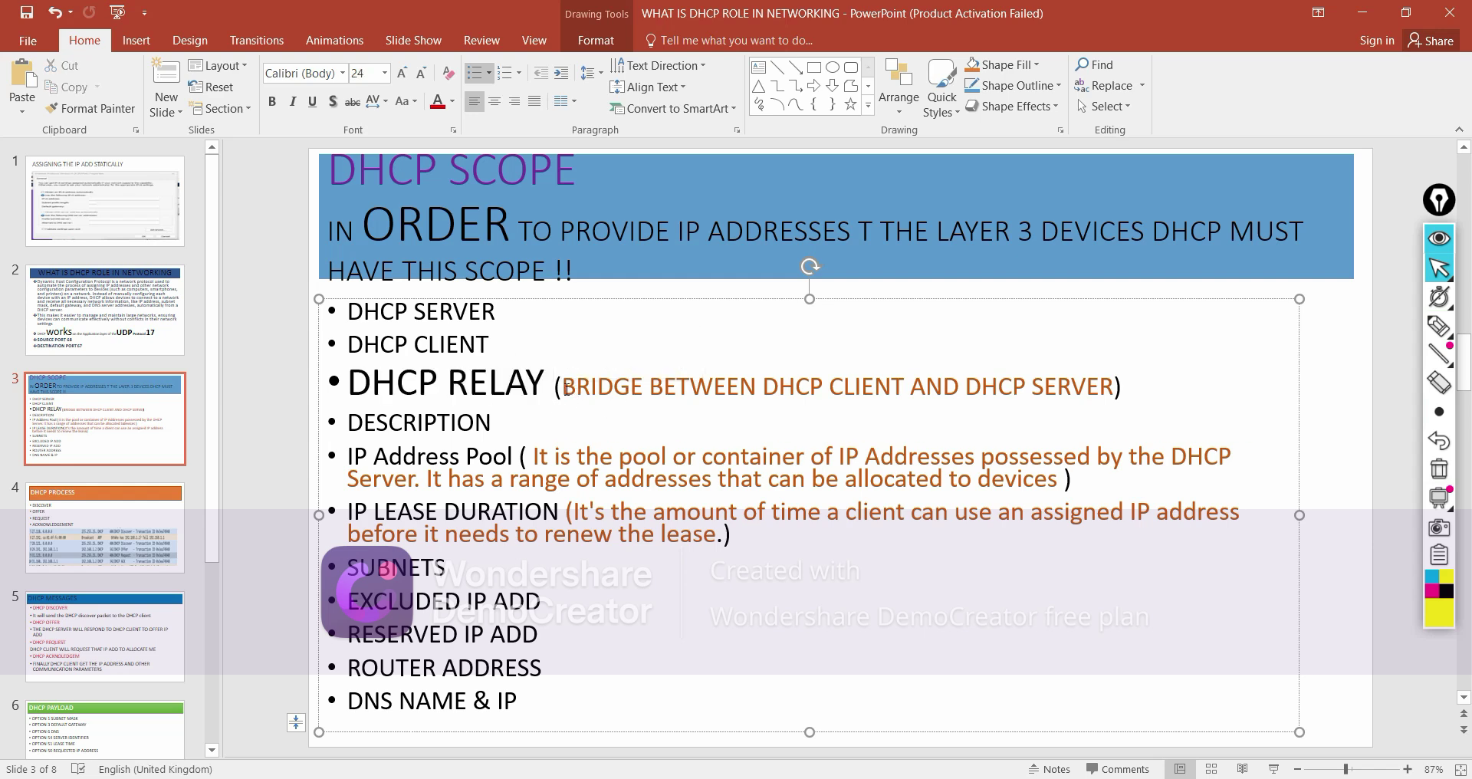
pyautogui.moveTo(566, 387); pyautogui.dragTo(1132, 403)
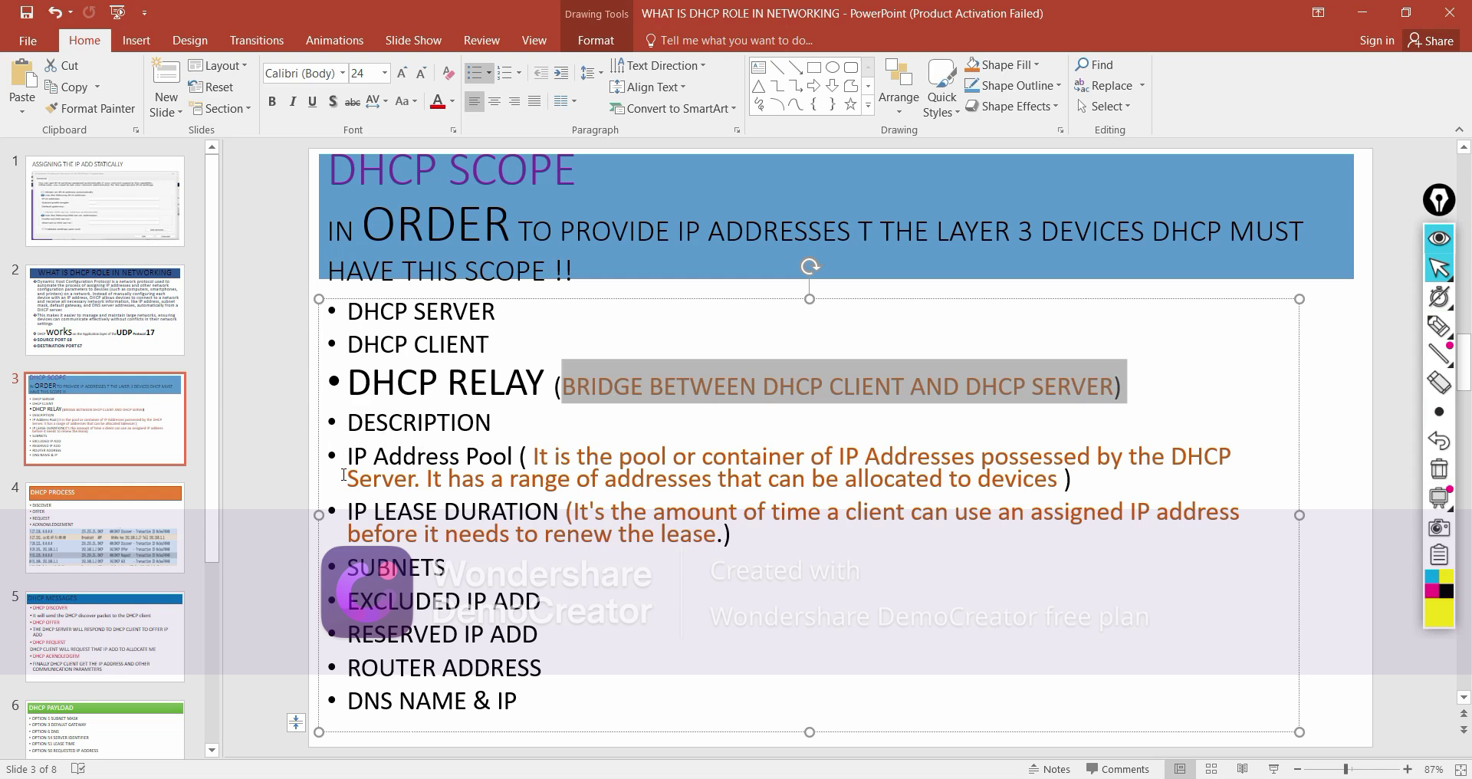
# Highlight the IP Address Pool bullet, its full definition, and the words "It is the pool"
pyautogui.moveTo(346, 458); pyautogui.dragTo(536, 464)
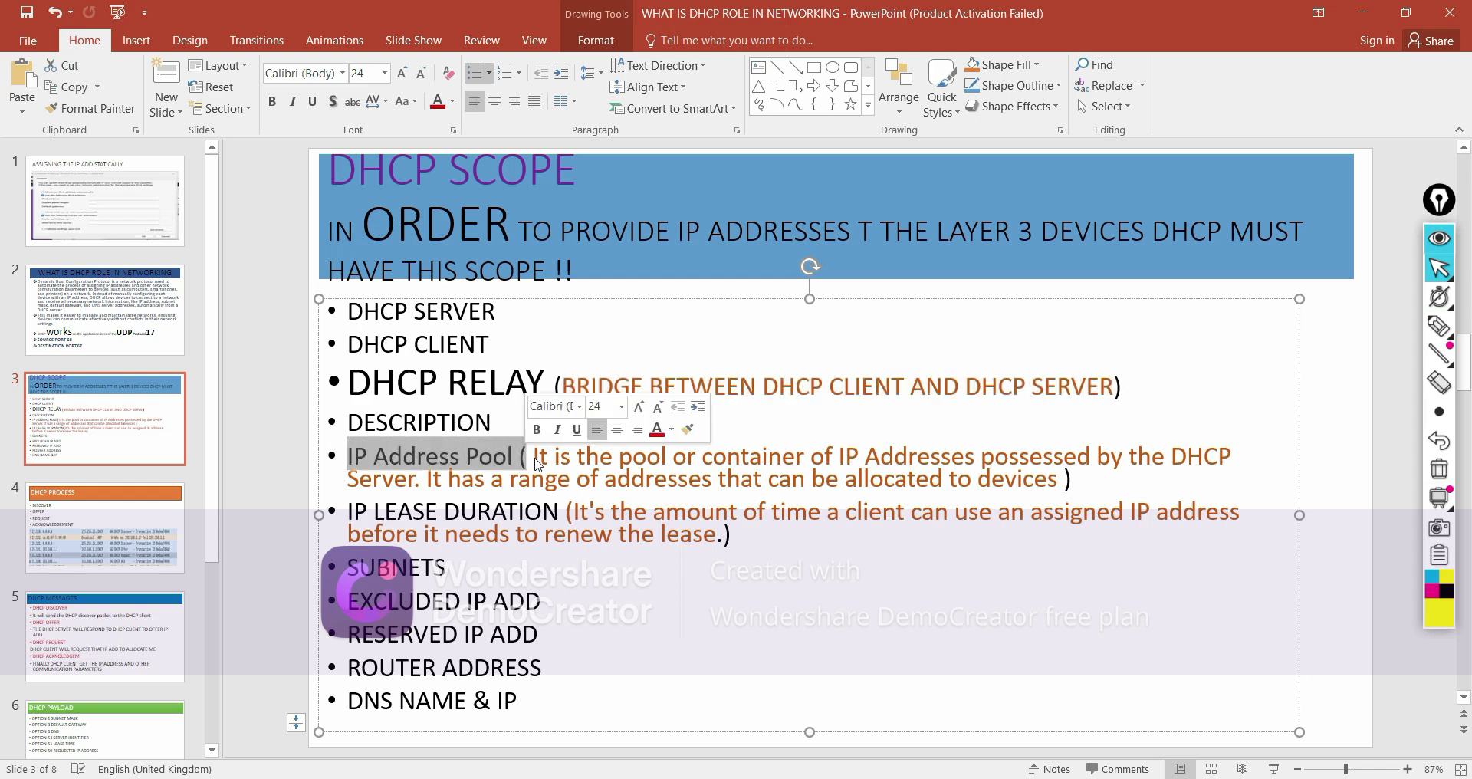
pyautogui.click(929, 604)
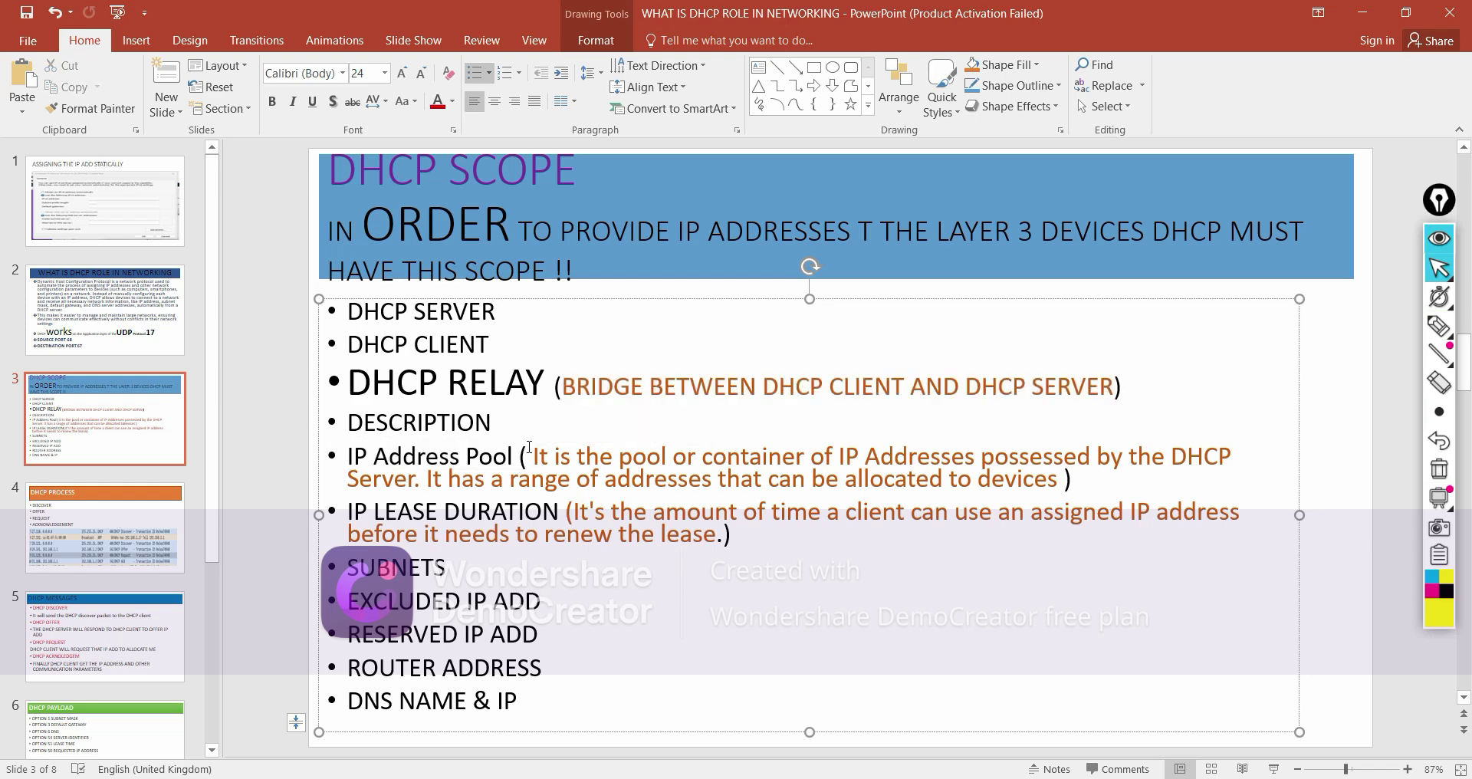
pyautogui.moveTo(532, 452); pyautogui.dragTo(1058, 483)
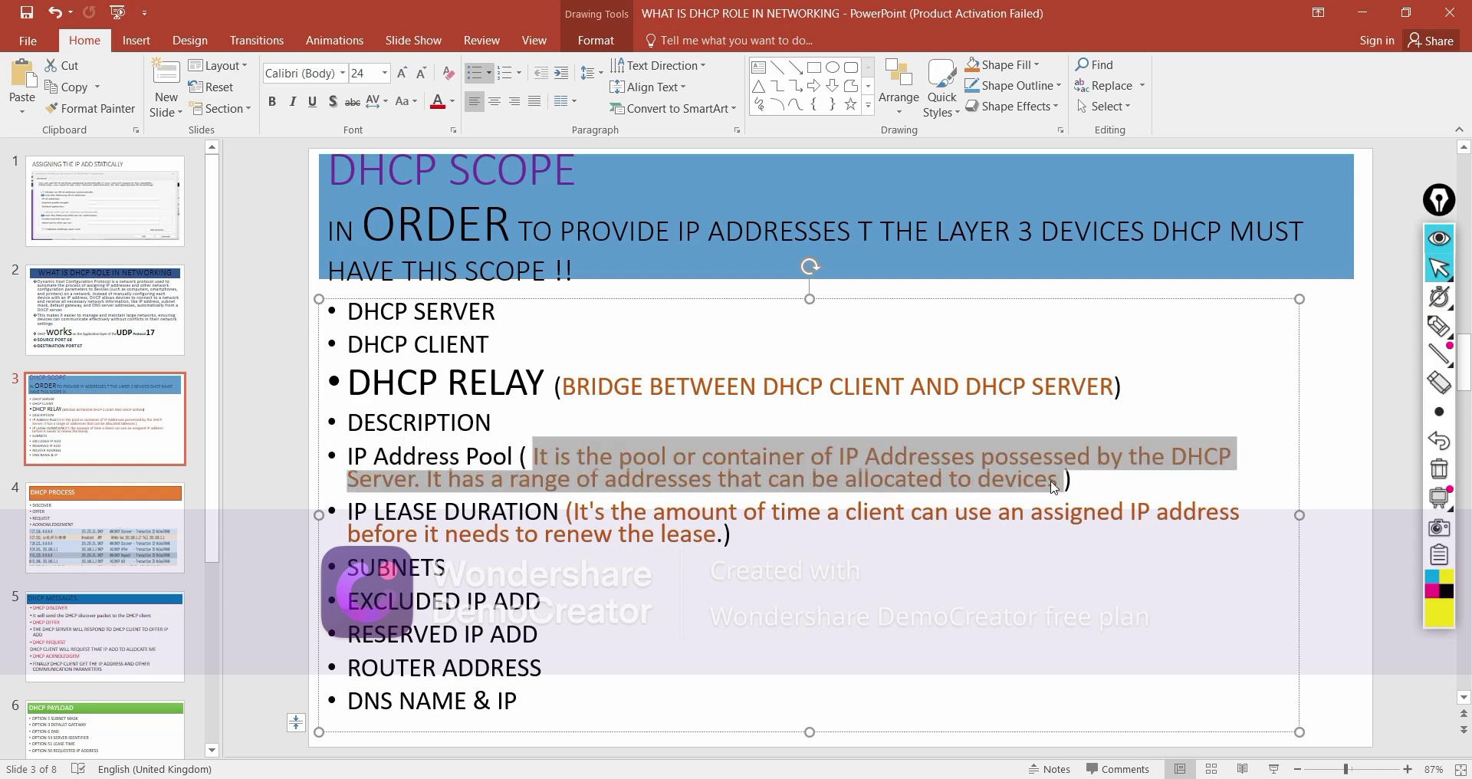
pyautogui.click(756, 644)
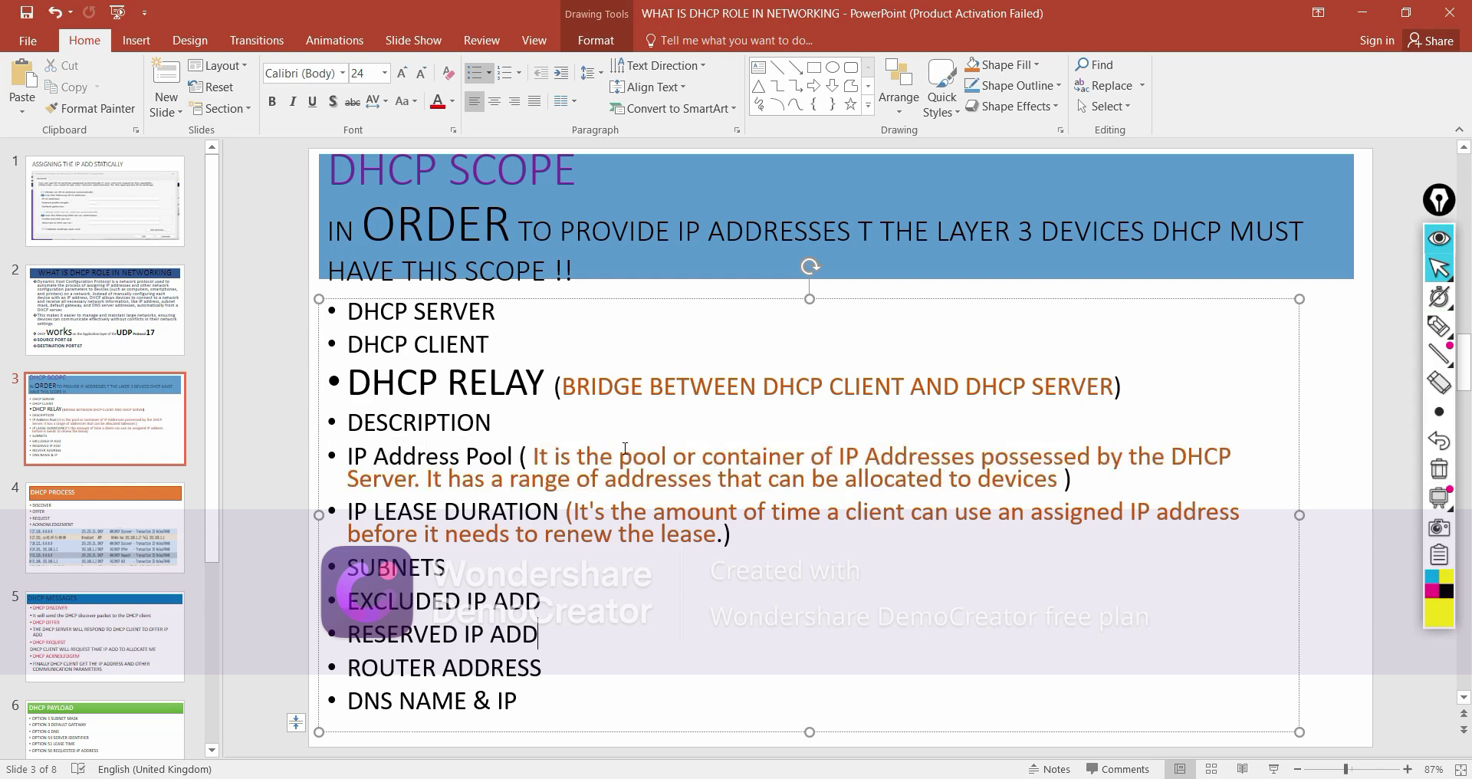
pyautogui.moveTo(671, 455); pyautogui.dragTo(539, 453)
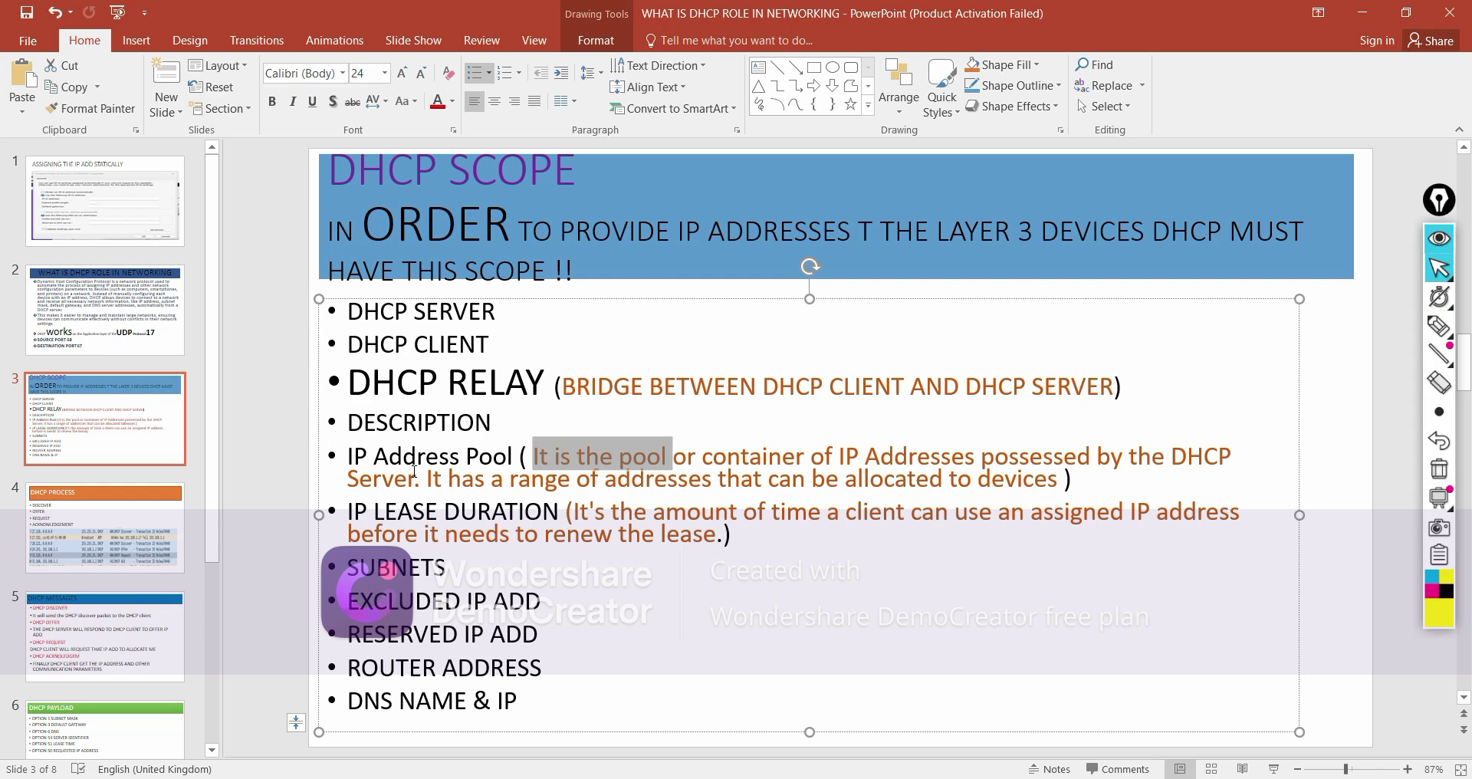
# Highlight the IP Lease Duration bullet and its definition, and clear the selection
pyautogui.moveTo(348, 517); pyautogui.dragTo(812, 554)
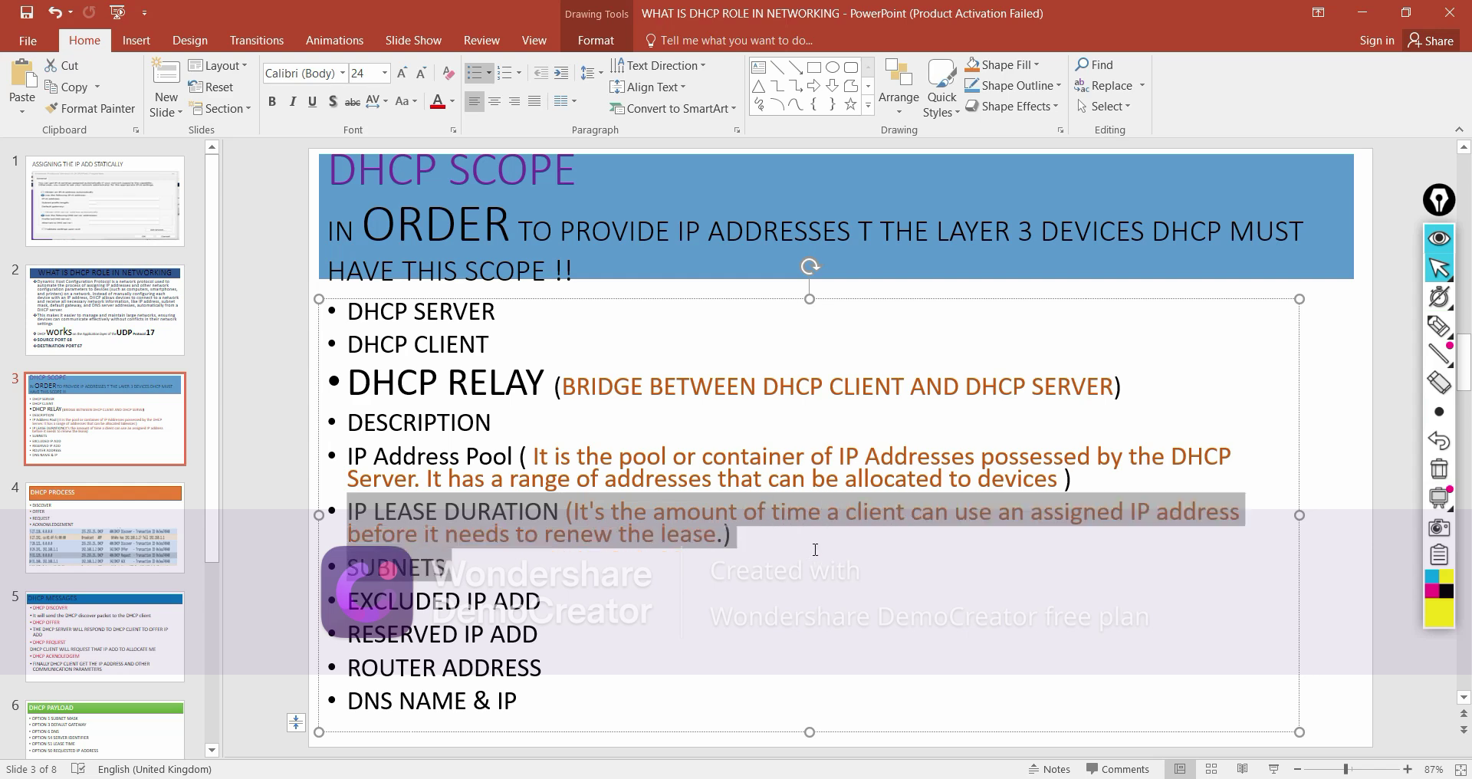
pyautogui.click(694, 614)
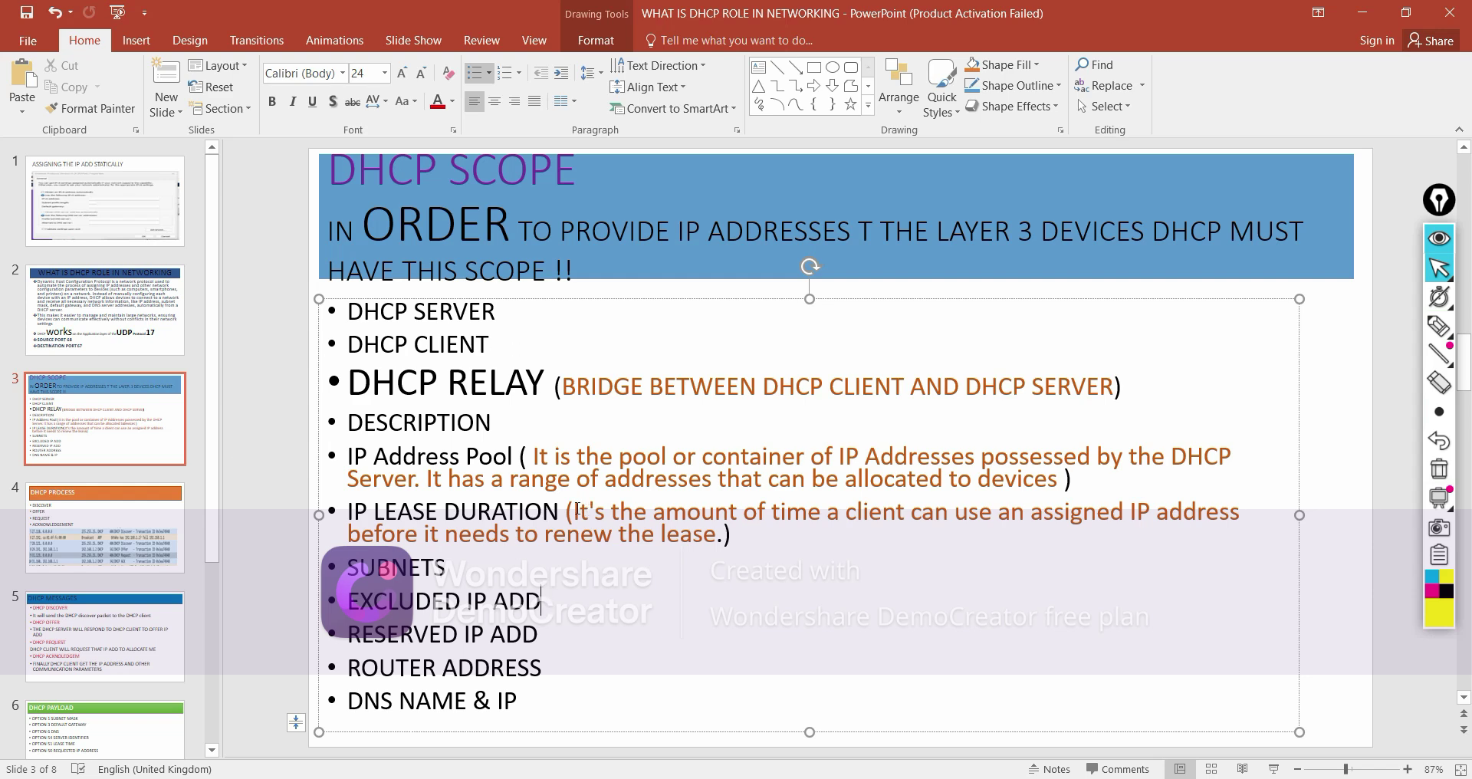
pyautogui.moveTo(568, 507); pyautogui.dragTo(720, 538)
pyautogui.click(545, 601)
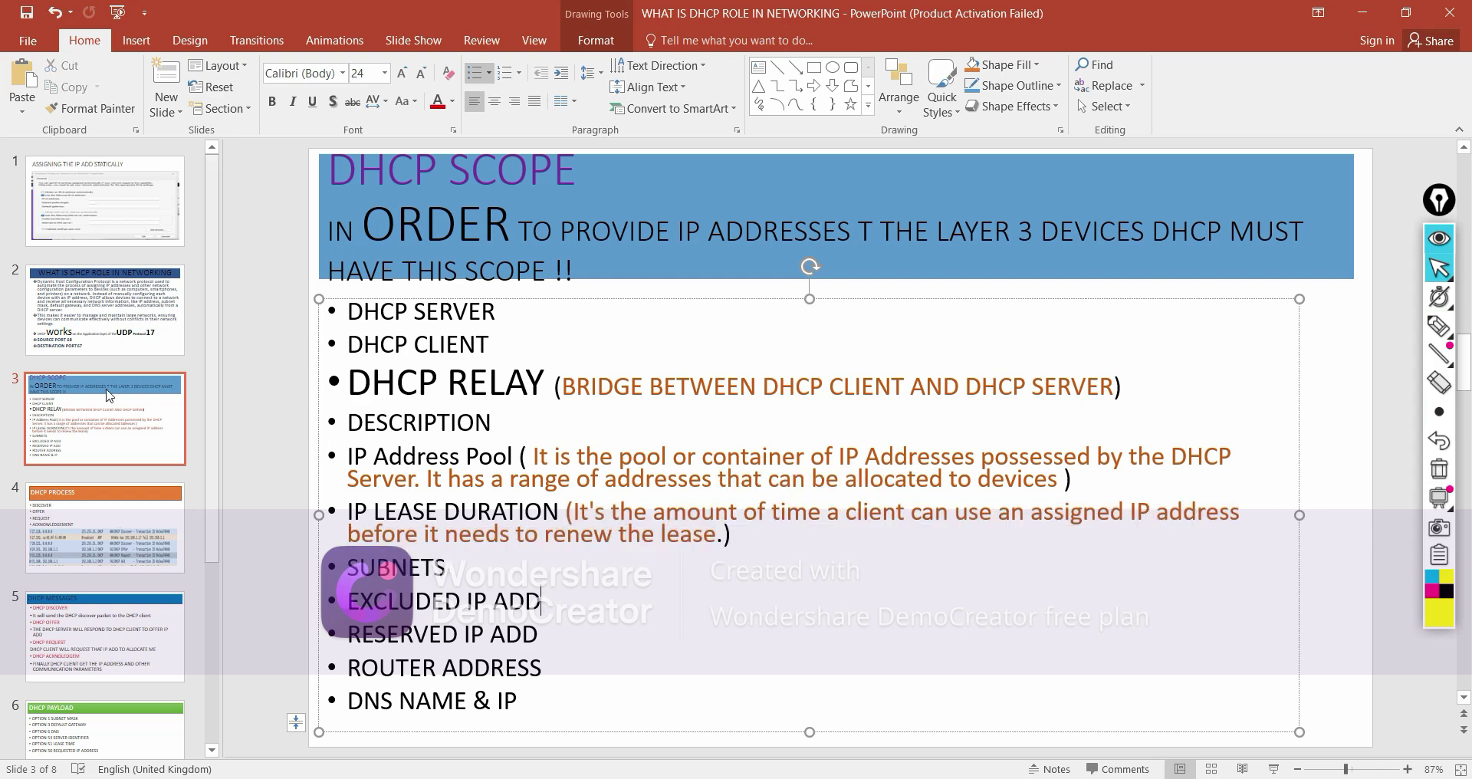
# Switch to Packet Tracer, circle PC13 and the DHCP server in yellow, join them with a line, and label it "Dis"
pyautogui.moveTo(843, 770)
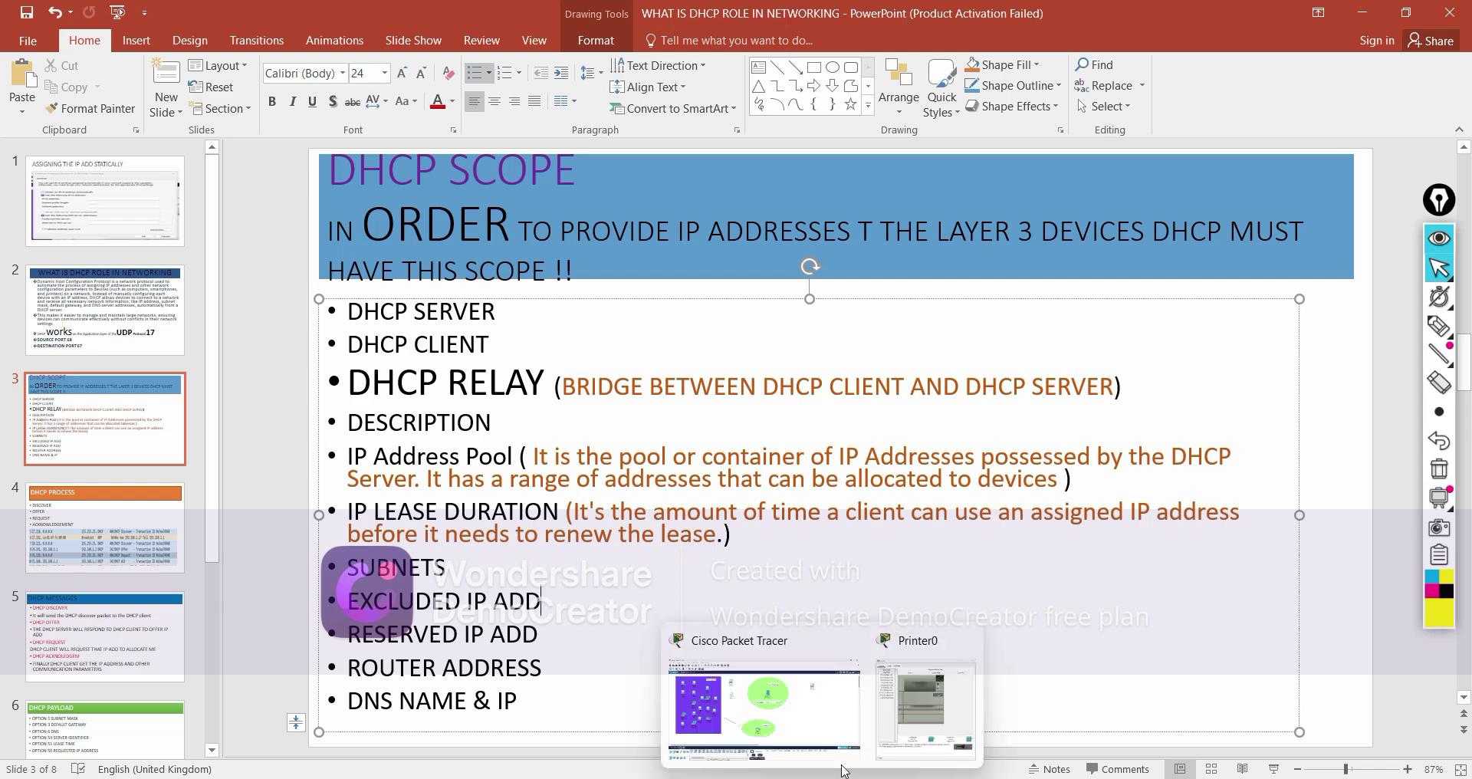
pyautogui.click(815, 710)
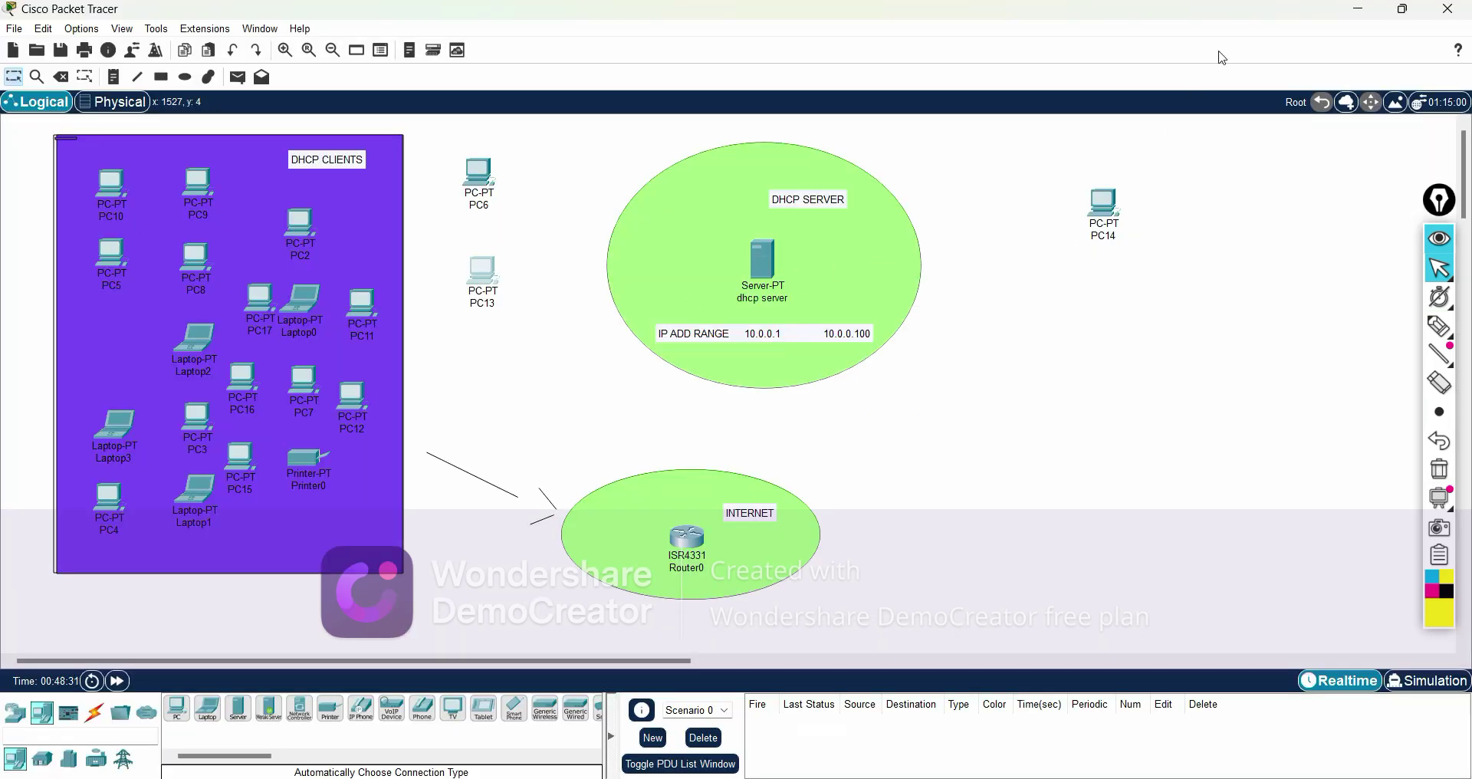
pyautogui.moveTo(1435, 353)
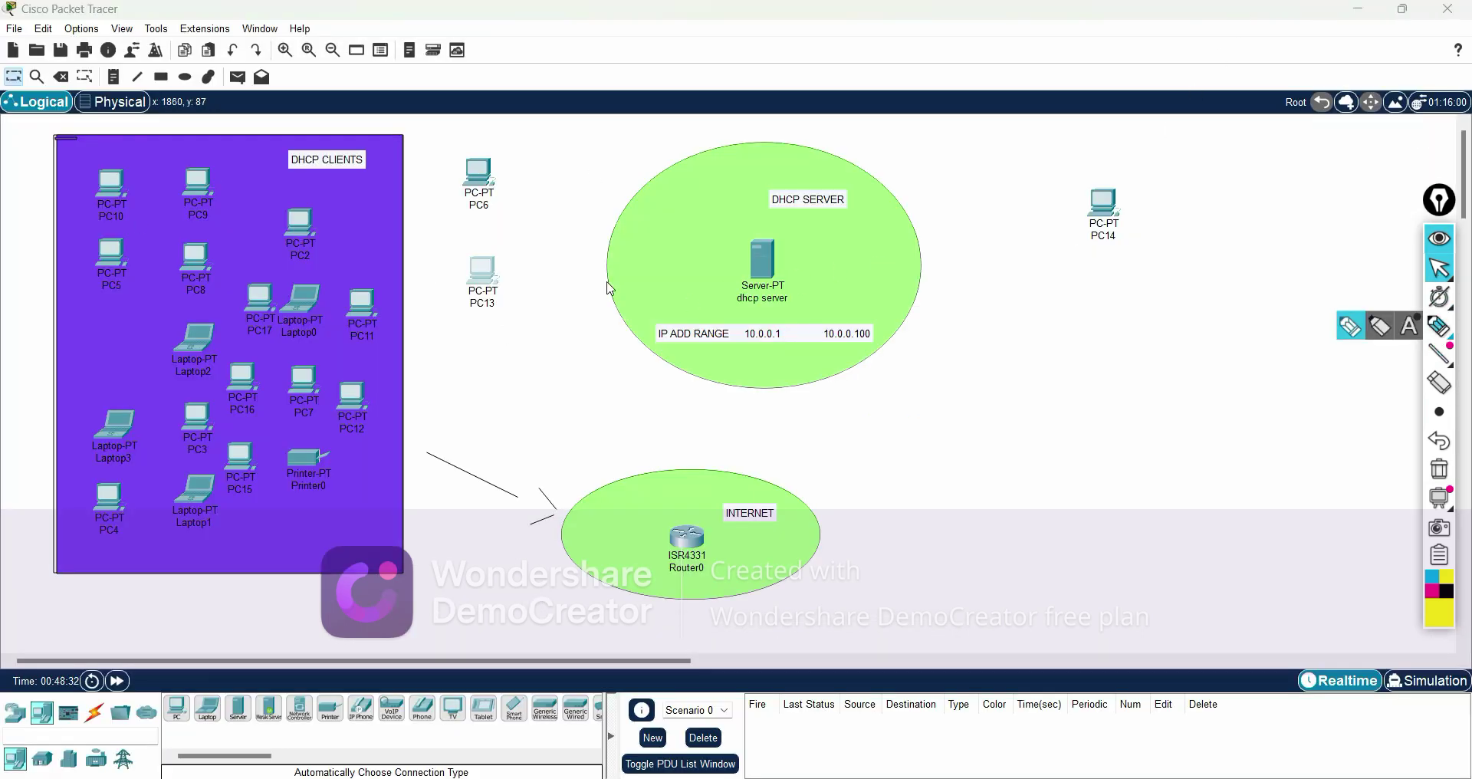
pyautogui.click(1439, 326)
pyautogui.moveTo(479, 233)
pyautogui.mouseDown()
pyautogui.moveTo(454, 265)
pyautogui.moveTo(526, 306)
pyautogui.moveTo(523, 246)
pyautogui.moveTo(482, 233)
pyautogui.mouseUp()
pyautogui.moveTo(792, 230)
pyautogui.mouseDown()
pyautogui.moveTo(728, 273)
pyautogui.moveTo(814, 264)
pyautogui.moveTo(763, 242)
pyautogui.moveTo(771, 228)
pyautogui.mouseUp()
pyautogui.moveTo(495, 323); pyautogui.dragTo(742, 305)
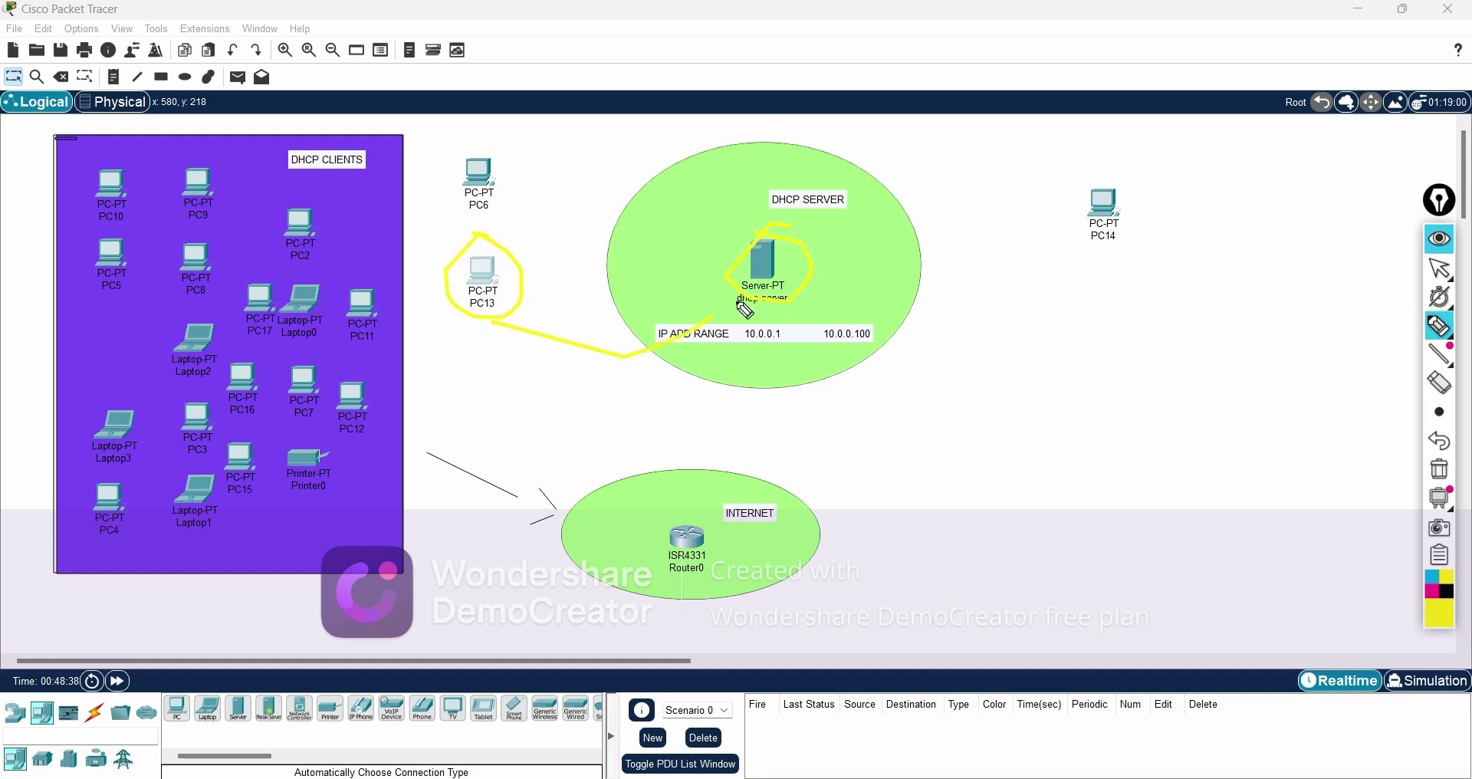
pyautogui.moveTo(559, 321)
pyautogui.mouseDown()
pyautogui.moveTo(549, 289)
pyautogui.moveTo(565, 319)
pyautogui.moveTo(582, 296)
pyautogui.moveTo(598, 304)
pyautogui.mouseUp()
pyautogui.click(571, 266)
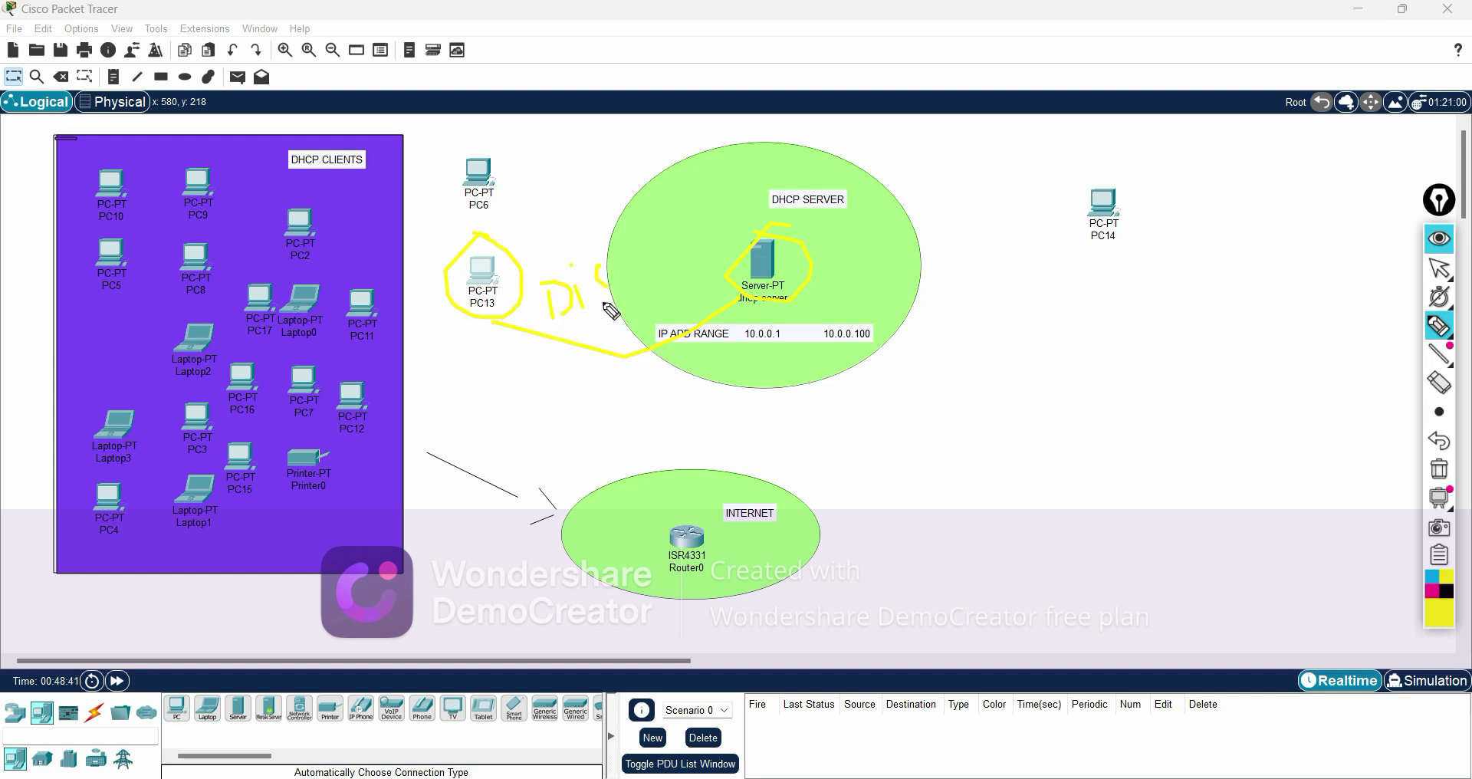
# Draw a yellow return arrow from the DHCP server to PC13 and write "Offer" with a dash and a 1 beside it
pyautogui.moveTo(762, 329)
pyautogui.mouseDown()
pyautogui.moveTo(661, 418)
pyautogui.moveTo(510, 369)
pyautogui.moveTo(494, 330)
pyautogui.moveTo(528, 355)
pyautogui.mouseUp()
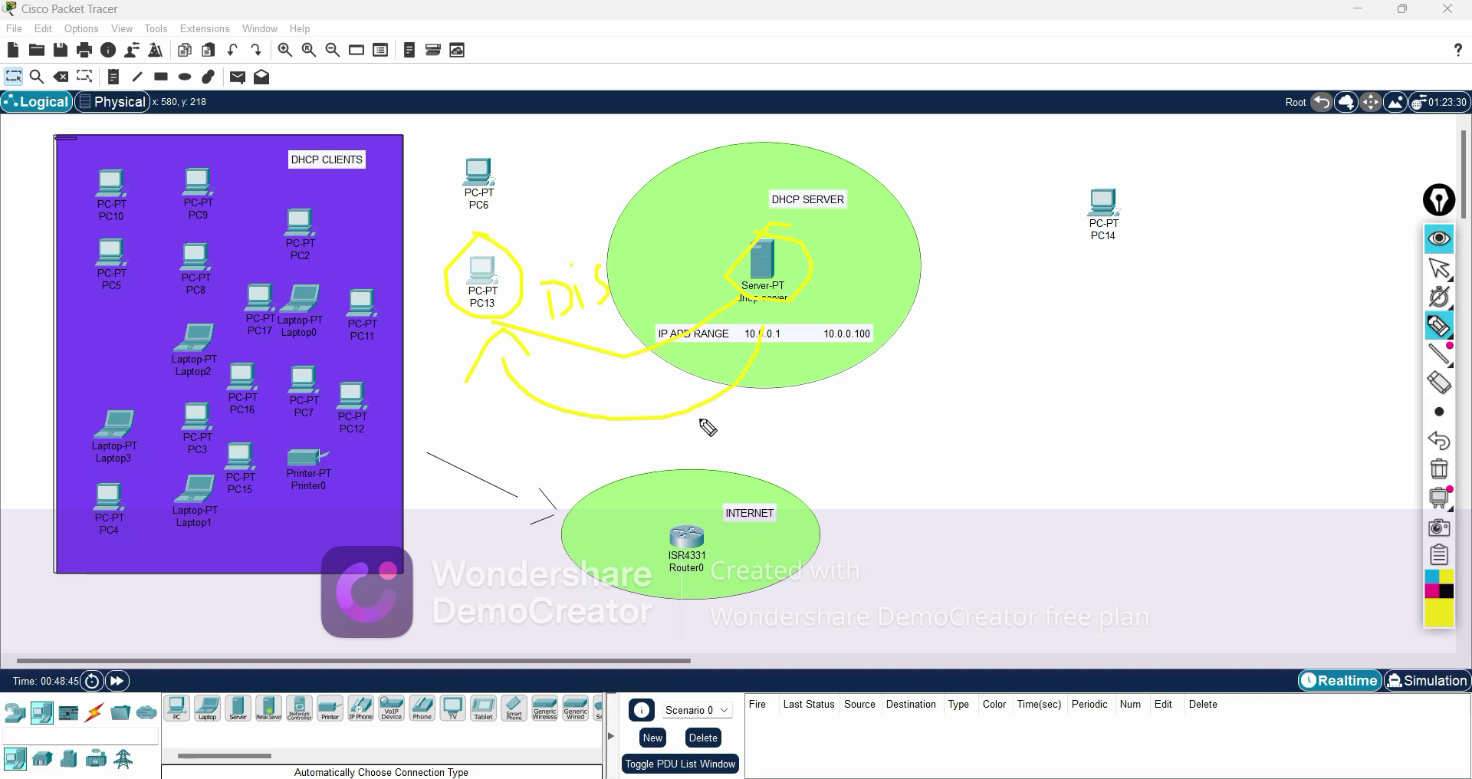
pyautogui.moveTo(725, 419)
pyautogui.mouseDown()
pyautogui.moveTo(738, 436)
pyautogui.moveTo(771, 410)
pyautogui.mouseUp()
pyautogui.moveTo(789, 434)
pyautogui.mouseDown()
pyautogui.moveTo(803, 391)
pyautogui.moveTo(802, 413)
pyautogui.moveTo(835, 420)
pyautogui.moveTo(866, 378)
pyautogui.mouseUp()
pyautogui.click(836, 414)
pyautogui.click(836, 393)
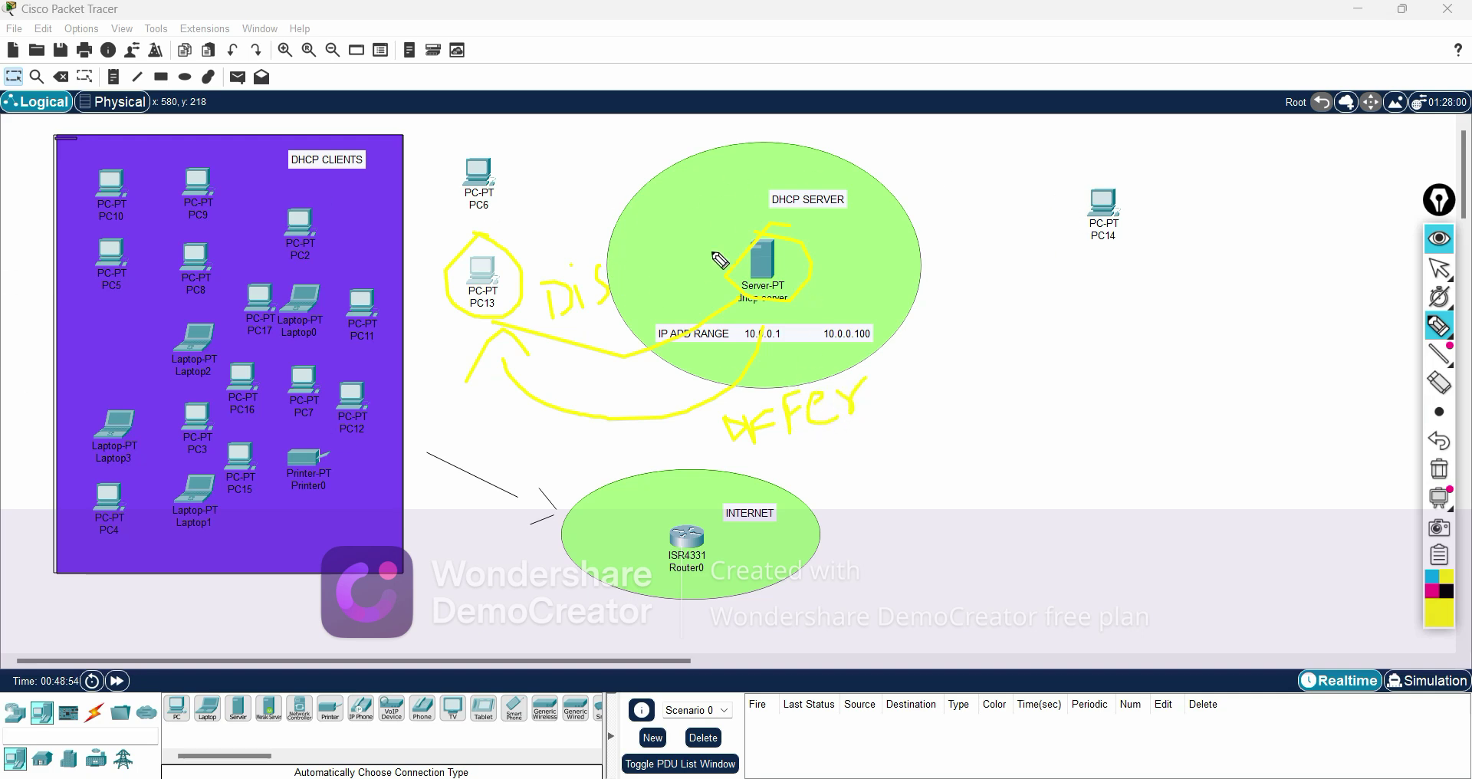
pyautogui.moveTo(876, 401); pyautogui.dragTo(976, 381)
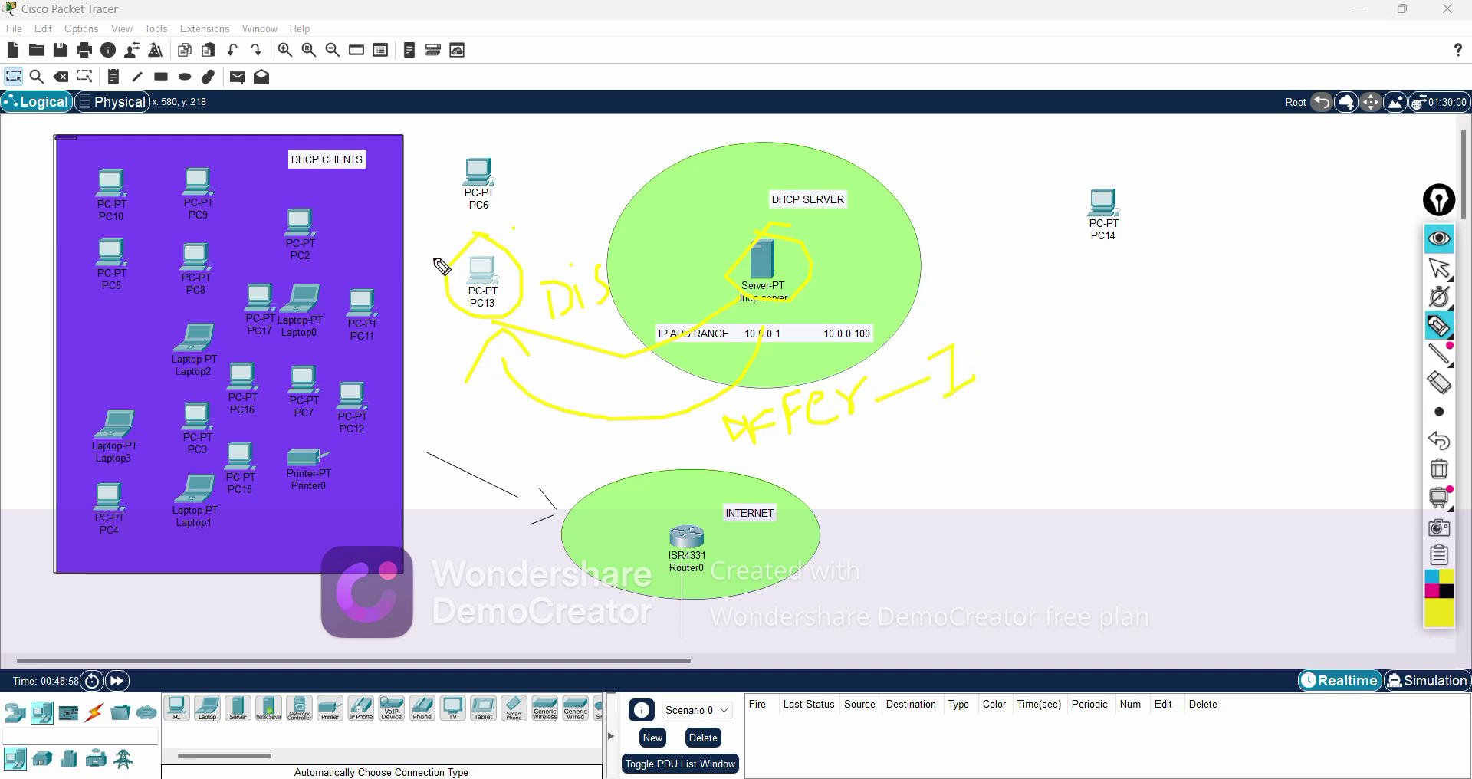
# Circle PC13 again and draw a yellow request curve from below it to an outlined shape beside the offer label
pyautogui.moveTo(442, 266)
pyautogui.mouseDown()
pyautogui.moveTo(527, 254)
pyautogui.moveTo(500, 234)
pyautogui.mouseUp()
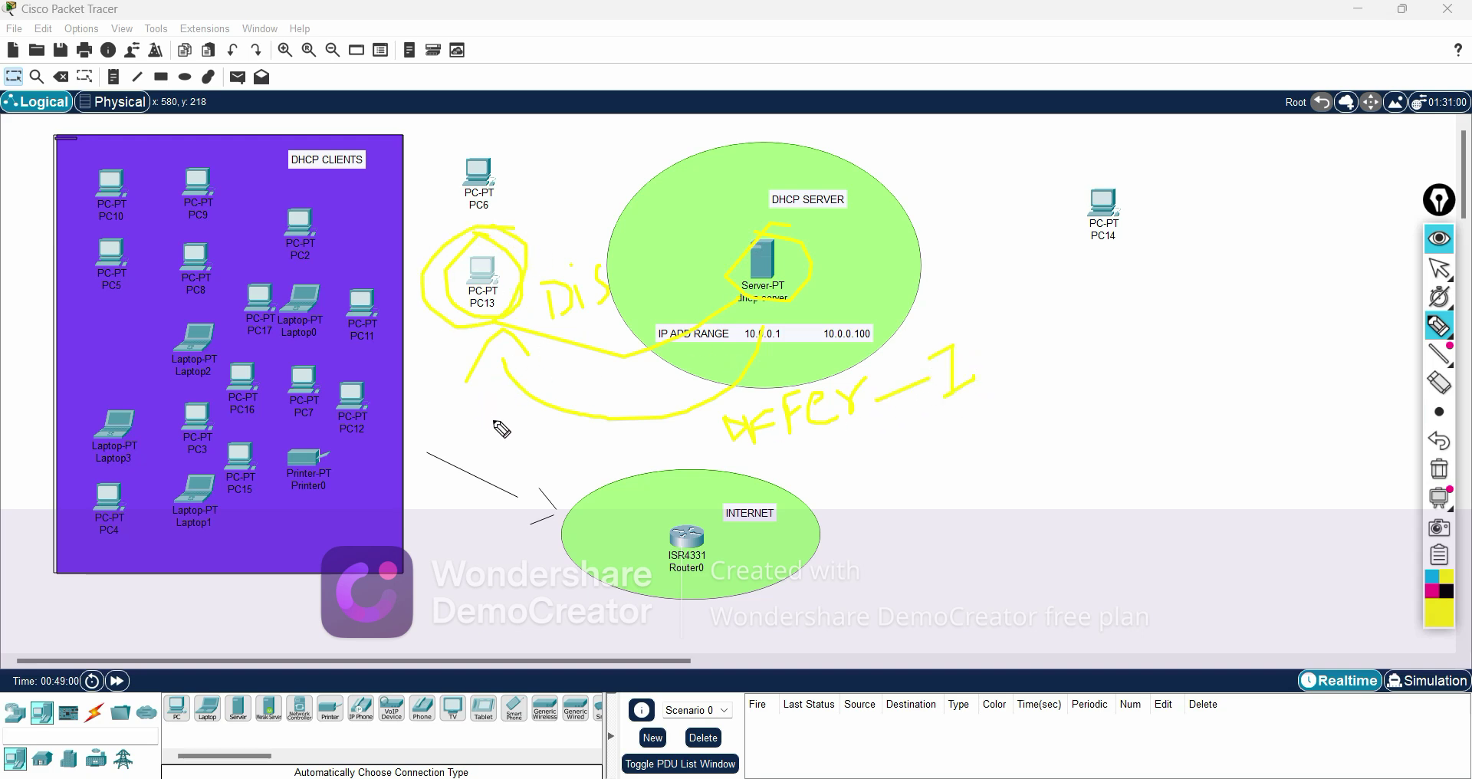
pyautogui.moveTo(508, 445)
pyautogui.mouseDown()
pyautogui.moveTo(779, 486)
pyautogui.moveTo(894, 458)
pyautogui.moveTo(905, 433)
pyautogui.moveTo(929, 464)
pyautogui.moveTo(983, 441)
pyautogui.moveTo(1007, 472)
pyautogui.mouseUp()
pyautogui.moveTo(1029, 391)
pyautogui.mouseDown()
pyautogui.moveTo(951, 464)
pyautogui.moveTo(1009, 368)
pyautogui.moveTo(996, 387)
pyautogui.mouseUp()
# Draw a yellow return arrow below the request curve towards PC13 and label it "ACK -"
pyautogui.moveTo(937, 524)
pyautogui.mouseDown()
pyautogui.moveTo(634, 643)
pyautogui.moveTo(488, 483)
pyautogui.moveTo(488, 433)
pyautogui.moveTo(518, 448)
pyautogui.mouseUp()
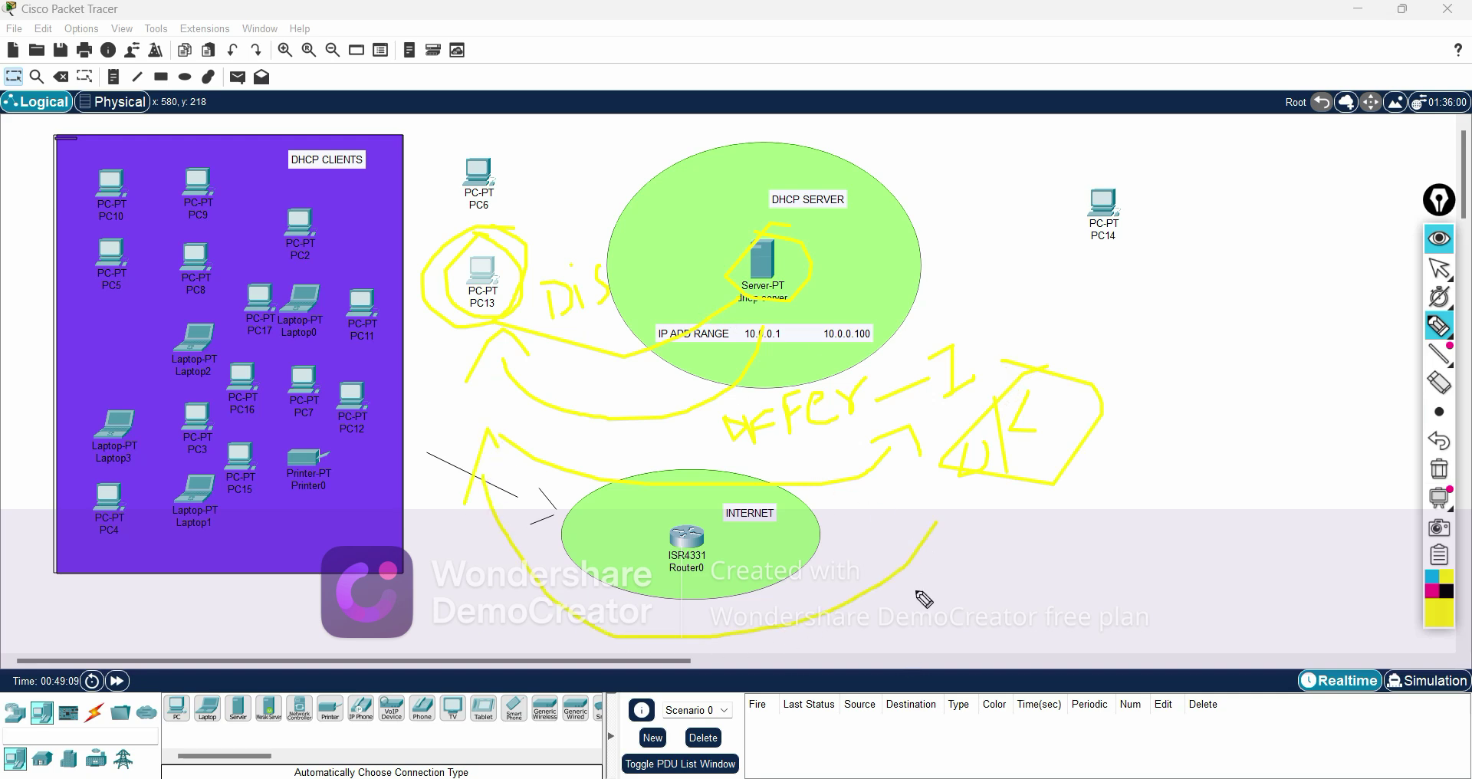
pyautogui.moveTo(905, 642); pyautogui.dragTo(944, 623)
pyautogui.moveTo(1001, 571)
pyautogui.mouseDown()
pyautogui.moveTo(1009, 598)
pyautogui.moveTo(1049, 609)
pyautogui.moveTo(1104, 580)
pyautogui.mouseUp()
# Draw a yellow line out from PC13, write 10.0.0.10 in black at its end, outline the address, and add a downward arrow
pyautogui.moveTo(522, 285)
pyautogui.mouseDown()
pyautogui.moveTo(1007, 284)
pyautogui.moveTo(1047, 348)
pyautogui.moveTo(1092, 310)
pyautogui.mouseUp()
pyautogui.click(1447, 591)
pyautogui.moveTo(1134, 265)
pyautogui.mouseDown()
pyautogui.moveTo(1173, 276)
pyautogui.moveTo(1136, 262)
pyautogui.mouseUp()
pyautogui.moveTo(1223, 248); pyautogui.dragTo(1242, 280)
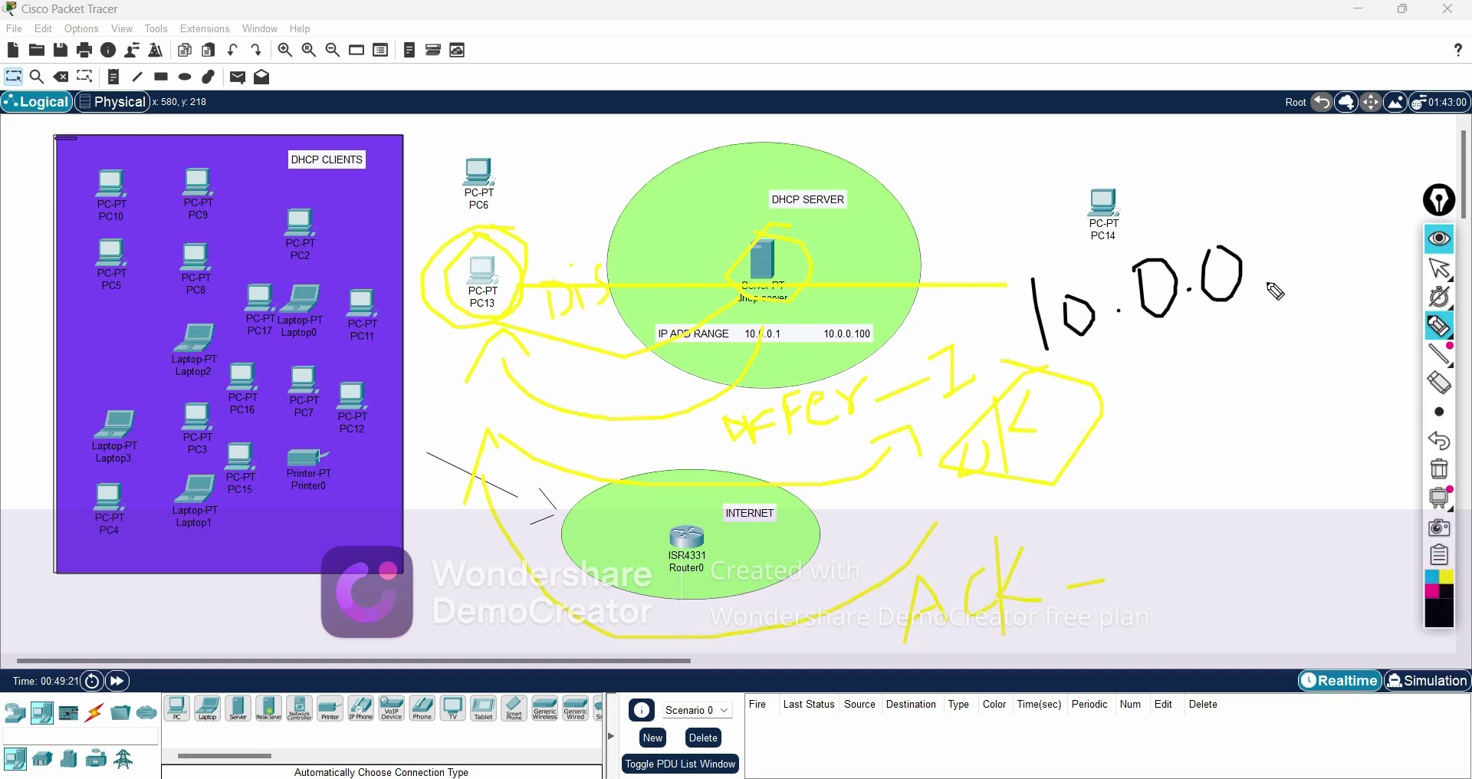
pyautogui.moveTo(1278, 226)
pyautogui.mouseDown()
pyautogui.moveTo(1291, 305)
pyautogui.moveTo(1297, 276)
pyautogui.moveTo(1341, 257)
pyautogui.moveTo(1316, 237)
pyautogui.moveTo(1168, 227)
pyautogui.moveTo(1031, 342)
pyautogui.moveTo(1288, 330)
pyautogui.moveTo(1369, 253)
pyautogui.moveTo(1317, 218)
pyautogui.mouseUp()
pyautogui.moveTo(1168, 354)
pyautogui.mouseDown()
pyautogui.moveTo(1162, 454)
pyautogui.moveTo(1193, 411)
pyautogui.mouseUp()
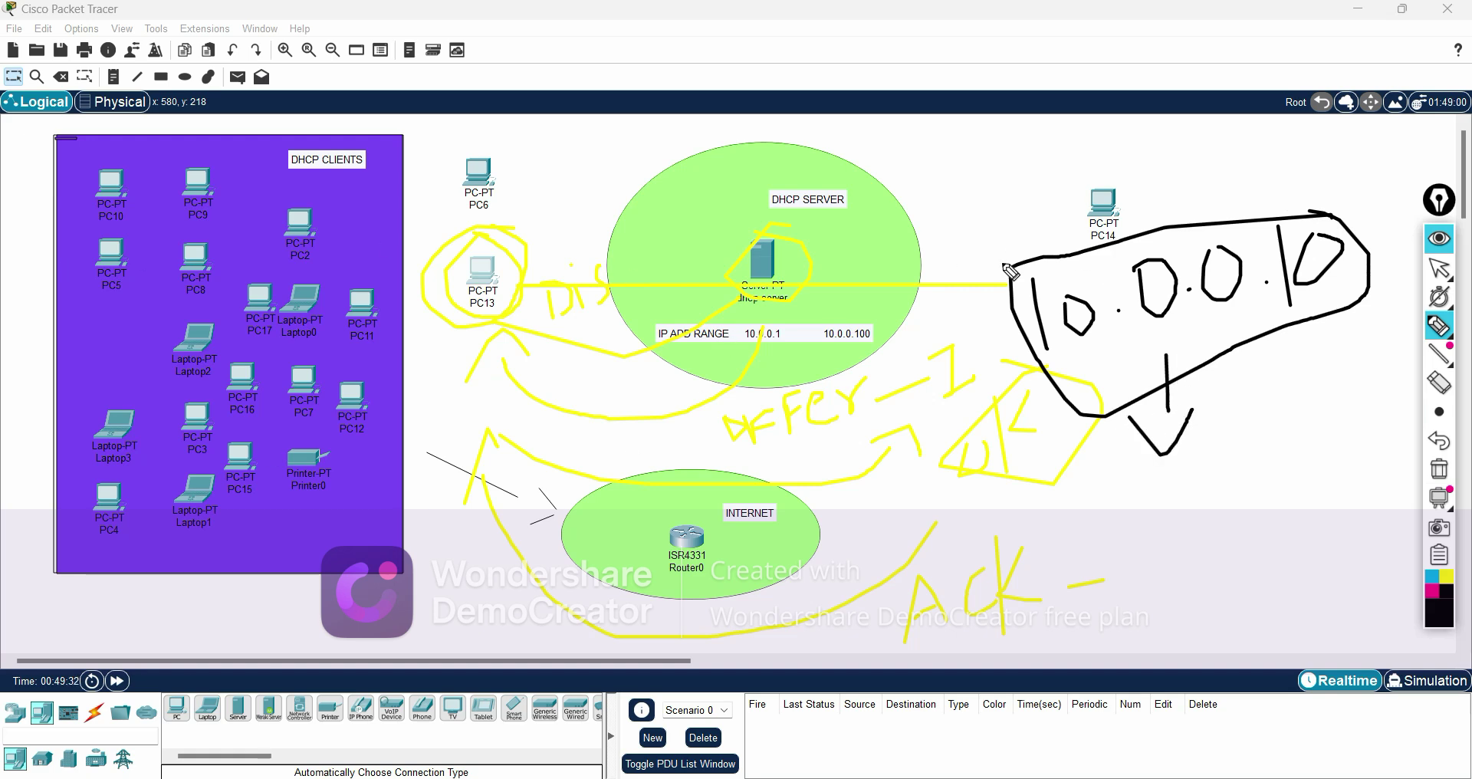
# Link the outlined address to a black circle around PC13, draw two black exchange curves below, and write "Renew"
pyautogui.moveTo(1010, 265)
pyautogui.mouseDown()
pyautogui.moveTo(866, 142)
pyautogui.moveTo(522, 180)
pyautogui.moveTo(464, 235)
pyautogui.moveTo(459, 321)
pyautogui.moveTo(524, 290)
pyautogui.moveTo(527, 245)
pyautogui.moveTo(498, 233)
pyautogui.mouseUp()
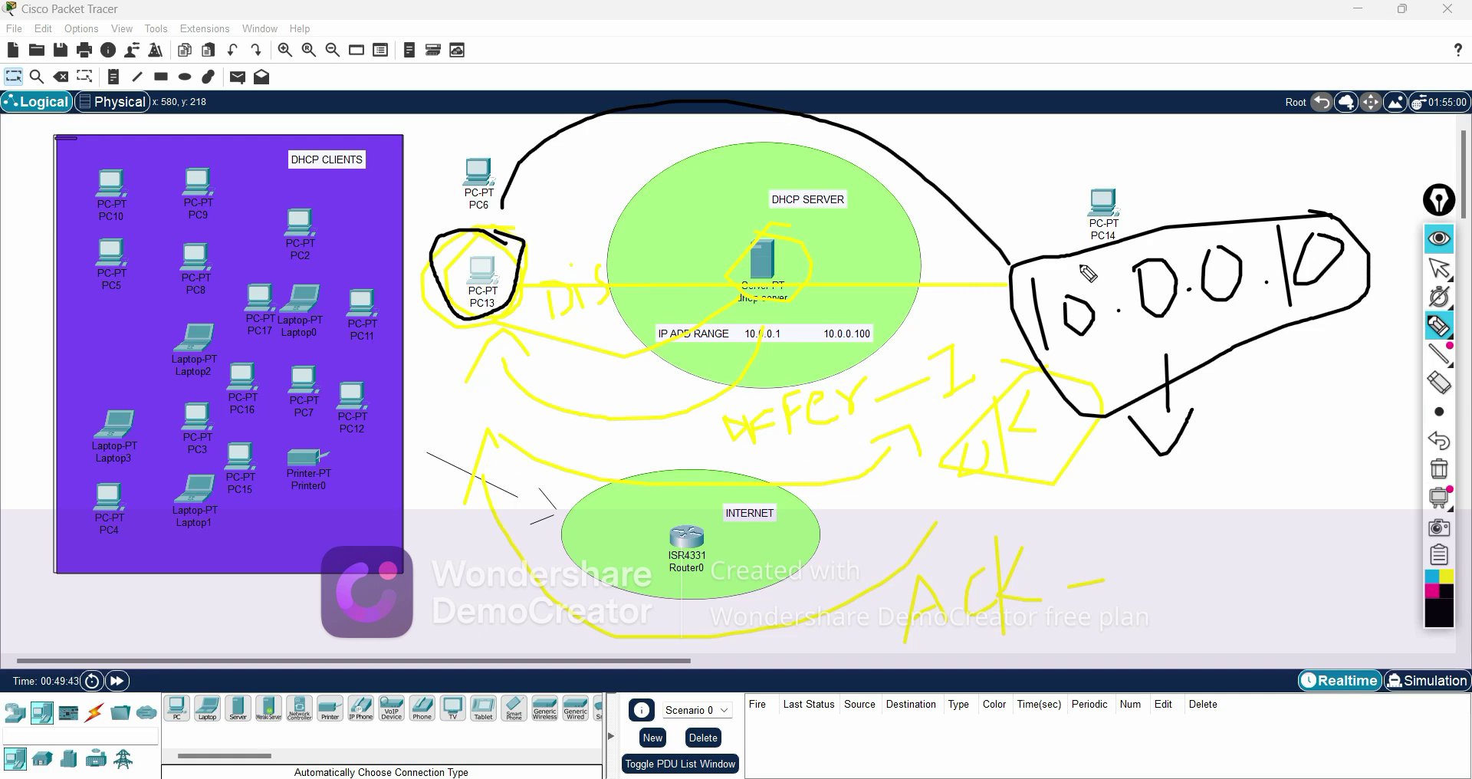
pyautogui.moveTo(535, 461)
pyautogui.mouseDown()
pyautogui.moveTo(755, 535)
pyautogui.moveTo(985, 450)
pyautogui.mouseUp()
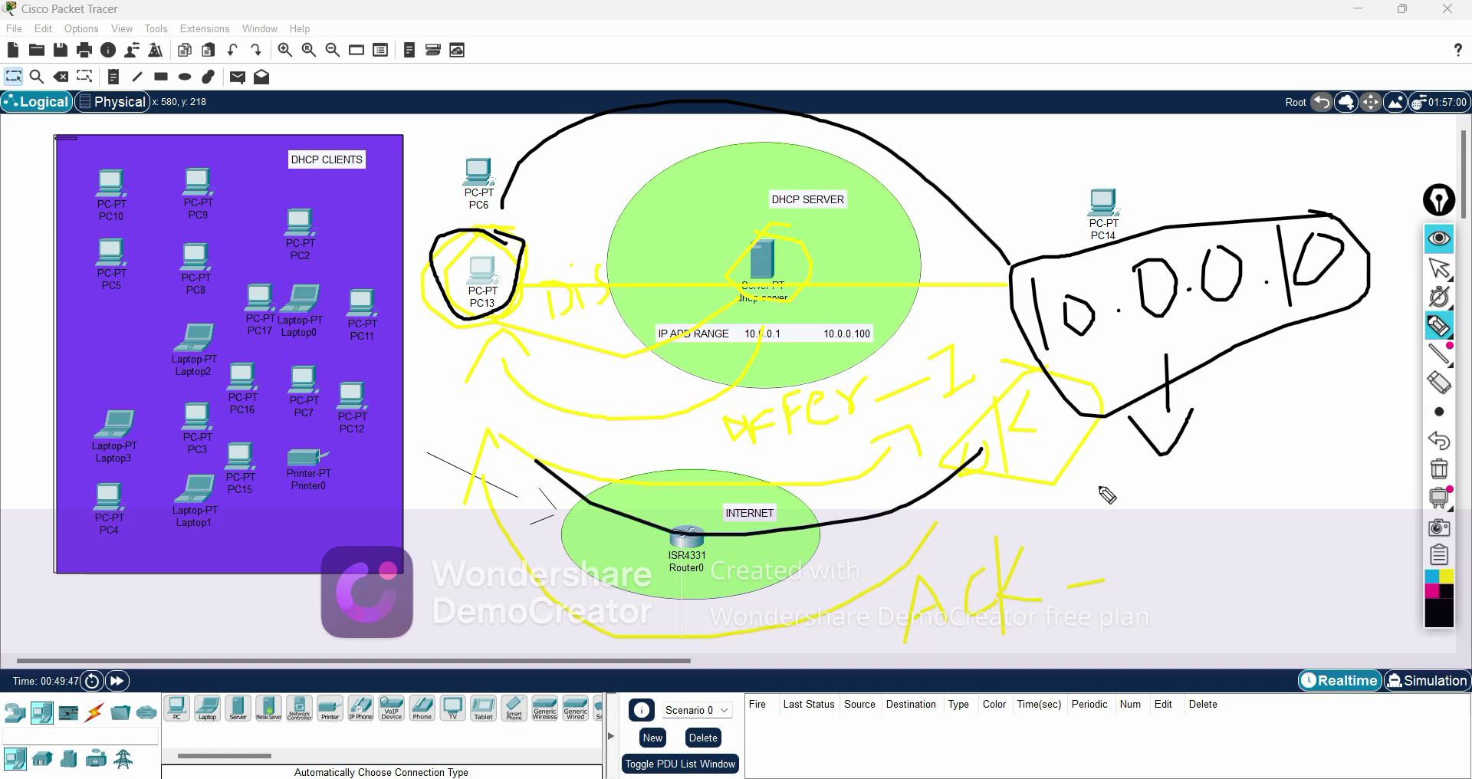
pyautogui.moveTo(1098, 488)
pyautogui.mouseDown()
pyautogui.moveTo(976, 581)
pyautogui.moveTo(606, 614)
pyautogui.moveTo(465, 418)
pyautogui.moveTo(461, 351)
pyautogui.moveTo(495, 391)
pyautogui.mouseUp()
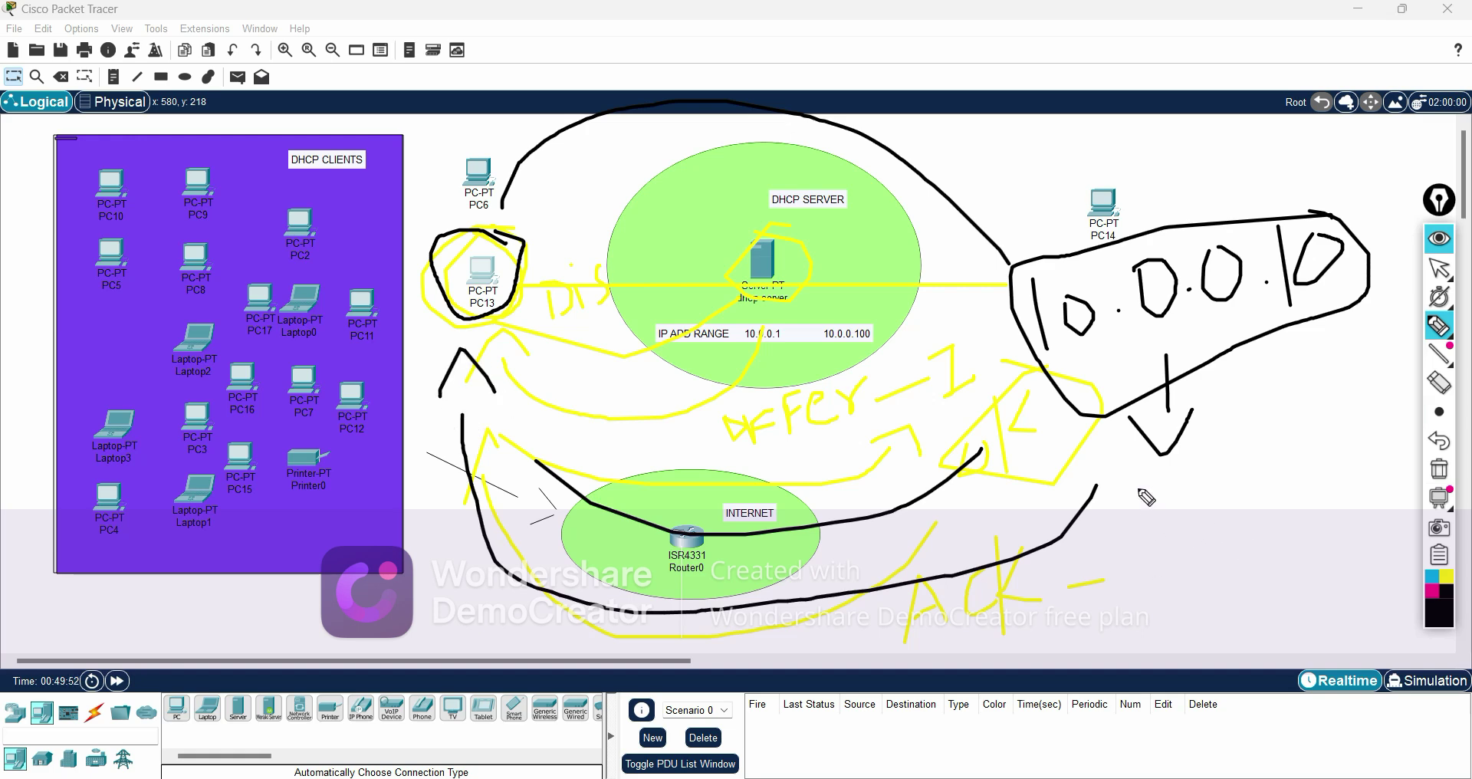
pyautogui.moveTo(1136, 477)
pyautogui.mouseDown()
pyautogui.moveTo(1143, 549)
pyautogui.moveTo(1154, 512)
pyautogui.moveTo(1187, 528)
pyautogui.moveTo(1262, 513)
pyautogui.moveTo(1290, 479)
pyautogui.mouseUp()
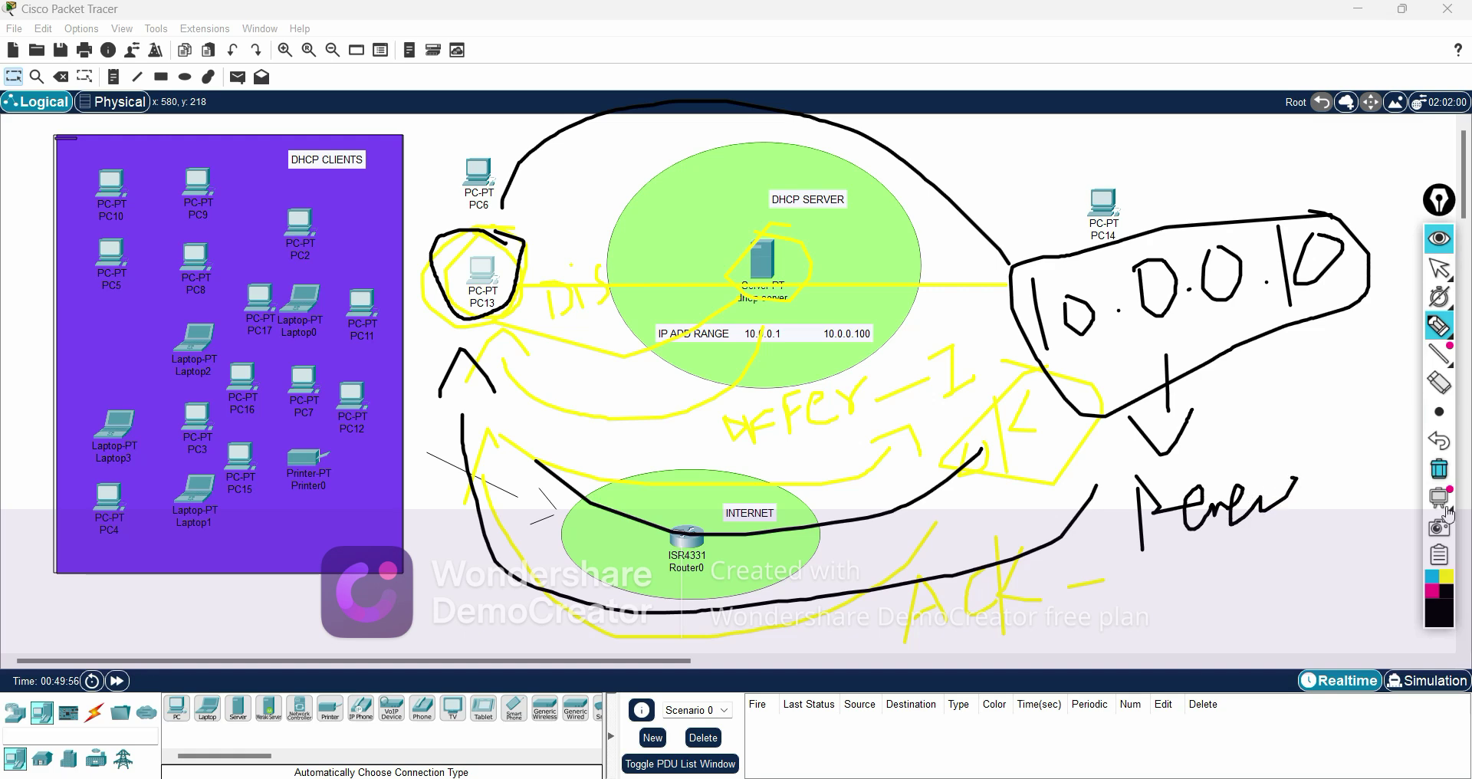
# Clear all the annotations, stop drawing, and return to the DHCP Scope slide in PowerPoint
pyautogui.click(1439, 469)
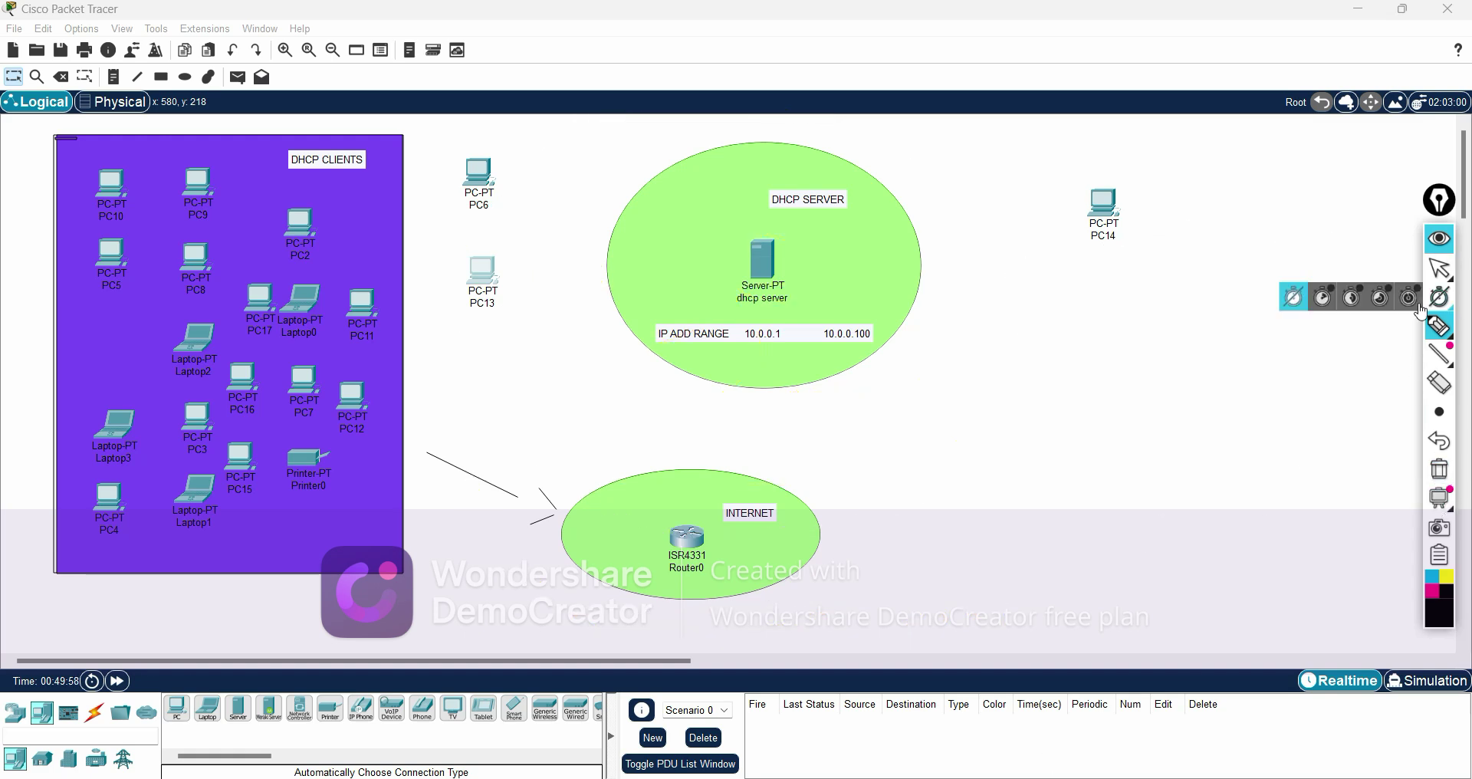
pyautogui.click(1439, 269)
pyautogui.click(1077, 778)
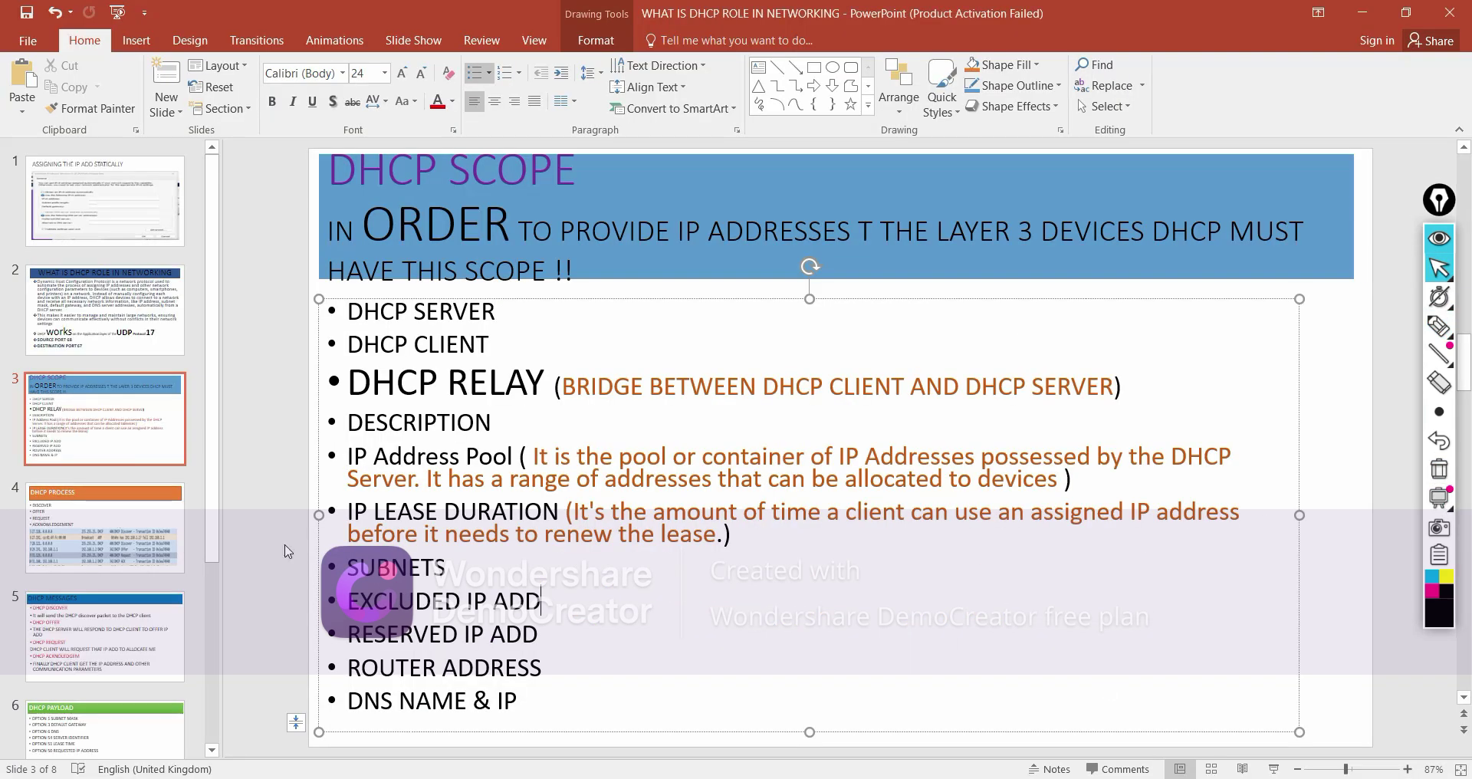
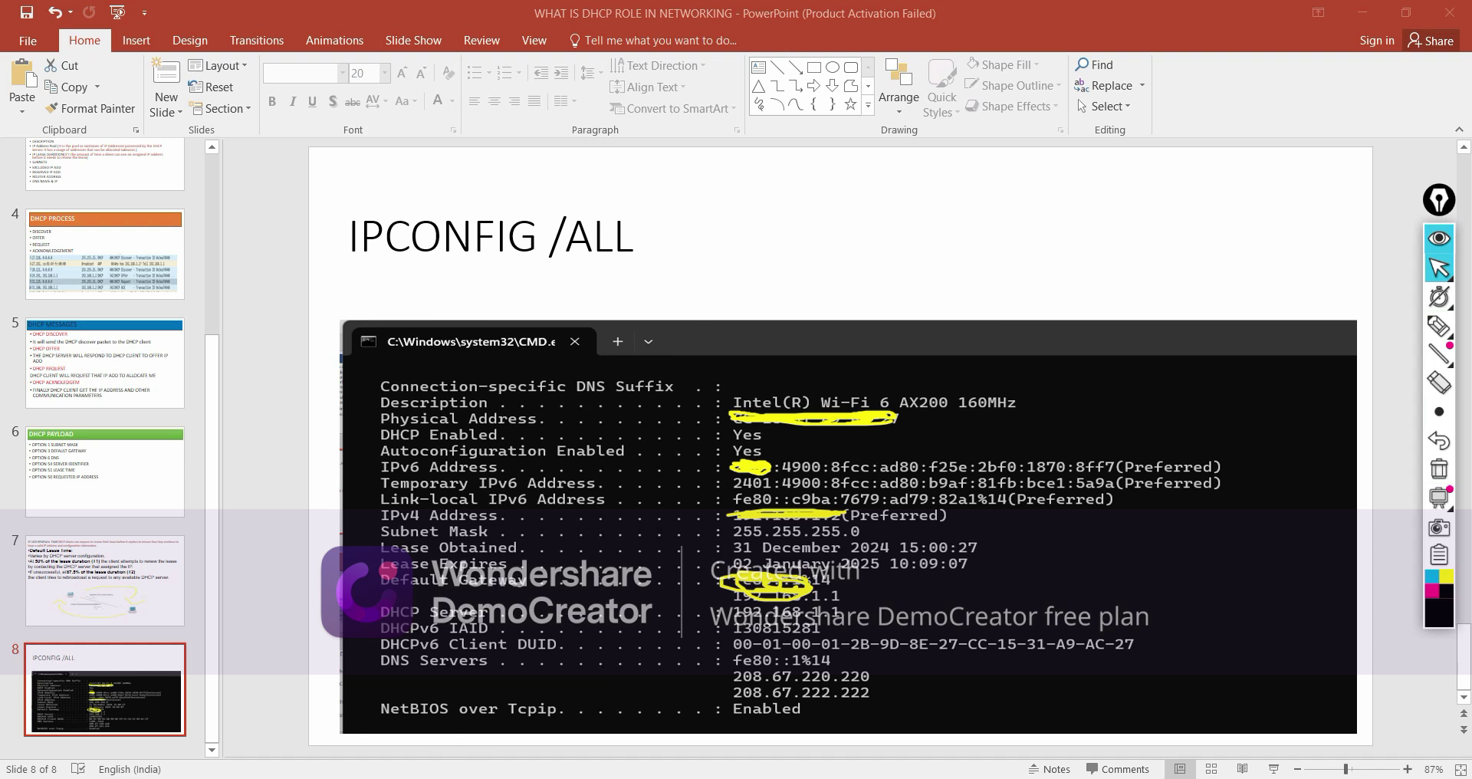
# Open the Windows command prompt, enter IP CONFIG /ALL, and highlight the command before running it
pyautogui.press('super+r')
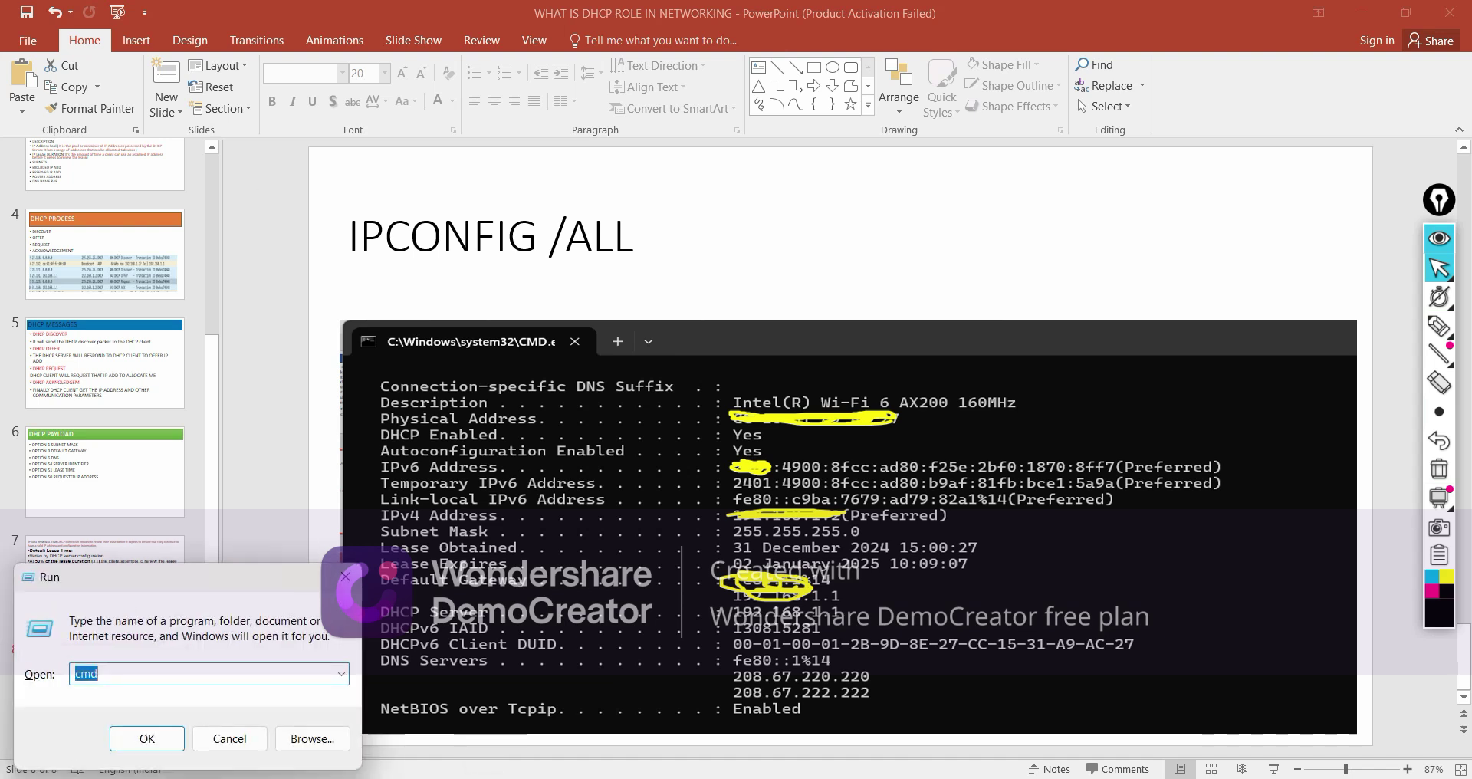
pyautogui.press('Return')
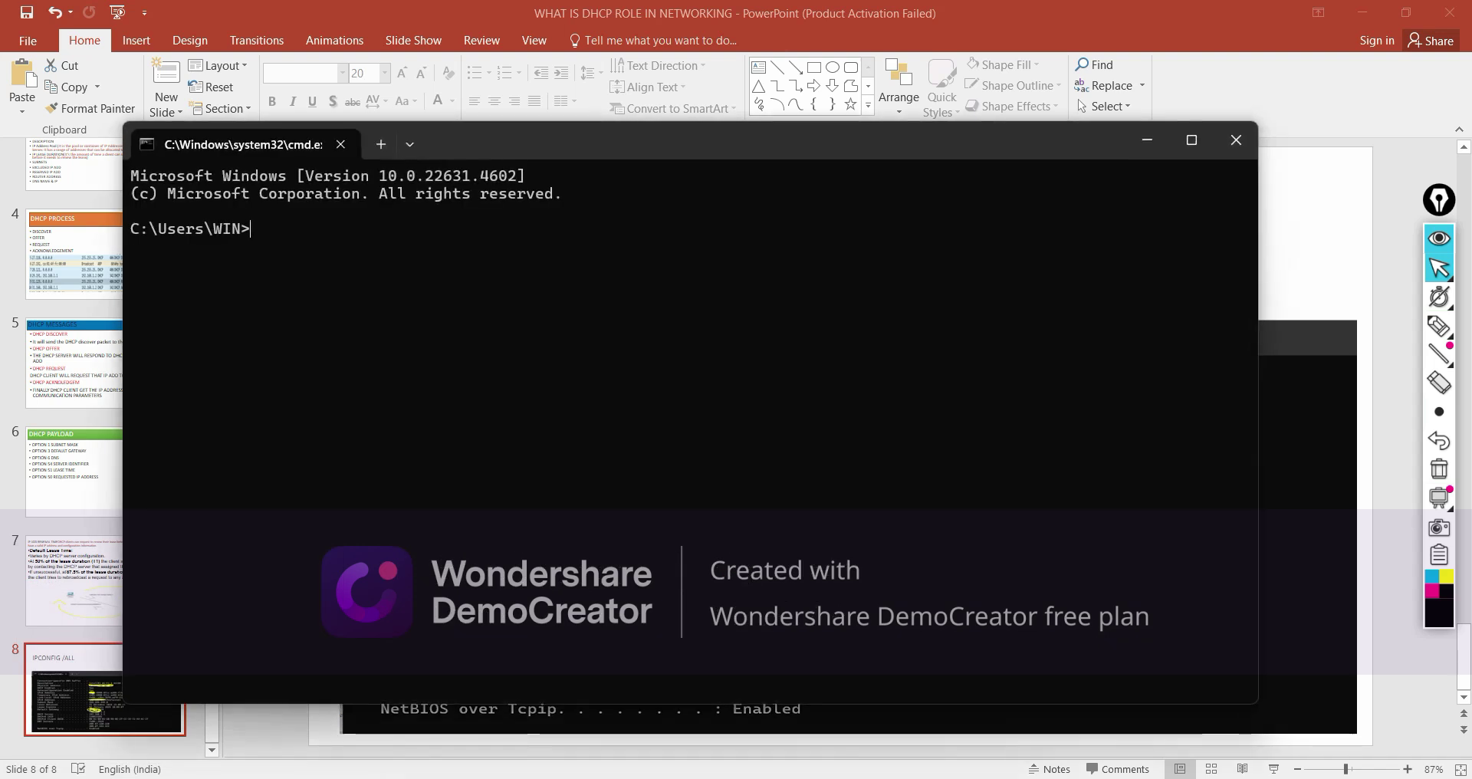
pyautogui.write('IP CONFIG')
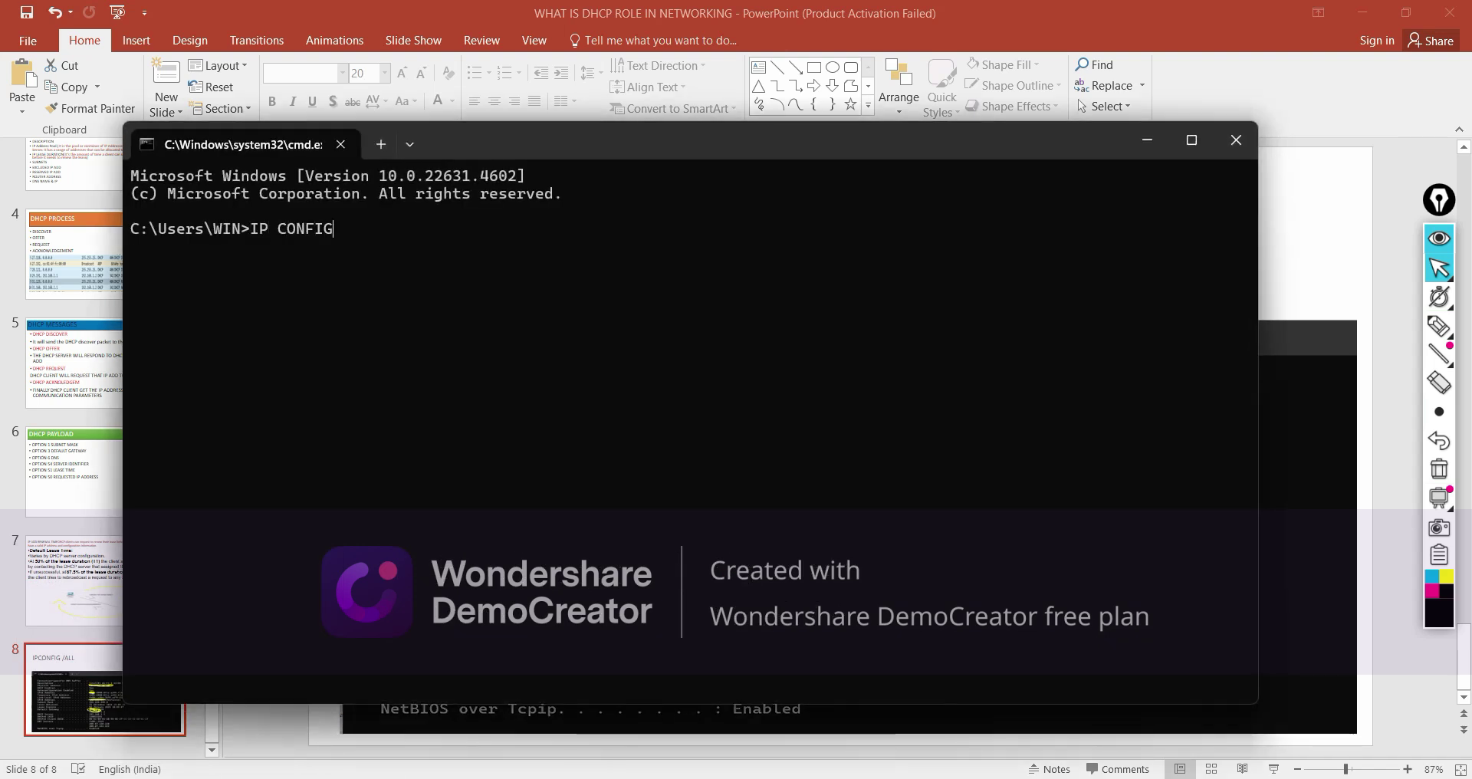
pyautogui.write(' /ALL')
pyautogui.moveTo(249, 230); pyautogui.dragTo(376, 233)
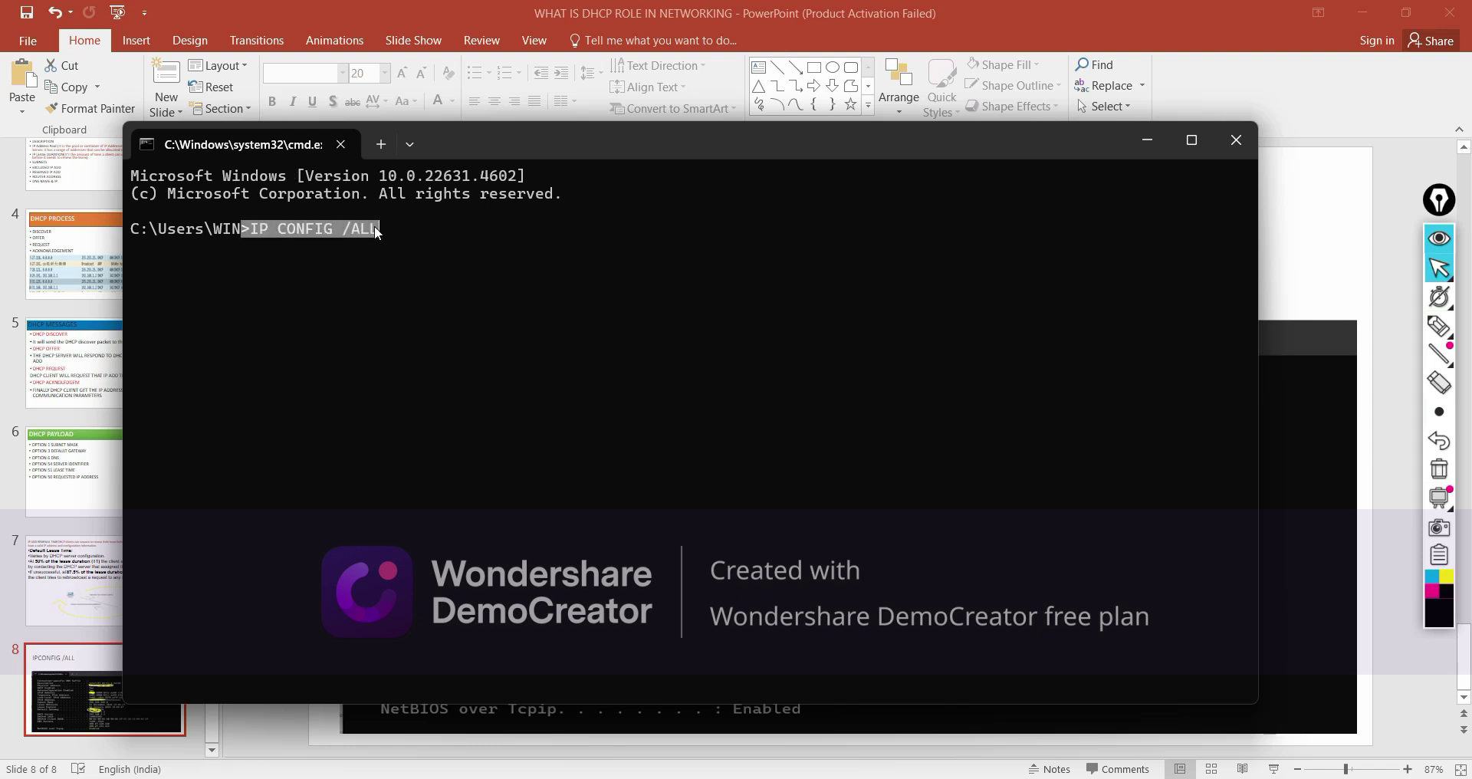
pyautogui.click(427, 233)
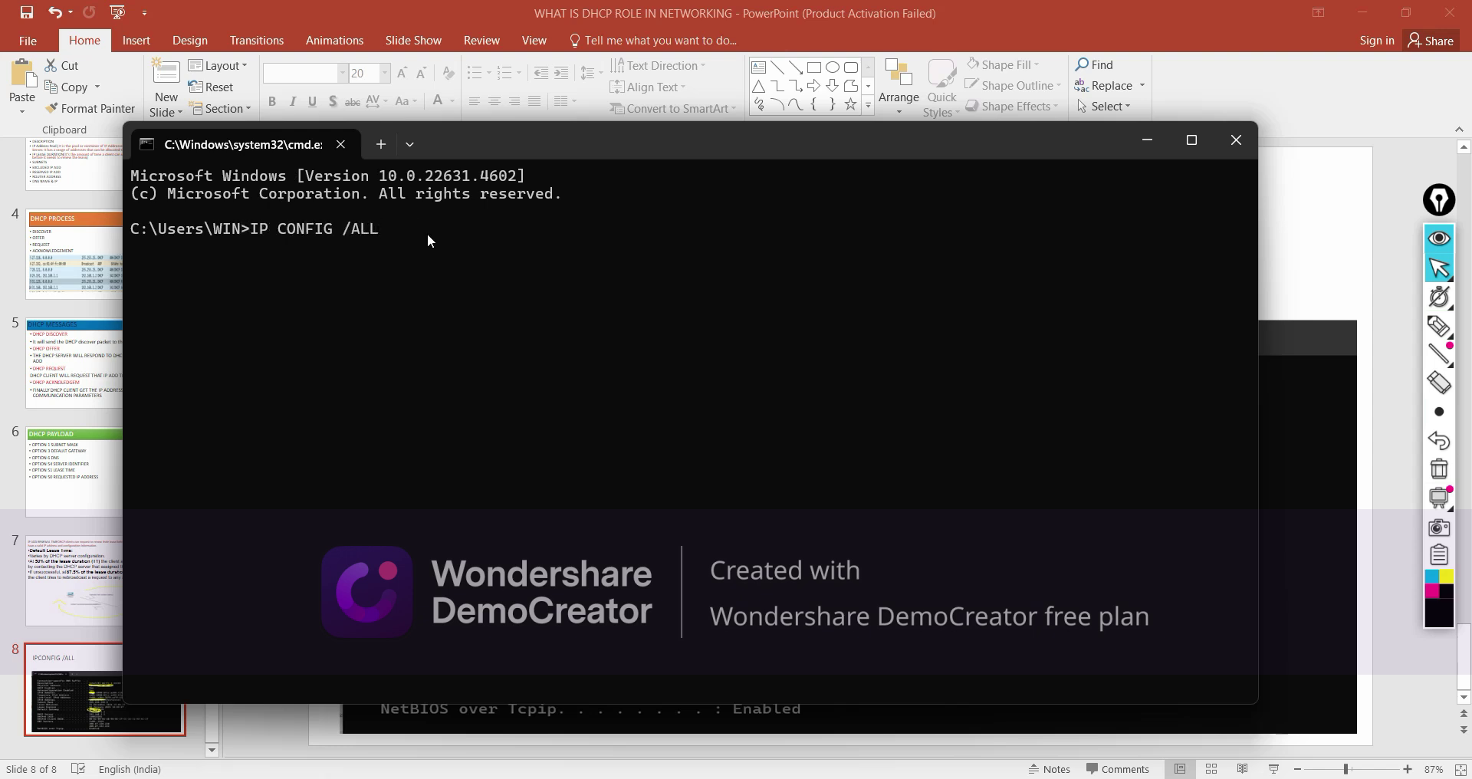
pyautogui.press('Return')
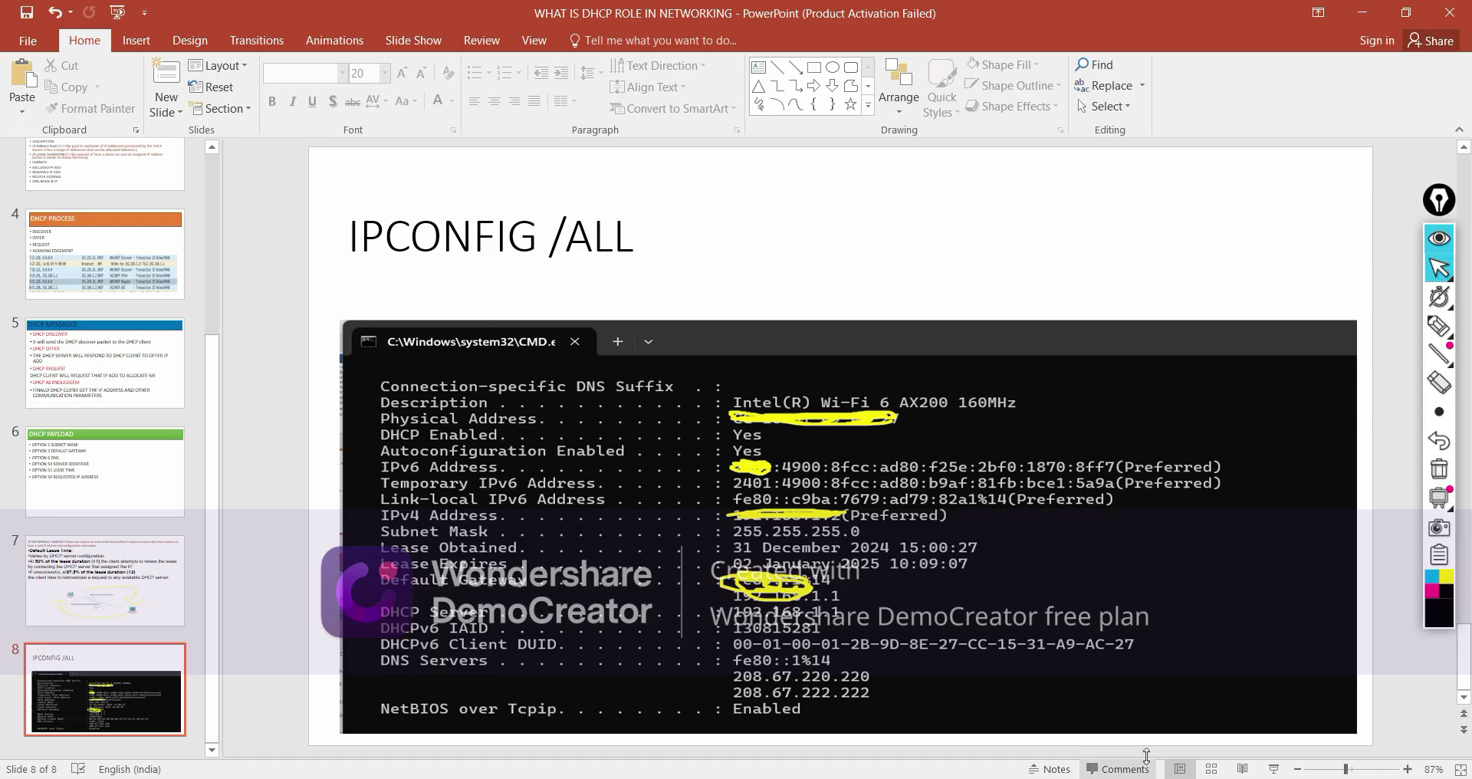
# Mark the DHCP Enabled, IPv6 Address, Subnet Mask, lease and Default Gateway rows of the IPCONFIG /ALL slide with yellow pen strokes
pyautogui.click(1439, 326)
pyautogui.click(1351, 327)
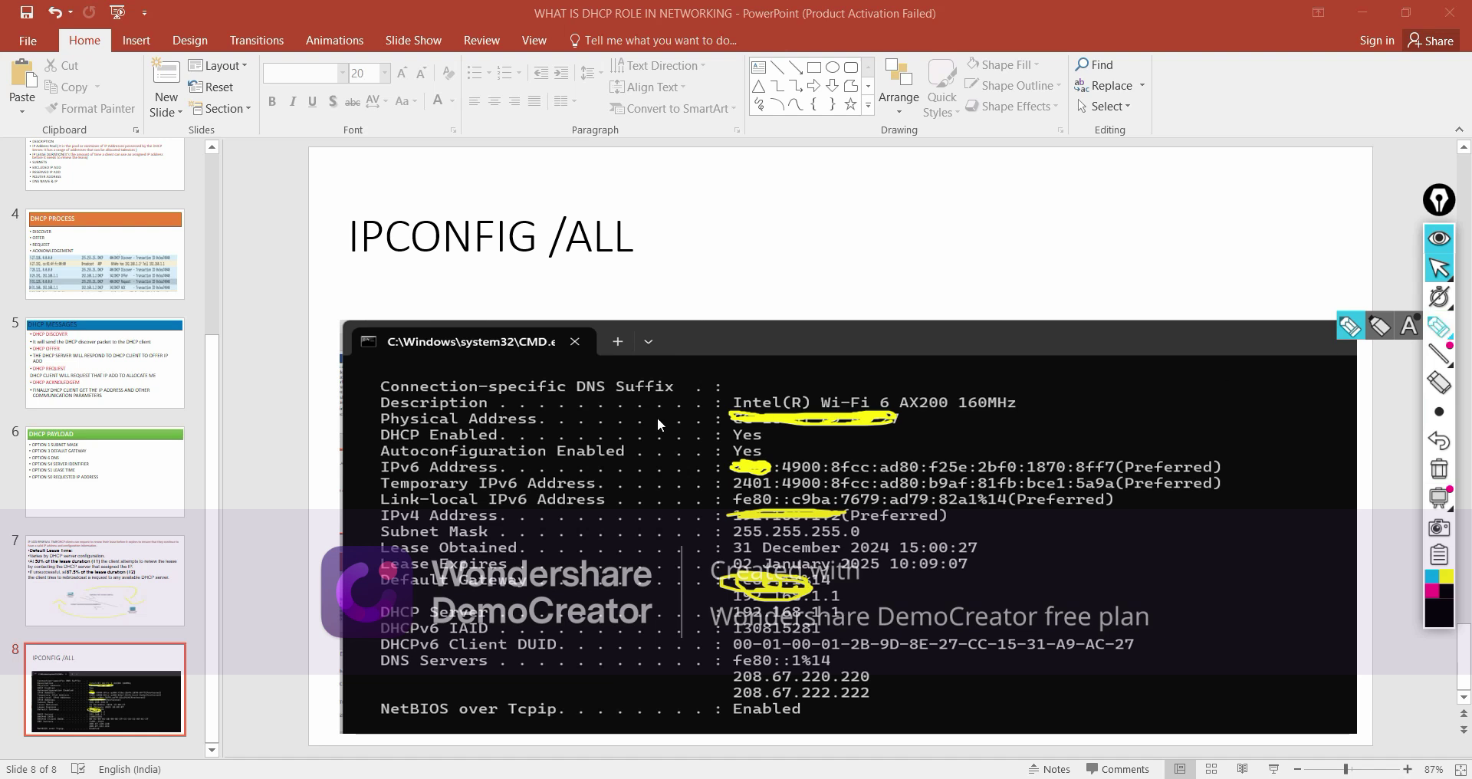
pyautogui.click(1439, 326)
pyautogui.moveTo(342, 393); pyautogui.dragTo(376, 440)
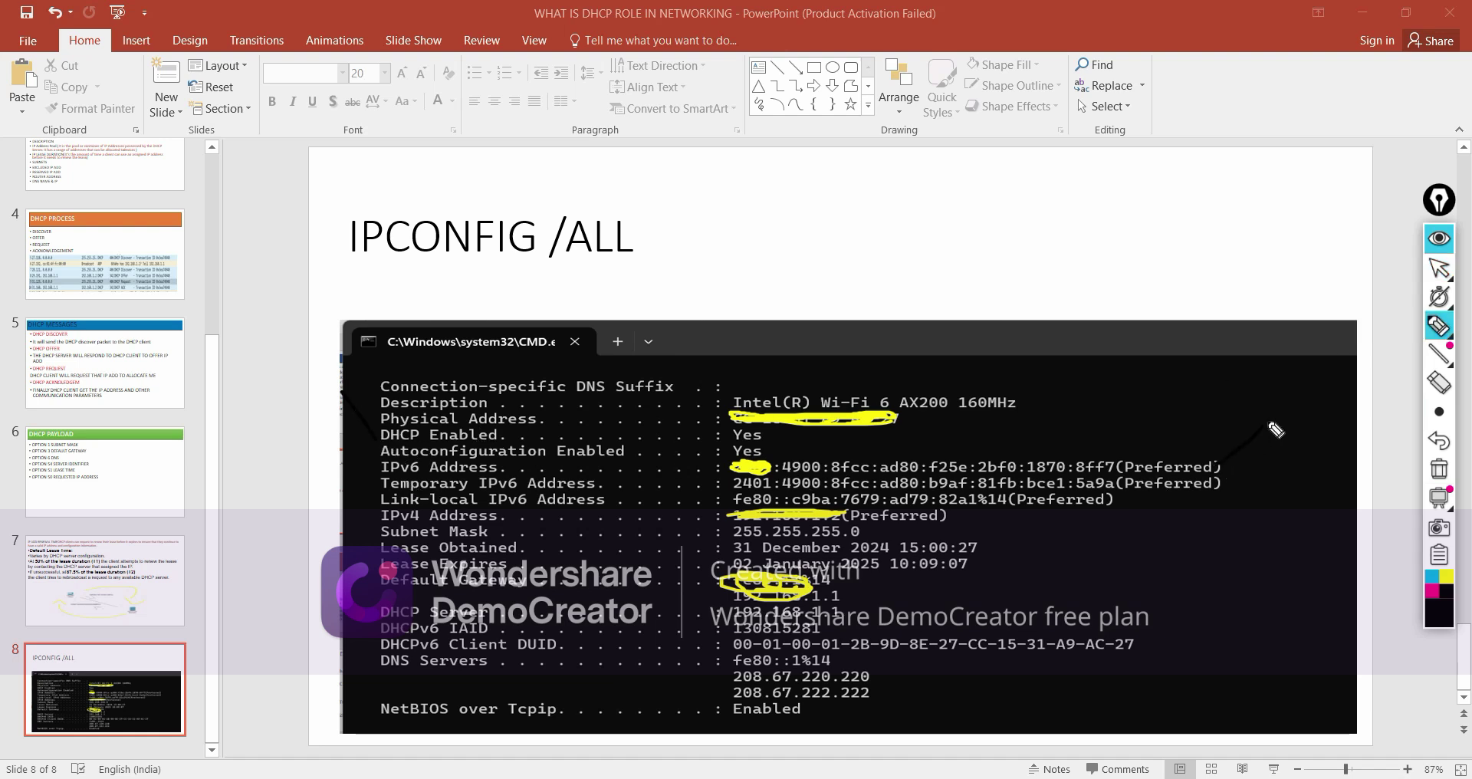
pyautogui.click(1447, 577)
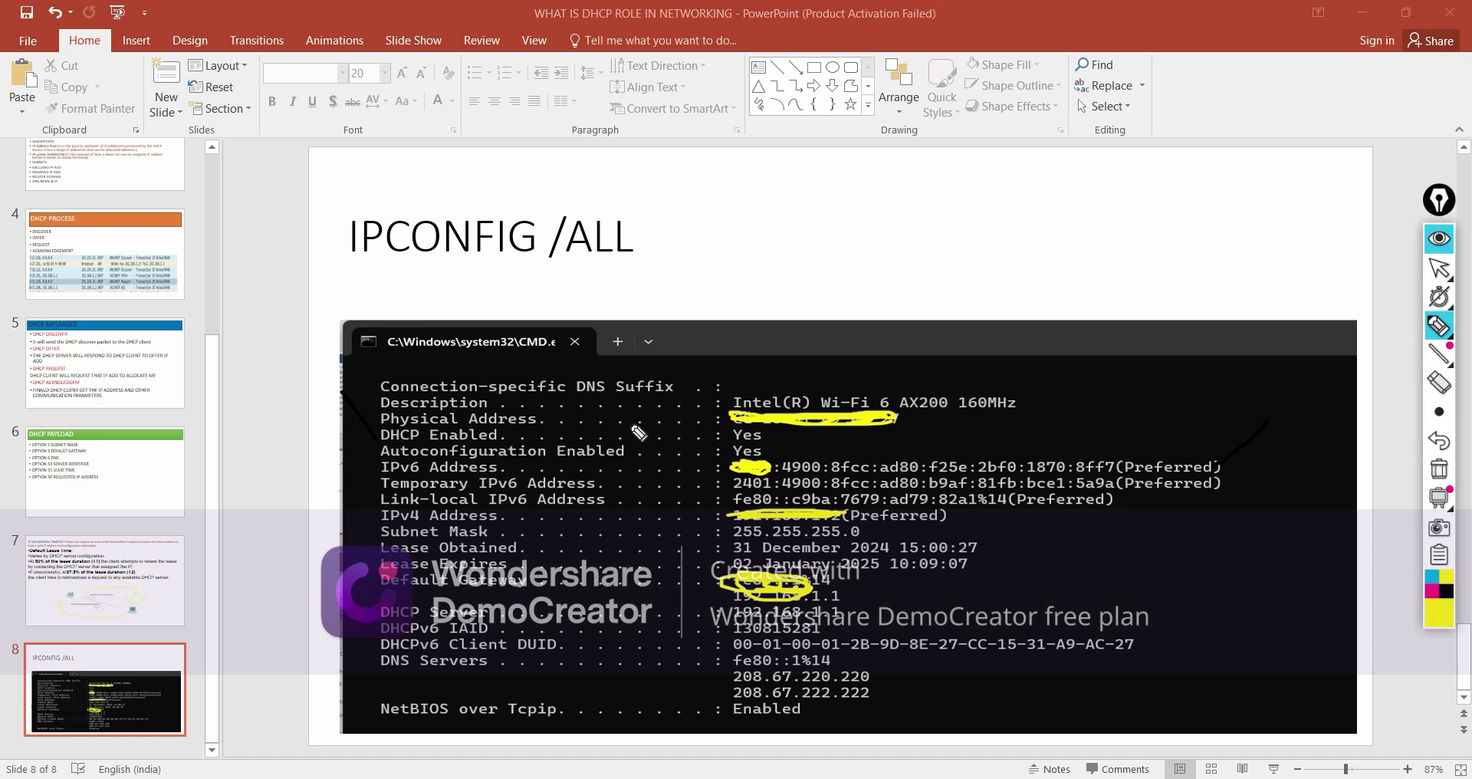
pyautogui.moveTo(517, 470); pyautogui.dragTo(646, 434)
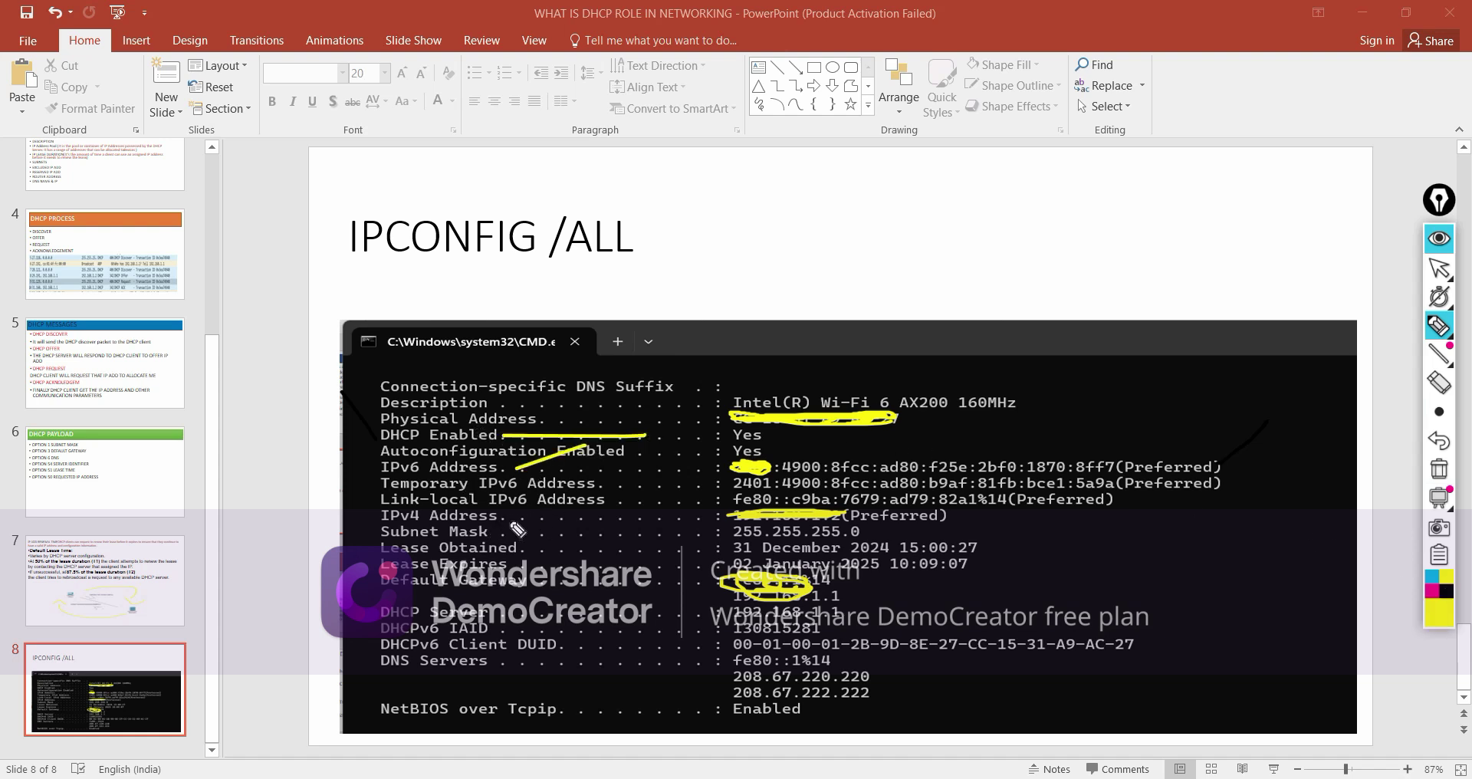
pyautogui.moveTo(502, 533); pyautogui.dragTo(663, 507)
pyautogui.moveTo(523, 552); pyautogui.dragTo(679, 531)
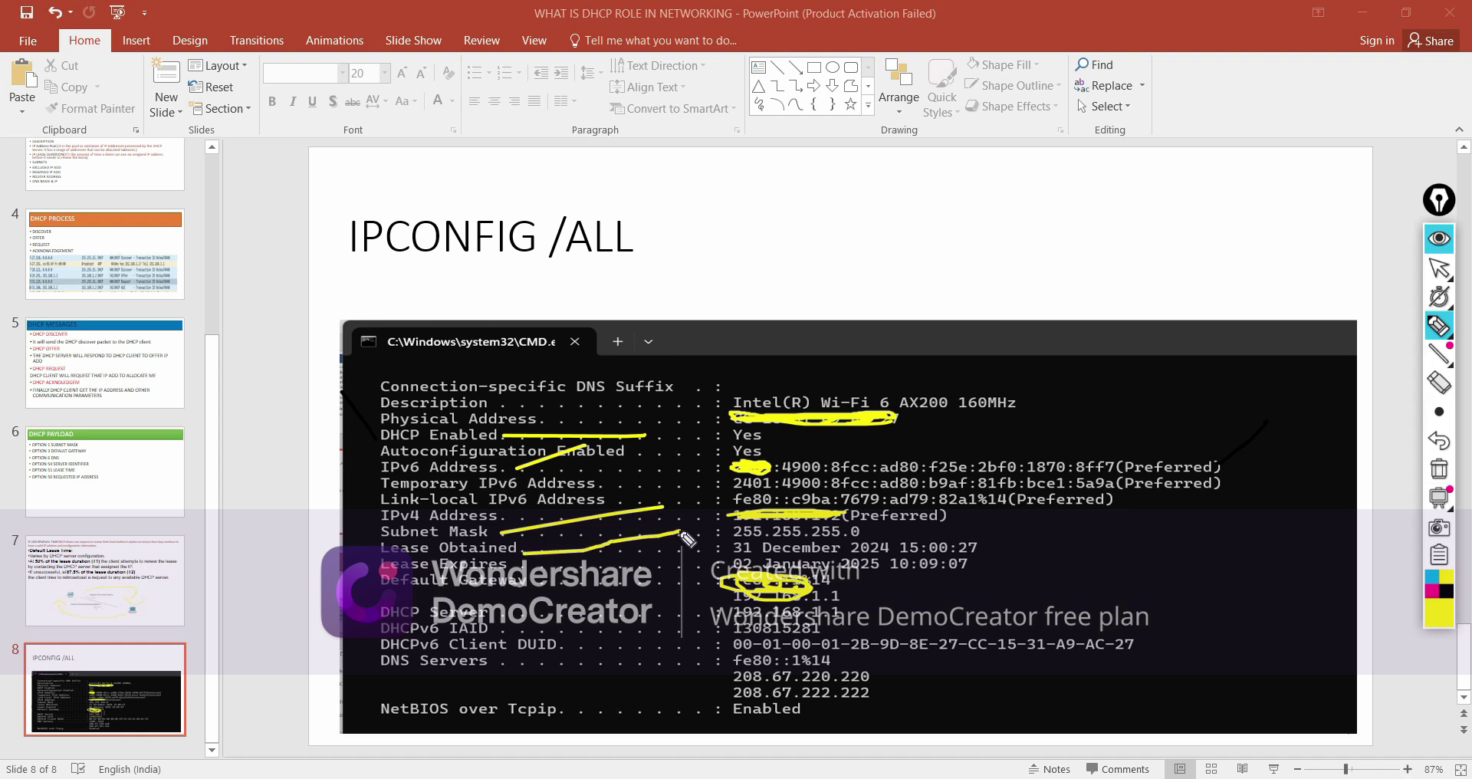
pyautogui.moveTo(524, 567)
pyautogui.mouseDown()
pyautogui.moveTo(611, 560)
pyautogui.moveTo(687, 581)
pyautogui.mouseUp()
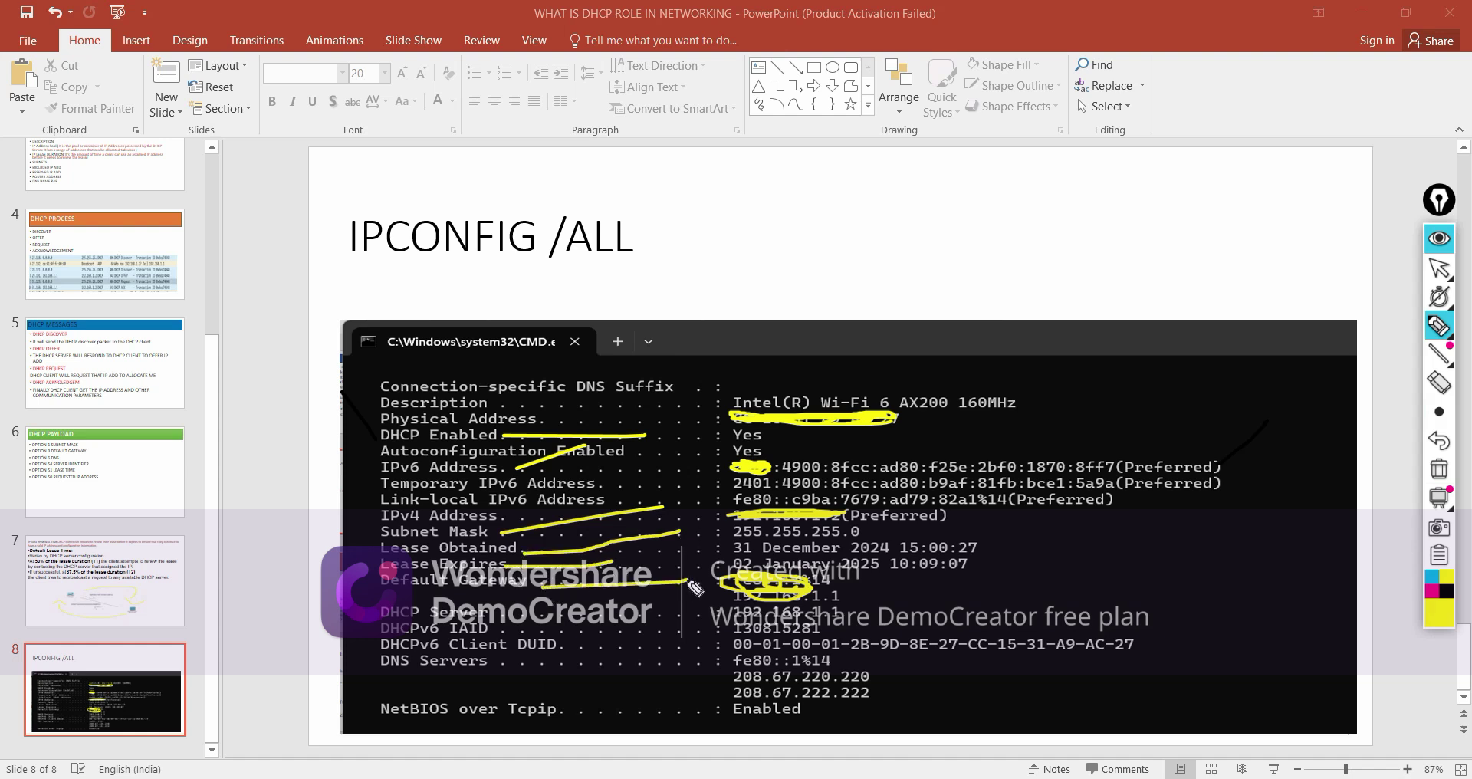
# Draw a yellow box around the setting names and a yellow loop around their values in the slide's ipconfig screenshot
pyautogui.moveTo(684, 360)
pyautogui.mouseDown()
pyautogui.moveTo(351, 361)
pyautogui.moveTo(351, 536)
pyautogui.moveTo(724, 602)
pyautogui.moveTo(721, 361)
pyautogui.moveTo(653, 364)
pyautogui.mouseUp()
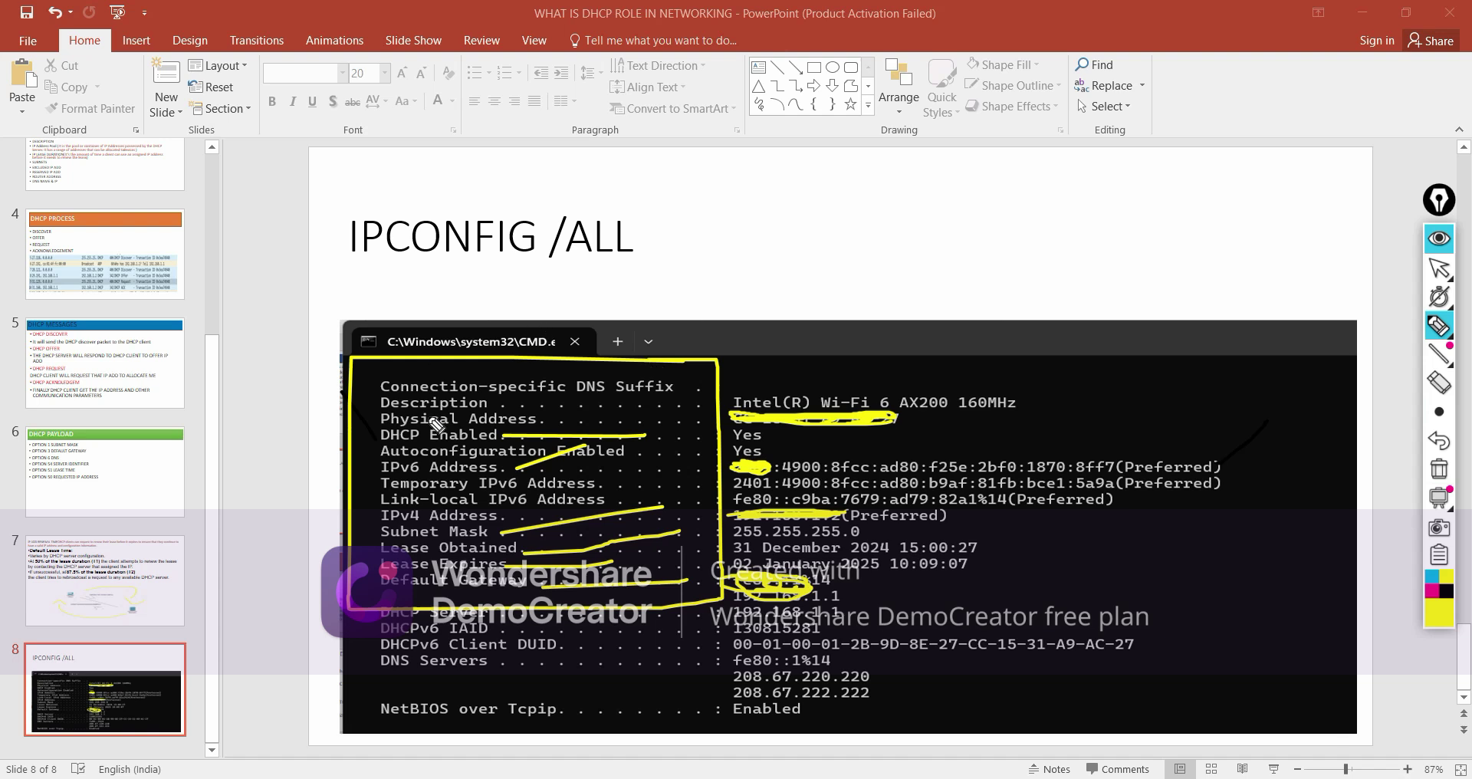
pyautogui.moveTo(355, 360)
pyautogui.mouseDown()
pyautogui.moveTo(547, 616)
pyautogui.moveTo(733, 440)
pyautogui.moveTo(681, 375)
pyautogui.moveTo(688, 584)
pyautogui.moveTo(1227, 553)
pyautogui.moveTo(1036, 382)
pyautogui.moveTo(767, 379)
pyautogui.mouseUp()
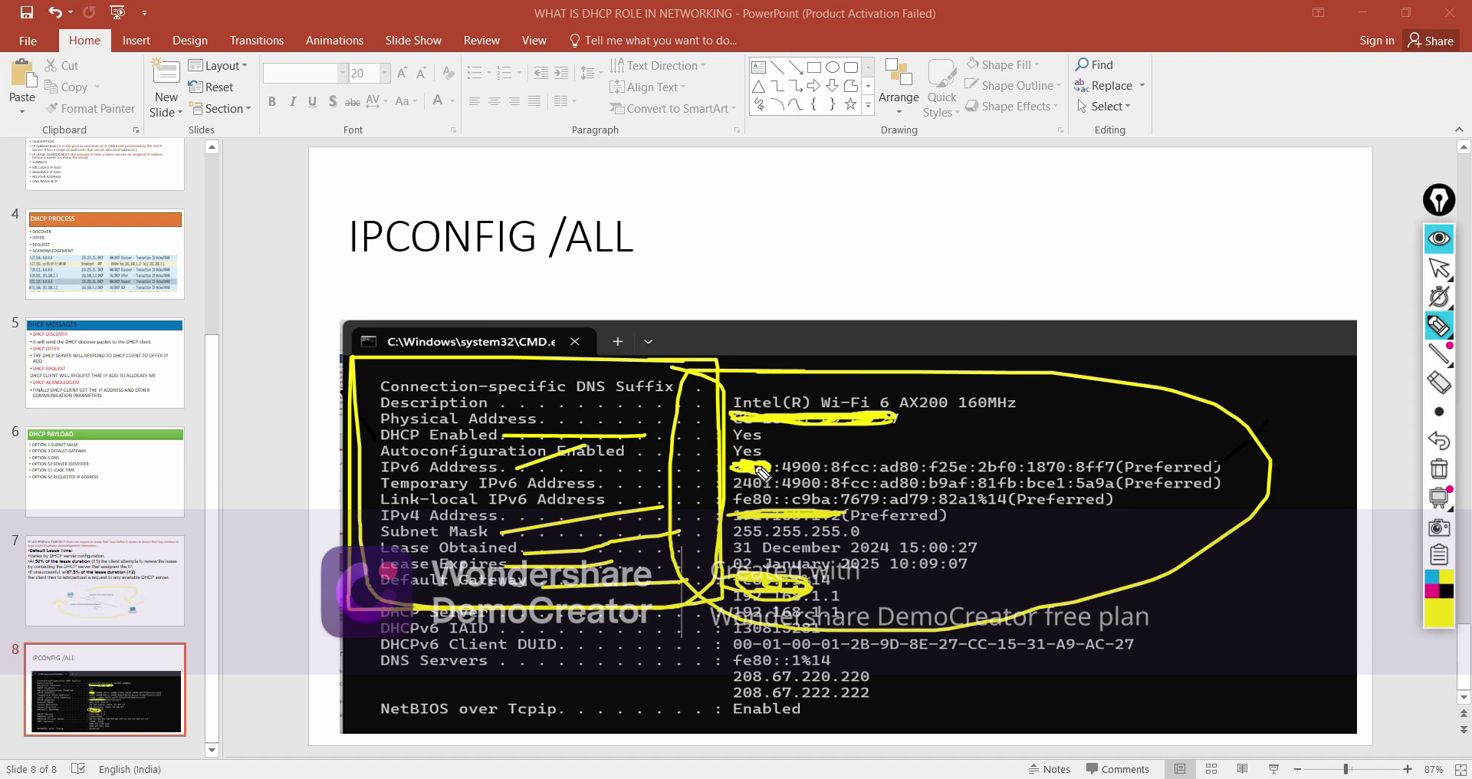
# Clear all the pen annotations from the IPCONFIG /ALL slide and stop drawing
pyautogui.moveTo(1426, 507)
pyautogui.click(1439, 471)
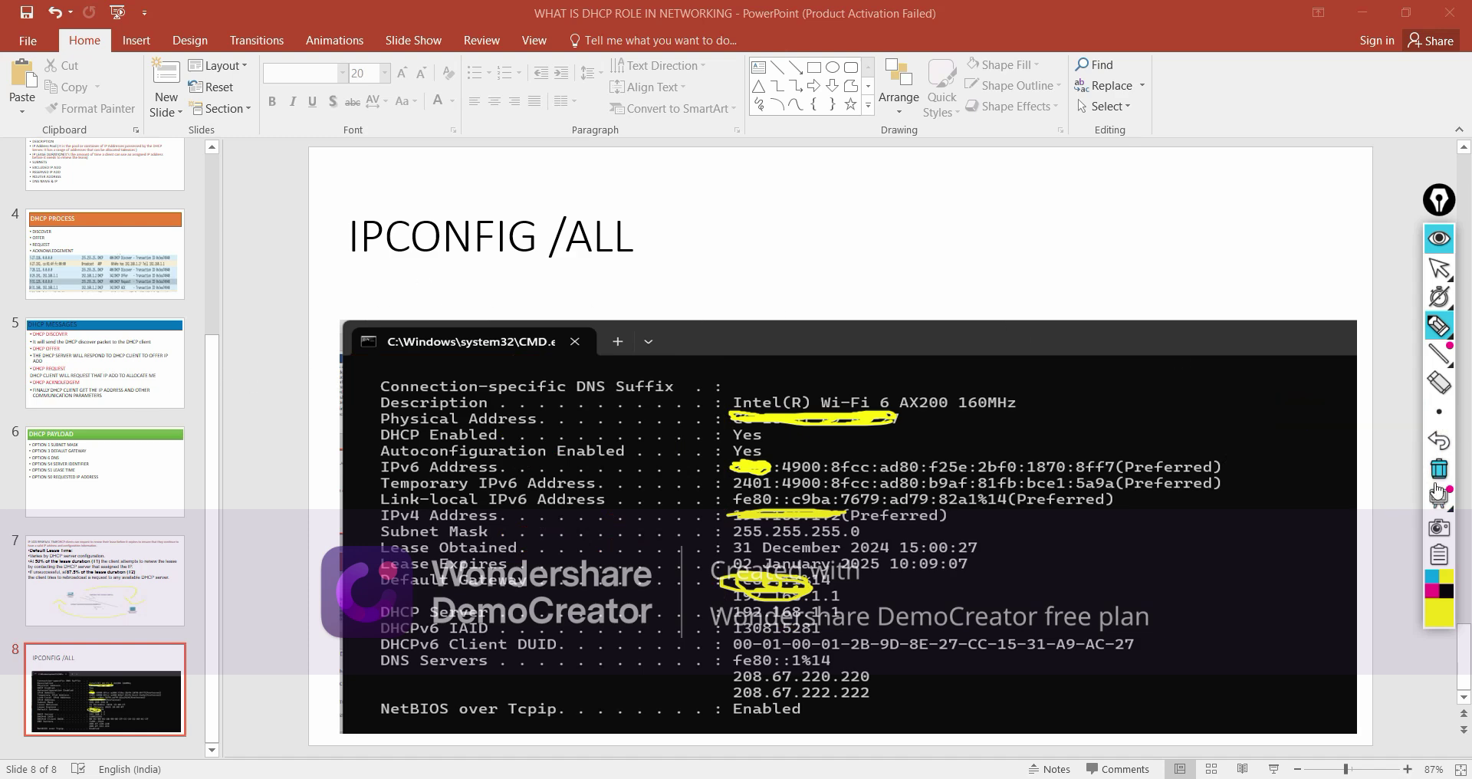
pyautogui.click(1439, 268)
# Show the WHAT IS DHCP ROLE IN NETWORKING slide and highlight the opening definition from "Dynamic Host Configuration Protocol" to "devices"
pyautogui.scroll(5, 4, 466)
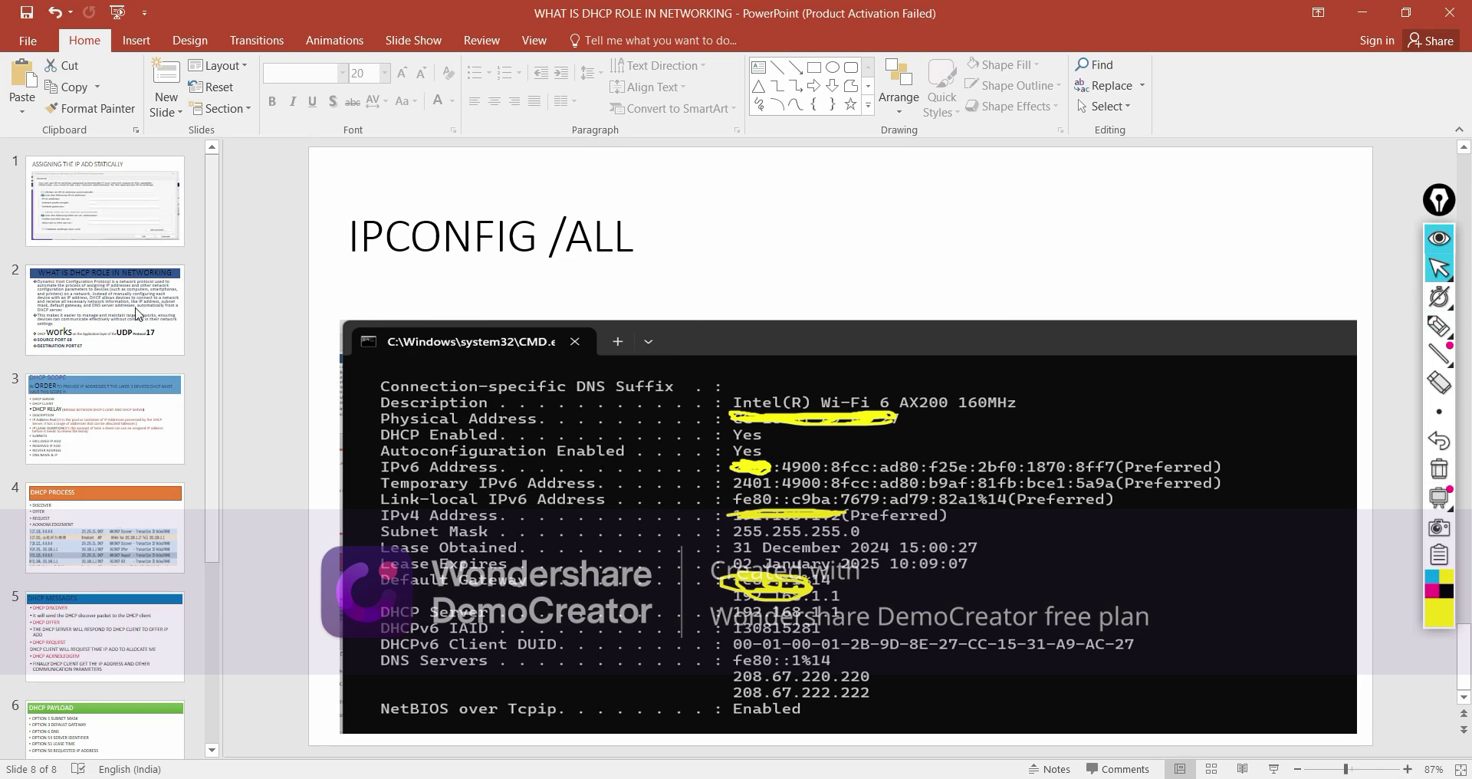
pyautogui.click(57, 270)
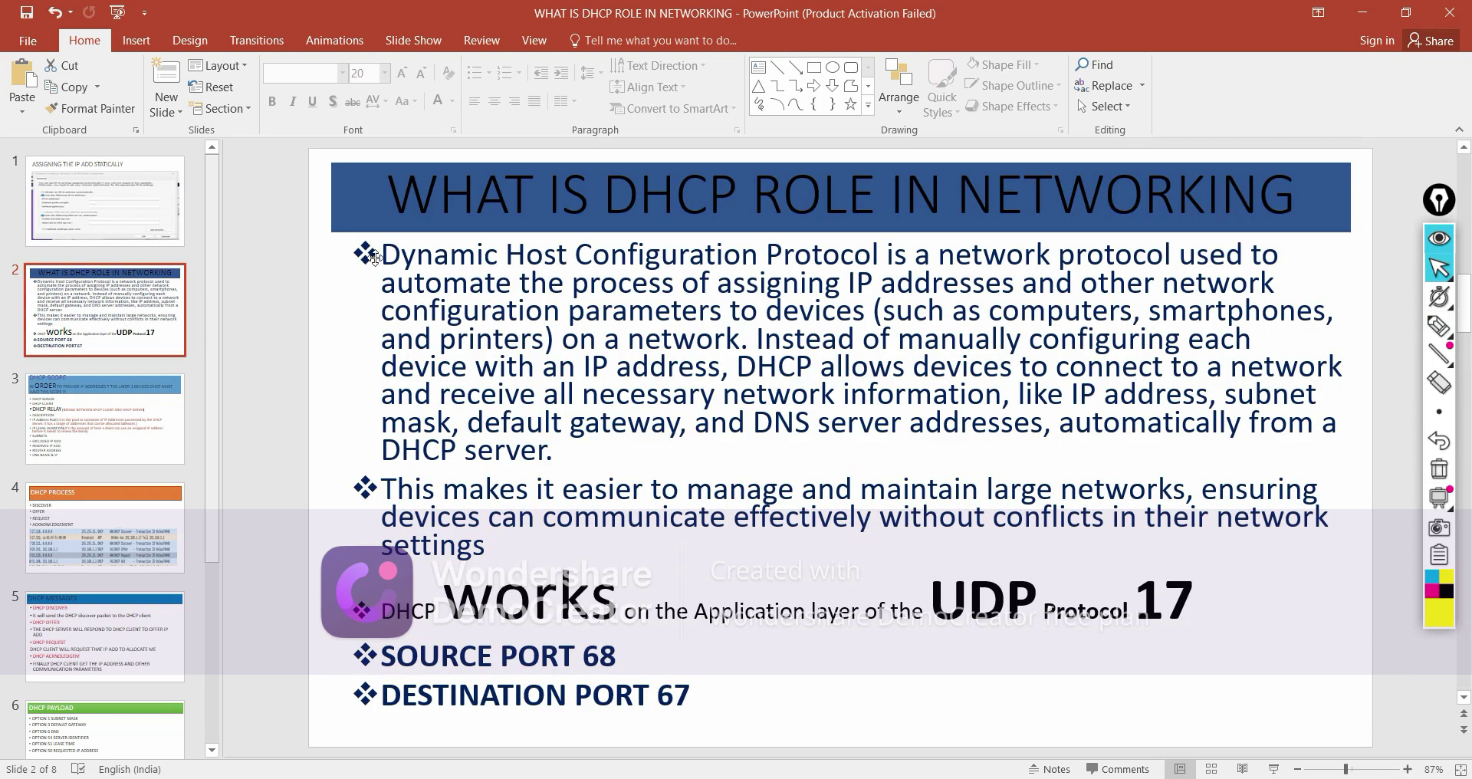
pyautogui.moveTo(394, 255); pyautogui.dragTo(856, 323)
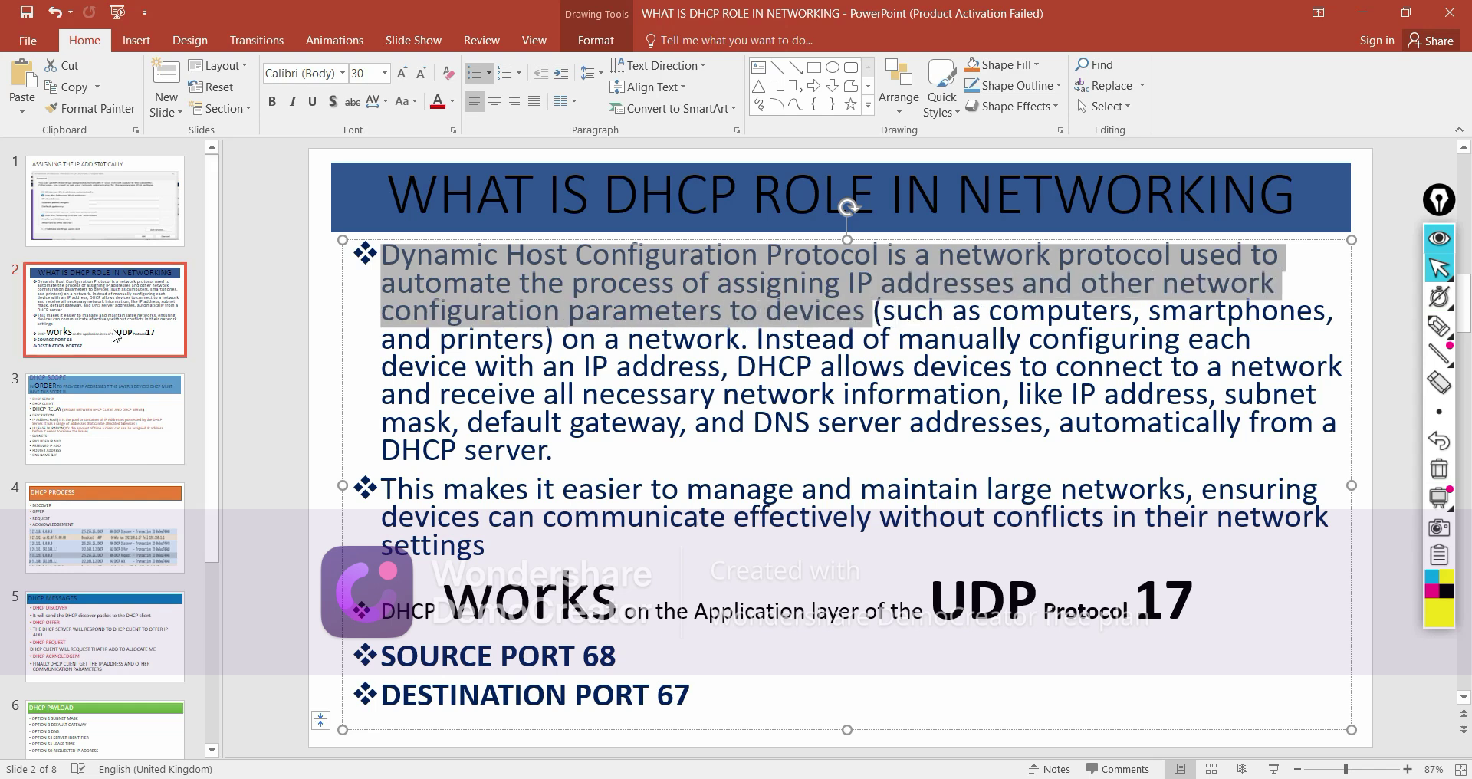
# Show the DHCP SCOPE slide and highlight its EXCLUDED IP ADD bullet
pyautogui.click(115, 338)
pyautogui.click(112, 406)
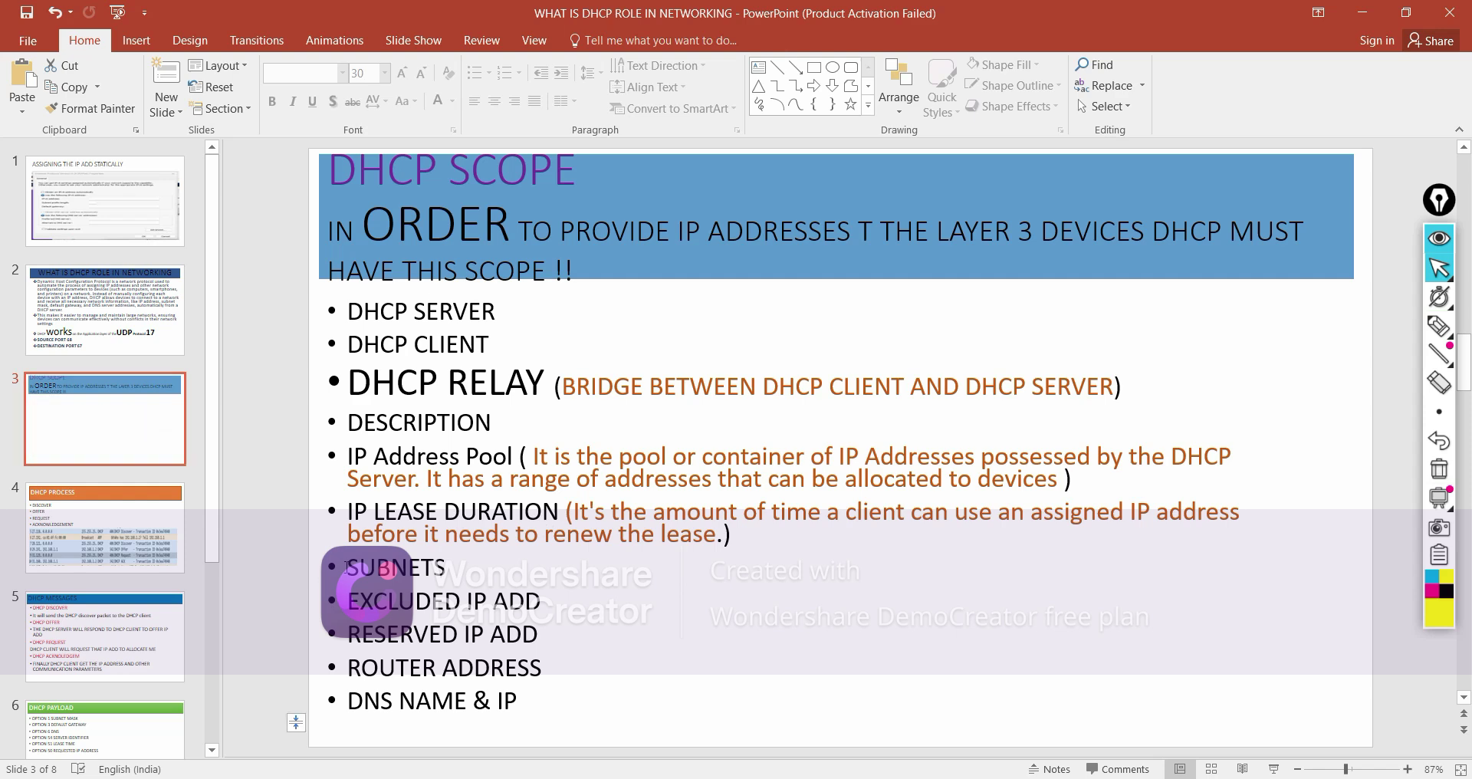
pyautogui.click(345, 601)
pyautogui.moveTo(345, 602); pyautogui.dragTo(585, 605)
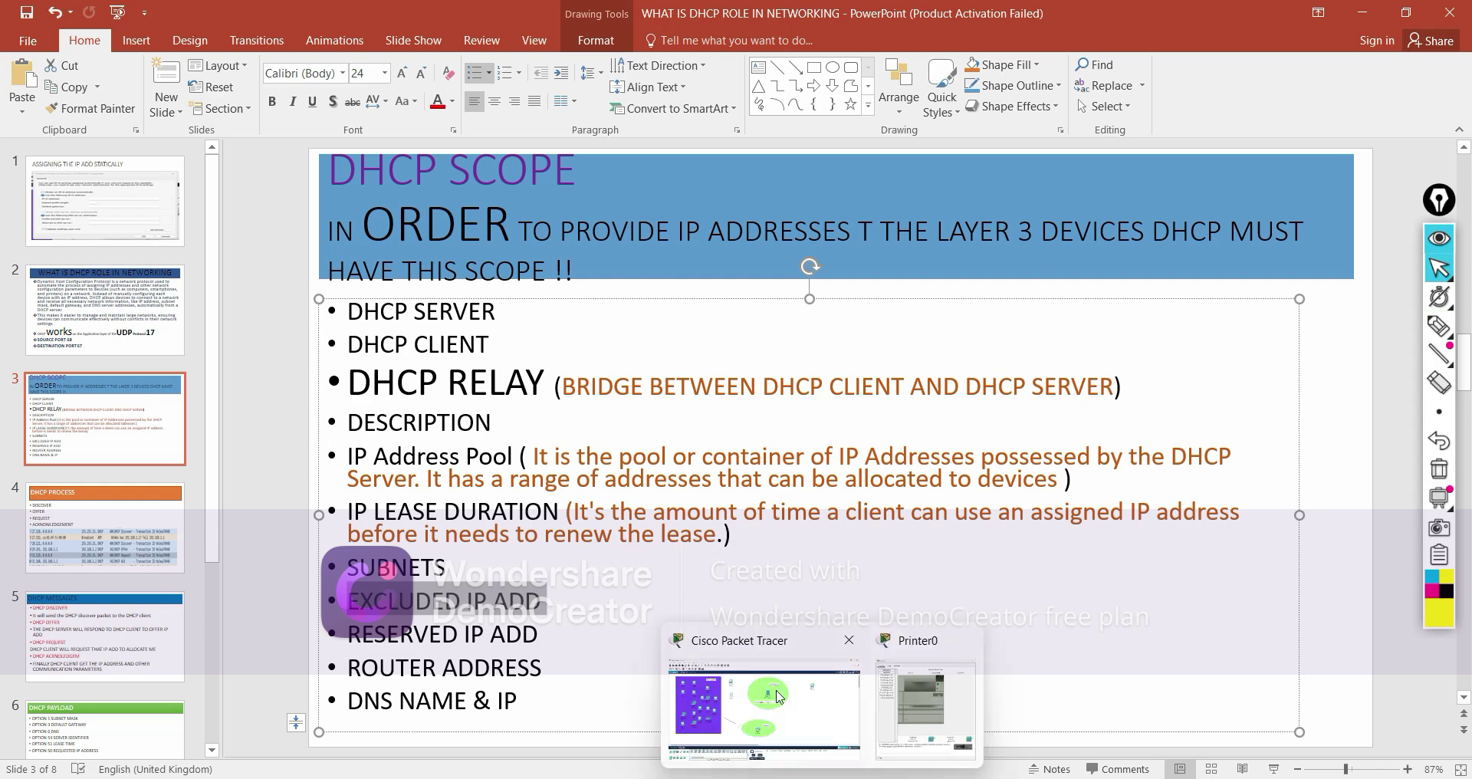
# Switch to Cisco Packet Tracer, move PC14 farther from the green ellipse, and place the dhcp server between the ellipse and PC14
pyautogui.click(777, 694)
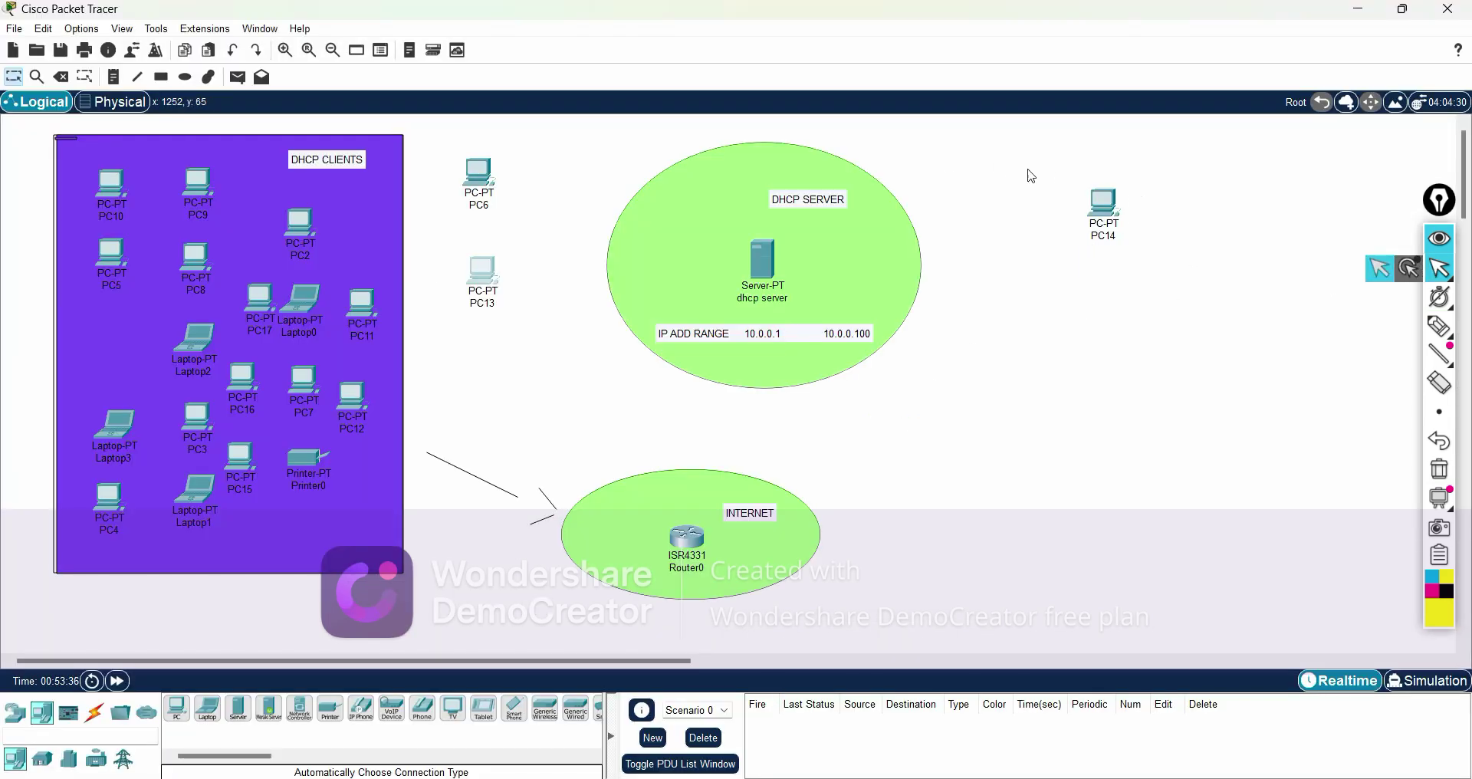
pyautogui.moveTo(1096, 217); pyautogui.dragTo(1217, 236)
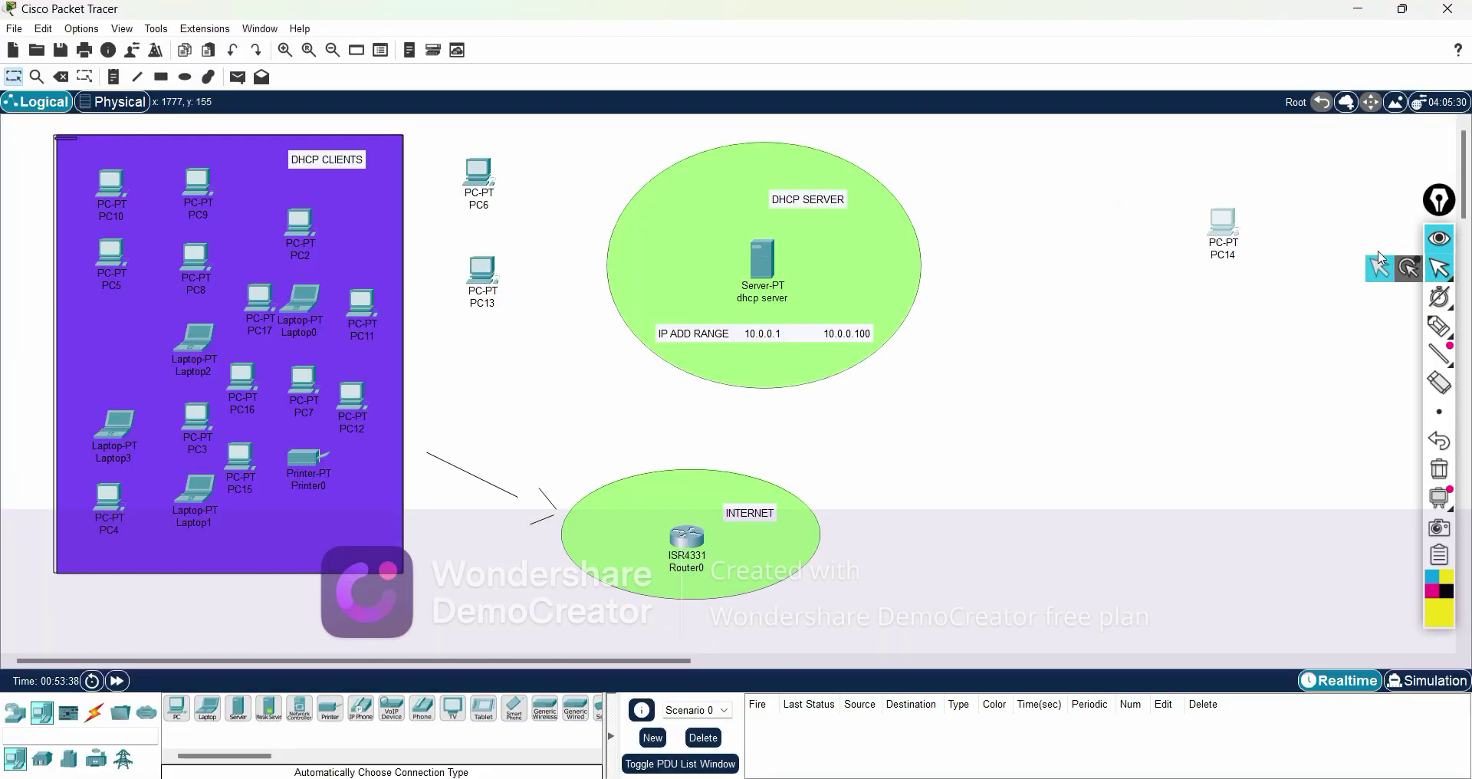
pyautogui.moveTo(761, 257); pyautogui.dragTo(1026, 239)
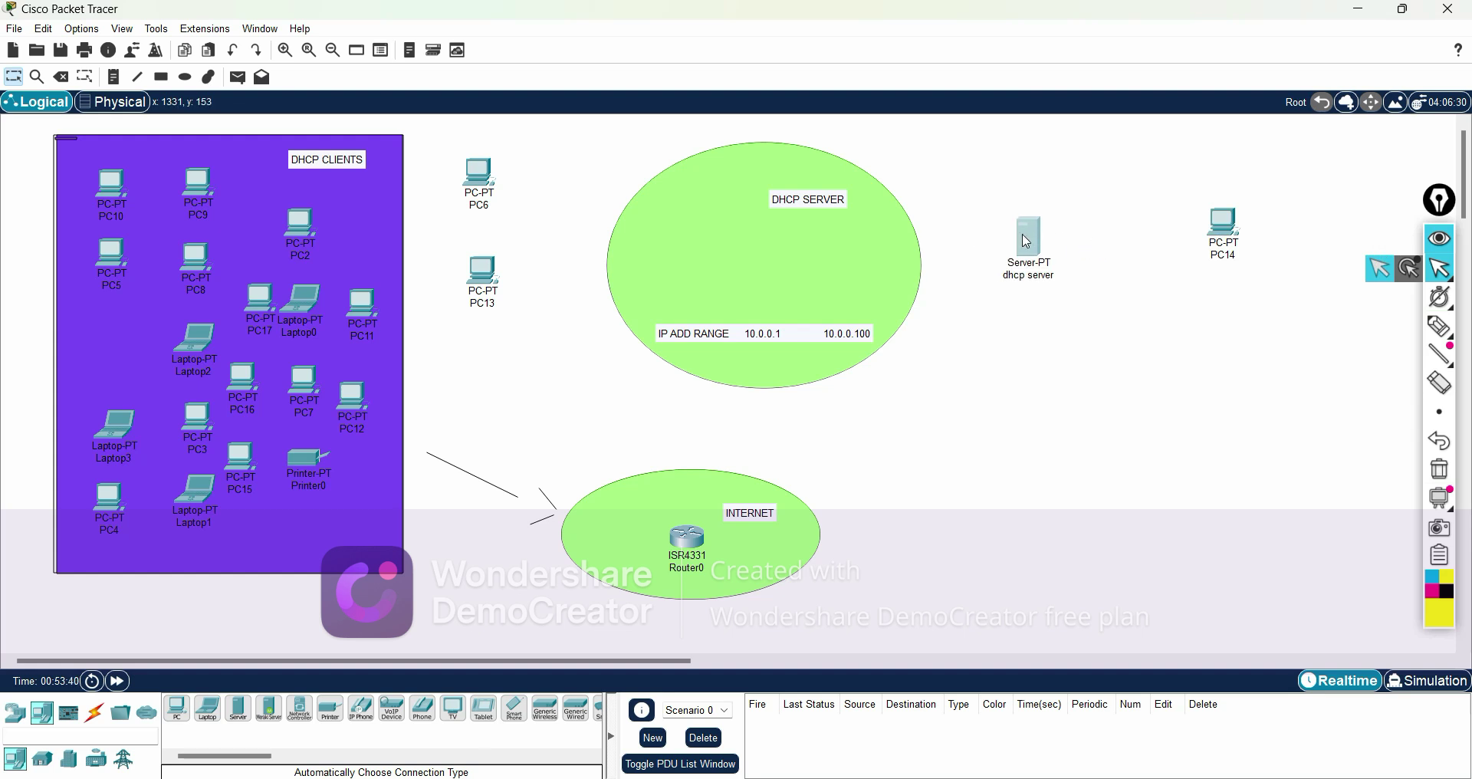
# Circle the dhcp server and PC14 in yellow and draw yellow lines beneath them to connect the two
pyautogui.click(1442, 332)
pyautogui.moveTo(1062, 198)
pyautogui.mouseDown()
pyautogui.moveTo(1097, 210)
pyautogui.moveTo(972, 209)
pyautogui.moveTo(1120, 311)
pyautogui.moveTo(1197, 284)
pyautogui.mouseUp()
pyautogui.moveTo(1226, 181)
pyautogui.mouseDown()
pyautogui.moveTo(1203, 281)
pyautogui.moveTo(1266, 182)
pyautogui.moveTo(1228, 182)
pyautogui.mouseUp()
# Write the address 10.0.0.1 in black below PC14
pyautogui.click(1447, 591)
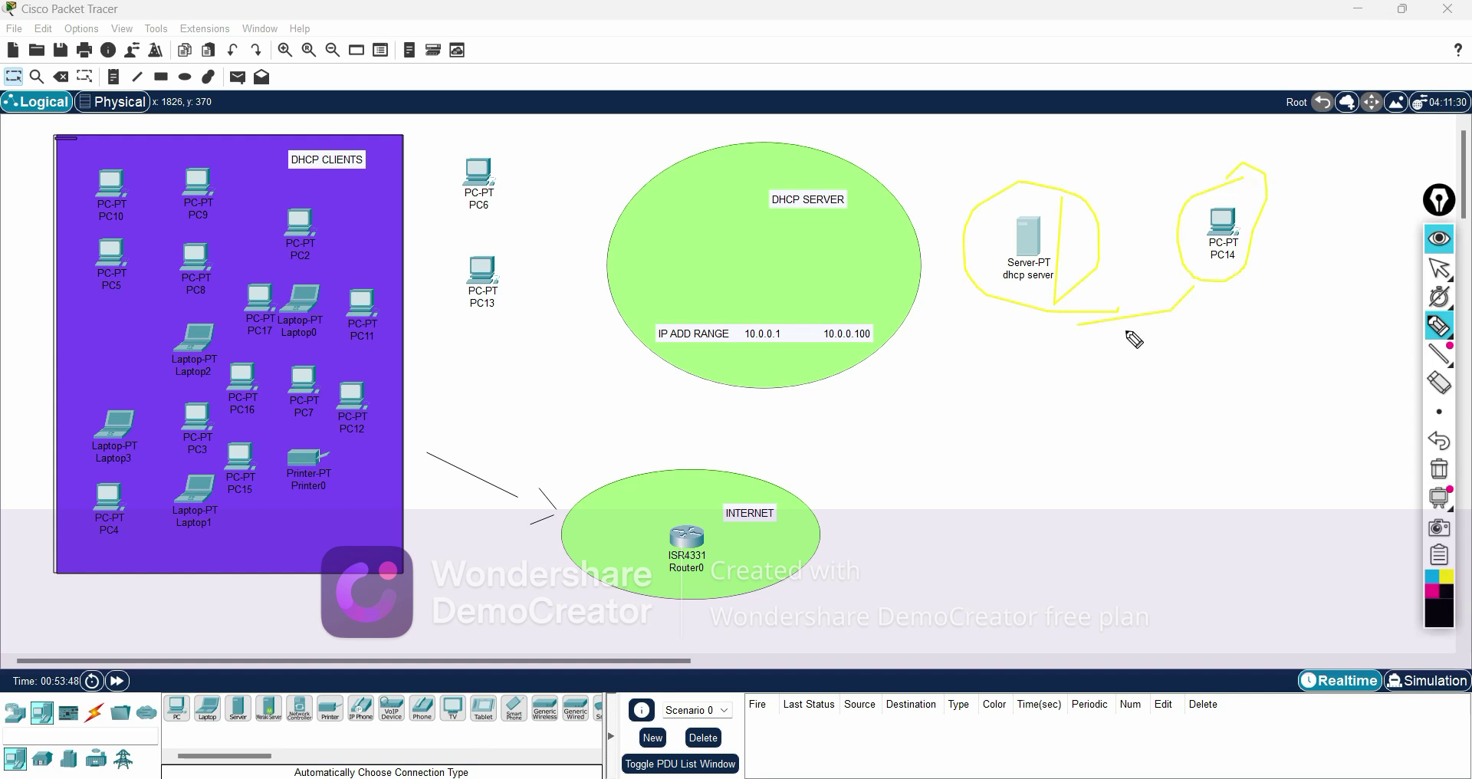
pyautogui.moveTo(1143, 354)
pyautogui.mouseDown()
pyautogui.moveTo(1143, 397)
pyautogui.moveTo(1171, 383)
pyautogui.mouseUp()
pyautogui.click(1196, 365)
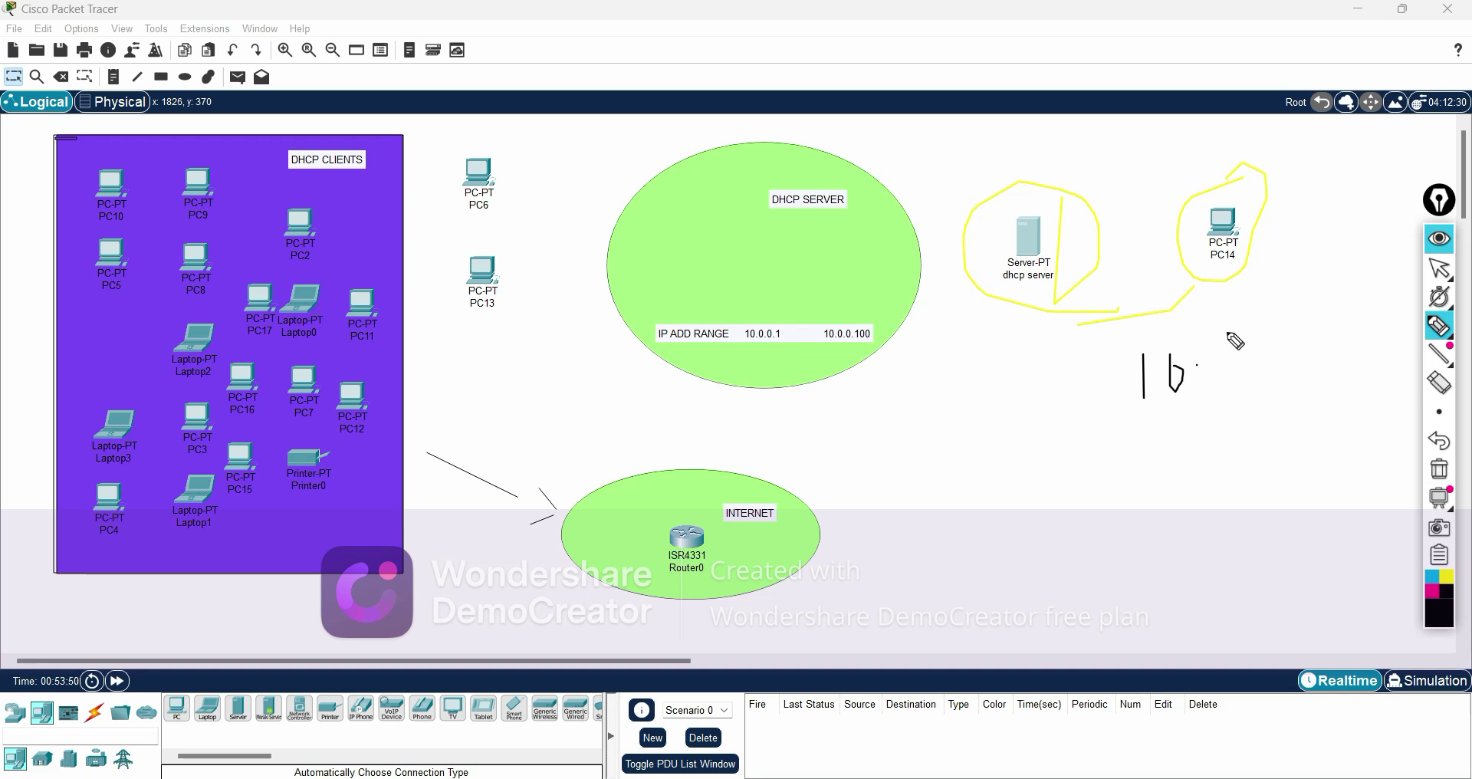
pyautogui.moveTo(1232, 336)
pyautogui.mouseDown()
pyautogui.moveTo(1286, 318)
pyautogui.moveTo(1334, 349)
pyautogui.mouseUp()
pyautogui.click(1267, 343)
pyautogui.click(1317, 331)
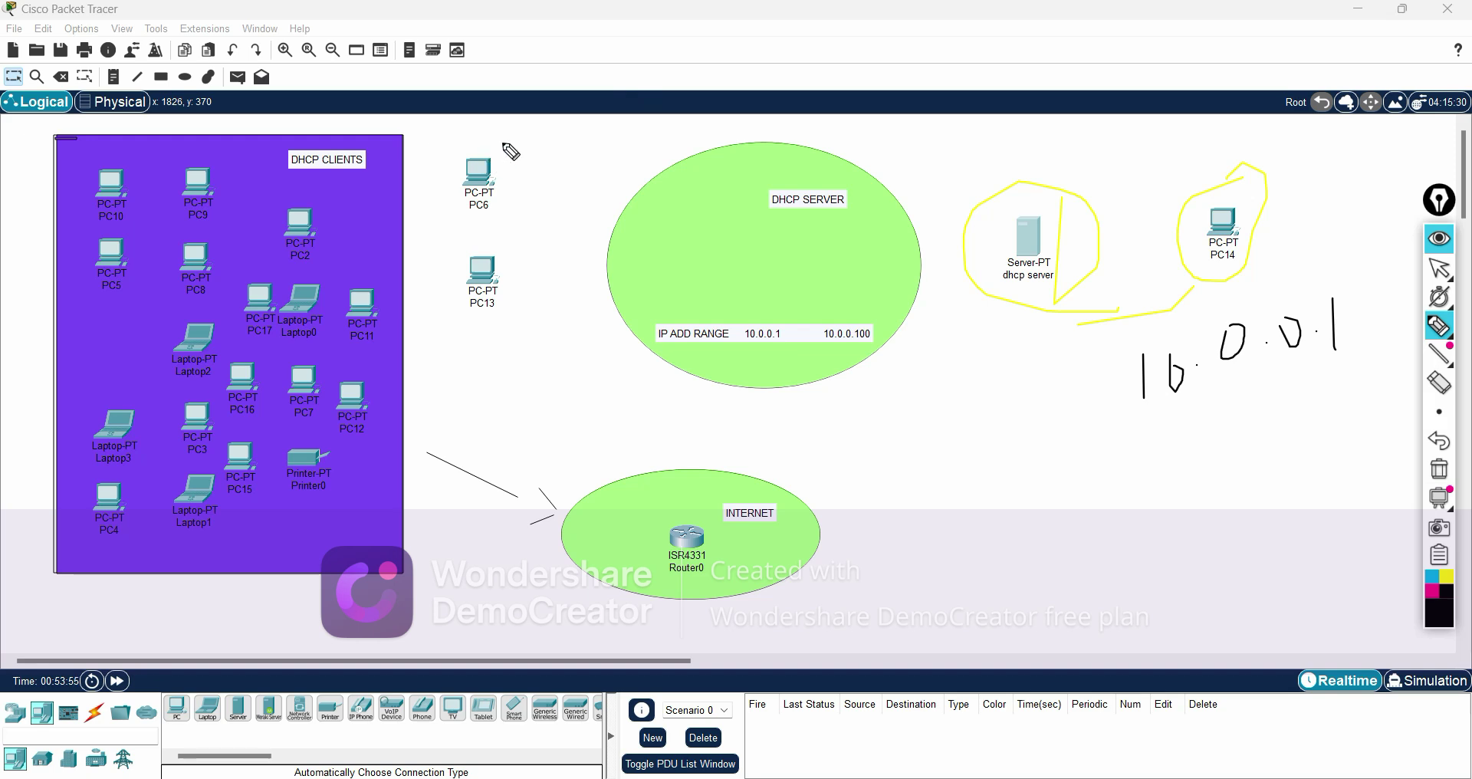
# Circle PC6 in black, loop repeatedly around the handwritten 10.0.0.1, and draw a black link from the address to PC14
pyautogui.moveTo(504, 142)
pyautogui.mouseDown()
pyautogui.moveTo(451, 142)
pyautogui.moveTo(424, 189)
pyautogui.moveTo(490, 232)
pyautogui.moveTo(536, 222)
pyautogui.moveTo(542, 184)
pyautogui.moveTo(500, 142)
pyautogui.mouseUp()
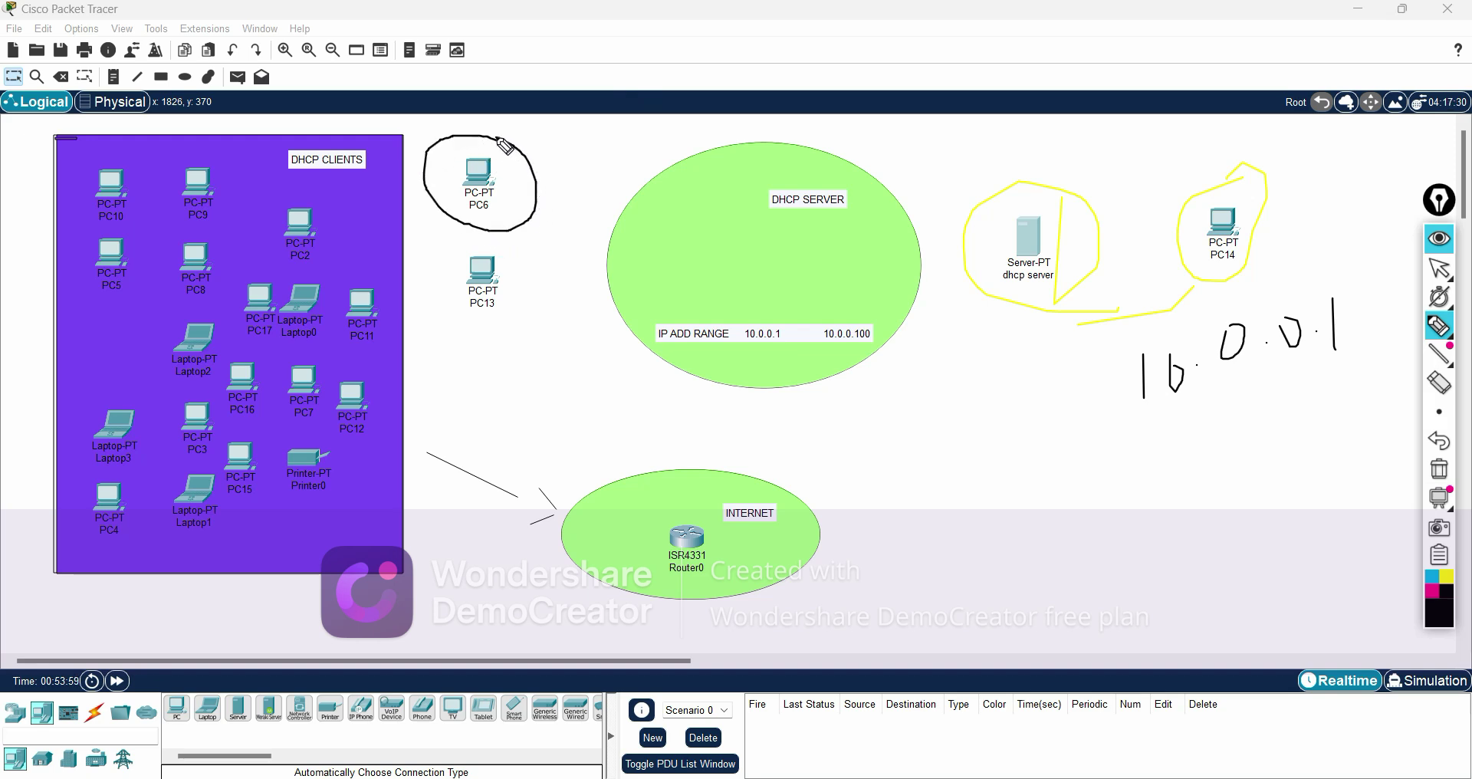
pyautogui.moveTo(1346, 267)
pyautogui.mouseDown()
pyautogui.moveTo(1219, 296)
pyautogui.moveTo(1125, 422)
pyautogui.mouseUp()
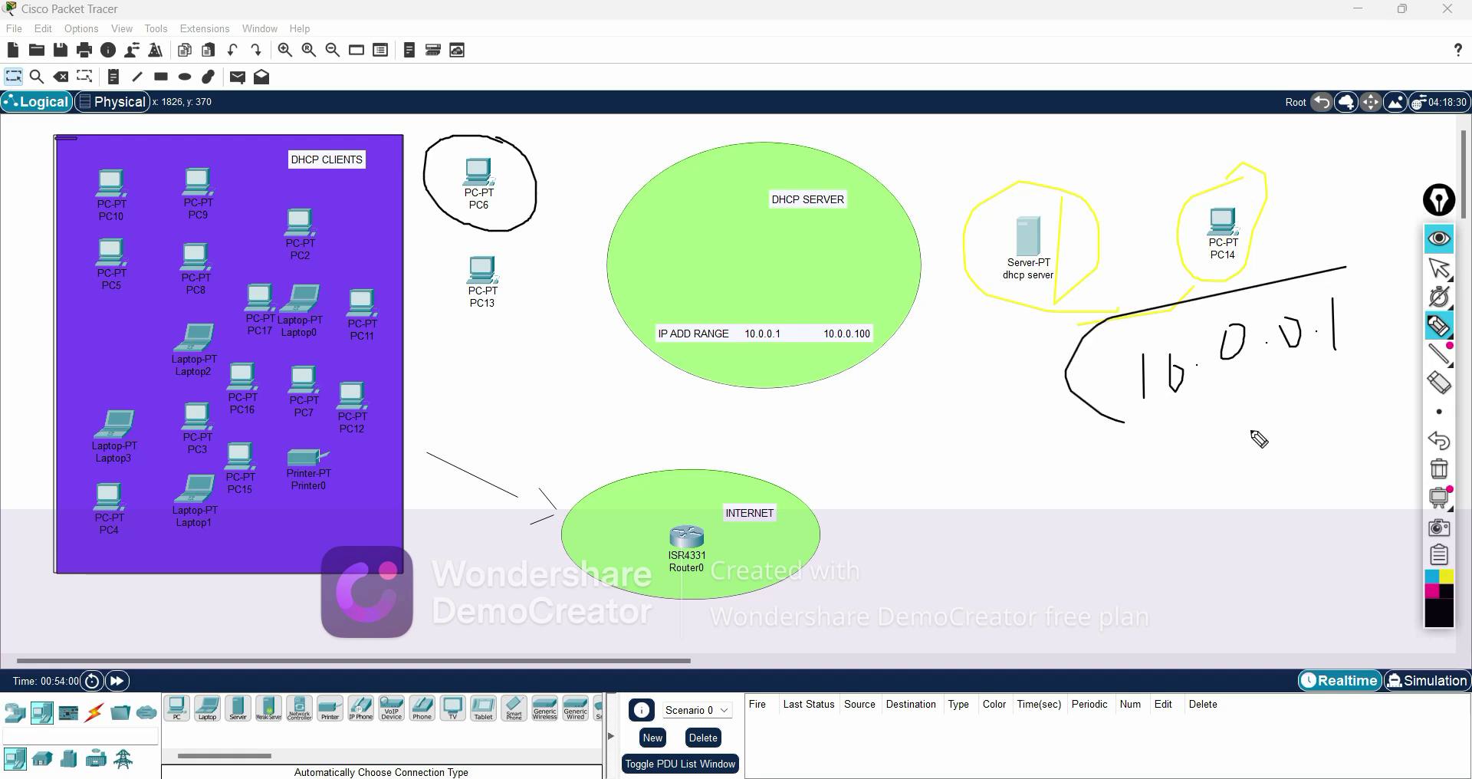
pyautogui.moveTo(1259, 439)
pyautogui.mouseDown()
pyautogui.moveTo(1372, 293)
pyautogui.moveTo(1327, 282)
pyautogui.mouseUp()
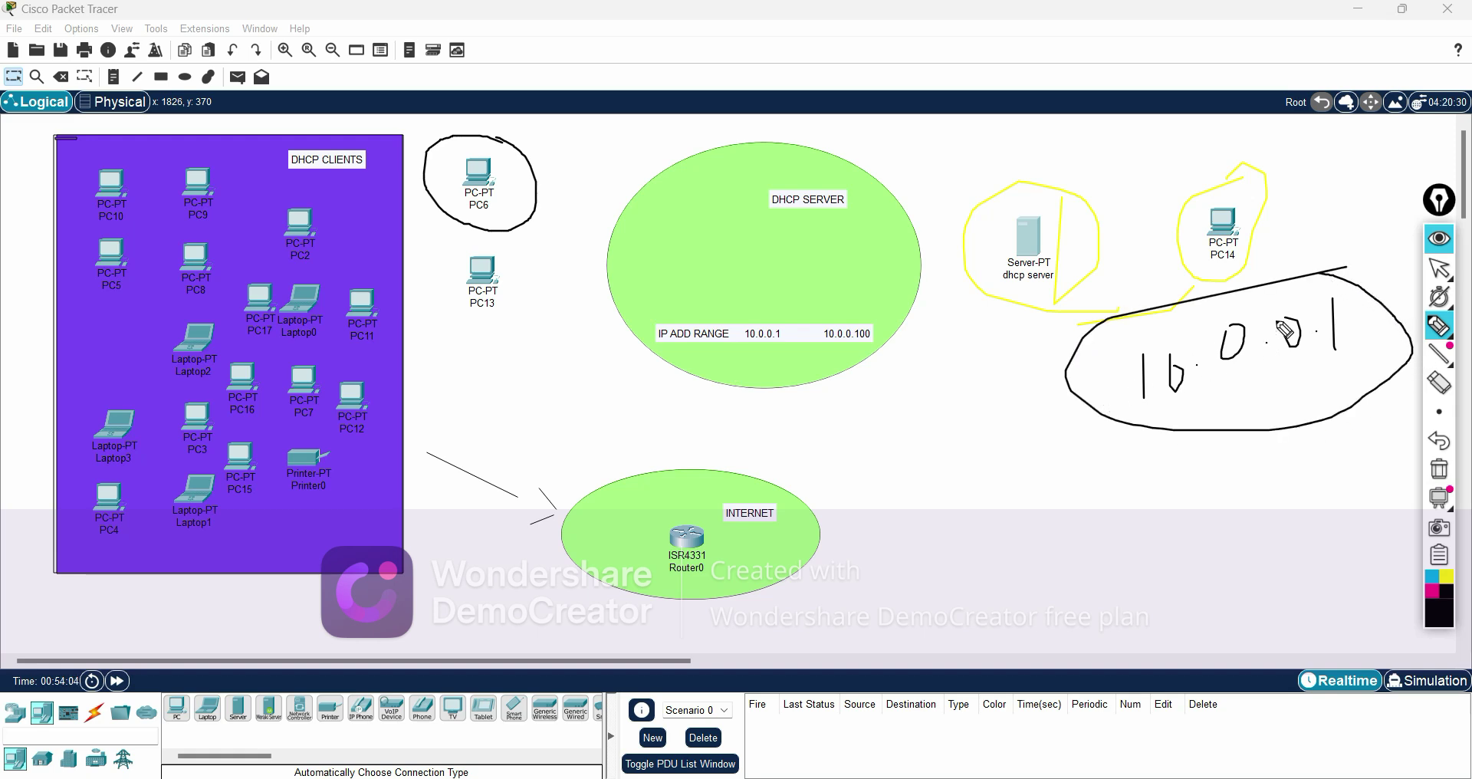
pyautogui.moveTo(1346, 266)
pyautogui.mouseDown()
pyautogui.moveTo(1336, 428)
pyautogui.moveTo(1296, 293)
pyautogui.mouseUp()
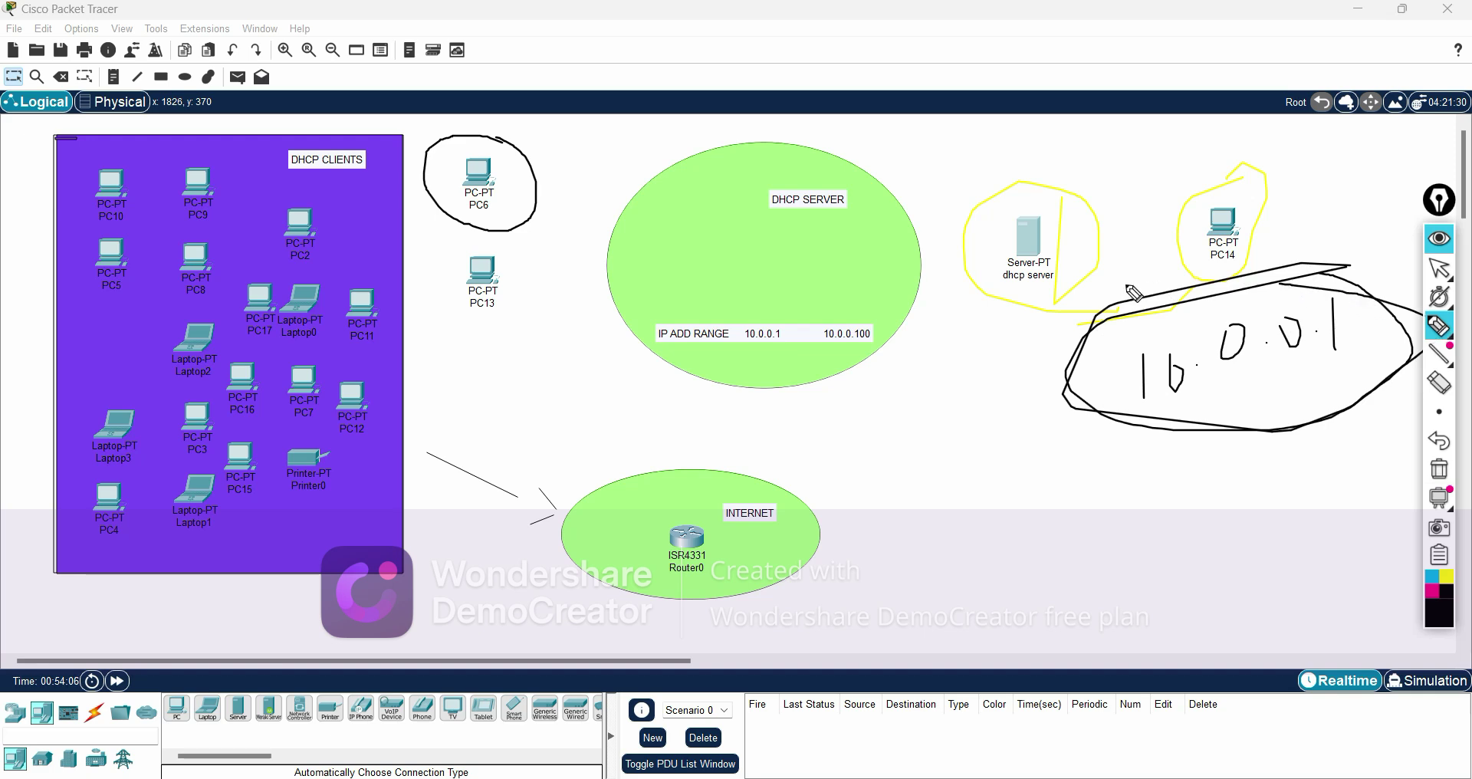
pyautogui.moveTo(1131, 323)
pyautogui.mouseDown()
pyautogui.moveTo(1144, 246)
pyautogui.moveTo(1134, 254)
pyautogui.moveTo(1188, 261)
pyautogui.moveTo(1190, 279)
pyautogui.moveTo(1313, 280)
pyautogui.moveTo(1097, 449)
pyautogui.moveTo(1444, 313)
pyautogui.moveTo(1193, 294)
pyautogui.mouseUp()
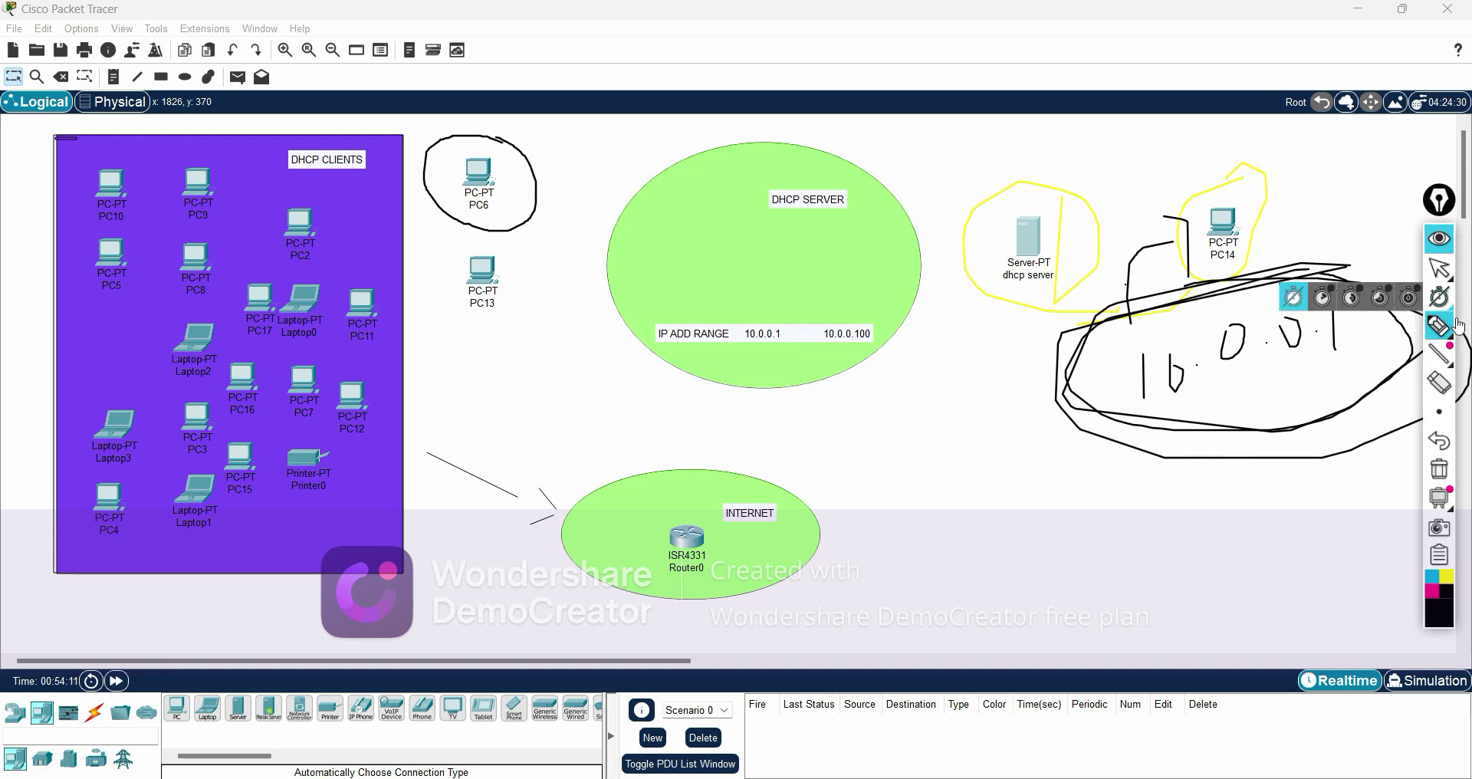
# Clear all the annotations from the network topology and stop drawing
pyautogui.click(1439, 469)
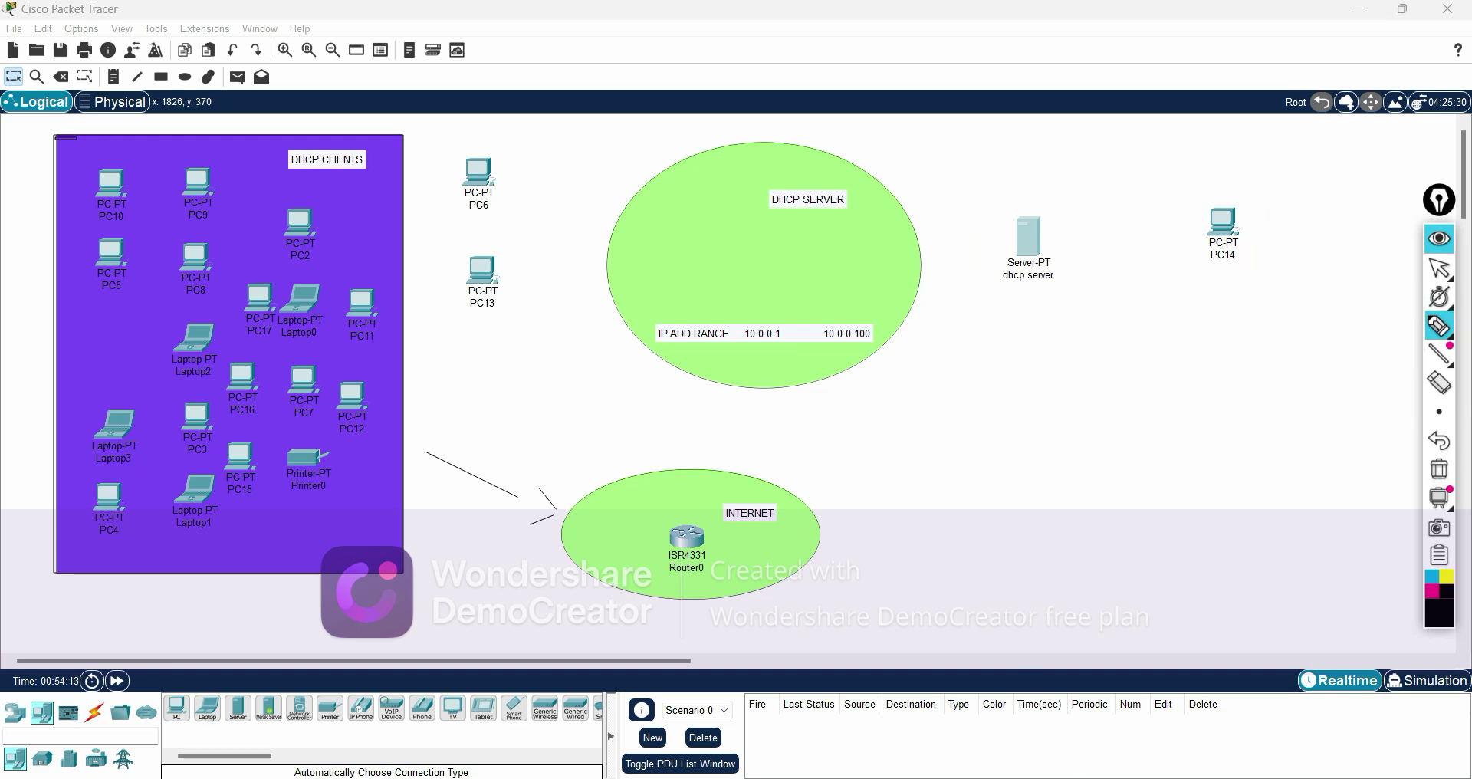
pyautogui.click(1439, 267)
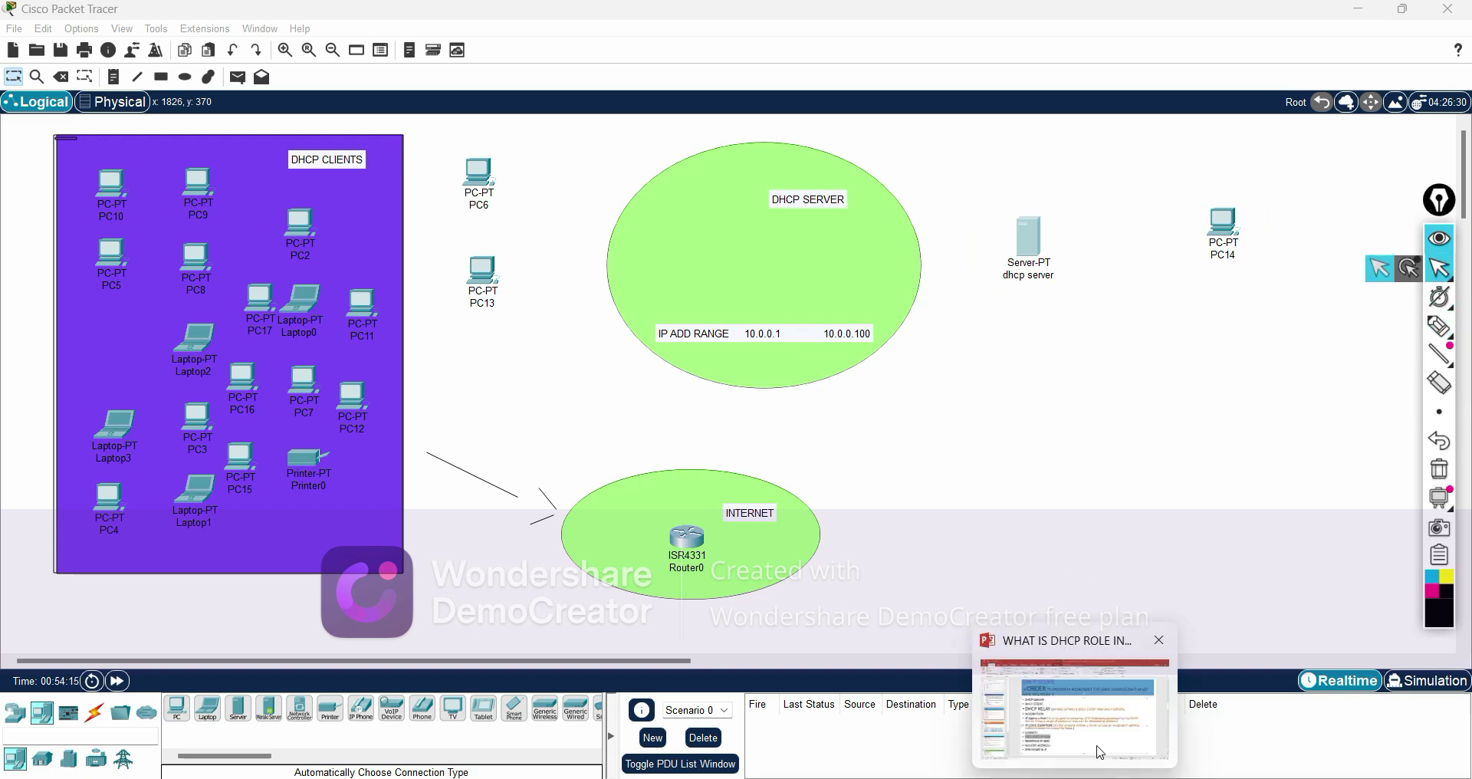
# Switch to PowerPoint and highlight the RESERVED IP ADD and ROUTER ADDRESS bullets in turn on the DHCP SCOPE slide
pyautogui.click(1100, 752)
pyautogui.moveTo(554, 630); pyautogui.dragTo(416, 638)
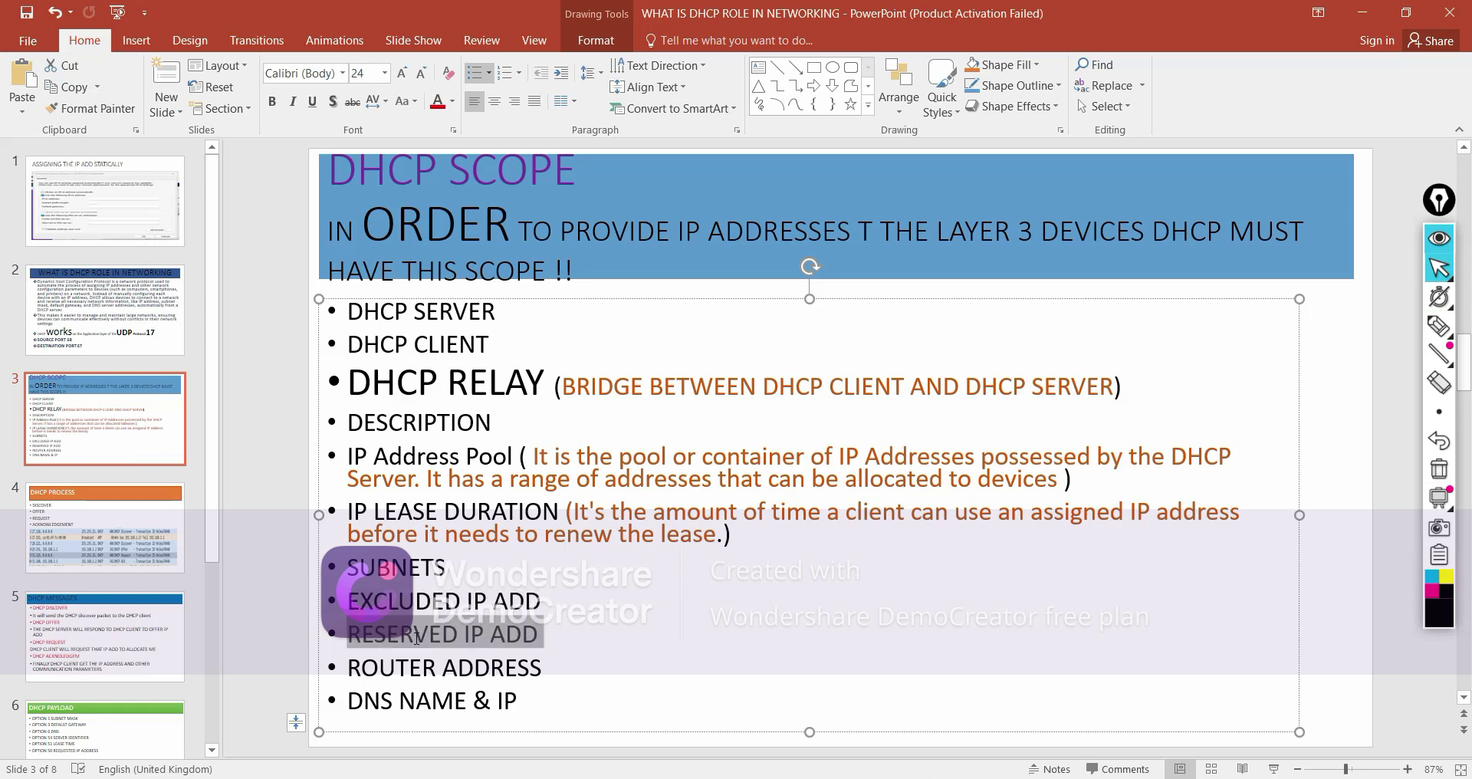
pyautogui.moveTo(556, 669); pyautogui.dragTo(349, 669)
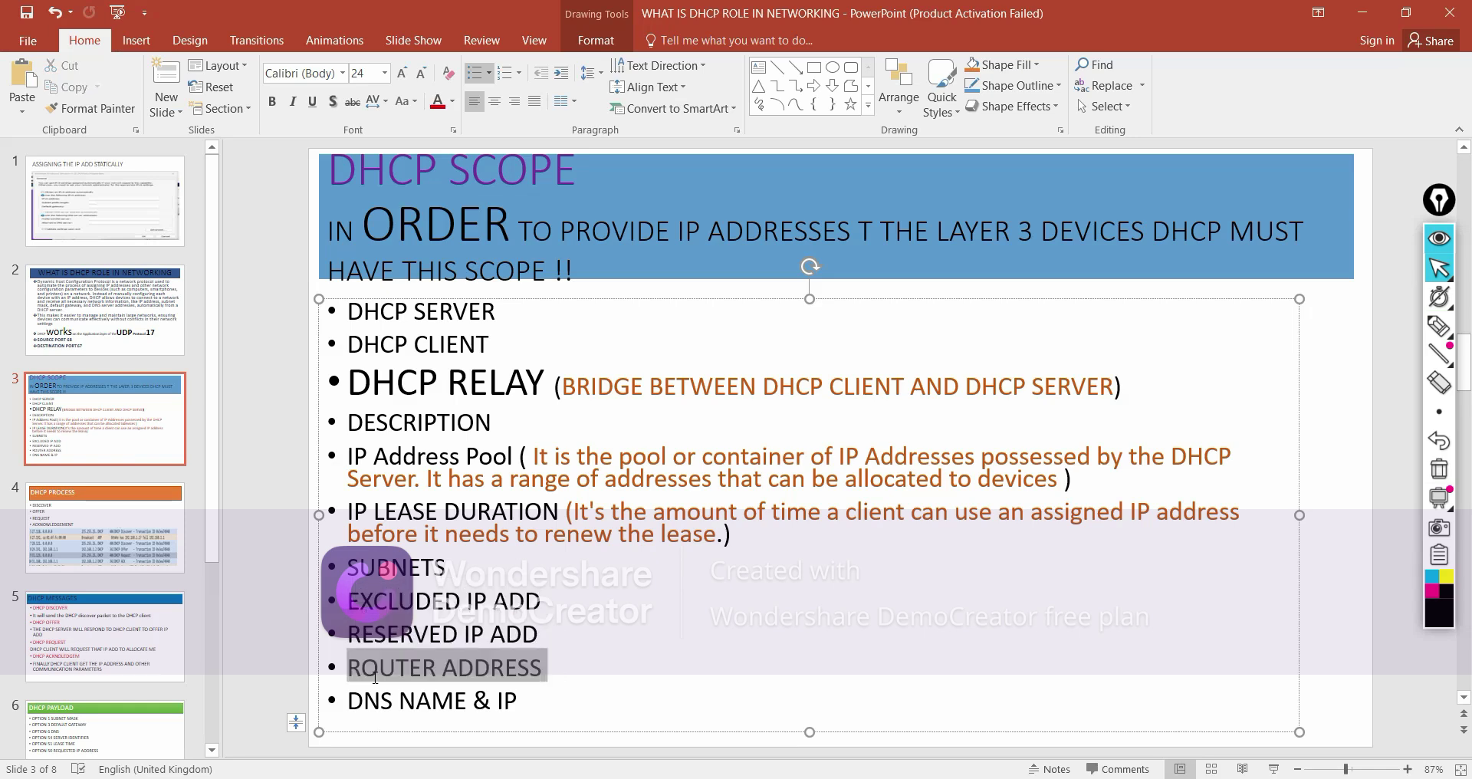
# Highlight the DNS NAME & IP bullet on the DHCP SCOPE slide and go back to the WHAT IS DHCP ROLE IN NETWORKING slide
pyautogui.moveTo(520, 703); pyautogui.dragTo(328, 699)
pyautogui.scroll(-3, 112, 643)
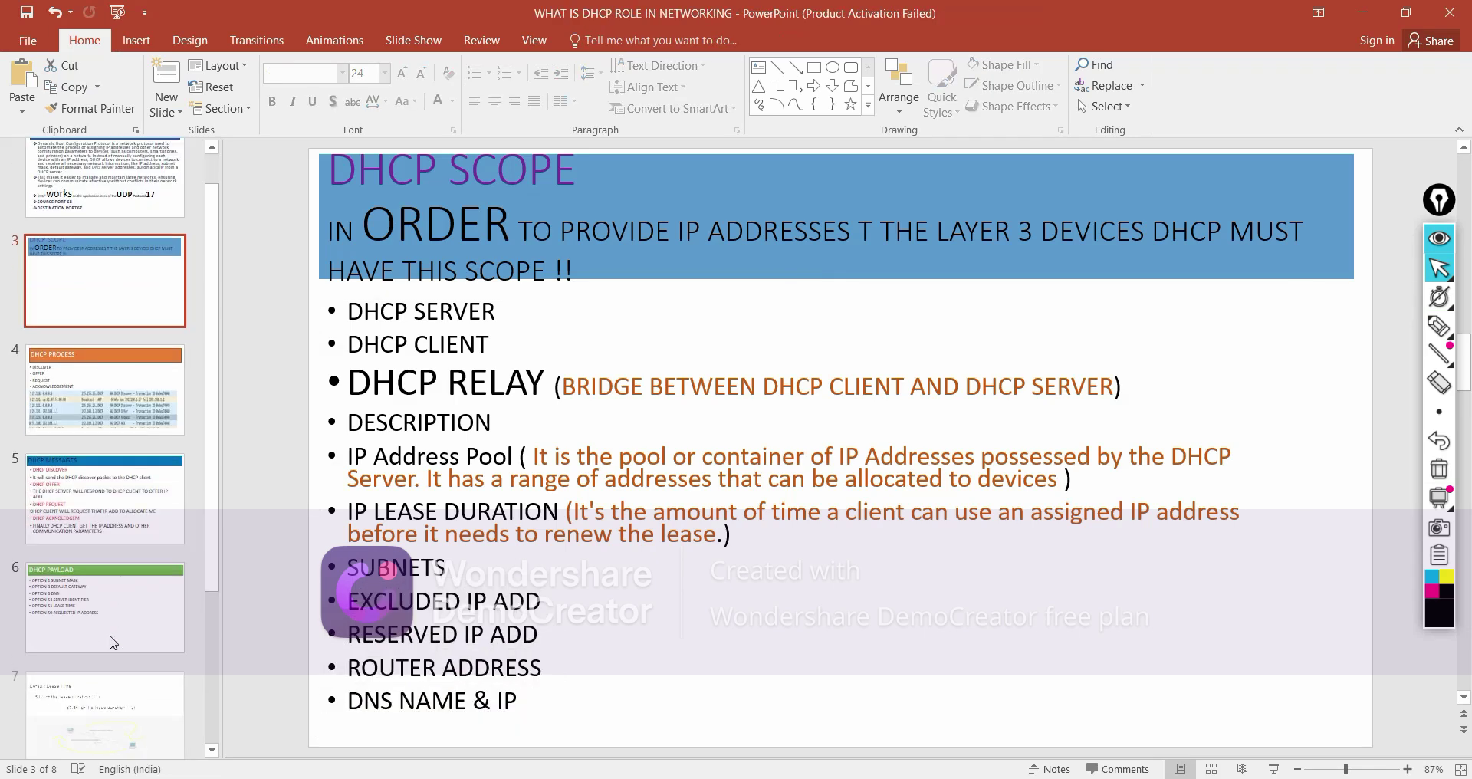
pyautogui.click(161, 471)
pyautogui.click(115, 335)
pyautogui.click(110, 188)
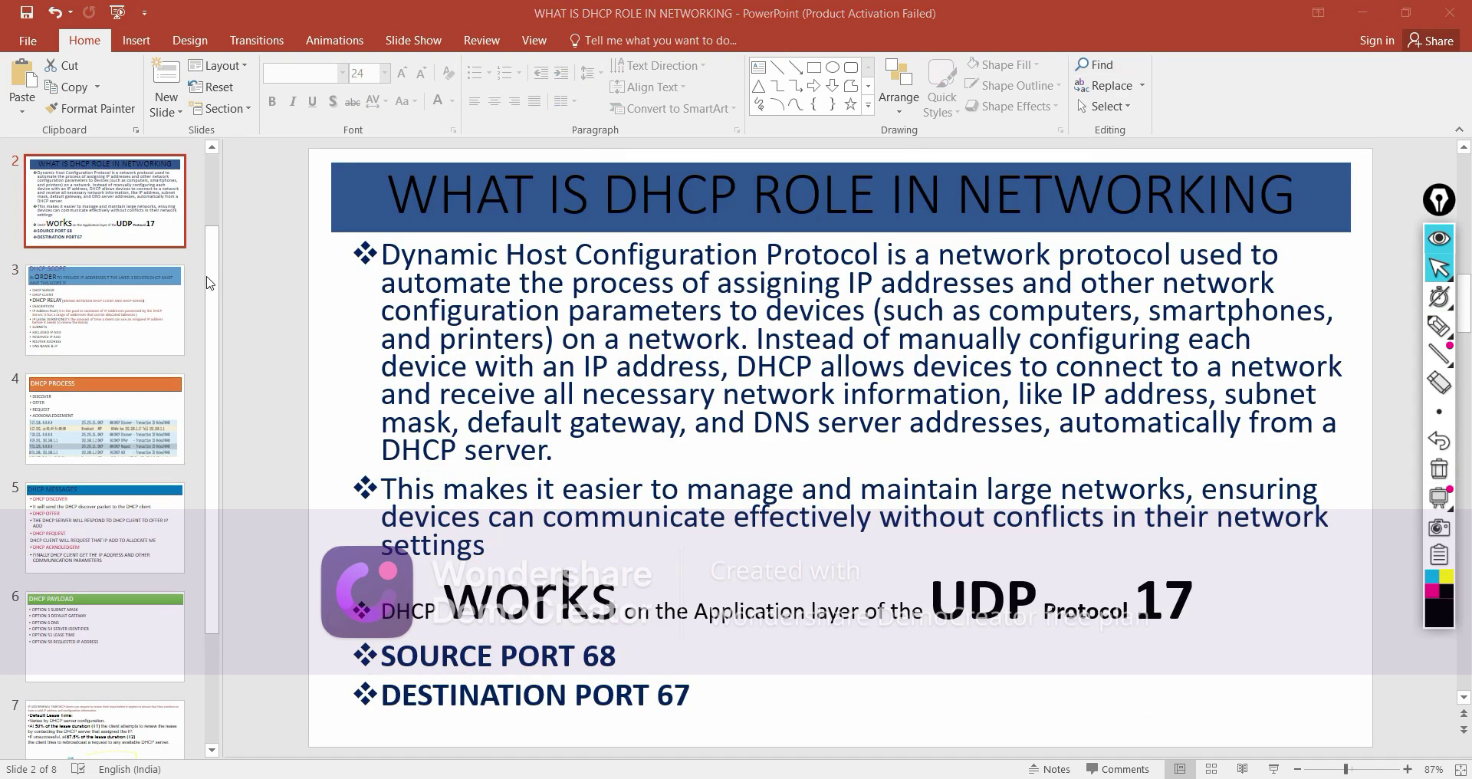
pyautogui.moveTo(215, 248); pyautogui.dragTo(227, 180)
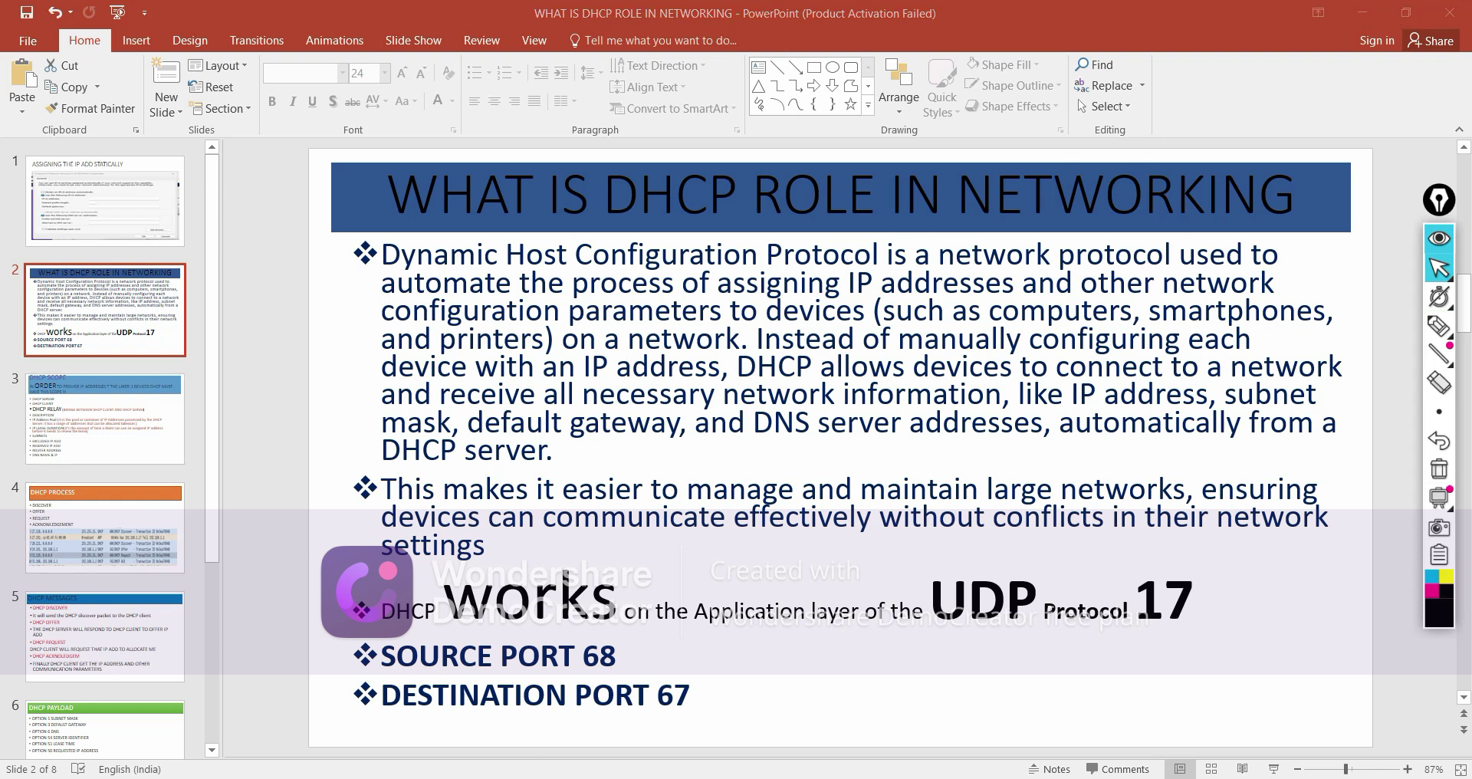
# Open the Windows network connections and bring up the WiFi adapter's Internet Protocol Version 6 (TCP/IPv6) properties
pyautogui.press('super')
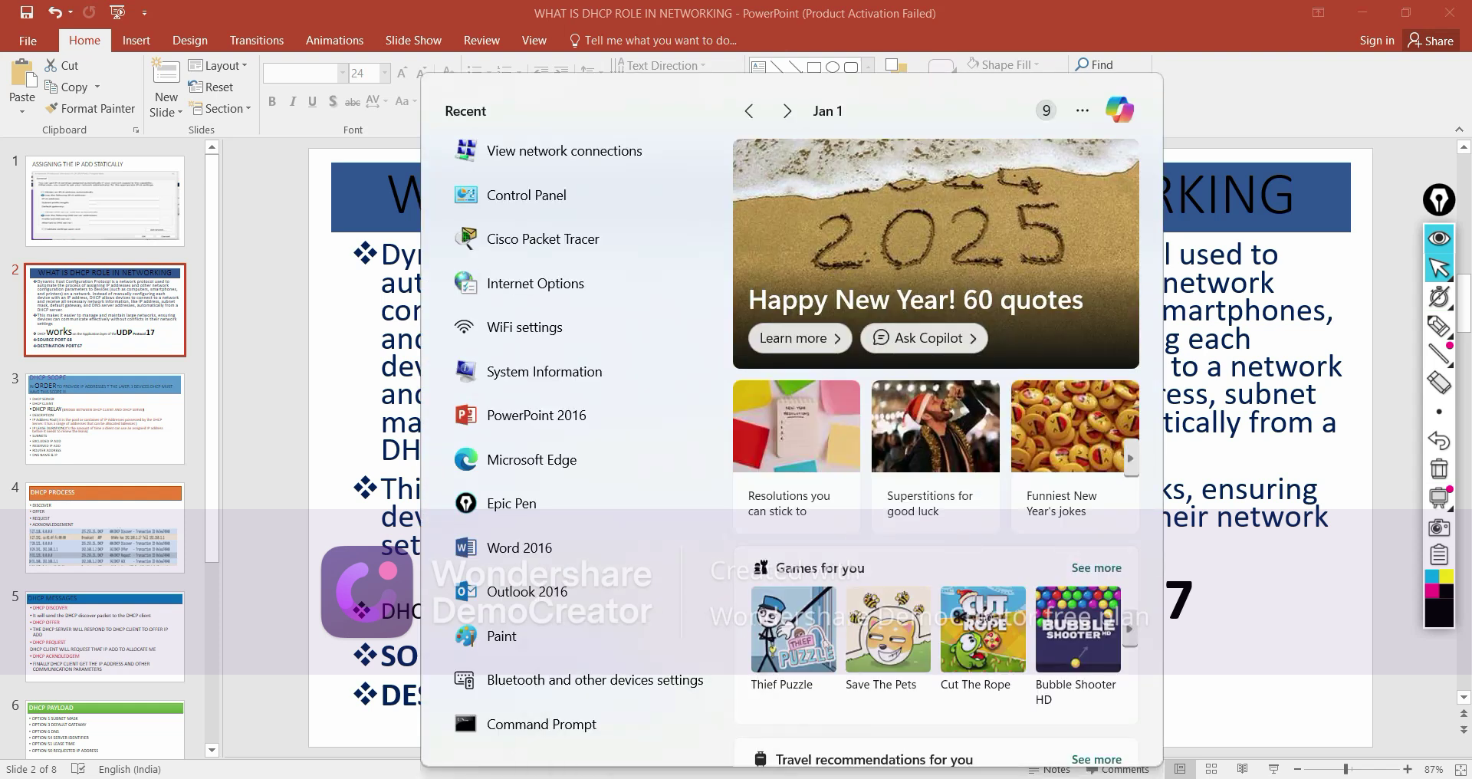
pyautogui.write('netw')
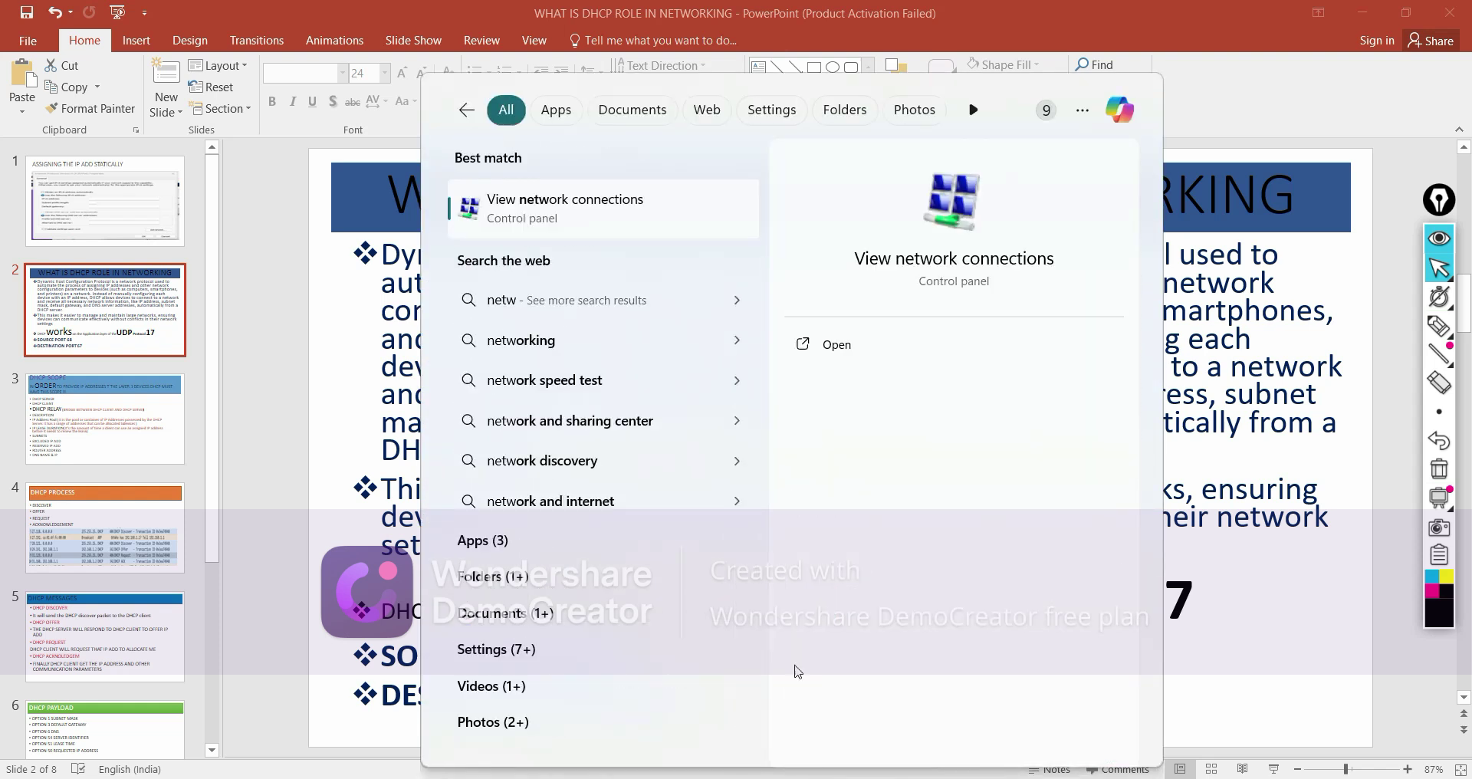
pyautogui.click(877, 342)
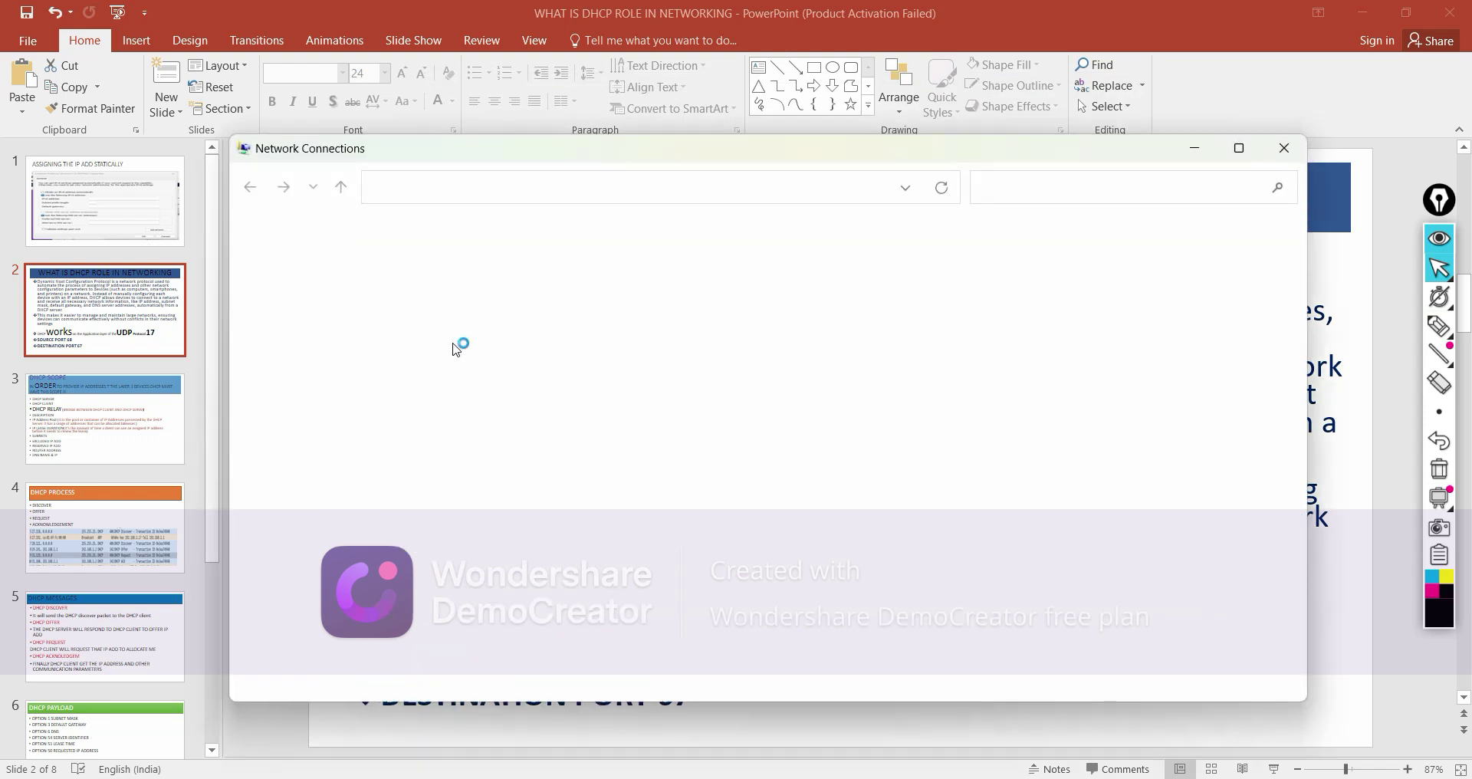
pyautogui.click(558, 300)
pyautogui.rightClick(569, 280)
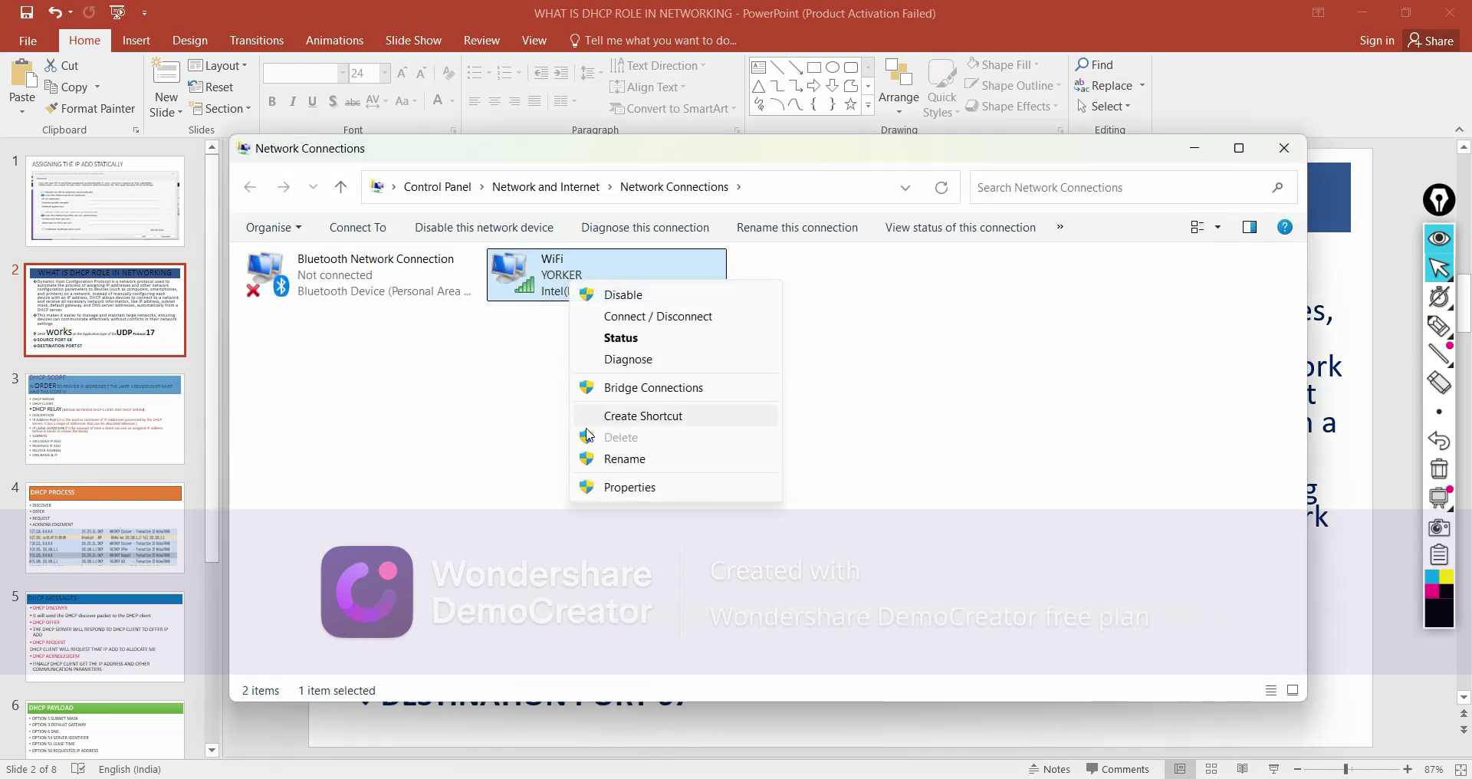
pyautogui.click(625, 489)
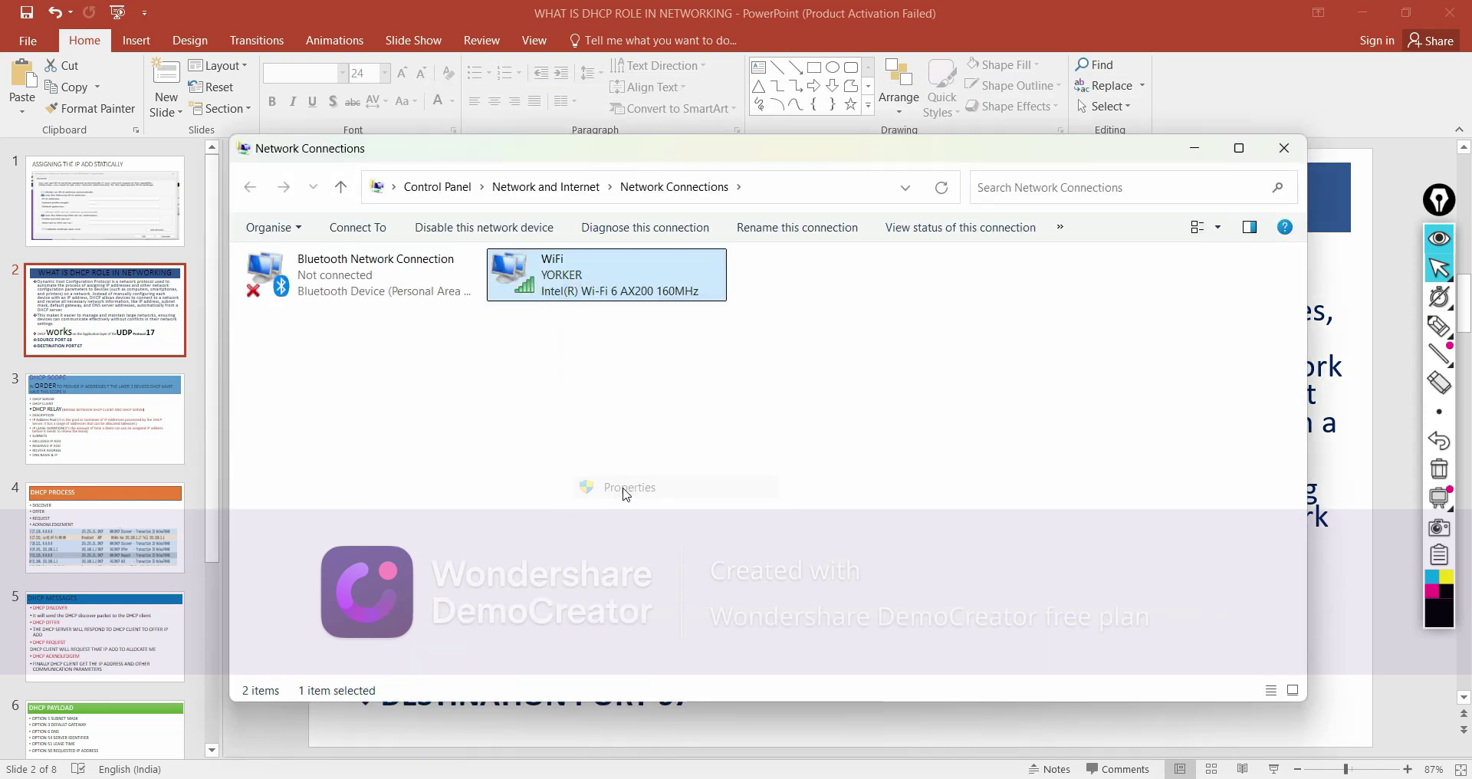
pyautogui.scroll(-2, 314, 395)
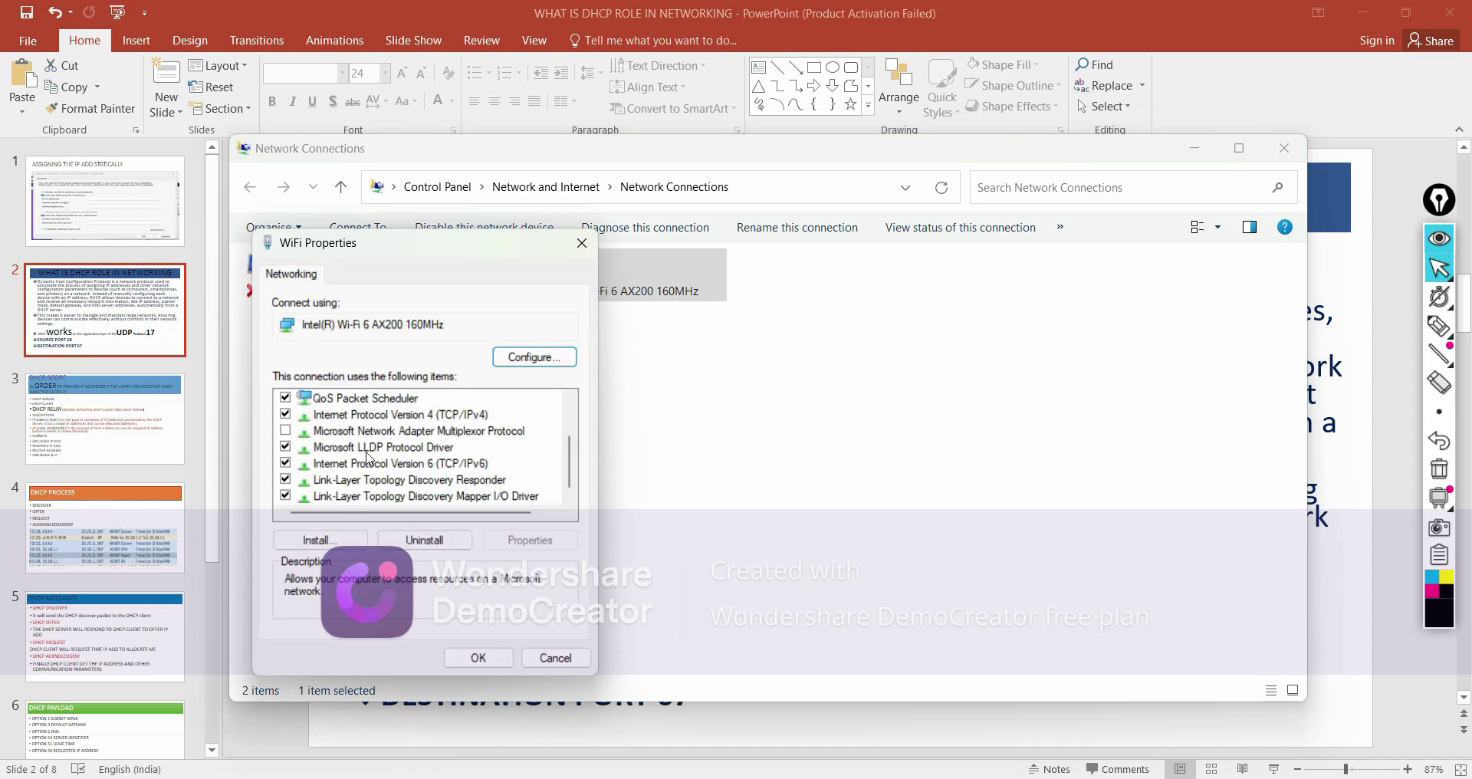
pyautogui.doubleClick(370, 464)
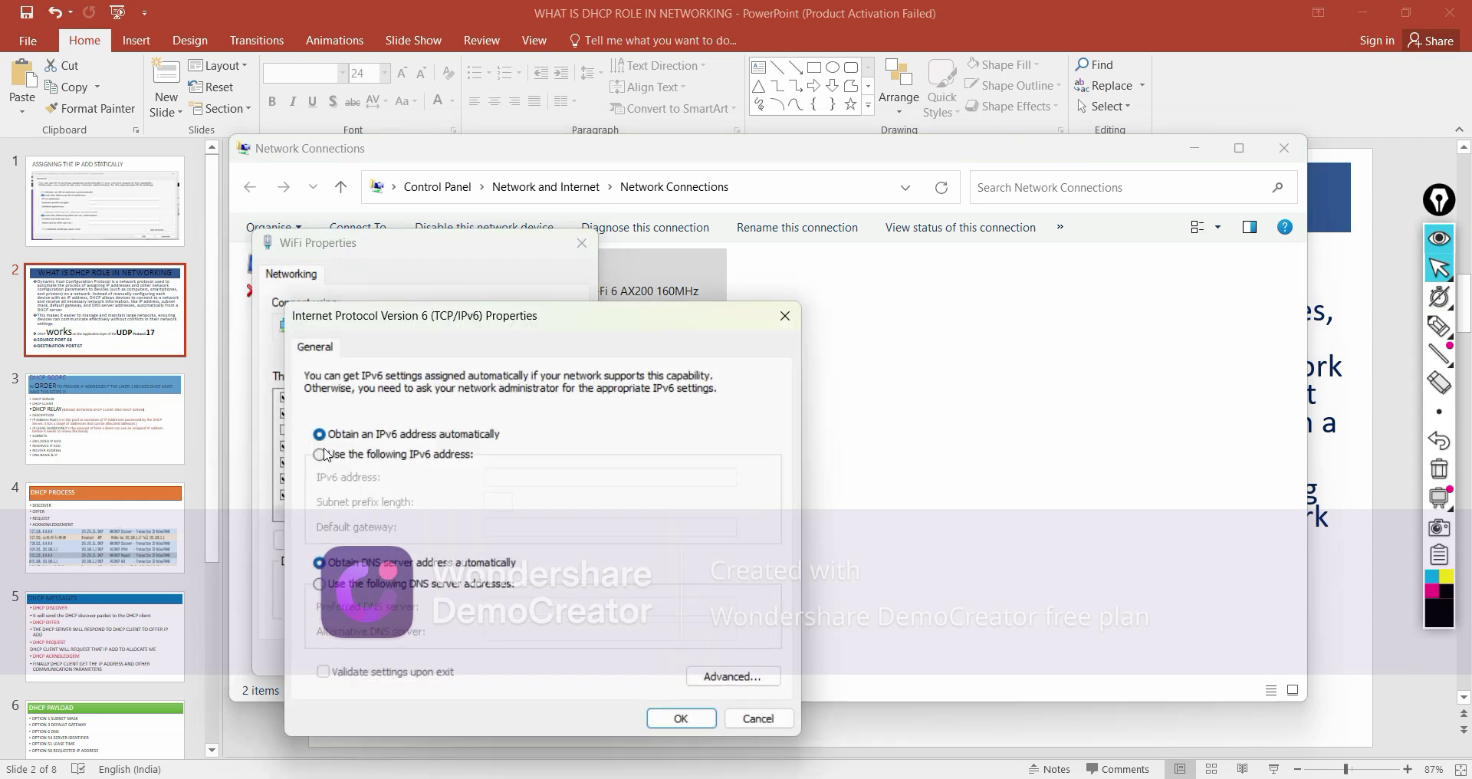
# Try a manual IPv6 address of 192.168.111, go through the remaining address and DNS fields, and close the network windows without saving
pyautogui.click(319, 455)
pyautogui.moveTo(509, 319); pyautogui.dragTo(524, 106)
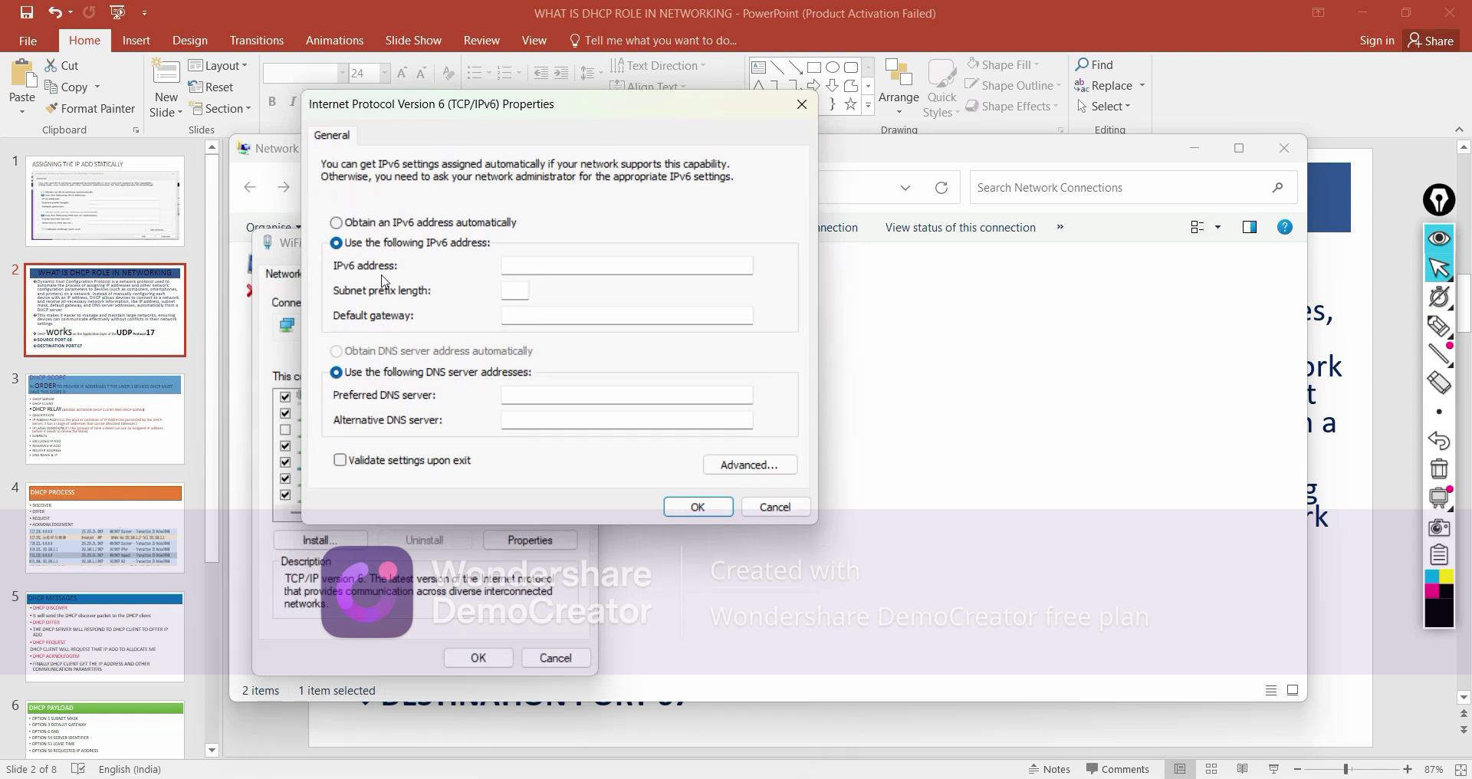
pyautogui.click(553, 264)
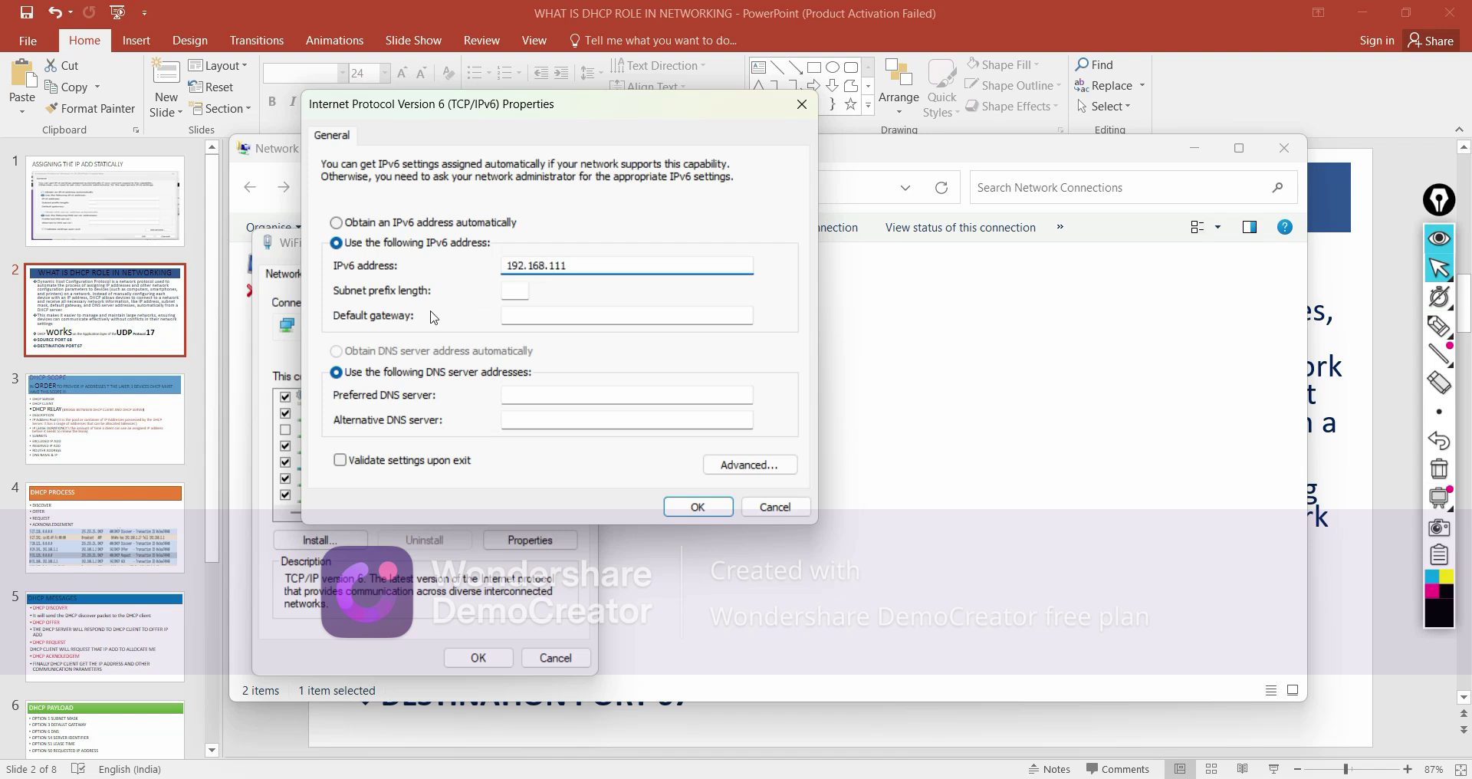
pyautogui.click(527, 293)
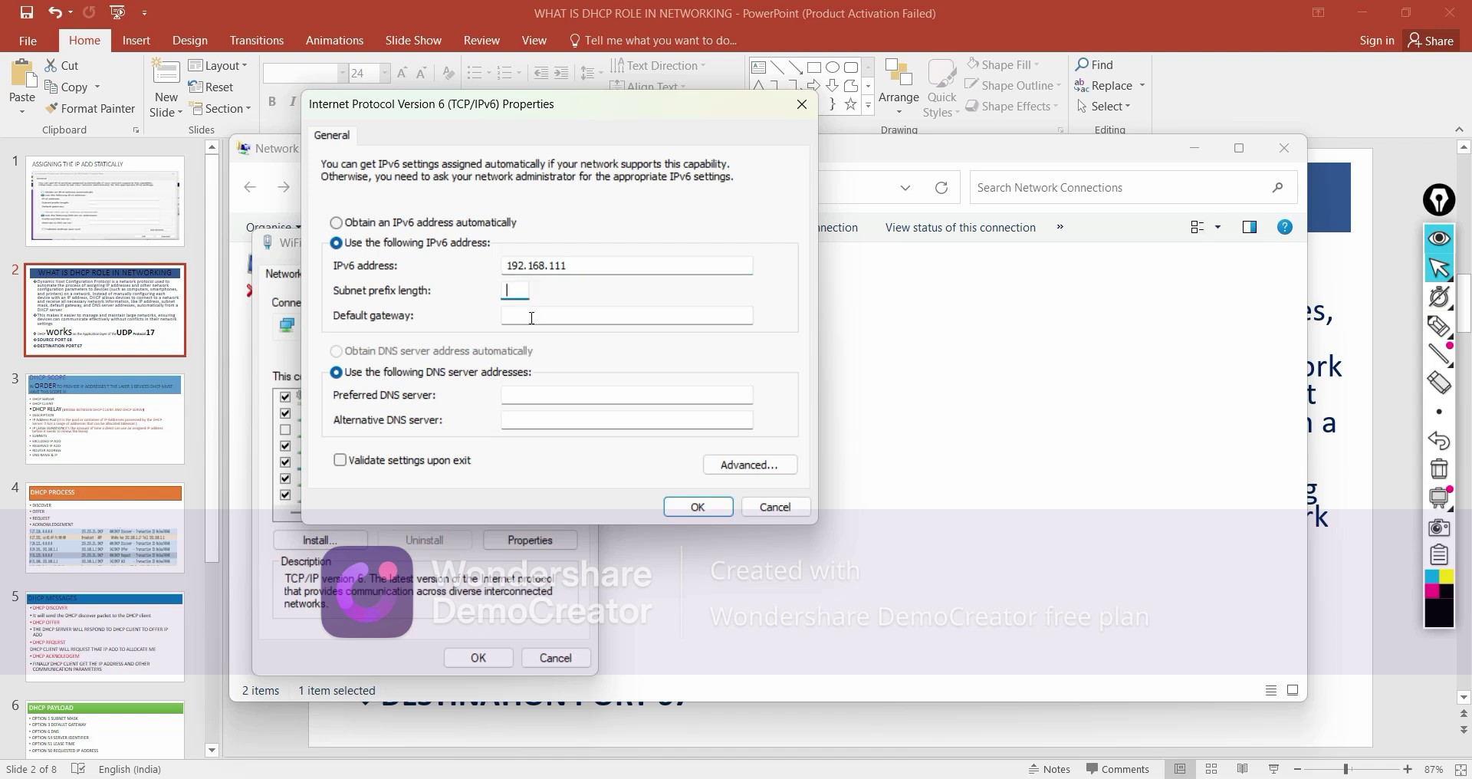
pyautogui.click(531, 318)
pyautogui.click(537, 393)
pyautogui.click(547, 423)
pyautogui.click(802, 104)
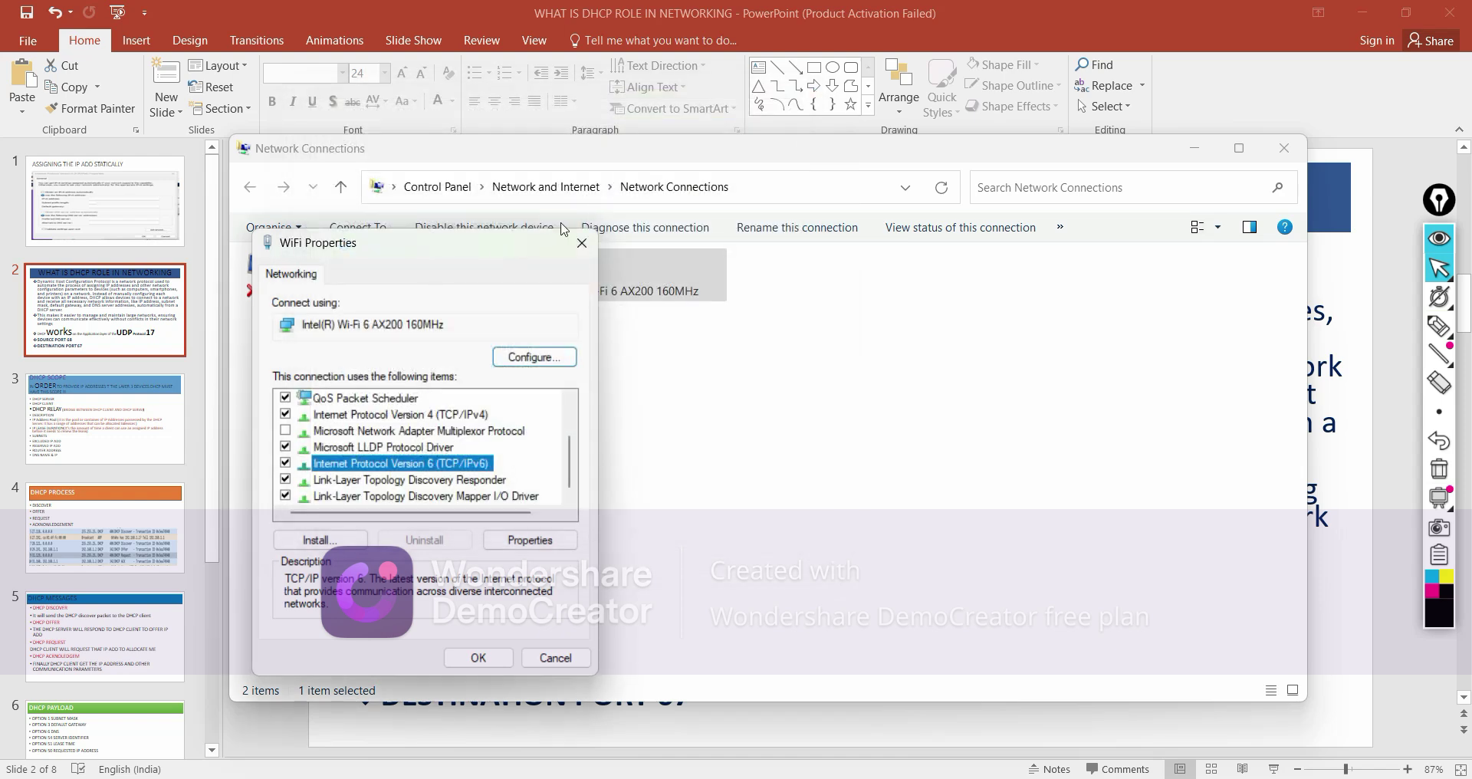
pyautogui.click(581, 243)
pyautogui.click(1285, 148)
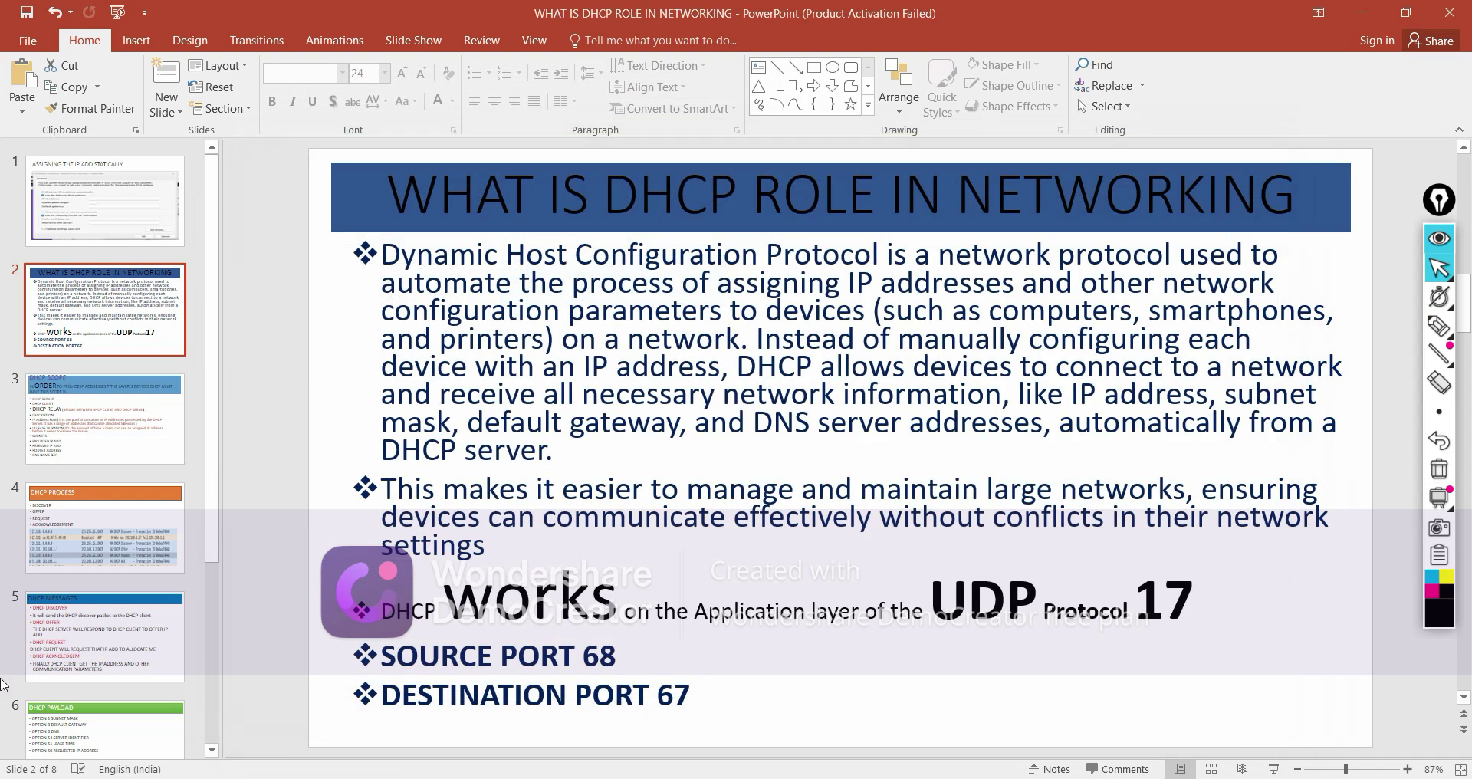
# Show the IPCONFIG /ALL slide and circle the DHCP Enabled line in yellow
pyautogui.scroll(-3, 83, 690)
pyautogui.click(83, 690)
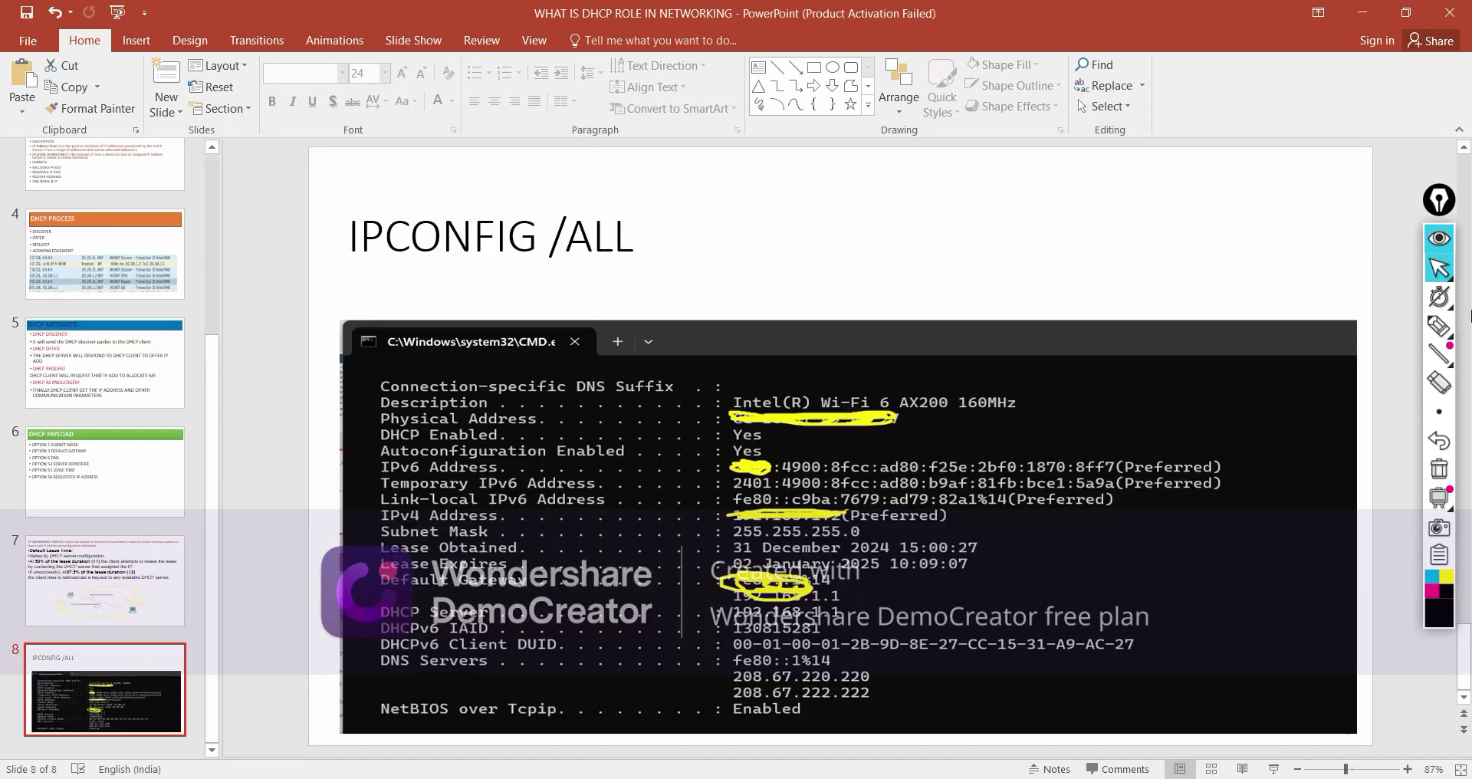
pyautogui.click(1442, 328)
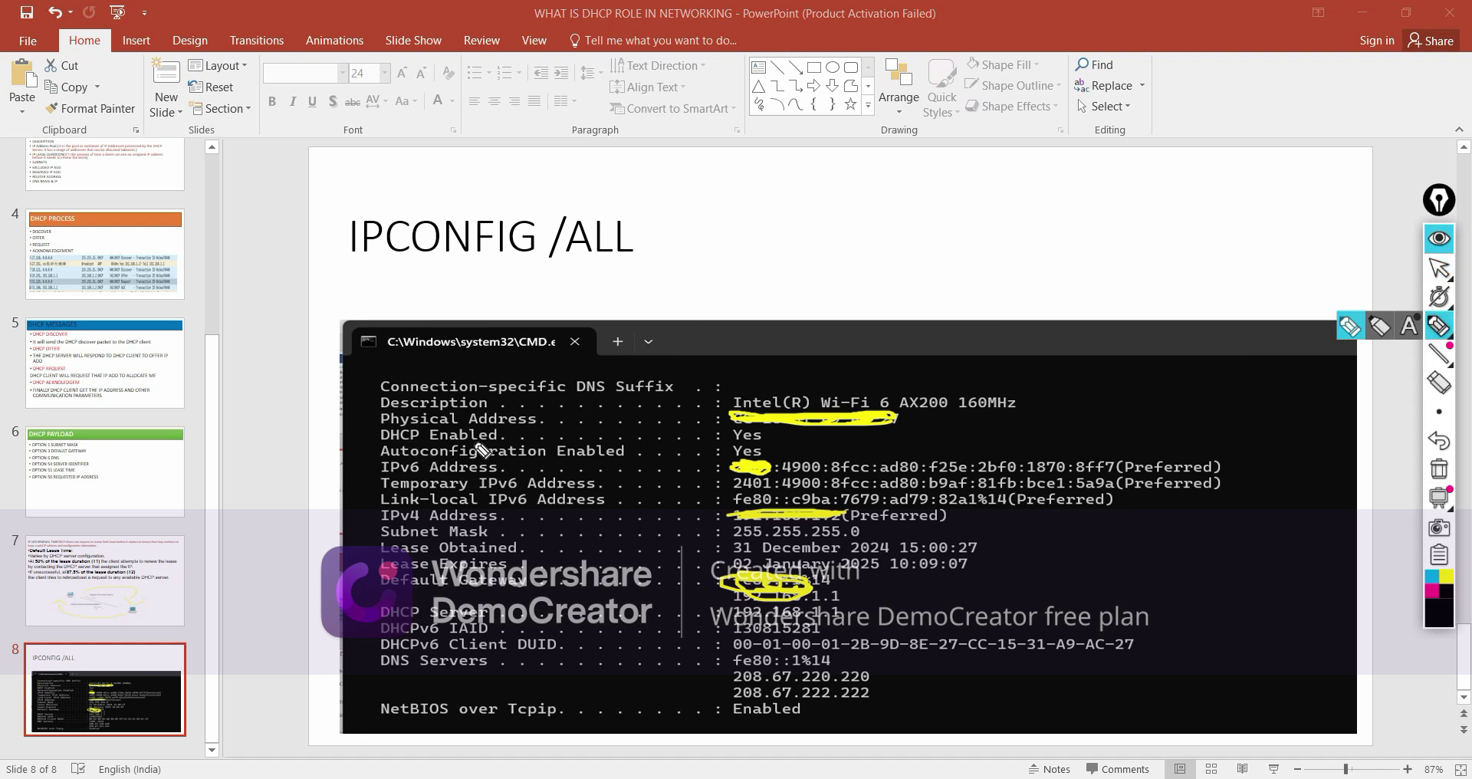
pyautogui.moveTo(451, 429)
pyautogui.mouseDown()
pyautogui.moveTo(380, 421)
pyautogui.moveTo(366, 454)
pyautogui.moveTo(544, 457)
pyautogui.mouseUp()
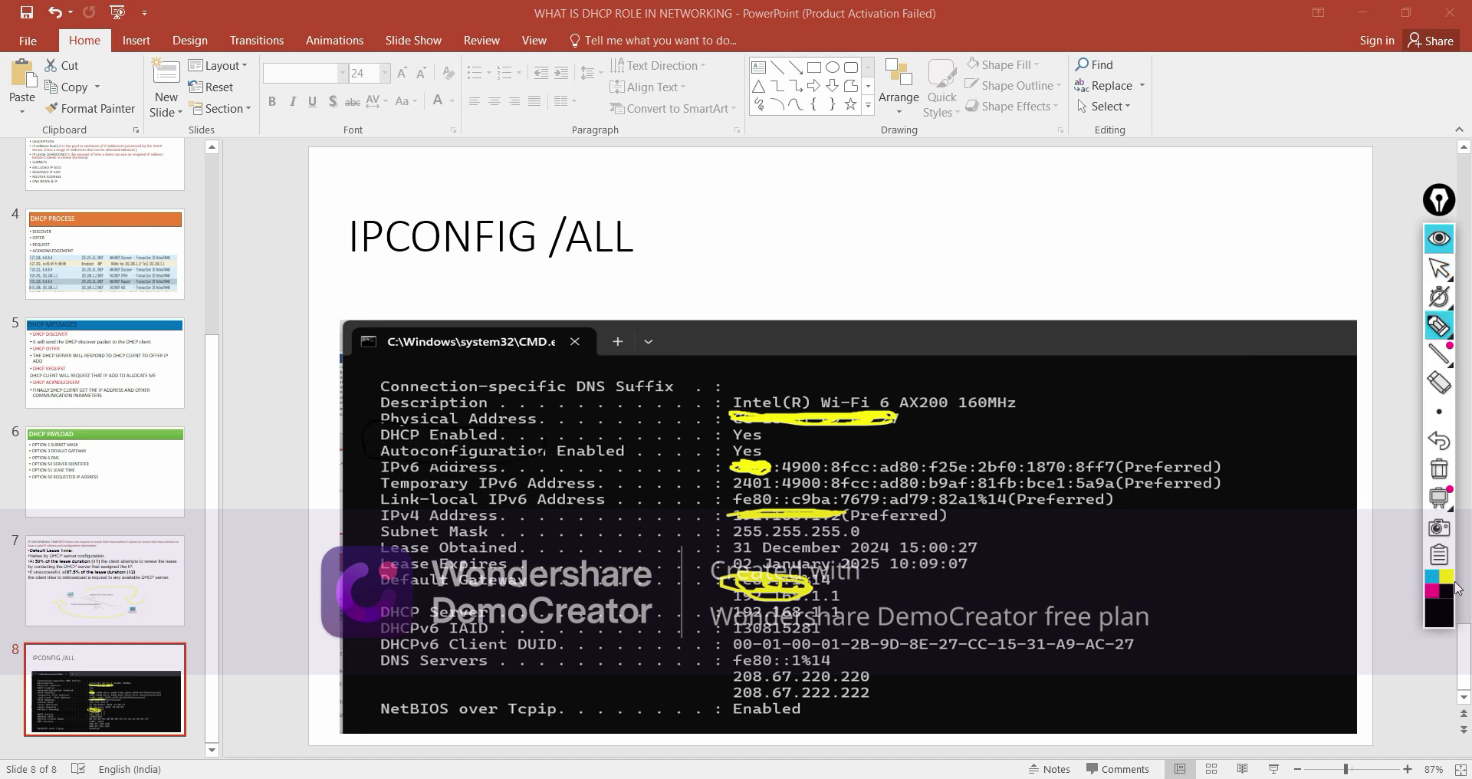
pyautogui.click(1444, 576)
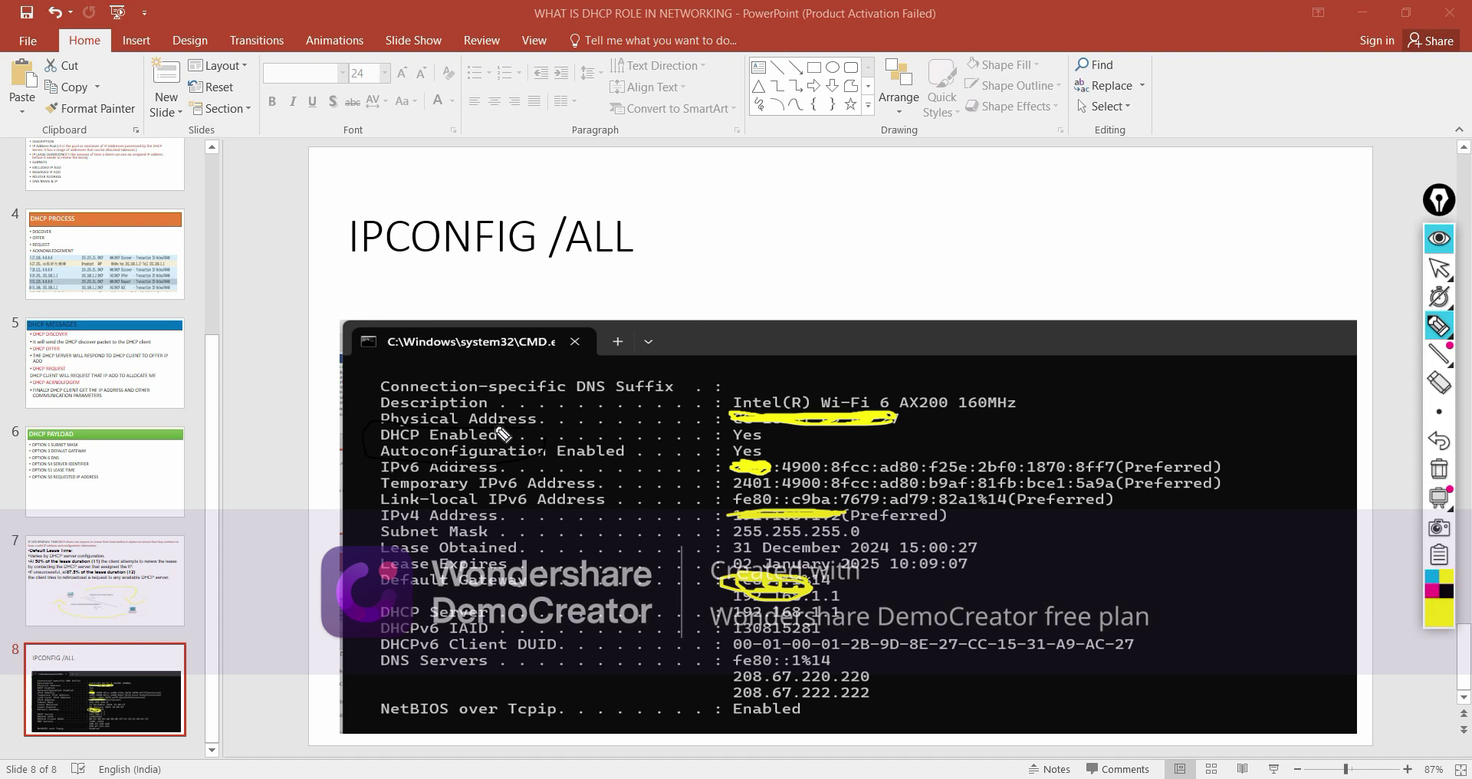
pyautogui.moveTo(404, 423)
pyautogui.mouseDown()
pyautogui.moveTo(375, 469)
pyautogui.moveTo(541, 460)
pyautogui.moveTo(498, 422)
pyautogui.moveTo(476, 433)
pyautogui.mouseUp()
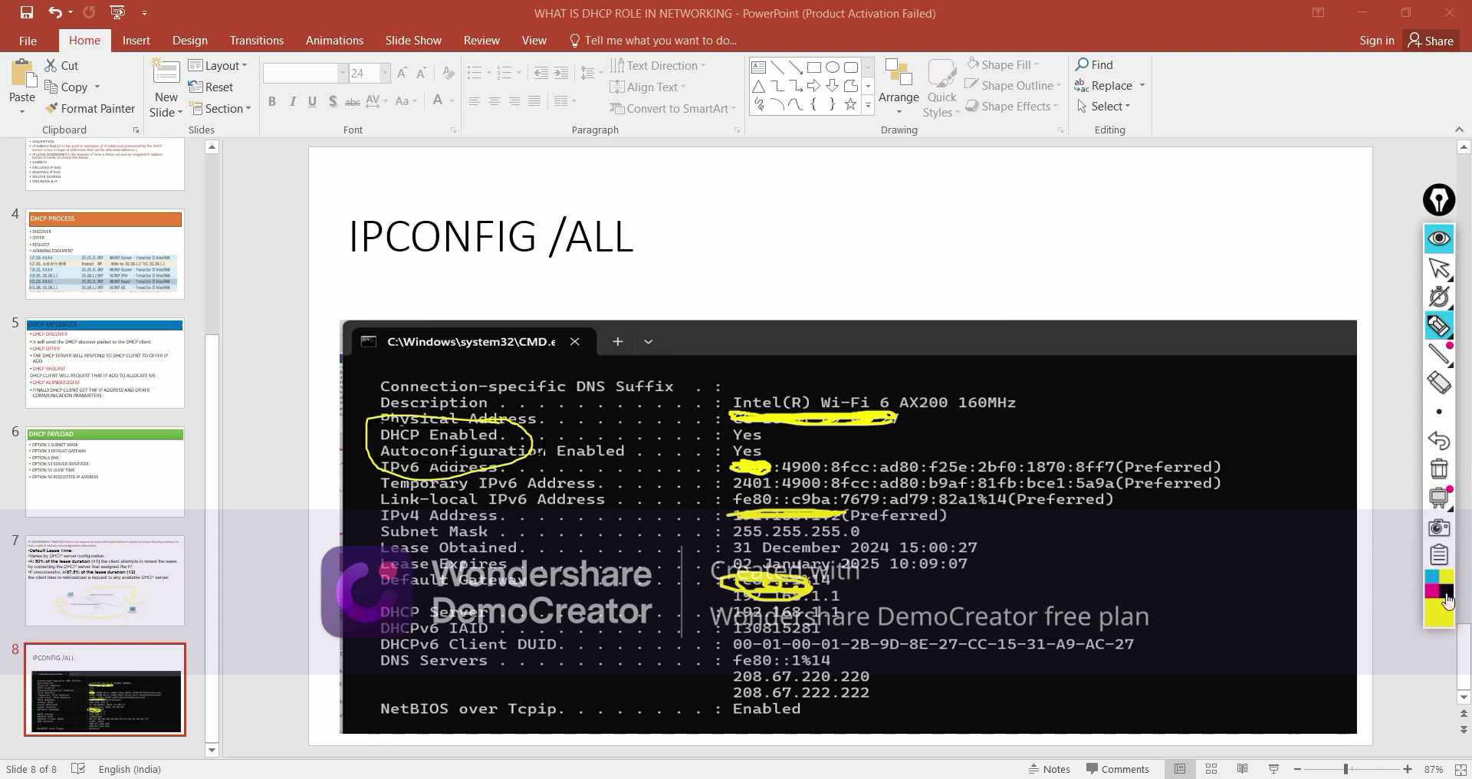
# Set the pen colour back to black and stop drawing
pyautogui.click(1447, 595)
pyautogui.click(1442, 343)
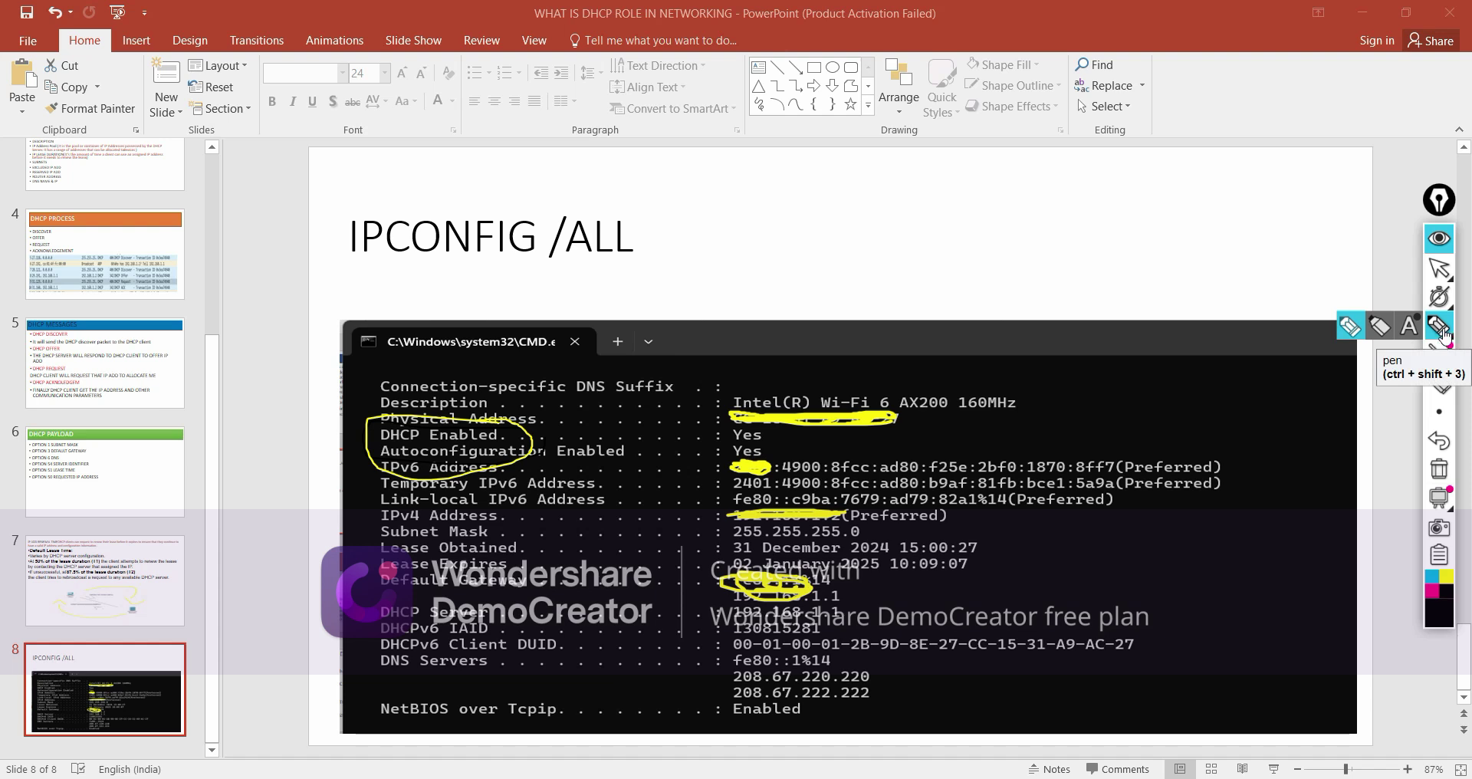
pyautogui.click(1445, 272)
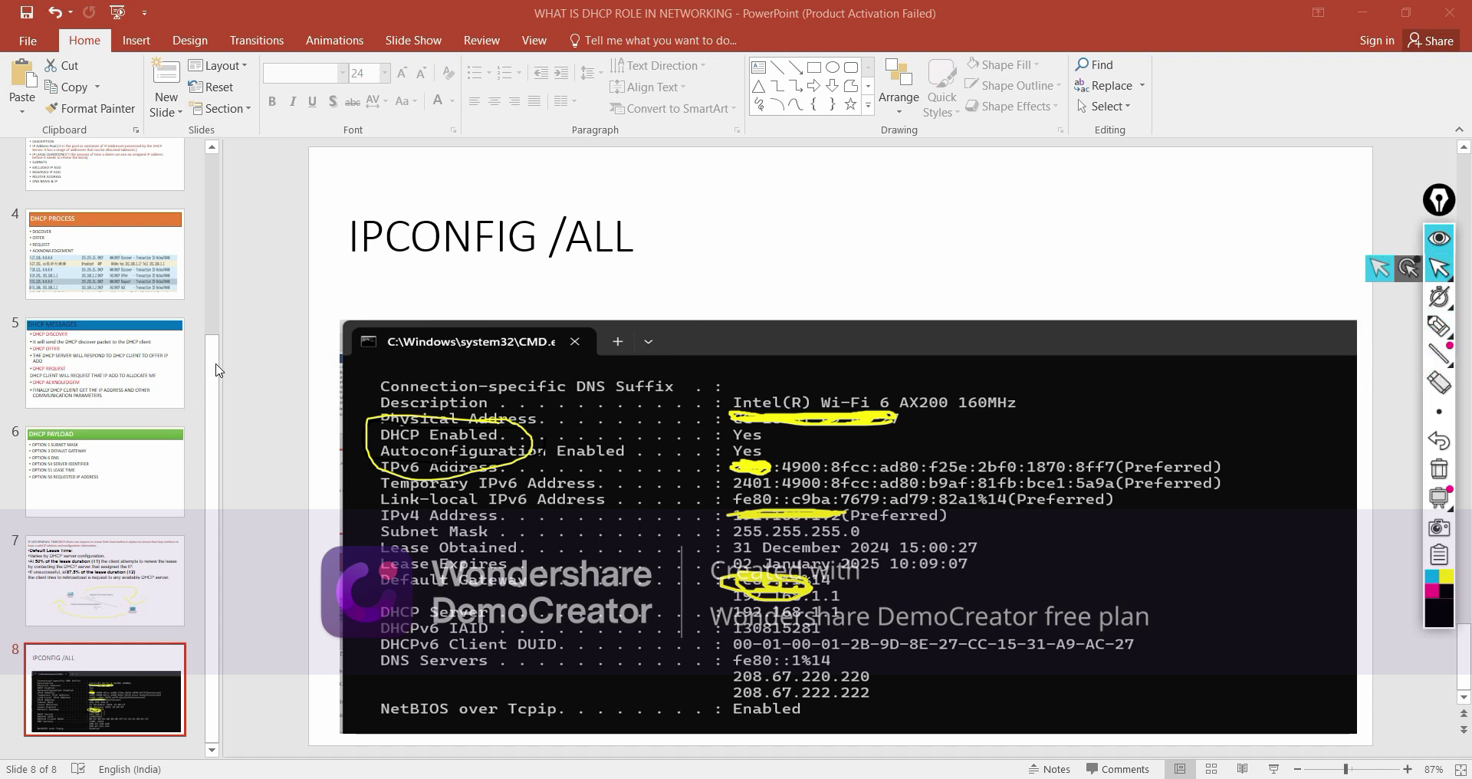
# Show the DHCP MESSAGES slide and clear the leftover annotations
pyautogui.moveTo(210, 345); pyautogui.dragTo(217, 146)
pyautogui.click(1372, 17)
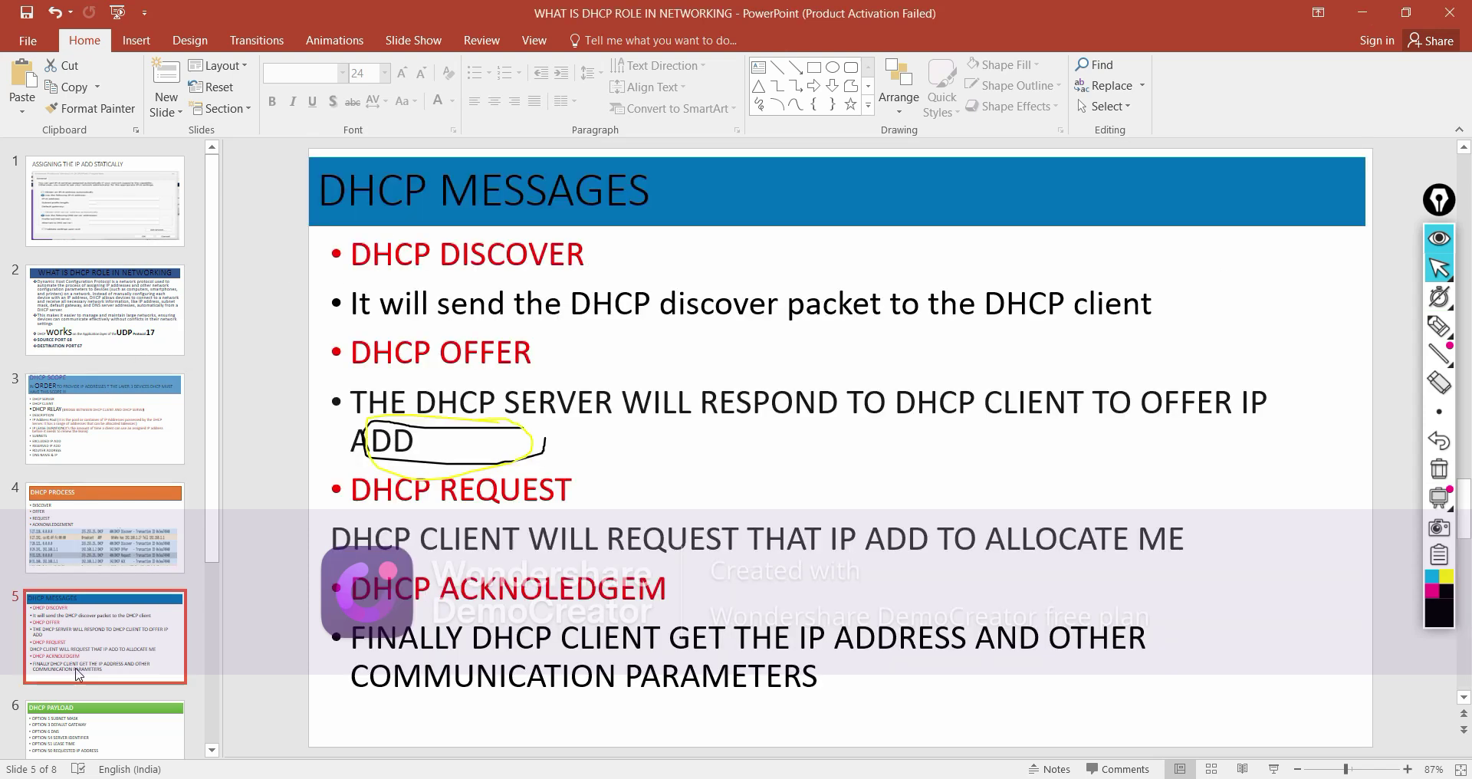
pyautogui.click(81, 633)
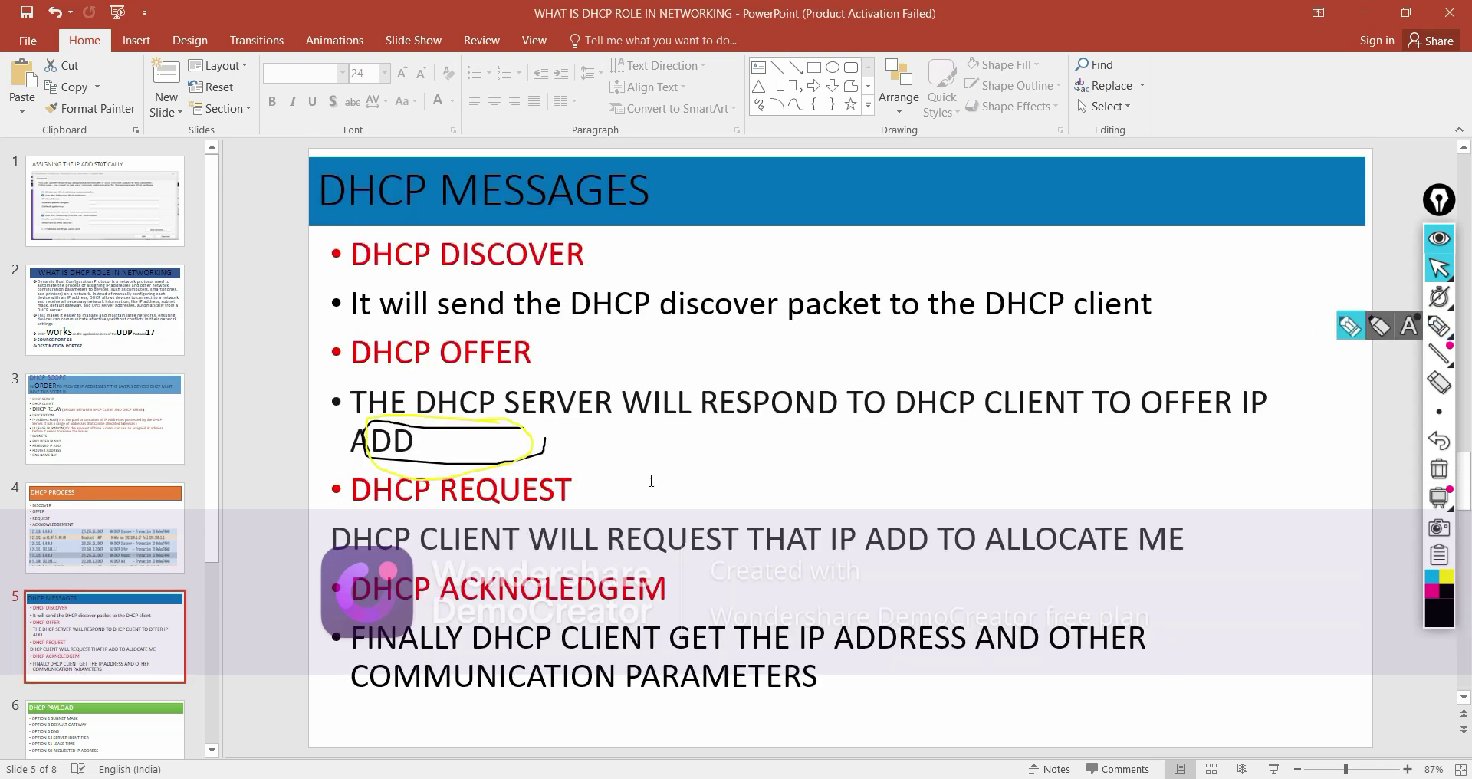
pyautogui.click(1440, 470)
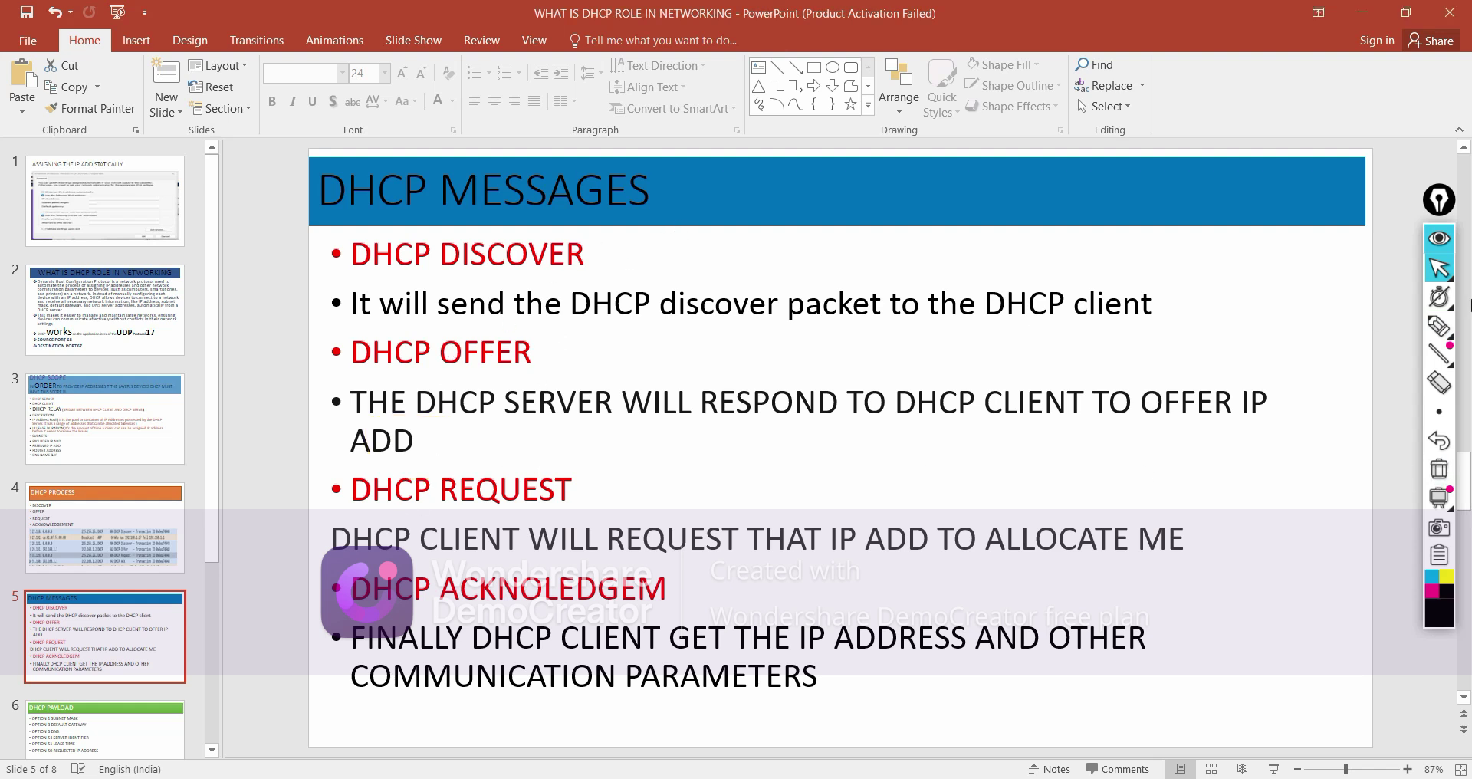
# Mark the DISCOVER, OFFER, REQUEST and ACKNOLEDGEM headings with black strokes and draw a large loop around them
pyautogui.click(1440, 325)
pyautogui.moveTo(624, 253); pyautogui.dragTo(673, 232)
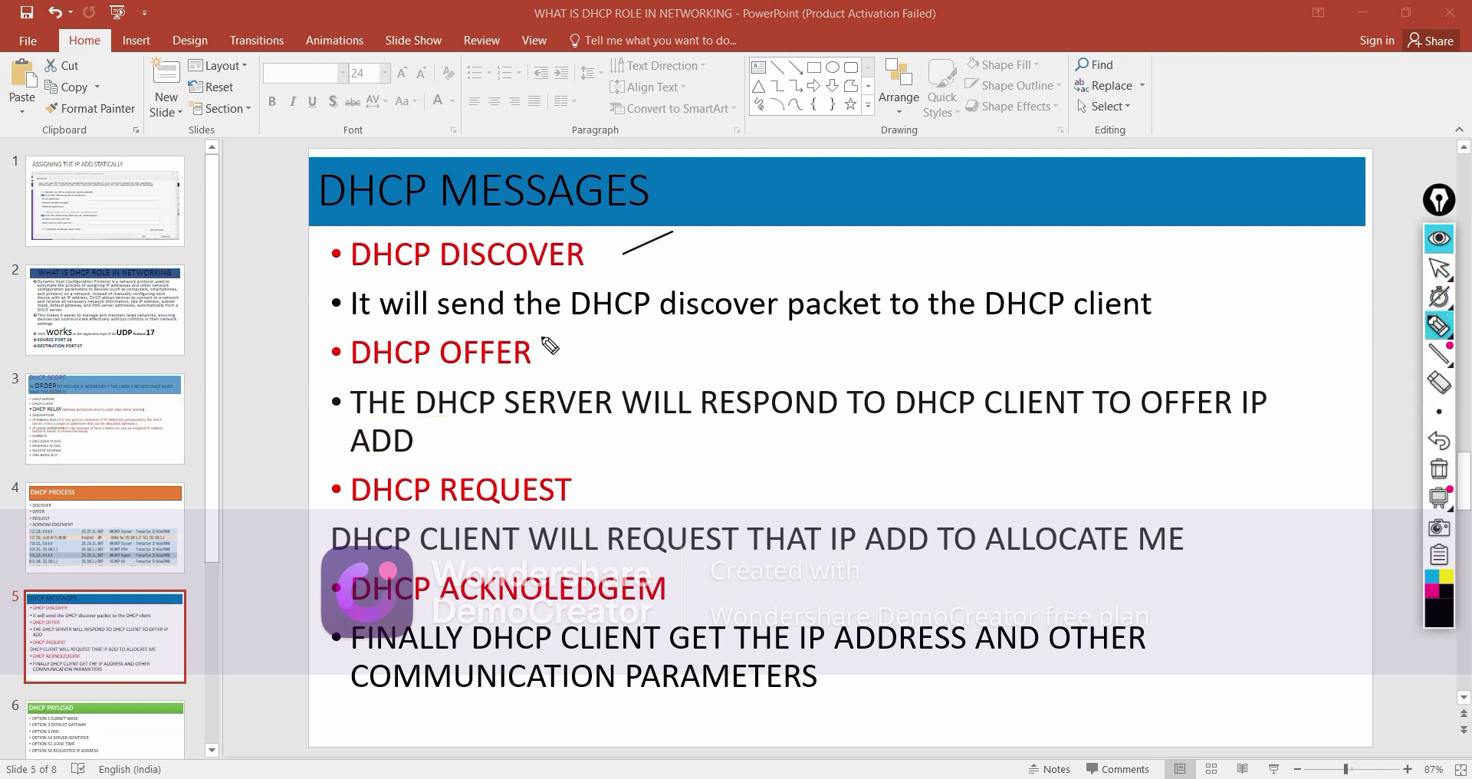
pyautogui.click(541, 336)
pyautogui.moveTo(555, 359); pyautogui.dragTo(723, 324)
pyautogui.click(605, 488)
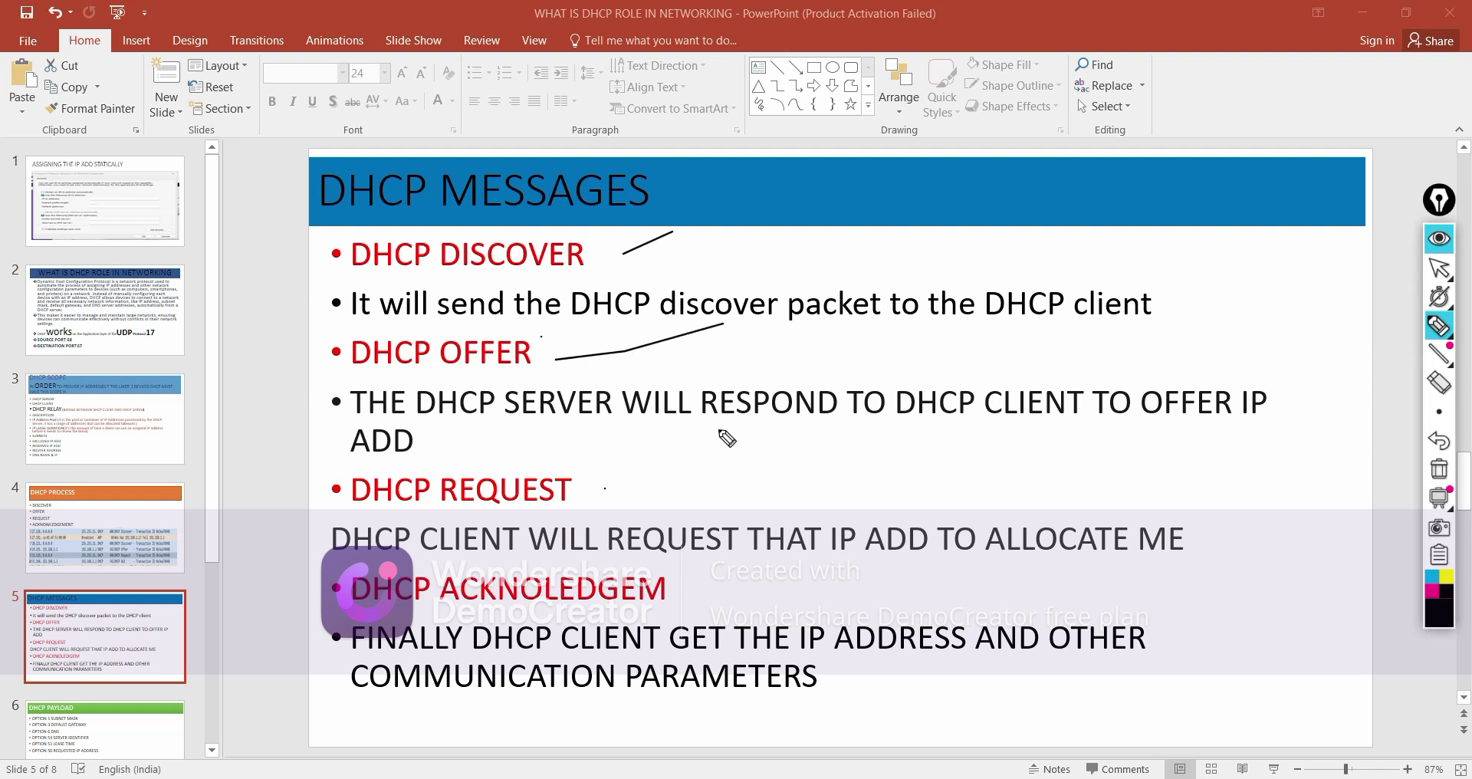
pyautogui.moveTo(720, 431); pyautogui.dragTo(719, 430)
pyautogui.moveTo(697, 587); pyautogui.dragTo(790, 533)
pyautogui.moveTo(736, 219)
pyautogui.mouseDown()
pyautogui.moveTo(347, 228)
pyautogui.moveTo(867, 429)
pyautogui.moveTo(458, 267)
pyautogui.mouseUp()
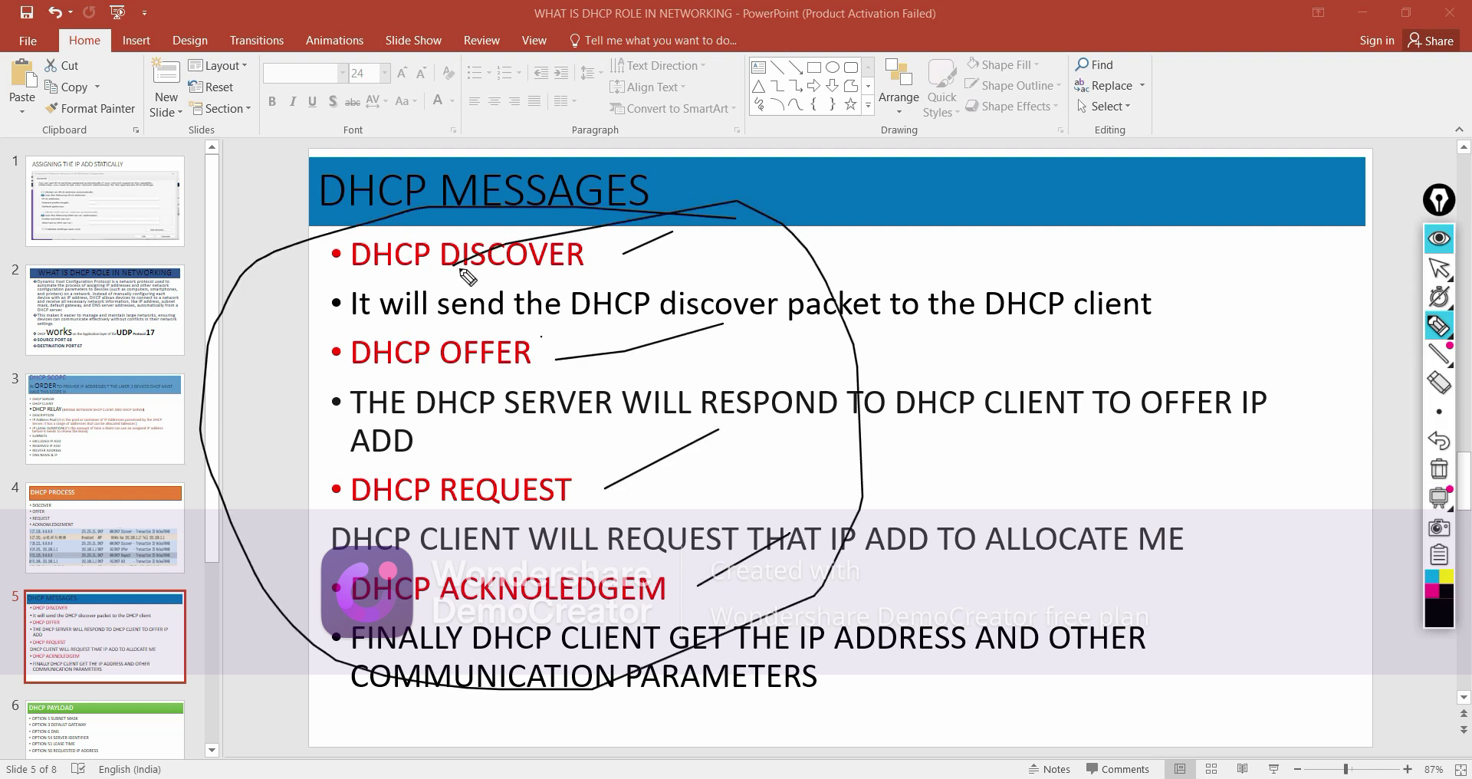
# Clear the annotations from the DHCP MESSAGES slide and stop drawing
pyautogui.click(1439, 471)
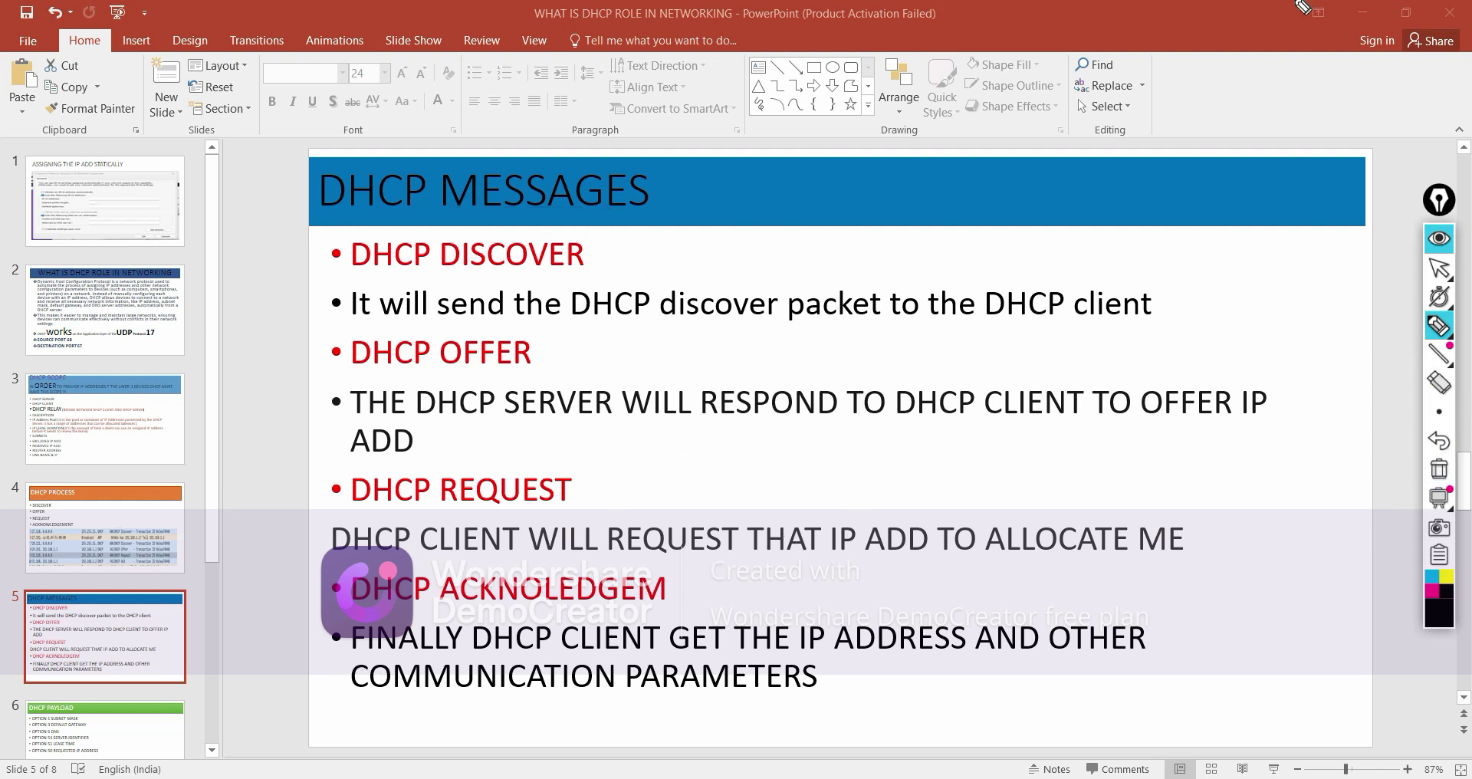
pyautogui.click(1433, 270)
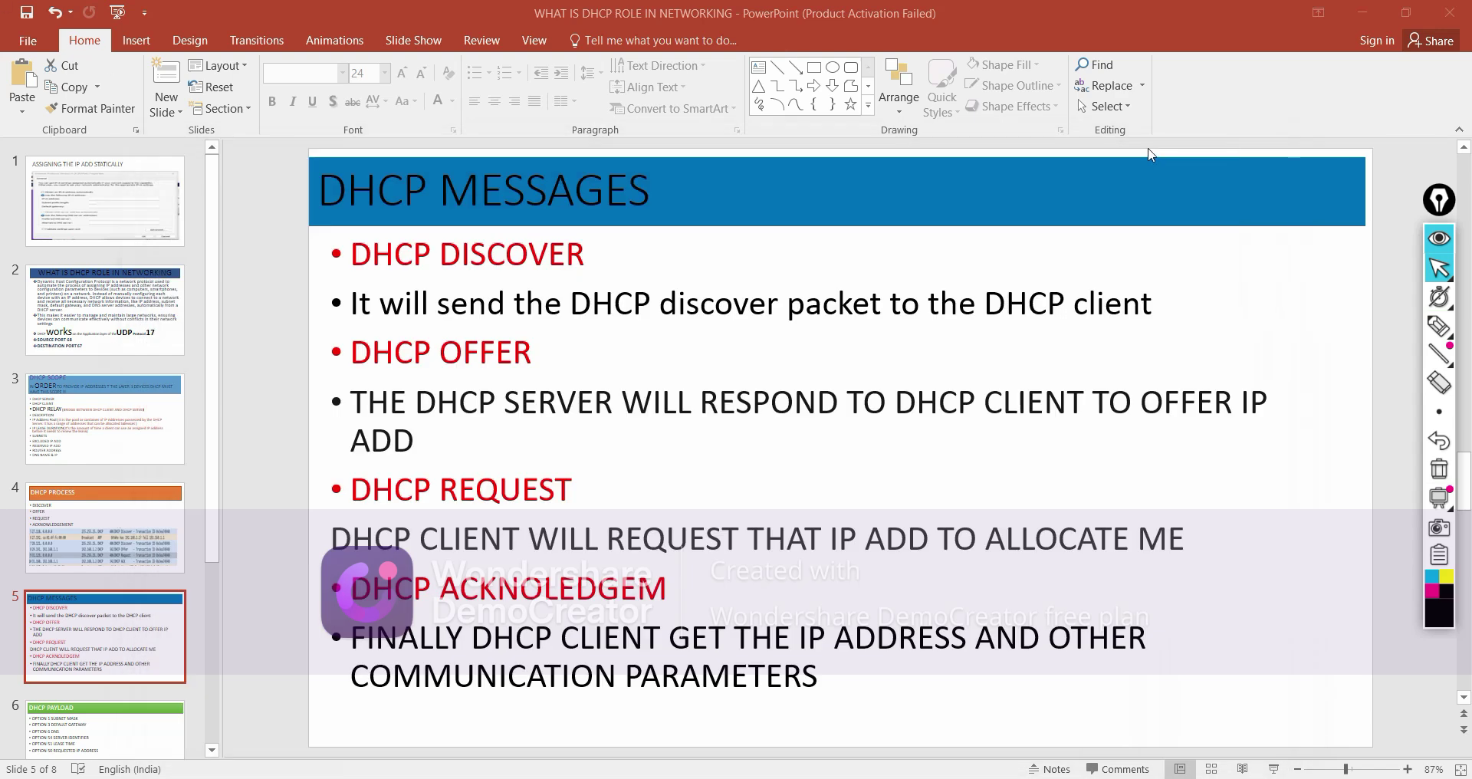
# Switch to GNS3 and open the DHCP LAB project
pyautogui.hotkey('alt', 'Tab')
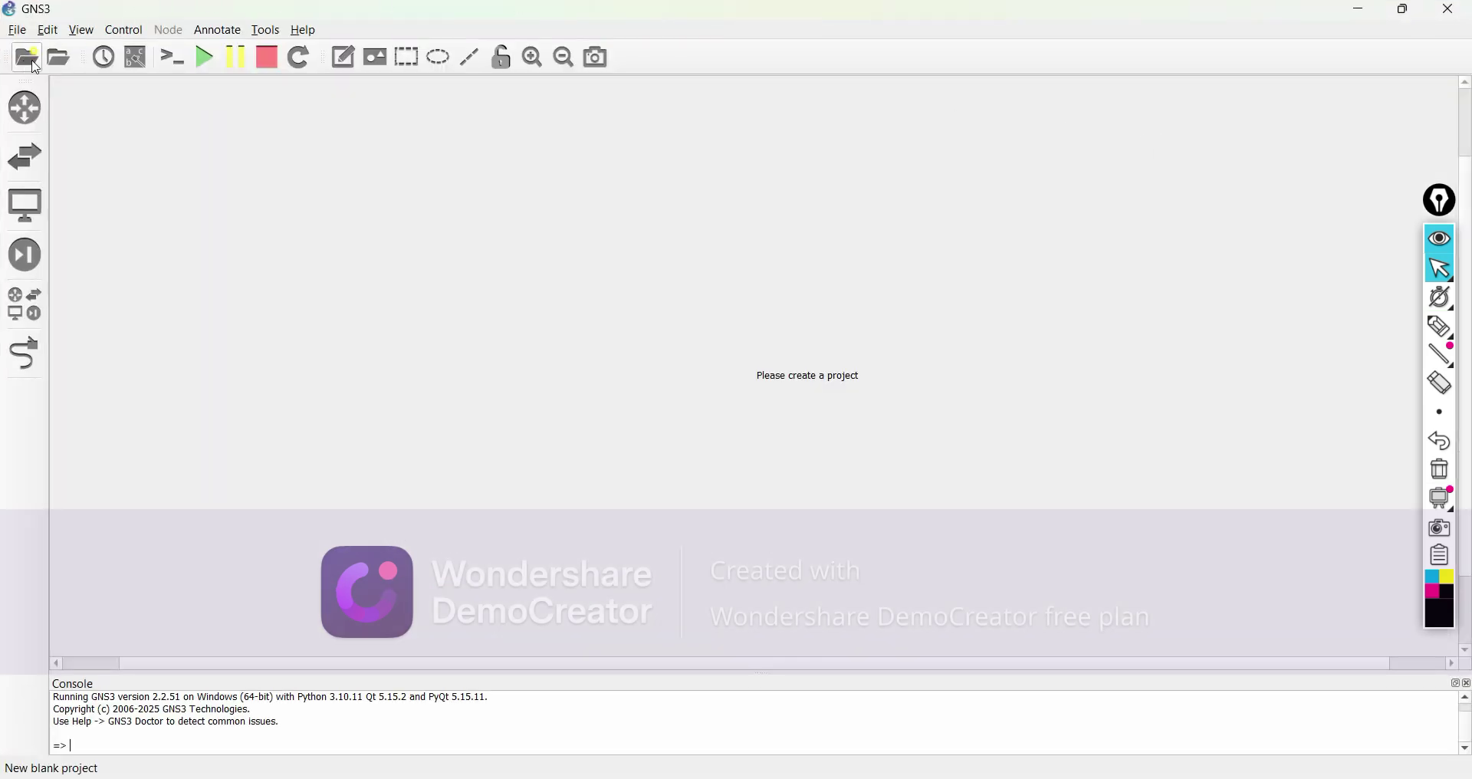
pyautogui.click(15, 30)
pyautogui.click(91, 259)
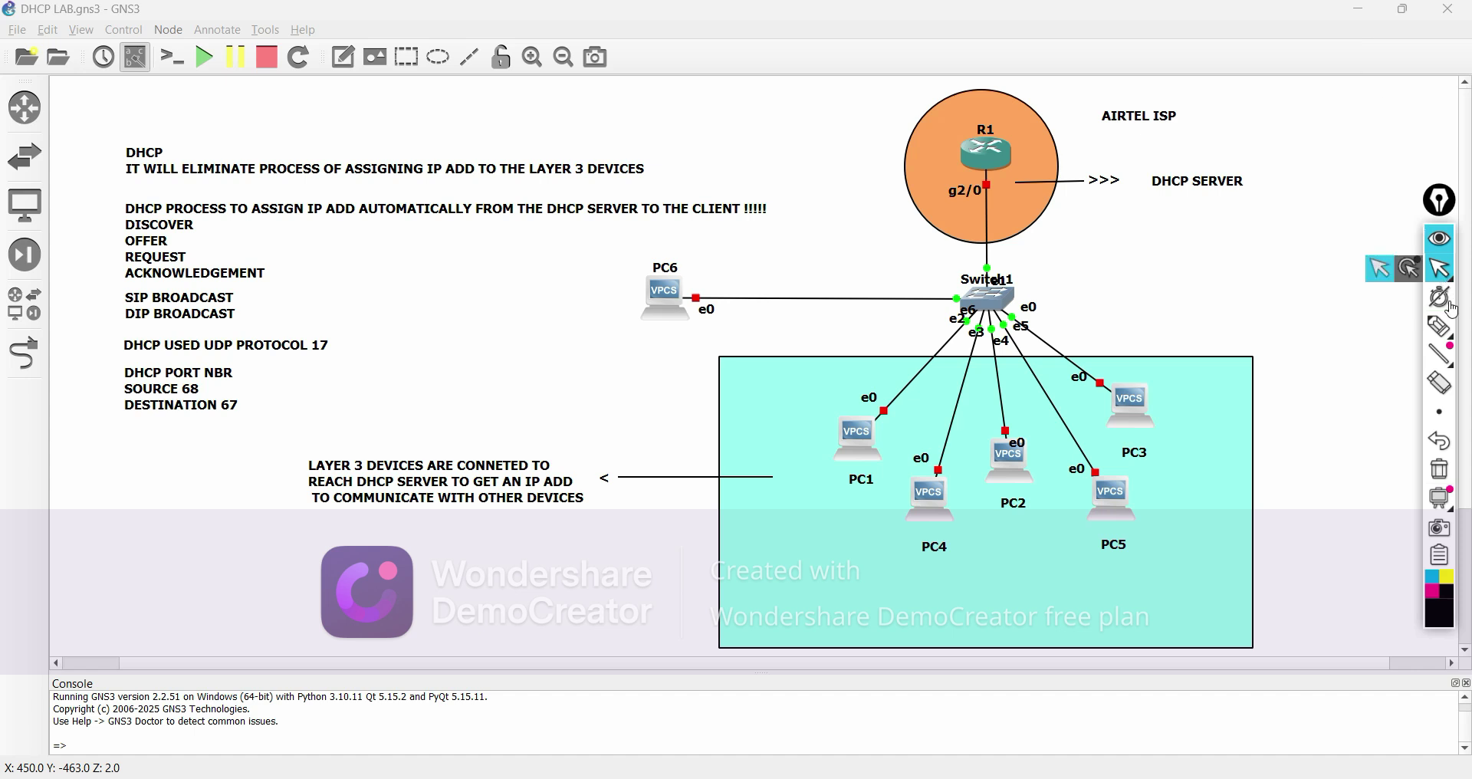
# Loop around router R1 and its orange circle in black, then clear the annotation and stop drawing
pyautogui.click(1439, 326)
pyautogui.moveTo(1031, 97)
pyautogui.mouseDown()
pyautogui.moveTo(973, 288)
pyautogui.moveTo(971, 91)
pyautogui.moveTo(946, 81)
pyautogui.moveTo(920, 249)
pyautogui.moveTo(996, 113)
pyautogui.mouseUp()
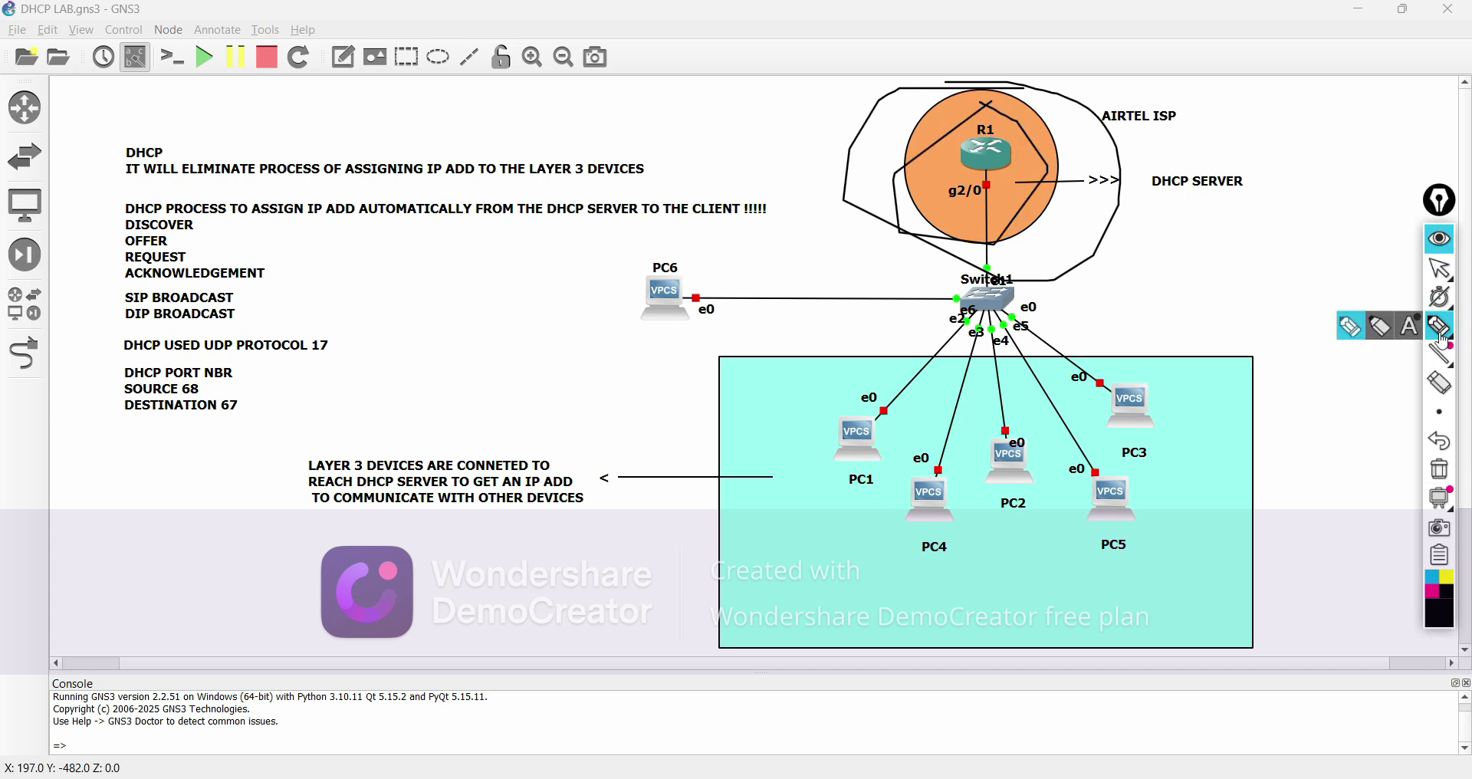
pyautogui.click(1439, 468)
pyautogui.click(1439, 267)
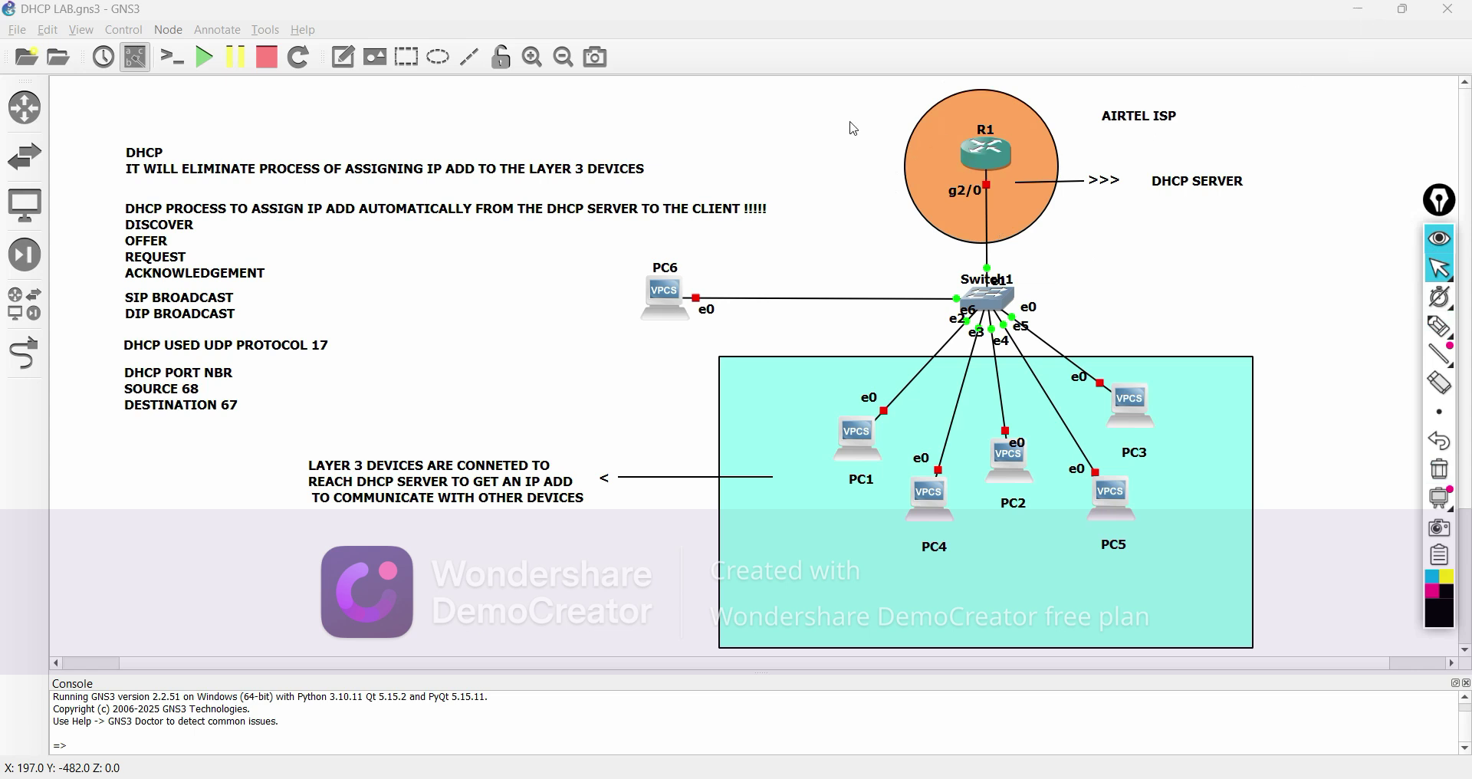
# Move the DHCP text note about eliminating IP address assignment up and left, away from the DHCP process note
pyautogui.moveTo(139, 171); pyautogui.dragTo(298, 135)
pyautogui.moveTo(609, 140)
pyautogui.mouseDown()
pyautogui.moveTo(586, 144)
pyautogui.moveTo(682, 134)
pyautogui.moveTo(393, 128)
pyautogui.mouseUp()
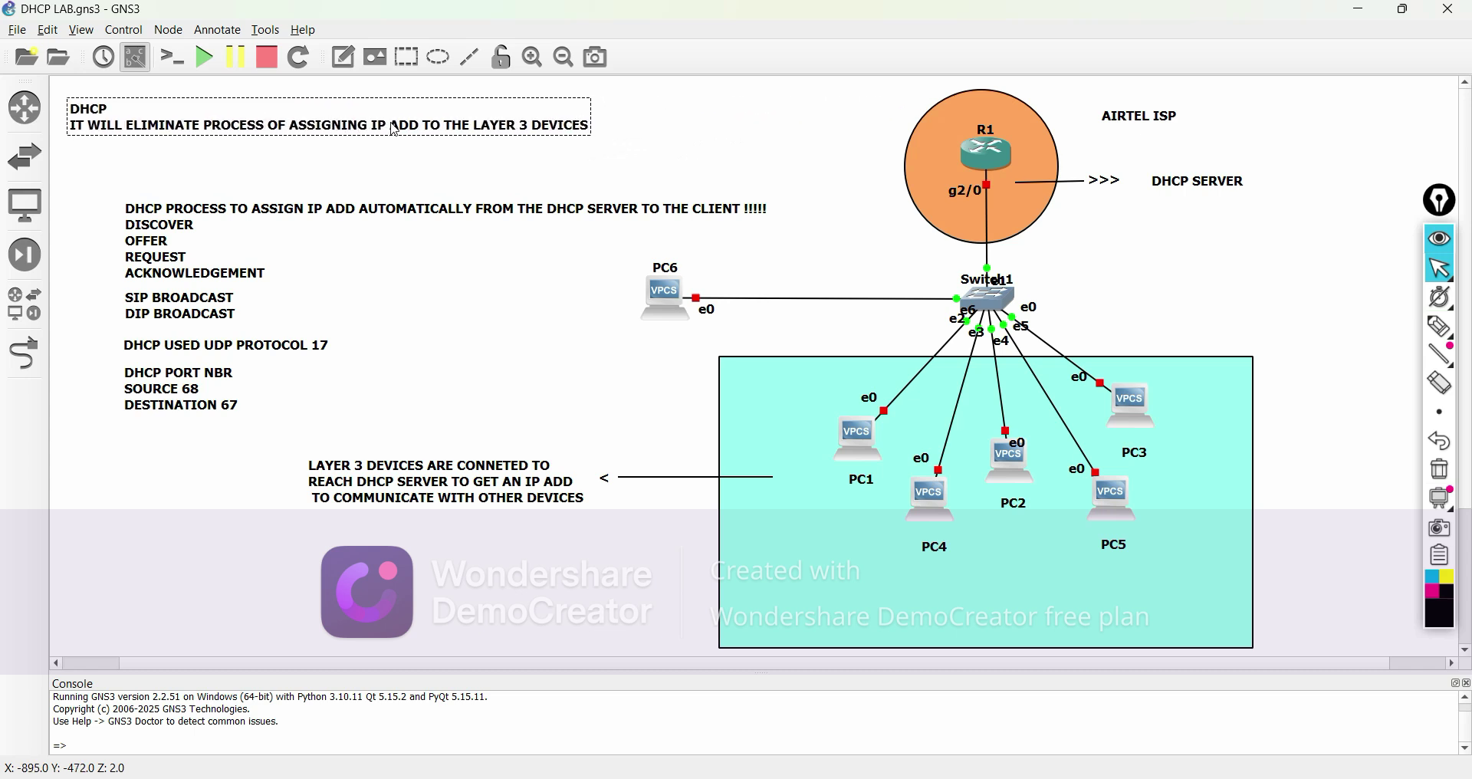
# Move the DHCP process note listing Discover, Offer, Request and Acknowledgement up beneath the DHCP definition note
pyautogui.moveTo(295, 213); pyautogui.dragTo(238, 158)
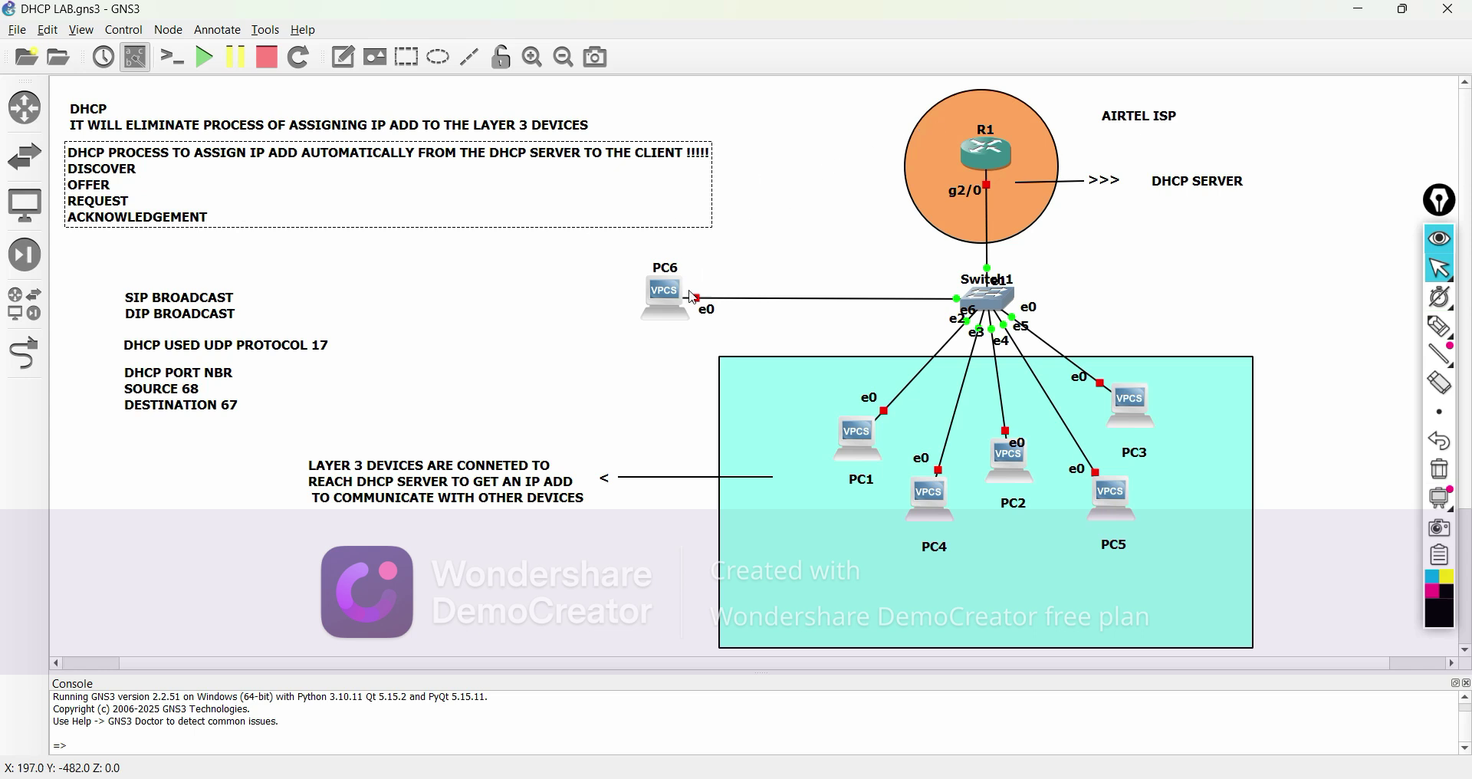
# Circle PC1 to PC6 individually in black, loop around all of them together, and clear the annotations and stop drawing
pyautogui.click(1442, 331)
pyautogui.moveTo(1124, 366); pyautogui.dragTo(1089, 357)
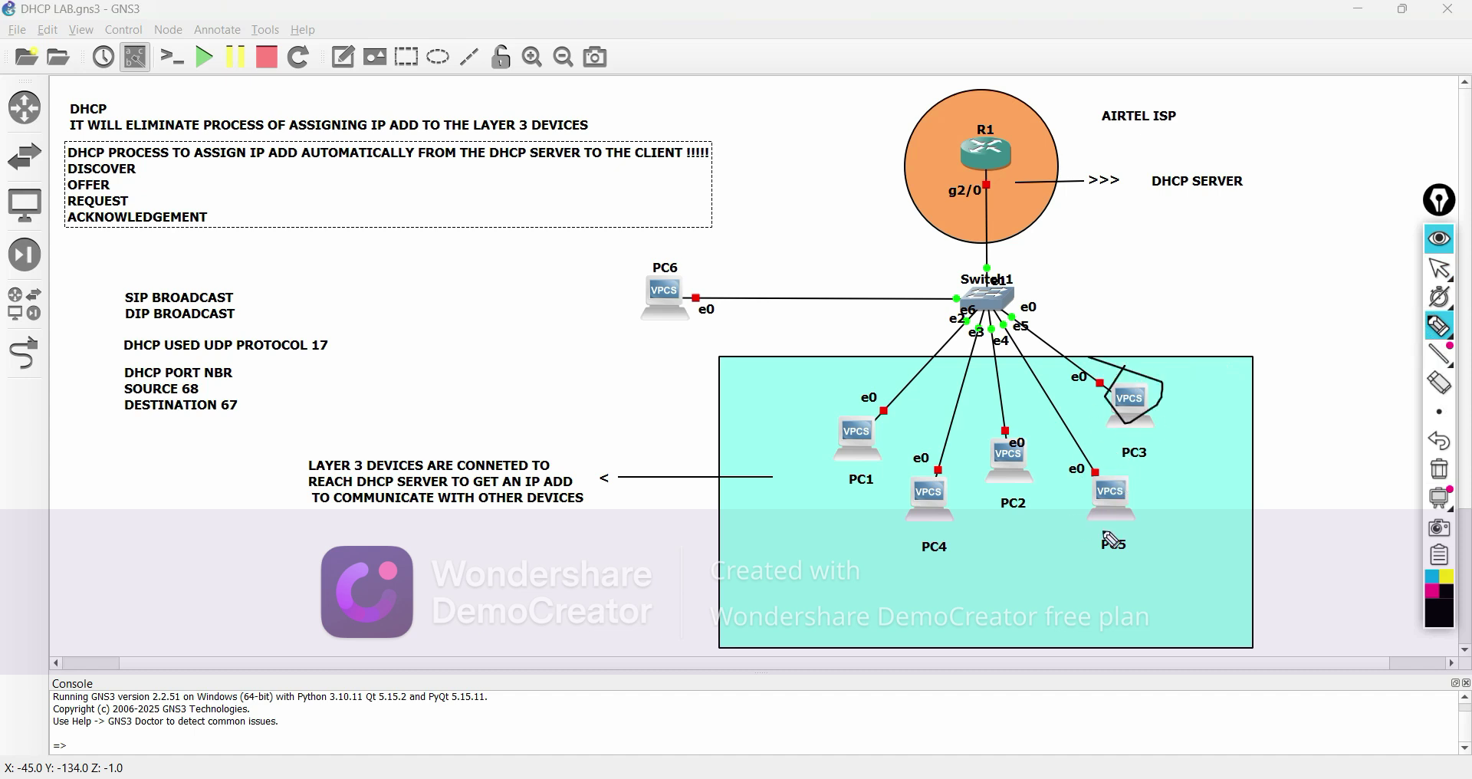
pyautogui.moveTo(1109, 449); pyautogui.dragTo(1075, 460)
pyautogui.moveTo(1006, 428)
pyautogui.mouseDown()
pyautogui.moveTo(997, 512)
pyautogui.moveTo(991, 441)
pyautogui.mouseUp()
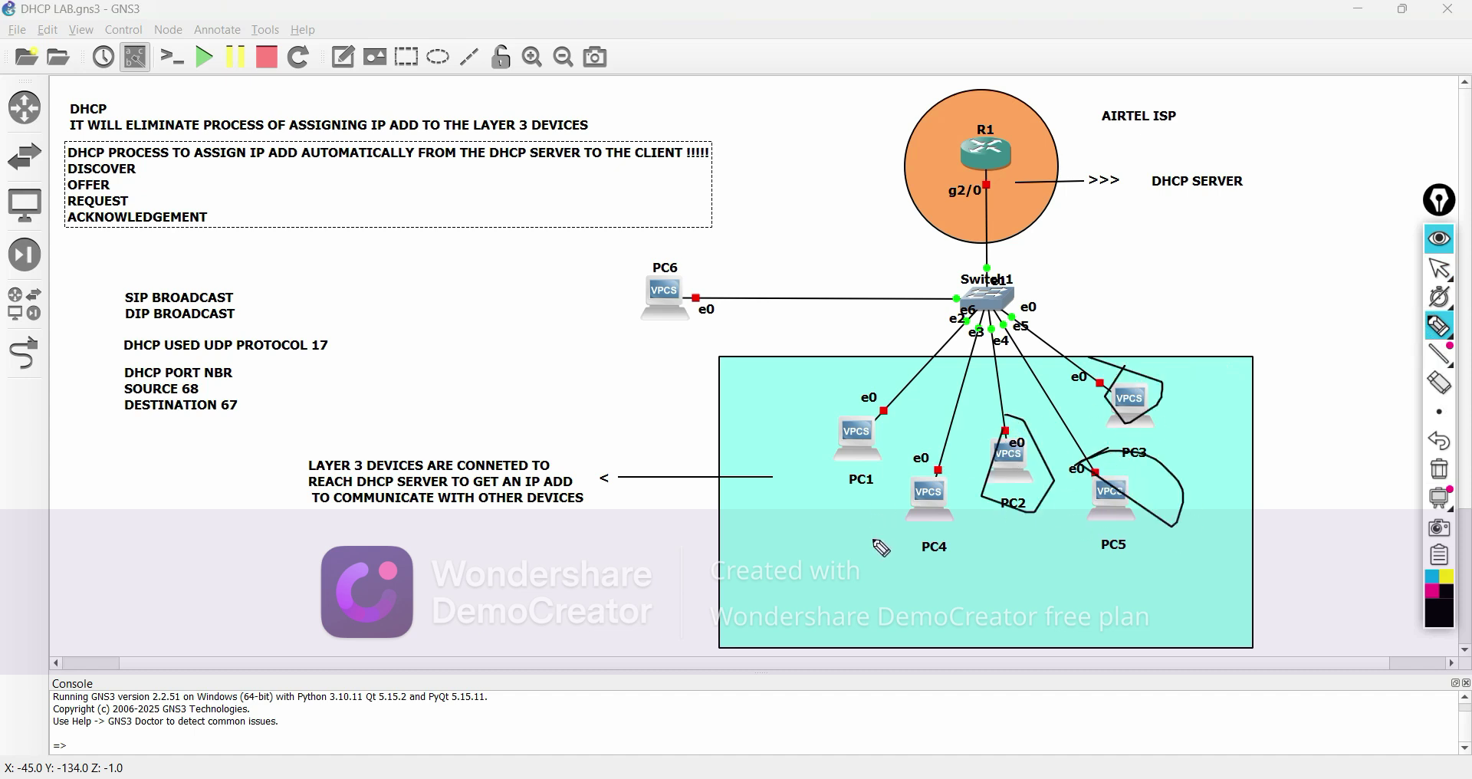
pyautogui.moveTo(880, 548); pyautogui.dragTo(881, 546)
pyautogui.moveTo(889, 470); pyautogui.dragTo(852, 395)
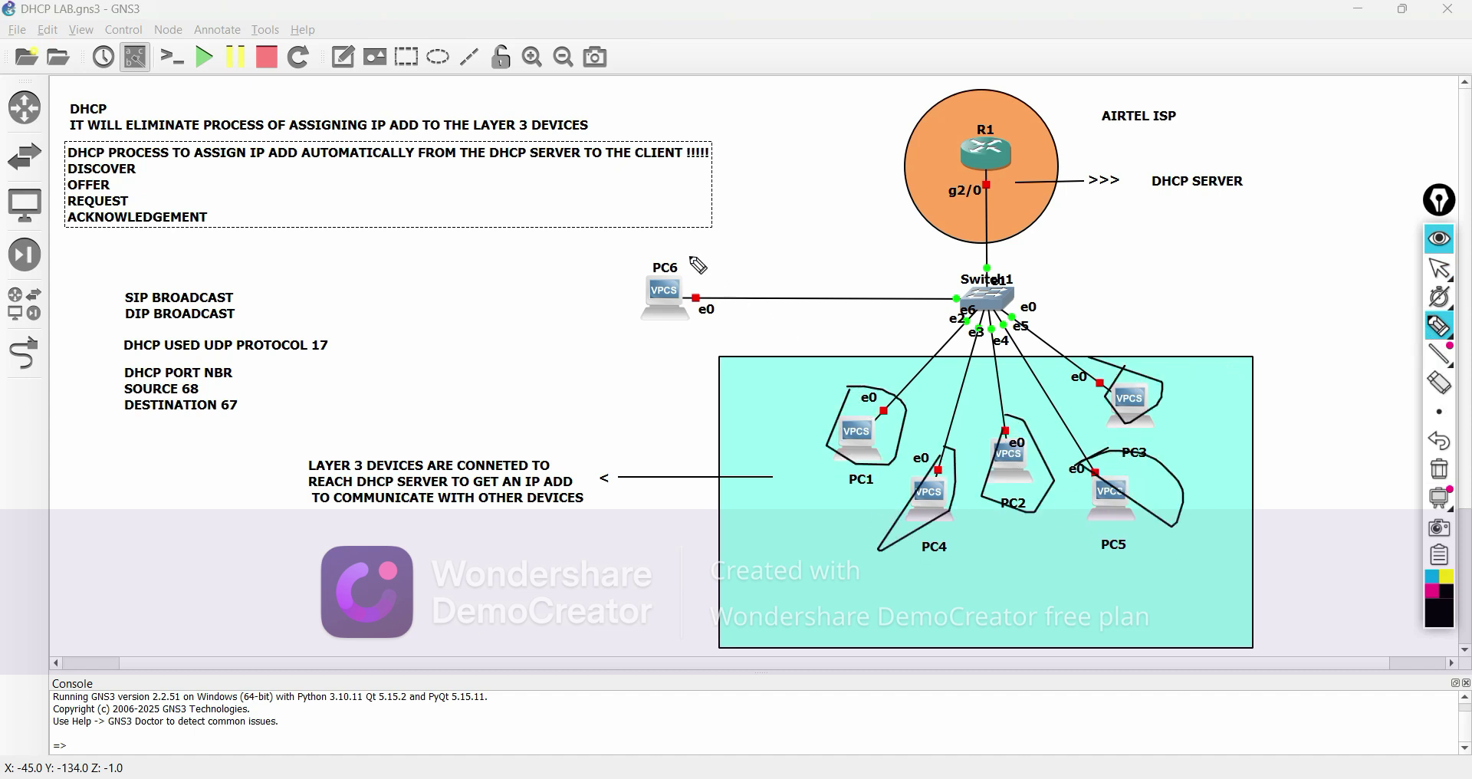
pyautogui.moveTo(697, 265)
pyautogui.mouseDown()
pyautogui.moveTo(628, 370)
pyautogui.moveTo(730, 320)
pyautogui.moveTo(664, 257)
pyautogui.mouseUp()
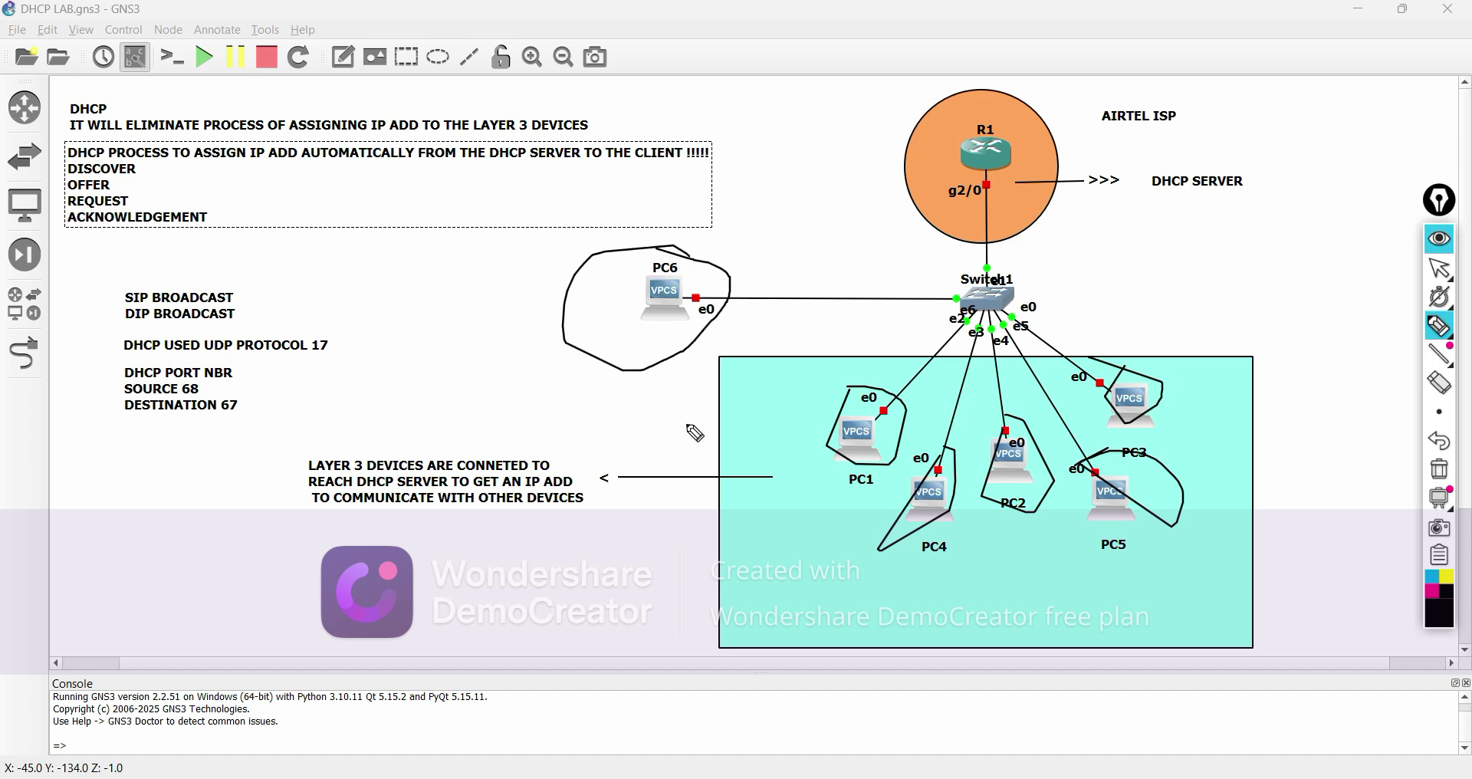
pyautogui.moveTo(656, 328)
pyautogui.mouseDown()
pyautogui.moveTo(1178, 571)
pyautogui.moveTo(997, 332)
pyautogui.moveTo(669, 261)
pyautogui.mouseUp()
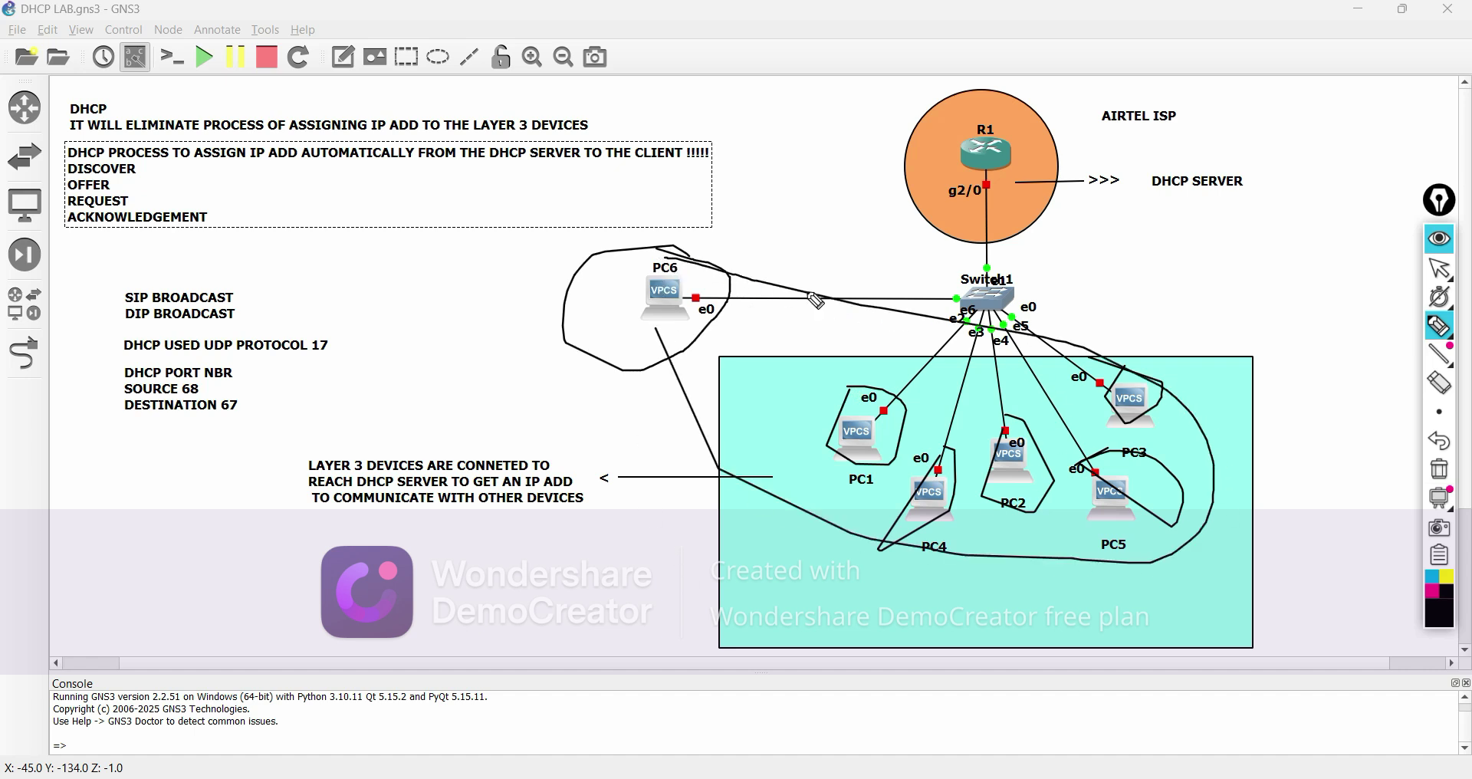
pyautogui.click(1447, 480)
pyautogui.moveTo(1439, 368)
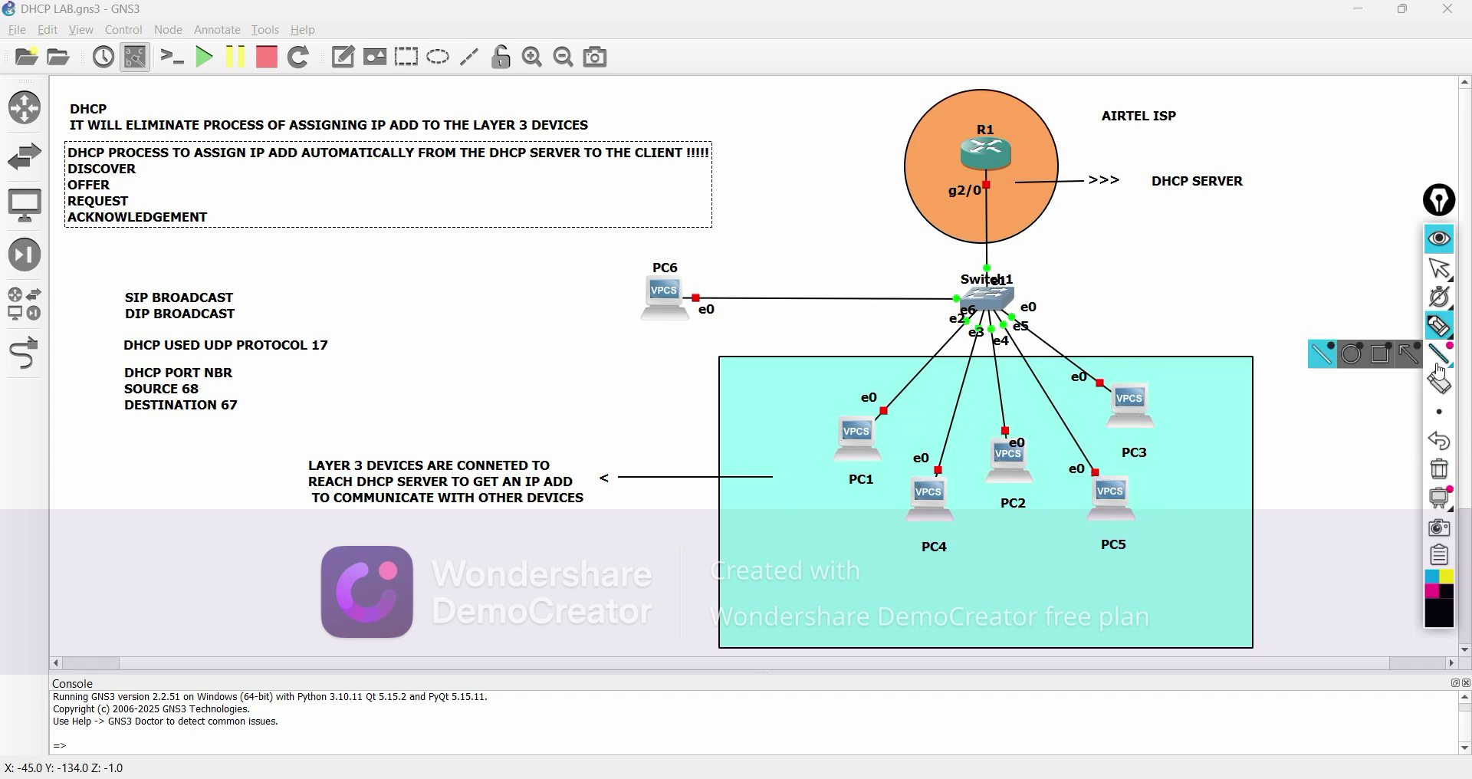
pyautogui.click(1440, 268)
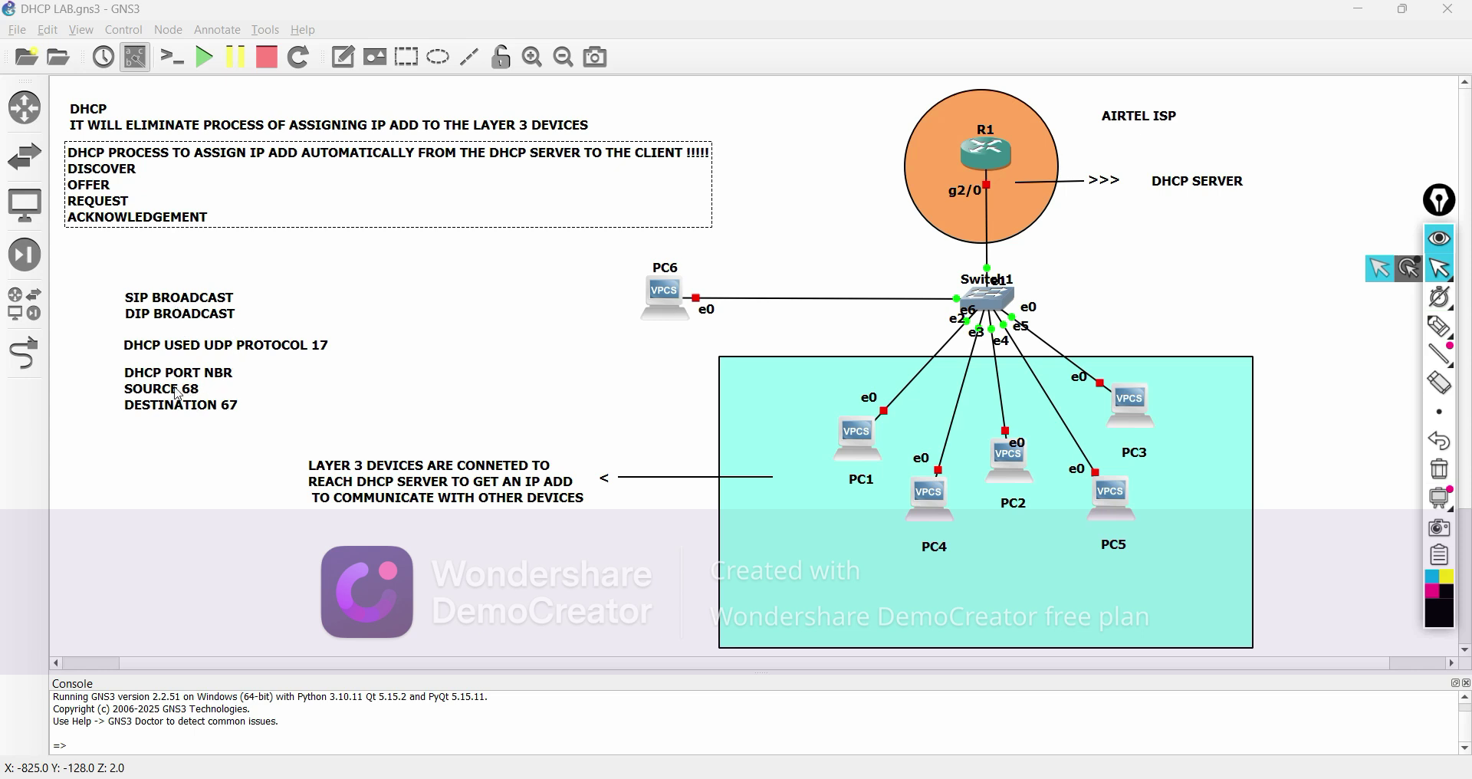
# Move the UDP protocol 17 note beneath the DHCP process note and place the DHCP port number note under it
pyautogui.moveTo(202, 367); pyautogui.dragTo(132, 251)
pyautogui.moveTo(170, 320); pyautogui.dragTo(125, 430)
pyautogui.moveTo(145, 273); pyautogui.dragTo(152, 427)
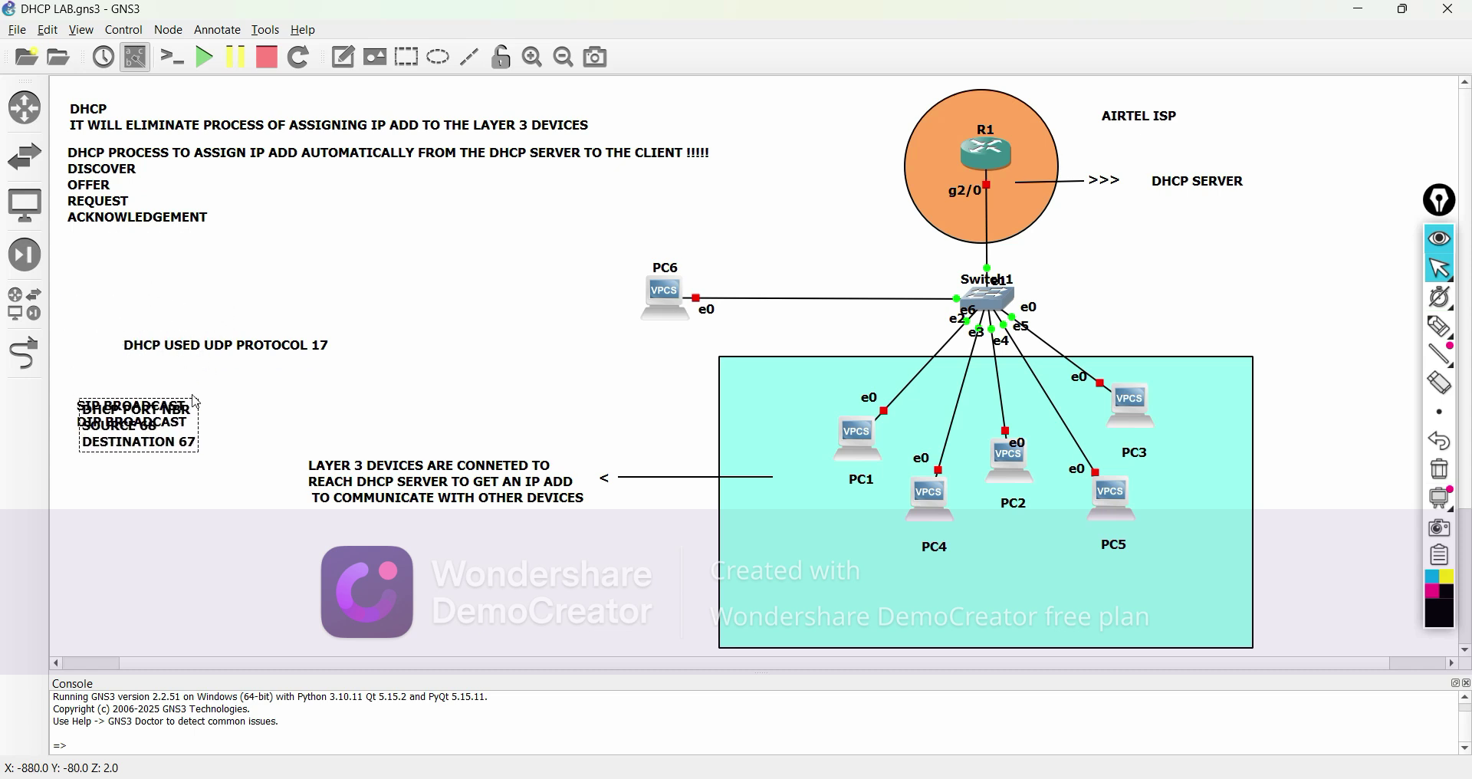
pyautogui.moveTo(219, 348); pyautogui.dragTo(160, 250)
pyautogui.moveTo(154, 445); pyautogui.dragTo(34, 310)
# Highlight the SOURCE 68 and DESTINATION 67 lines in the DHCP port number note, leaving its text as is
pyautogui.doubleClick(146, 301)
pyautogui.click(145, 301)
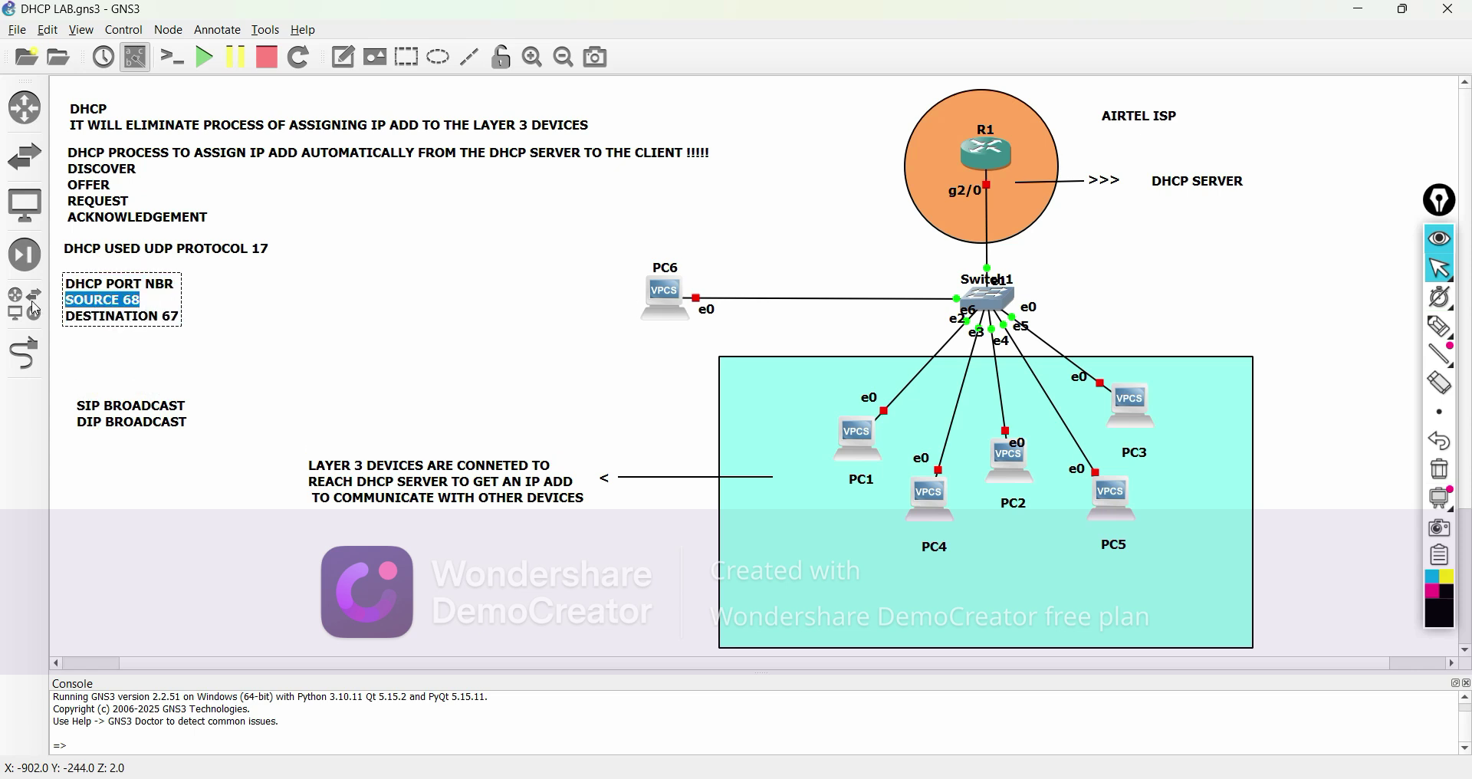
pyautogui.click(141, 302)
pyautogui.moveTo(141, 302); pyautogui.dragTo(54, 304)
pyautogui.moveTo(176, 325); pyautogui.dragTo(47, 324)
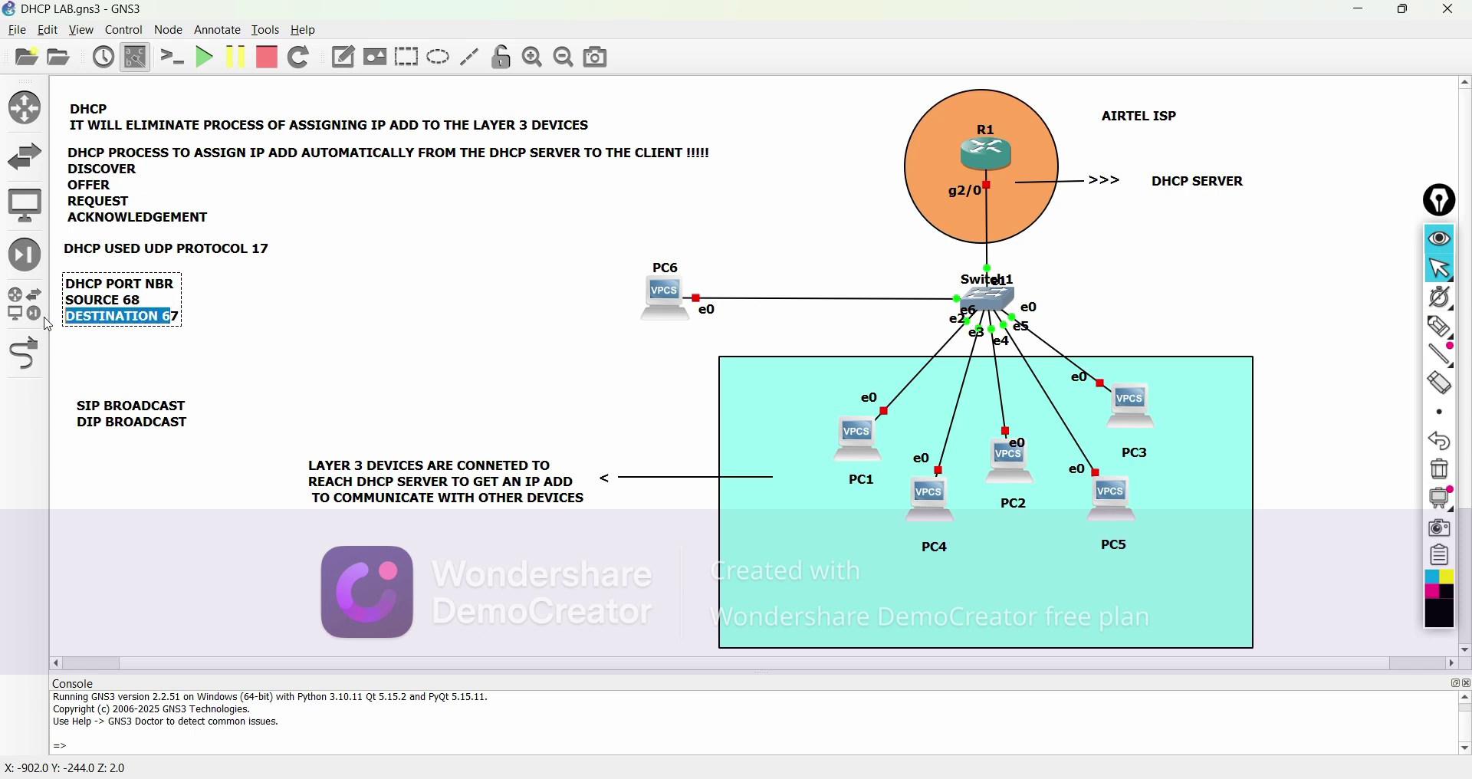
pyautogui.click(322, 322)
# Move the SIP/DIP broadcast note beneath the port number note and nudge the Layer 3 devices note slightly left
pyautogui.moveTo(153, 414); pyautogui.dragTo(138, 354)
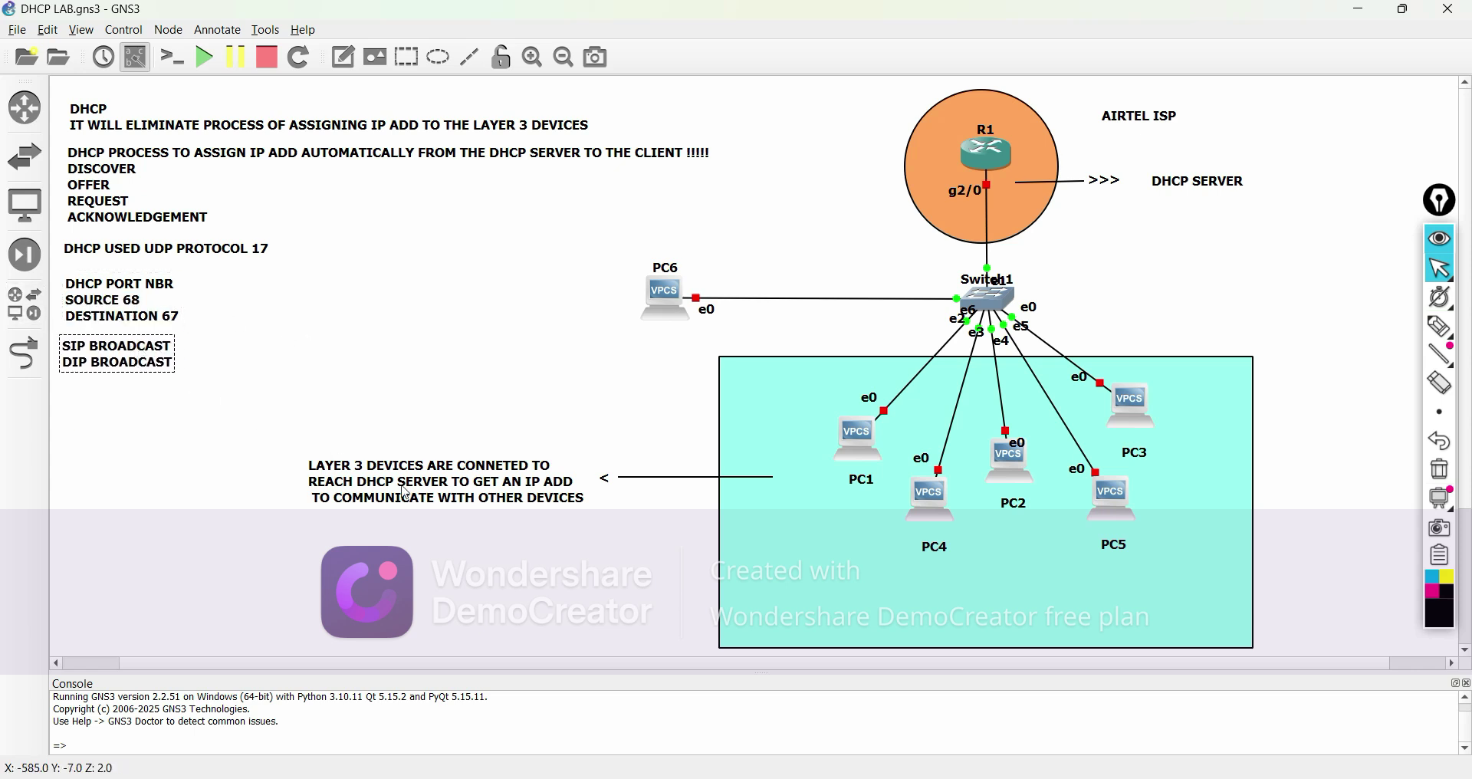
pyautogui.moveTo(405, 492); pyautogui.dragTo(398, 490)
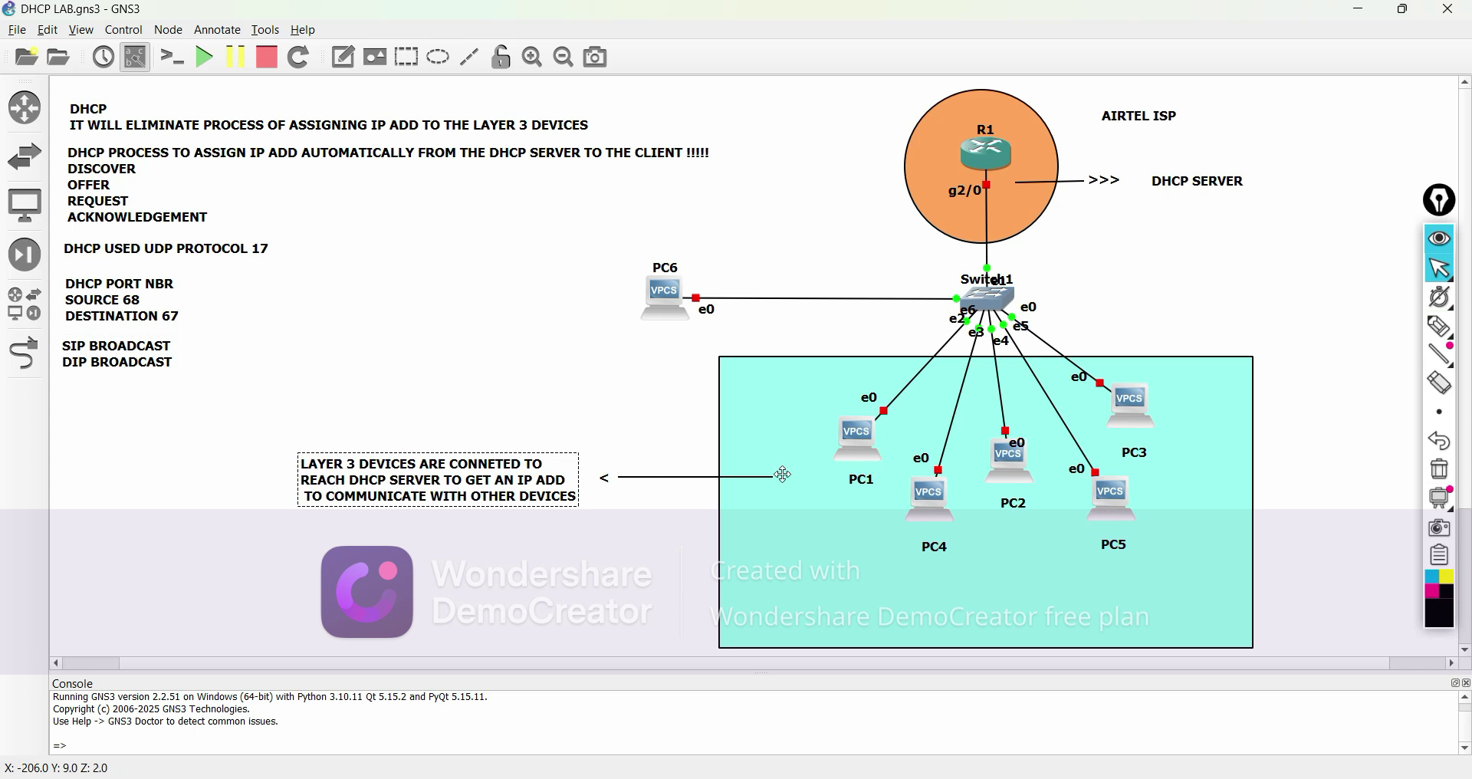
# Loop around the PCs in the turquoise box and mark the Layer 3 devices note in black, then clear the annotations and stop drawing
pyautogui.click(1444, 333)
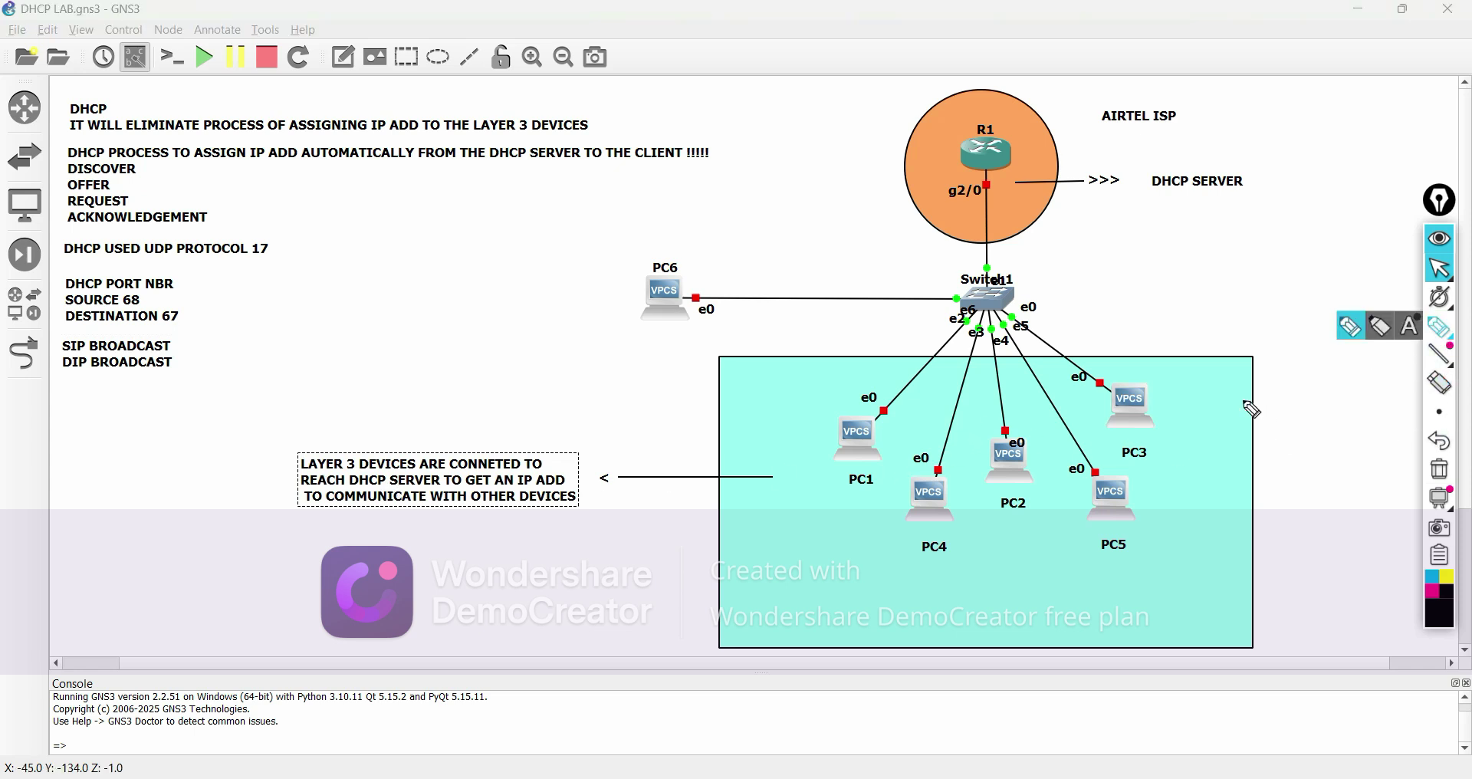
pyautogui.moveTo(1243, 400)
pyautogui.mouseDown()
pyautogui.moveTo(786, 395)
pyautogui.moveTo(983, 397)
pyautogui.mouseUp()
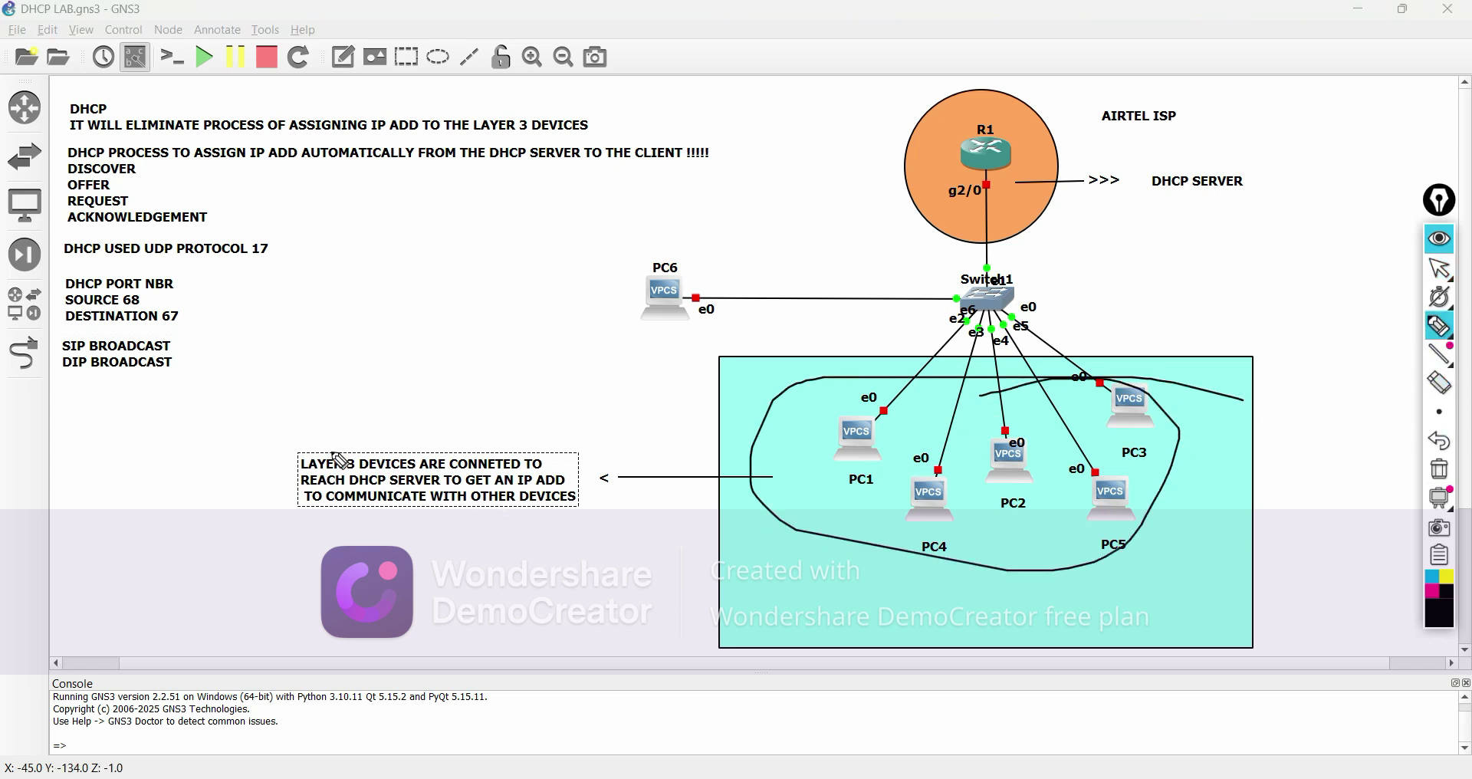
pyautogui.moveTo(331, 451); pyautogui.dragTo(448, 418)
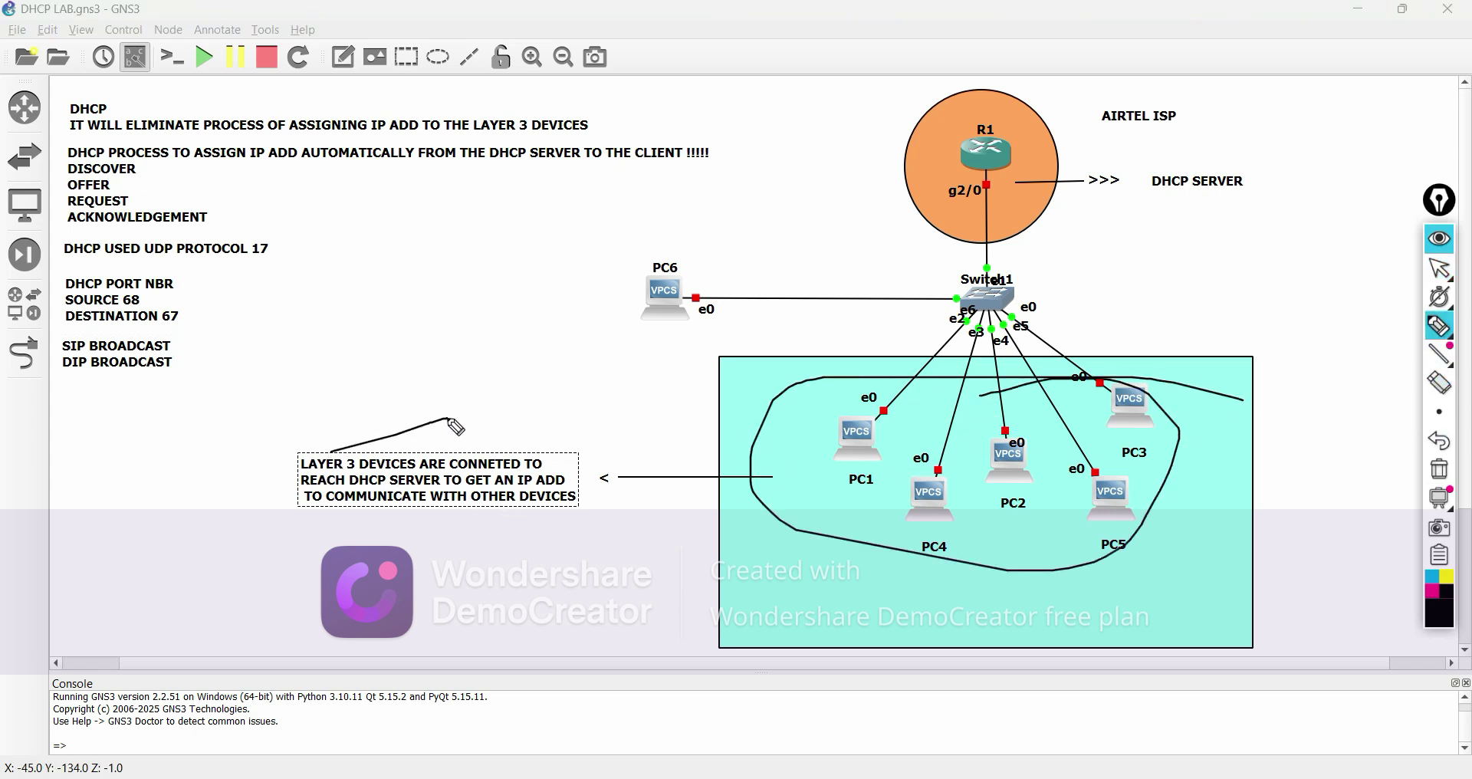
pyautogui.click(1441, 470)
pyautogui.click(1441, 268)
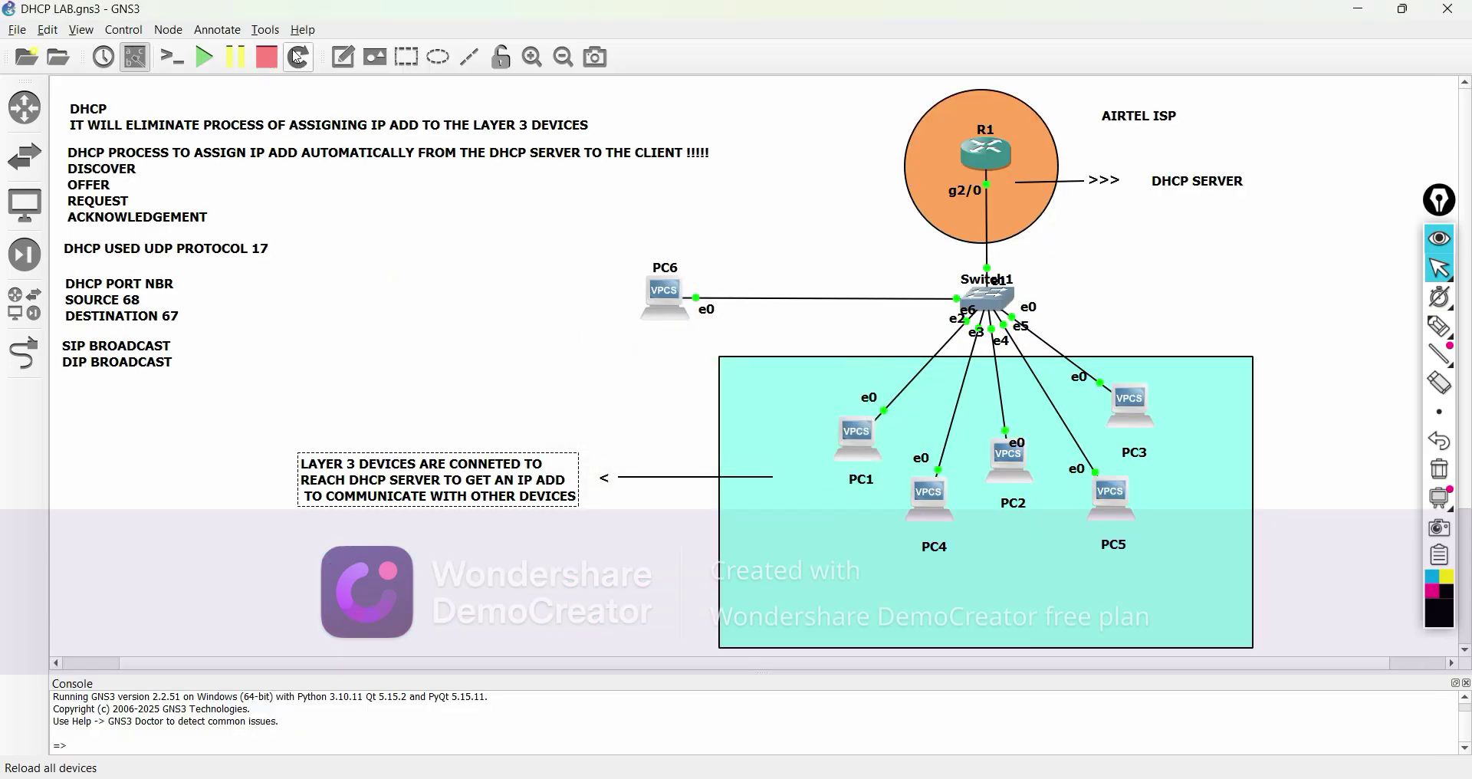
# Start all devices in the topology and open their consoles in an enlarged window
pyautogui.click(176, 67)
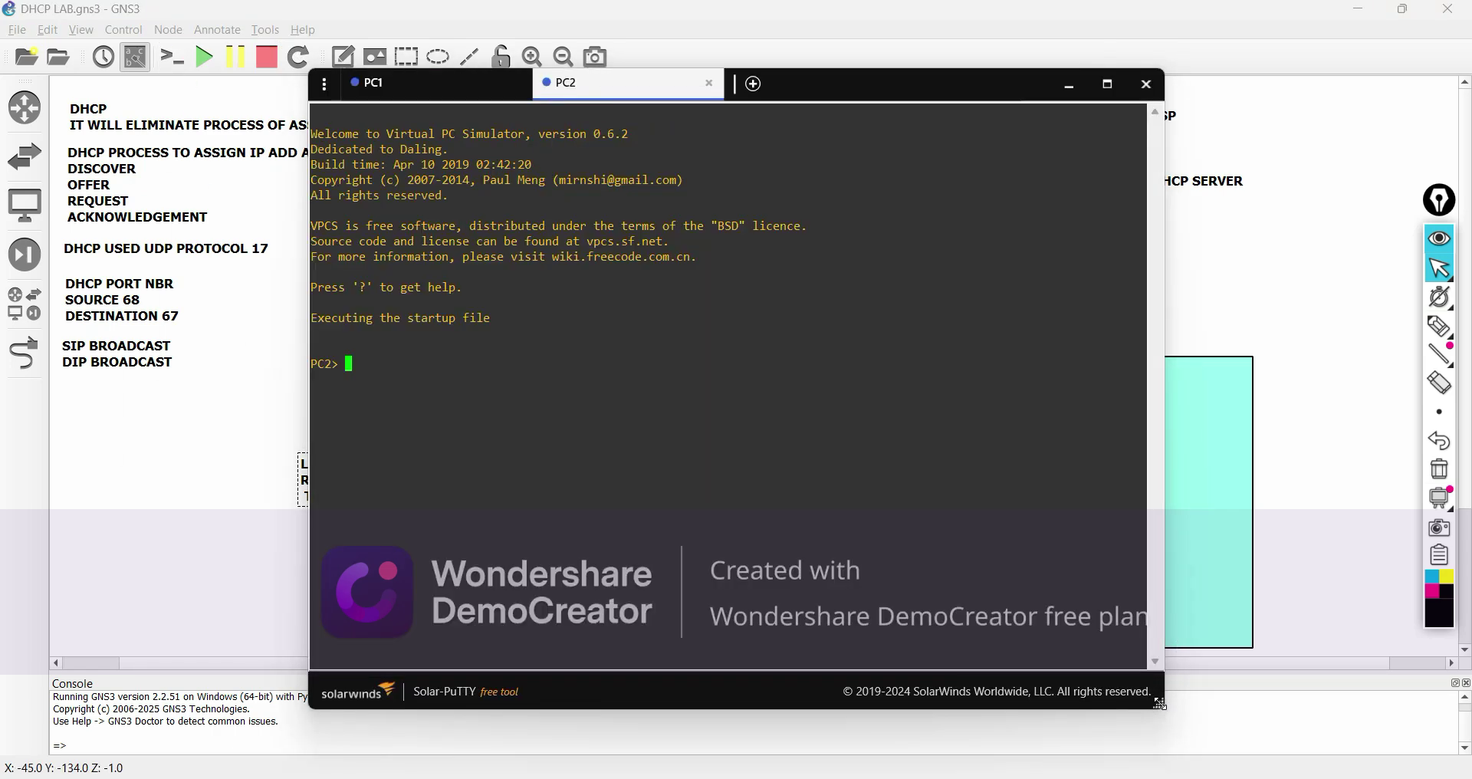
pyautogui.moveTo(1160, 704); pyautogui.dragTo(1430, 735)
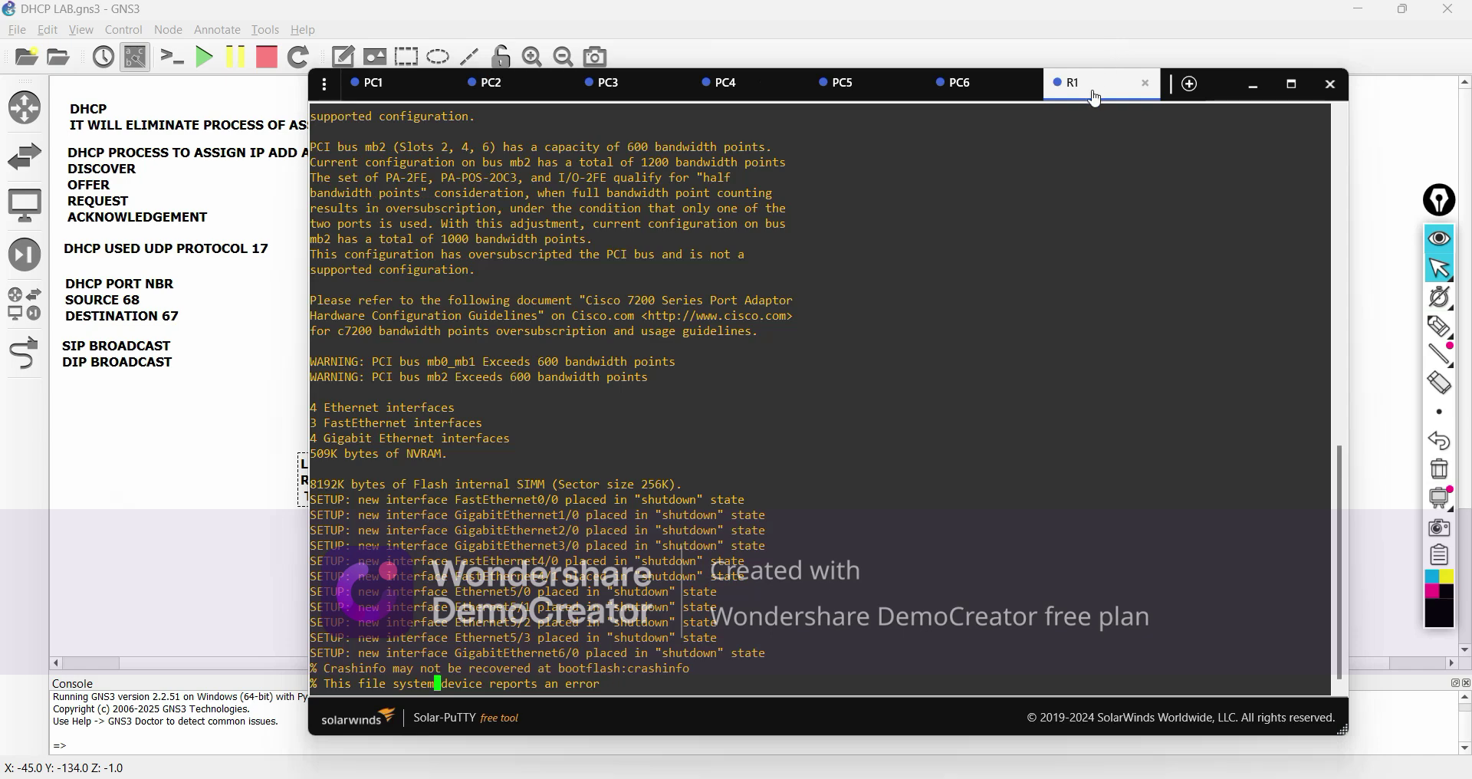
# Try to detach the R1 console session from the shared console window and shift the window
pyautogui.rightClick(1095, 99)
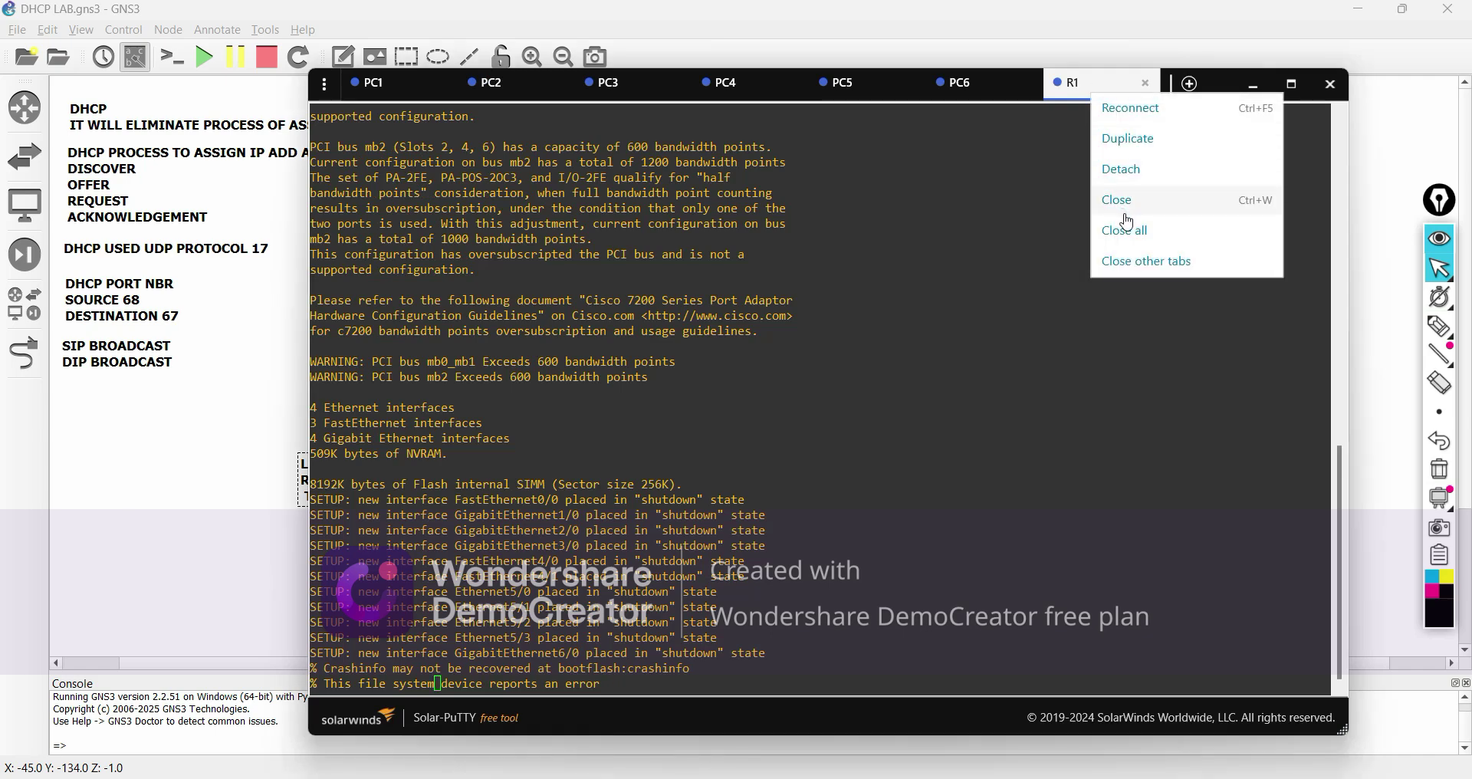
pyautogui.click(1124, 171)
pyautogui.moveTo(247, 151); pyautogui.dragTo(344, 110)
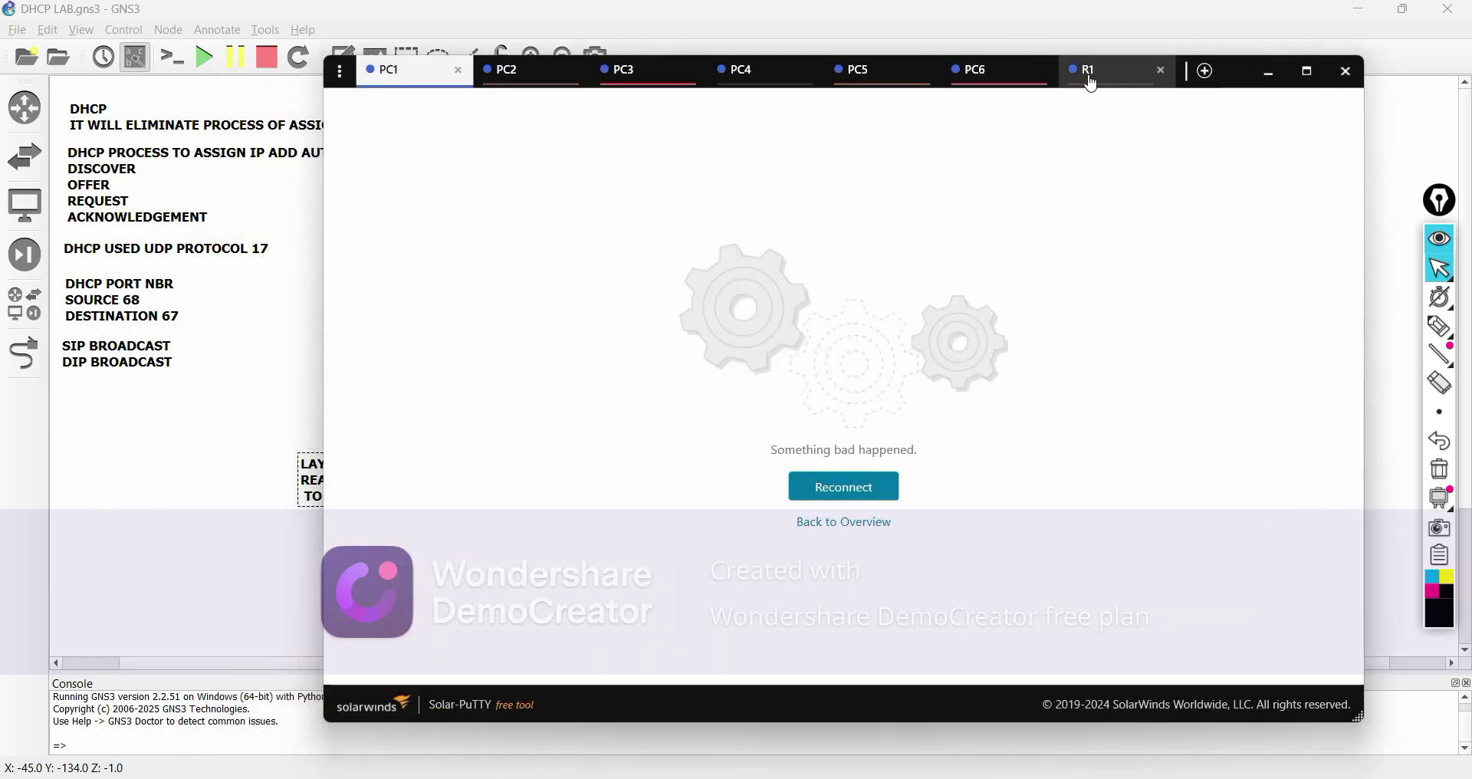
# Reconnect the console sessions of PC1, PC2, PC3, PC4, PC5, PC6 and R1 one after another
pyautogui.click(844, 486)
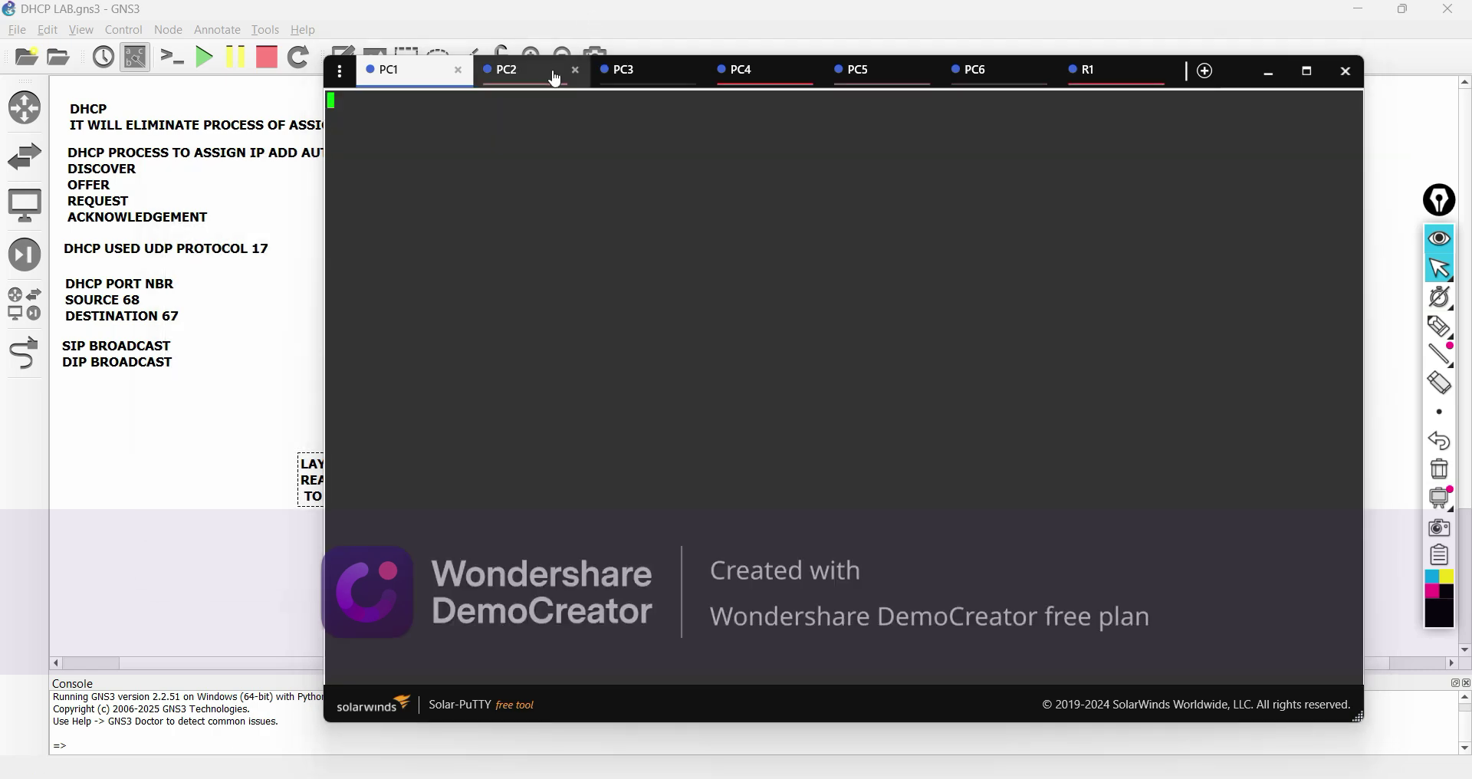
pyautogui.click(550, 71)
pyautogui.click(821, 487)
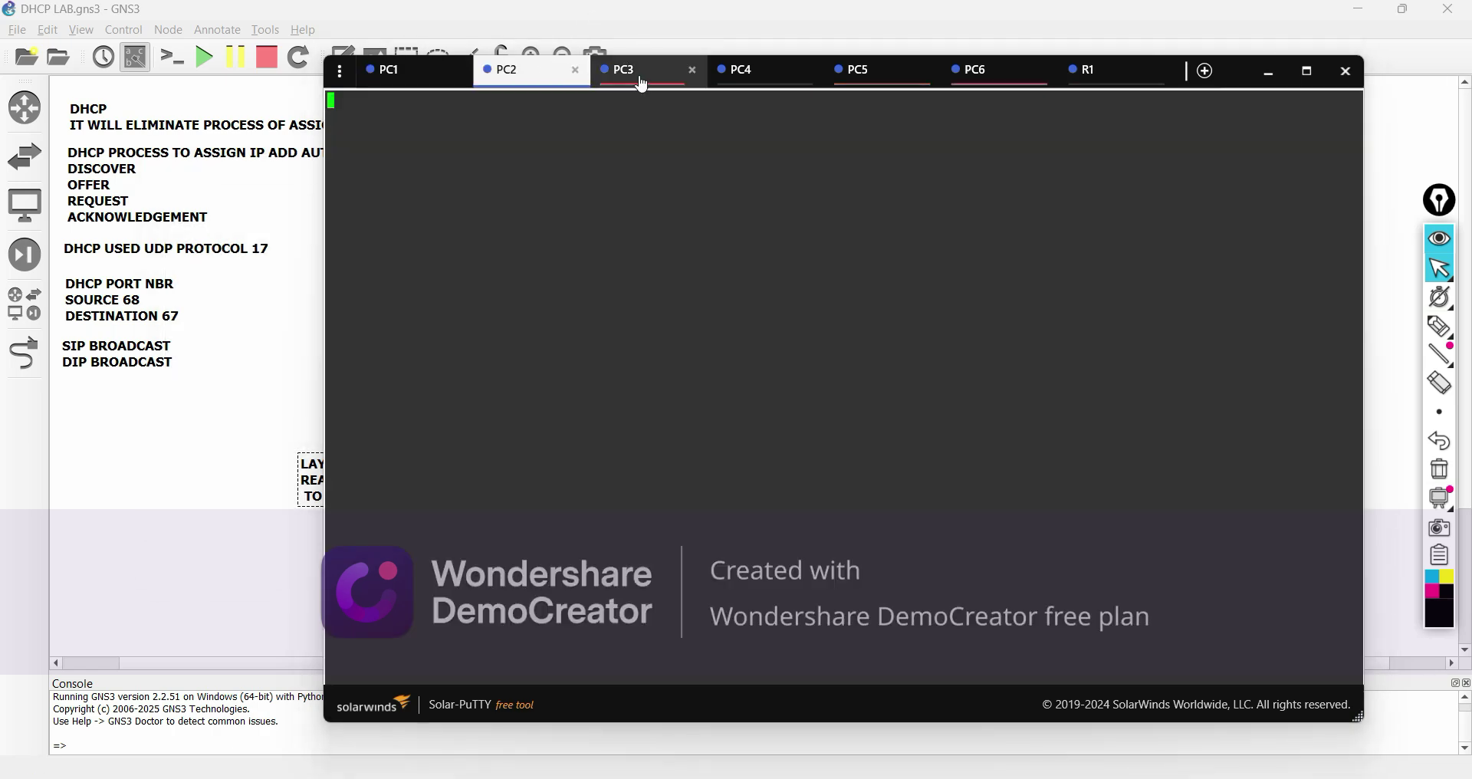
pyautogui.click(625, 70)
pyautogui.click(824, 485)
pyautogui.click(781, 77)
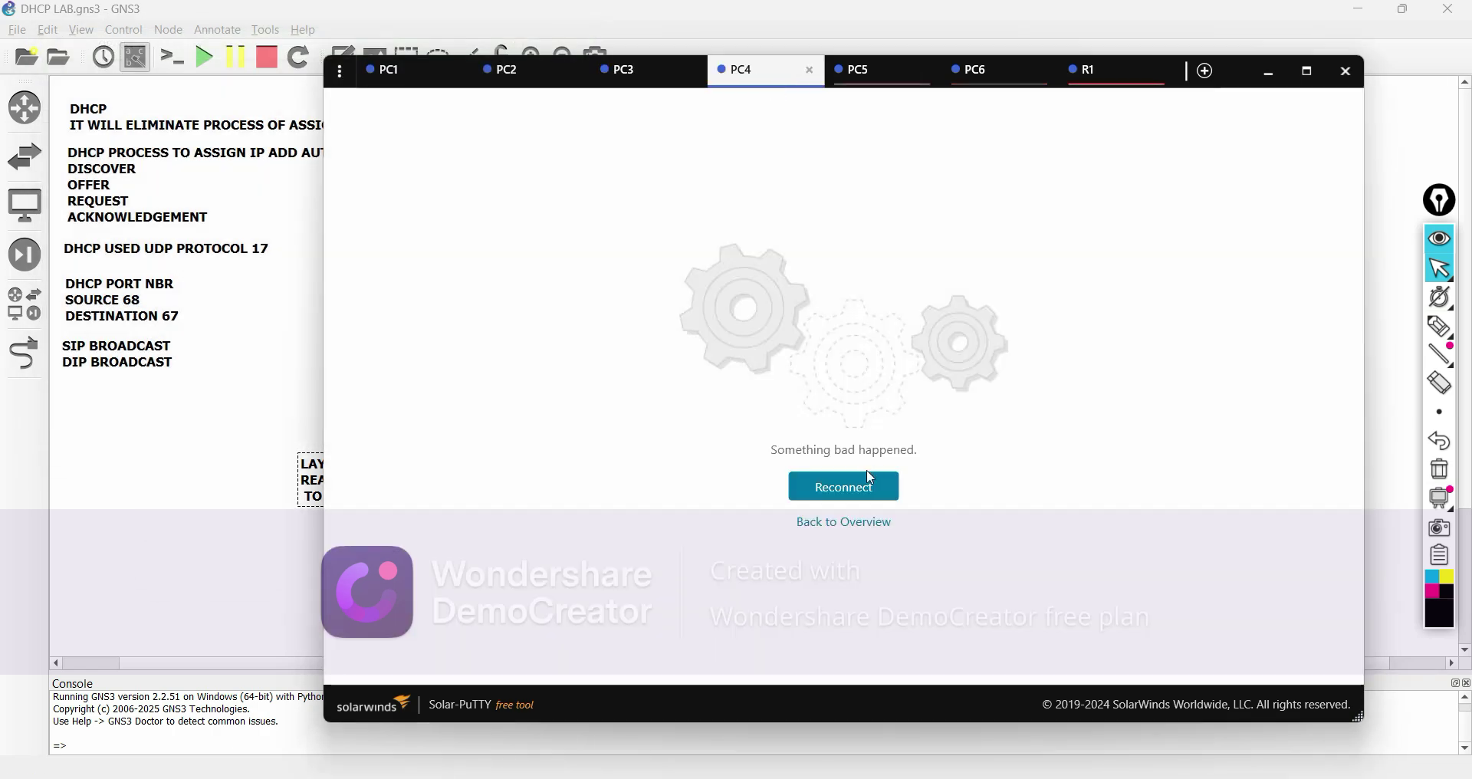
pyautogui.click(844, 485)
pyautogui.click(862, 71)
pyautogui.click(843, 490)
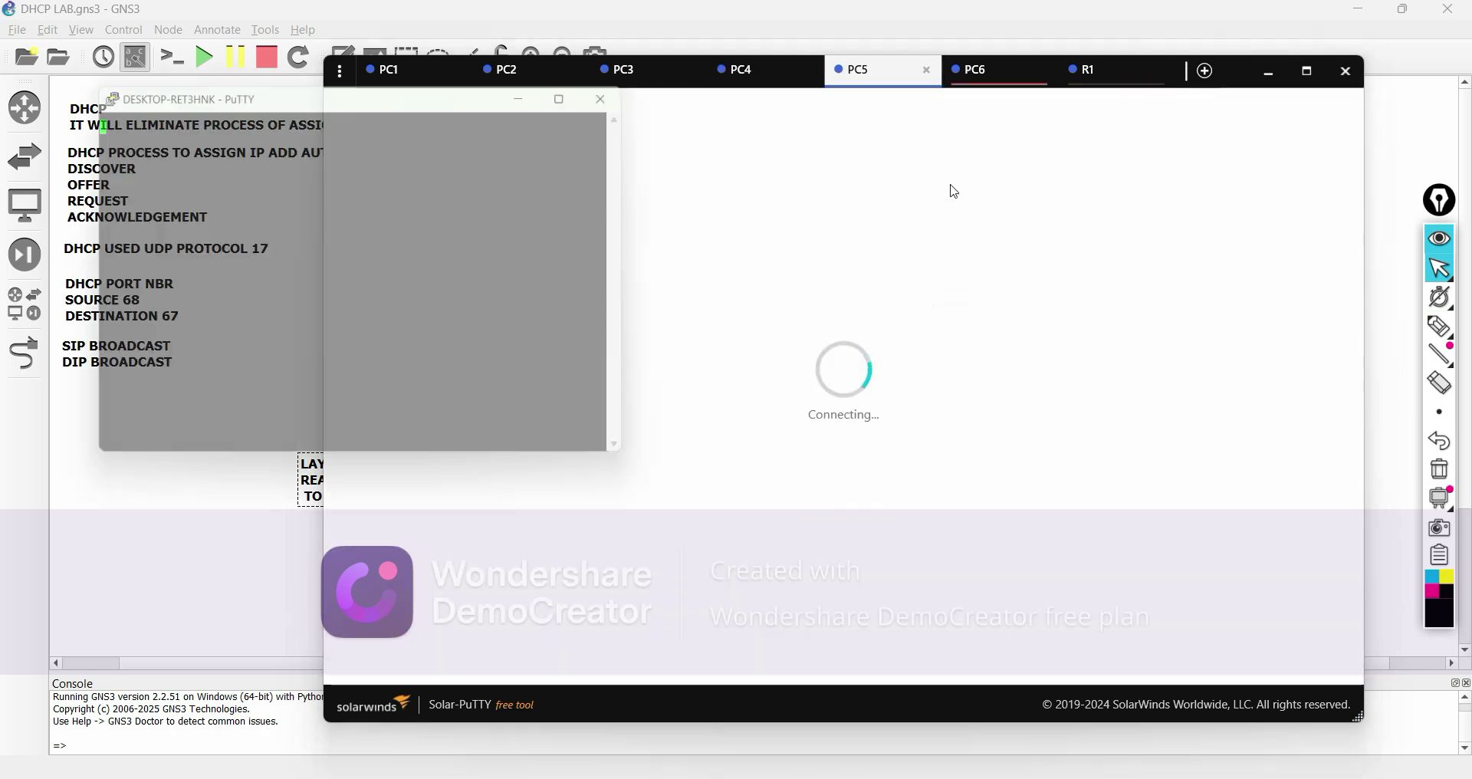
pyautogui.click(993, 72)
pyautogui.click(863, 495)
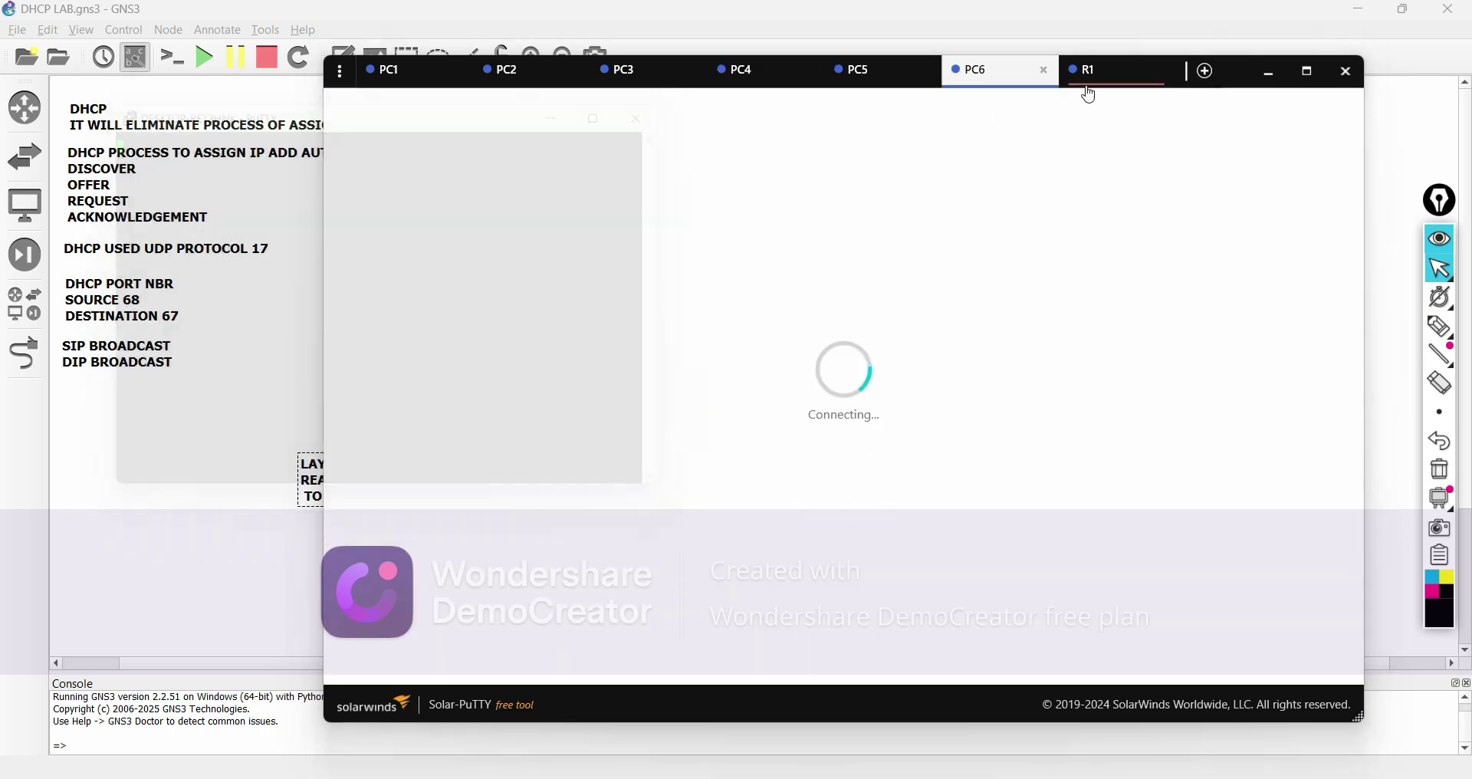
pyautogui.click(1088, 76)
pyautogui.click(855, 485)
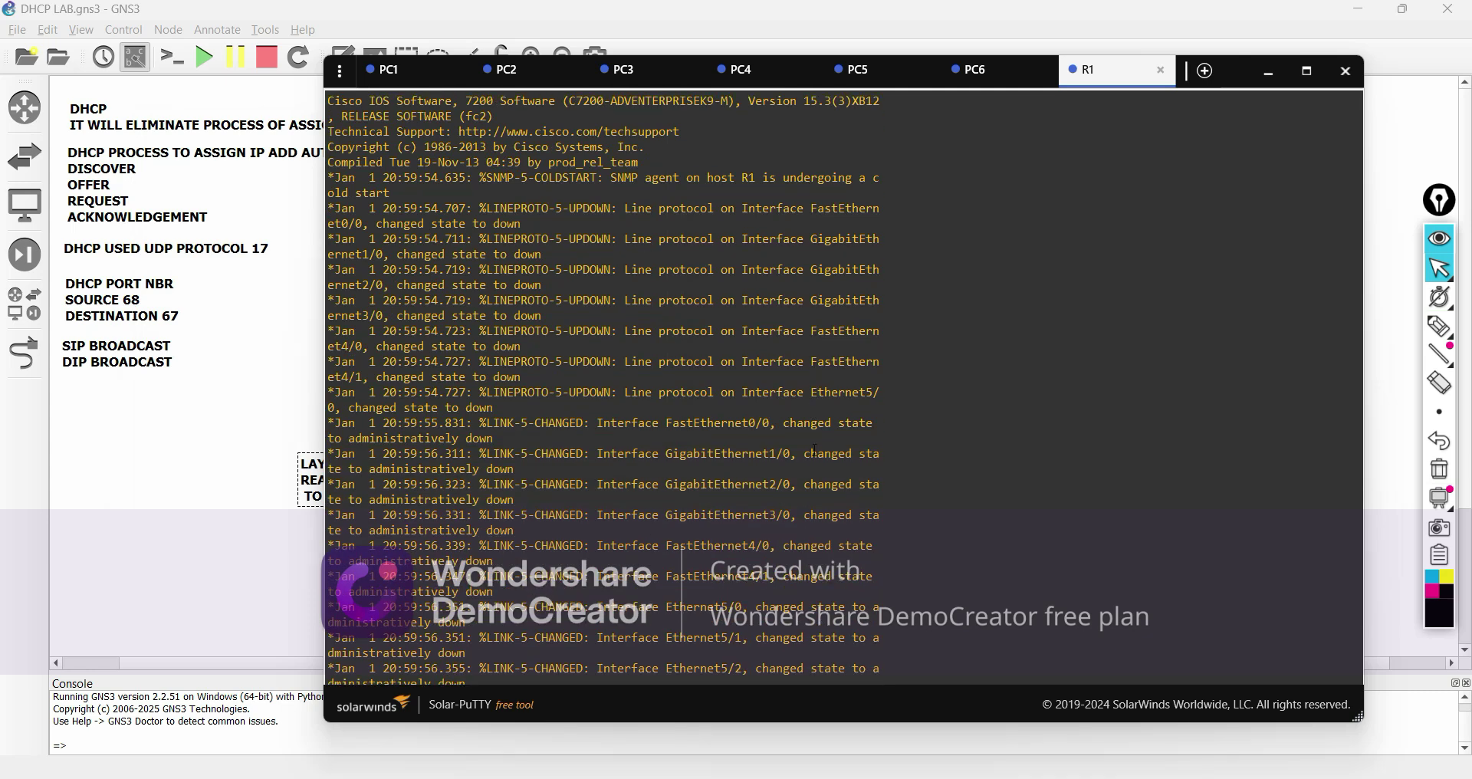
# Enlarge the console window and bring up the command prompt on router R1
pyautogui.moveTo(1360, 721); pyautogui.dragTo(1446, 765)
pyautogui.press('Return')
pyautogui.press('Return')
pyautogui.press('Return')
pyautogui.press('Return')
pyautogui.press('Return')
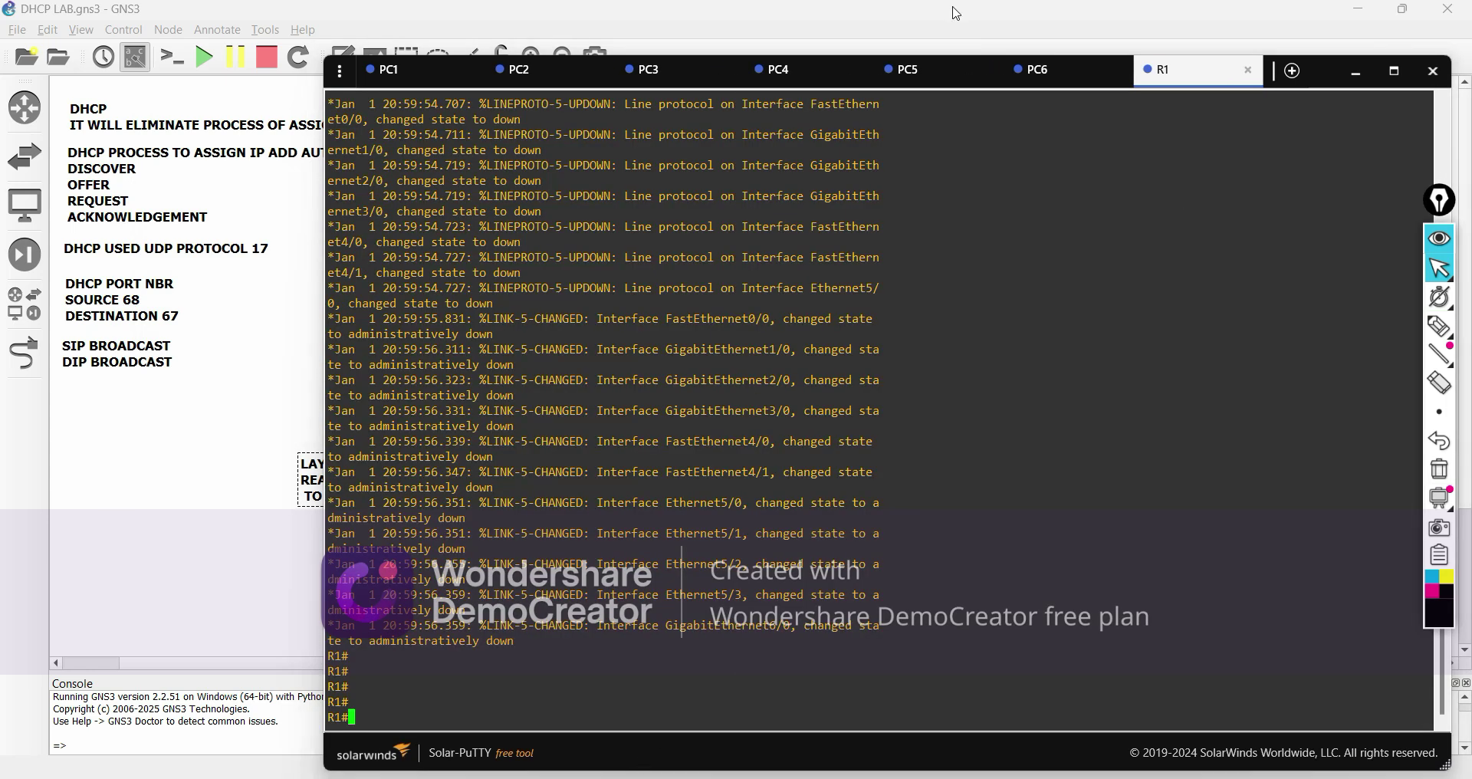
# Move the console window over the text notes so the R1 and PC topology is uncovered, and show the R1 session
pyautogui.moveTo(325, 55); pyautogui.dragTo(732, 1)
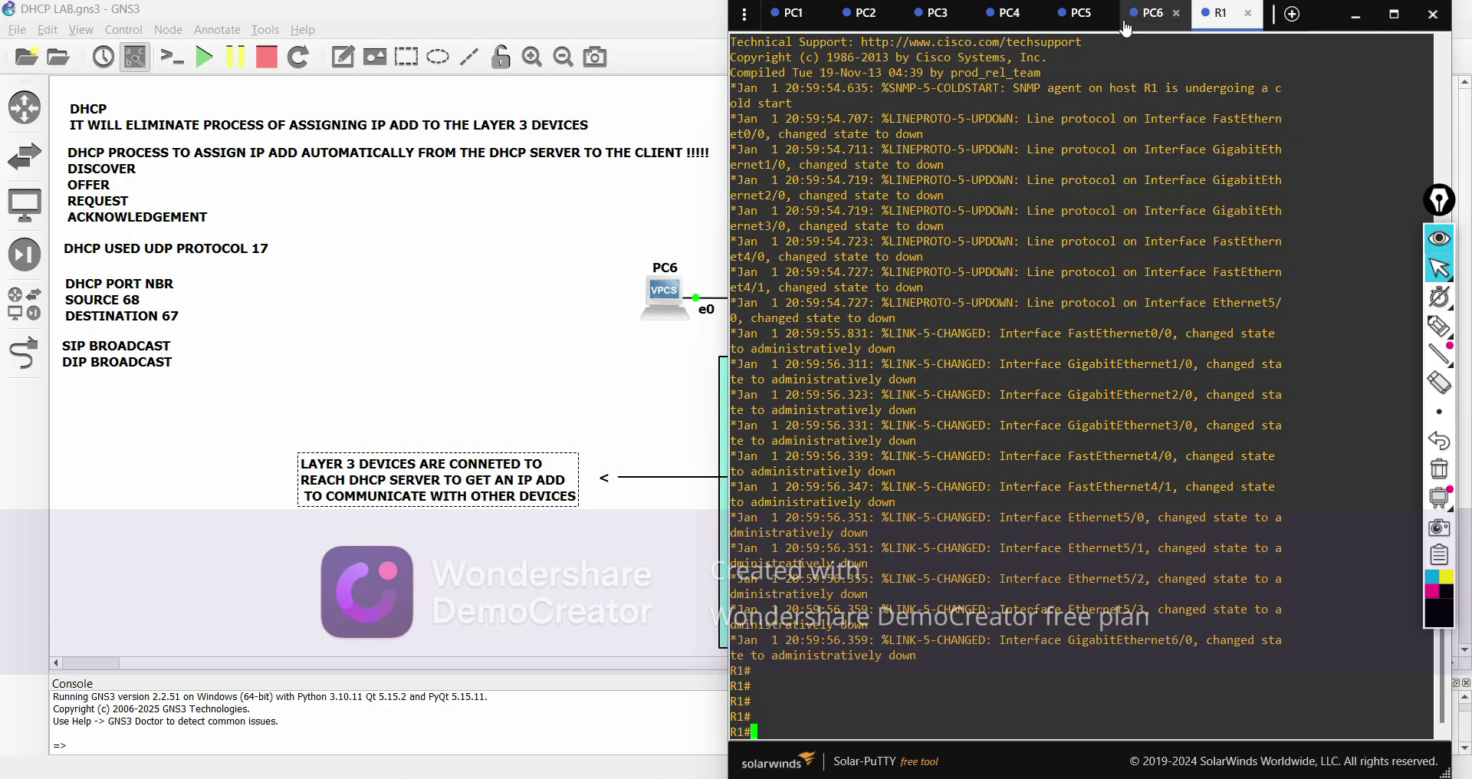
pyautogui.moveTo(1071, 22); pyautogui.dragTo(356, 42)
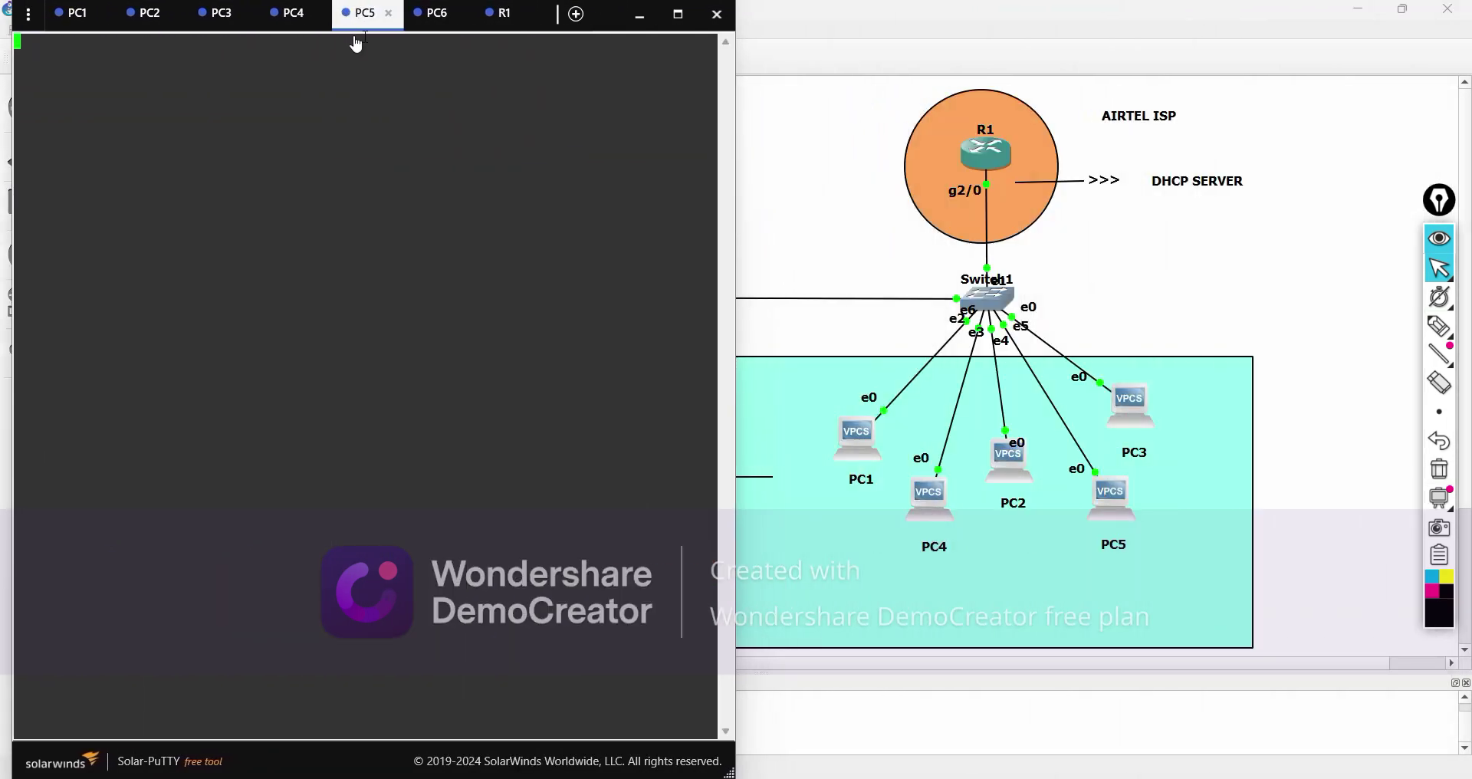
pyautogui.click(490, 26)
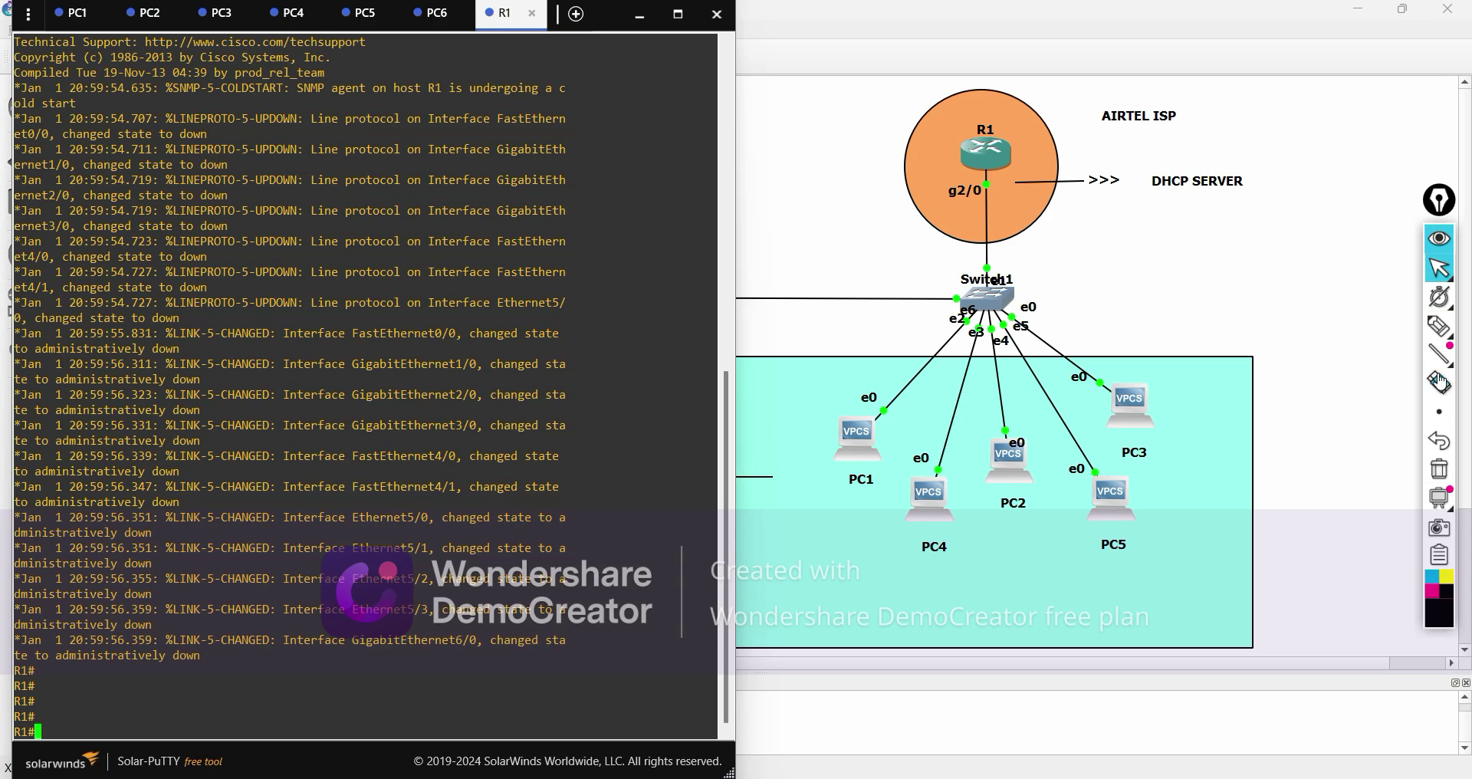
# Circle R1 and its DHCP server label, handwrite and circle "DHCP Ser", loop around the client PCs, and clear the annotations
pyautogui.click(1433, 333)
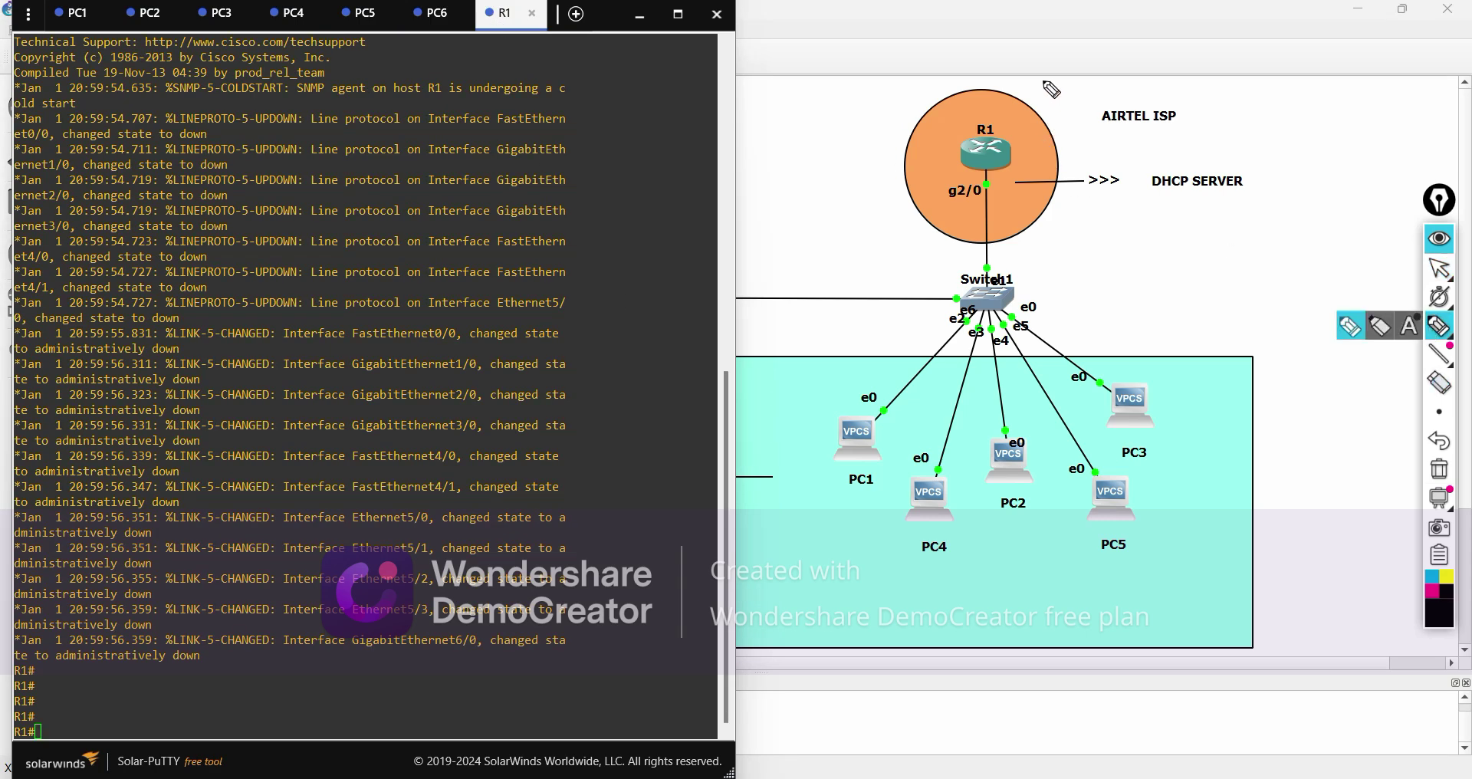
pyautogui.moveTo(1052, 82)
pyautogui.mouseDown()
pyautogui.moveTo(851, 249)
pyautogui.moveTo(1208, 243)
pyautogui.moveTo(1246, 134)
pyautogui.moveTo(1027, 94)
pyautogui.mouseUp()
pyautogui.moveTo(1160, 250)
pyautogui.mouseDown()
pyautogui.moveTo(1178, 274)
pyautogui.moveTo(1213, 273)
pyautogui.moveTo(1224, 301)
pyautogui.moveTo(1235, 266)
pyautogui.moveTo(1256, 308)
pyautogui.moveTo(1290, 282)
pyautogui.moveTo(1274, 293)
pyautogui.moveTo(1311, 349)
pyautogui.moveTo(1348, 290)
pyautogui.moveTo(1359, 324)
pyautogui.mouseUp()
pyautogui.moveTo(1359, 272)
pyautogui.mouseDown()
pyautogui.moveTo(1147, 341)
pyautogui.moveTo(1414, 291)
pyautogui.moveTo(1322, 255)
pyautogui.mouseUp()
pyautogui.moveTo(1031, 115)
pyautogui.mouseDown()
pyautogui.moveTo(920, 252)
pyautogui.moveTo(1003, 108)
pyautogui.mouseUp()
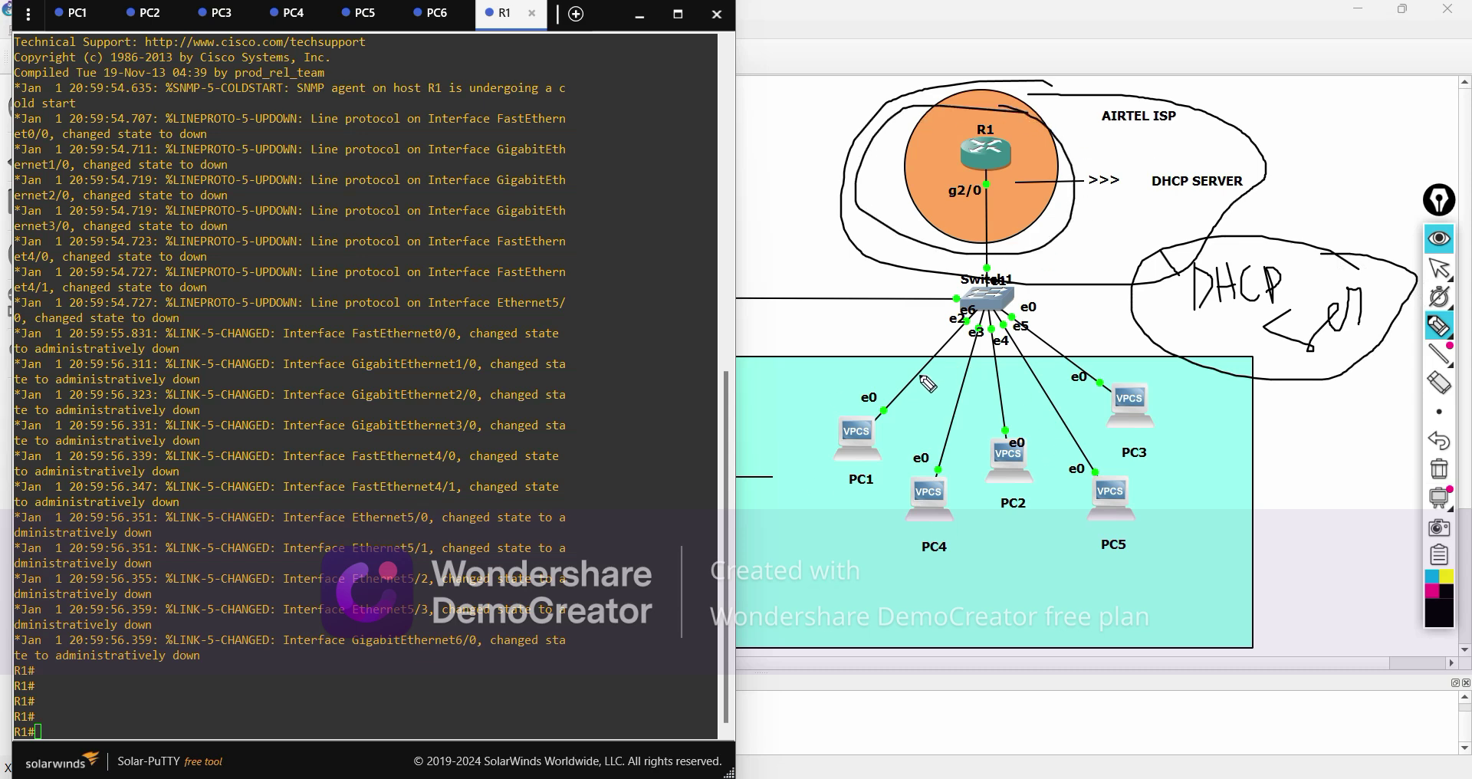
pyautogui.moveTo(865, 380)
pyautogui.mouseDown()
pyautogui.moveTo(750, 491)
pyautogui.moveTo(905, 421)
pyautogui.moveTo(1006, 495)
pyautogui.moveTo(924, 437)
pyautogui.mouseUp()
pyautogui.moveTo(1002, 410)
pyautogui.mouseDown()
pyautogui.moveTo(1037, 449)
pyautogui.moveTo(980, 414)
pyautogui.mouseUp()
pyautogui.moveTo(1104, 450)
pyautogui.mouseDown()
pyautogui.moveTo(1135, 464)
pyautogui.moveTo(1068, 459)
pyautogui.moveTo(1162, 388)
pyautogui.moveTo(1119, 371)
pyautogui.mouseUp()
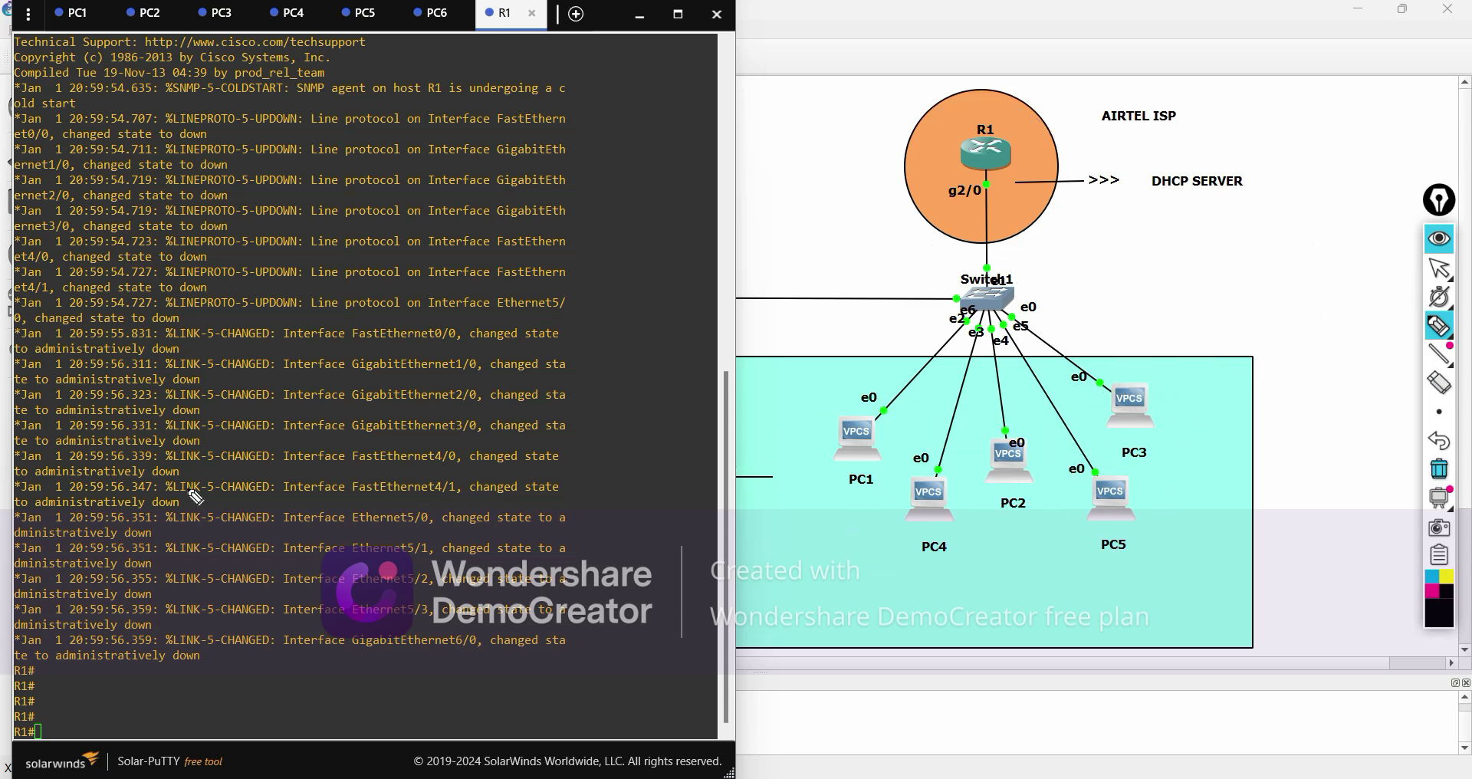
pyautogui.click(1439, 468)
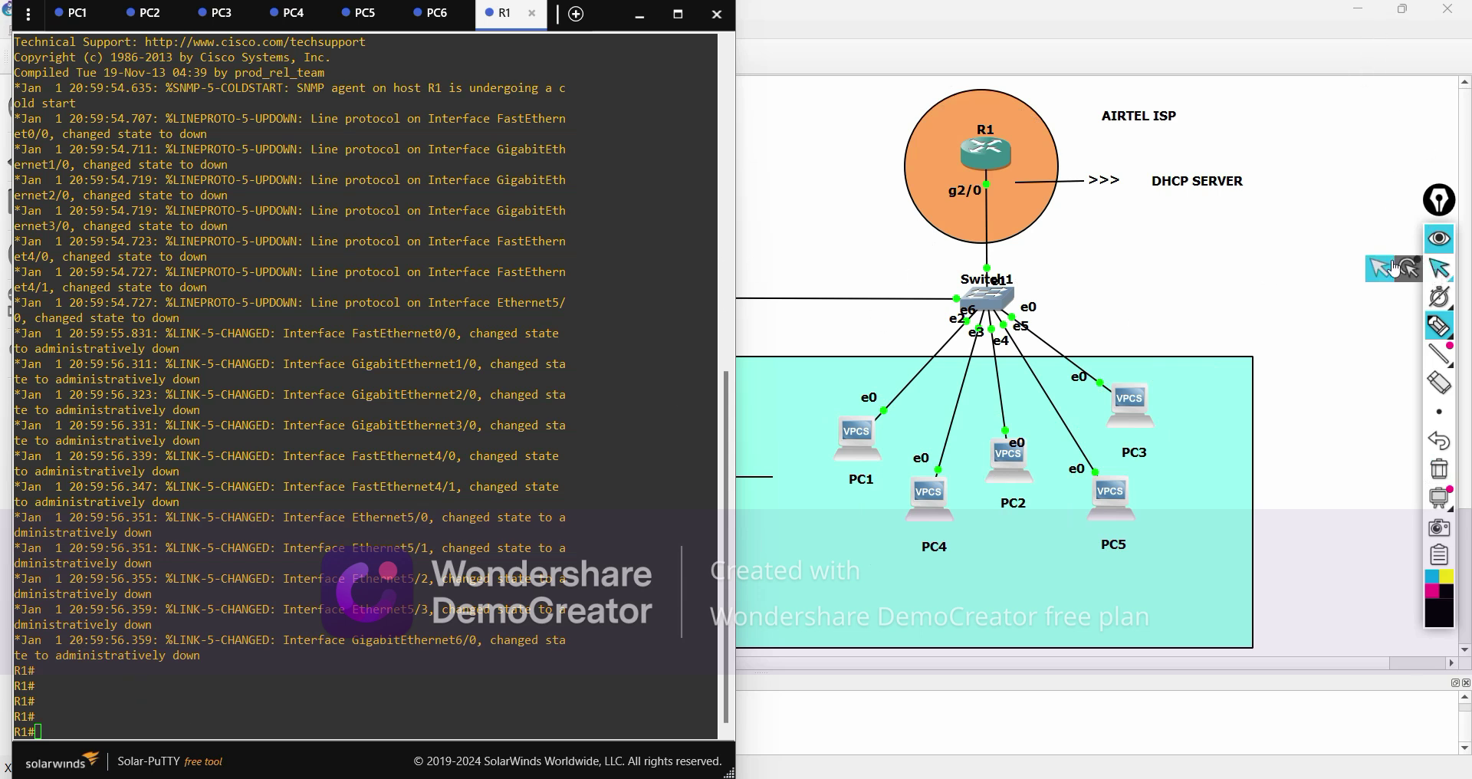
# Leave annotation mode and enter global configuration mode on R1 with configure terminal
pyautogui.click(1440, 269)
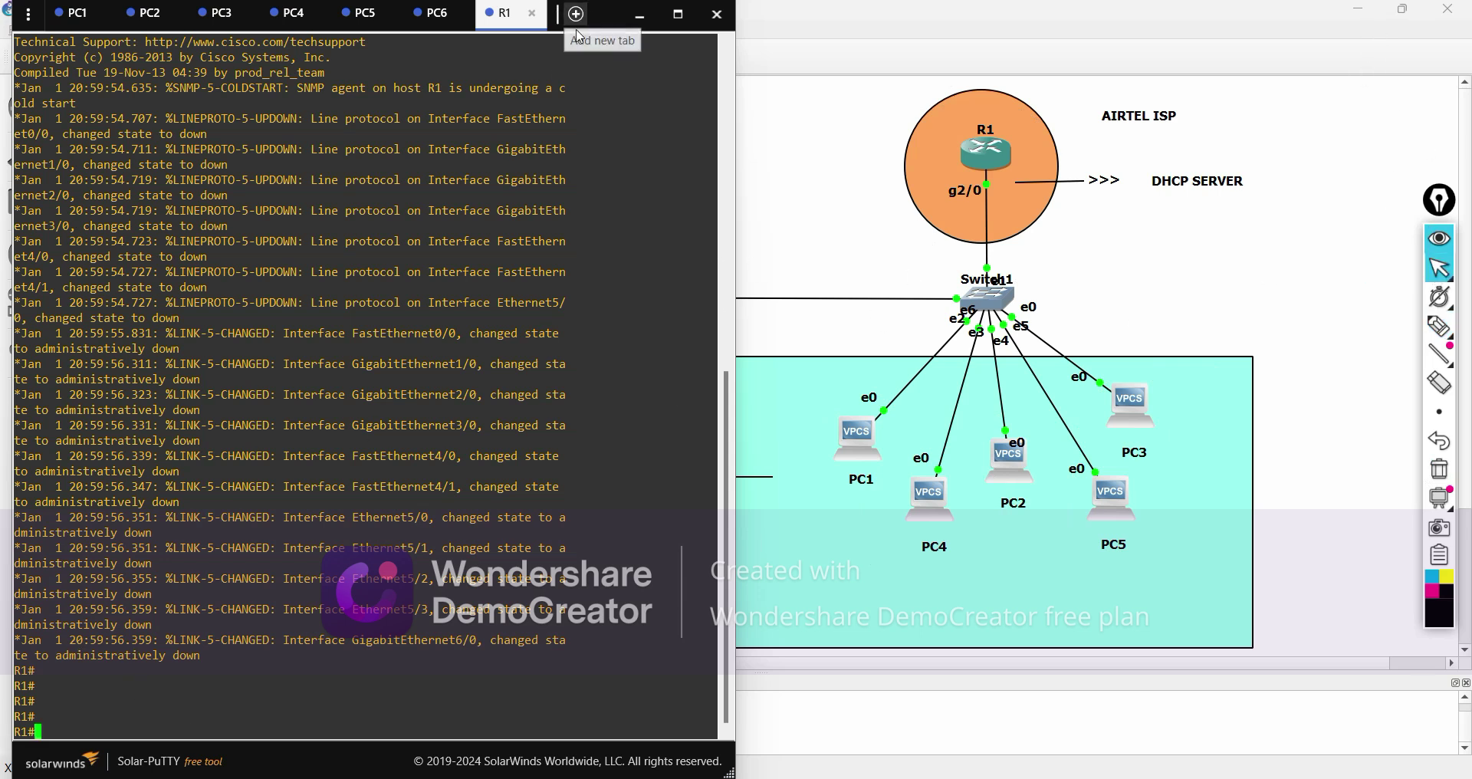
pyautogui.write('conf')
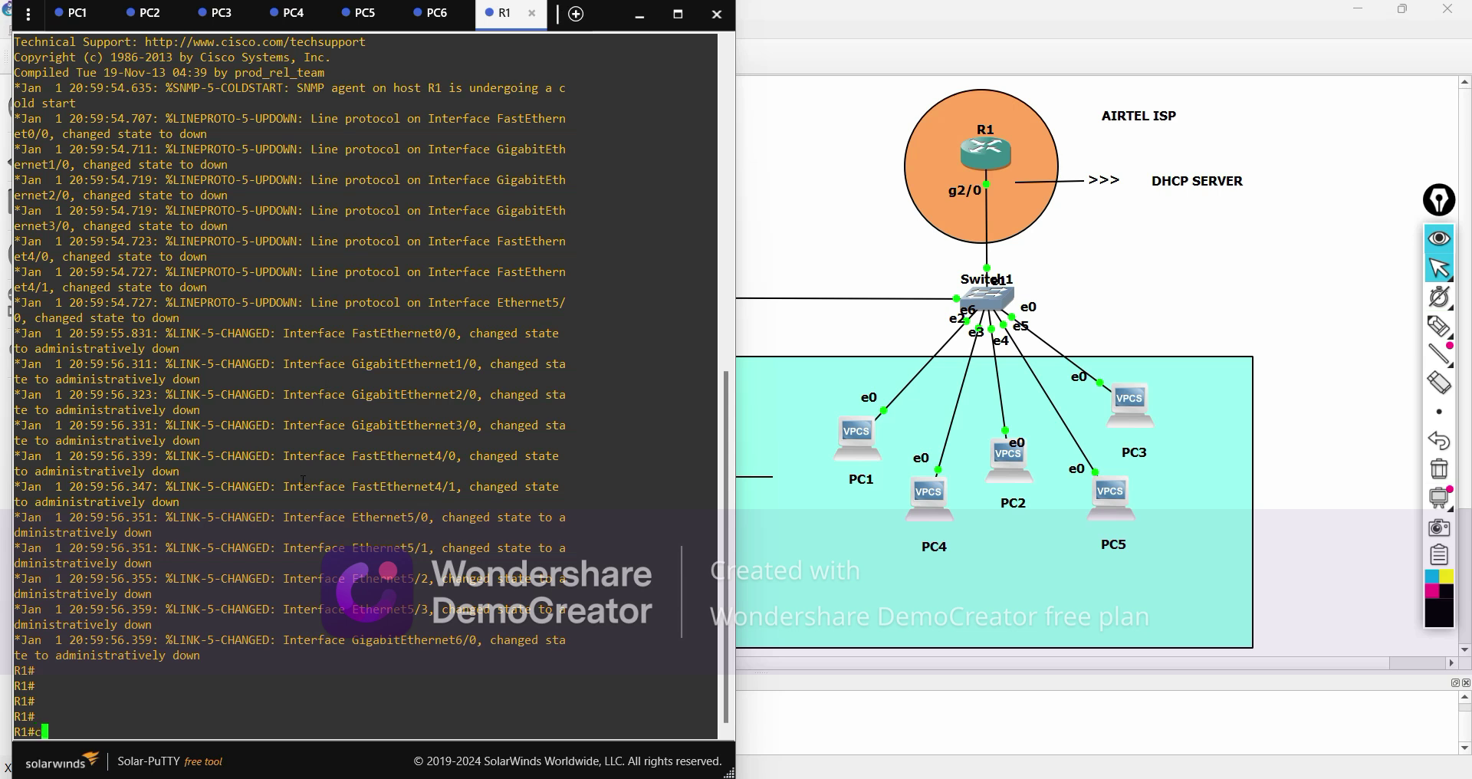
pyautogui.press('Tab')
pyautogui.write('ter')
pyautogui.press('Tab')
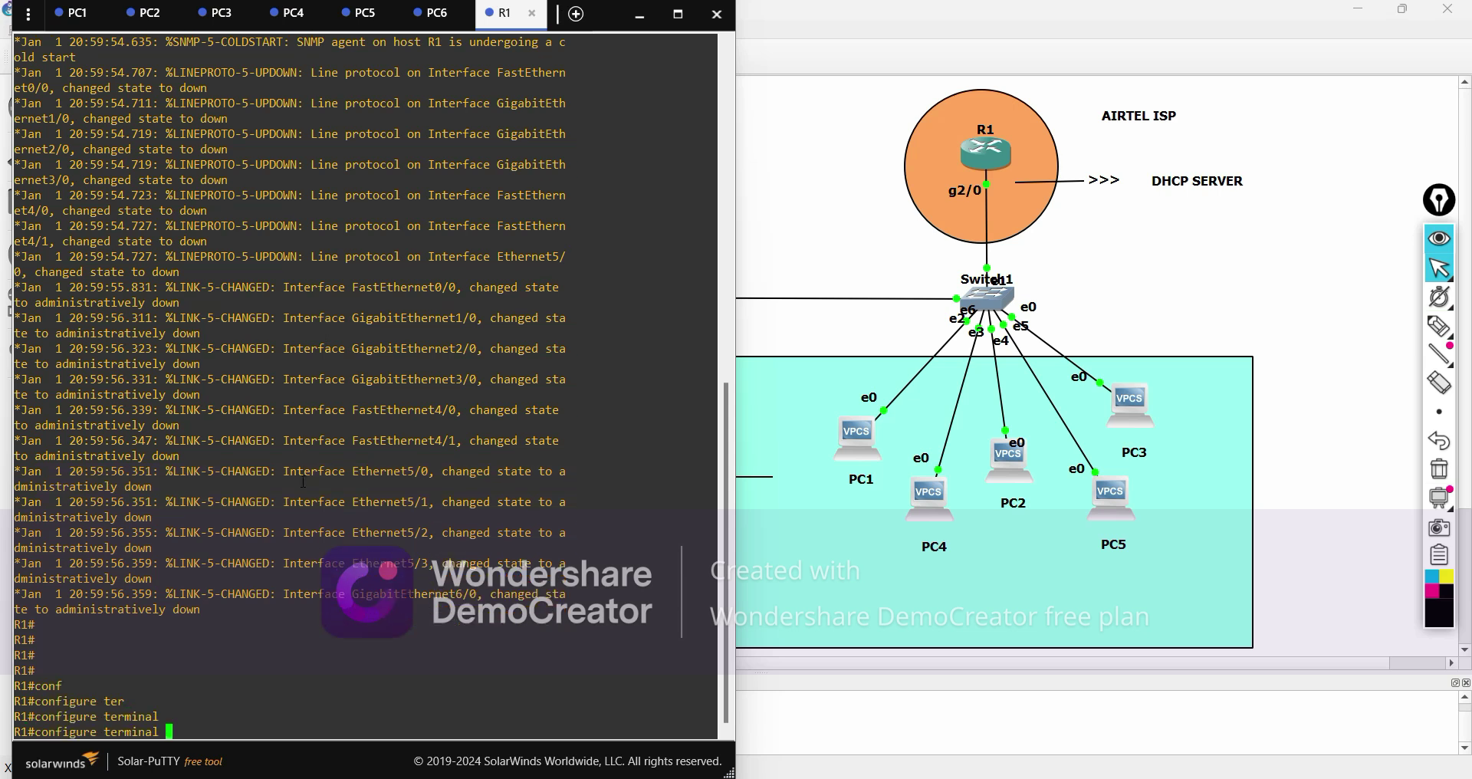
pyautogui.press('Return')
pyautogui.press('Return')
pyautogui.press('Return')
pyautogui.press('Return')
pyautogui.press('Return')
pyautogui.press('Return')
pyautogui.press('Return')
pyautogui.press('Return')
pyautogui.press('Return')
pyautogui.press('Return')
pyautogui.press('Return')
pyautogui.press('Return')
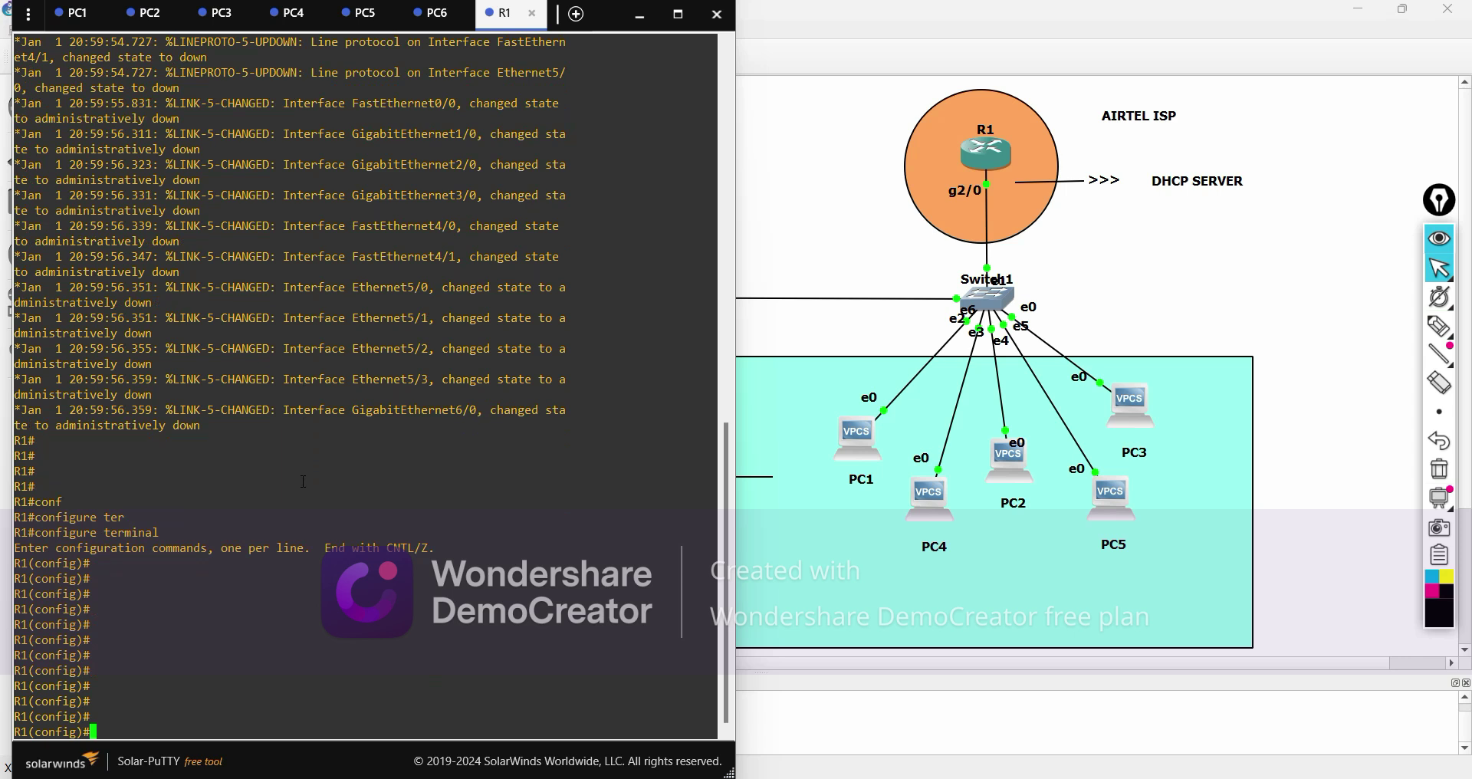
# Enter interface g2/0 on R1, the port facing the switch, and assign it IP address 10.0.0.1 with mask 255.0.0.0
pyautogui.write('int g2/0')
pyautogui.press('Return')
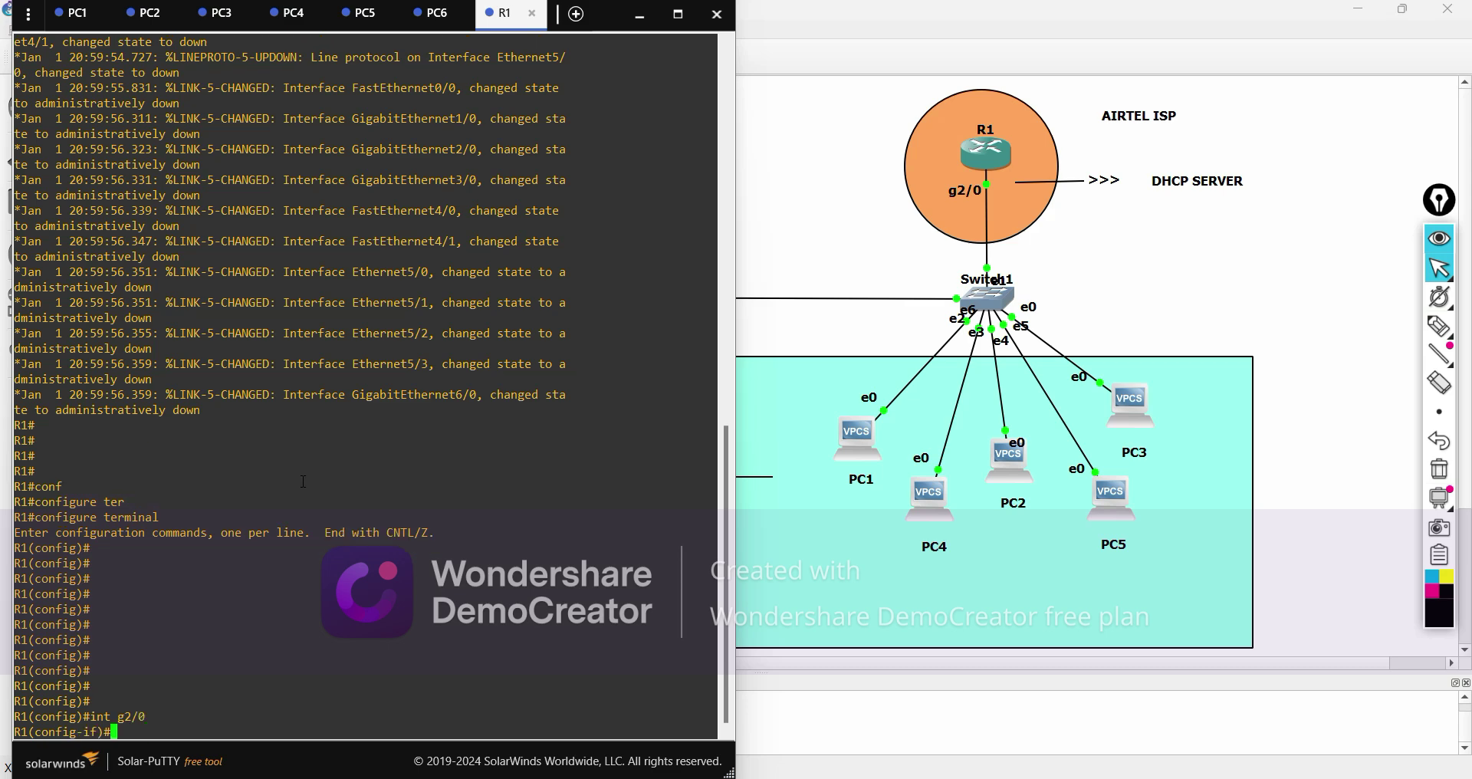
pyautogui.click(966, 194)
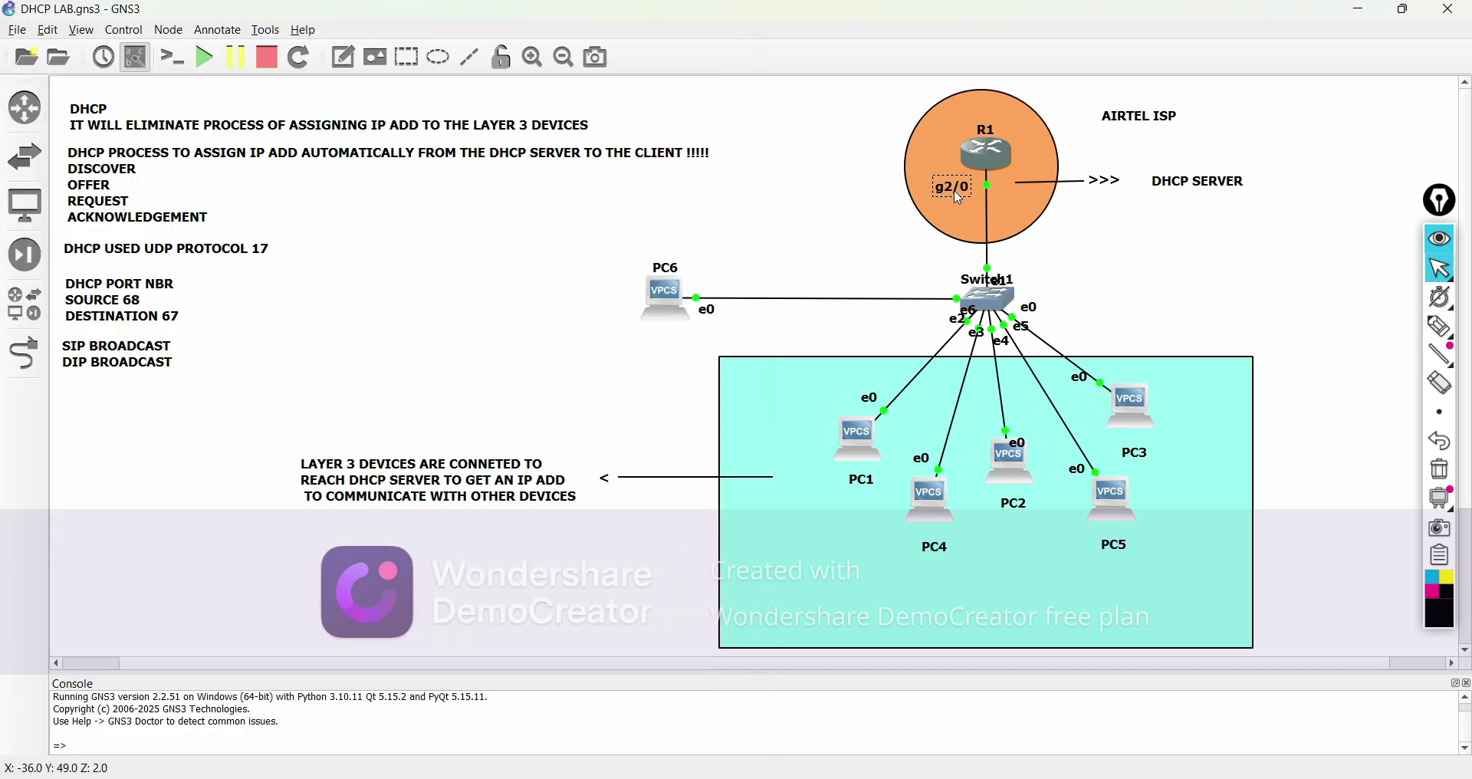
pyautogui.click(1069, 719)
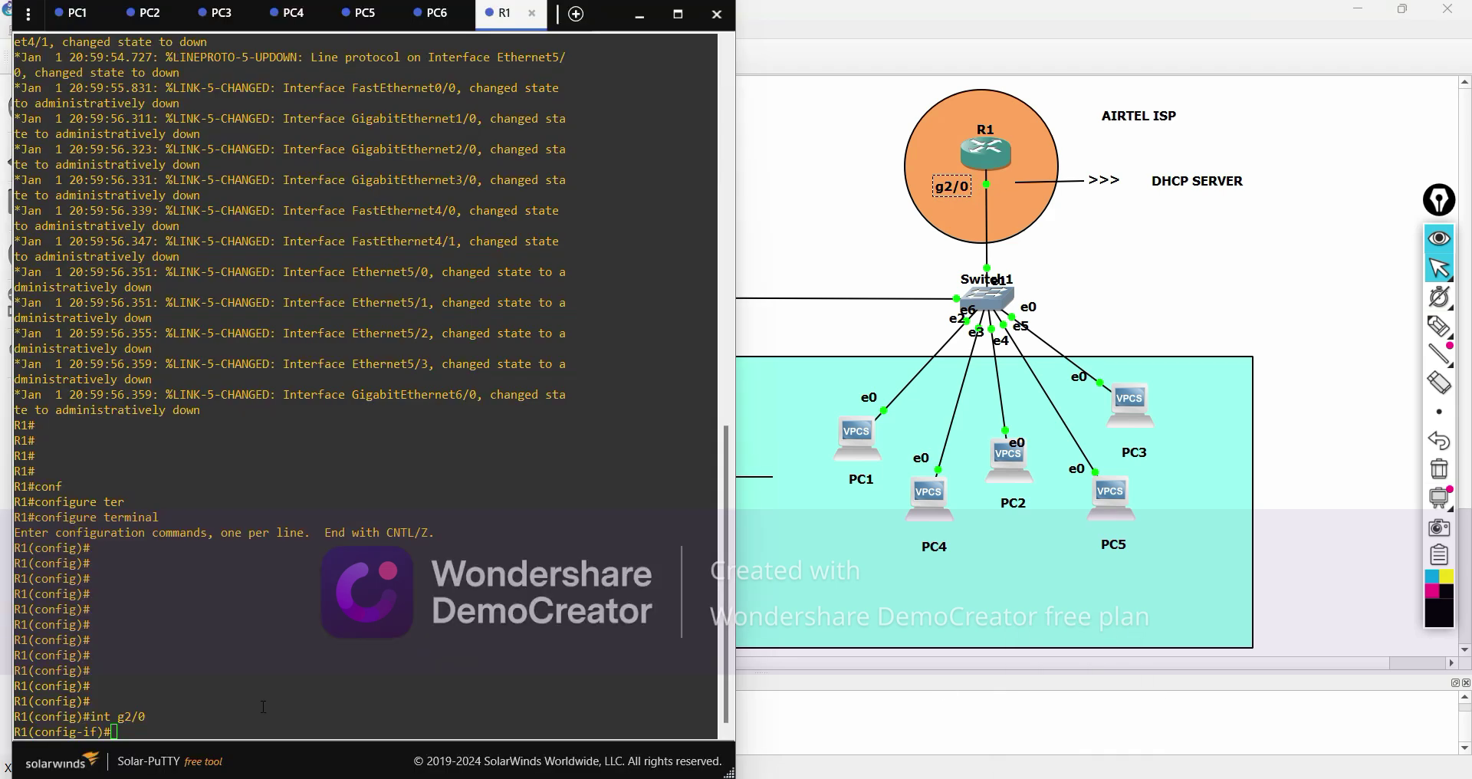
pyautogui.write('ip add')
pyautogui.press('Tab')
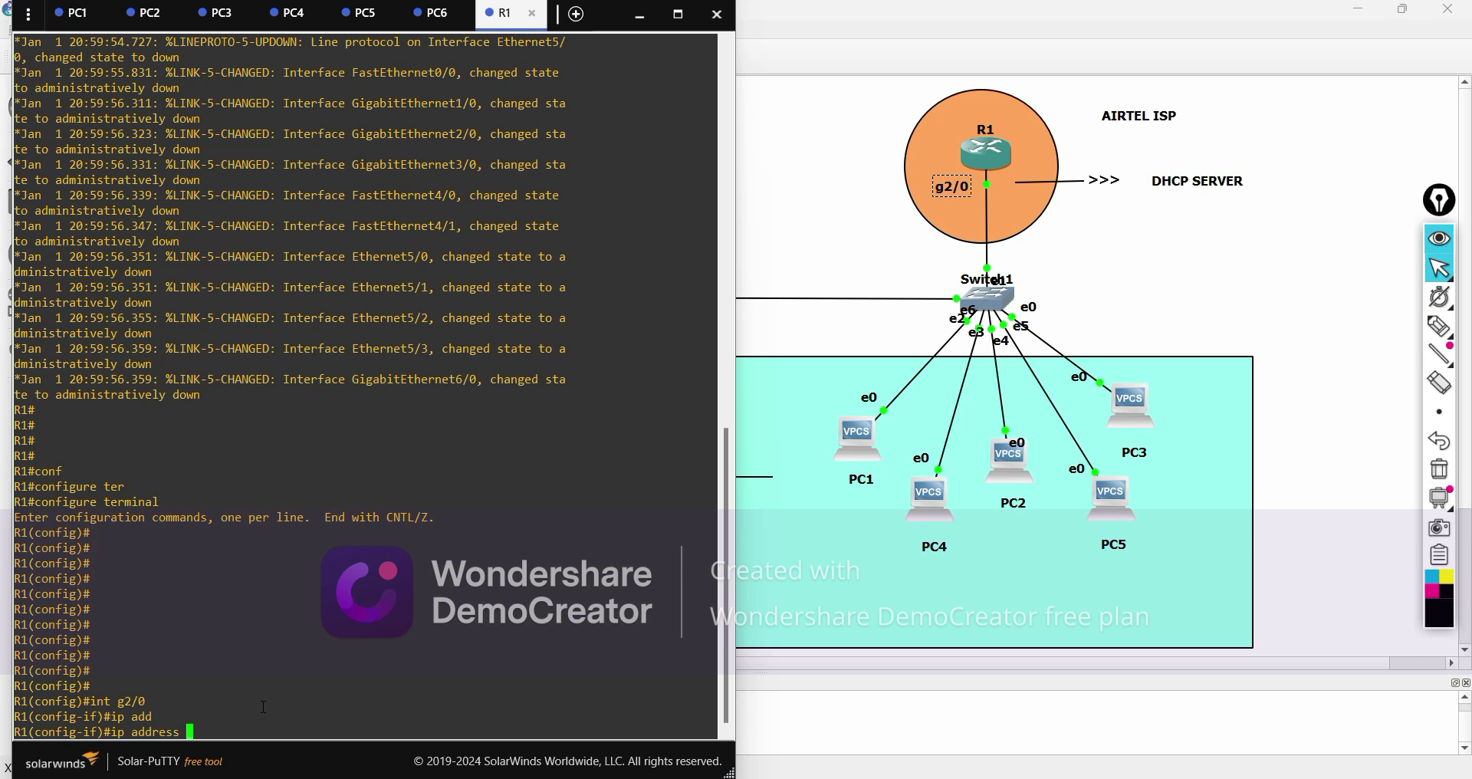
pyautogui.write('10.0.0.1 255.0.0.0')
pyautogui.moveTo(315, 731); pyautogui.dragTo(193, 733)
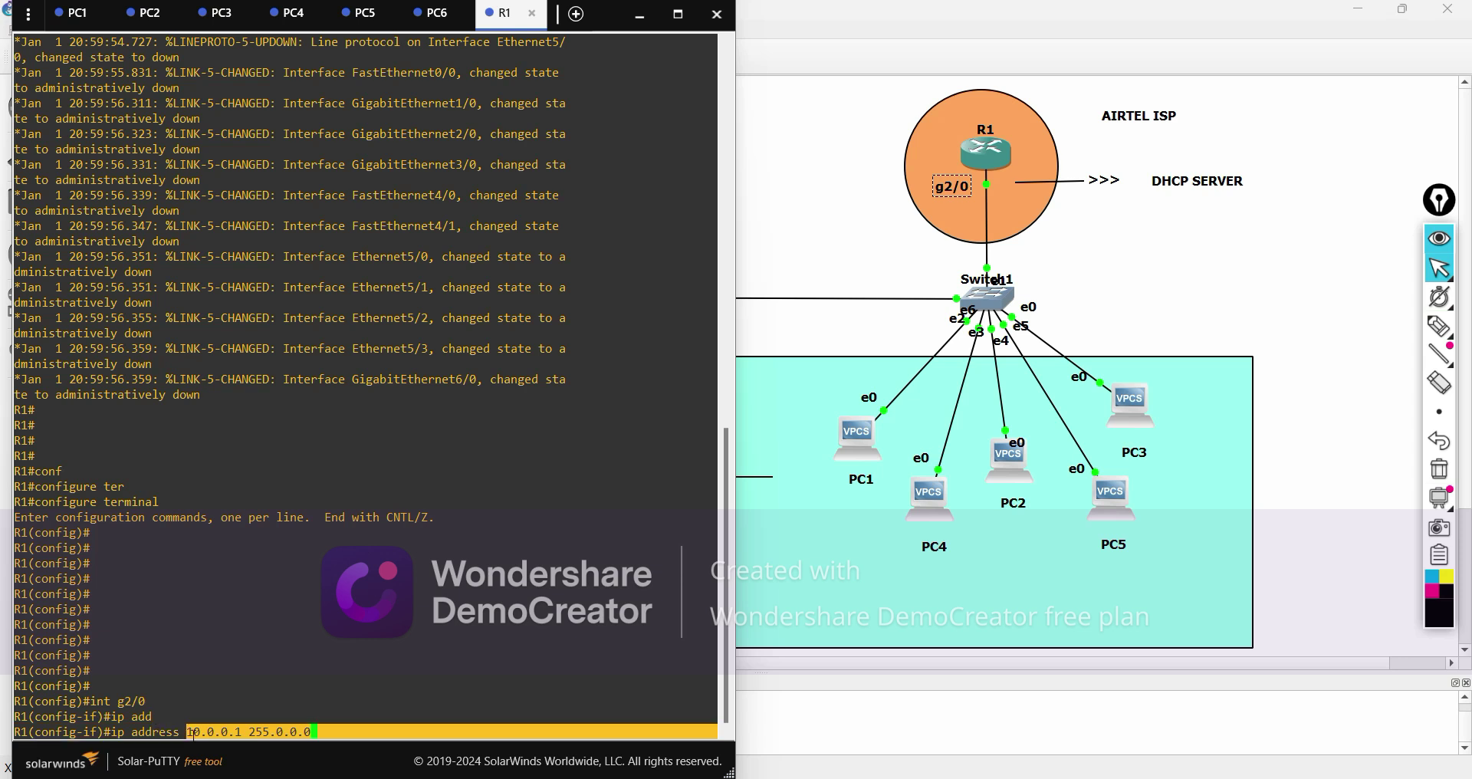
pyautogui.click(333, 732)
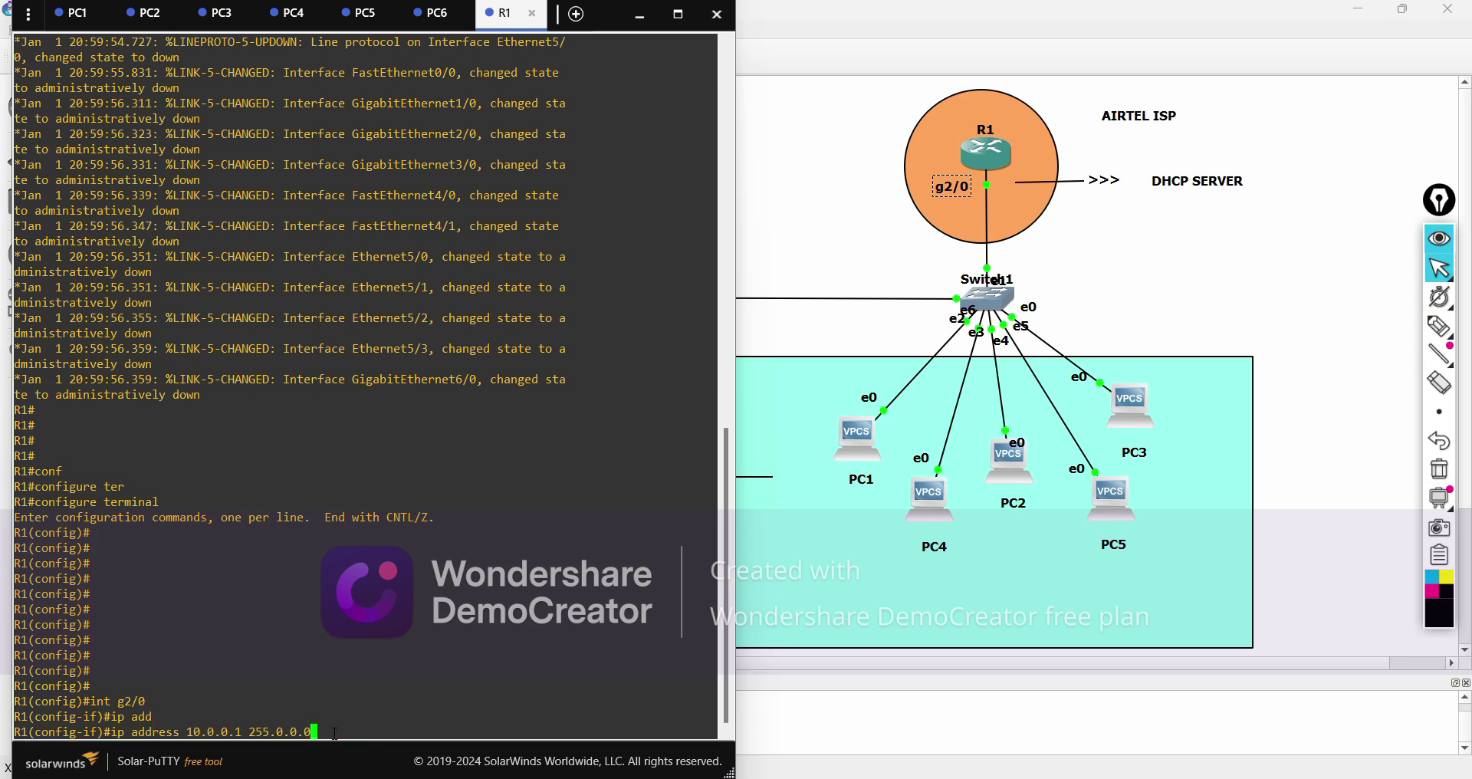
pyautogui.press('Return')
# Enable interface g2/0 with no shutdown and exit back to global configuration mode
pyautogui.write('no sh')
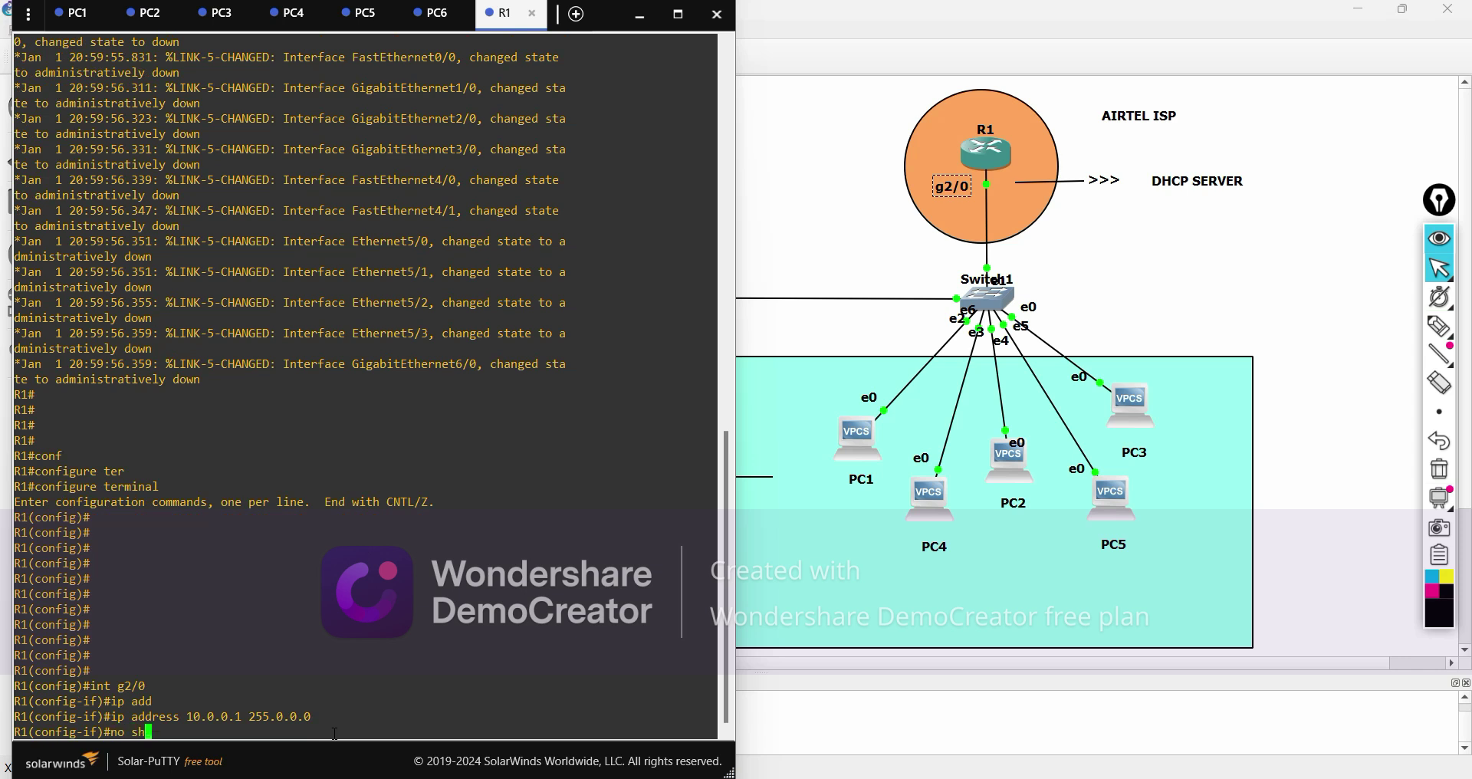
pyautogui.press('Tab')
pyautogui.press('Return')
pyautogui.press('Return')
pyautogui.press('Return')
pyautogui.press('Return')
pyautogui.press('Return')
pyautogui.press('Return')
pyautogui.press('Return')
pyautogui.press('Return')
pyautogui.press('Return')
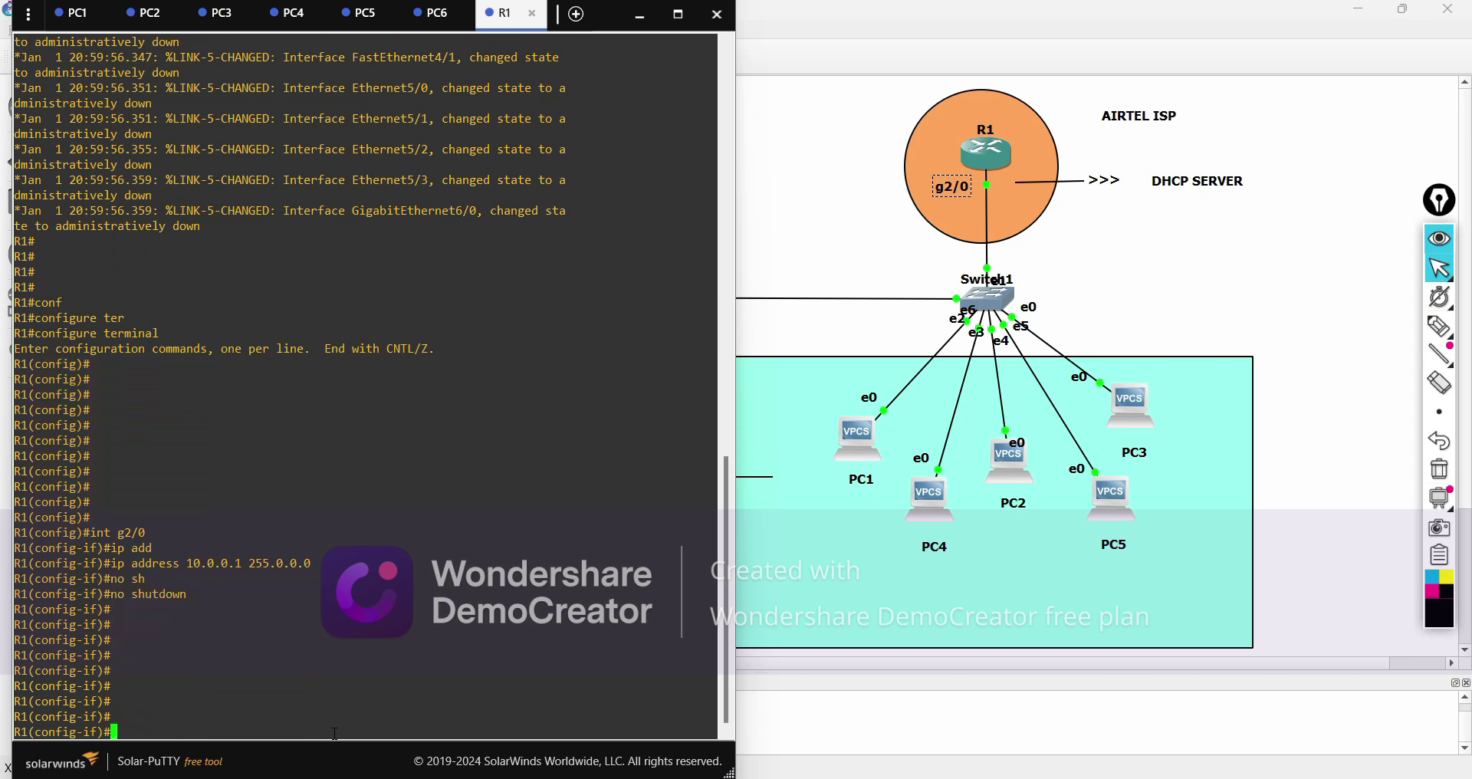
pyautogui.press('Return')
pyautogui.write('e')
pyautogui.press('BackSpace')
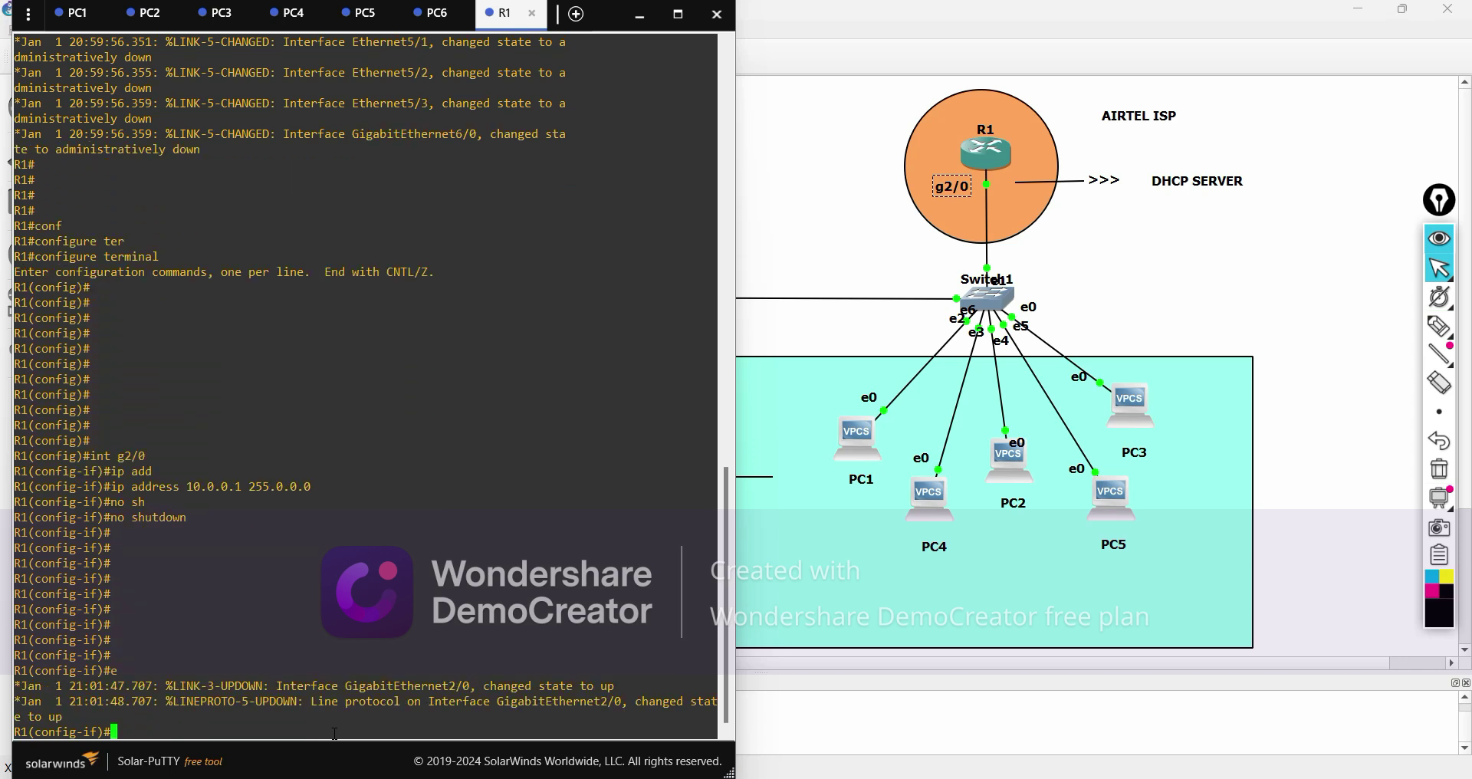
pyautogui.write('ex')
pyautogui.press('Return')
pyautogui.press('Return')
pyautogui.press('Return')
pyautogui.press('Return')
pyautogui.press('Return')
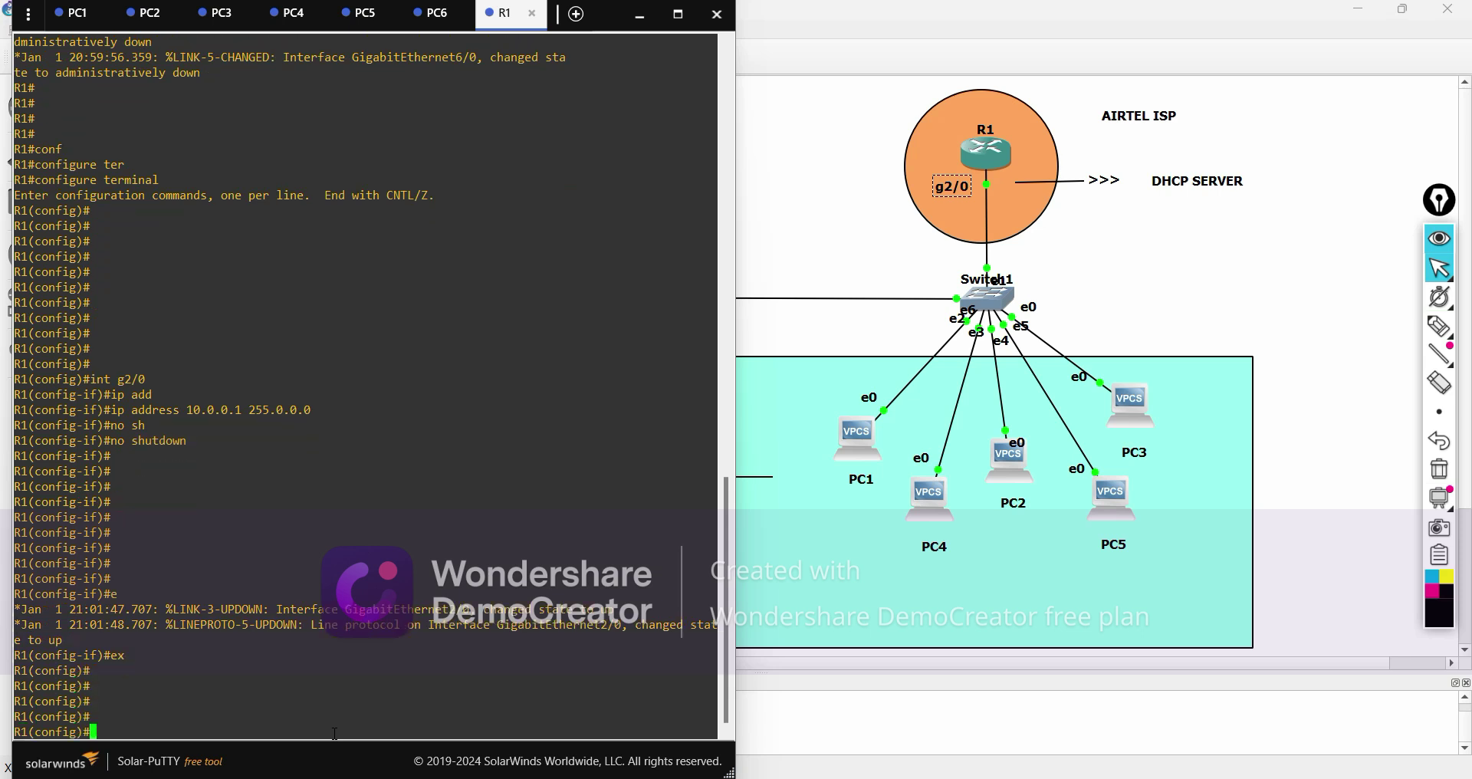
# Begin the ip dhcp pool command in R1's global configuration mode
pyautogui.write('ip dhcp')
pyautogui.press('Tab')
pyautogui.write('poo')
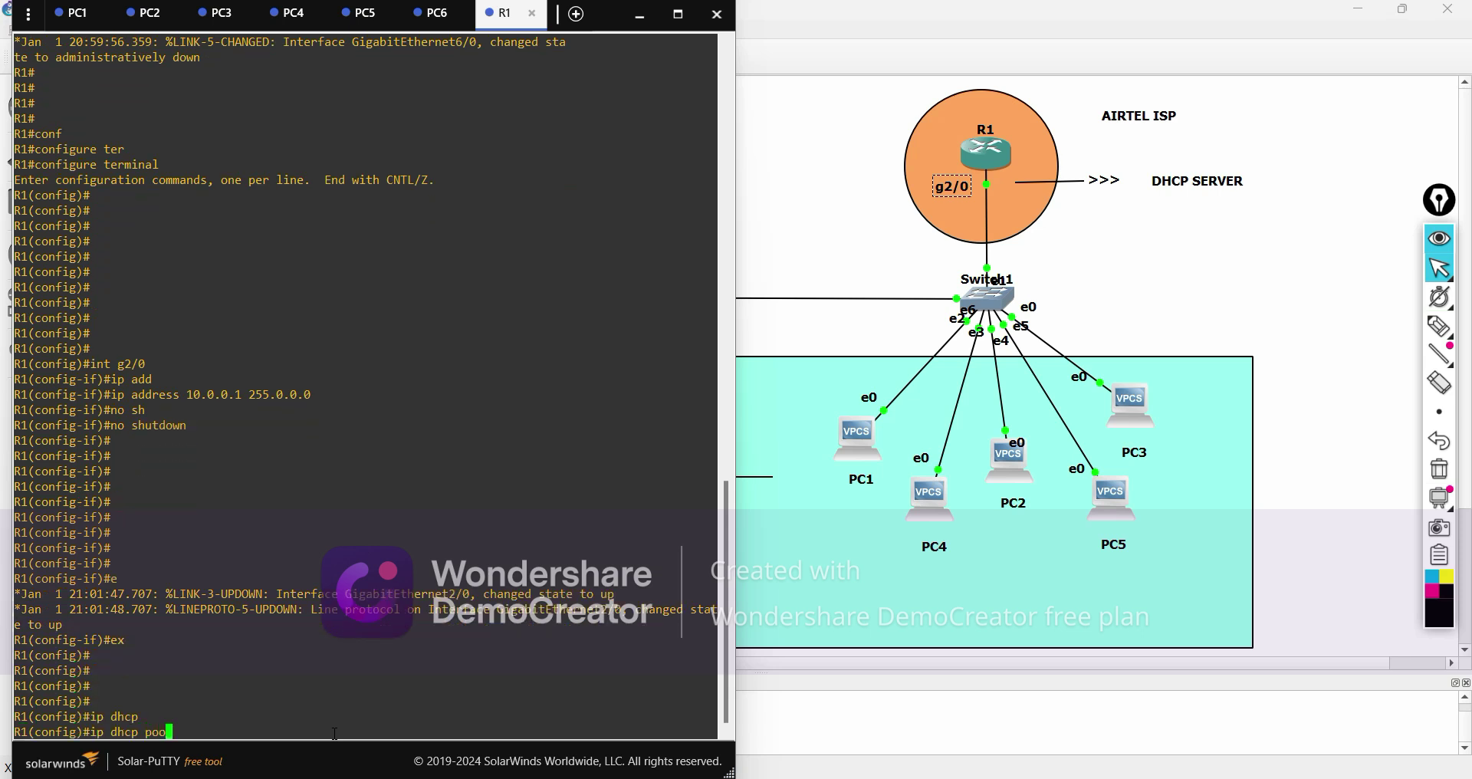
pyautogui.press('Tab')
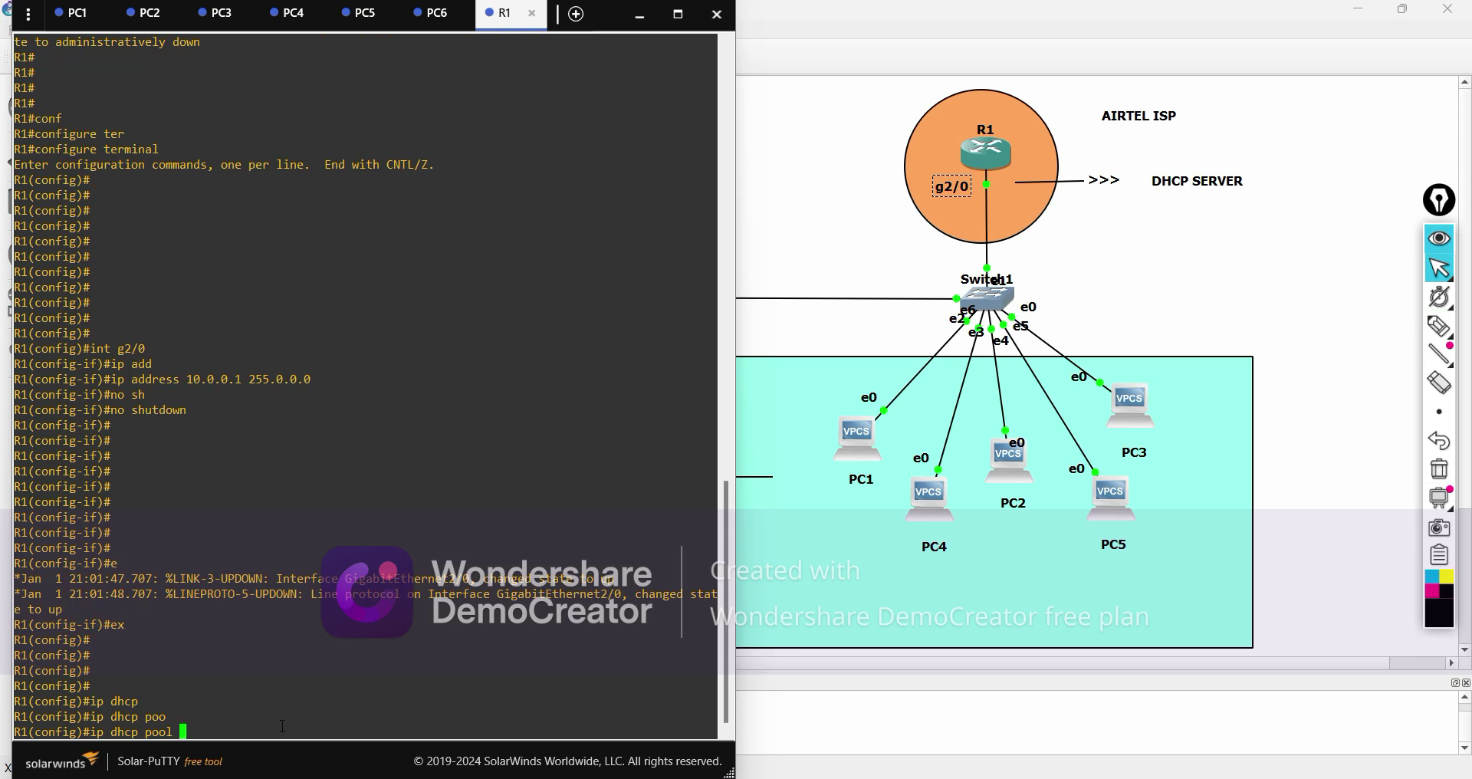
# Check the syntax help for the DHCP pool command on R1 and create a pool named "dhcp server"
pyautogui.moveTo(206, 730); pyautogui.dragTo(88, 734)
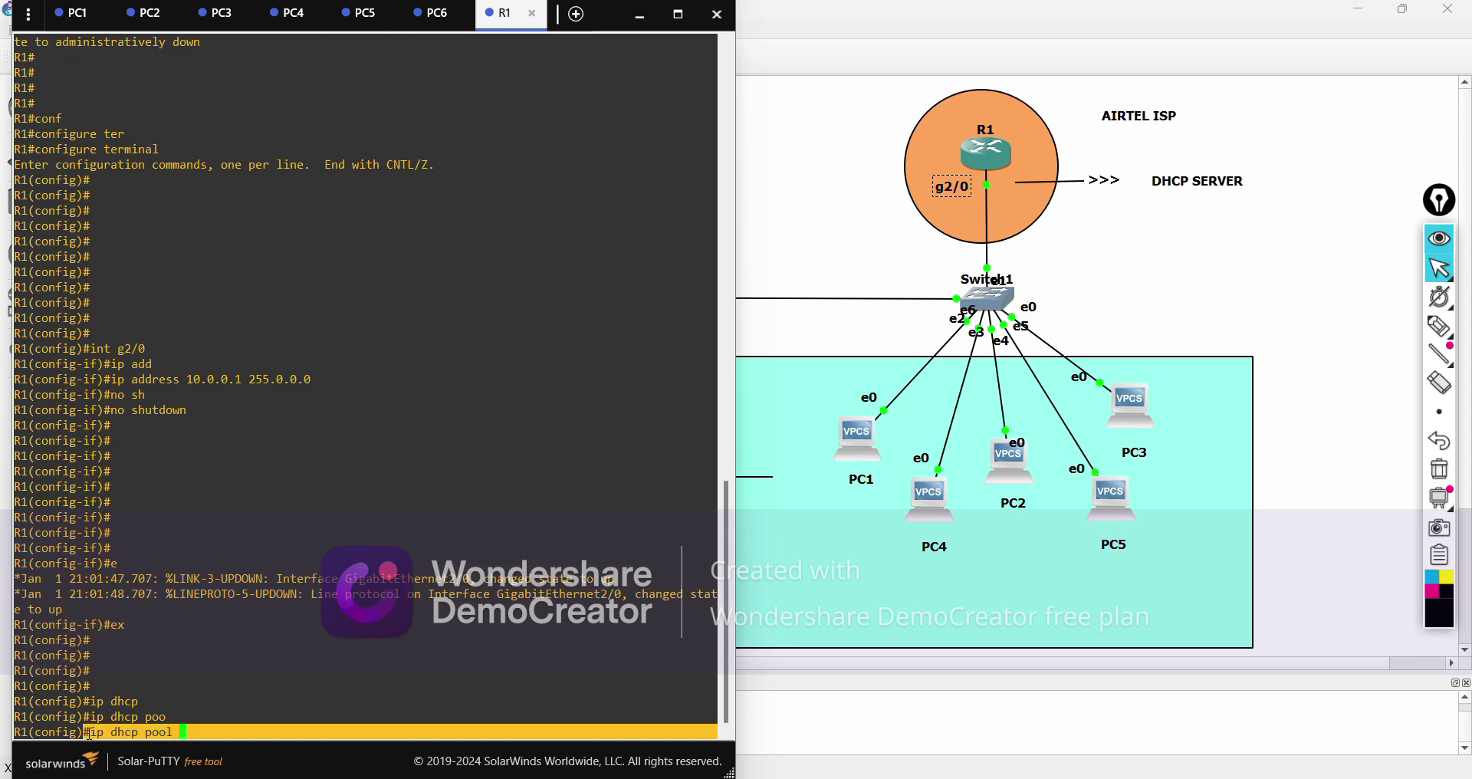
pyautogui.click(203, 733)
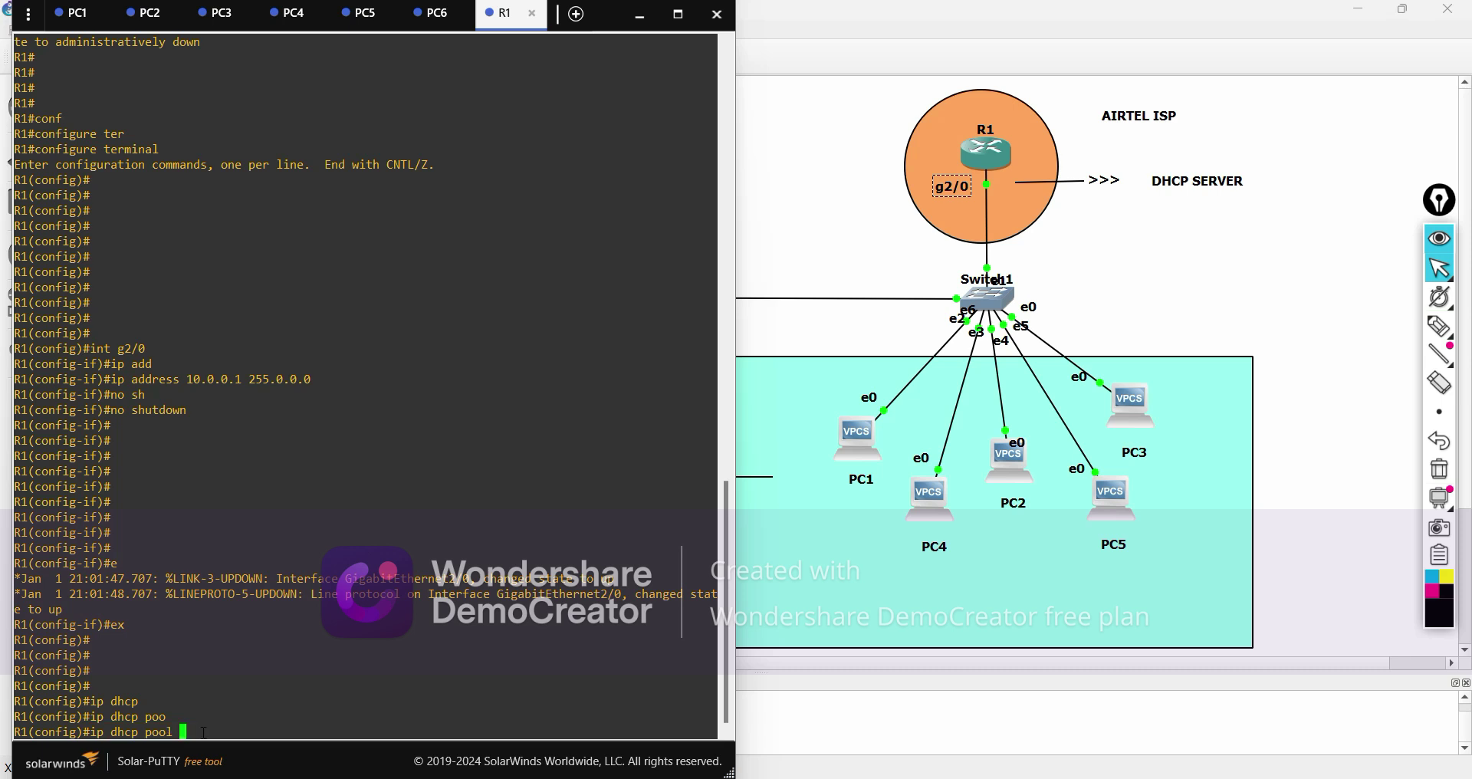
pyautogui.write('?')
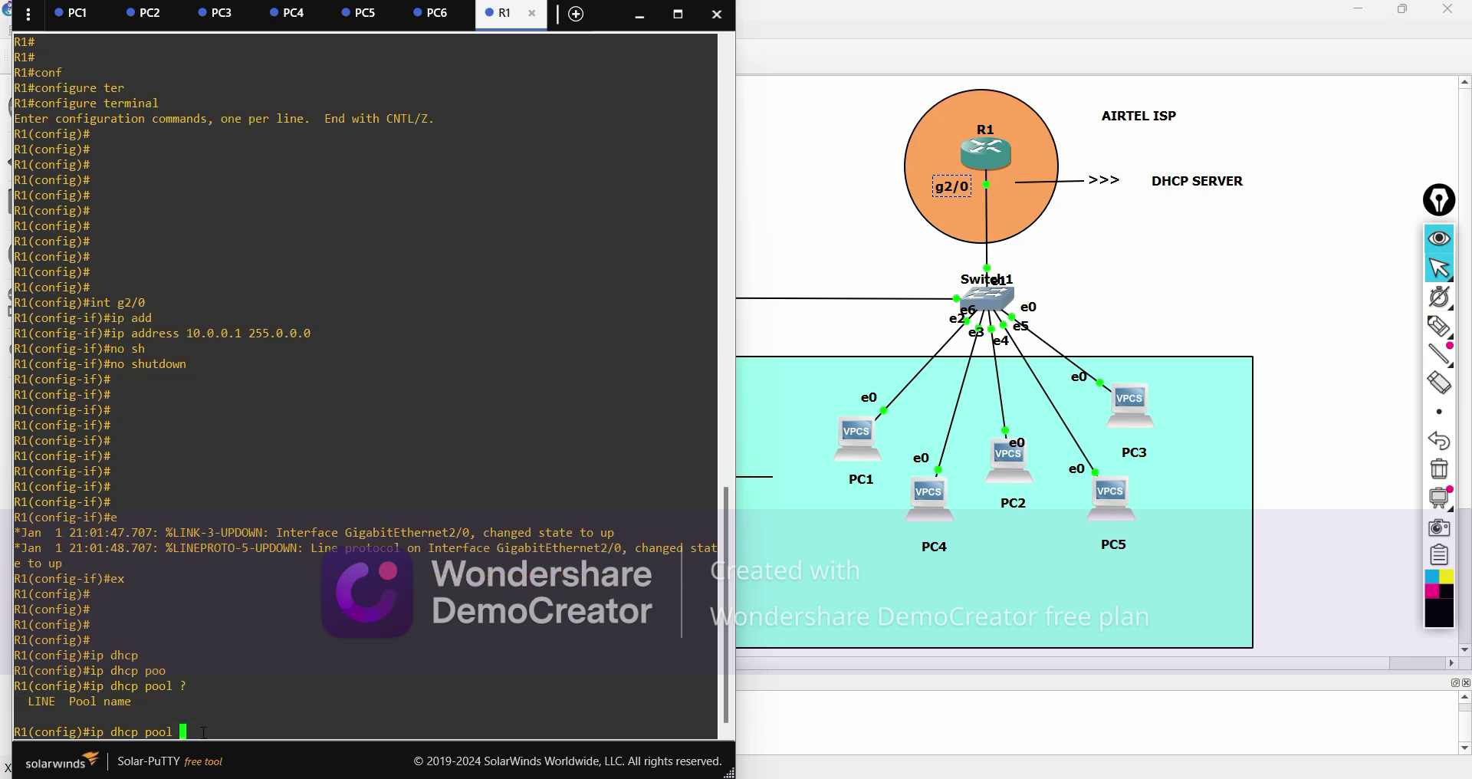
pyautogui.tripleClick(151, 702)
pyautogui.click(183, 730)
pyautogui.write('dhcp serve')
pyautogui.press('Return')
pyautogui.press('Return')
pyautogui.press('Return')
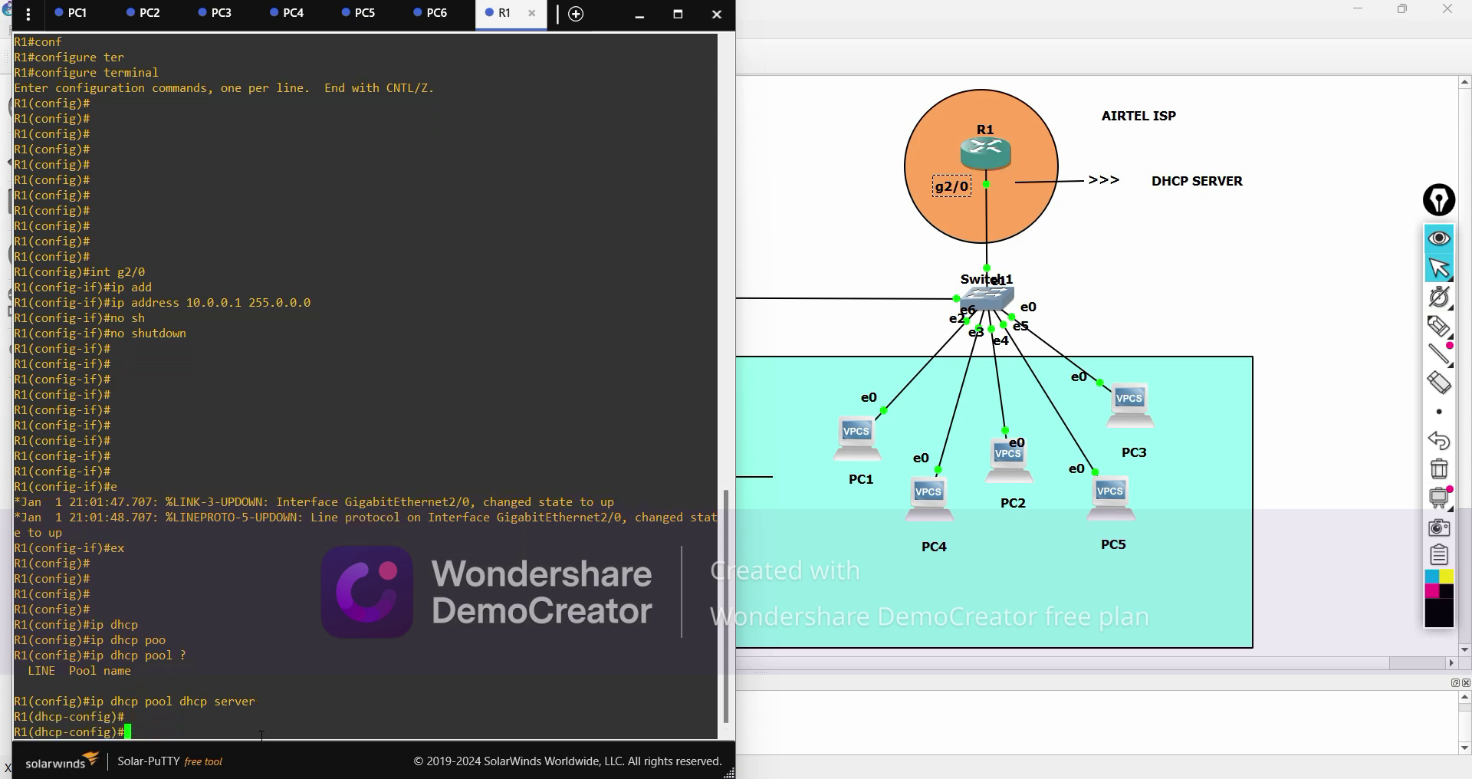
# Define the DHCP pool's network as 10.0.0.1 with mask 255.0.0.0, and shift PC1 and PC4 slightly in the topology
pyautogui.write('net')
pyautogui.press('Tab')
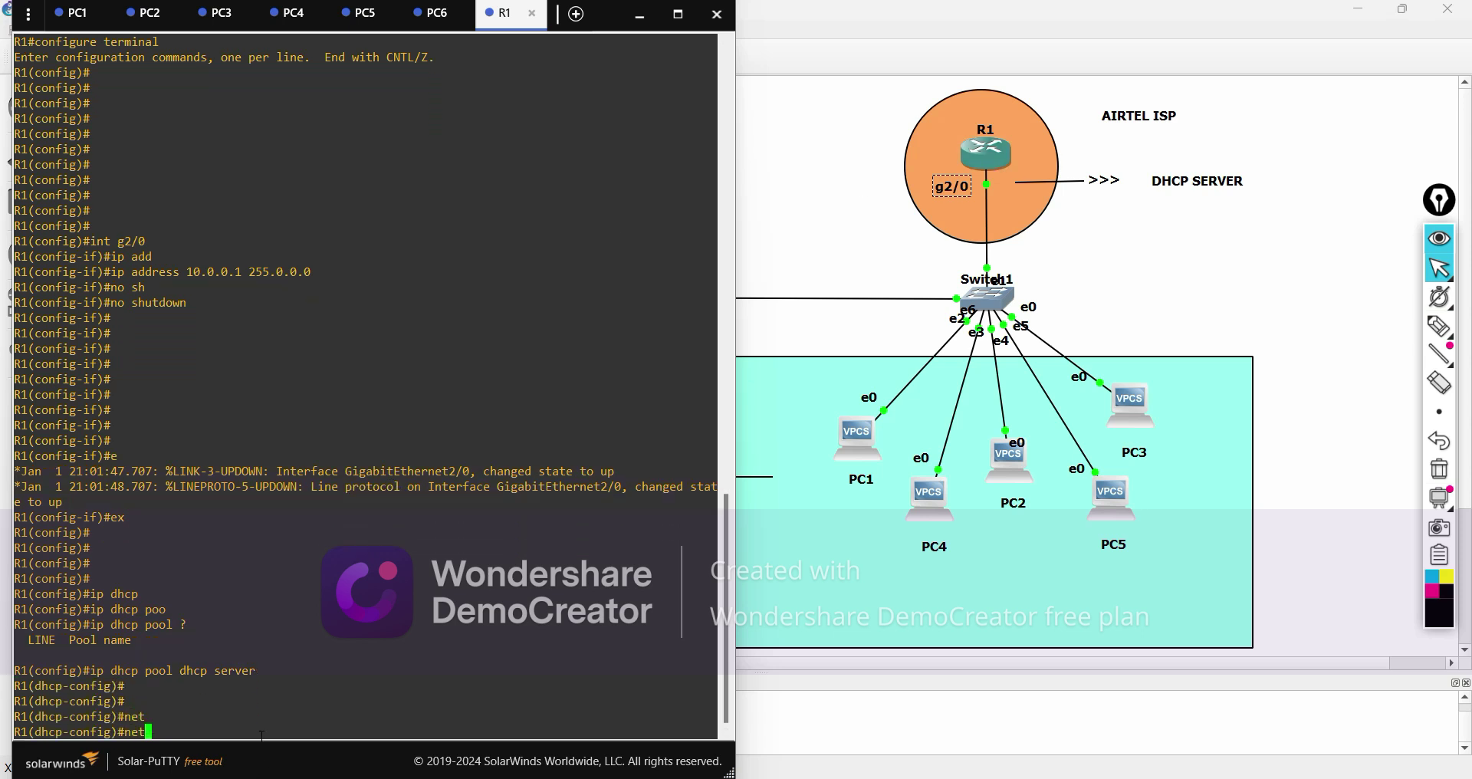
pyautogui.write('wo')
pyautogui.press('Tab')
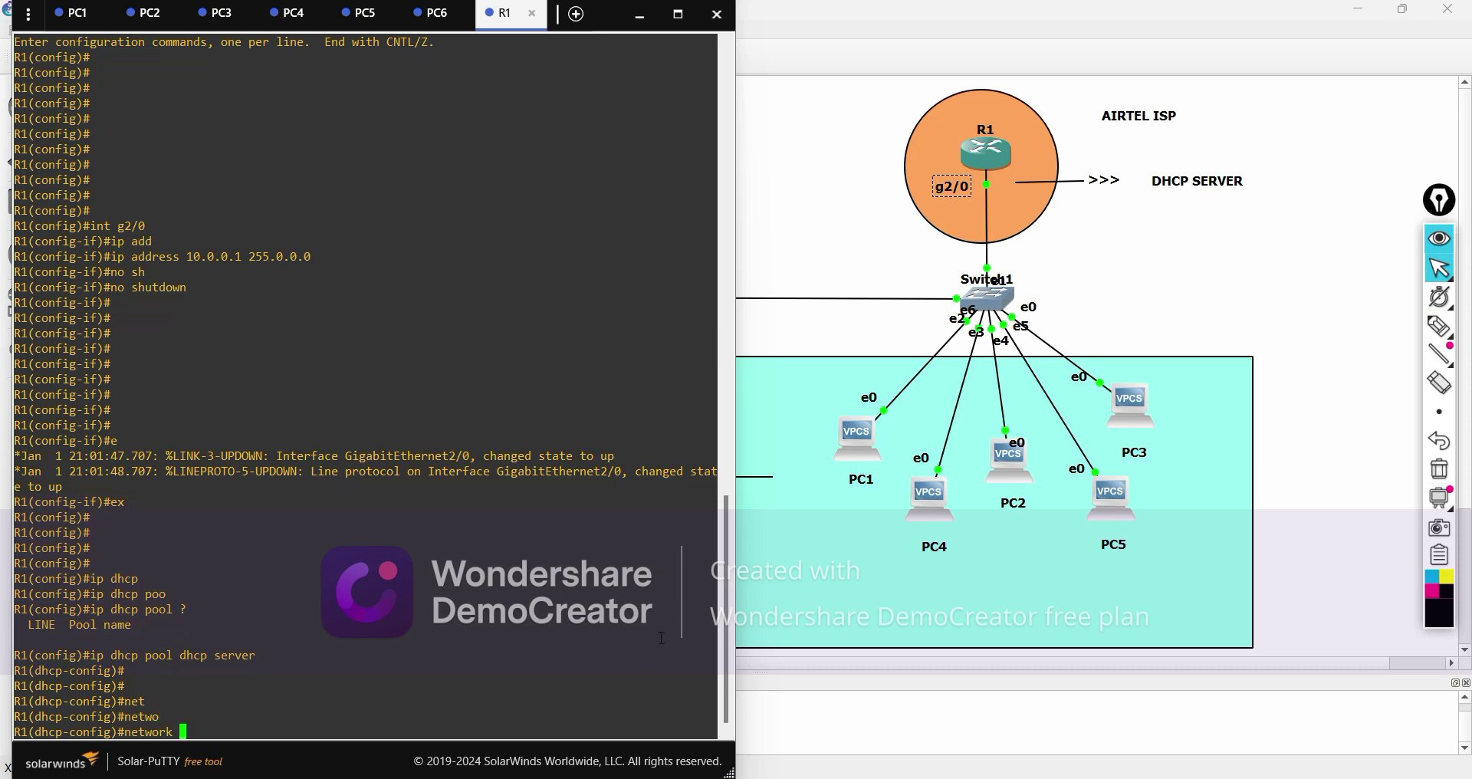
pyautogui.moveTo(867, 455); pyautogui.dragTo(840, 446)
pyautogui.moveTo(932, 502); pyautogui.dragTo(919, 518)
pyautogui.click(1077, 702)
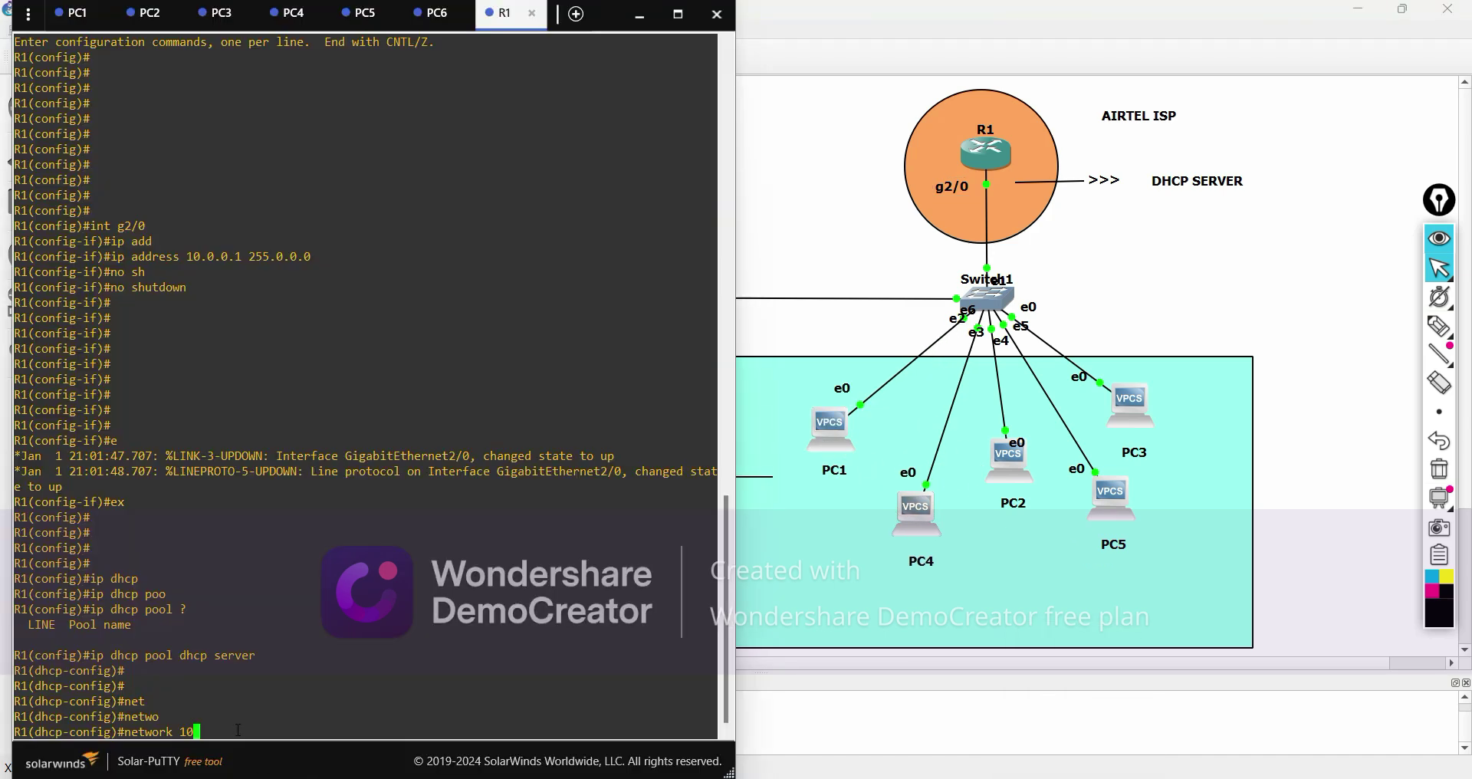
pyautogui.write('.0.0.1')
pyautogui.write('255.0.0.0')
pyautogui.press('Return')
pyautogui.moveTo(176, 722); pyautogui.dragTo(348, 721)
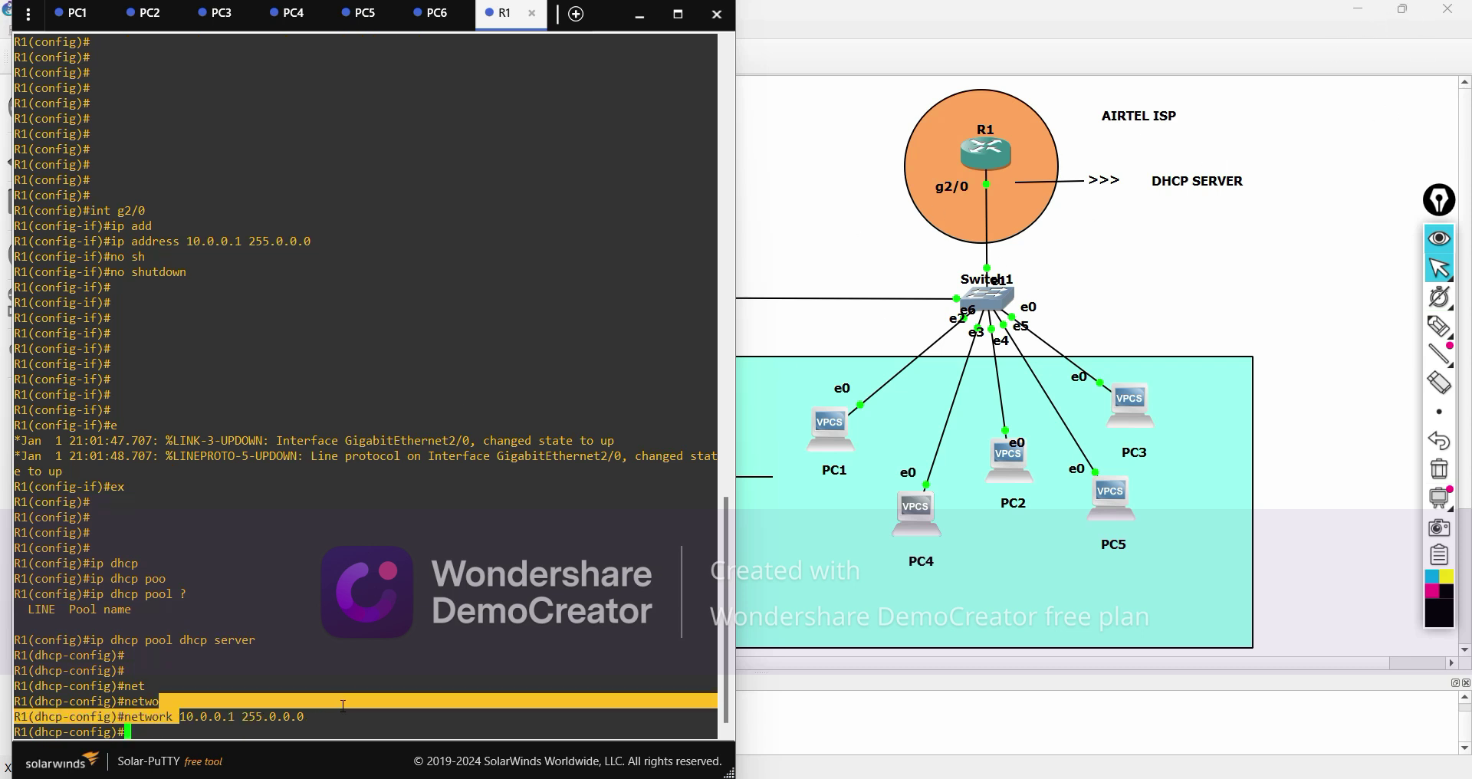
pyautogui.click(148, 732)
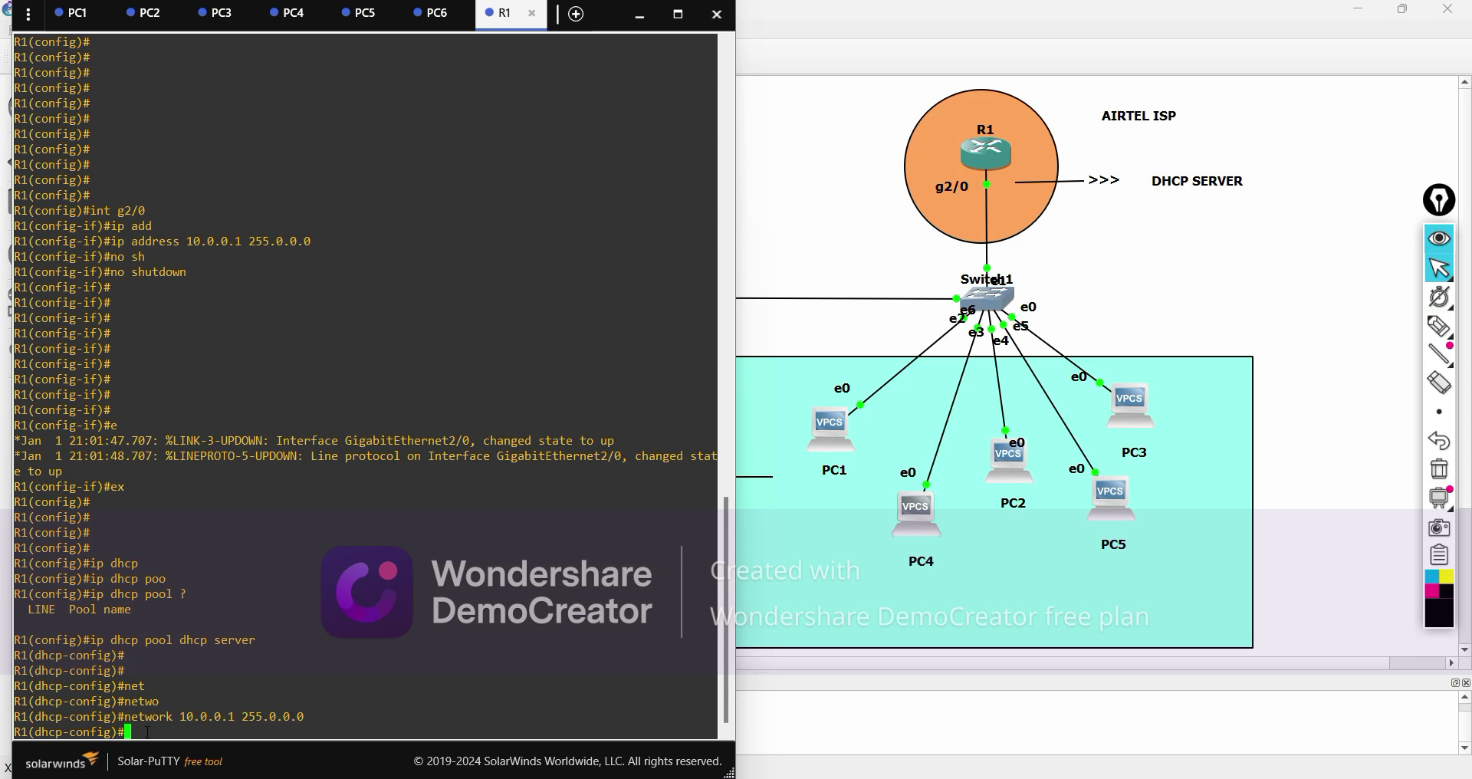
# Set the DHCP pool's default router to 10.0.0.1, the address of R1's g2/0 interface
pyautogui.write('def')
pyautogui.press('Tab')
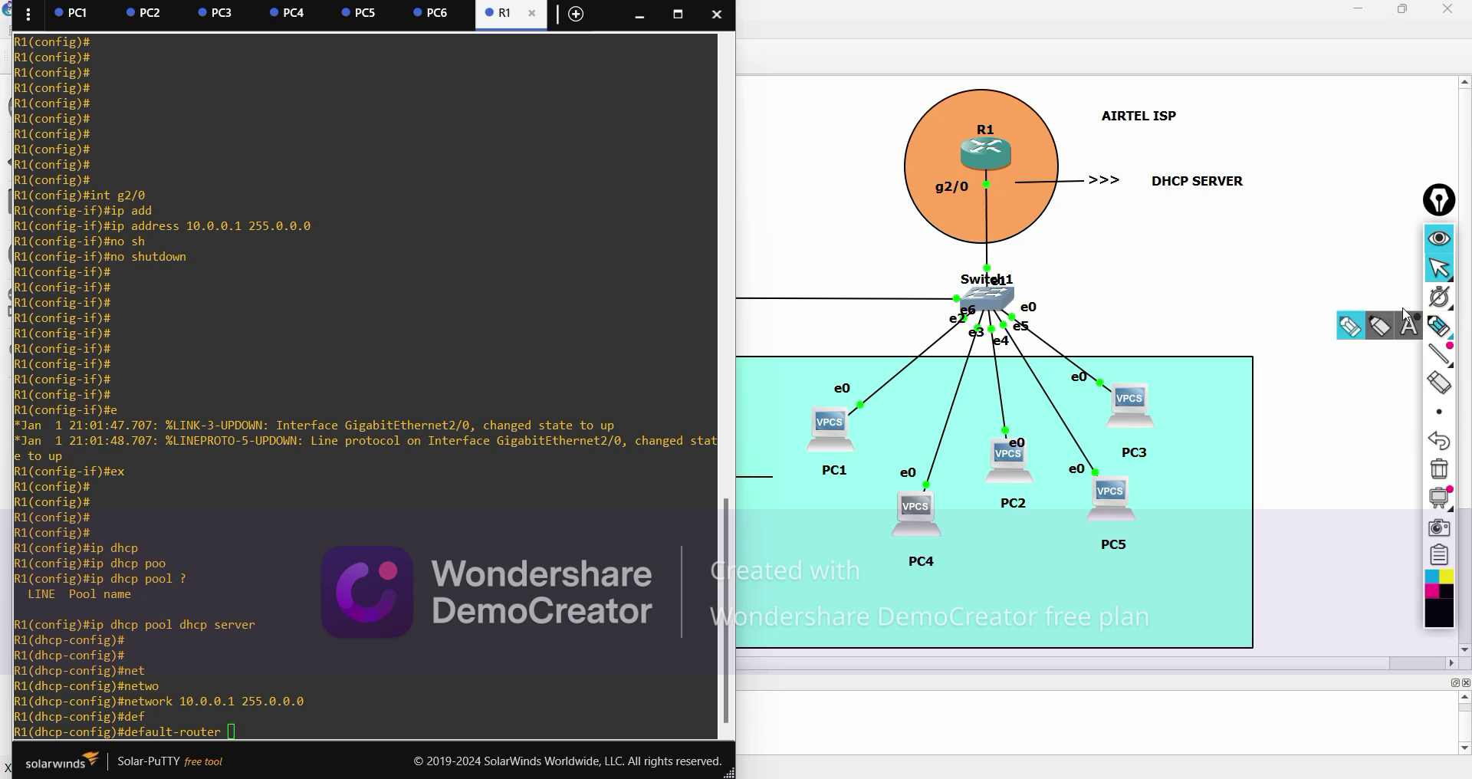
pyautogui.click(1440, 330)
pyautogui.moveTo(985, 184)
pyautogui.mouseDown()
pyautogui.moveTo(989, 230)
pyautogui.moveTo(1016, 196)
pyautogui.moveTo(918, 223)
pyautogui.moveTo(261, 711)
pyautogui.moveTo(328, 709)
pyautogui.mouseUp()
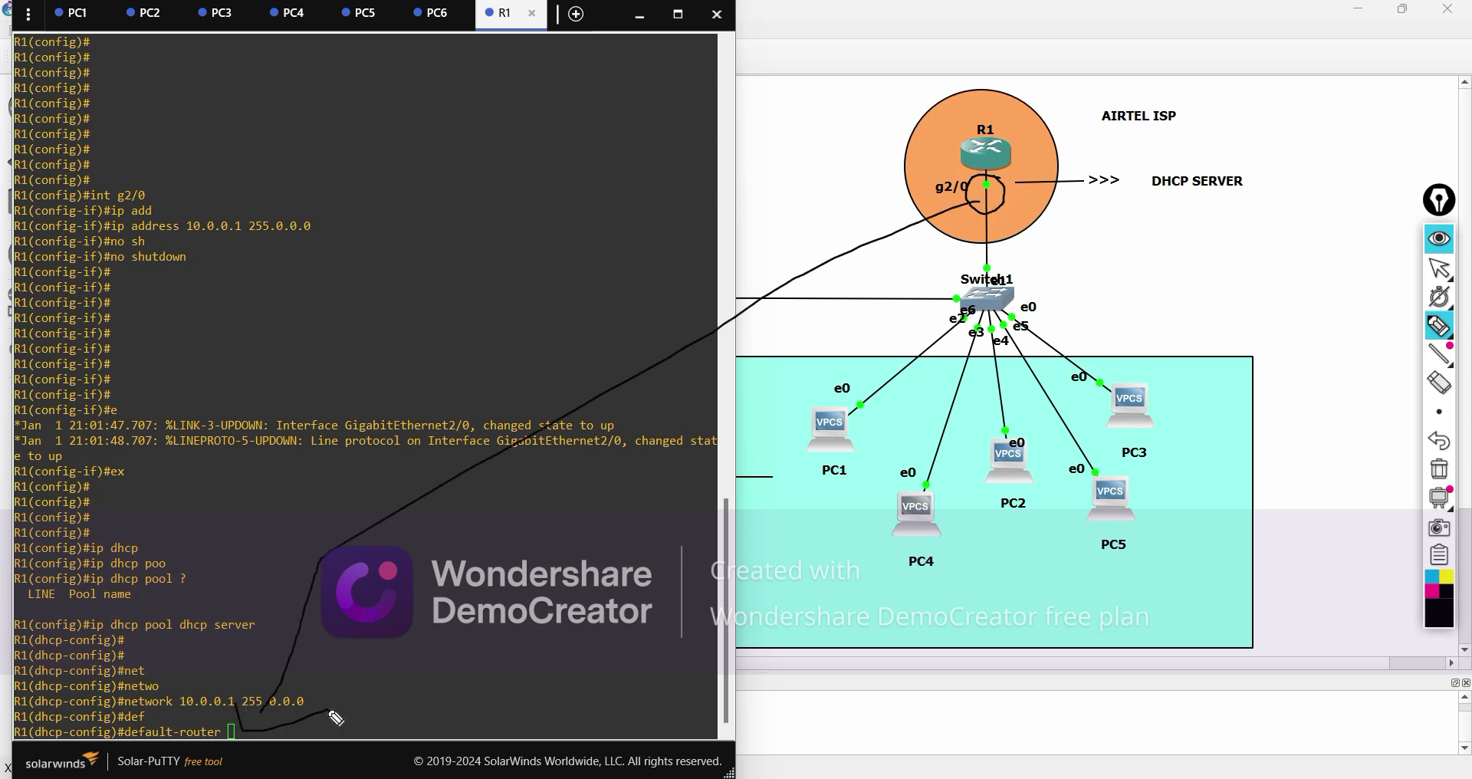
pyautogui.click(1440, 470)
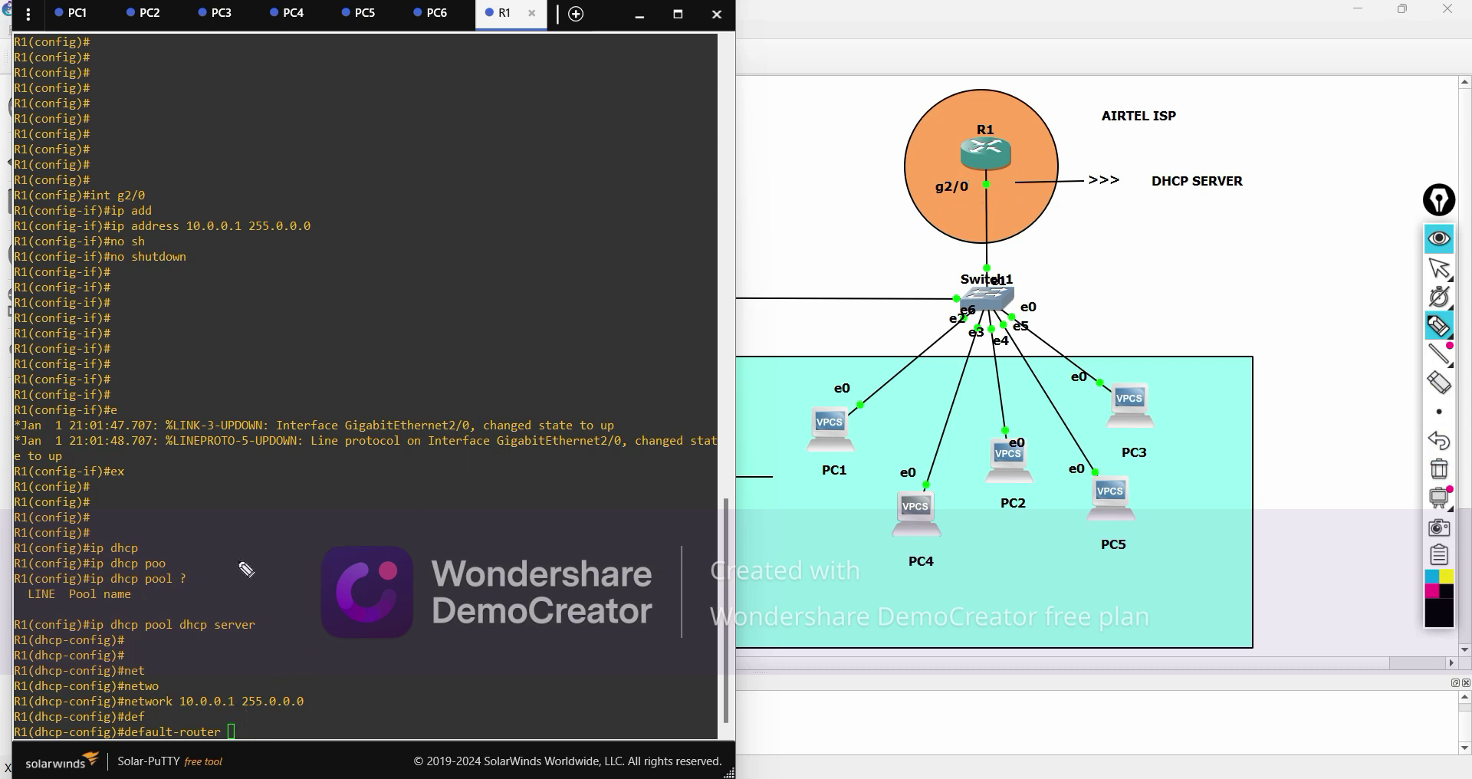
pyautogui.click(1440, 268)
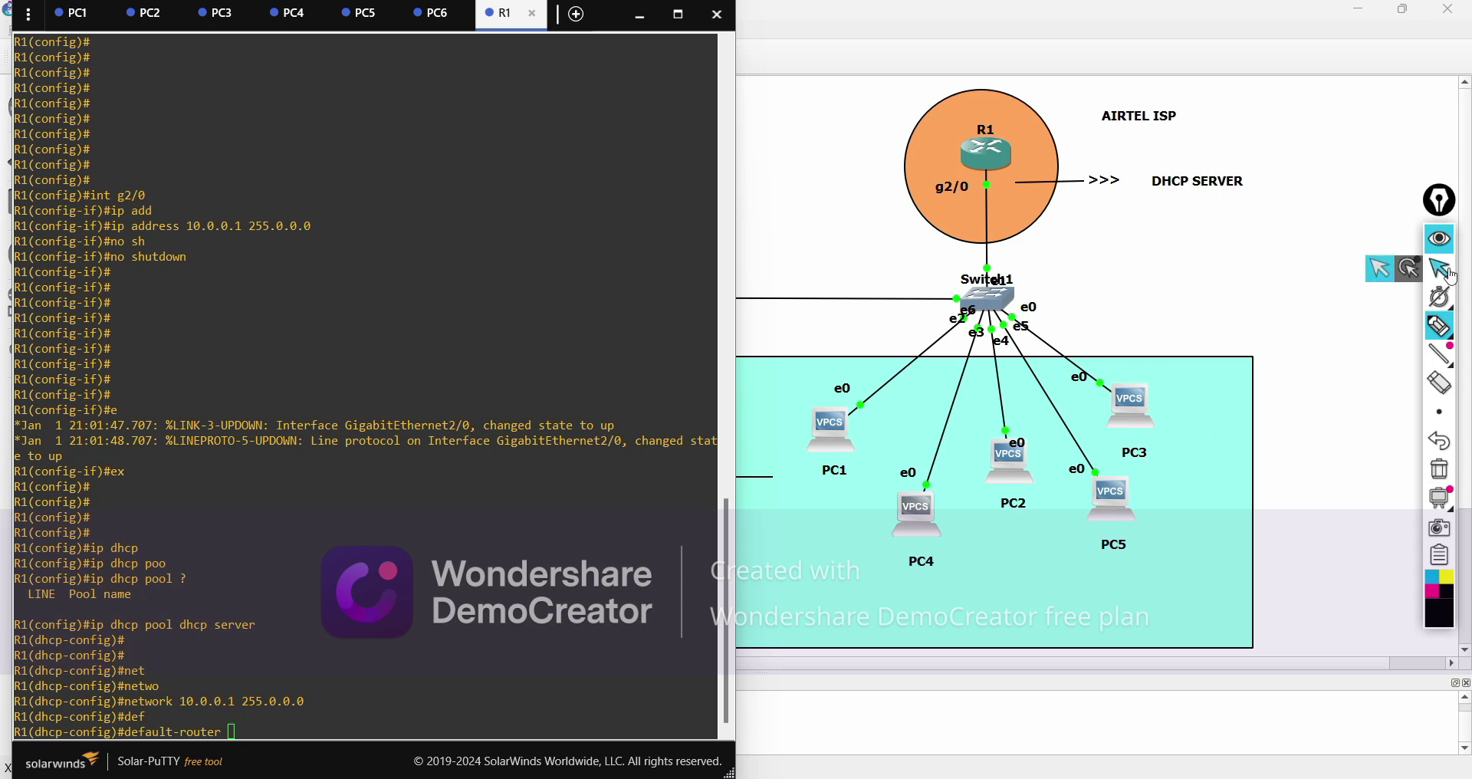
pyautogui.click(260, 727)
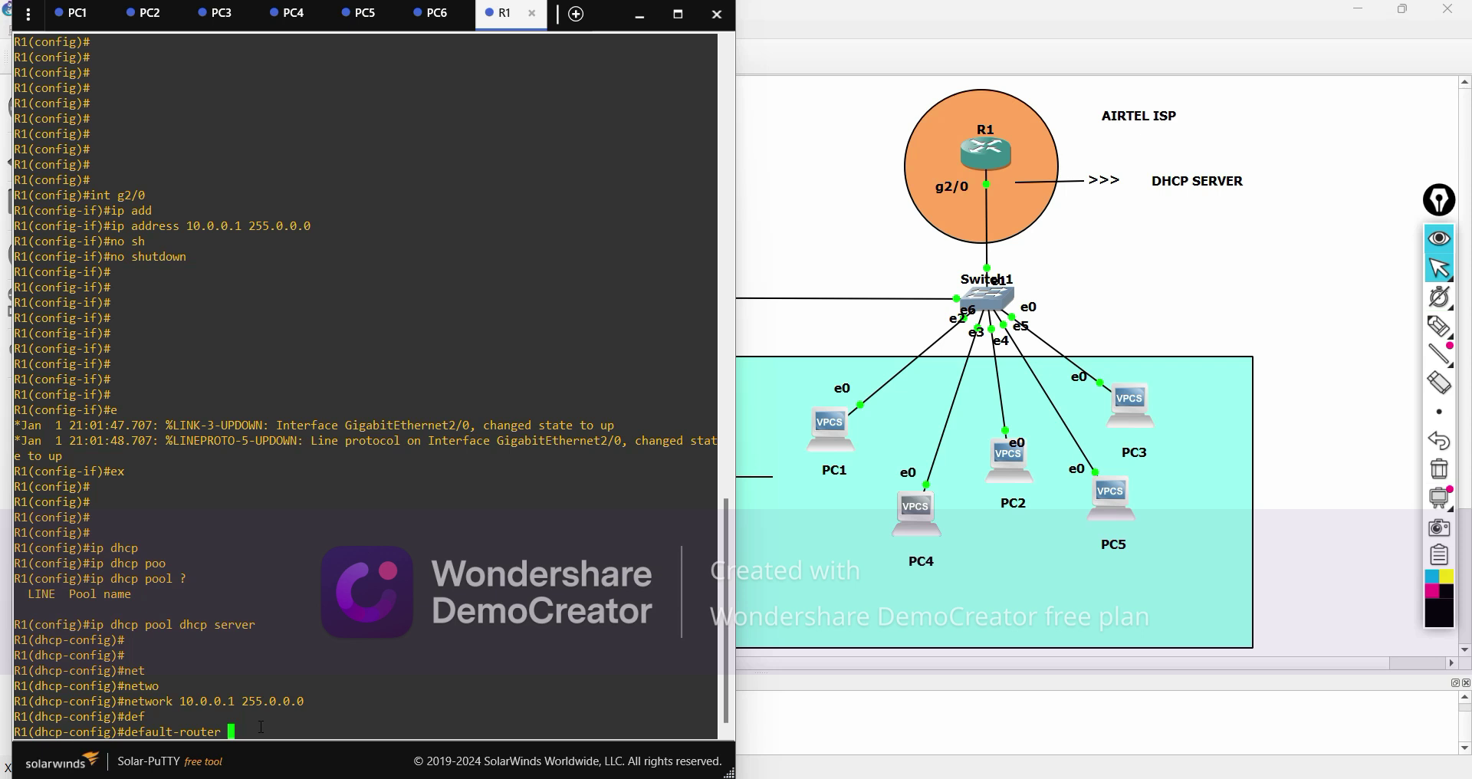
pyautogui.write('10.0.0.1')
pyautogui.moveTo(956, 189); pyautogui.dragTo(968, 198)
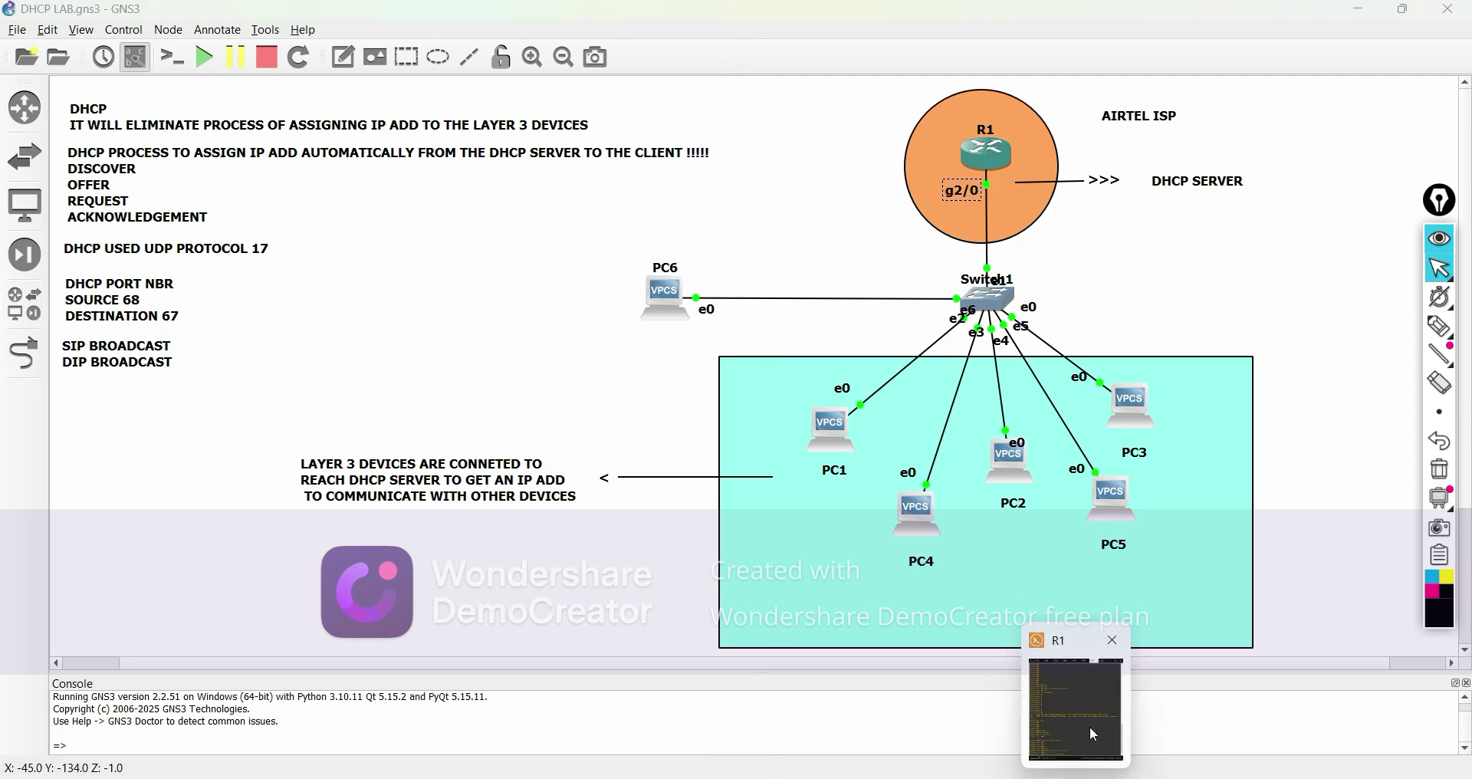
pyautogui.click(1094, 734)
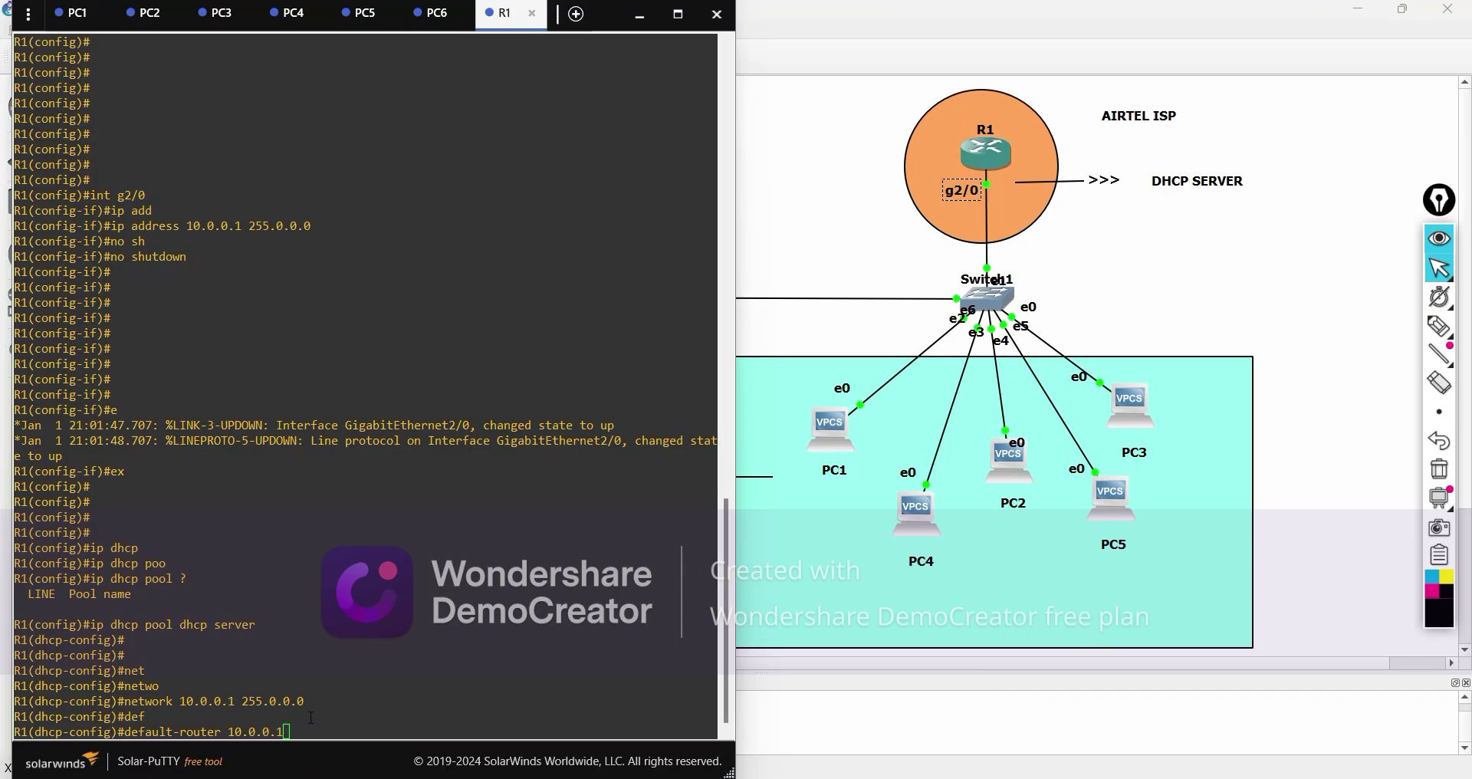
pyautogui.moveTo(303, 731); pyautogui.dragTo(216, 731)
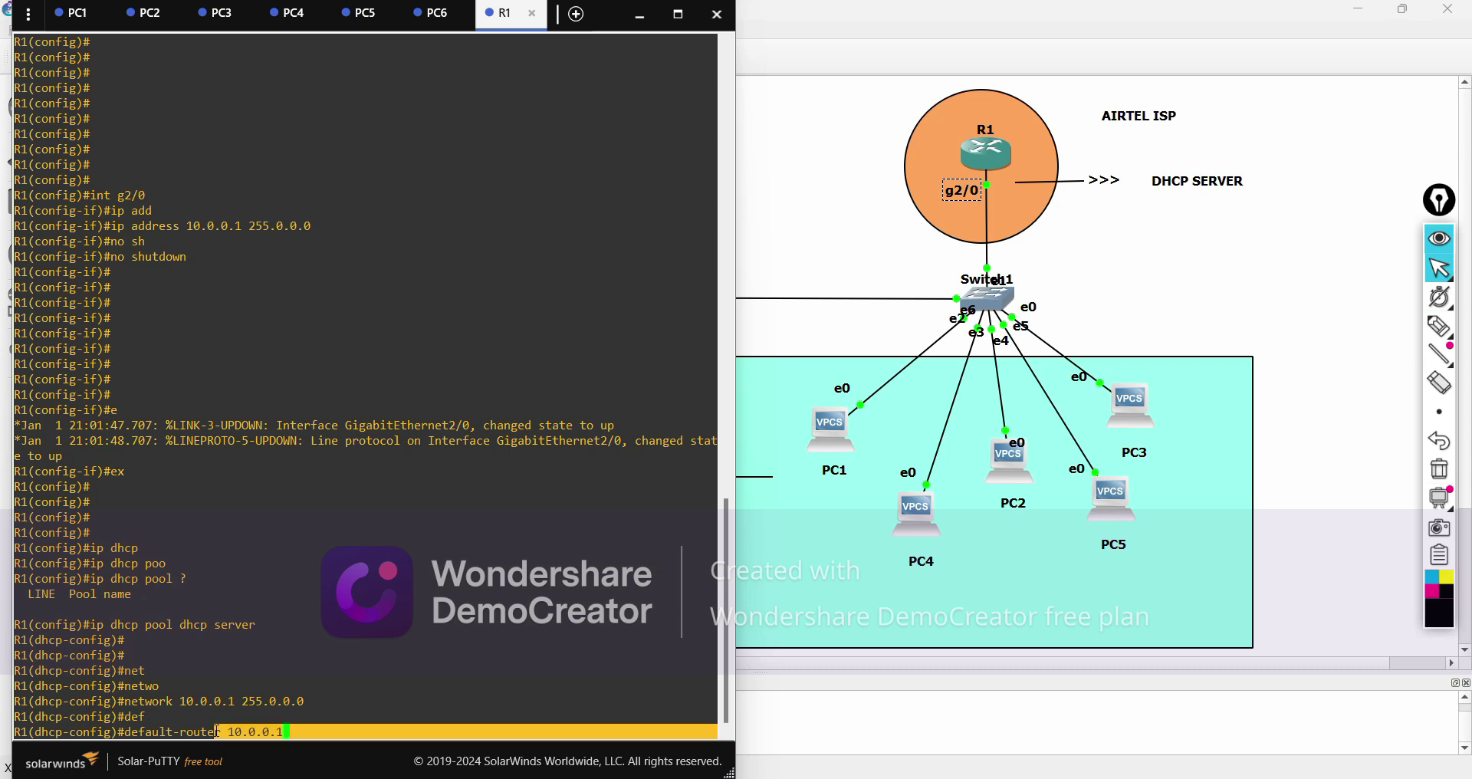
pyautogui.click(286, 731)
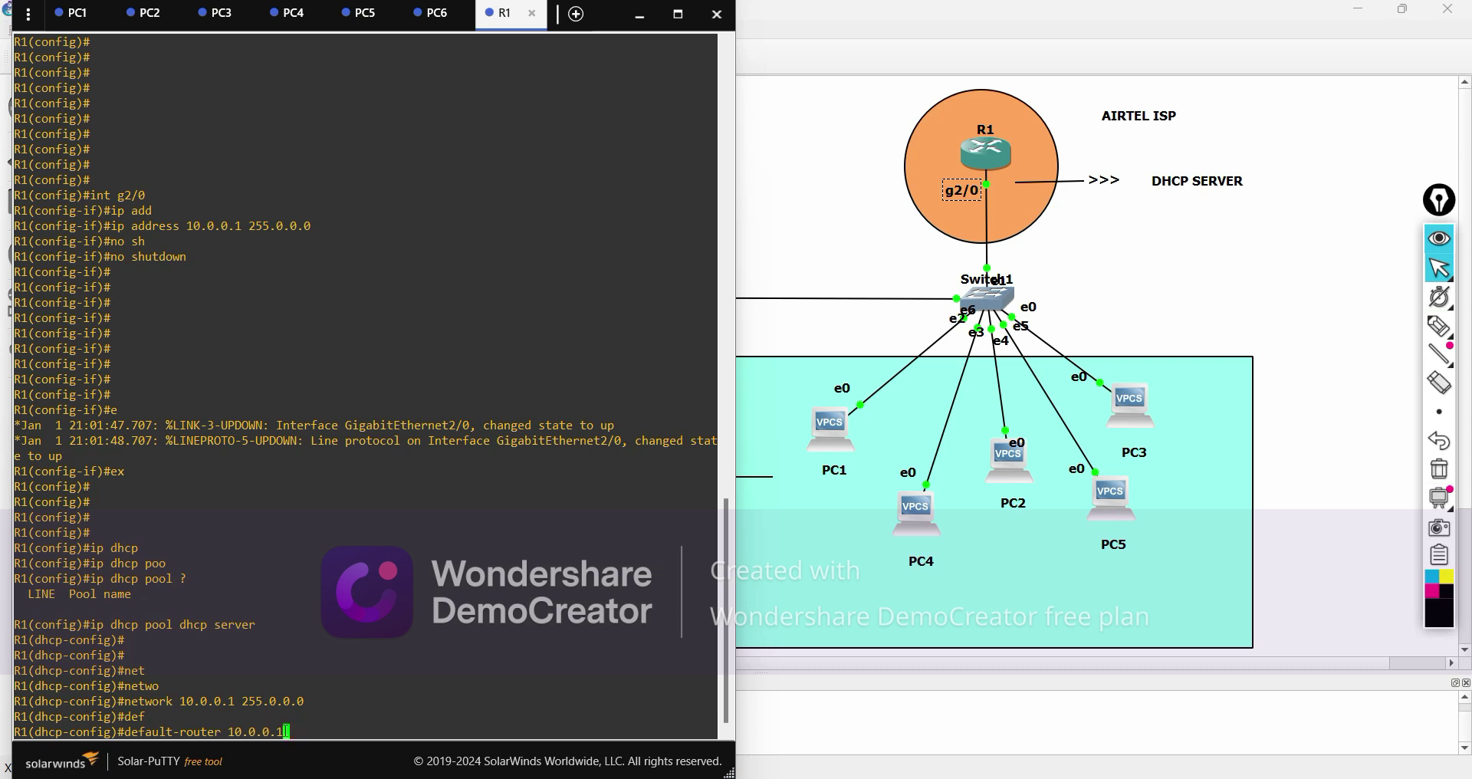
pyautogui.press('Return')
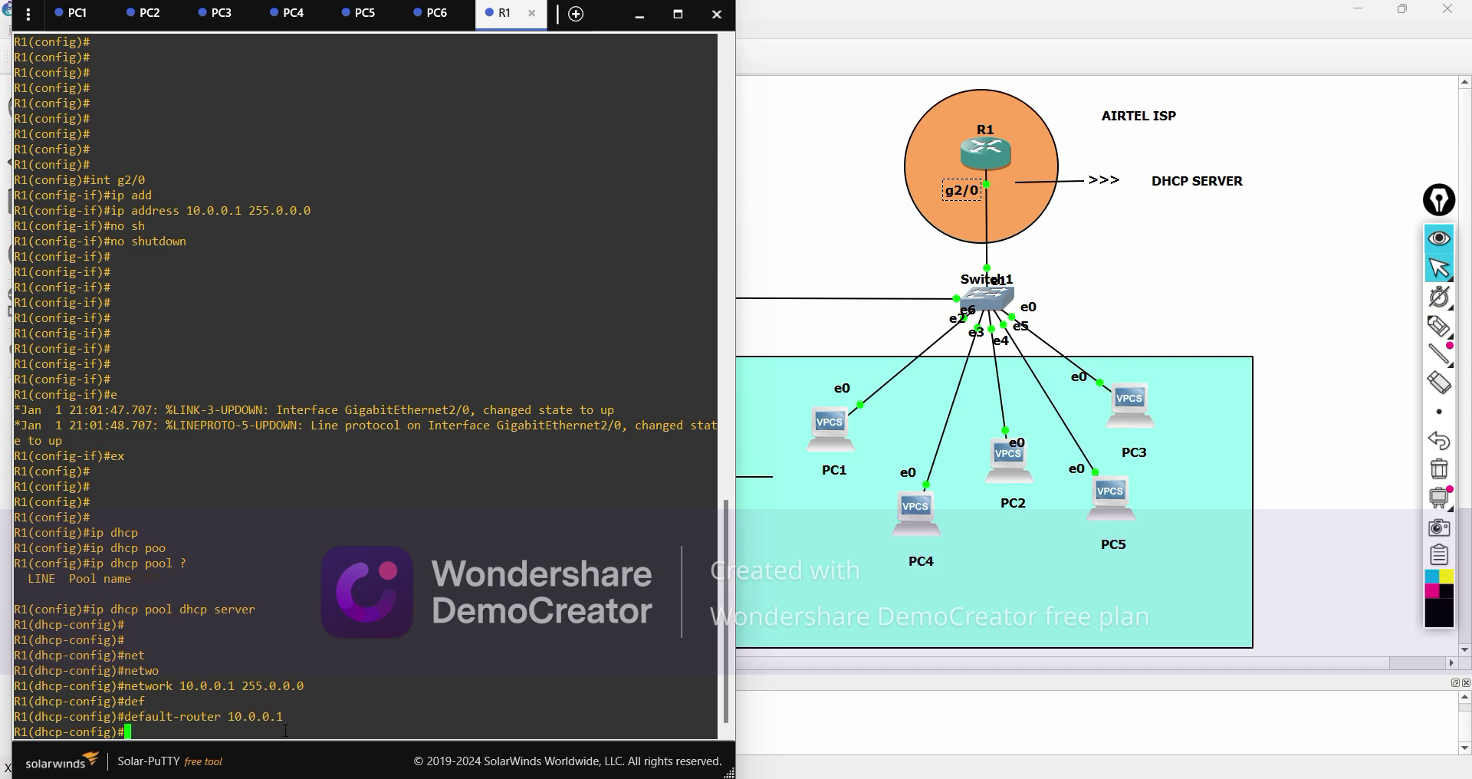
# Set the DHCP pool's DNS server to 8.8.8.8
pyautogui.write('dns')
pyautogui.press('Tab')
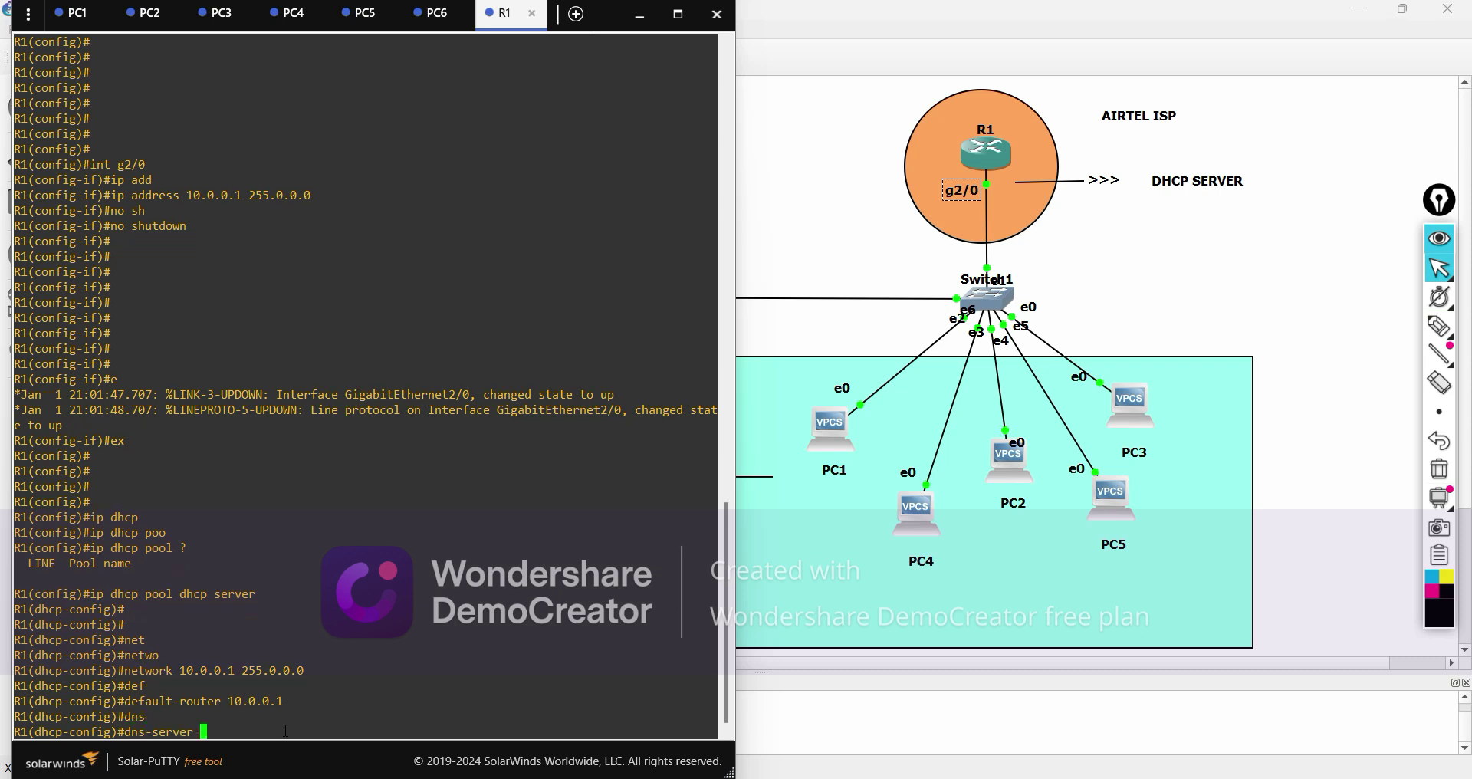
pyautogui.write('8.8.8.8')
pyautogui.press('Return')
pyautogui.press('Return')
pyautogui.press('Return')
pyautogui.press('Return')
pyautogui.press('Return')
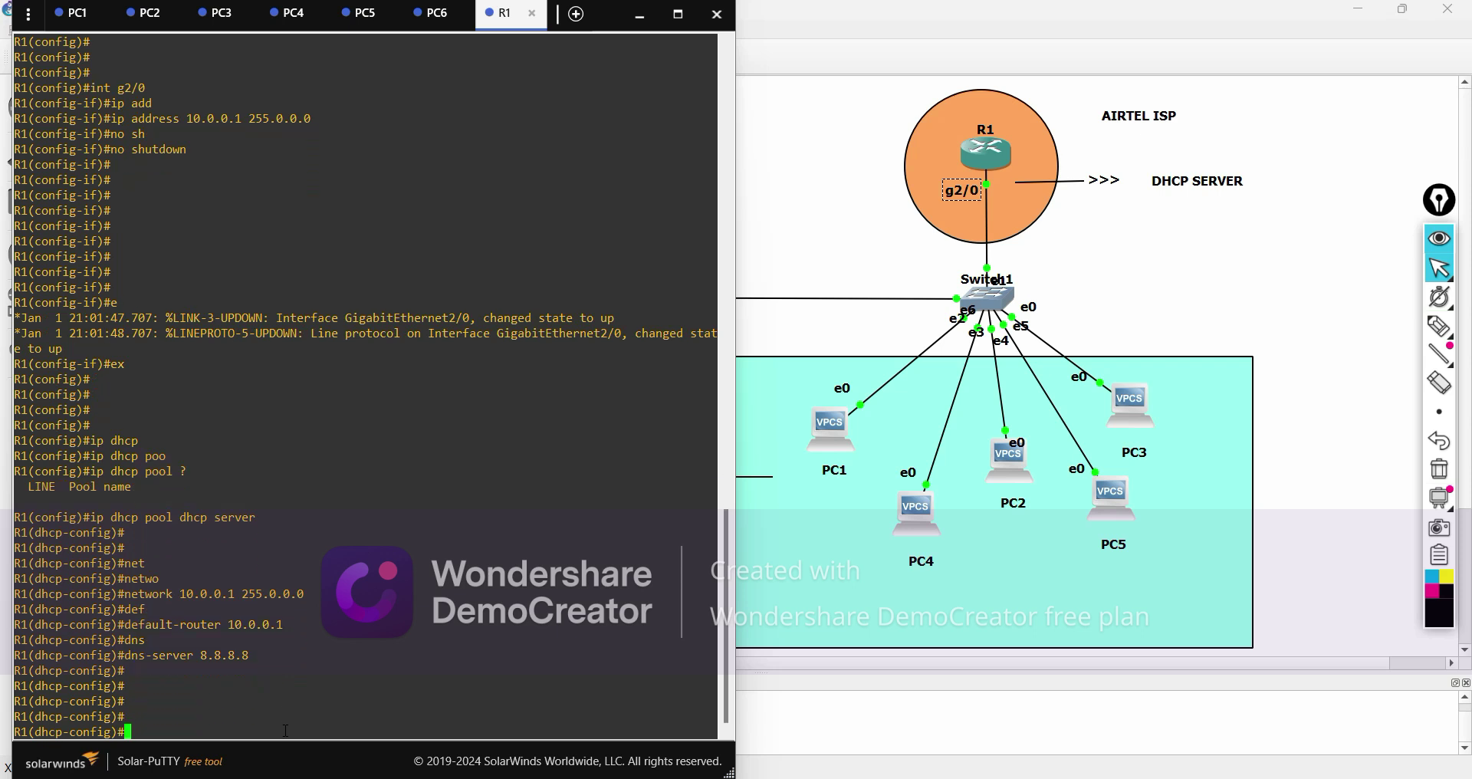
# Leave the DHCP pool configuration and return to R1's global configuration mode
pyautogui.write('ex')
pyautogui.press('Return')
pyautogui.press('Return')
pyautogui.press('Return')
pyautogui.press('Return')
pyautogui.press('Return')
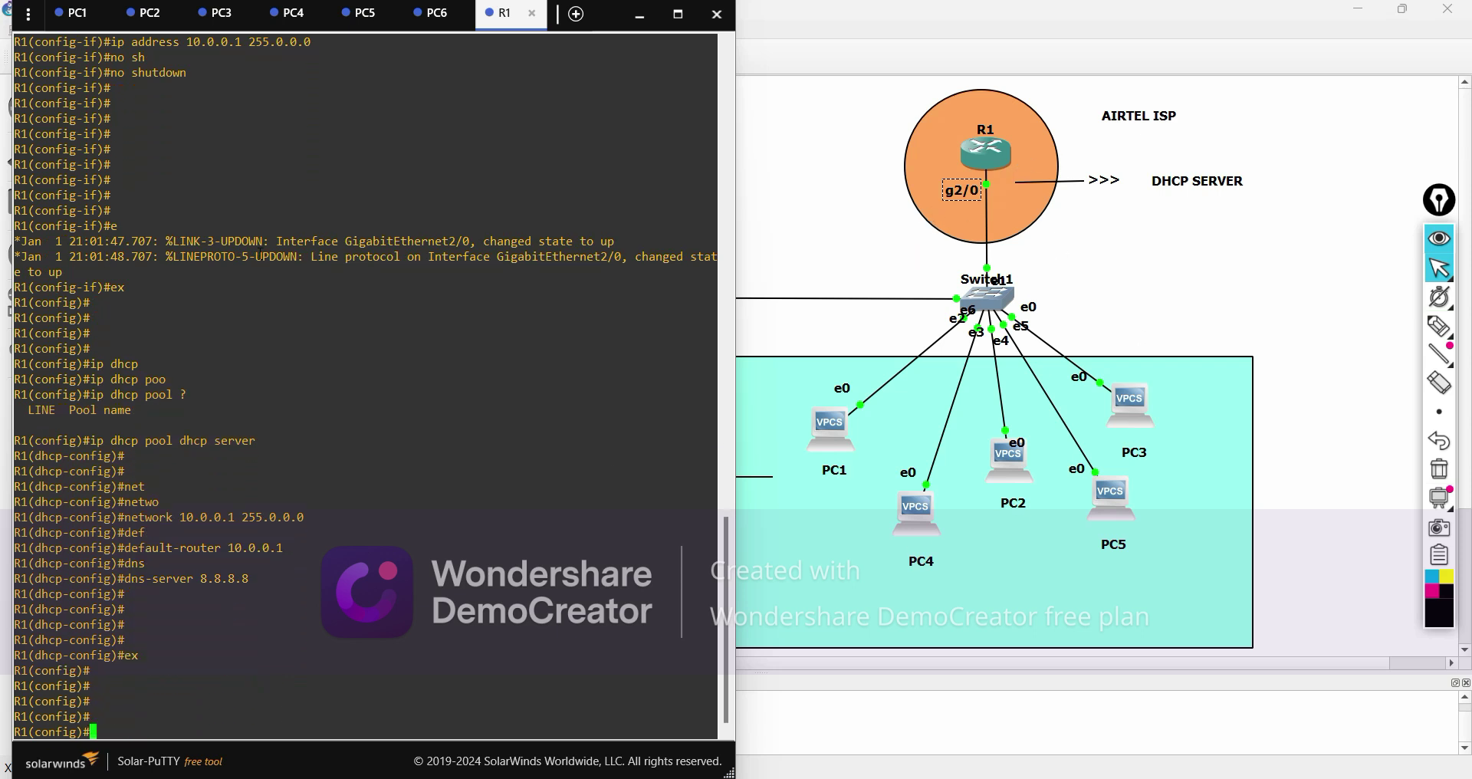
# Review the IP address command entered for interface g2/0 in R1's console history and locate R1 in the topology
pyautogui.scroll(15, 159, 433)
pyautogui.scroll(-15, 159, 433)
pyautogui.scroll(8, 193, 344)
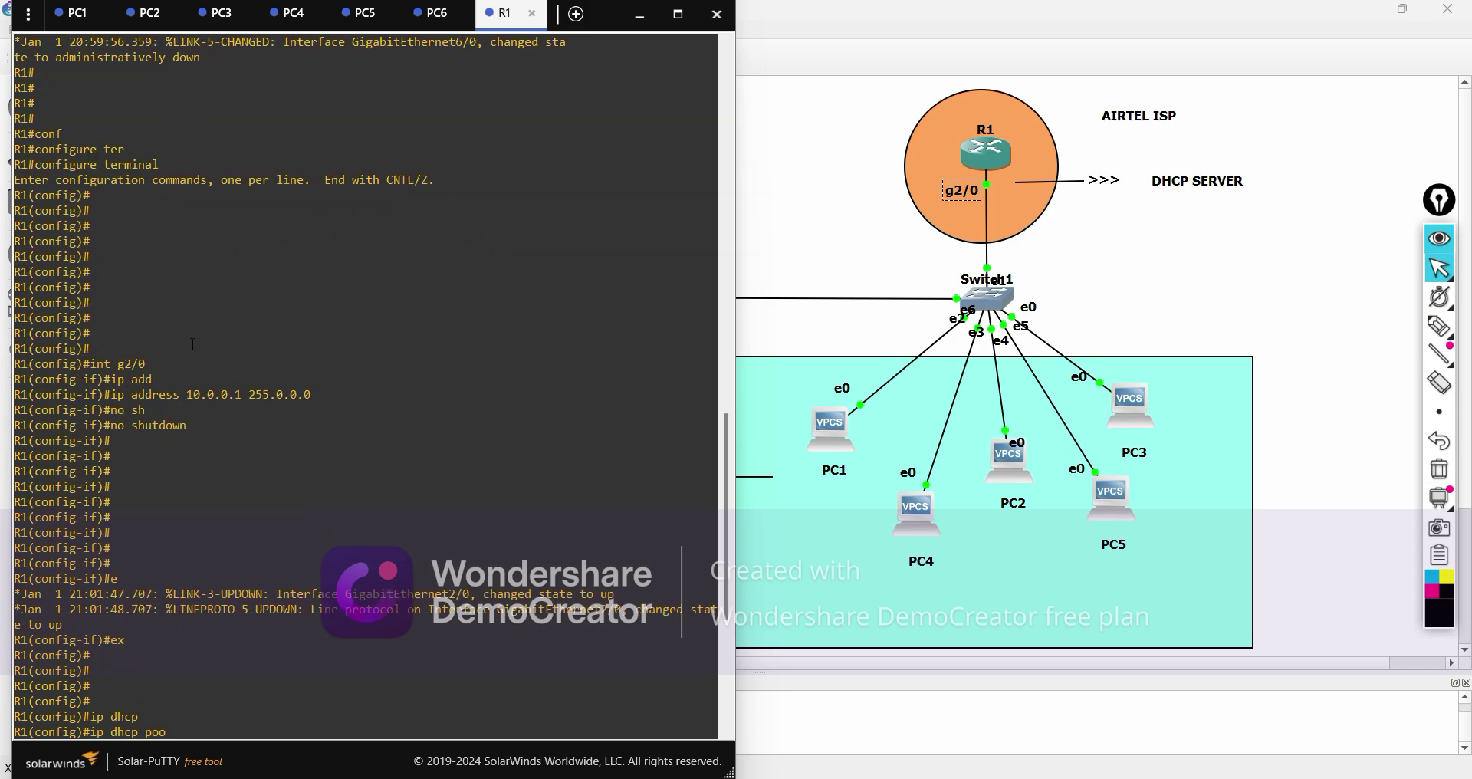
pyautogui.moveTo(109, 395); pyautogui.dragTo(321, 396)
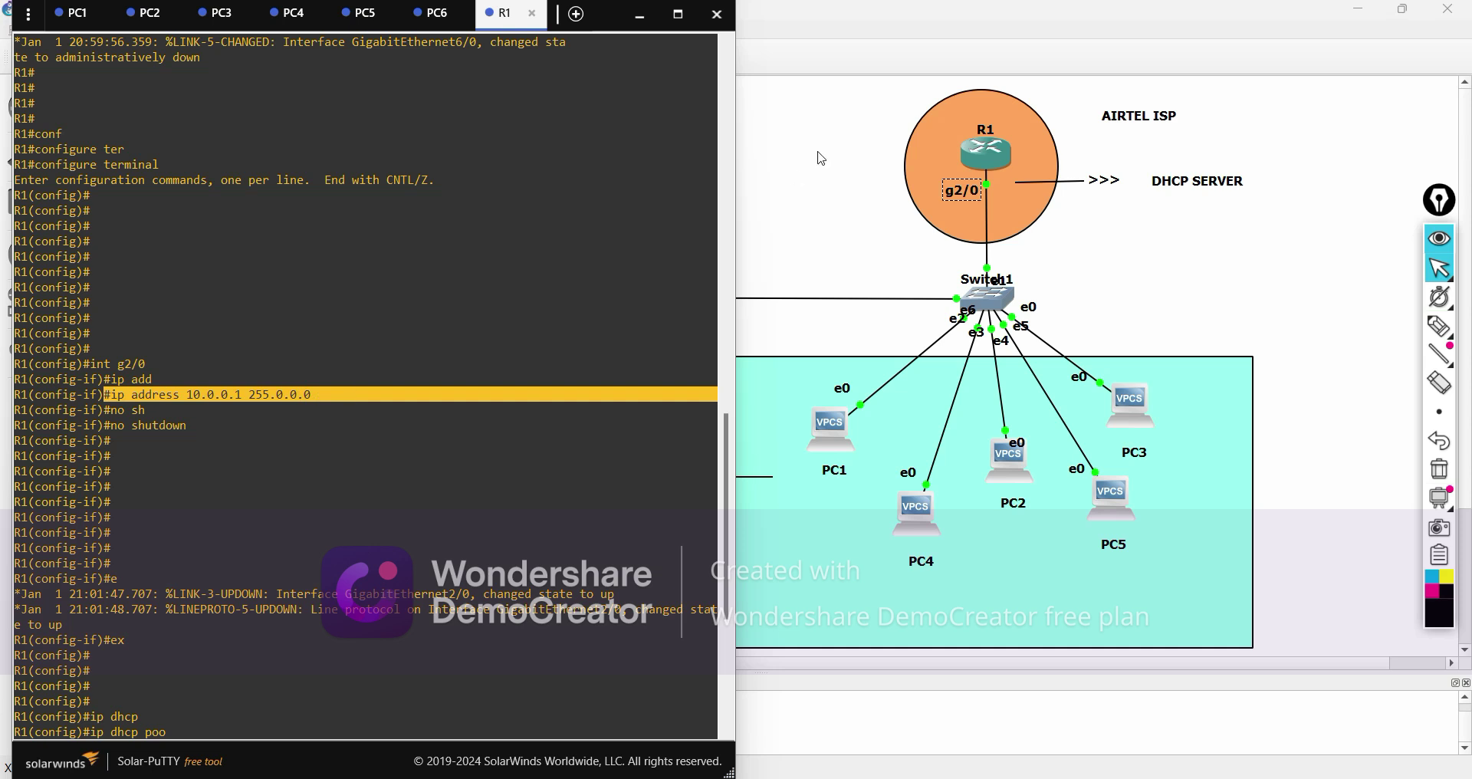
pyautogui.click(993, 157)
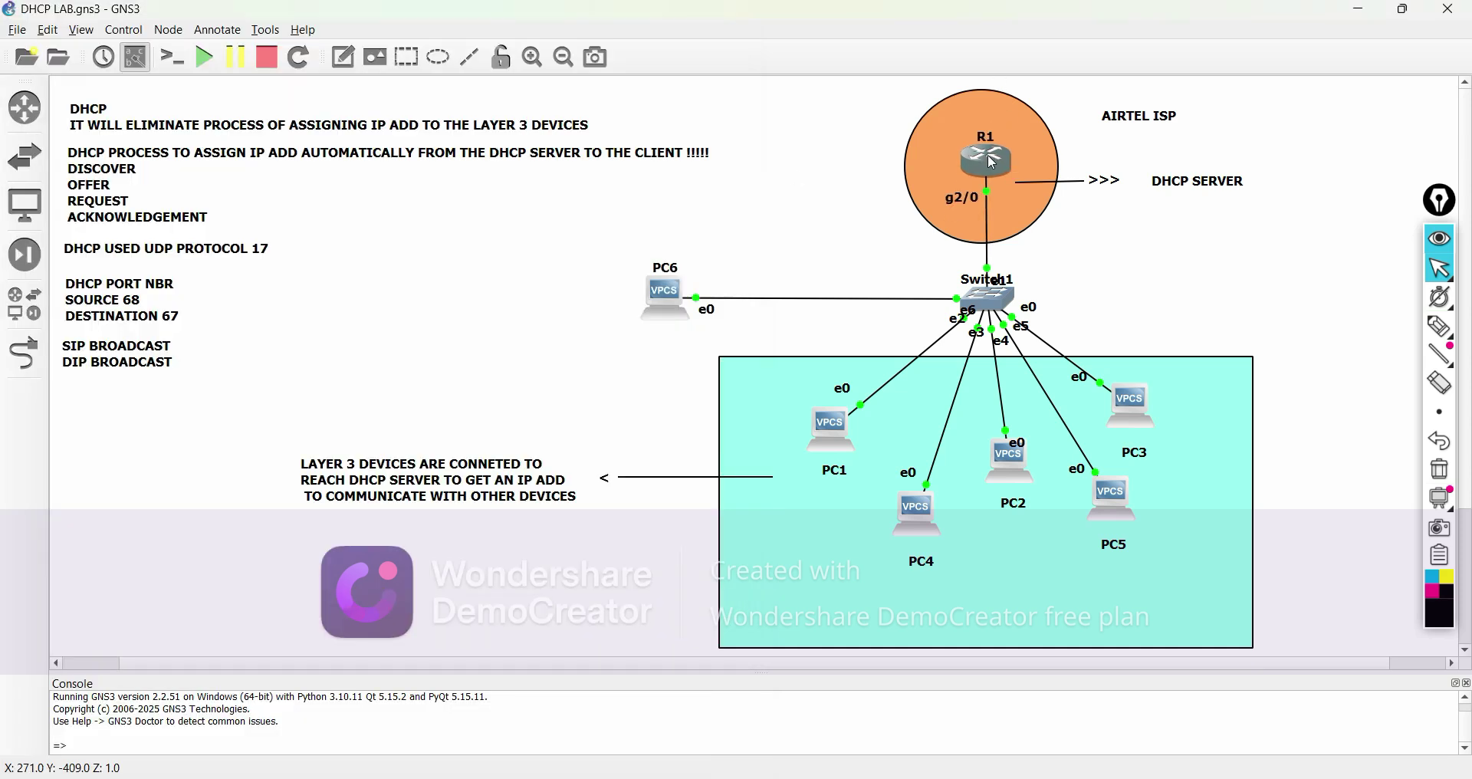
pyautogui.moveTo(1077, 776)
pyautogui.click(1084, 747)
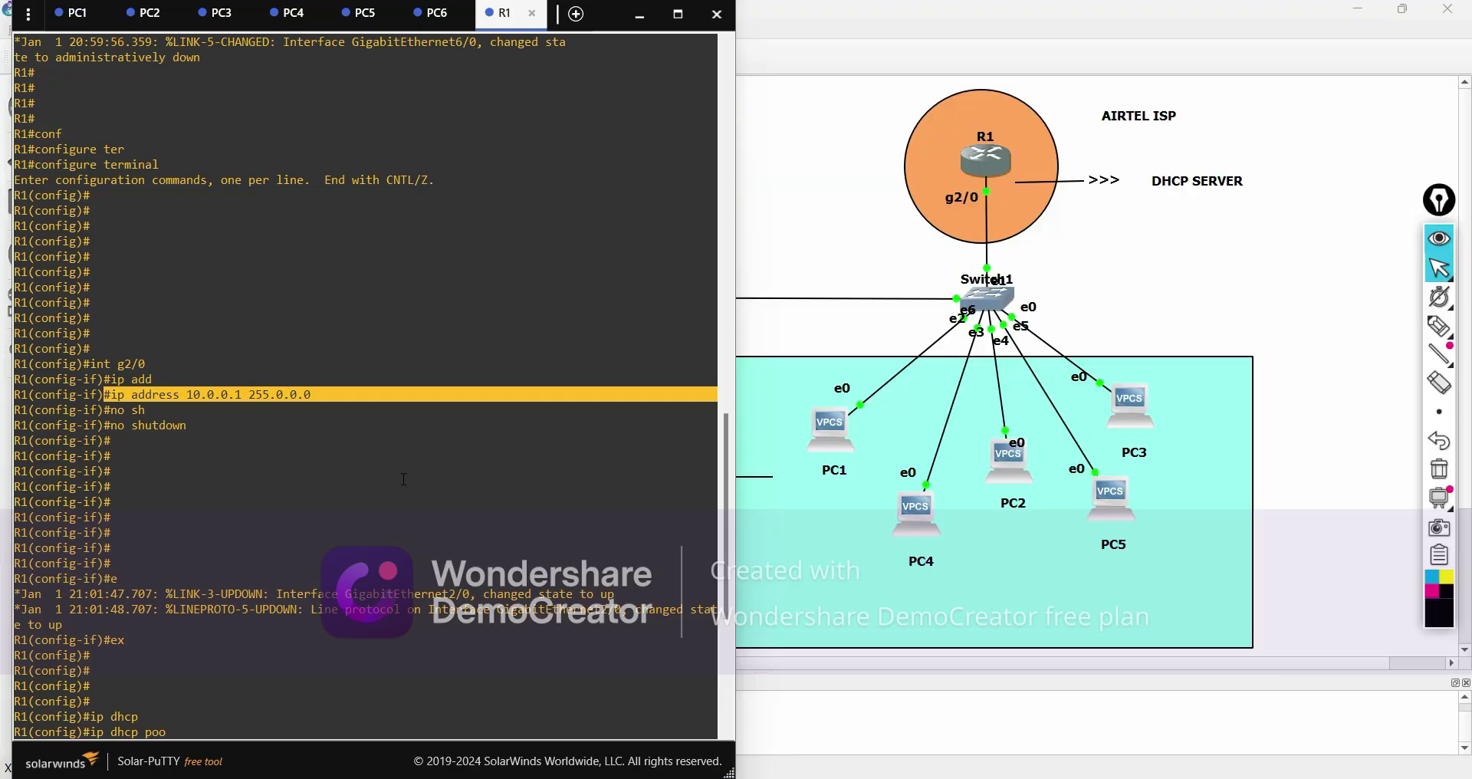
pyautogui.moveTo(182, 394); pyautogui.dragTo(347, 394)
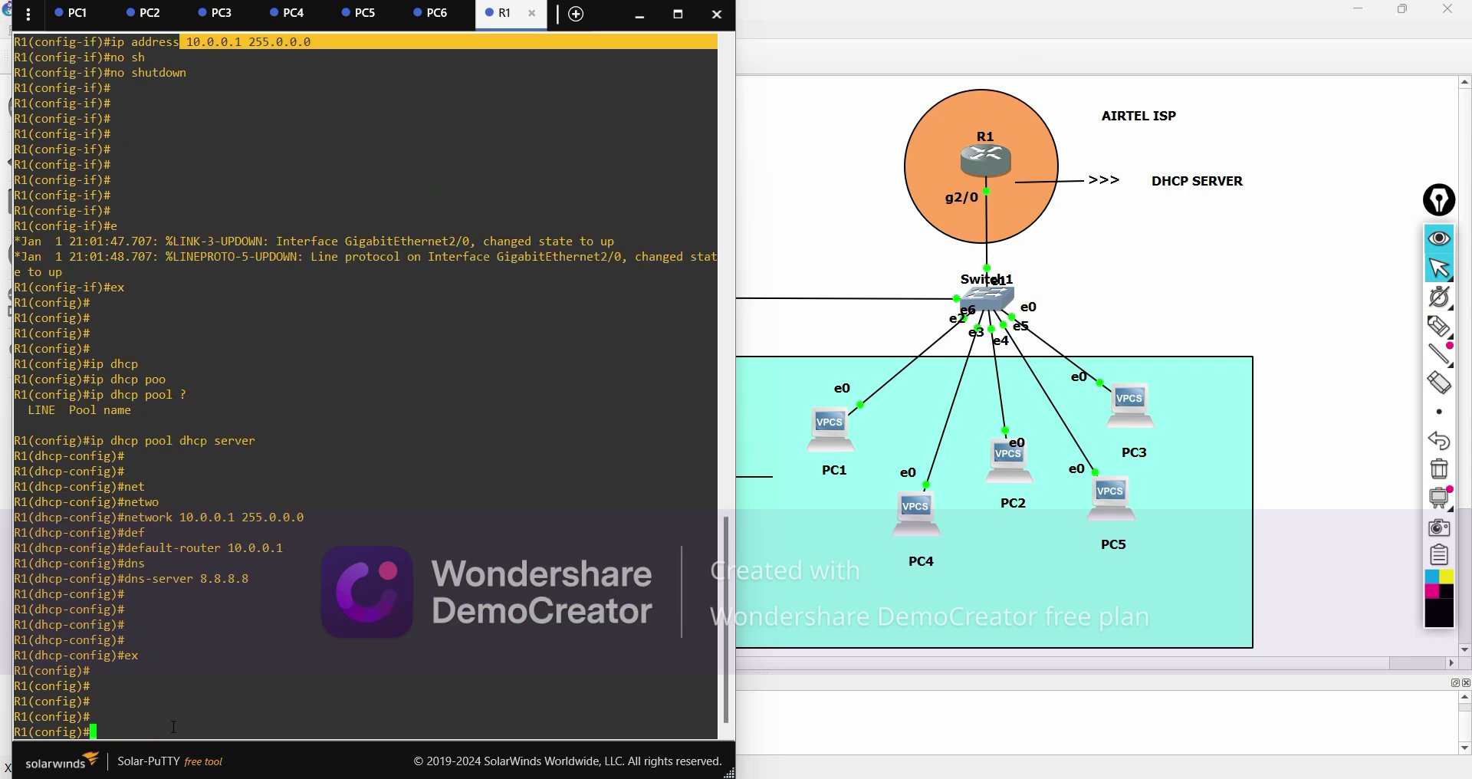
# Add a DHCP excluded-address entry on R1 with the values 10.0.0.1 255.0.0.0
pyautogui.write('ip dh')
pyautogui.press('Tab')
pyautogui.write('e')
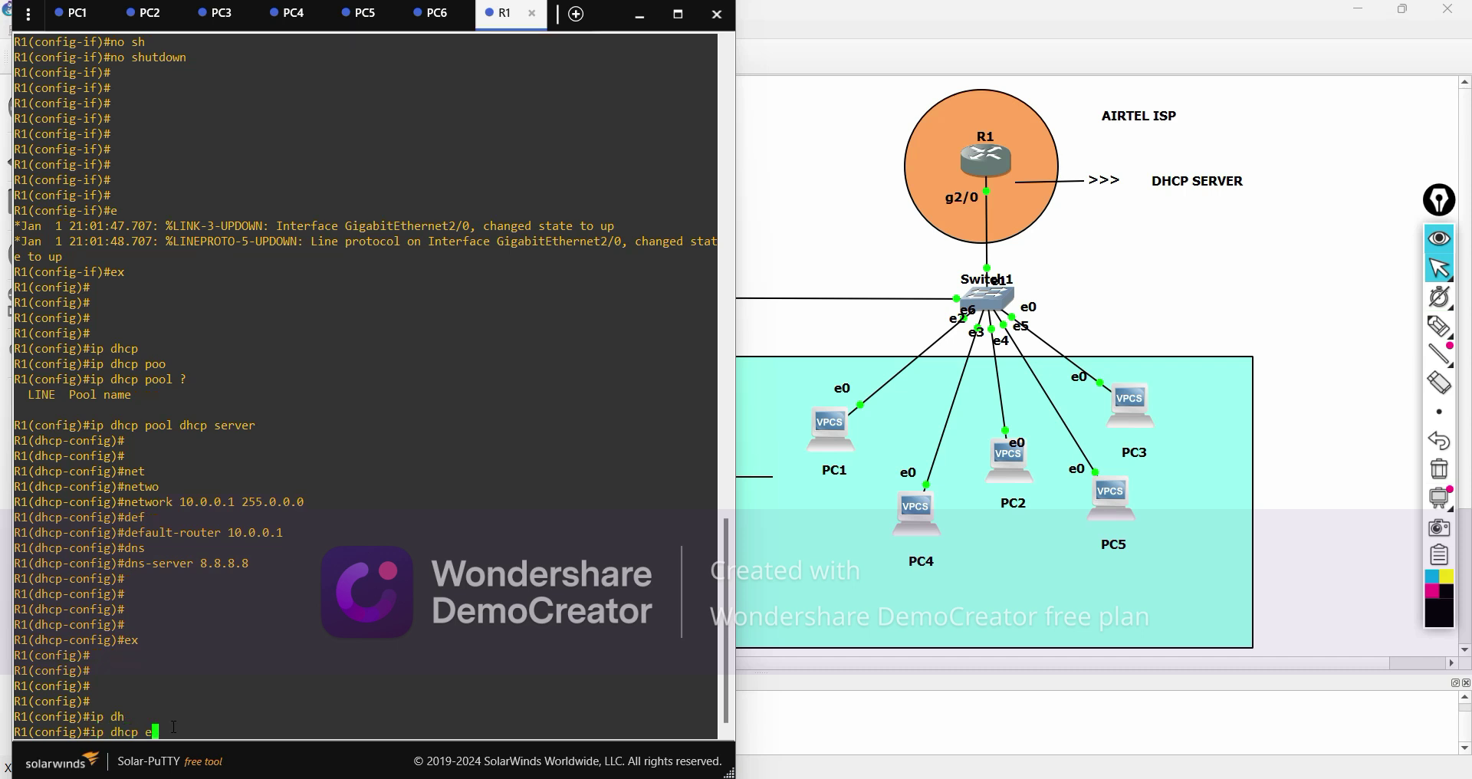
pyautogui.write('xcl')
pyautogui.press('Tab')
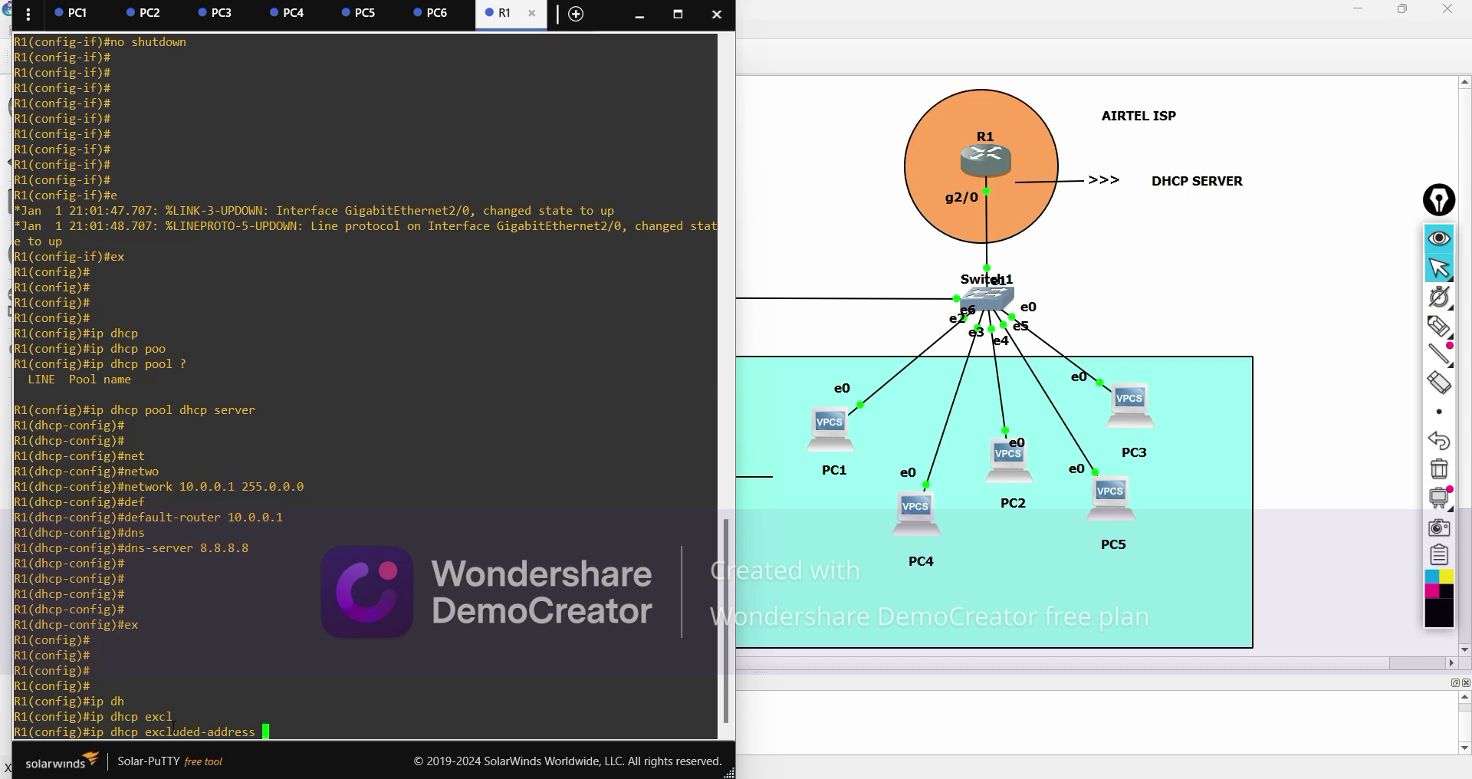
pyautogui.write('10.0.0.1 255.0.0.0')
pyautogui.press('Return')
# Try to leave global configuration mode on R1 with the abbreviated command "ex"
pyautogui.write('ex')
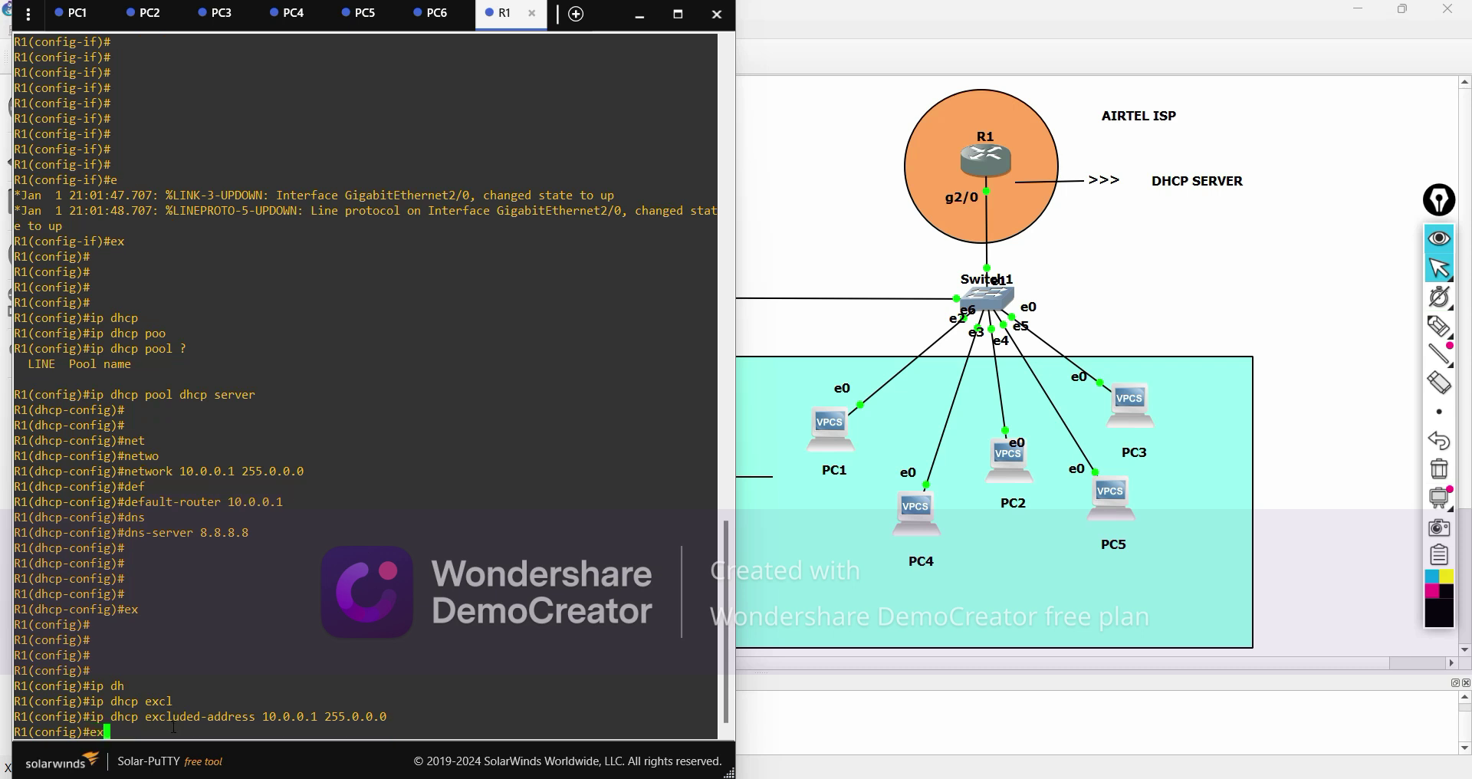
pyautogui.press('Return')
pyautogui.press('Return')
pyautogui.press('Return')
pyautogui.press('Return')
pyautogui.press('Return')
pyautogui.press('Return')
pyautogui.press('Return')
pyautogui.press('Return')
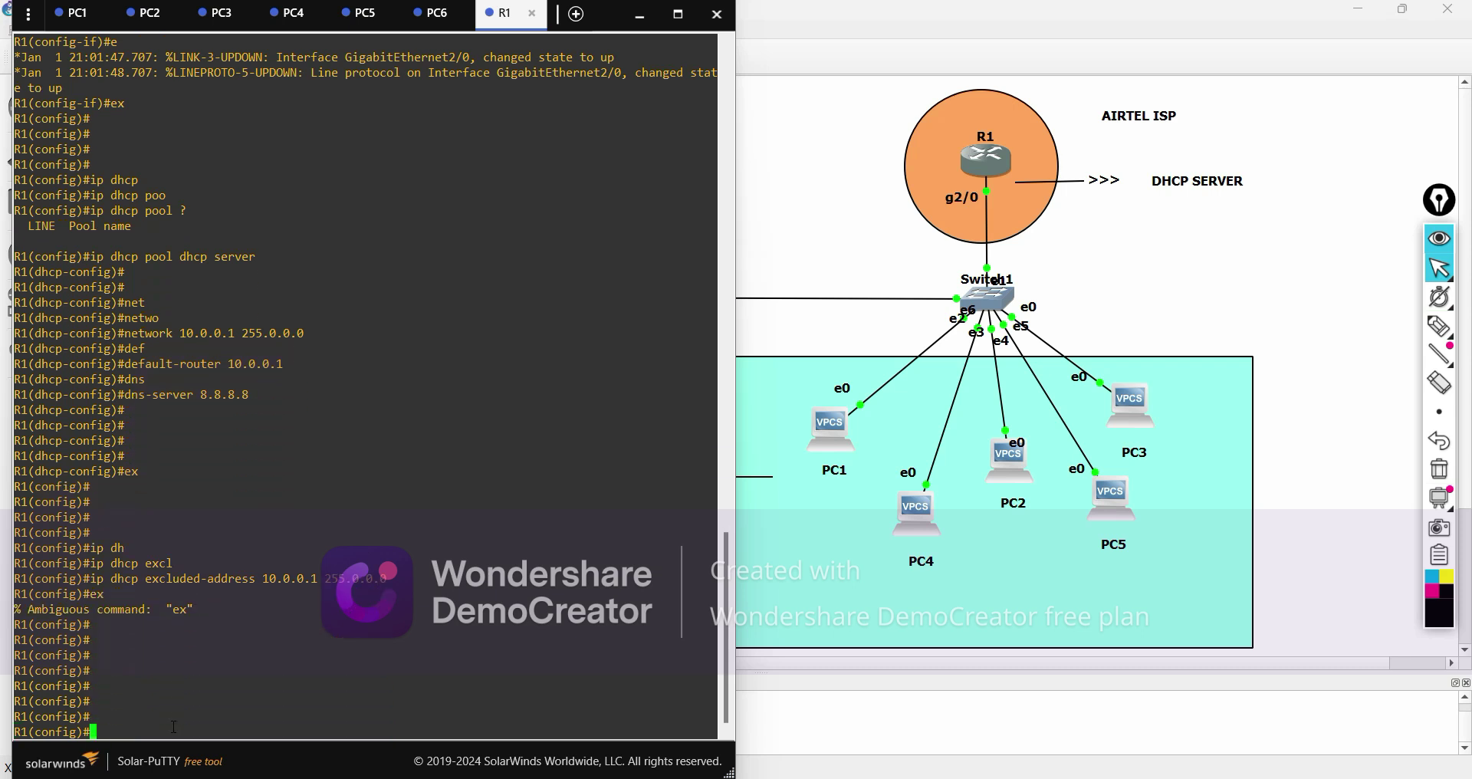
# Exit global configuration mode on R1 with the full exit command
pyautogui.write('exit')
pyautogui.press('Return')
pyautogui.press('Return')
pyautogui.press('Return')
pyautogui.press('Return')
pyautogui.press('Return')
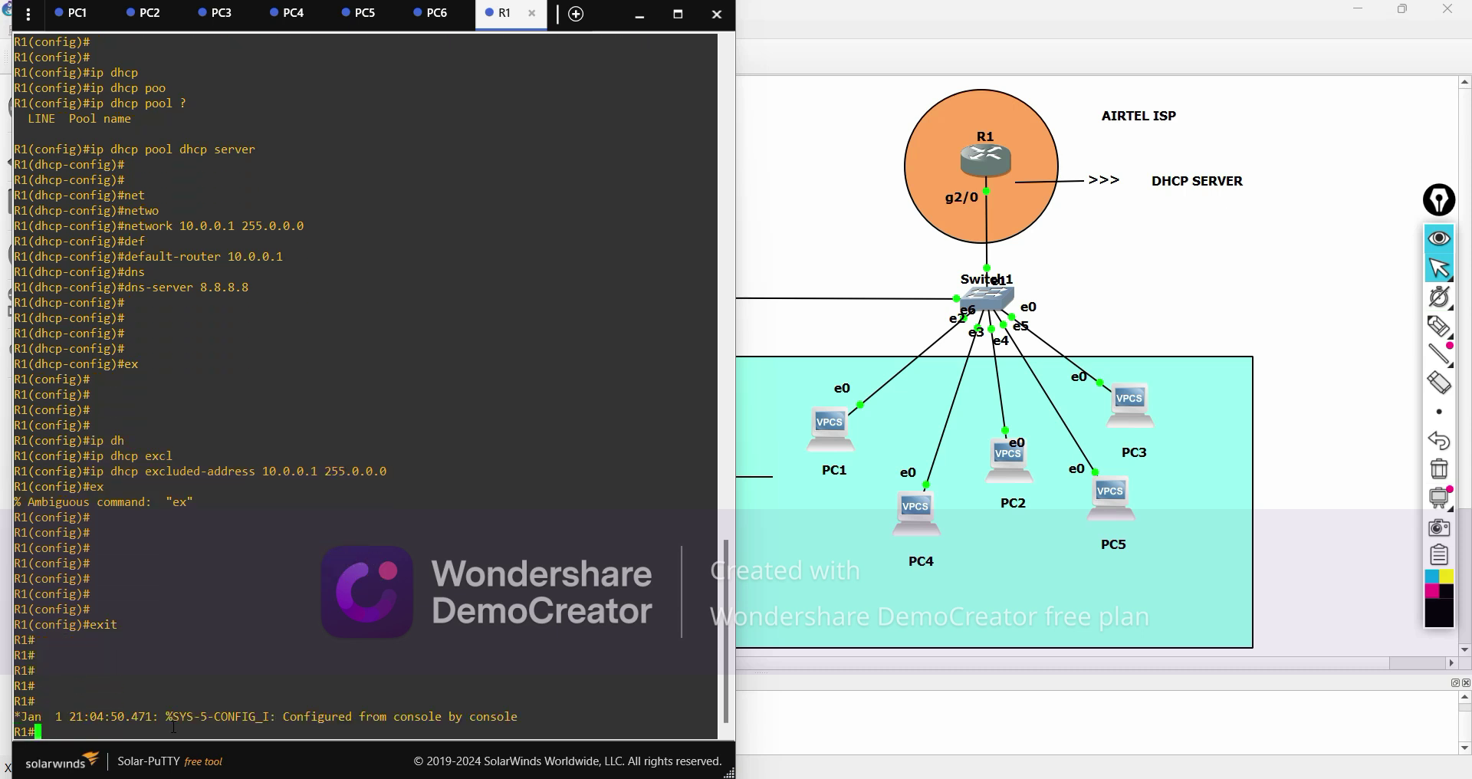
pyautogui.write('conf')
pyautogui.press('Tab')
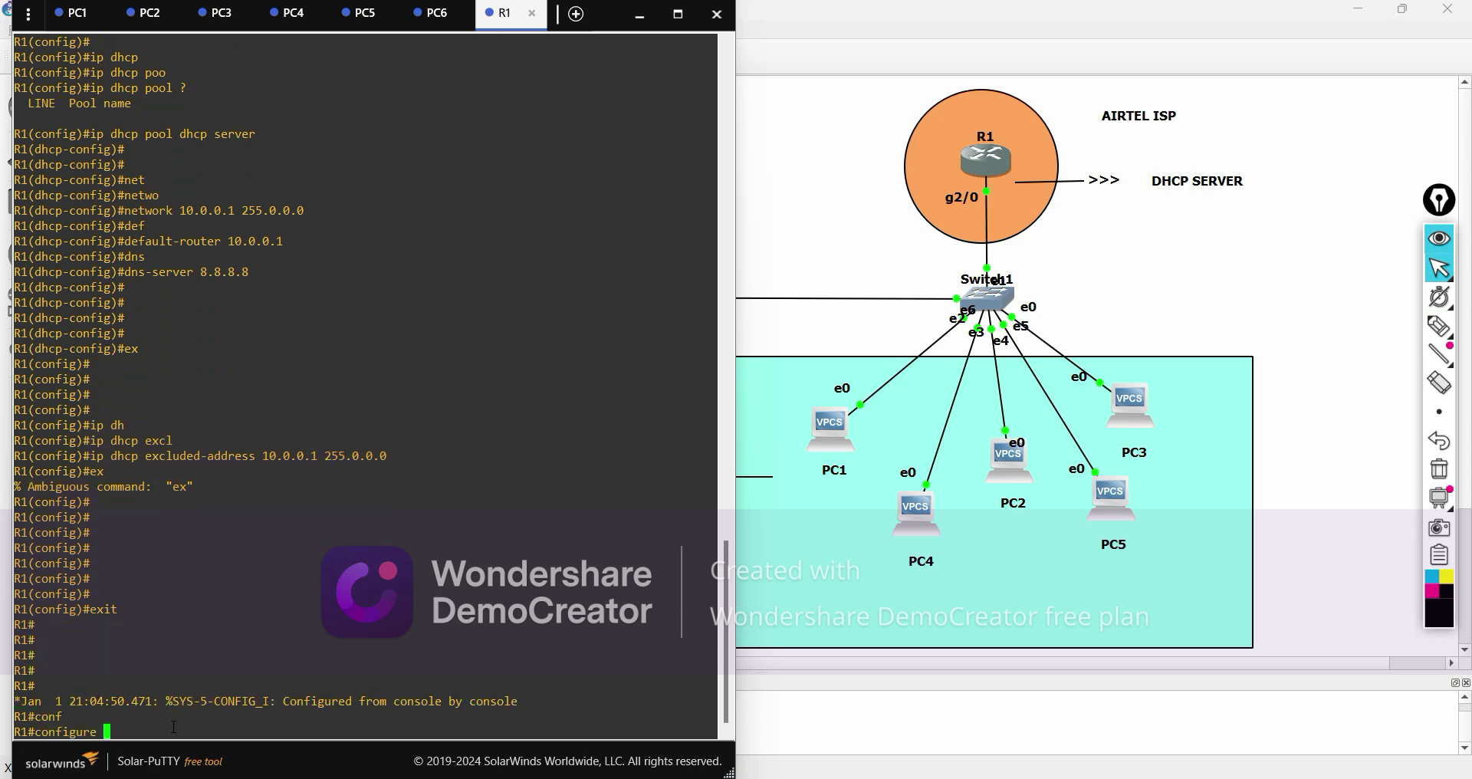
pyautogui.press('BackSpace')
pyautogui.press('BackSpace')
pyautogui.press('BackSpace')
pyautogui.press('BackSpace')
pyautogui.press('BackSpace')
pyautogui.press('BackSpace')
pyautogui.press('BackSpace')
pyautogui.press('BackSpace')
pyautogui.press('BackSpace')
pyautogui.press('BackSpace')
# Display only the DHCP section of R1's running configuration with "show run | section dhcp"
pyautogui.write('show run | se')
pyautogui.press('Tab')
pyautogui.write('dhcp')
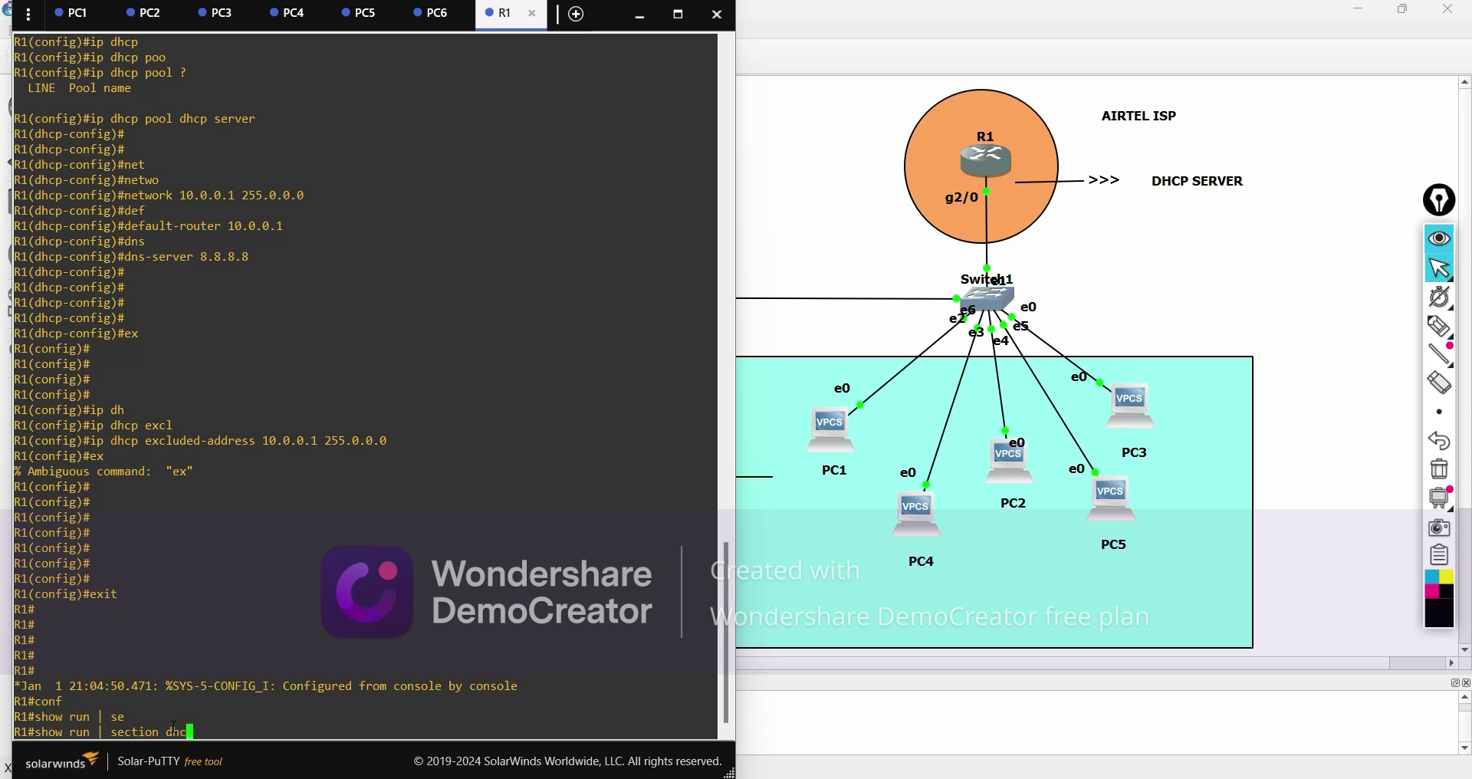
pyautogui.press('Return')
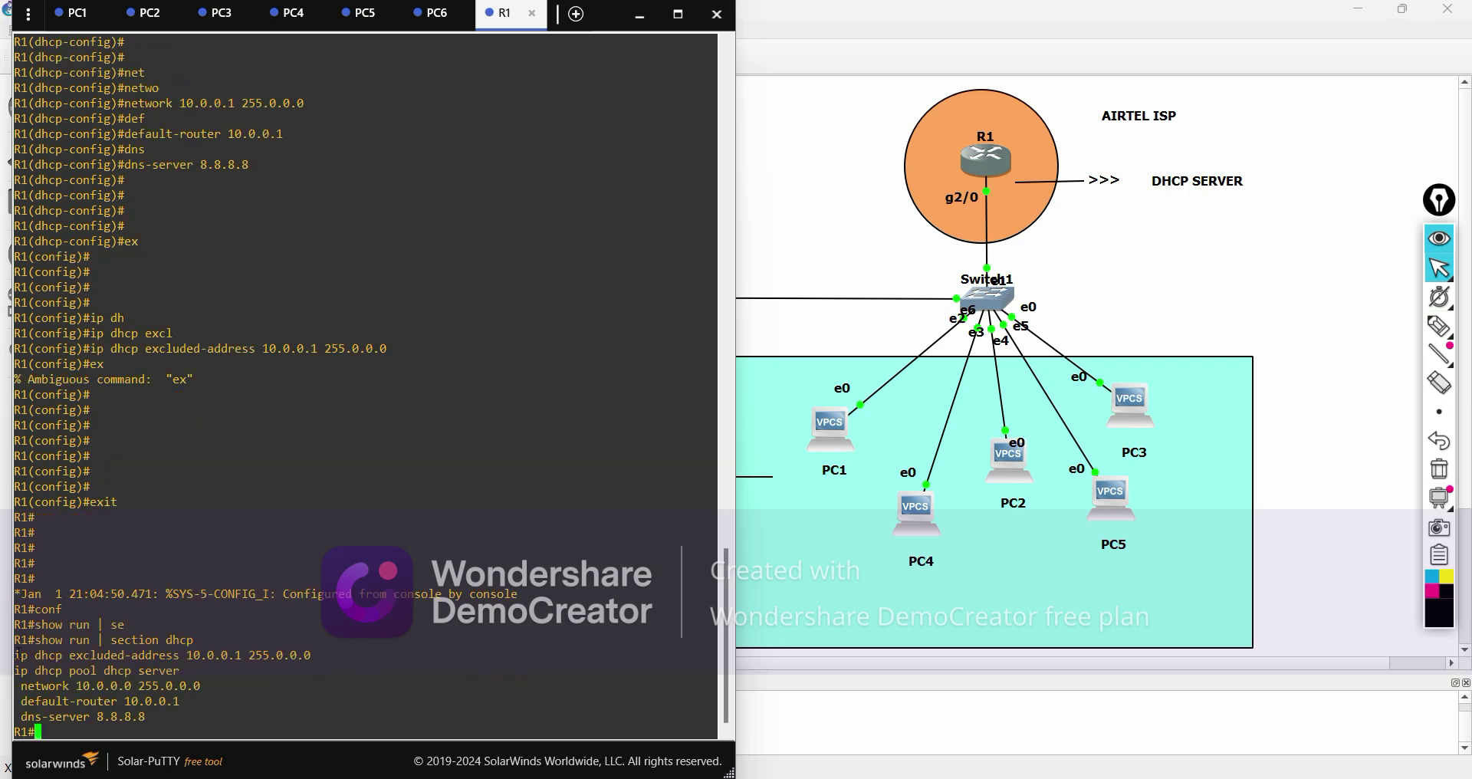
# Review the excluded-address, pool, default-router and DNS lines in R1's displayed DHCP configuration
pyautogui.moveTo(16, 655); pyautogui.dragTo(213, 669)
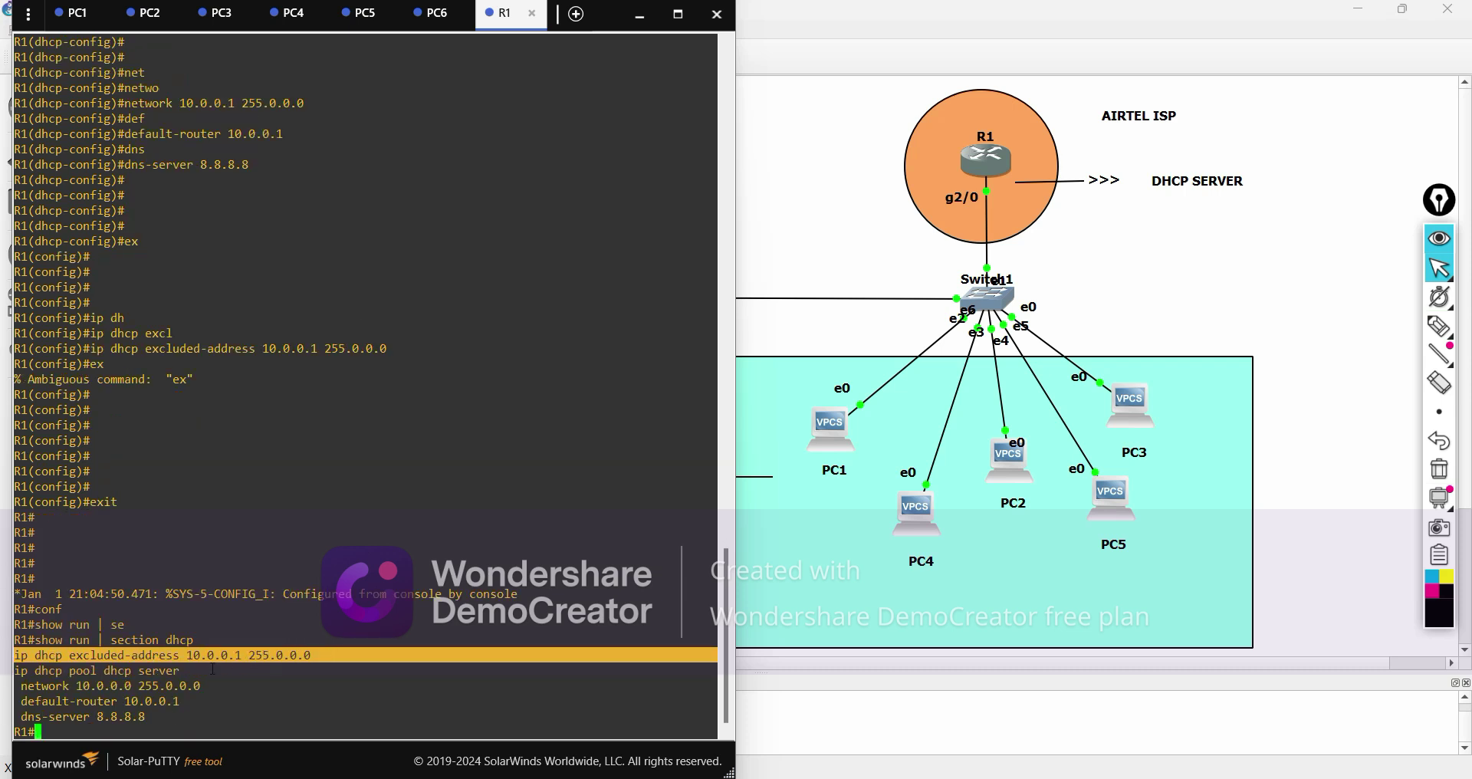
pyautogui.moveTo(16, 671); pyautogui.dragTo(107, 673)
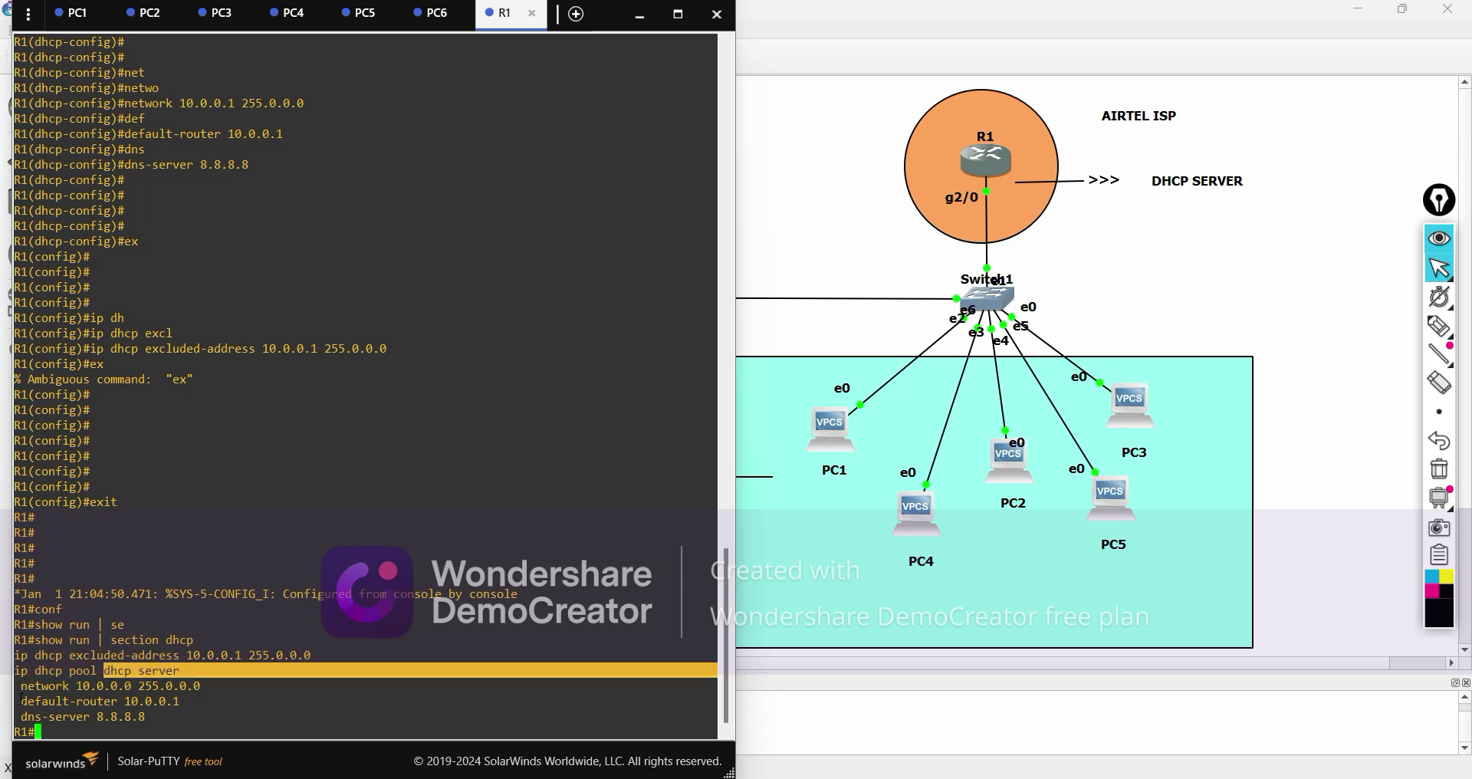
pyautogui.moveTo(21, 685)
pyautogui.mouseDown()
pyautogui.moveTo(215, 686)
pyautogui.moveTo(186, 703)
pyautogui.moveTo(17, 715)
pyautogui.moveTo(29, 704)
pyautogui.mouseUp()
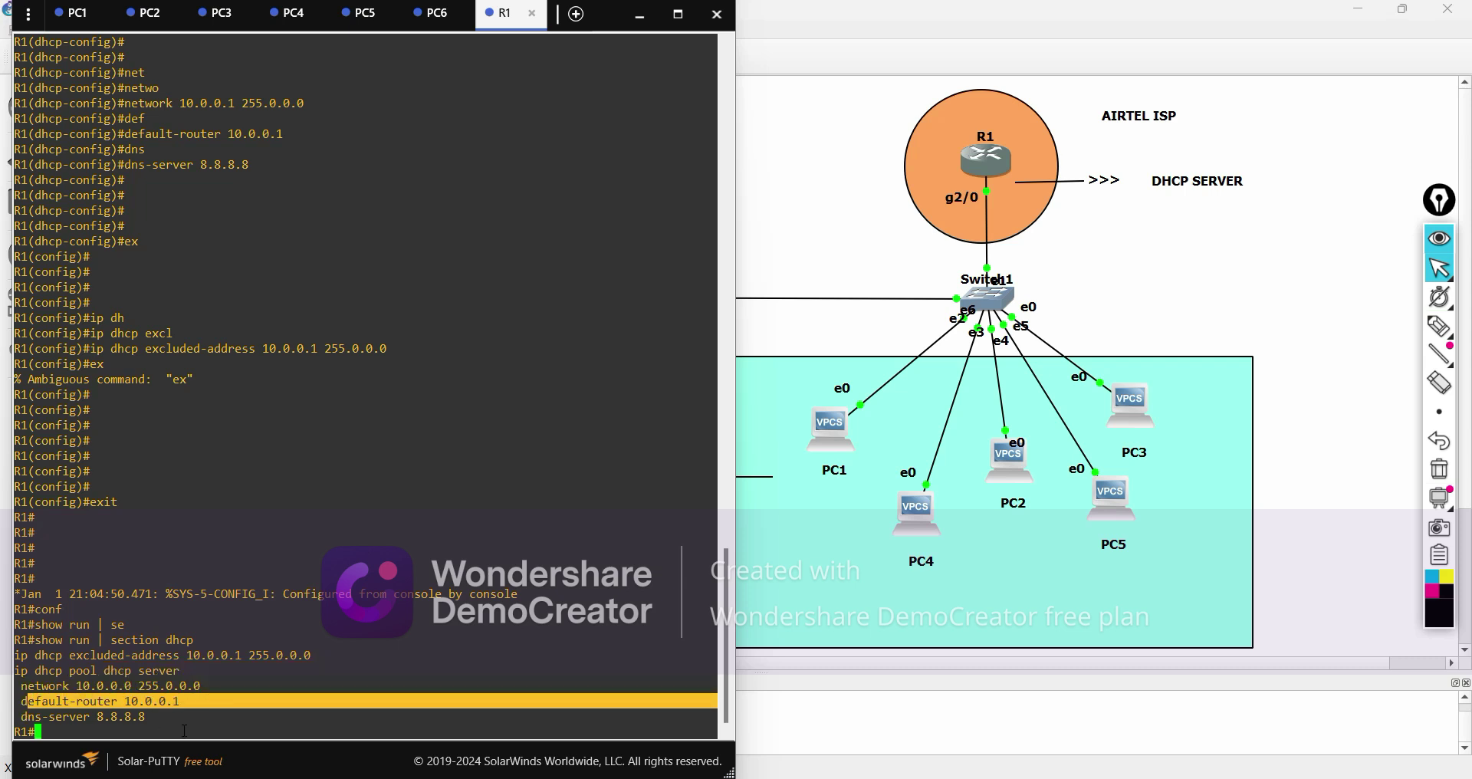
pyautogui.moveTo(159, 728); pyautogui.dragTo(25, 707)
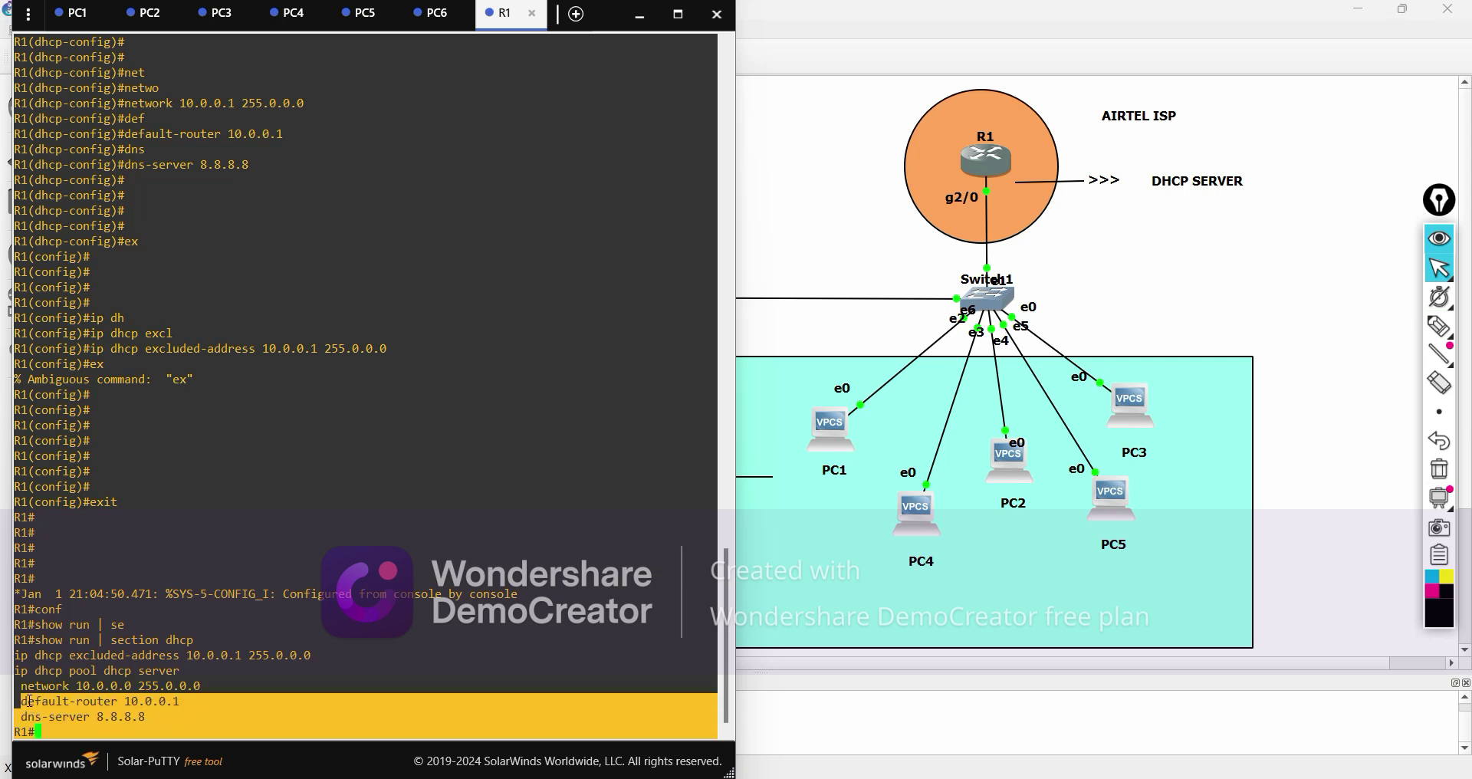
pyautogui.click(198, 719)
pyautogui.moveTo(187, 727); pyautogui.dragTo(3, 597)
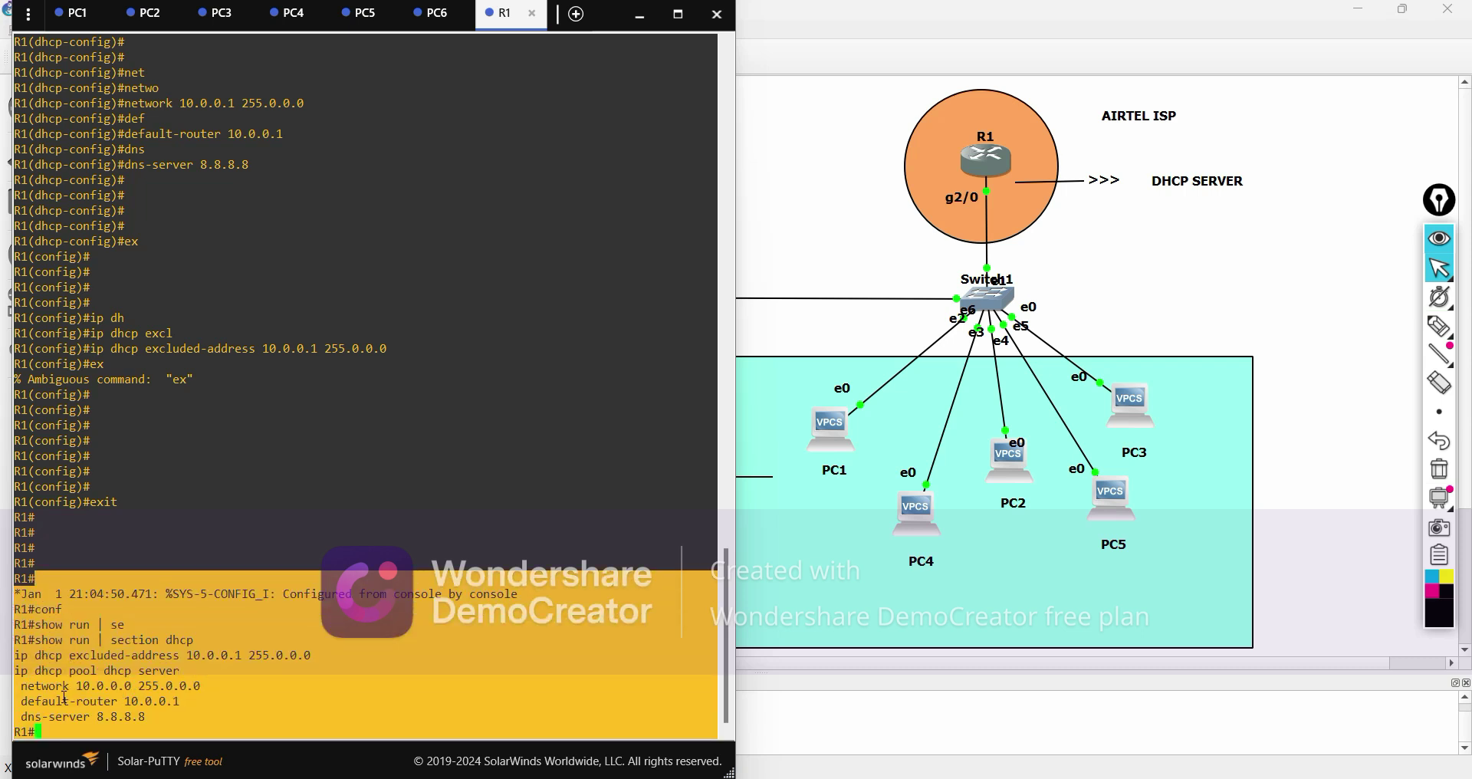
# Switch to PC1's console, display its settings with "show ip" and check the IP/mask line
pyautogui.click(75, 13)
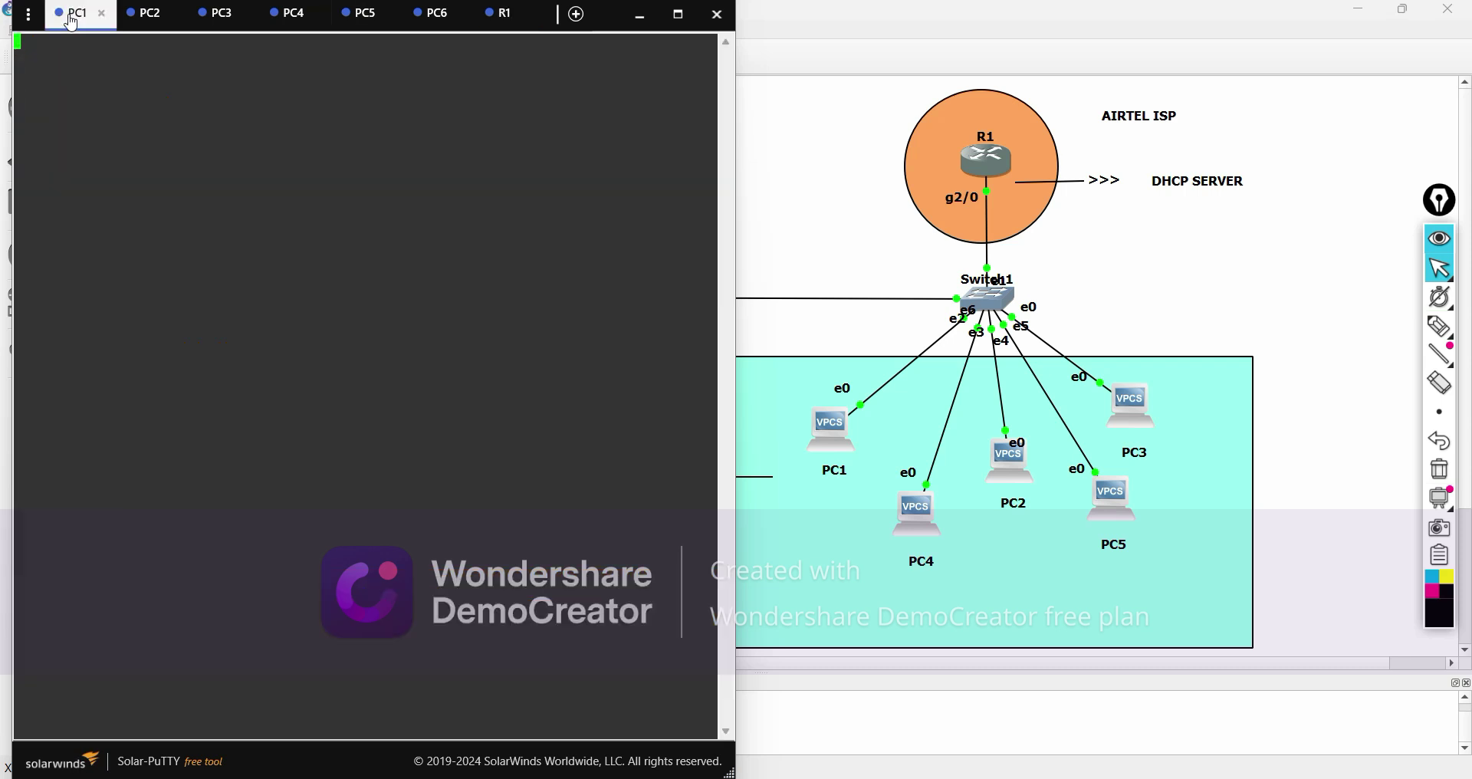
pyautogui.press('Return')
pyautogui.press('Return')
pyautogui.press('Return')
pyautogui.press('Return')
pyautogui.press('Return')
pyautogui.press('Return')
pyautogui.write('sho')
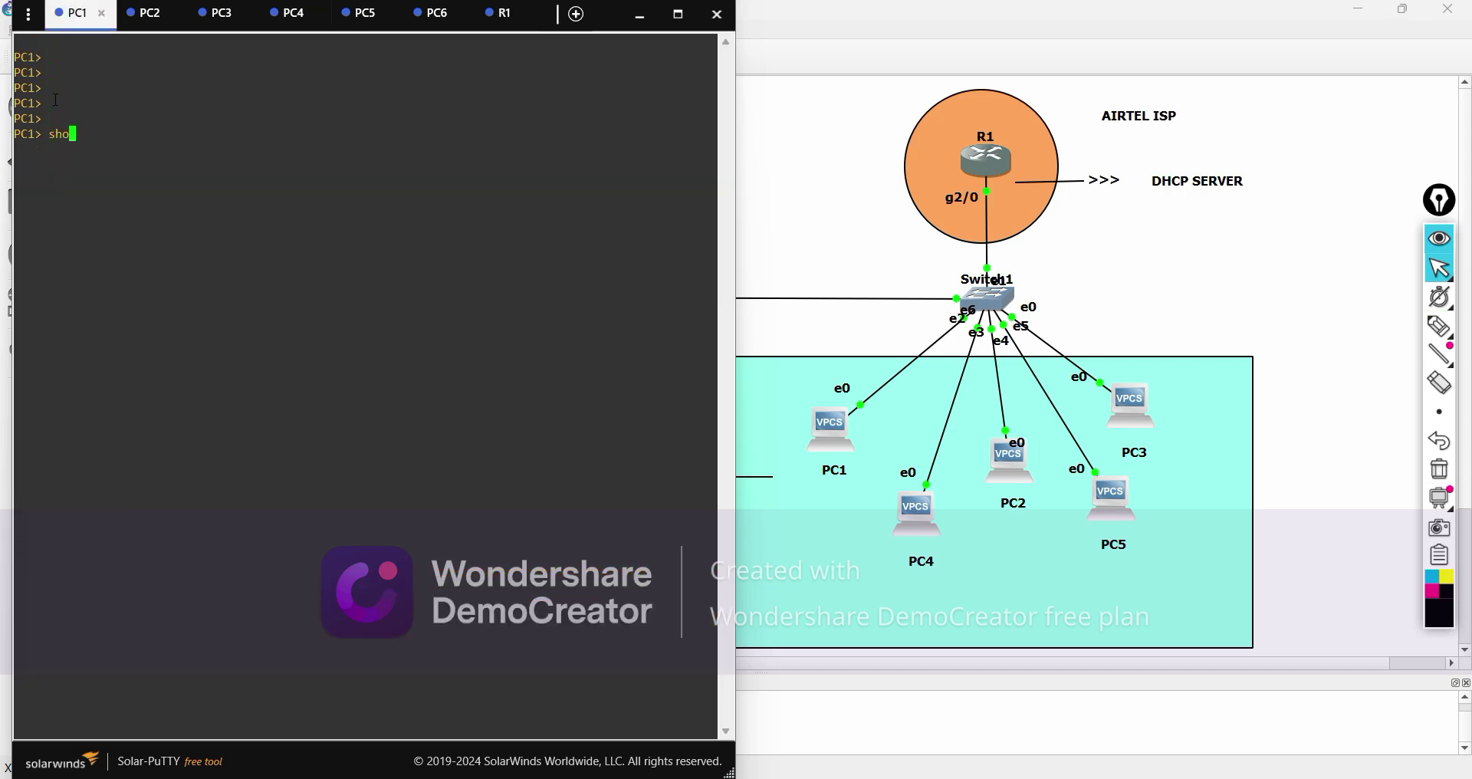
pyautogui.write('w ip')
pyautogui.press('Return')
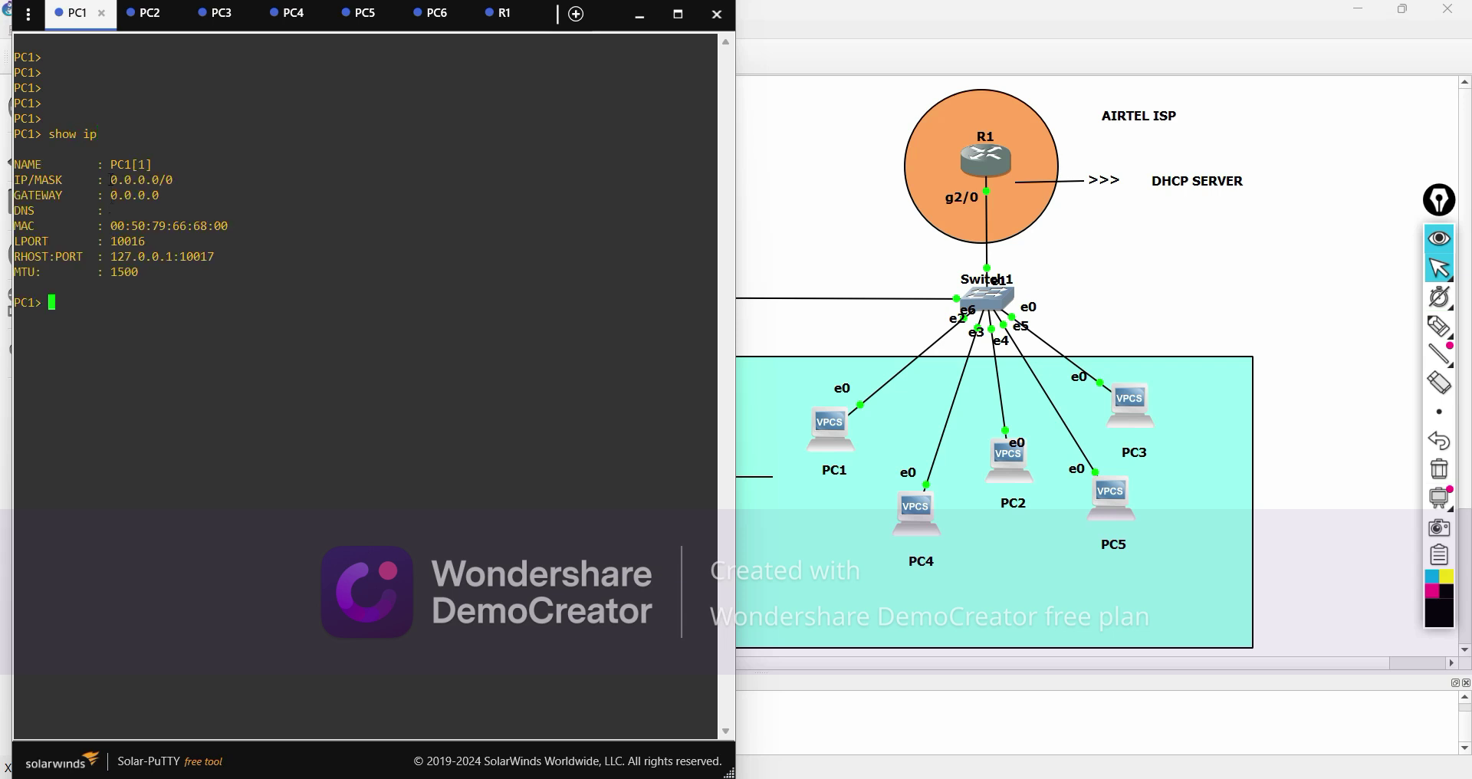
pyautogui.moveTo(105, 180); pyautogui.dragTo(219, 177)
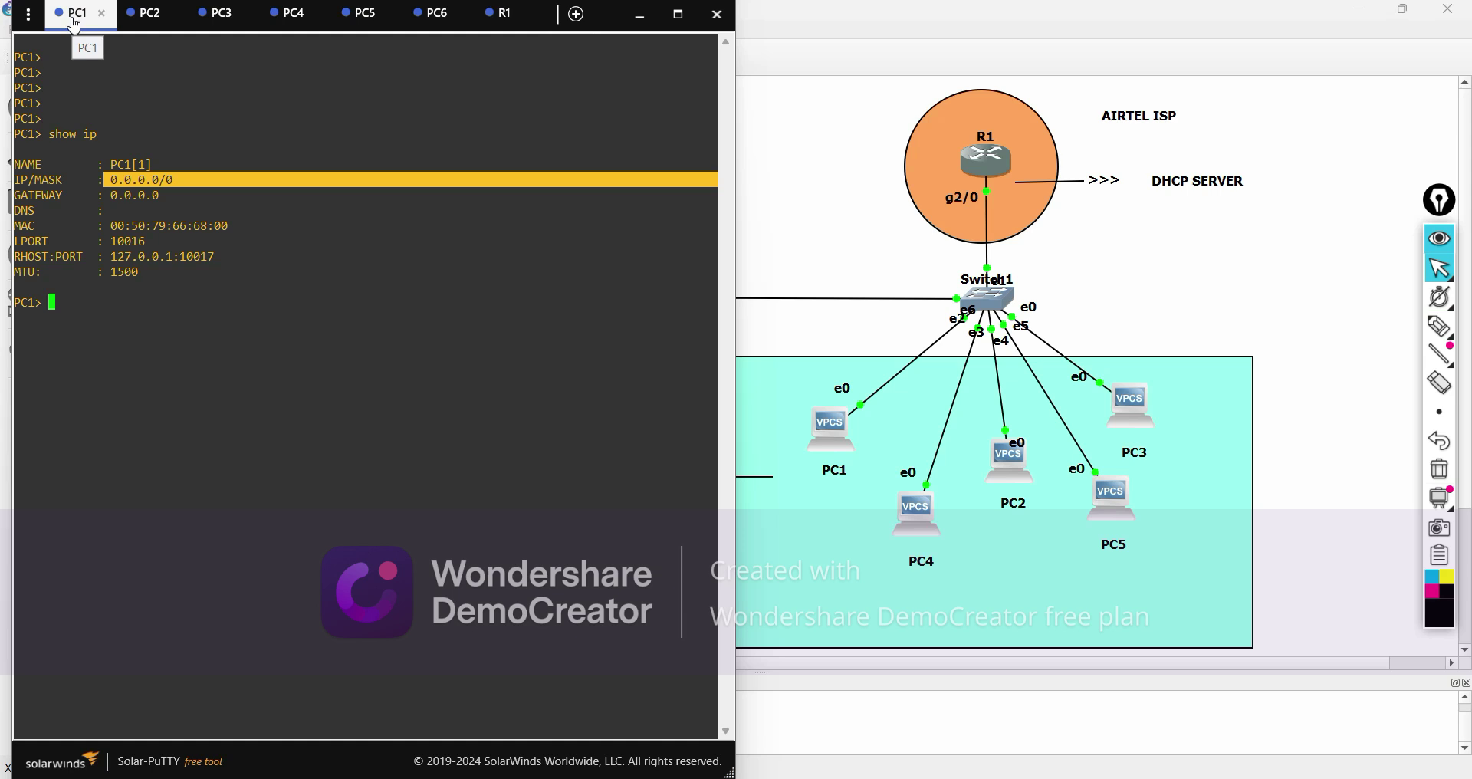
# Bring the GNS3 topology into view, circle PC1 through PC5 freehand with the annotation pen, and erase the marks
pyautogui.click(640, 15)
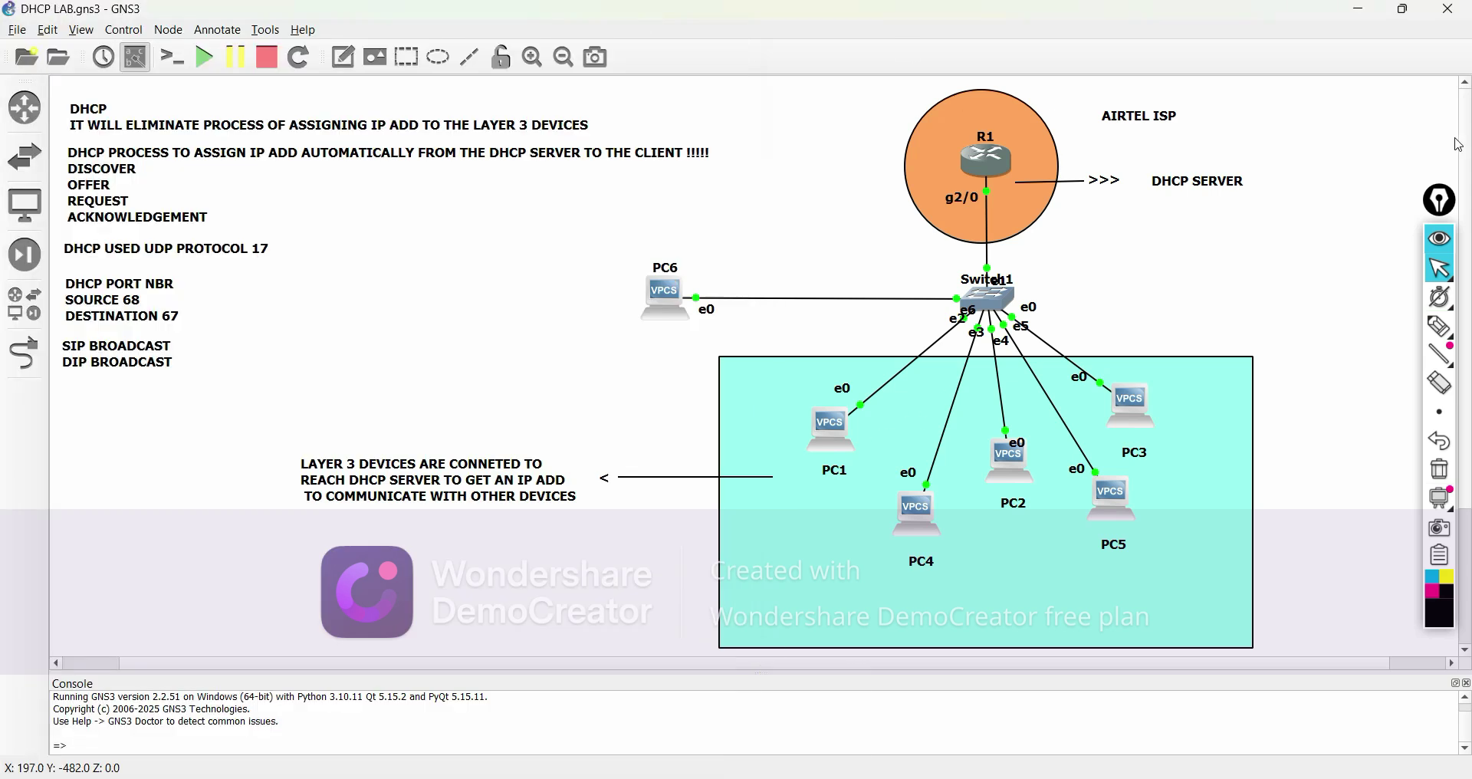
pyautogui.click(1442, 340)
pyautogui.moveTo(769, 481); pyautogui.dragTo(833, 387)
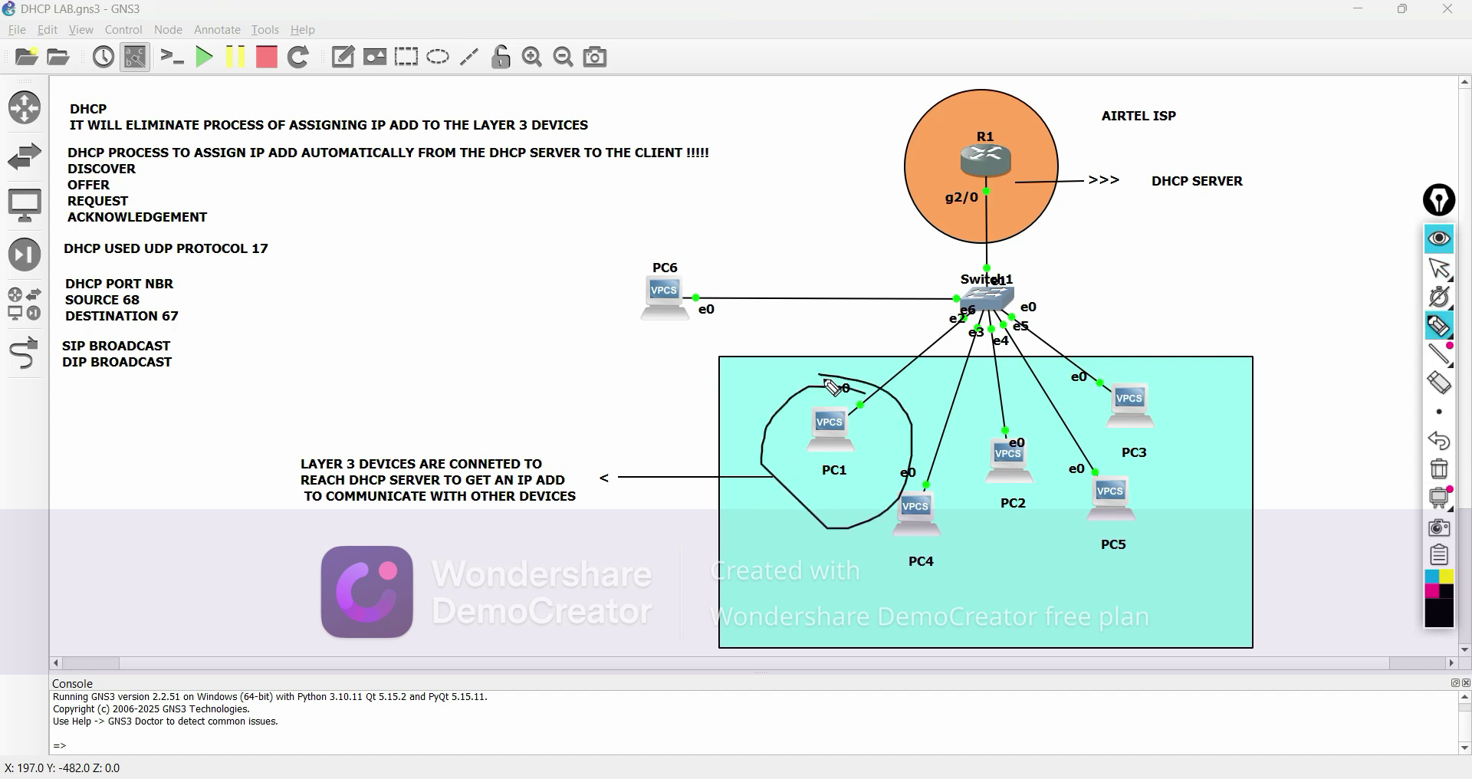
pyautogui.moveTo(907, 598)
pyautogui.mouseDown()
pyautogui.moveTo(978, 436)
pyautogui.moveTo(1055, 483)
pyautogui.mouseUp()
pyautogui.moveTo(949, 404)
pyautogui.mouseDown()
pyautogui.moveTo(1047, 481)
pyautogui.moveTo(1095, 451)
pyautogui.mouseUp()
pyautogui.moveTo(1112, 360)
pyautogui.mouseDown()
pyautogui.moveTo(1156, 459)
pyautogui.moveTo(1122, 376)
pyautogui.mouseUp()
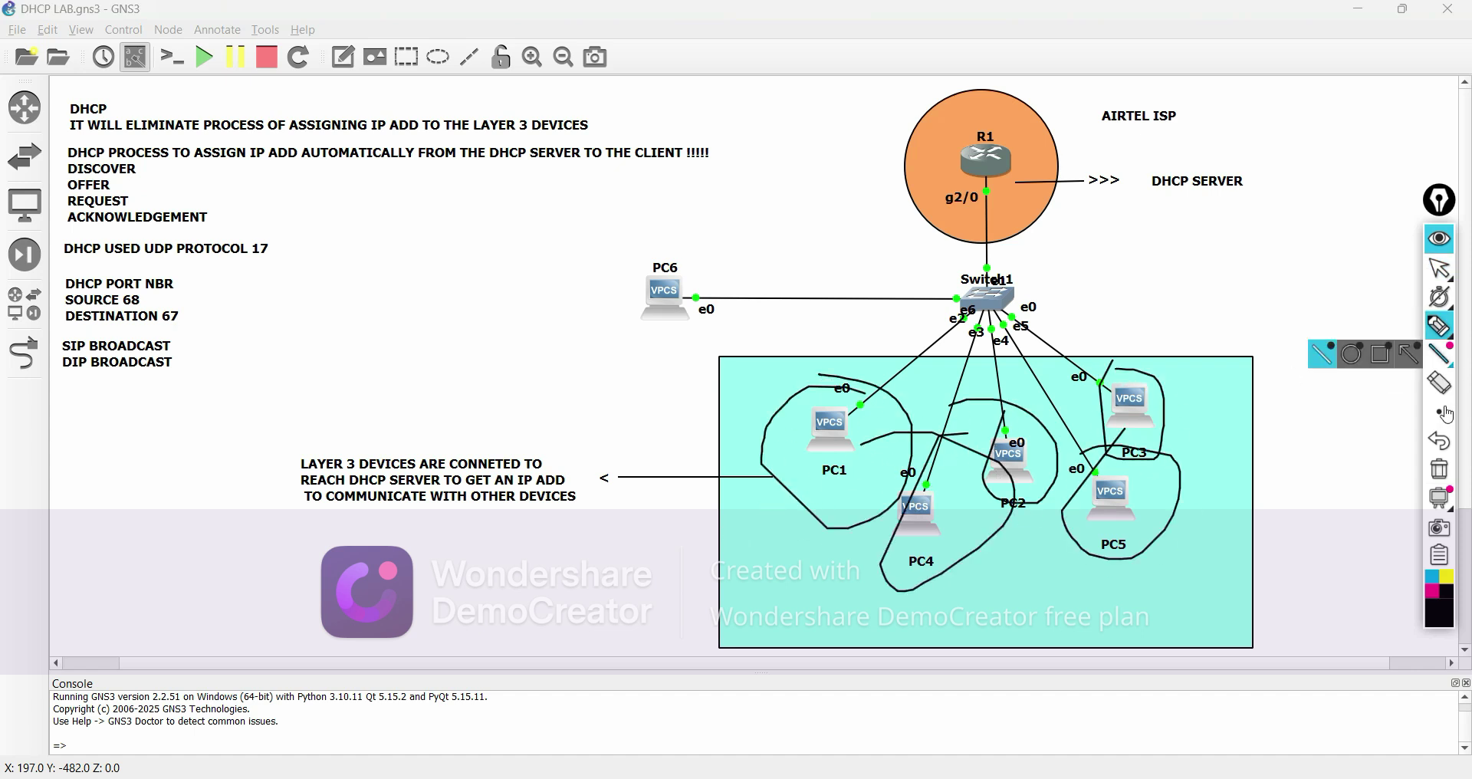
pyautogui.click(1440, 468)
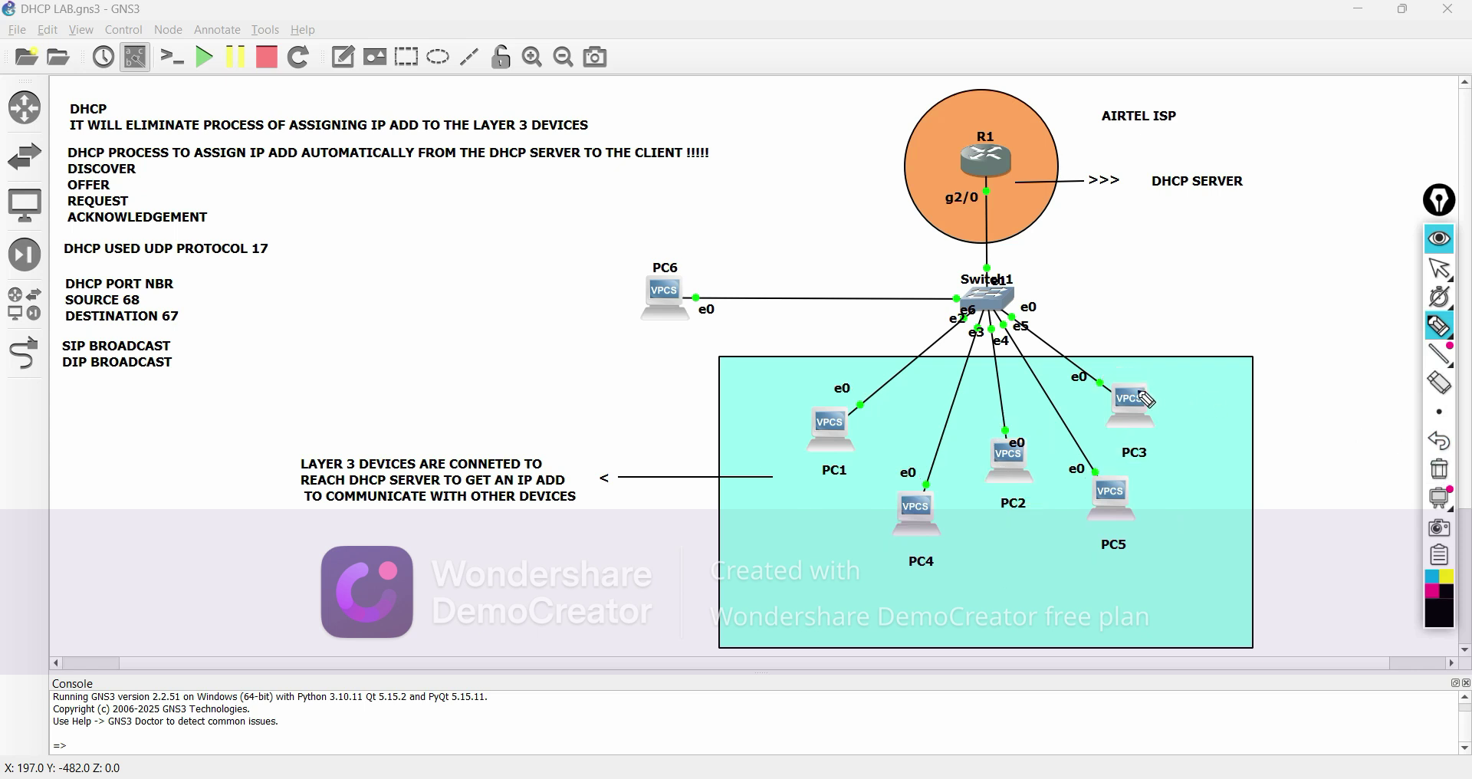
# Circle PC3, PC5 and PC2 freehand on the topology
pyautogui.moveTo(1122, 367)
pyautogui.mouseDown()
pyautogui.moveTo(1081, 422)
pyautogui.moveTo(1167, 367)
pyautogui.mouseUp()
pyautogui.moveTo(1133, 457)
pyautogui.mouseDown()
pyautogui.moveTo(1157, 515)
pyautogui.moveTo(1127, 474)
pyautogui.mouseUp()
pyautogui.moveTo(999, 436); pyautogui.dragTo(999, 426)
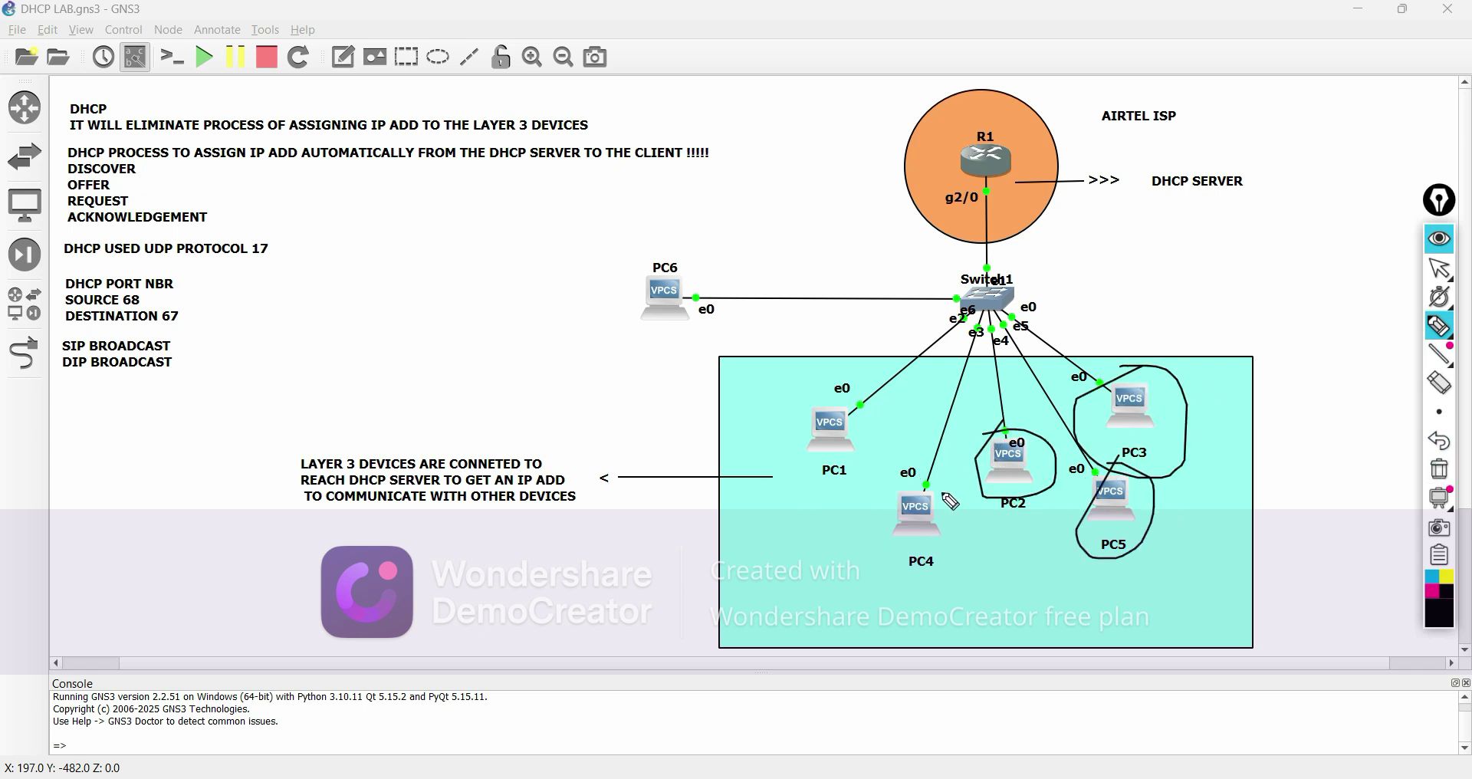
# Handwrite "DYNAM" below the client PCs, across the lower edge of the turquoise box
pyautogui.moveTo(602, 582)
pyautogui.mouseDown()
pyautogui.moveTo(649, 641)
pyautogui.moveTo(669, 597)
pyautogui.mouseUp()
pyautogui.moveTo(675, 549); pyautogui.dragTo(673, 640)
pyautogui.moveTo(679, 575)
pyautogui.mouseDown()
pyautogui.moveTo(707, 609)
pyautogui.moveTo(724, 520)
pyautogui.mouseUp()
pyautogui.moveTo(761, 518)
pyautogui.mouseDown()
pyautogui.moveTo(758, 554)
pyautogui.moveTo(790, 588)
pyautogui.moveTo(803, 555)
pyautogui.moveTo(840, 554)
pyautogui.mouseUp()
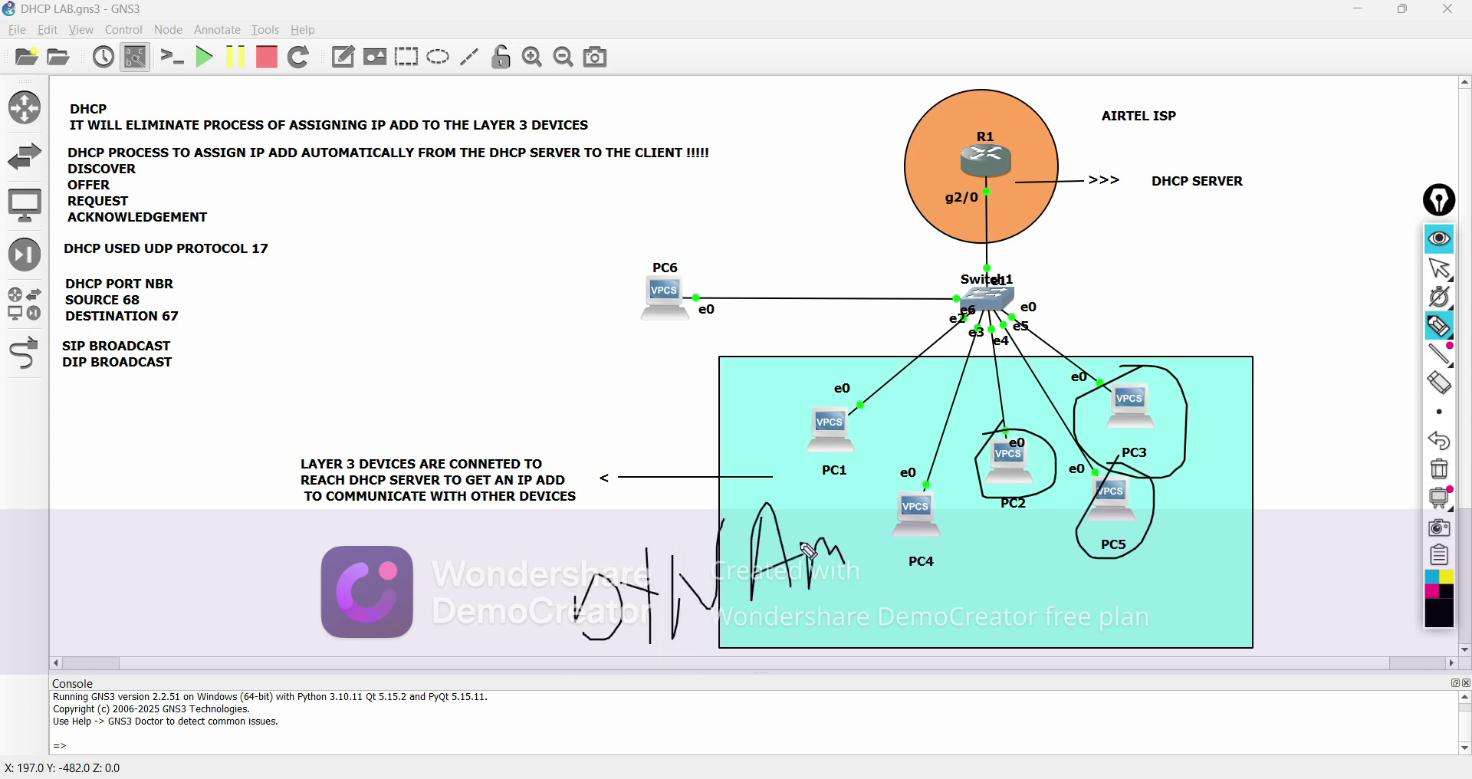
# Draw an arrow from the handwriting toward R1, circle the DHCP SERVER label, and clear all annotations
pyautogui.moveTo(734, 542)
pyautogui.mouseDown()
pyautogui.moveTo(851, 180)
pyautogui.moveTo(845, 219)
pyautogui.mouseUp()
pyautogui.moveTo(1152, 155)
pyautogui.mouseDown()
pyautogui.moveTo(1223, 153)
pyautogui.moveTo(1143, 184)
pyautogui.moveTo(1246, 218)
pyautogui.moveTo(1252, 187)
pyautogui.mouseUp()
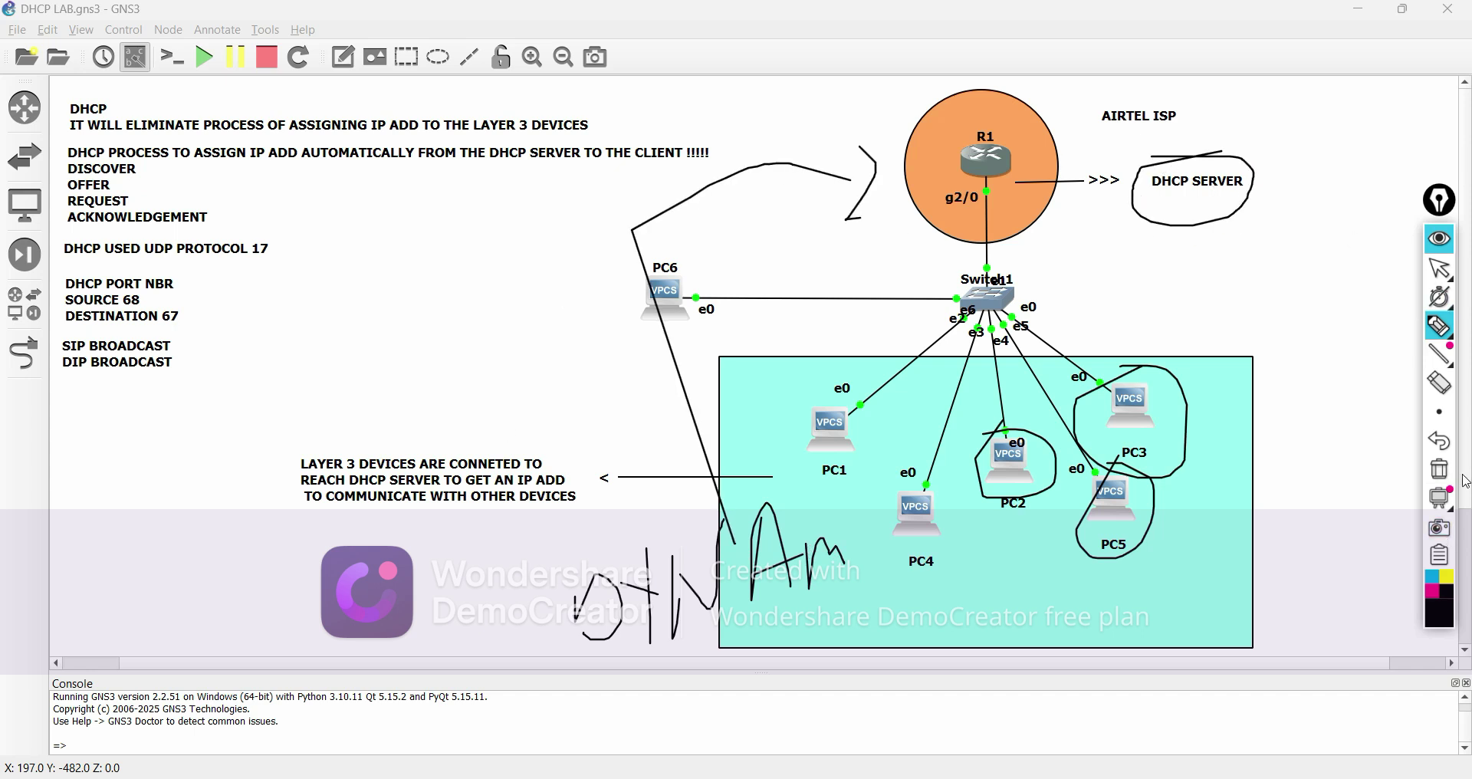
pyautogui.click(1440, 470)
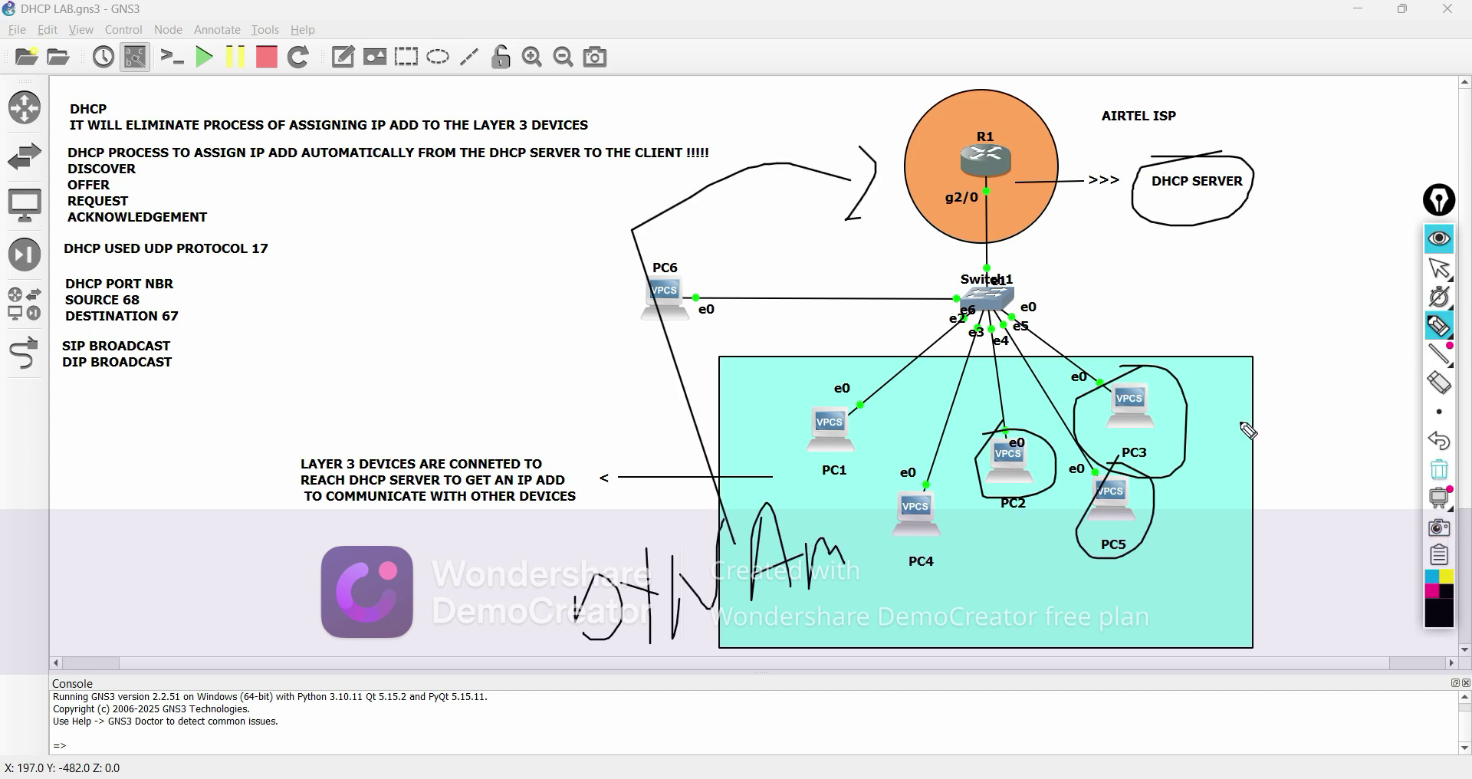
pyautogui.click(1440, 267)
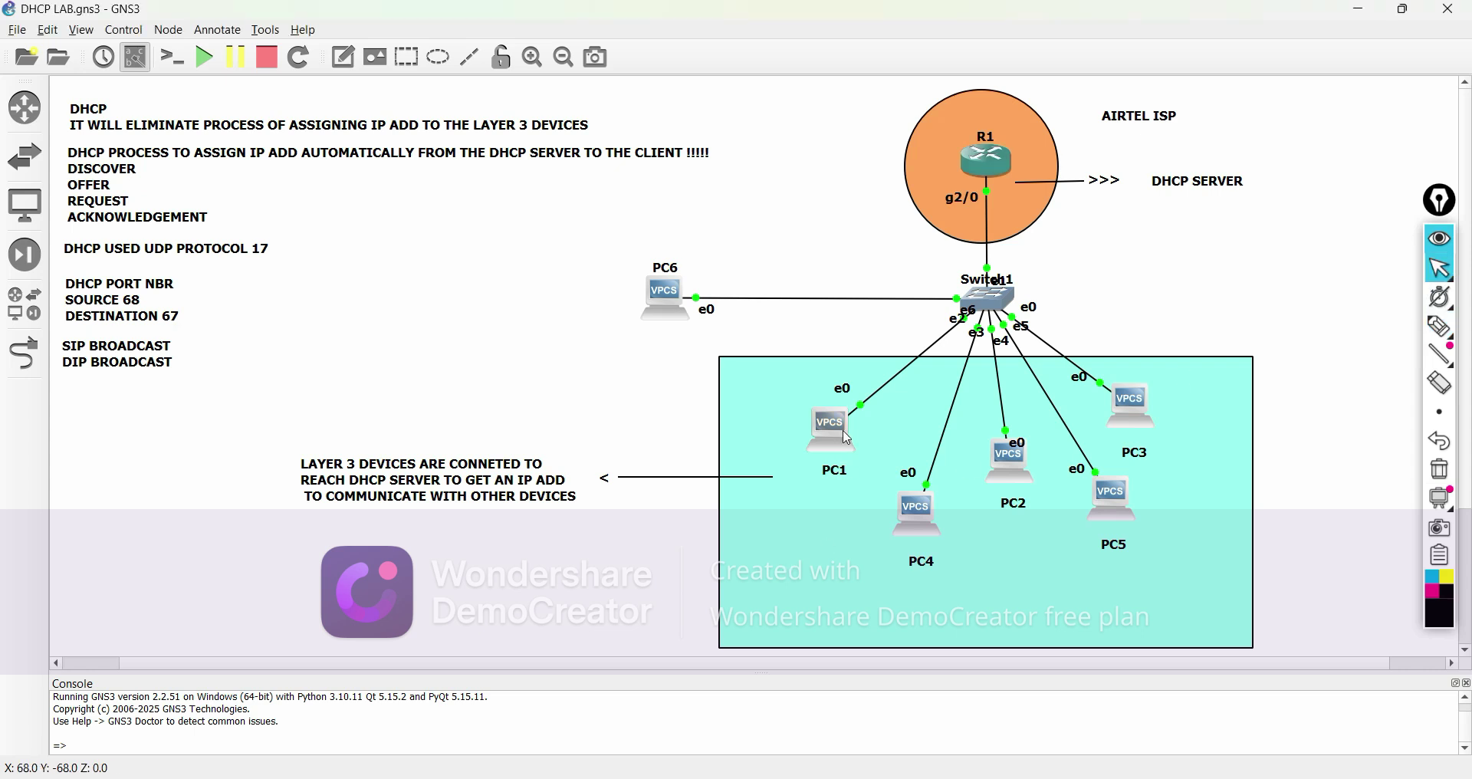
# Return to PC1's console and examine the IP/mask, gateway and DNS lines of its settings
pyautogui.click(1086, 734)
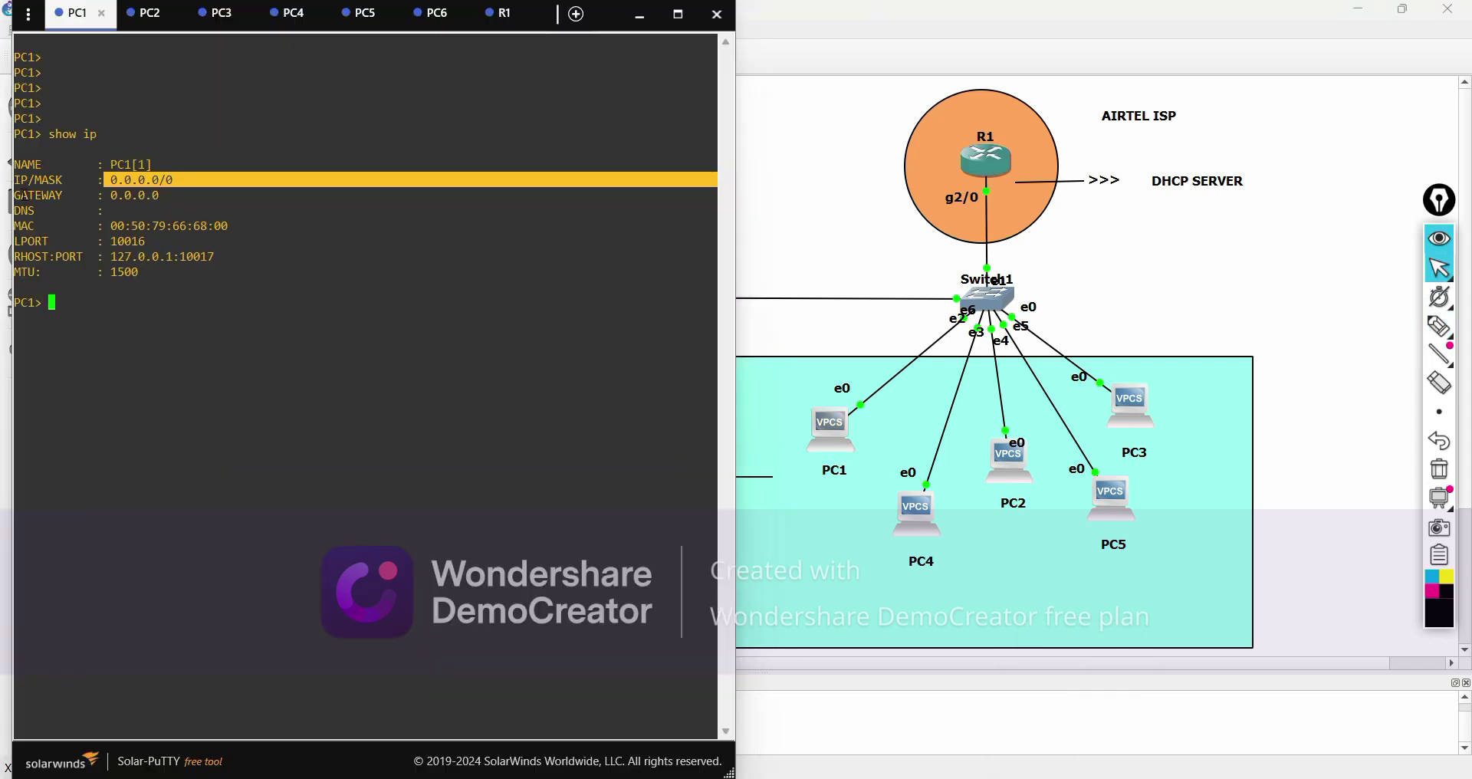
pyautogui.tripleClick(262, 193)
pyautogui.click(263, 190)
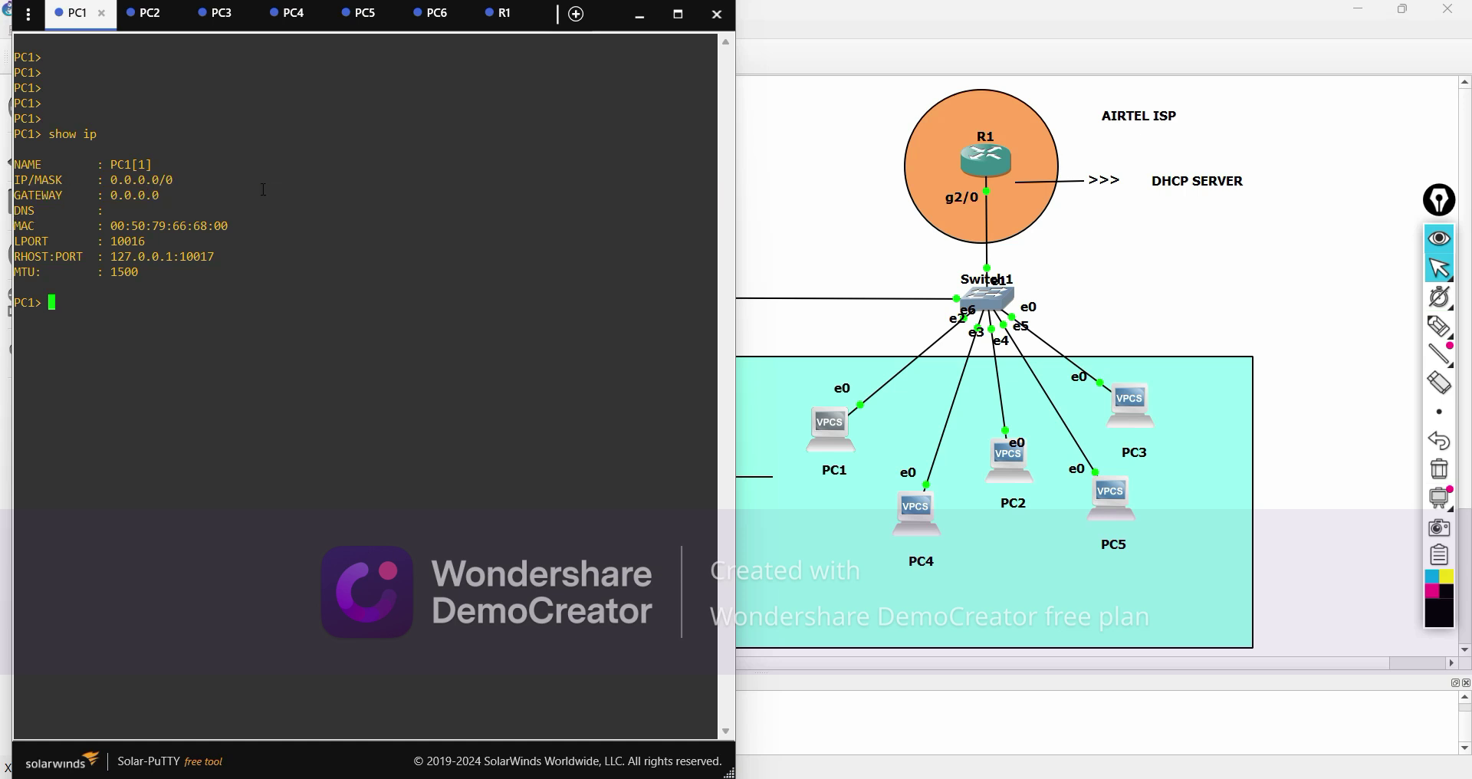
pyautogui.moveTo(244, 214); pyautogui.dragTo(43, 210)
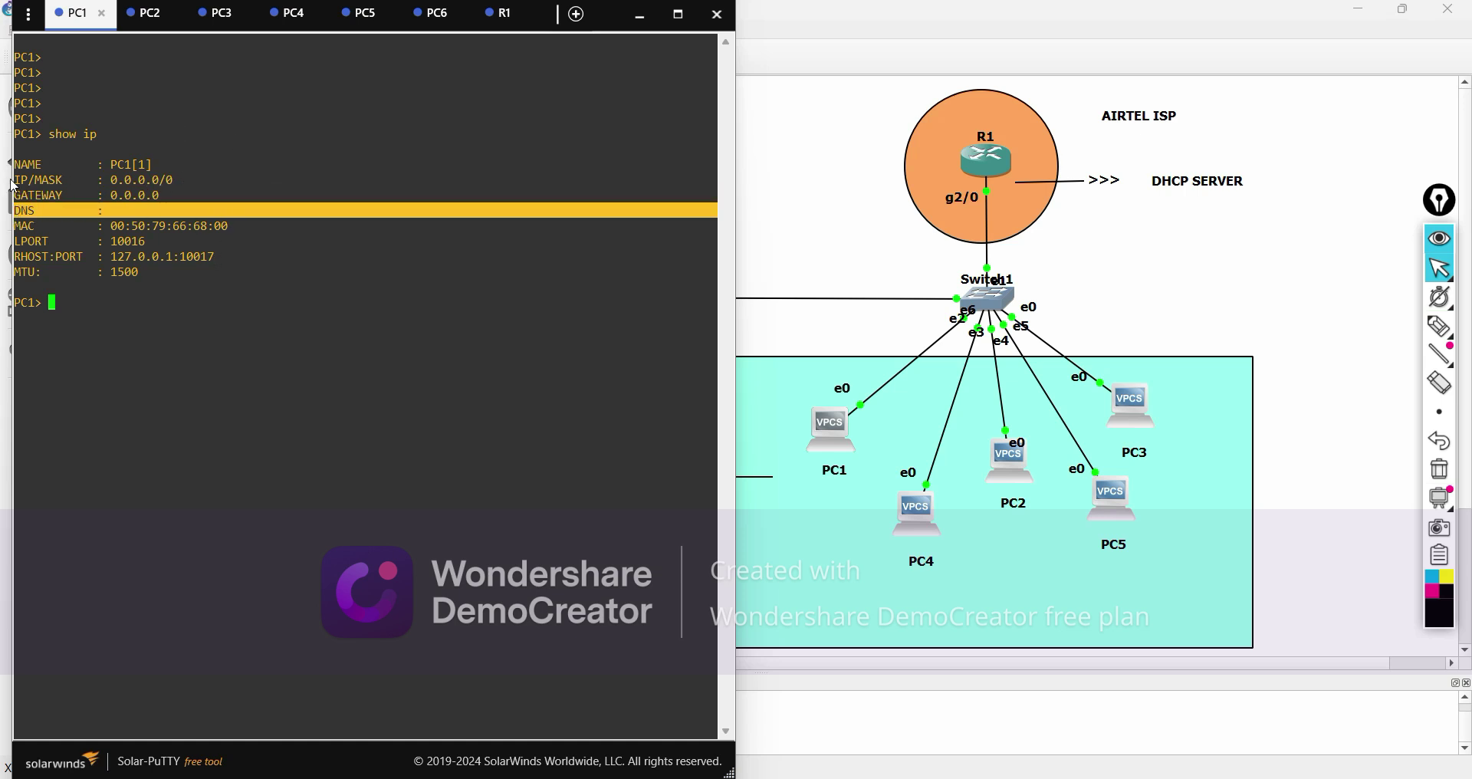
pyautogui.moveTo(15, 180); pyautogui.dragTo(242, 215)
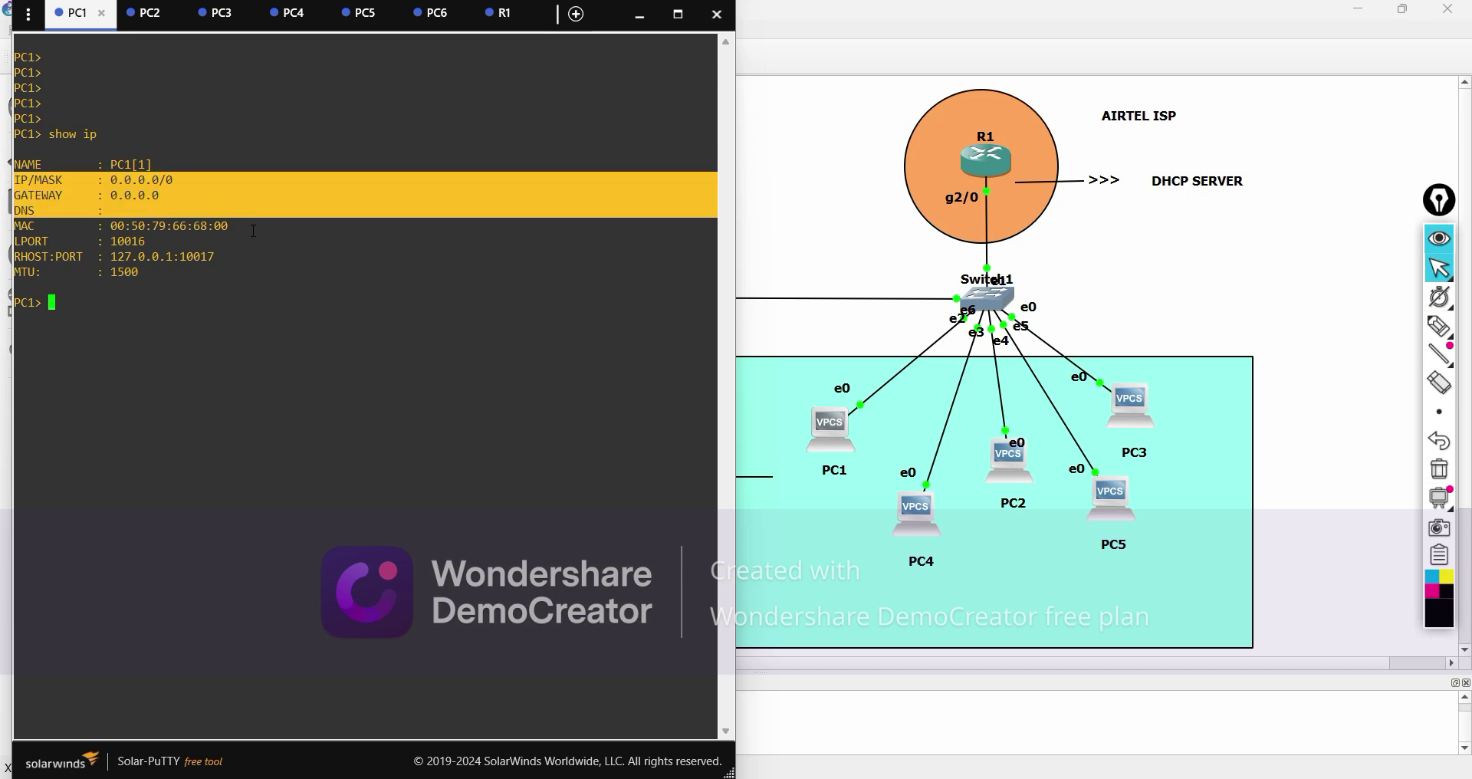
pyautogui.click(221, 335)
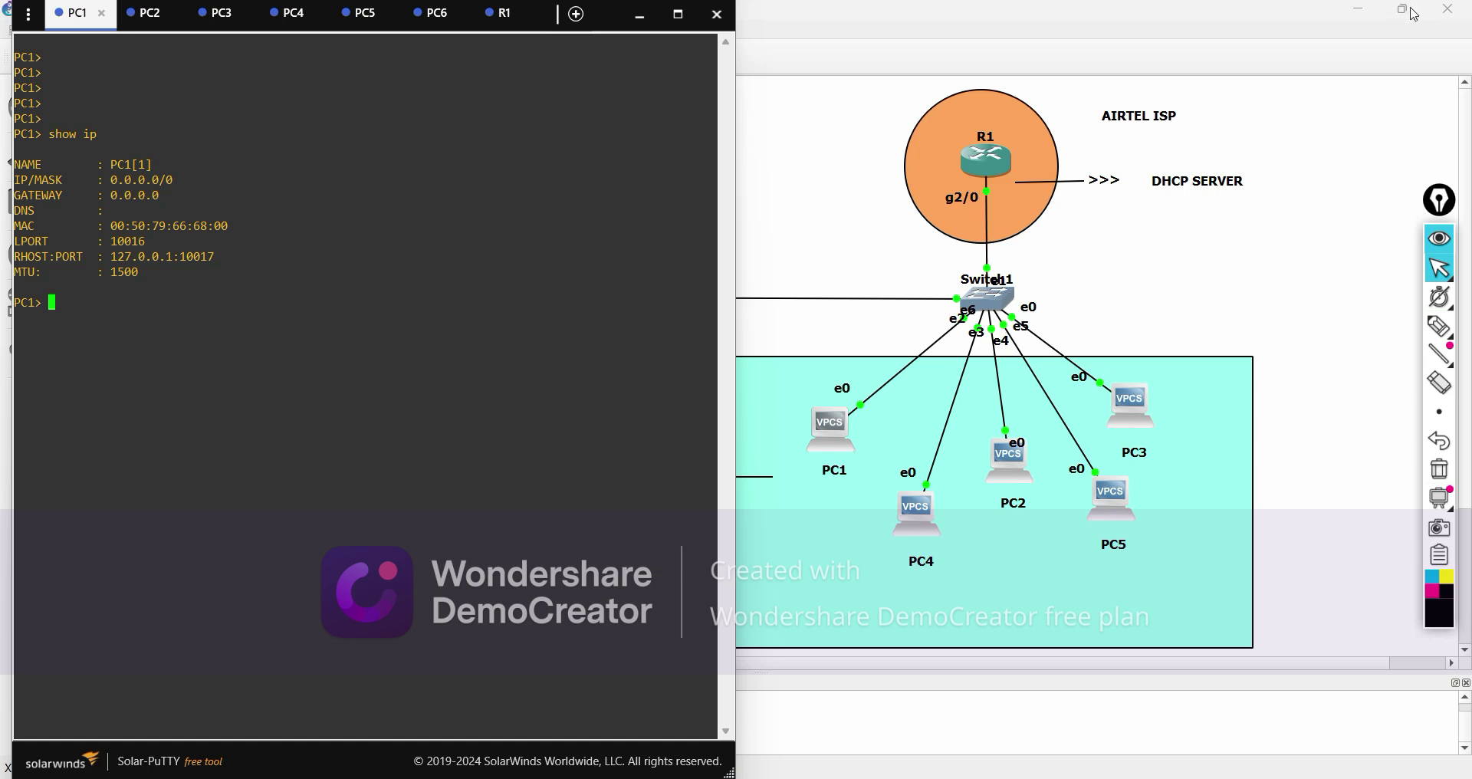
# Restore the GNS3 window to a smaller size and minimize the PowerPoint presentation
pyautogui.click(999, 36)
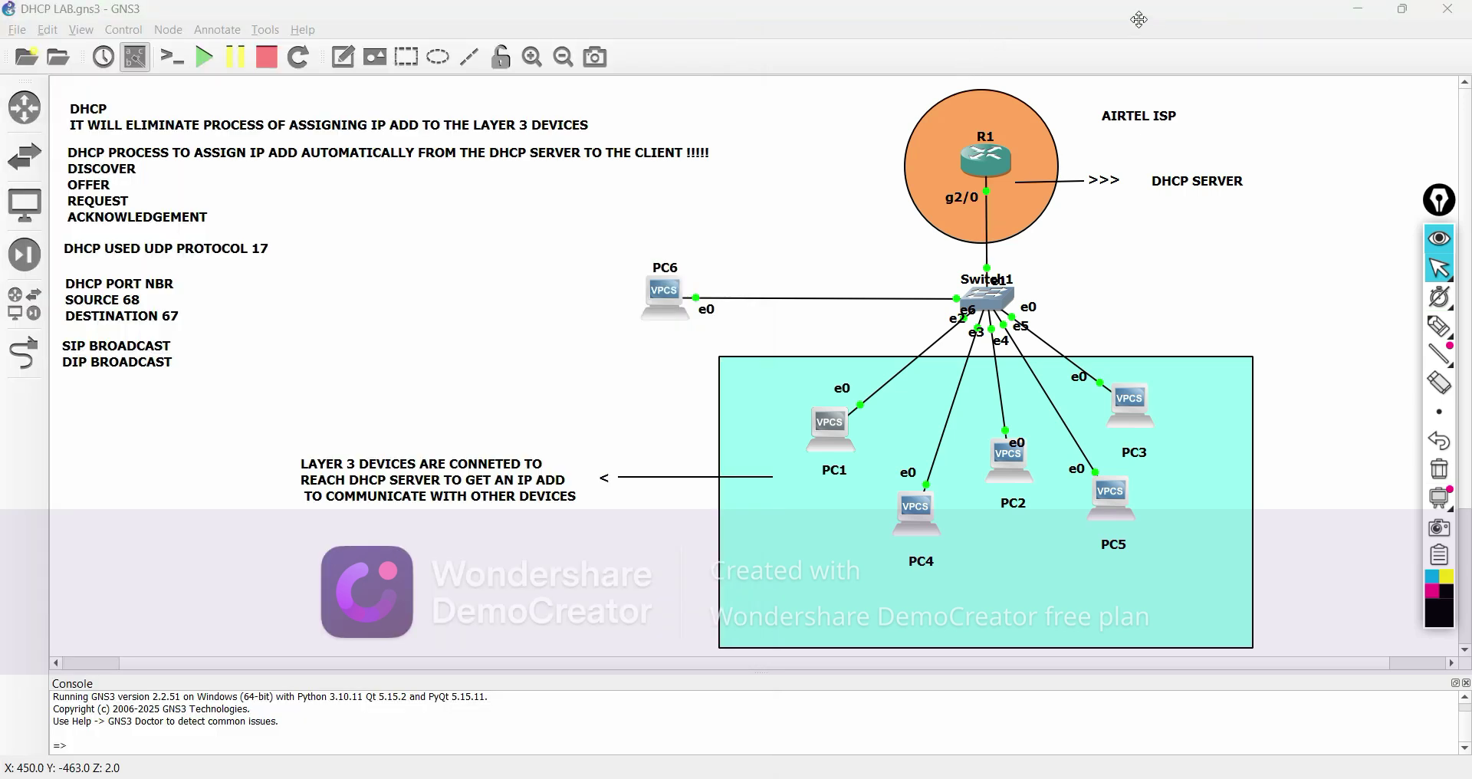
pyautogui.click(1404, 14)
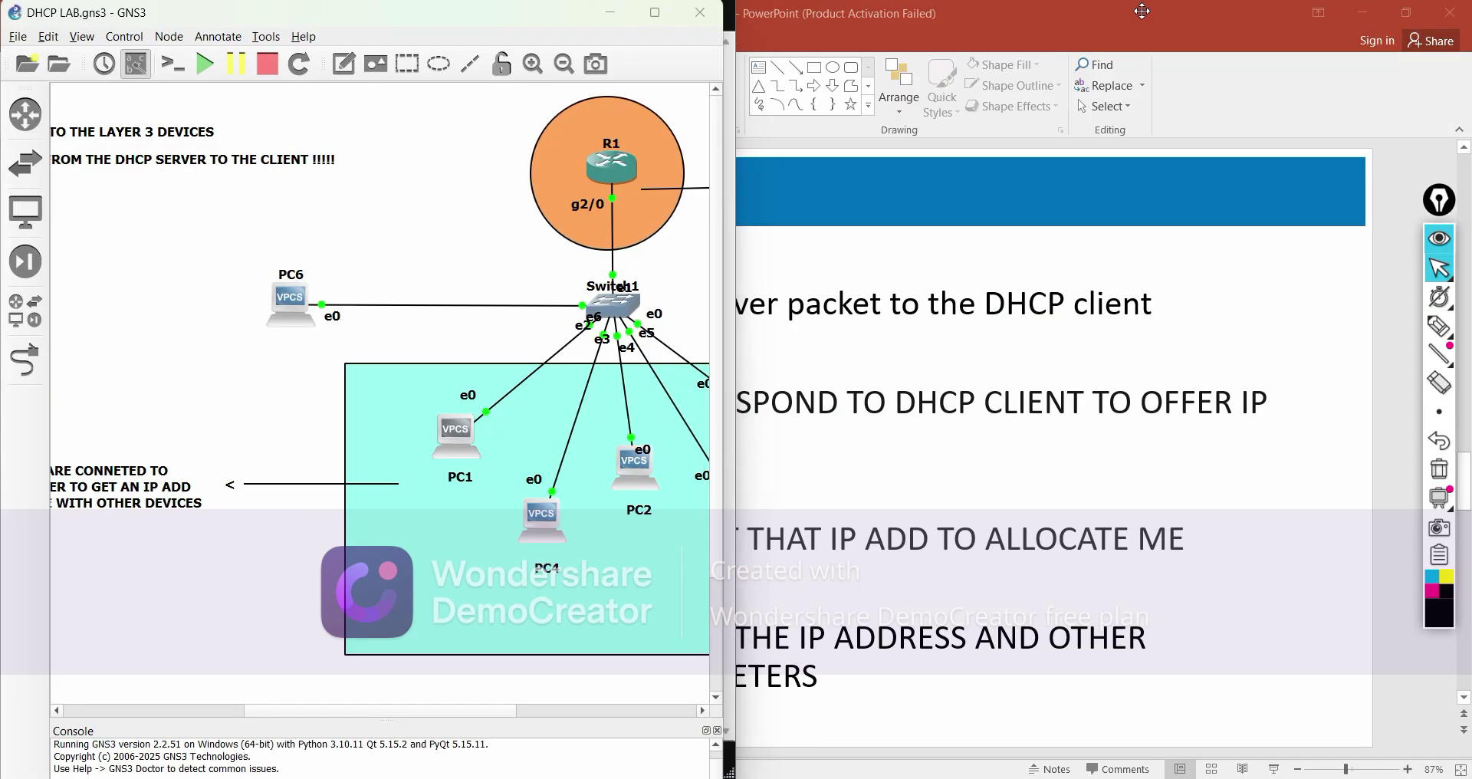
pyautogui.doubleClick(1153, 28)
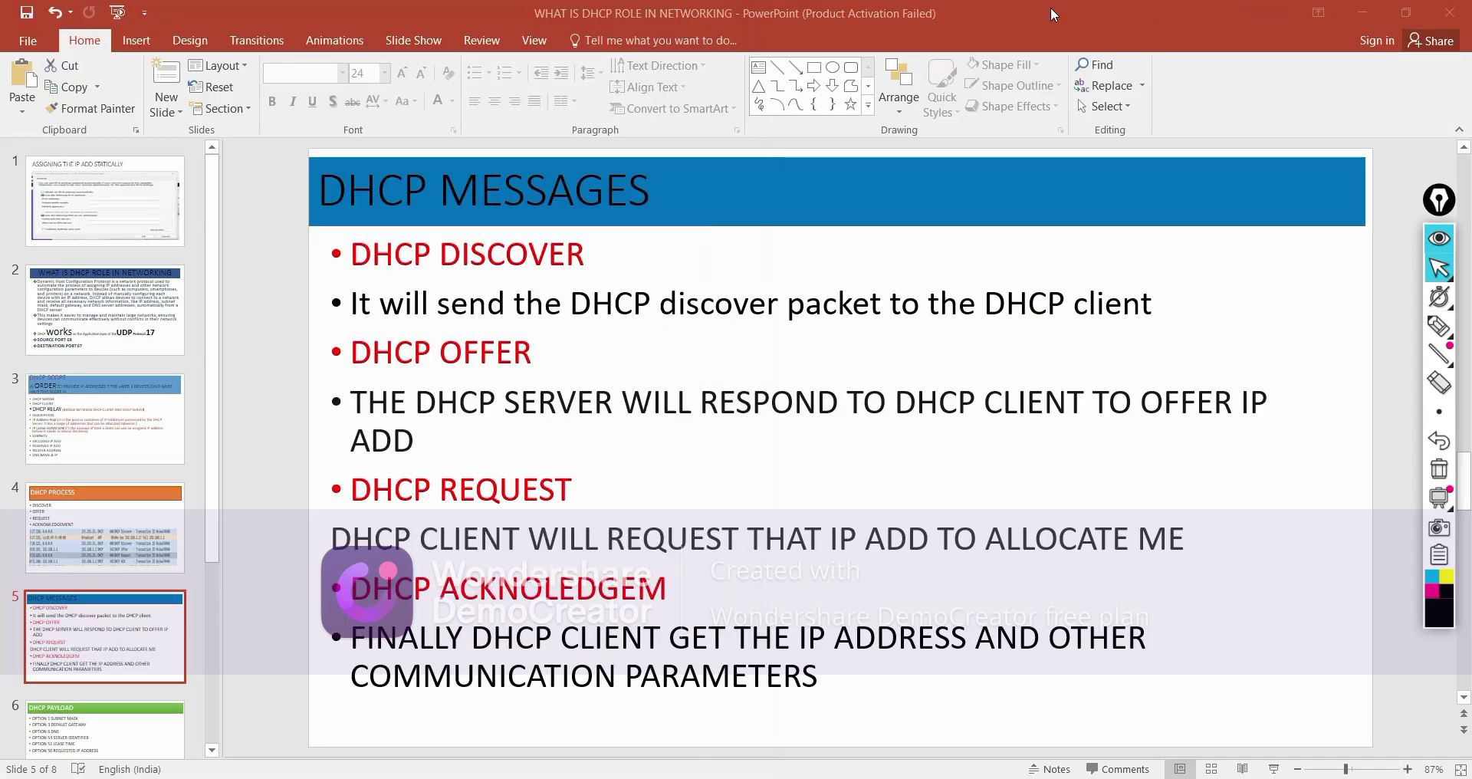
pyautogui.doubleClick(1051, 7)
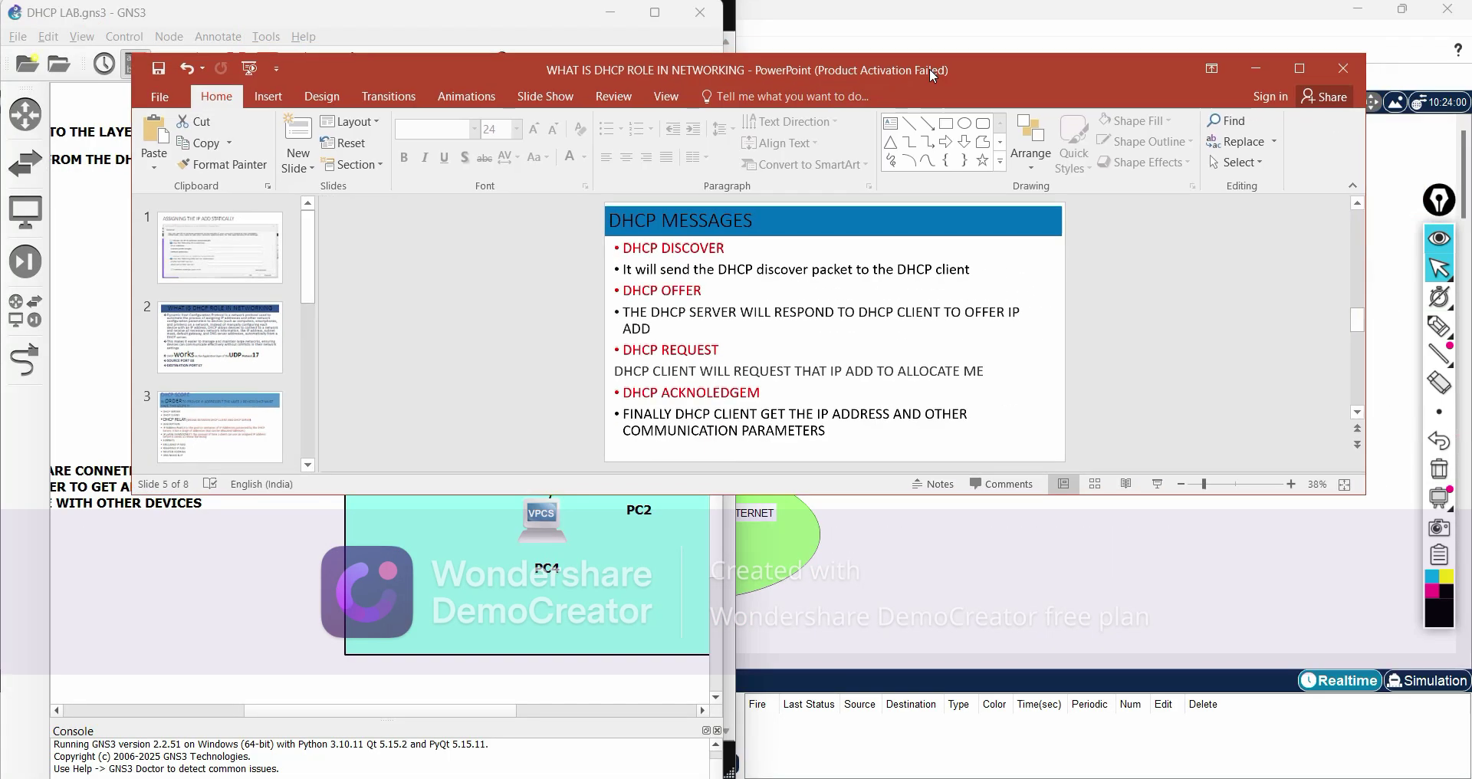
pyautogui.click(1256, 68)
# Switch to Cisco Packet Tracer and close it without saving the changes
pyautogui.click(1008, 356)
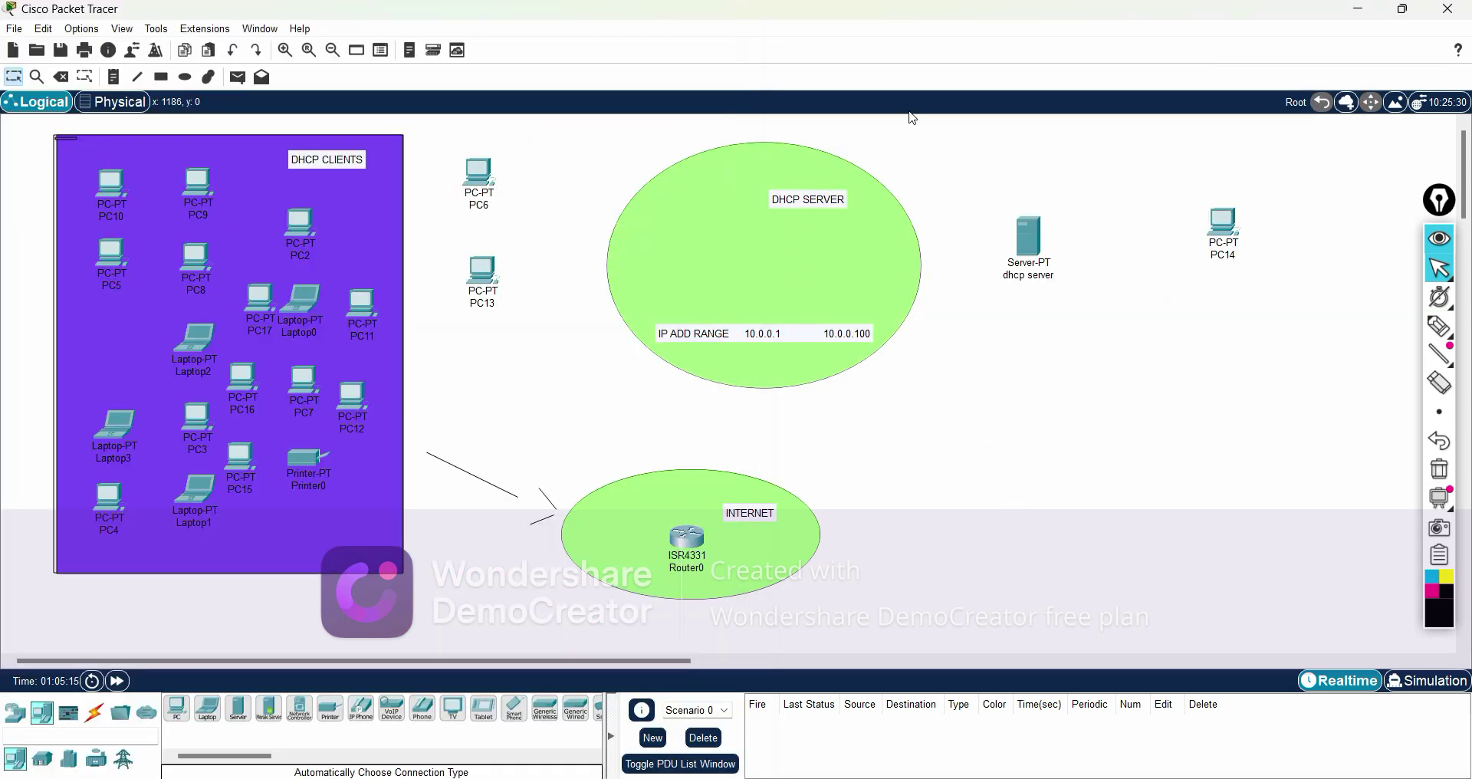
pyautogui.doubleClick(1121, 13)
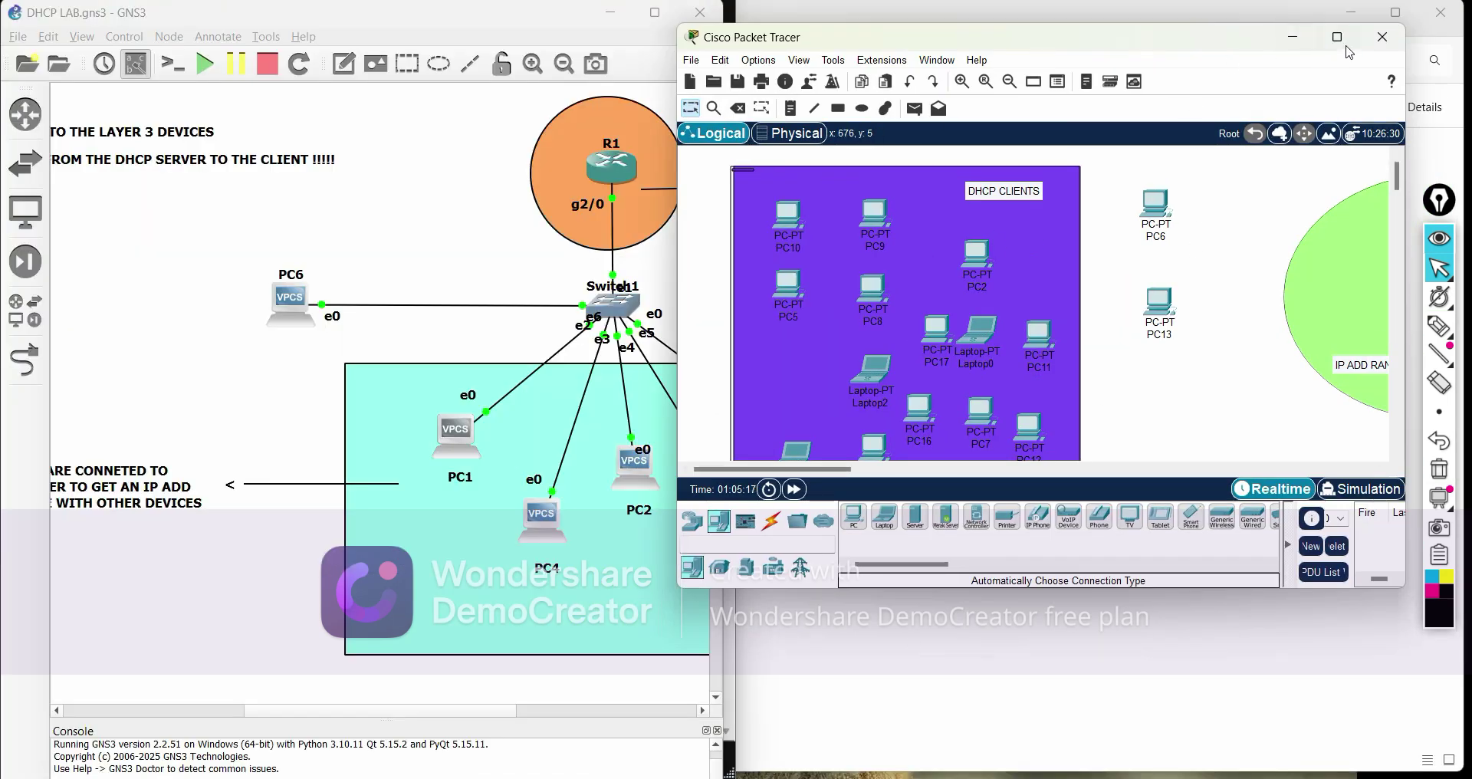
pyautogui.click(1383, 37)
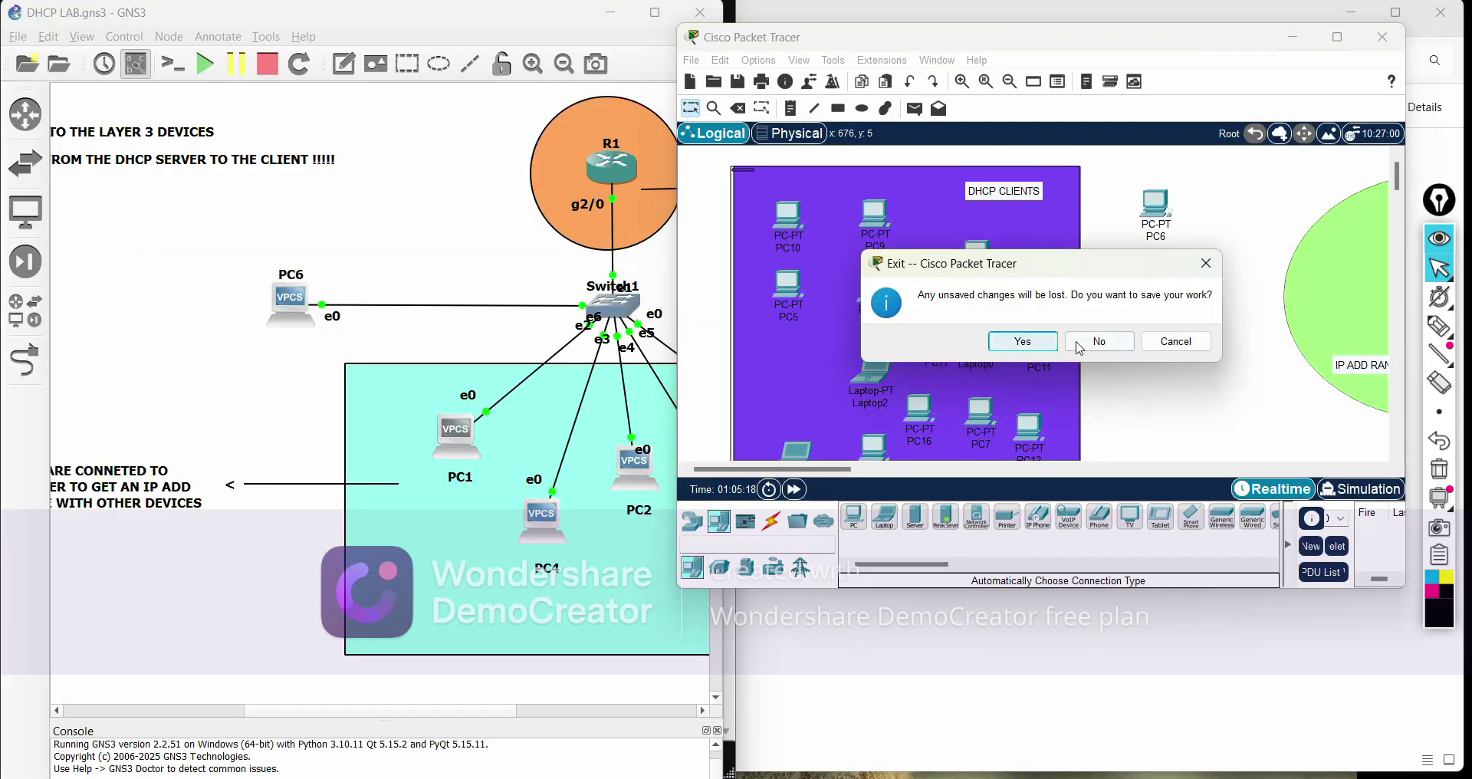
pyautogui.click(1024, 342)
pyautogui.click(1390, 66)
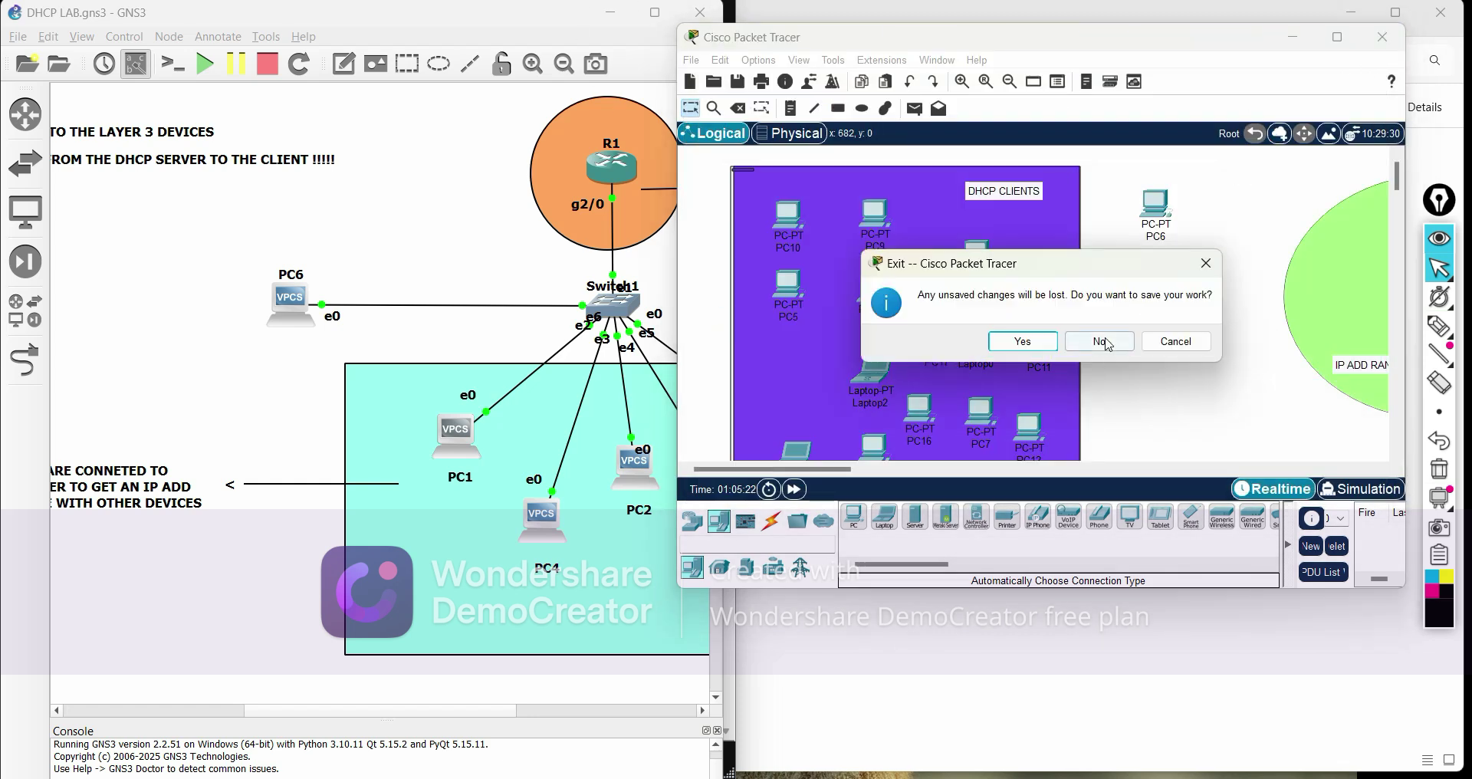
pyautogui.click(1101, 341)
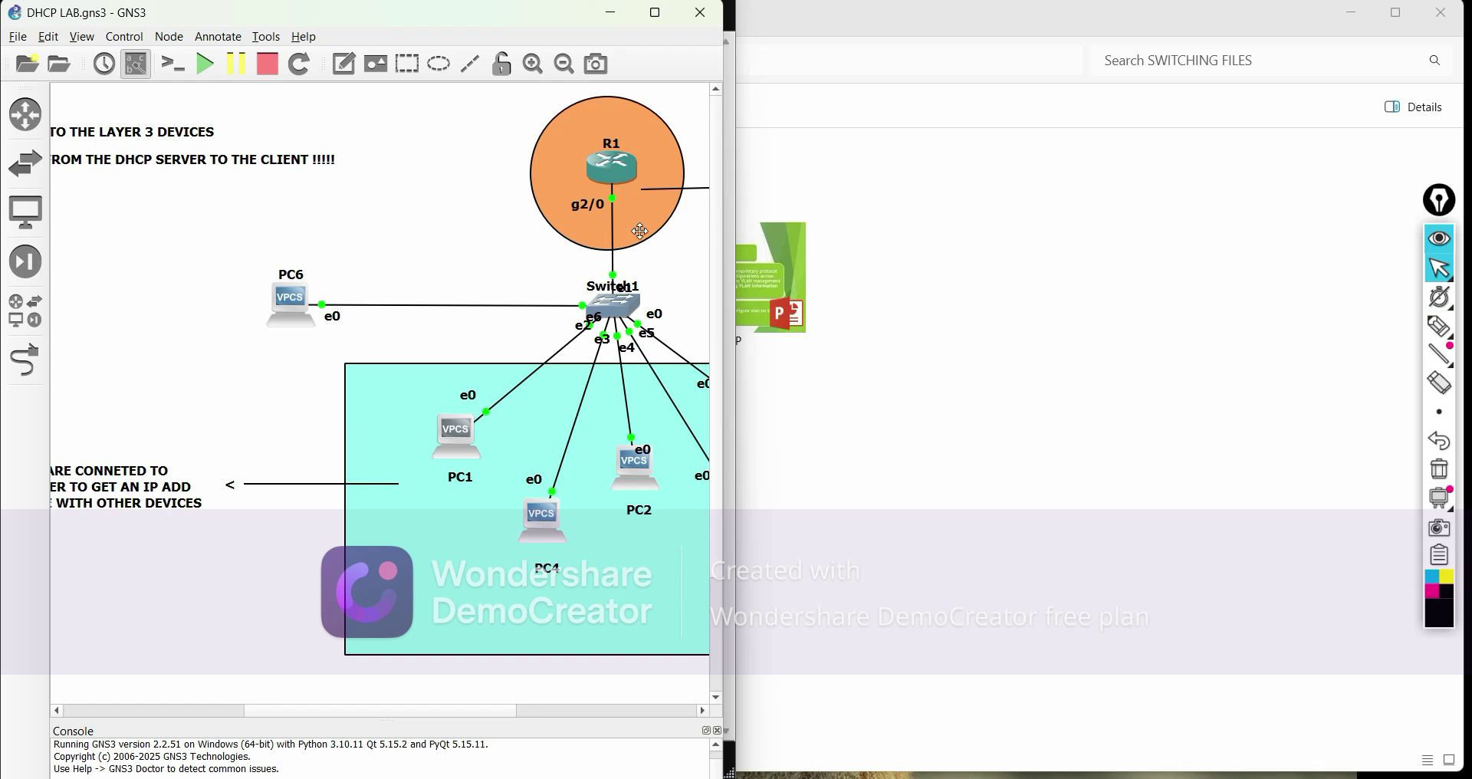
pyautogui.rightClick(614, 226)
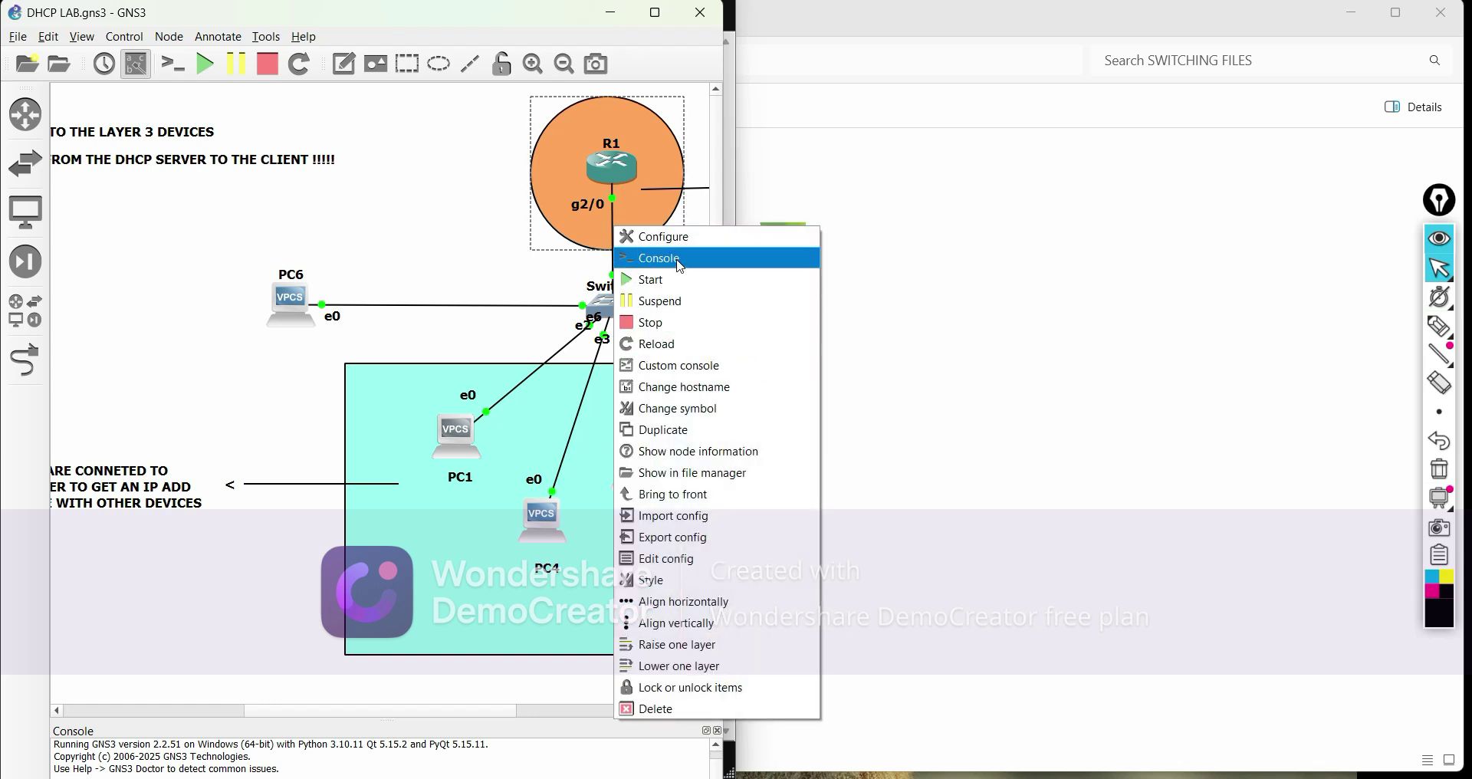
pyautogui.click(611, 211)
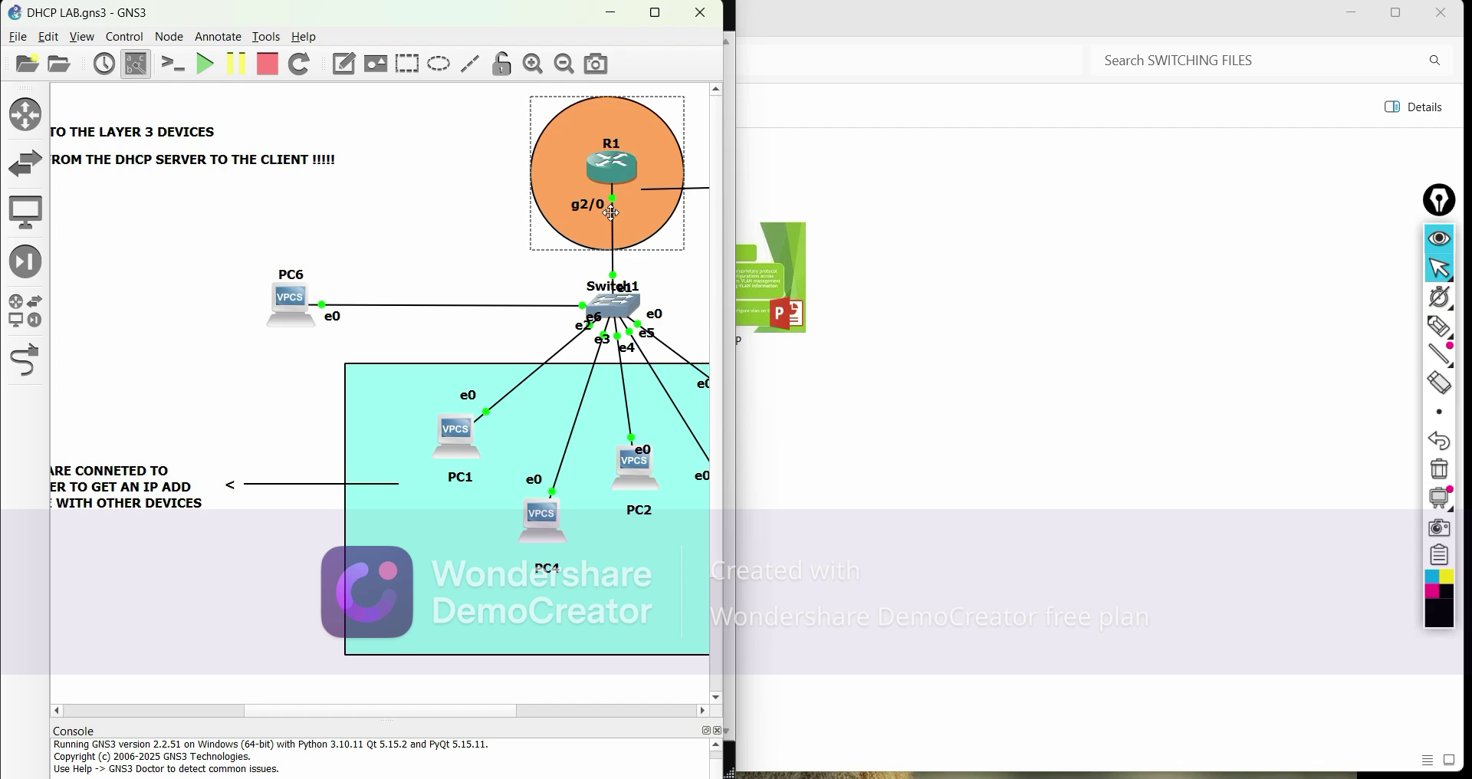
pyautogui.rightClick(614, 220)
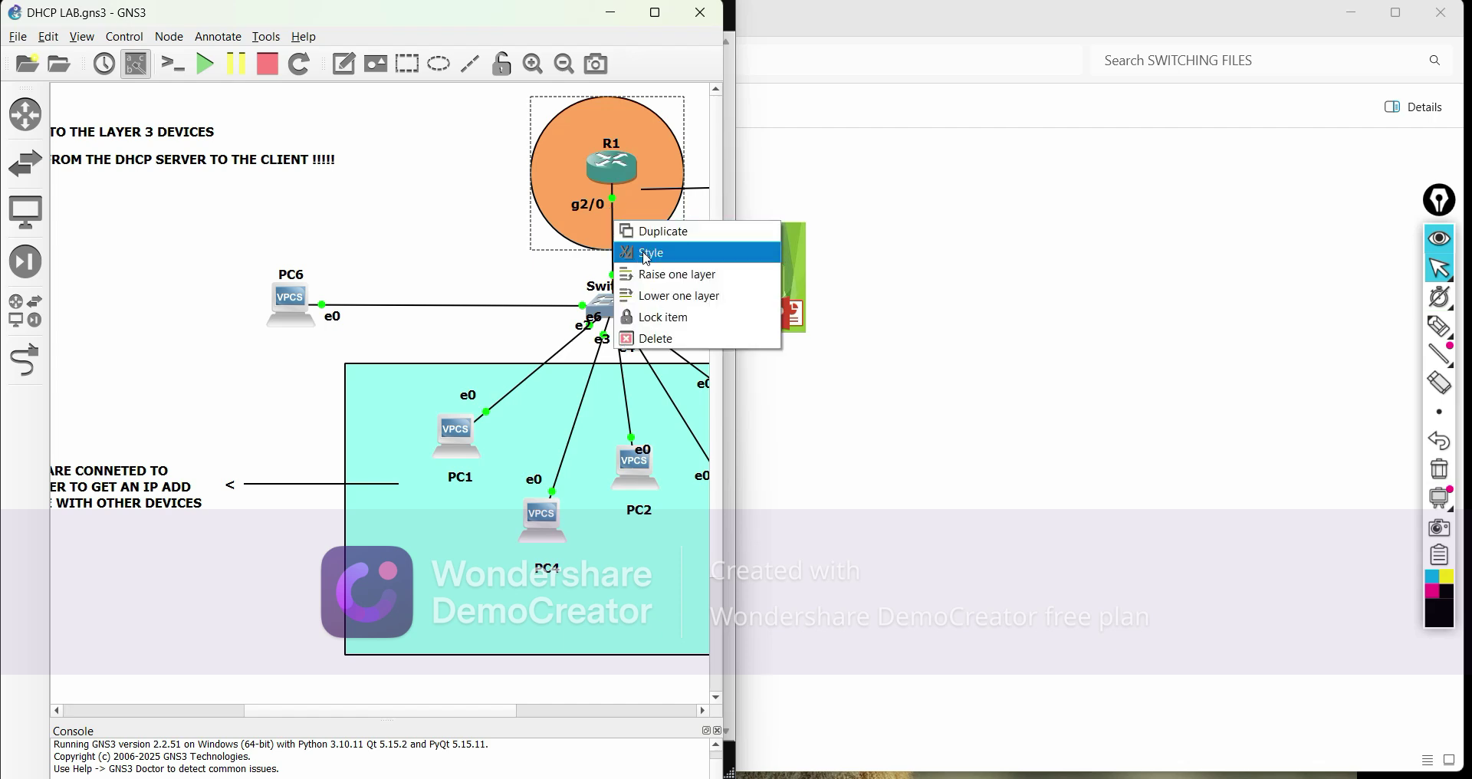
# Bring the SWITCHING FILES folder window forward, restore it to a smaller size and clear it off the desktop
pyautogui.click(848, 158)
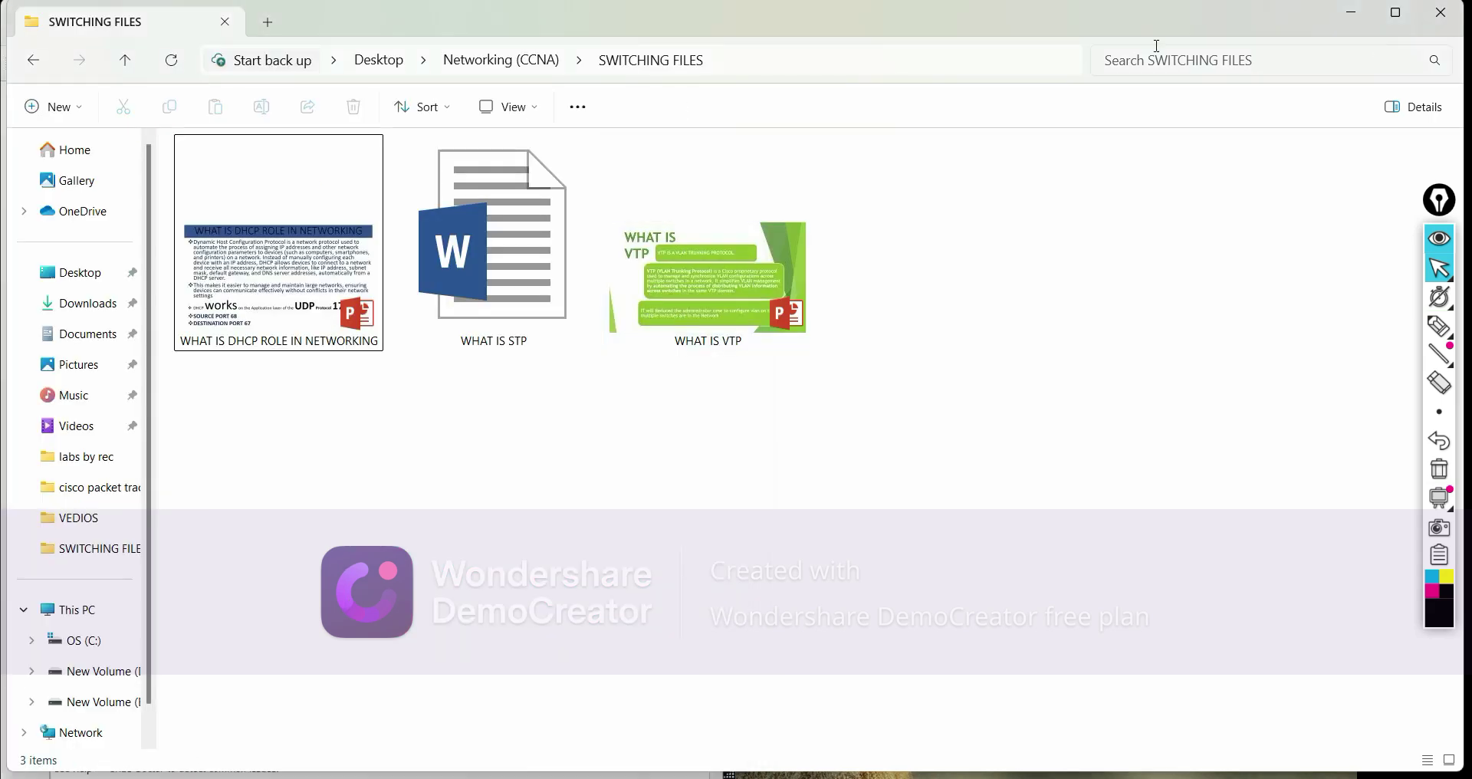
pyautogui.doubleClick(1052, 9)
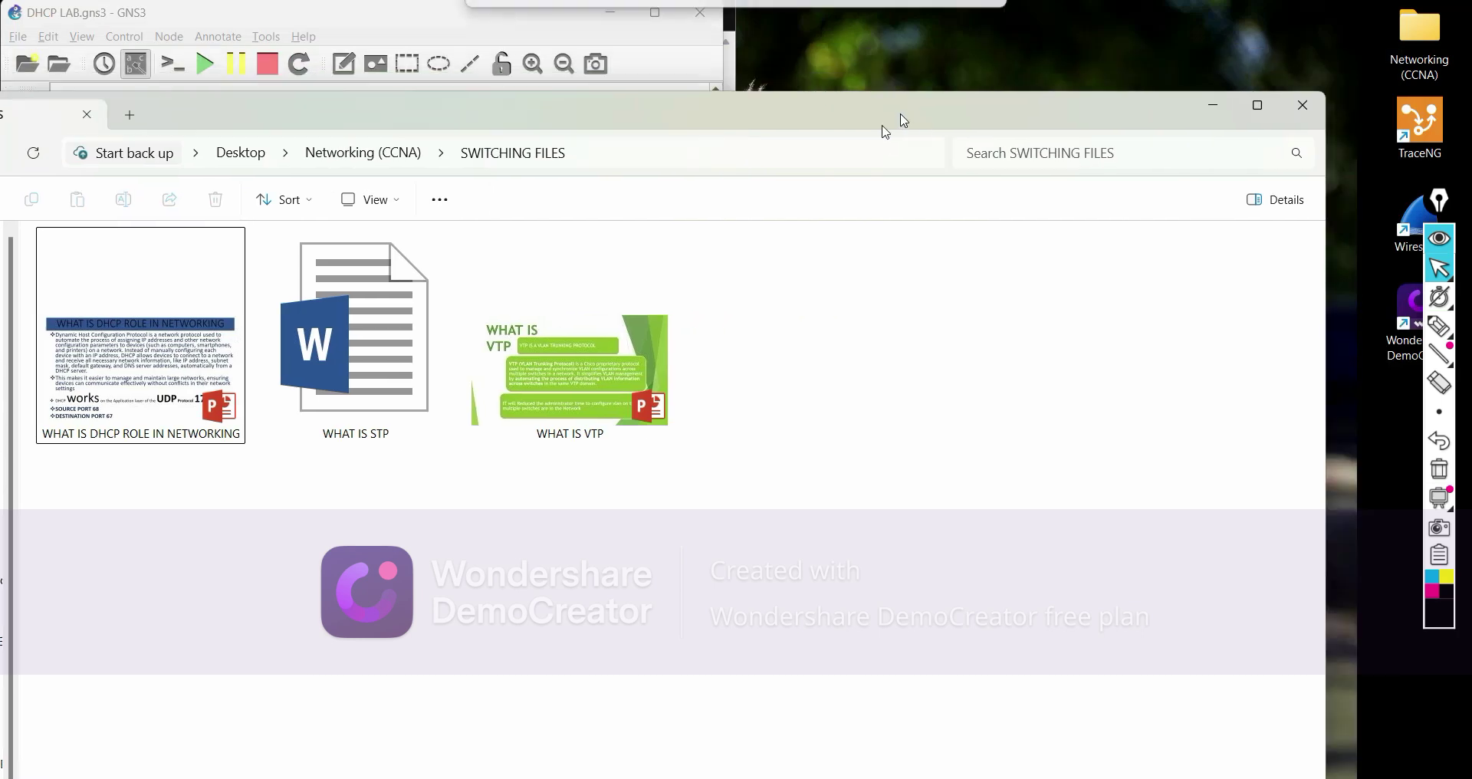
pyautogui.click(1279, 119)
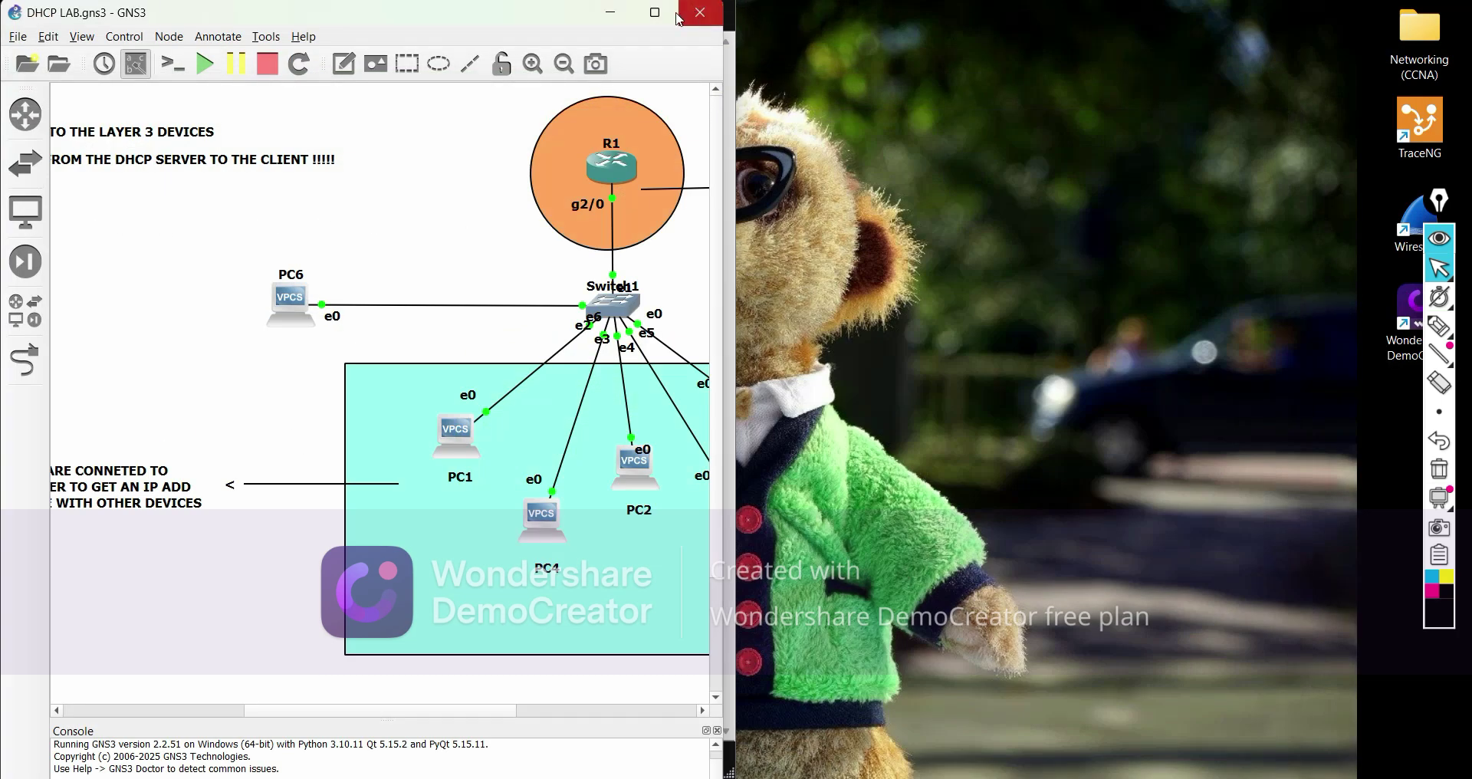
# Place the Solar-PuTTY console window beside the GNS3 topology and shorten it to about the upper half of the screen
pyautogui.moveTo(734, 18); pyautogui.dragTo(734, 81)
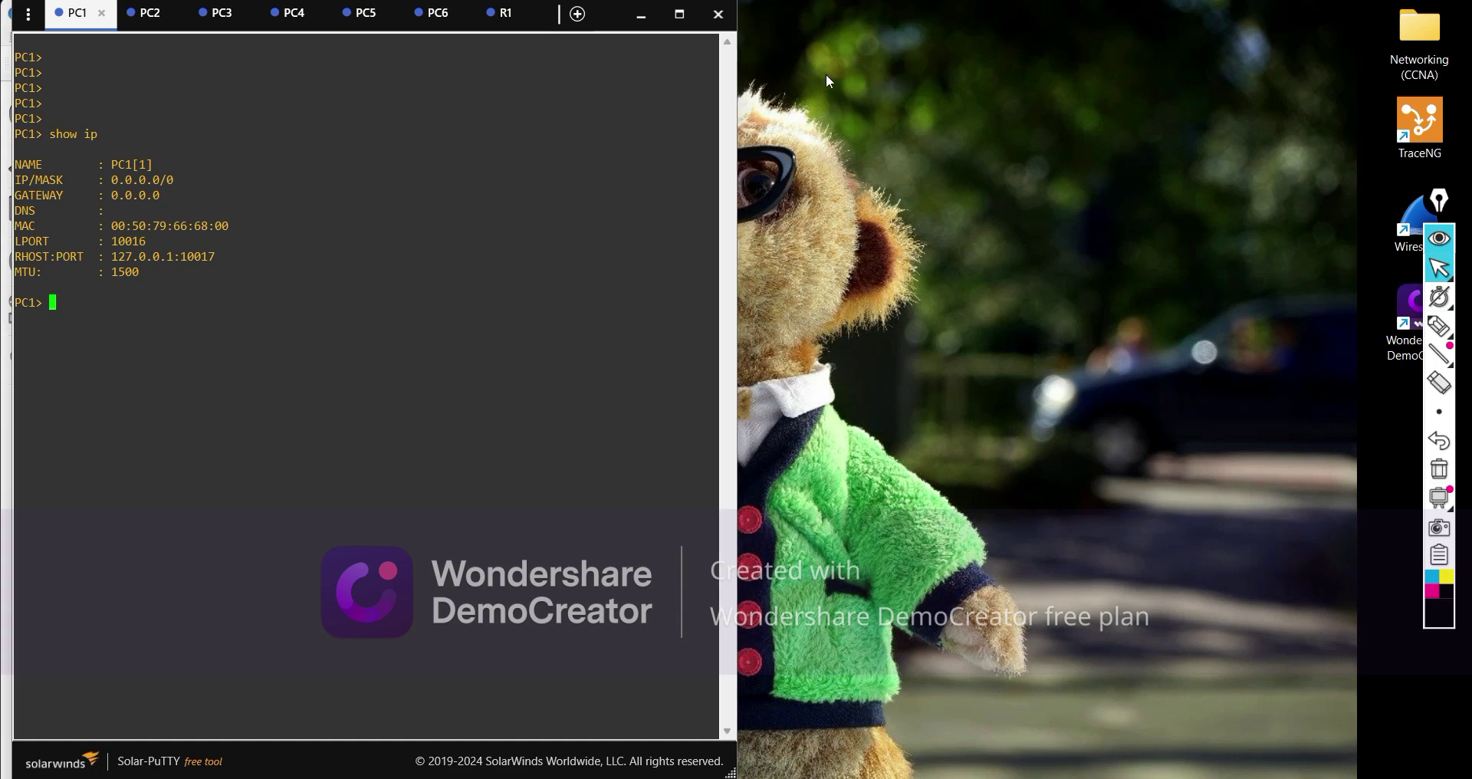
pyautogui.click(437, 23)
pyautogui.moveTo(437, 23); pyautogui.dragTo(1148, 23)
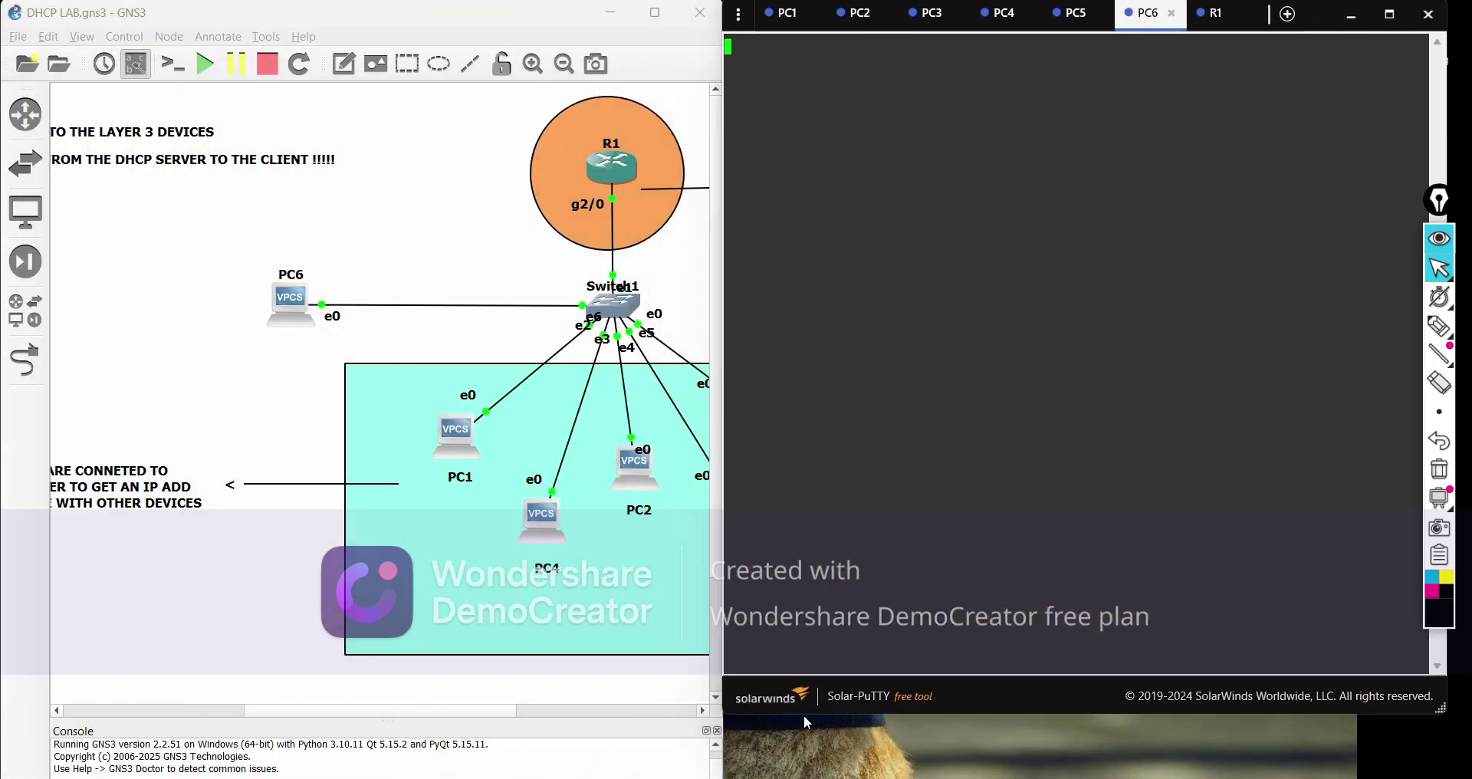
pyautogui.moveTo(818, 713); pyautogui.dragTo(818, 380)
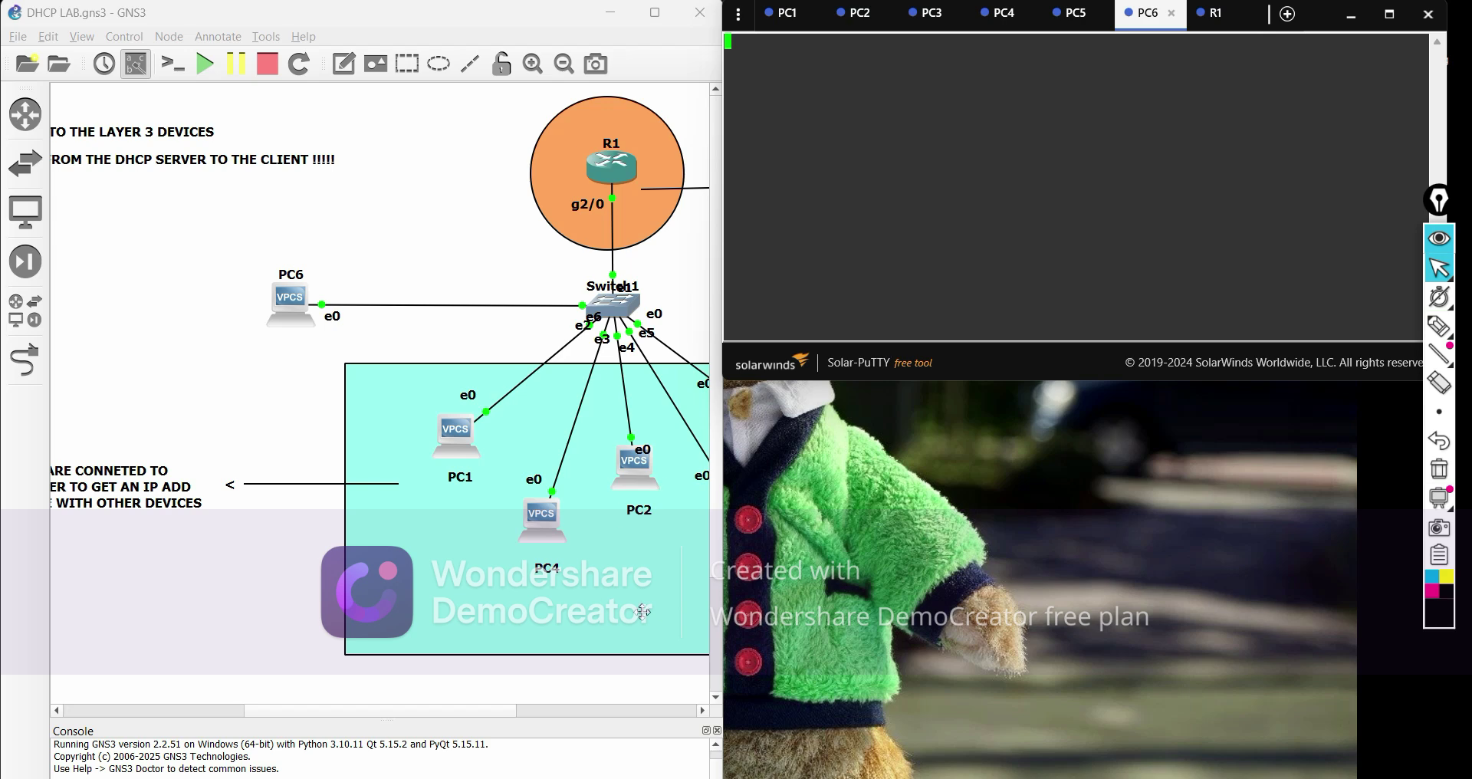
# Start an Ethernet packet capture on the link between R1 g2/0 and Switch1, launching the capture visualization program
pyautogui.rightClick(614, 260)
pyautogui.click(659, 267)
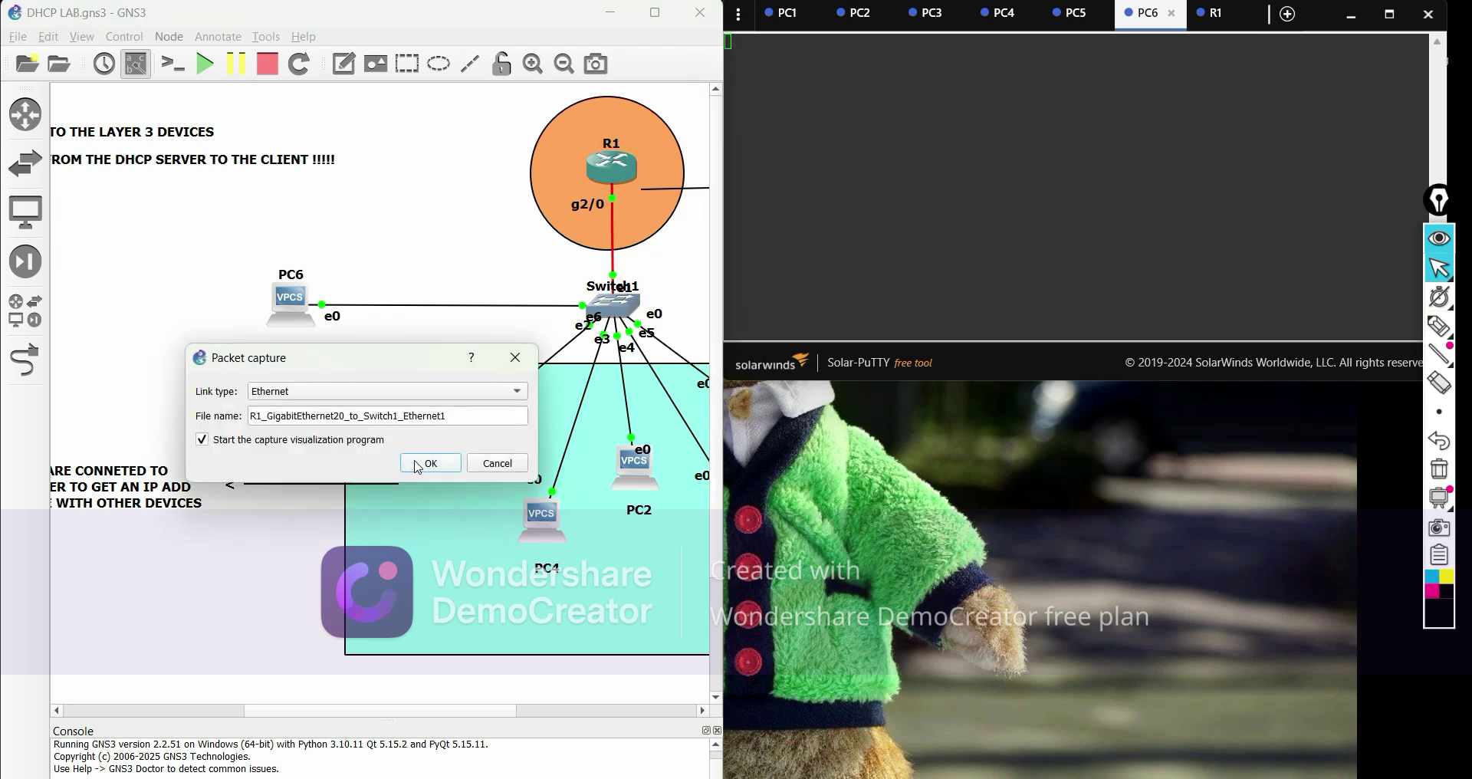
pyautogui.click(430, 463)
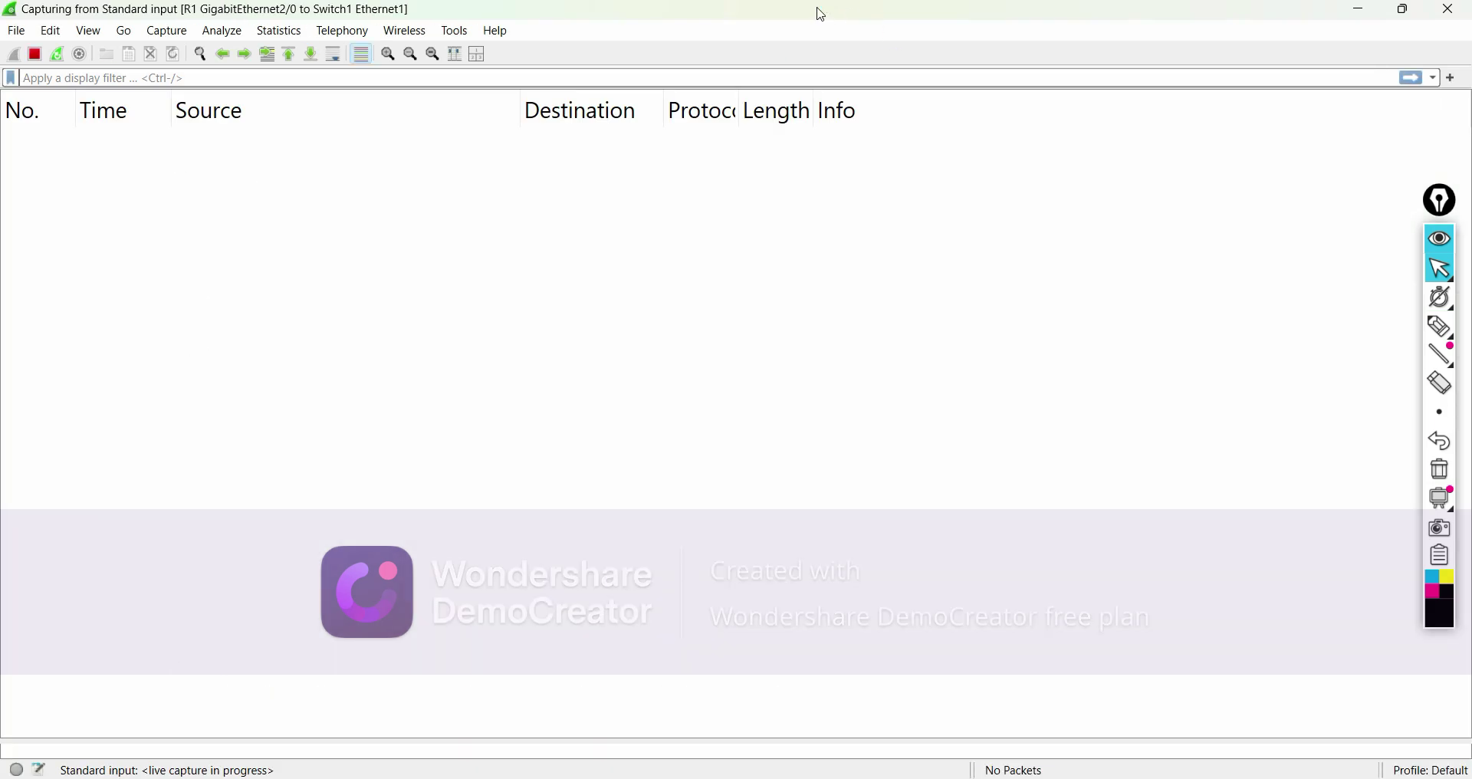
# Restore the Wireshark capture window to a smaller size and fit it beneath the Solar-PuTTY console
pyautogui.moveTo(821, 14); pyautogui.dragTo(648, 87)
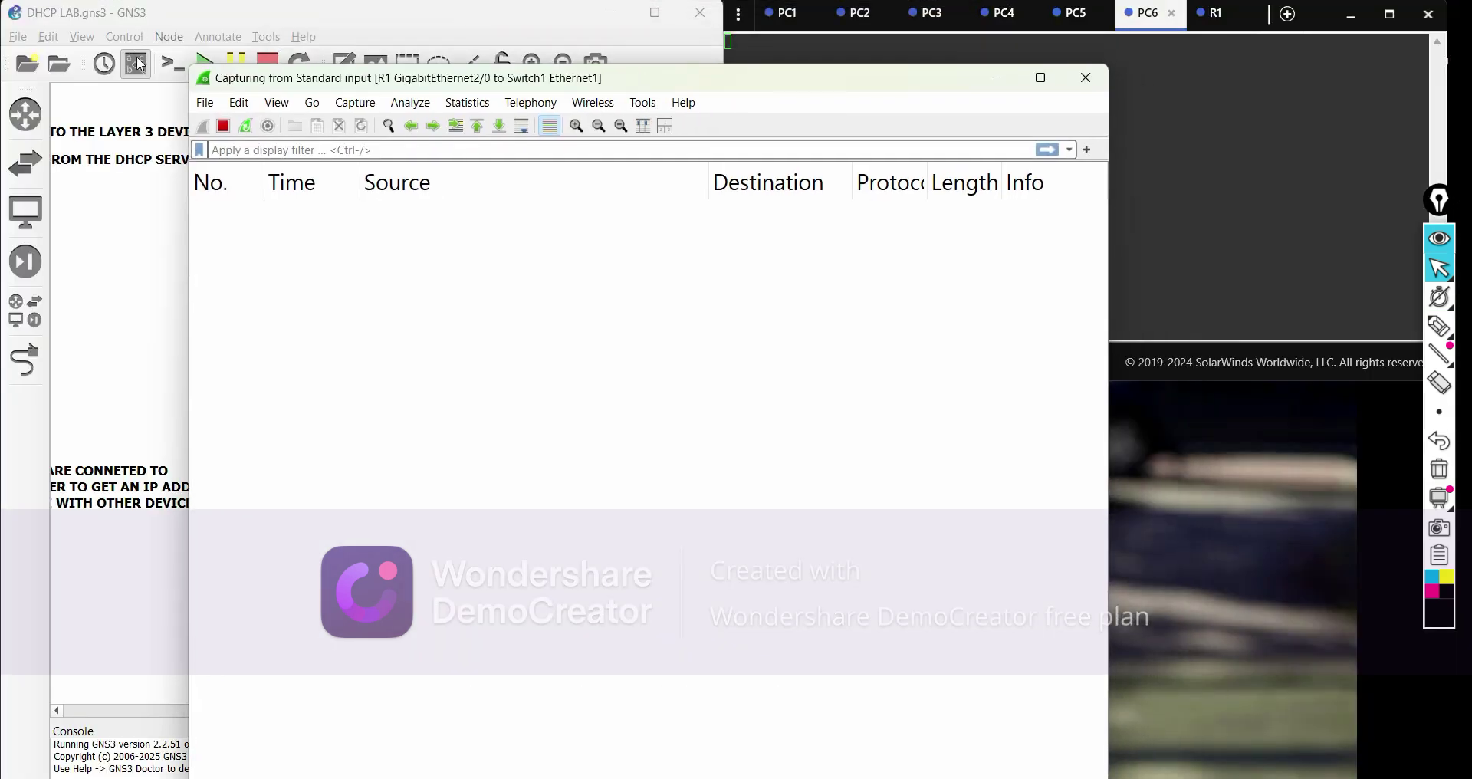
pyautogui.moveTo(188, 67); pyautogui.dragTo(518, 289)
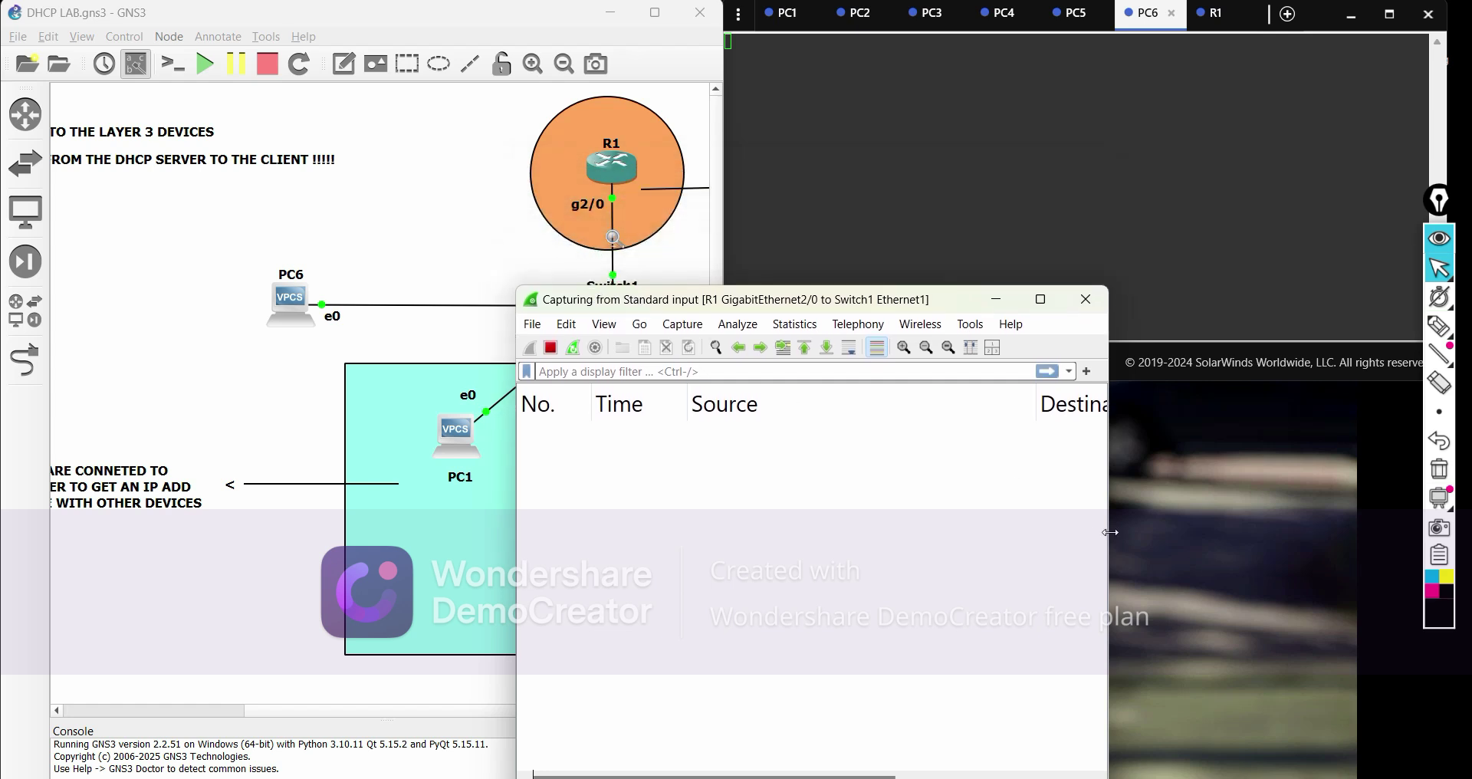
pyautogui.moveTo(1110, 532); pyautogui.dragTo(1413, 533)
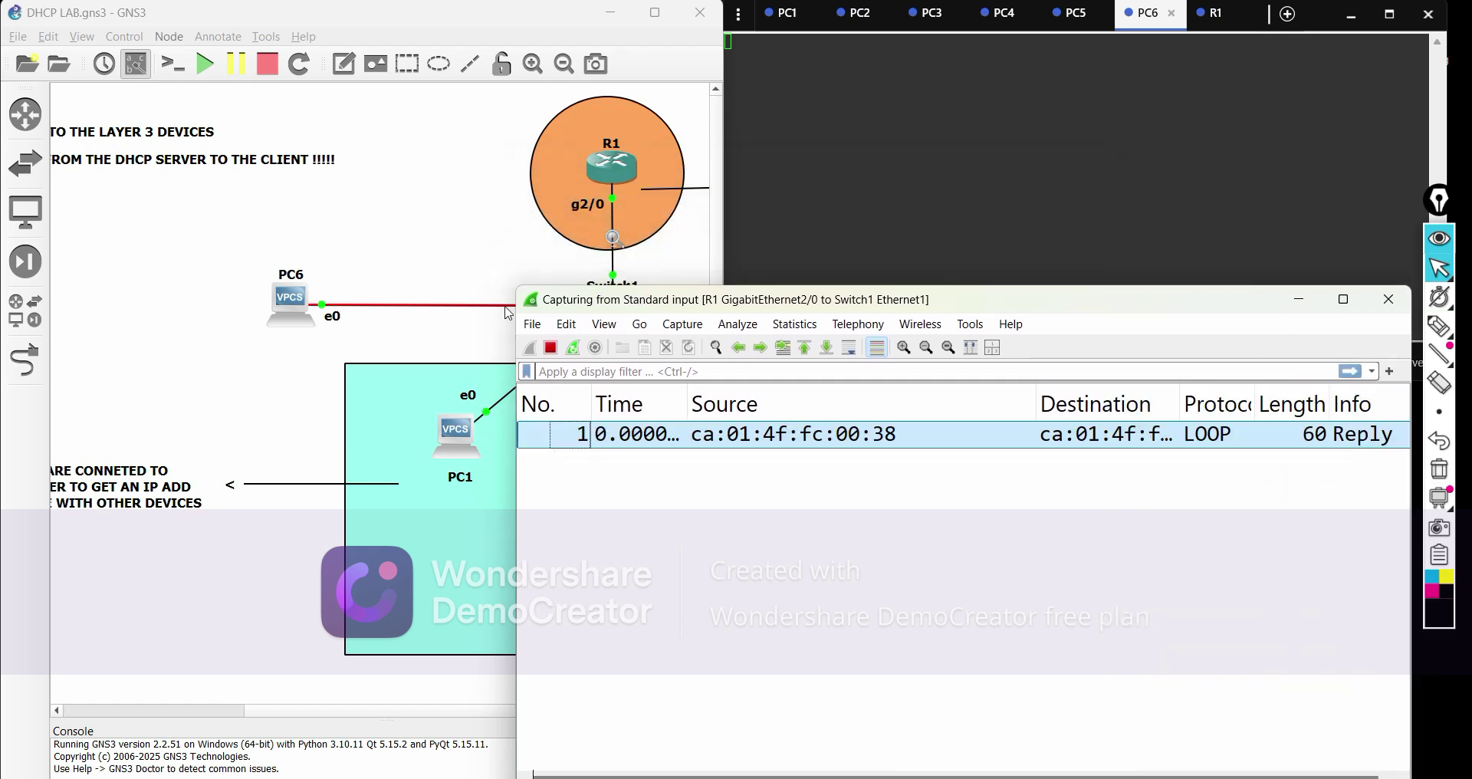
pyautogui.moveTo(516, 289); pyautogui.dragTo(736, 392)
# Narrow the GNS3 window around R1 and the PCs, and widen the console and Wireshark windows into the freed space
pyautogui.click(591, 23)
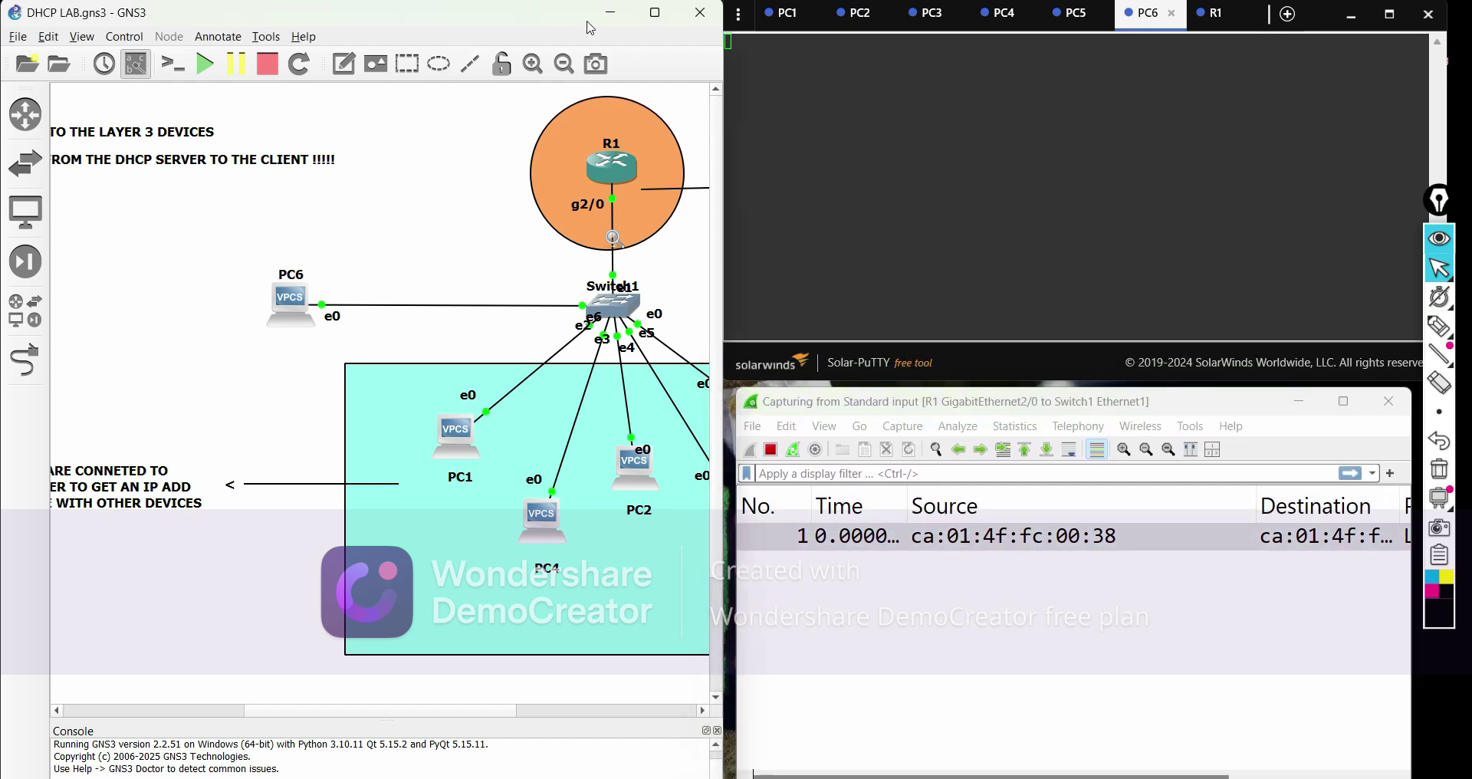
pyautogui.moveTo(726, 21); pyautogui.dragTo(423, 22)
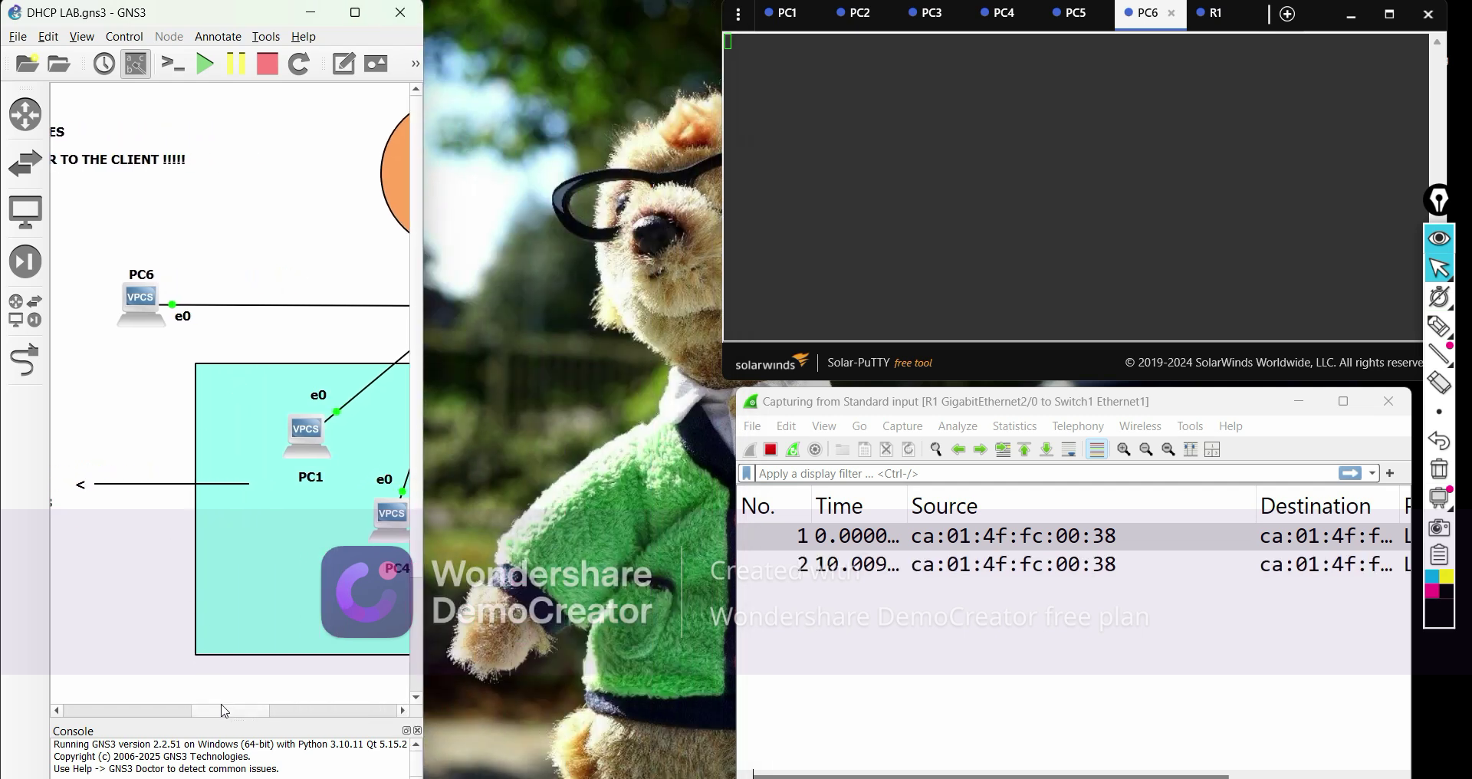
pyautogui.moveTo(225, 712); pyautogui.dragTo(277, 712)
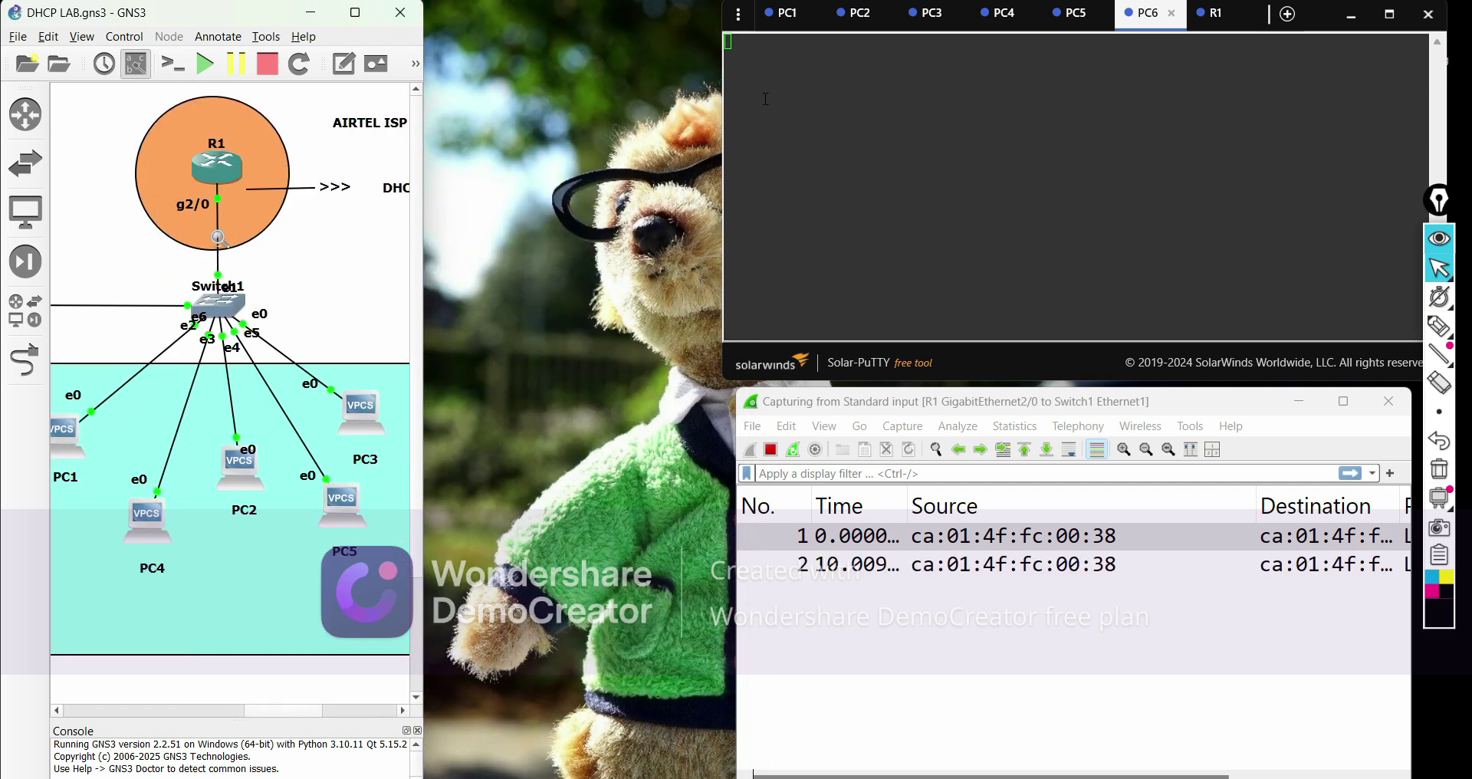
pyautogui.moveTo(726, 11); pyautogui.dragTo(438, 27)
pyautogui.moveTo(737, 389); pyautogui.dragTo(416, 391)
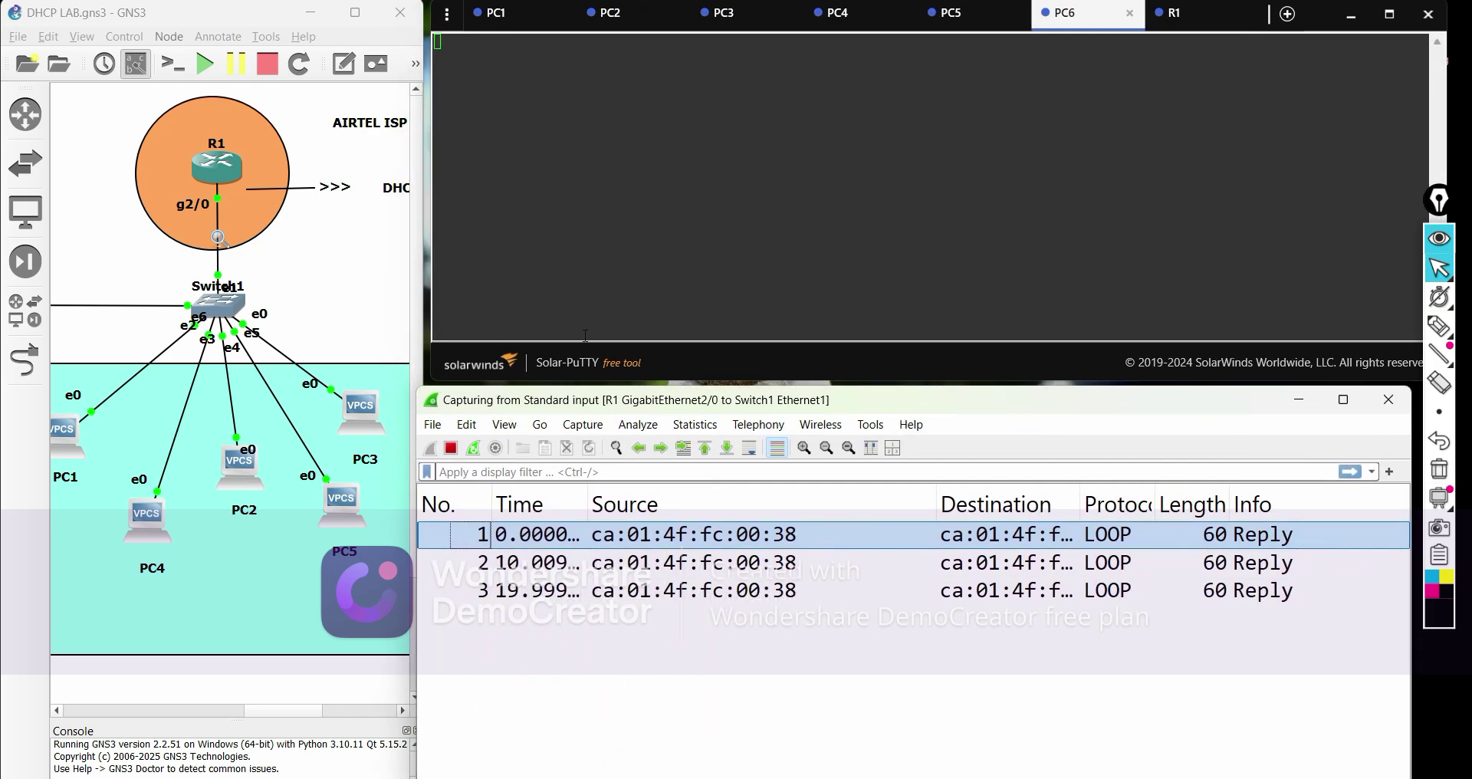
# Request a dynamic address from PC1's console with the command ip dhcp
pyautogui.click(747, 592)
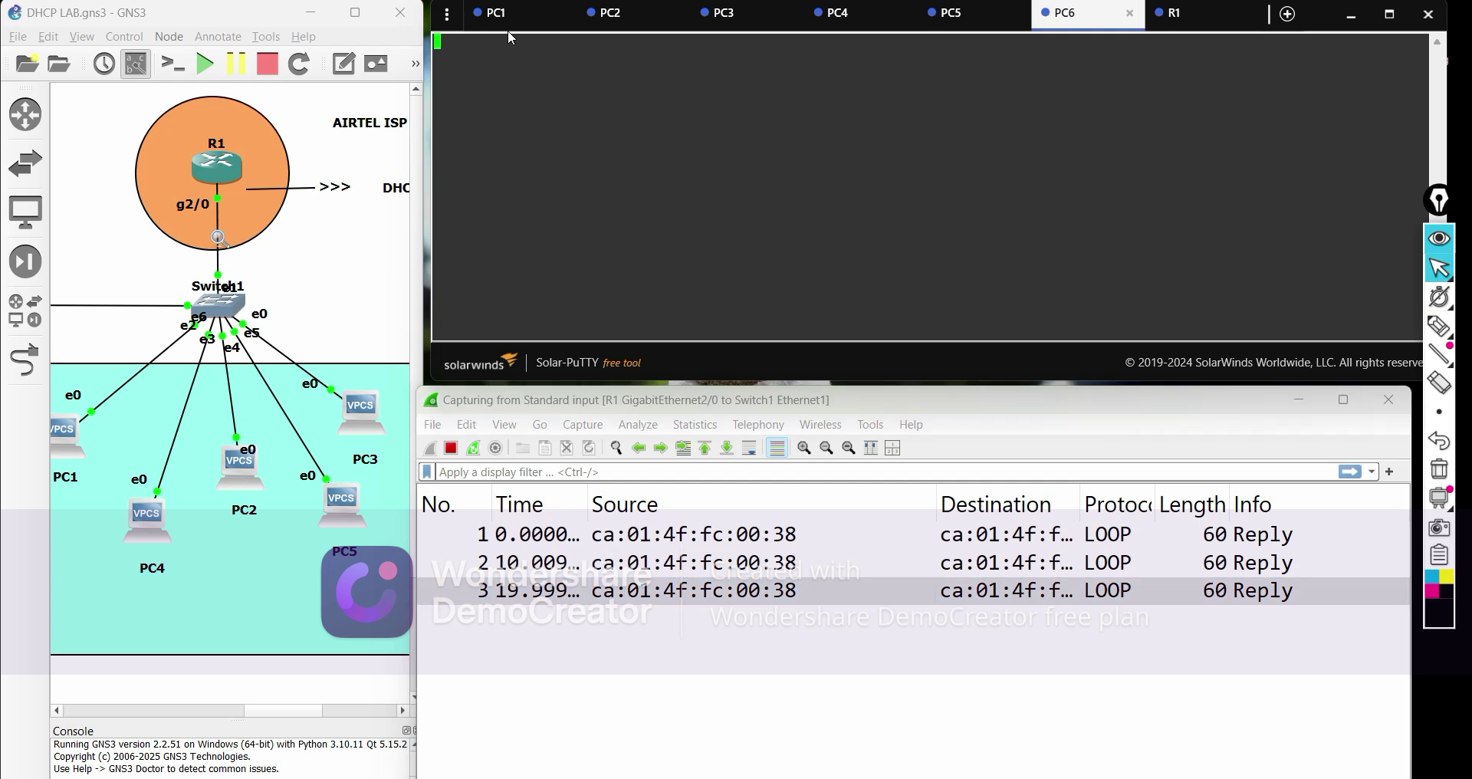
pyautogui.click(520, 25)
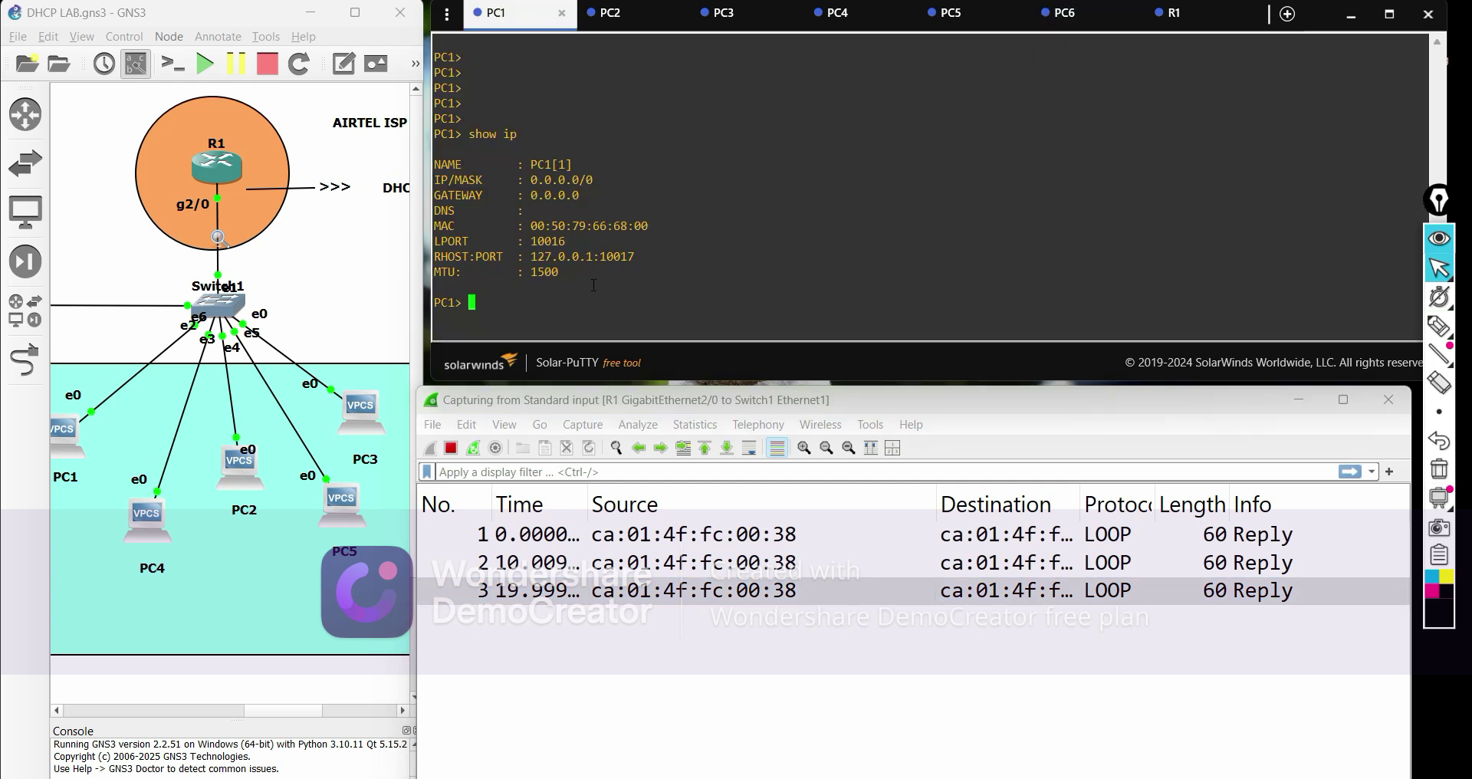
pyautogui.write('ip dhcp')
pyautogui.press('Return')
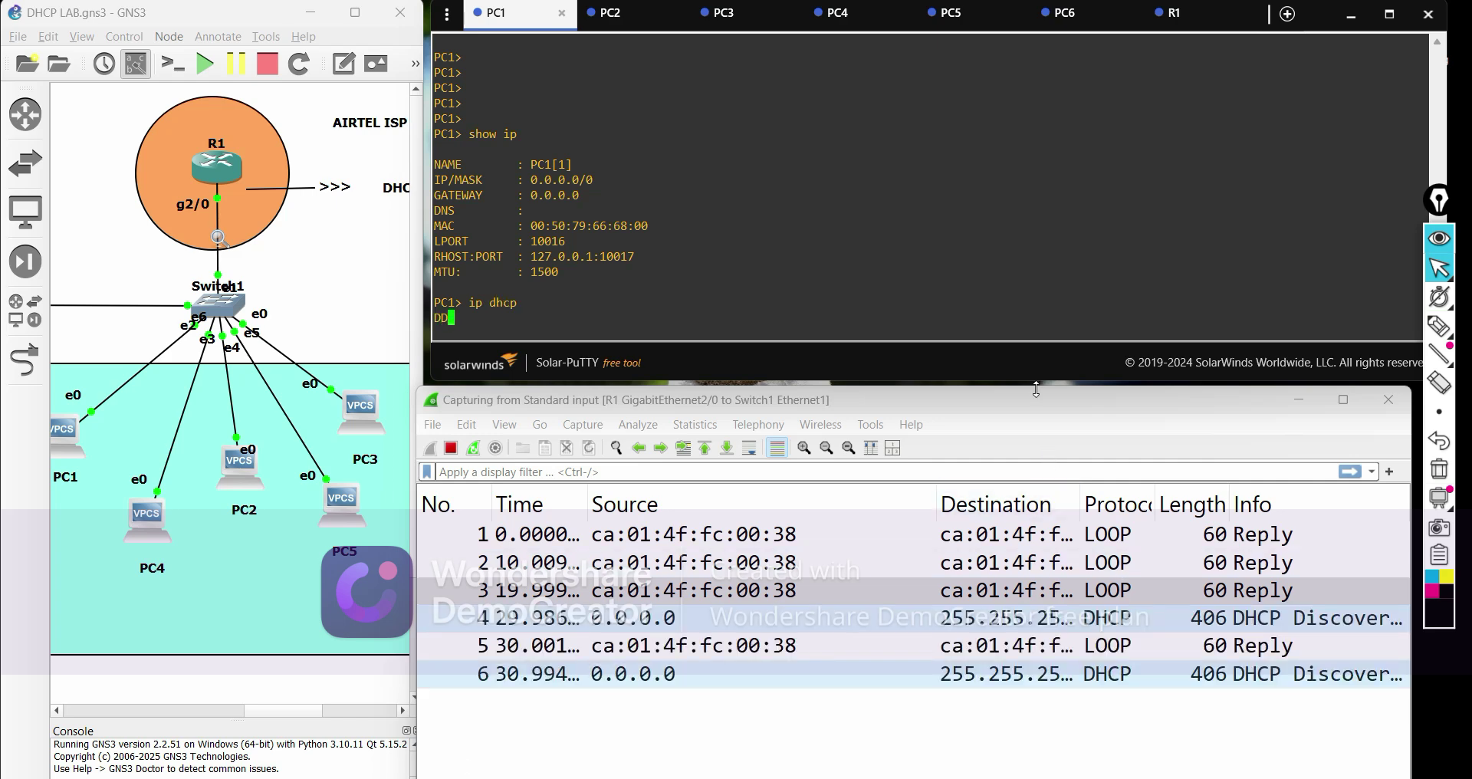
# Enlarge and reposition the Wireshark window so the captured DHCP Discover packets and their Info column are readable
pyautogui.moveTo(1037, 399); pyautogui.dragTo(1015, 237)
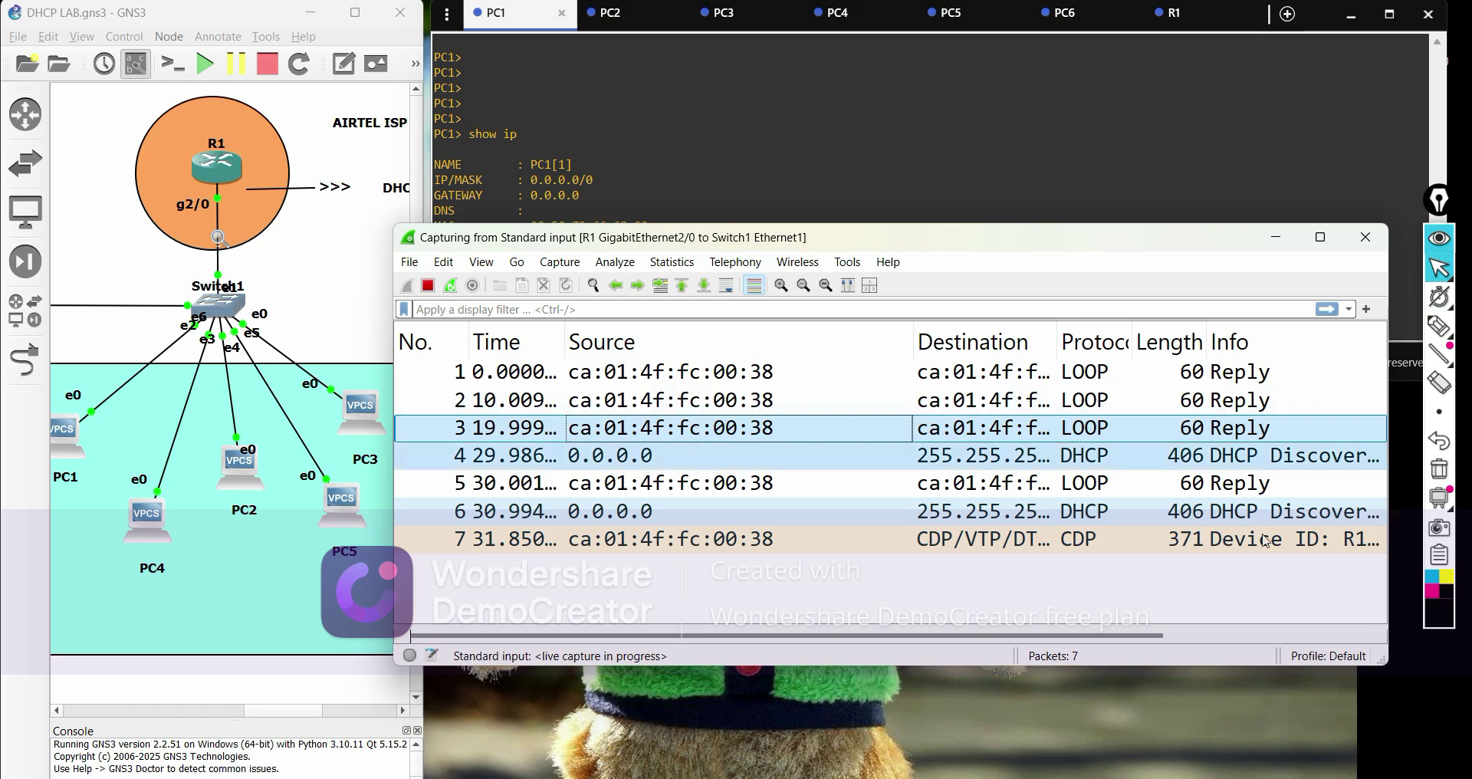
pyautogui.moveTo(1381, 664); pyautogui.dragTo(1468, 778)
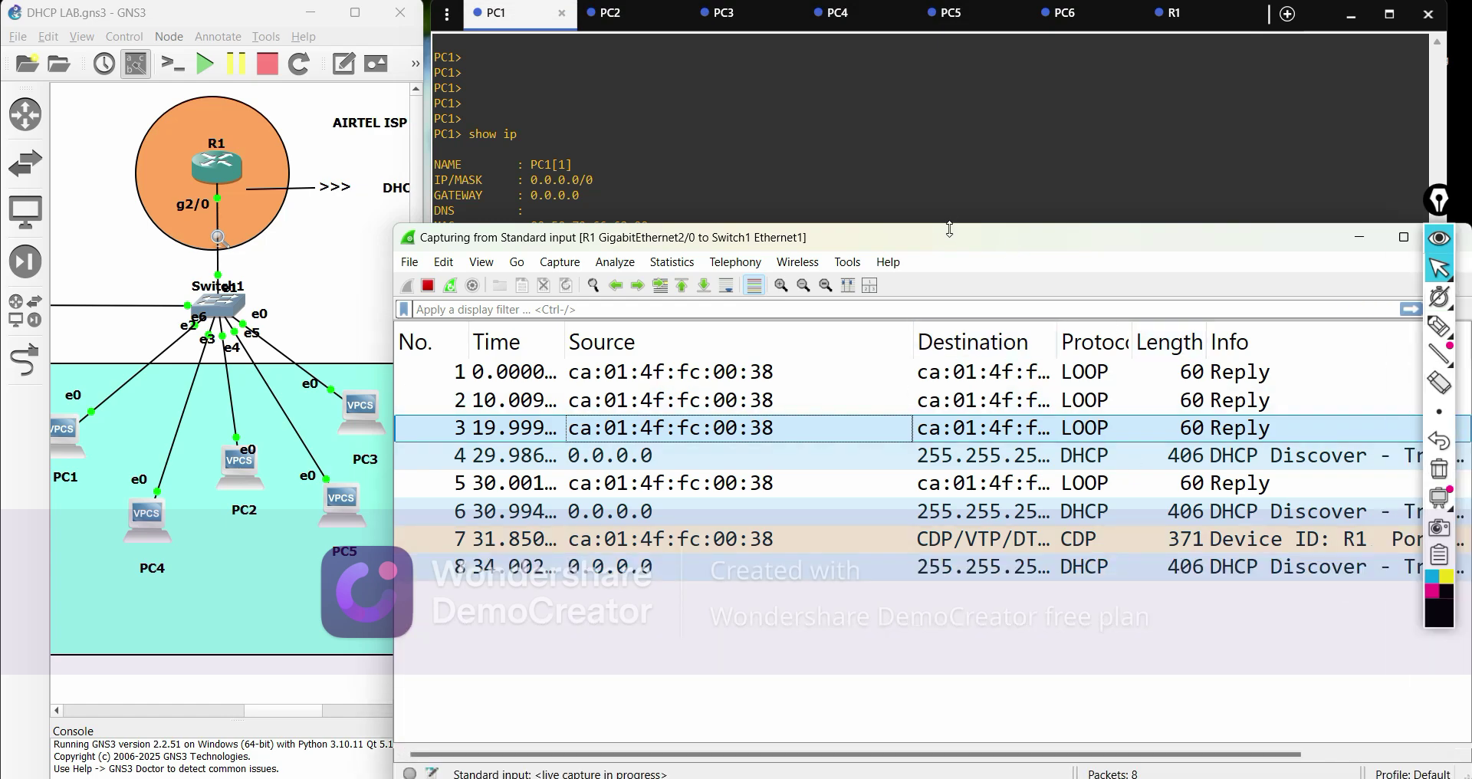
pyautogui.moveTo(948, 239); pyautogui.dragTo(890, 240)
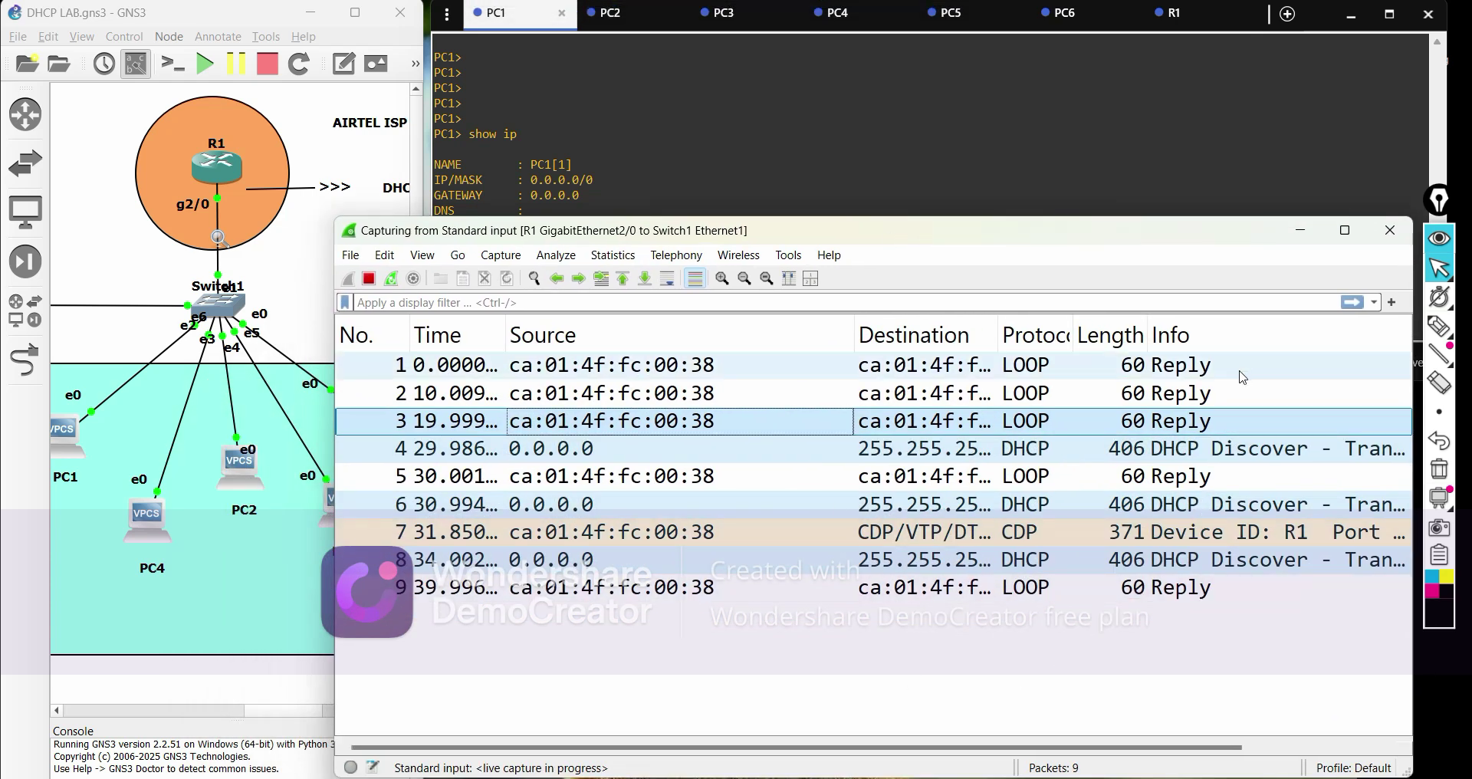
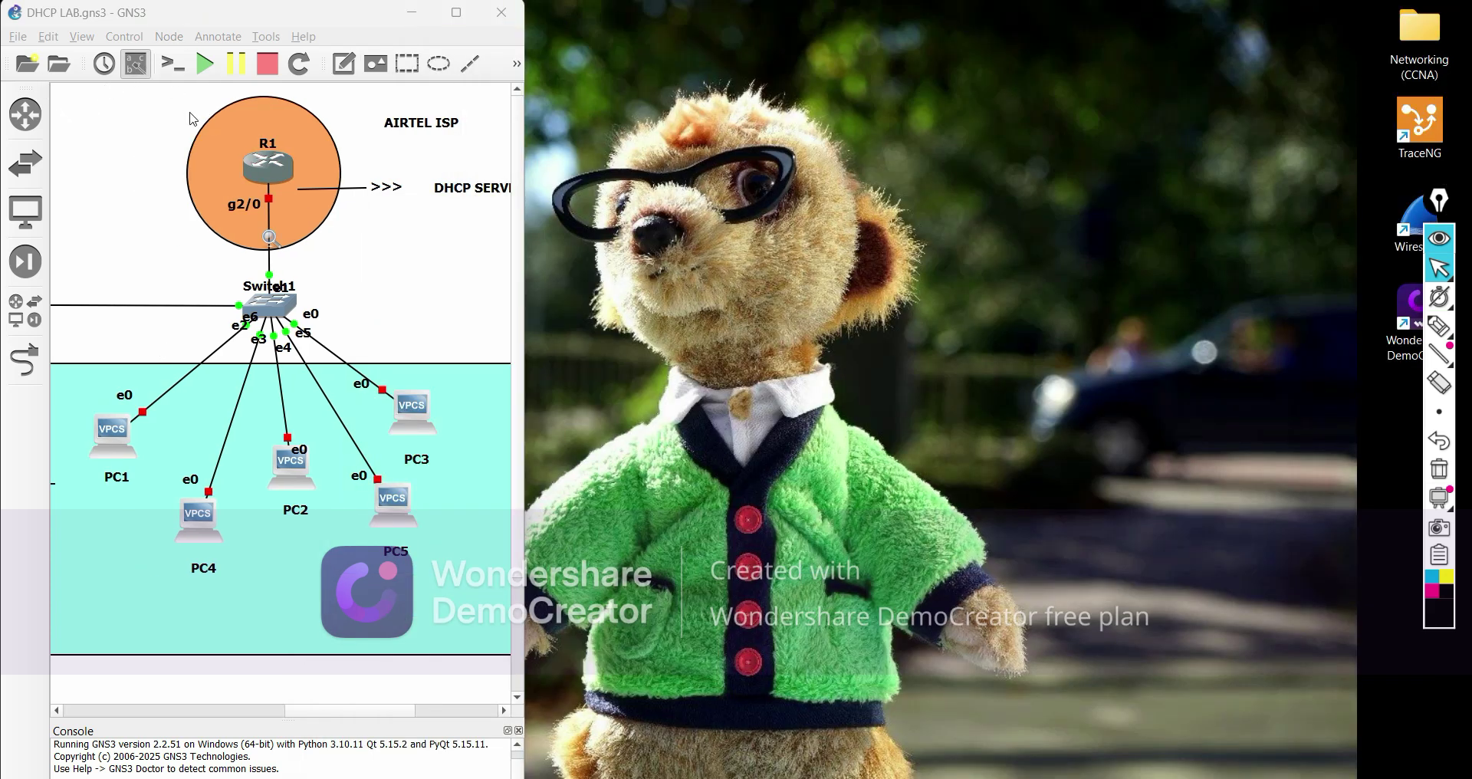
# Start all devices in the DHCP LAB topology
pyautogui.click(205, 64)
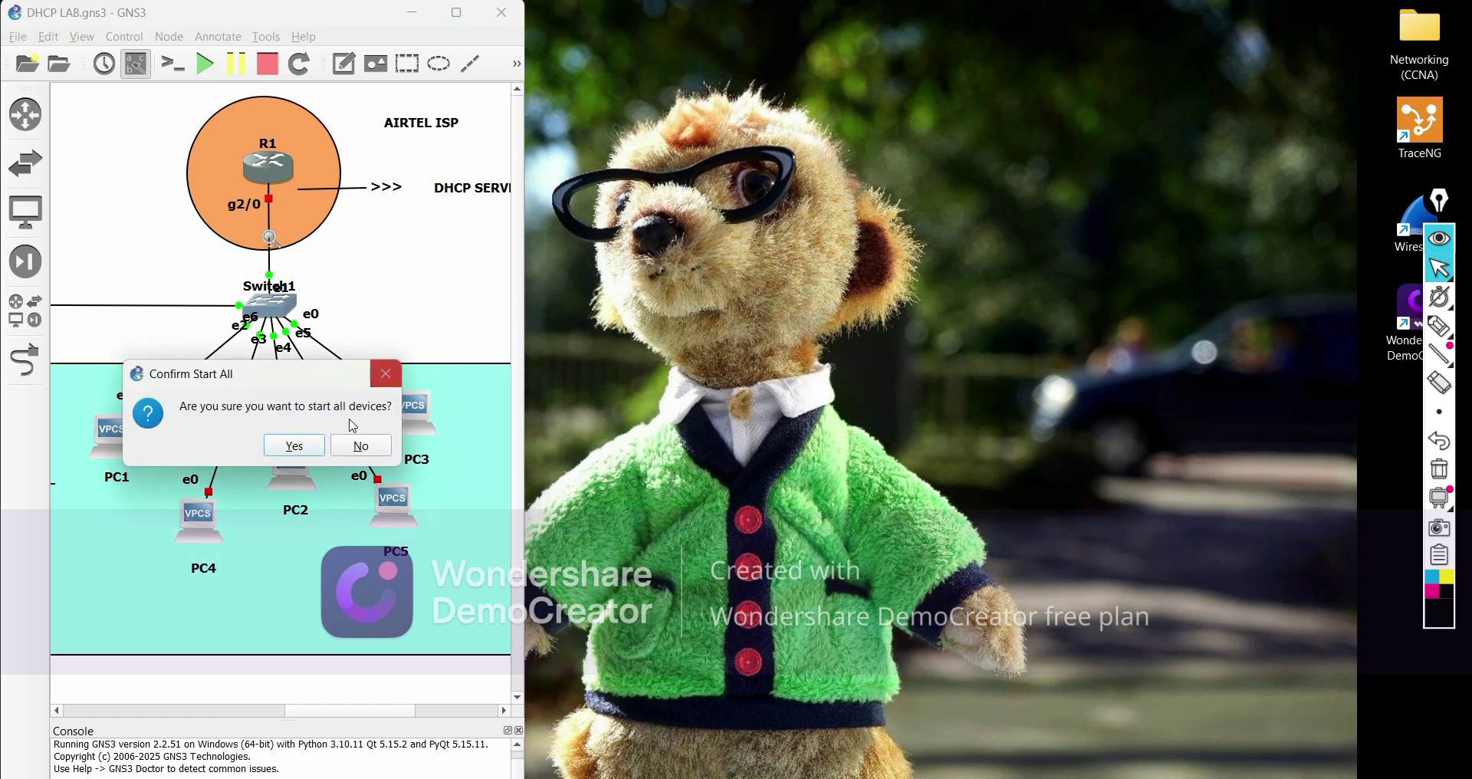
pyautogui.click(317, 444)
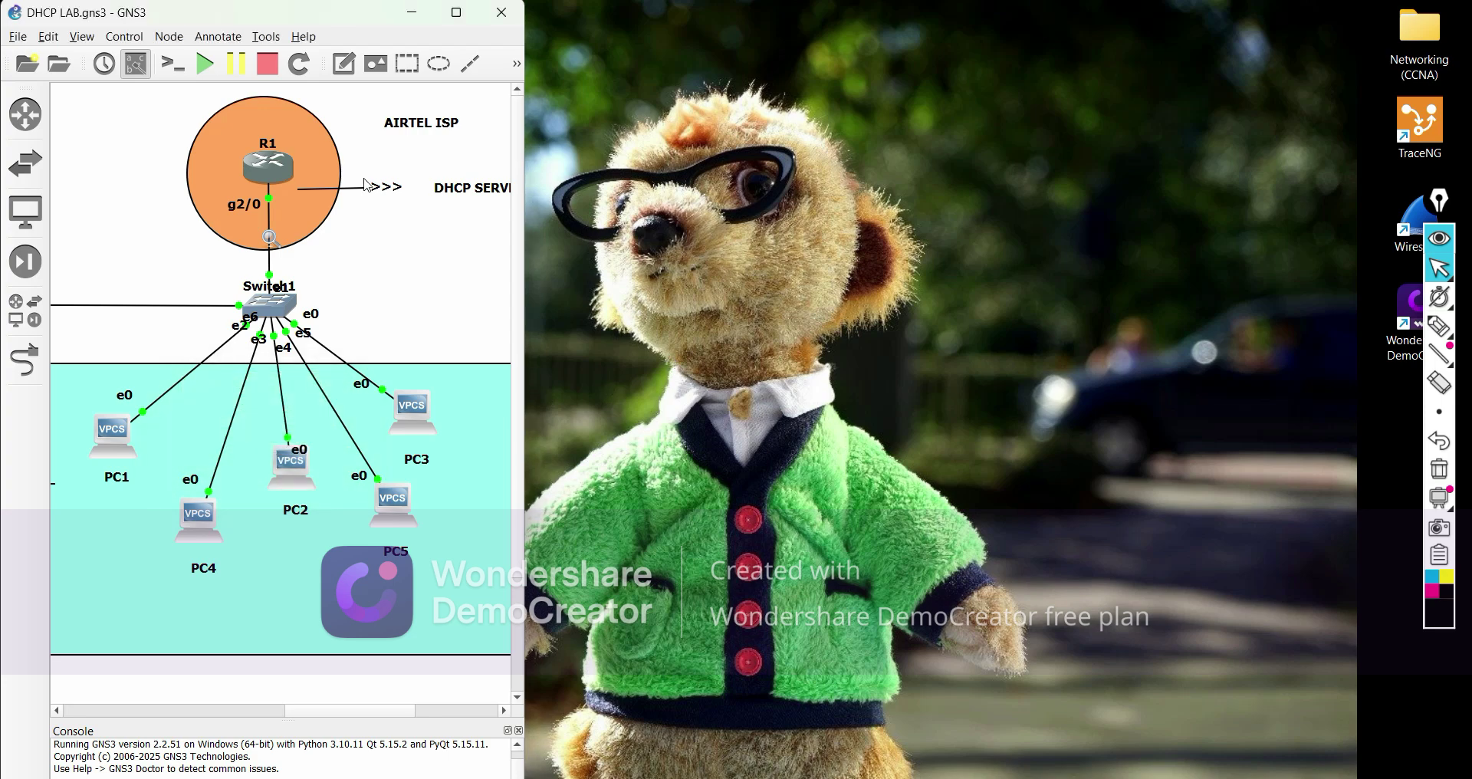
# Open the consoles of all devices and fit the Solar-PuTTY window beside GNS3 in the upper part of the screen
pyautogui.click(181, 71)
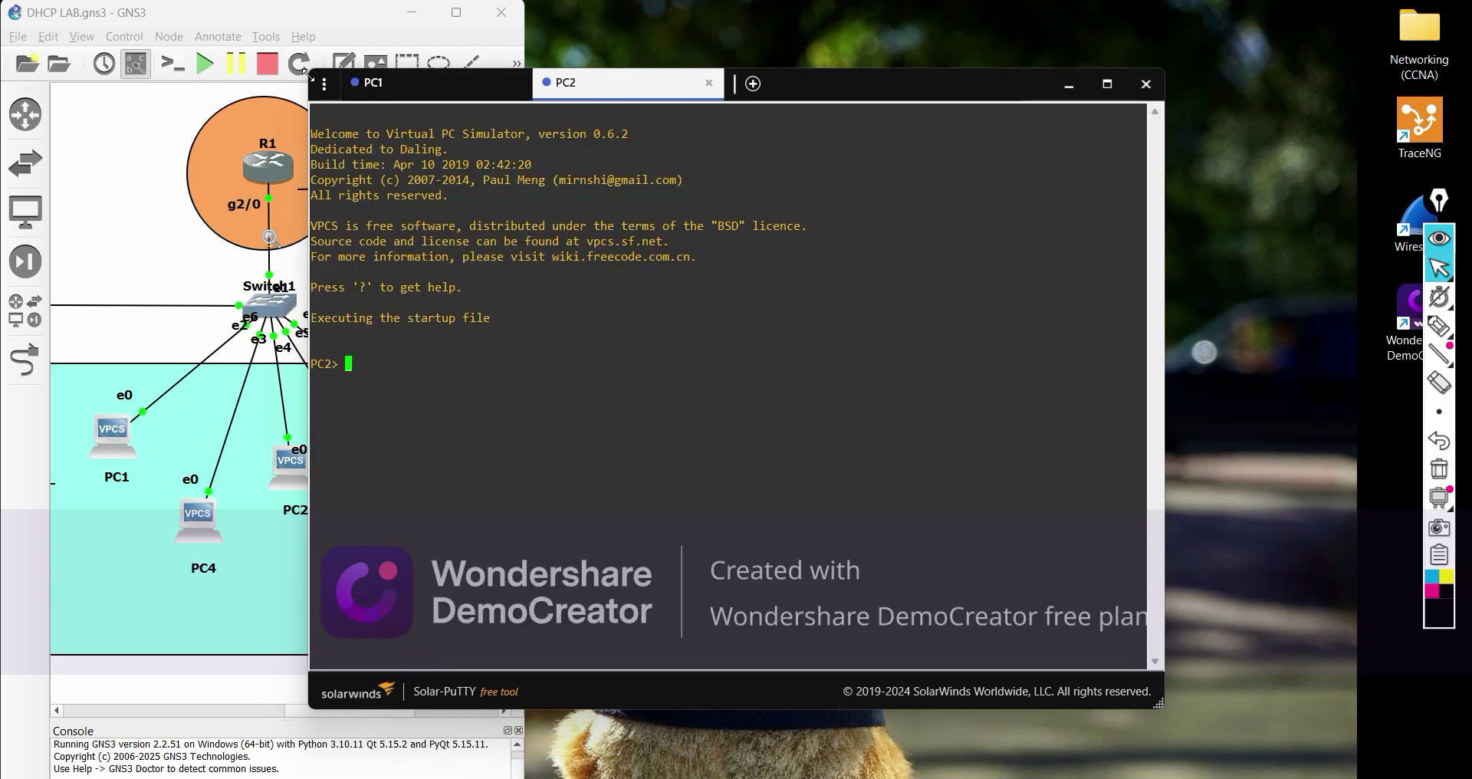
pyautogui.moveTo(337, 77); pyautogui.dragTo(537, 3)
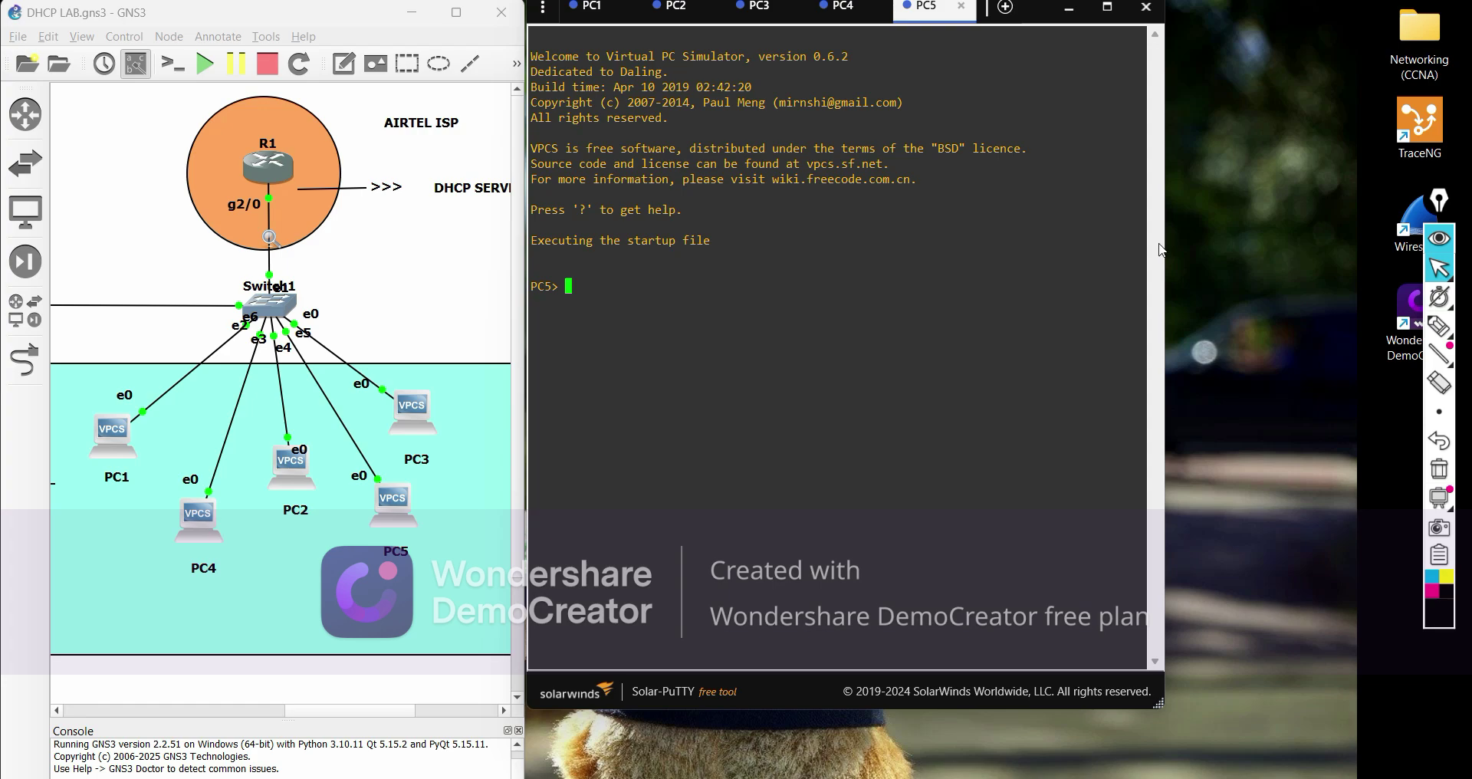
pyautogui.moveTo(1162, 705); pyautogui.dragTo(1349, 466)
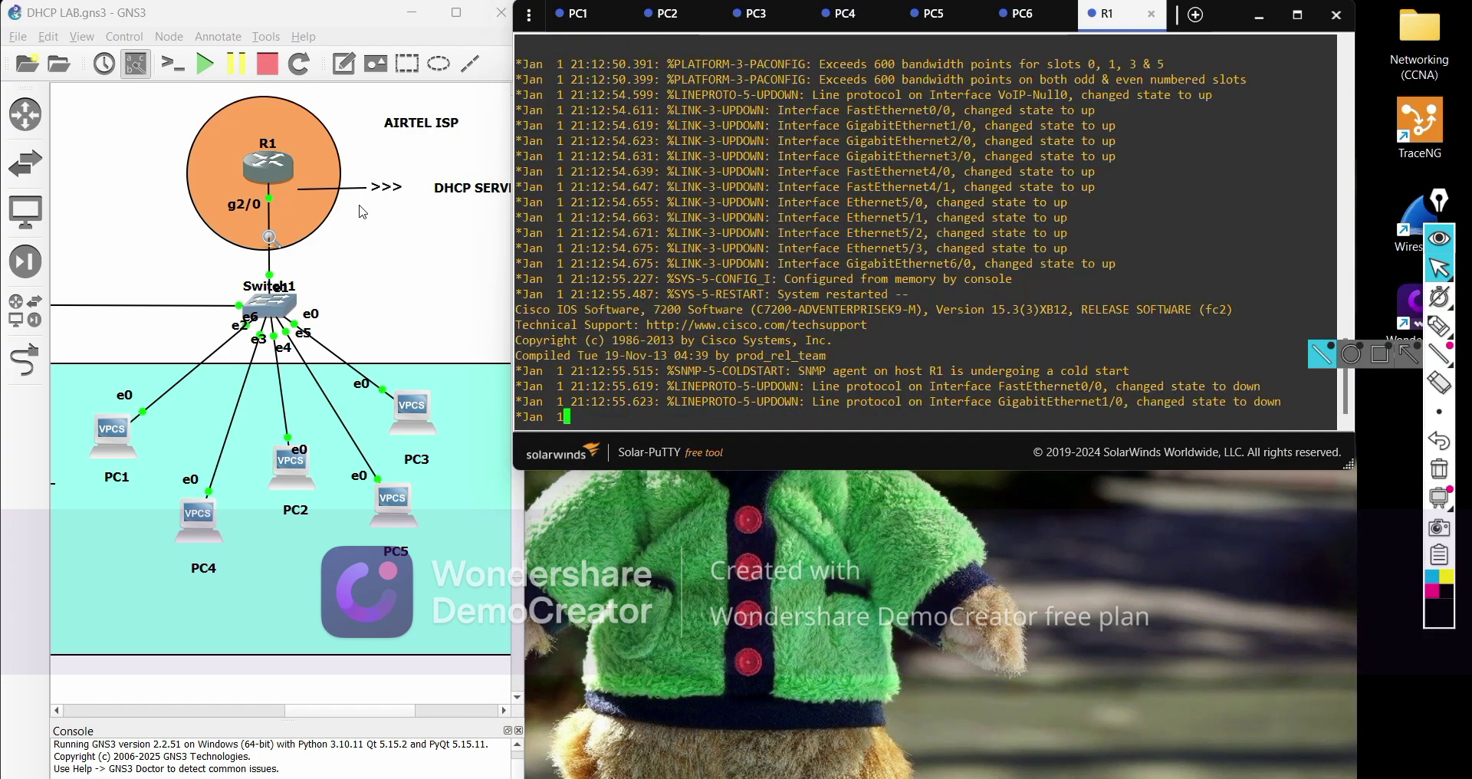
# Start a new packet capture on the link between R1 and Switch1
pyautogui.click(272, 240)
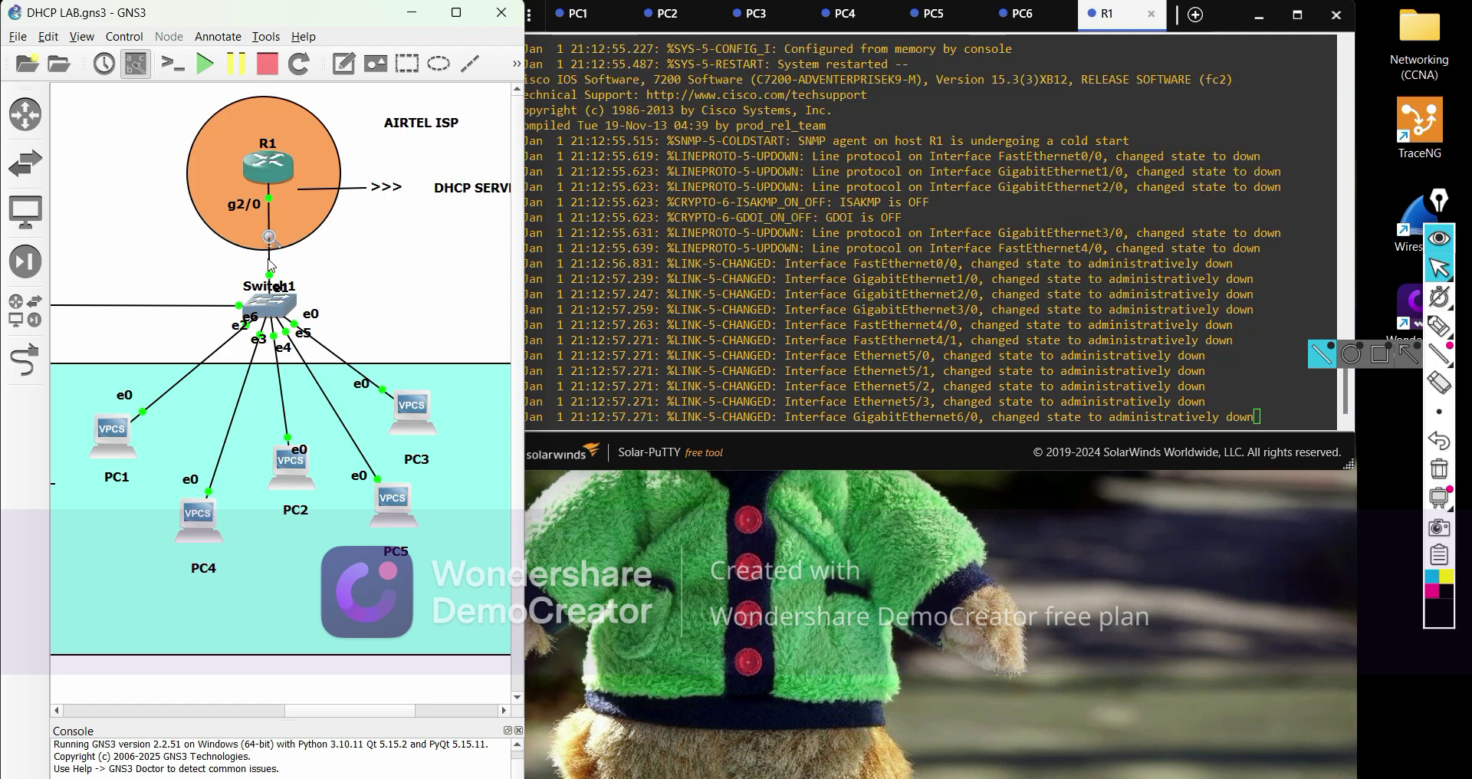
pyautogui.rightClick(272, 265)
pyautogui.click(322, 269)
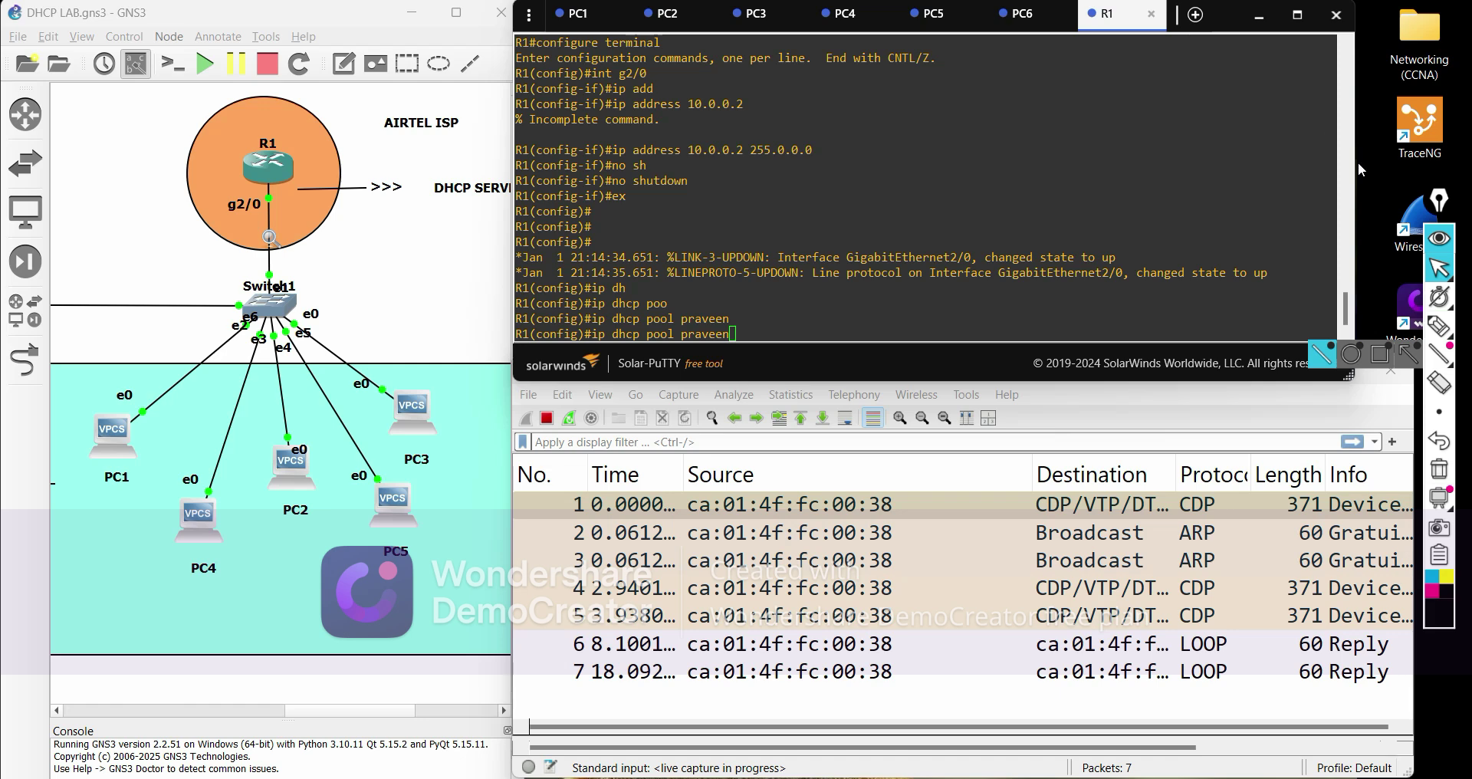
# Circle the address 10.0.0.2 255.0.0.0 in R1's console with the annotation pen, and clear the drawing
pyautogui.click(1439, 326)
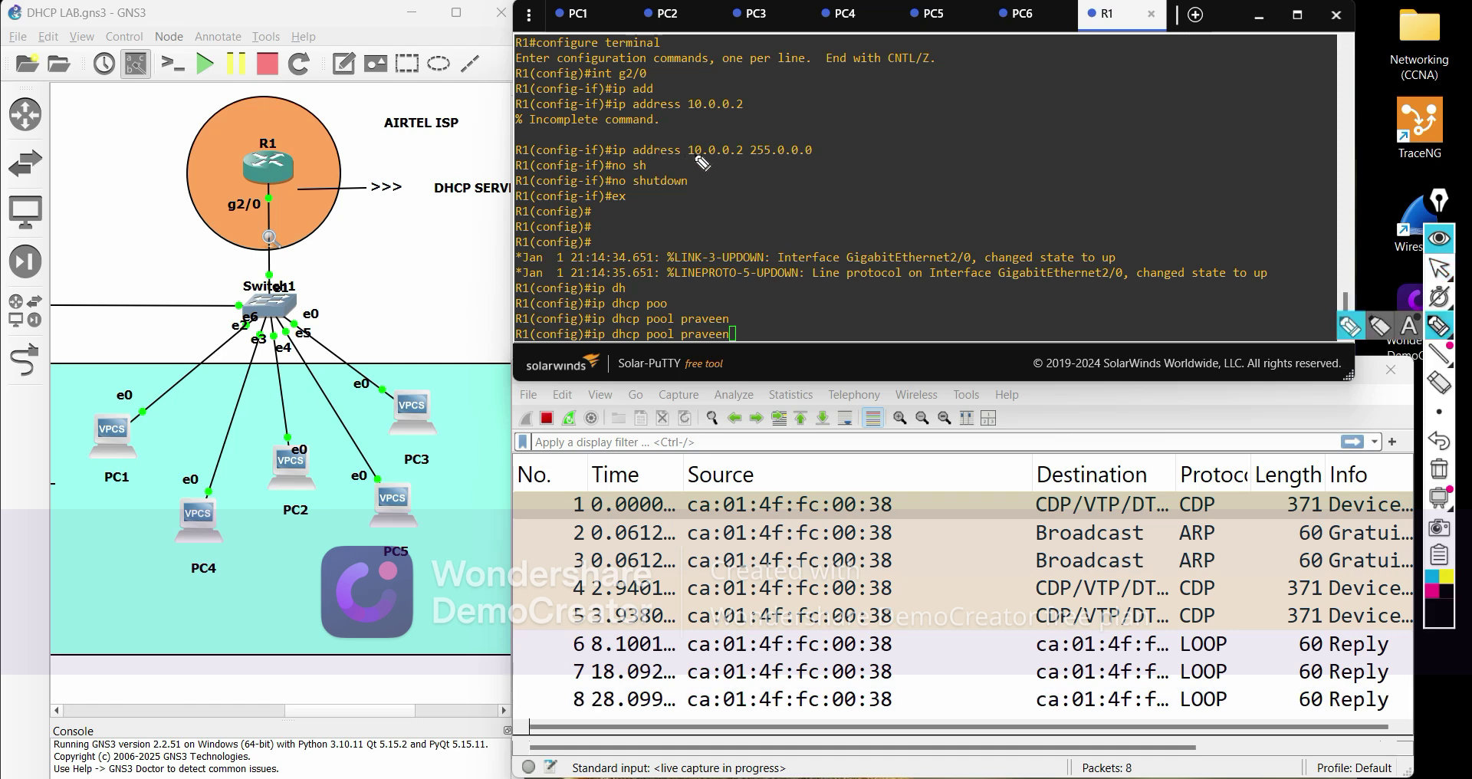
pyautogui.moveTo(702, 163)
pyautogui.mouseDown()
pyautogui.moveTo(768, 124)
pyautogui.moveTo(690, 157)
pyautogui.moveTo(728, 168)
pyautogui.mouseUp()
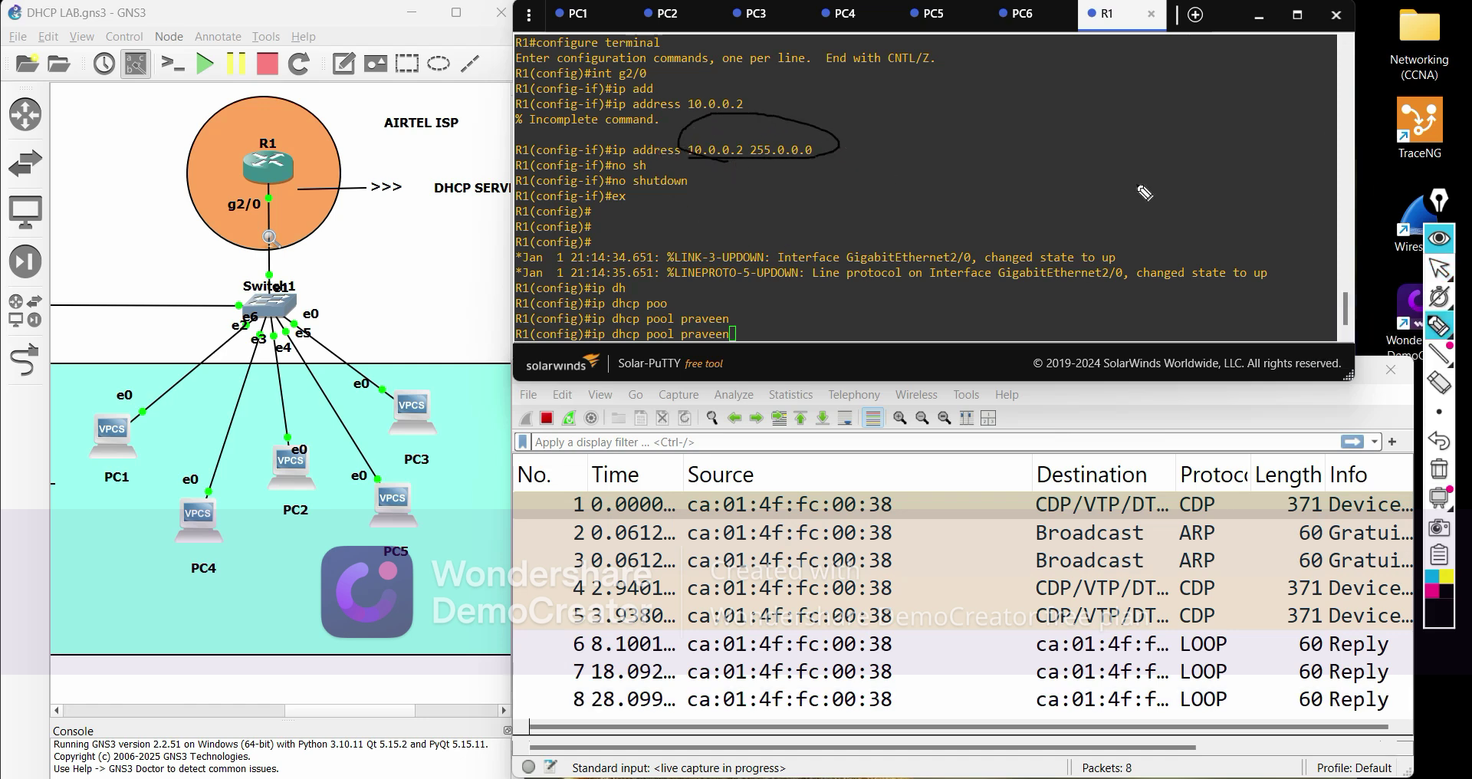
pyautogui.click(1439, 468)
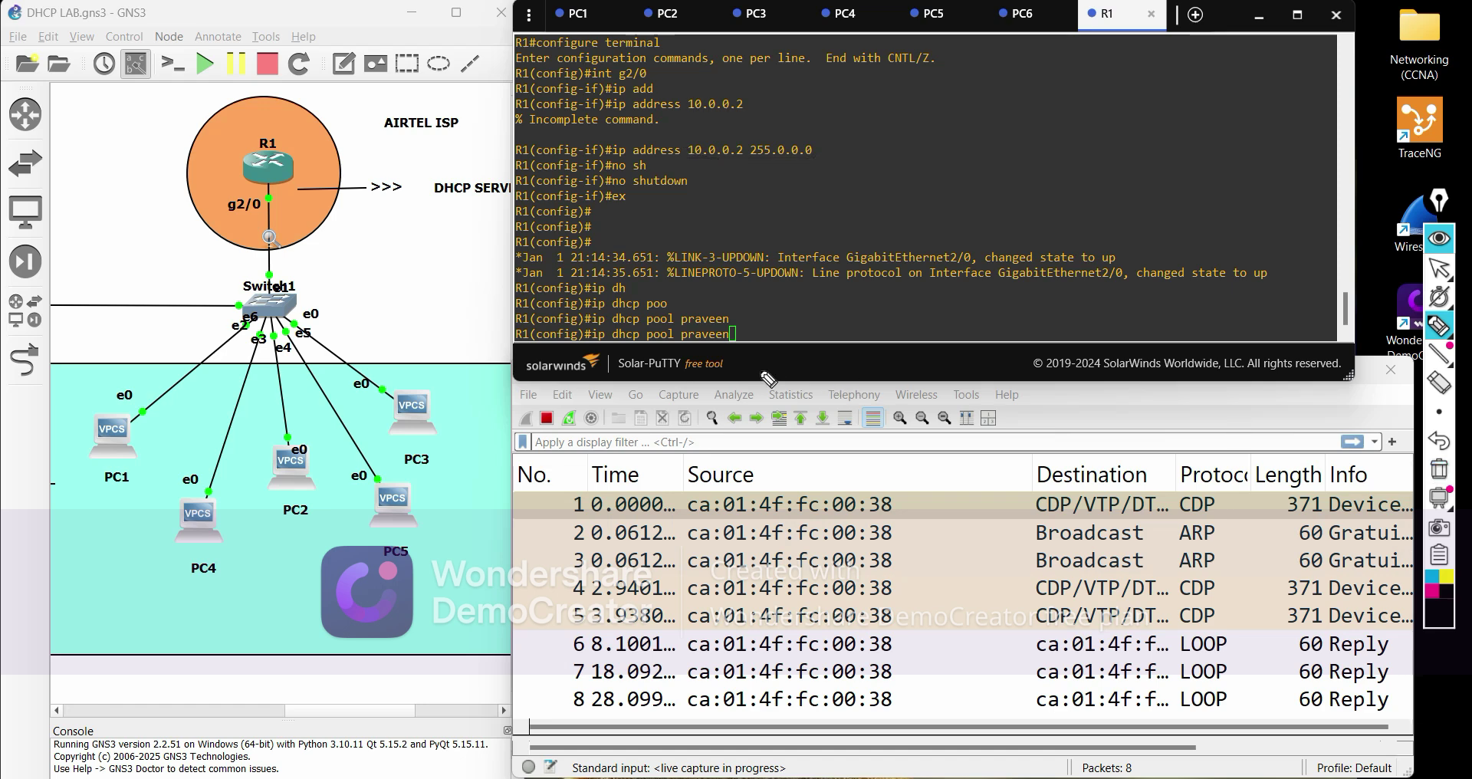
# Widen the Solar-PuTTY window and submit the entered command that creates the DHCP pool on R1
pyautogui.click(1439, 268)
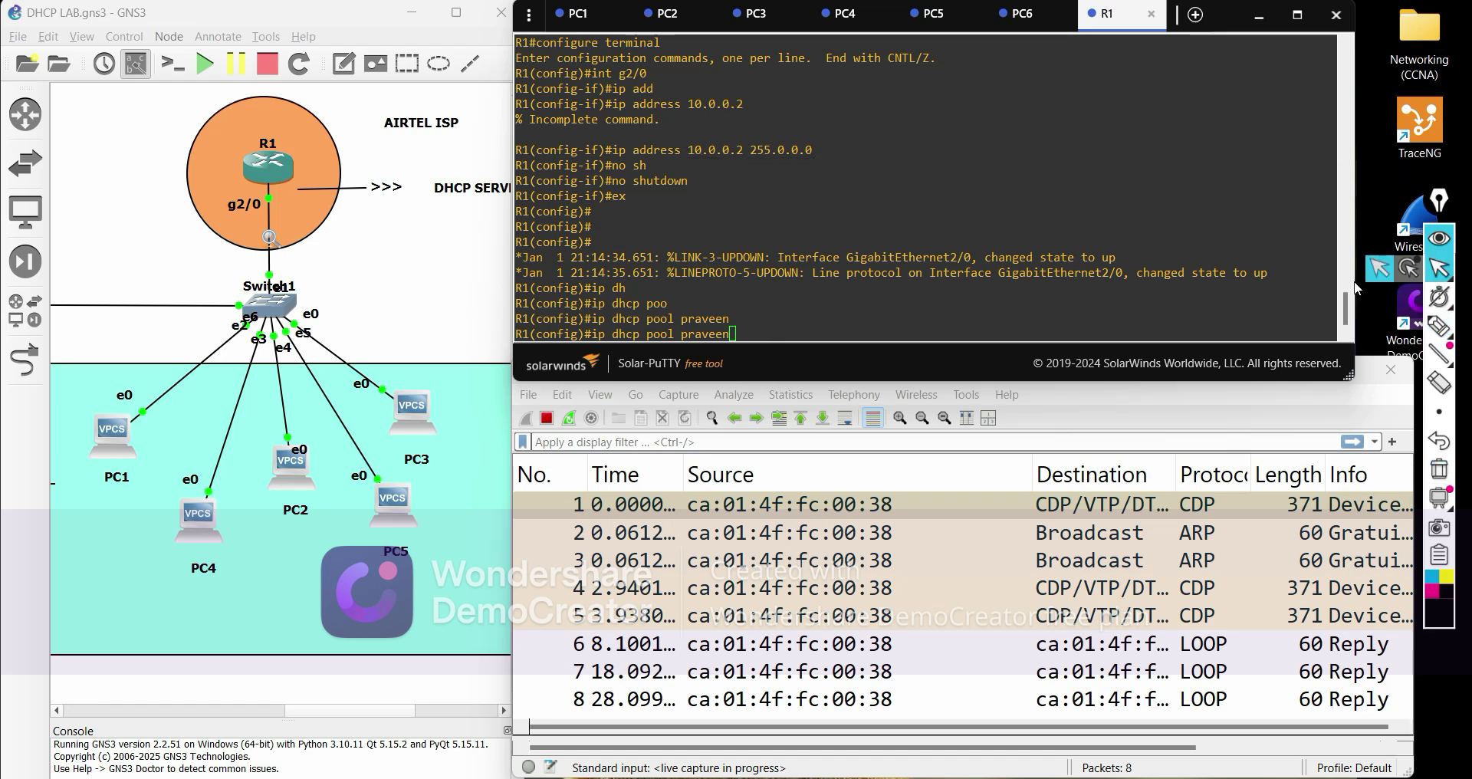
pyautogui.moveTo(1350, 365); pyautogui.dragTo(1424, 365)
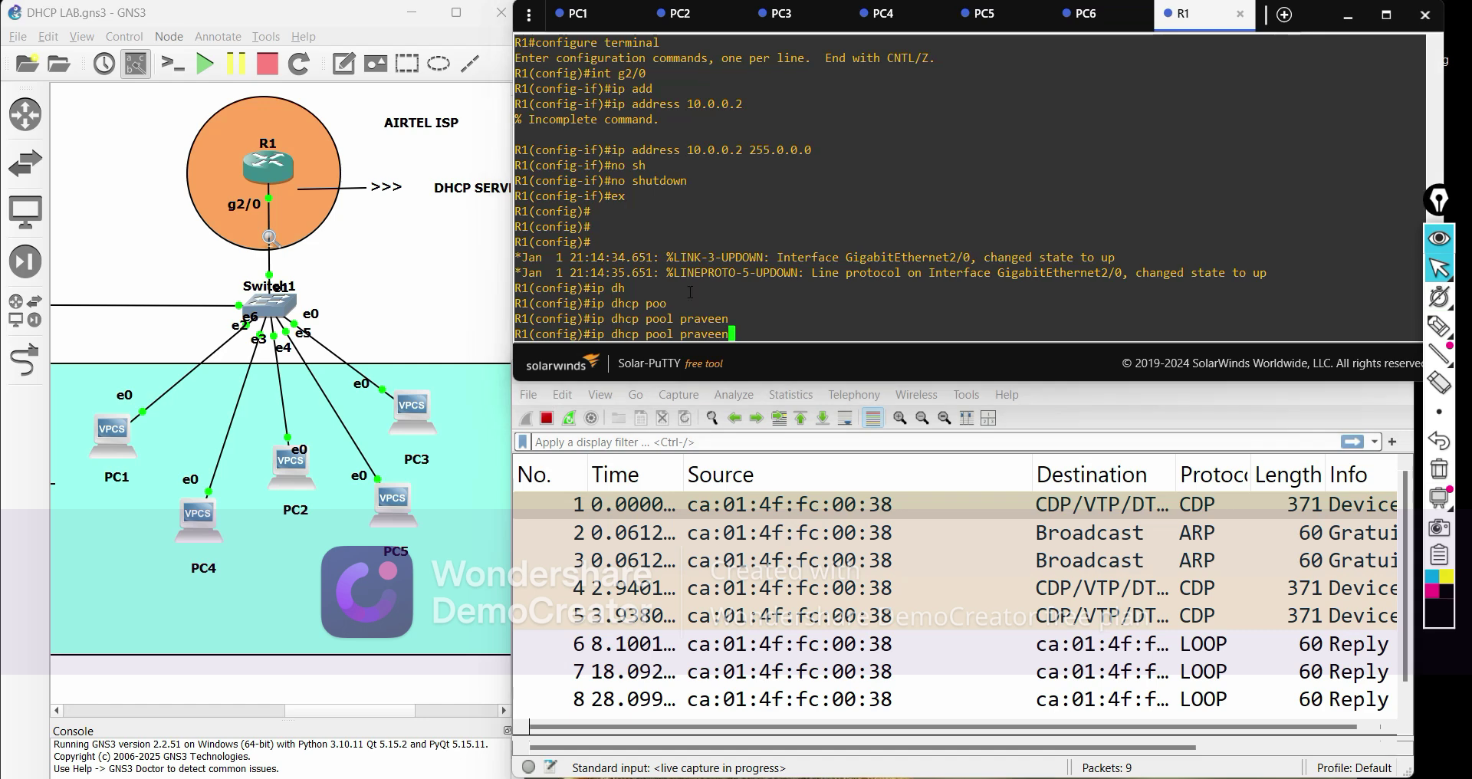
pyautogui.press('Return')
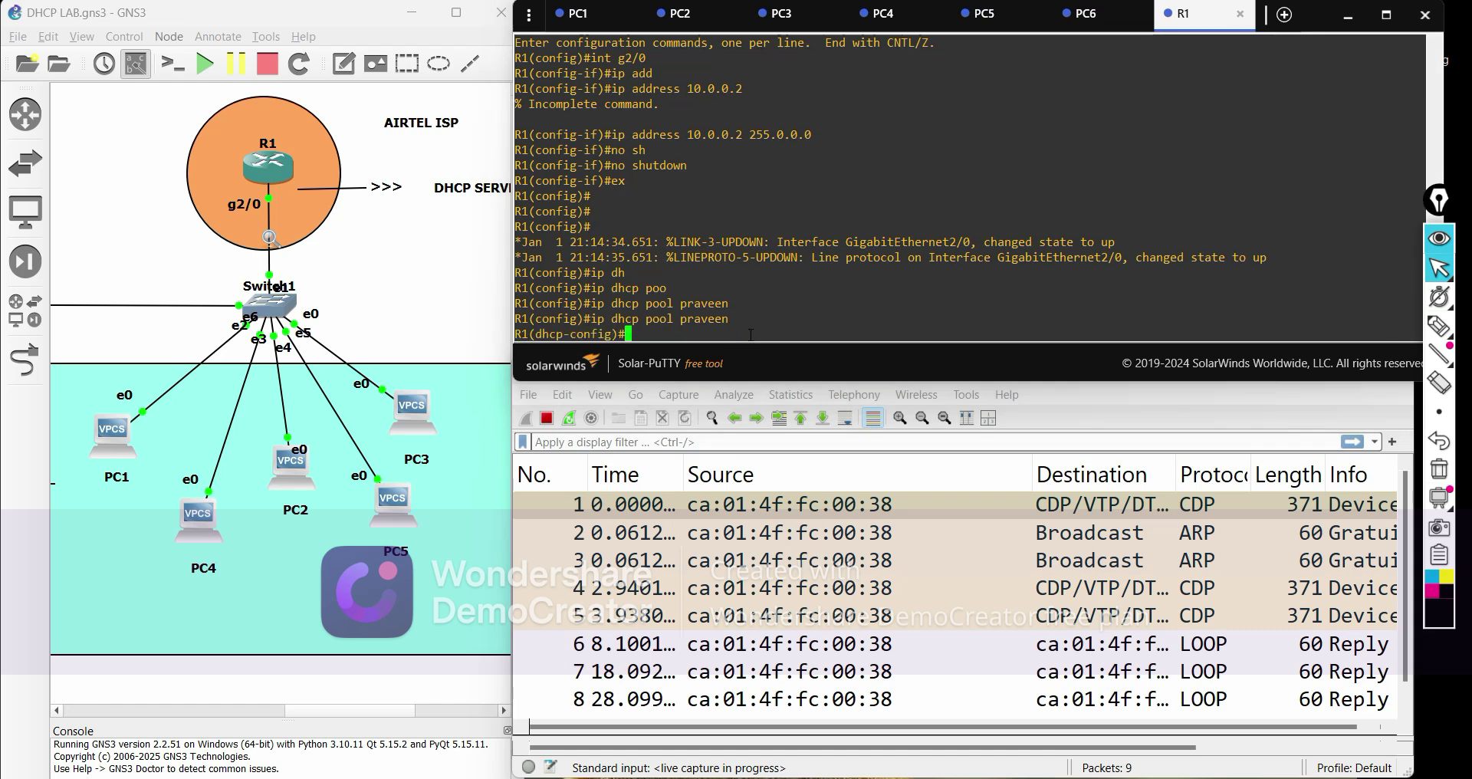
# Set the network of R1's DHCP pool to 10.0.0.100
pyautogui.write('net')
pyautogui.press('Tab')
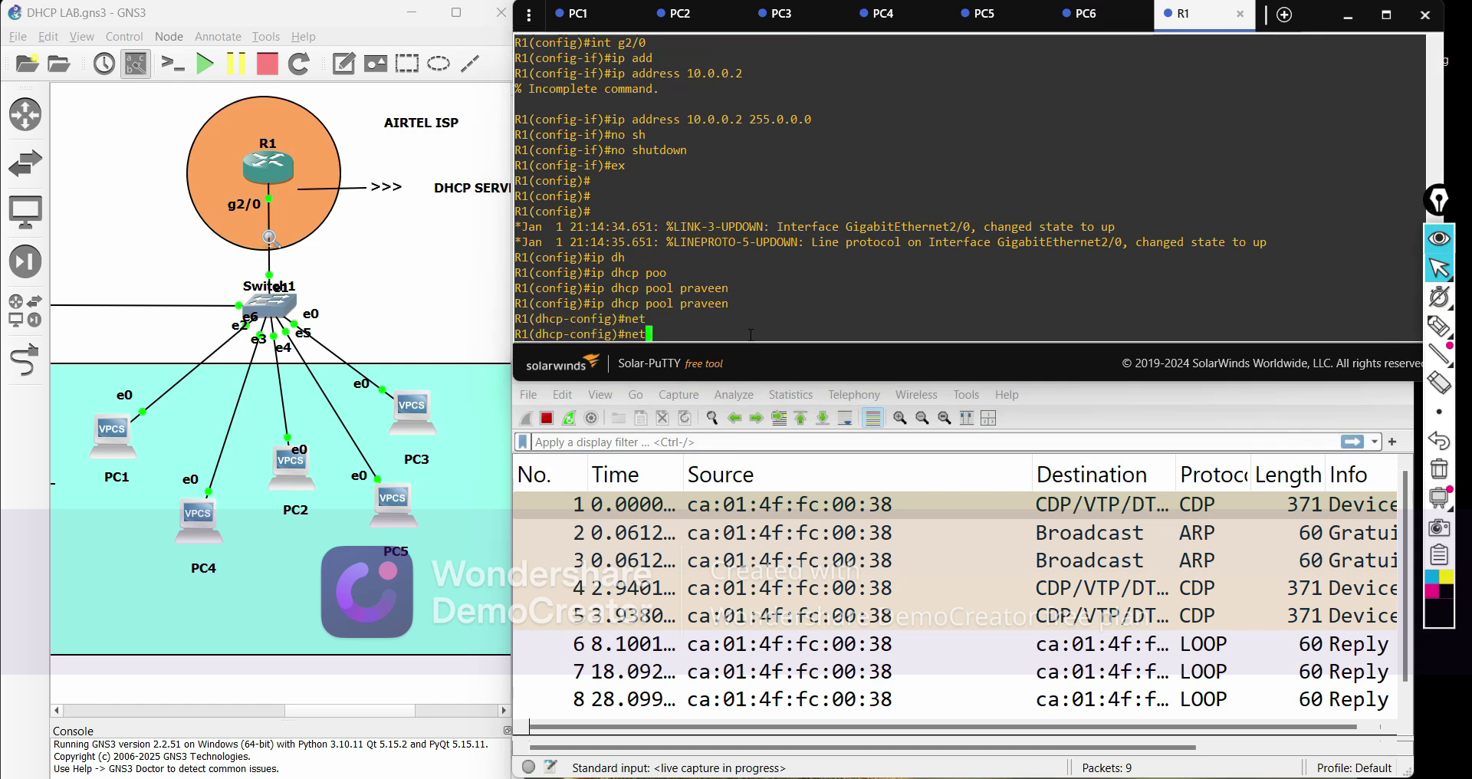
pyautogui.write('wo')
pyautogui.press('Tab')
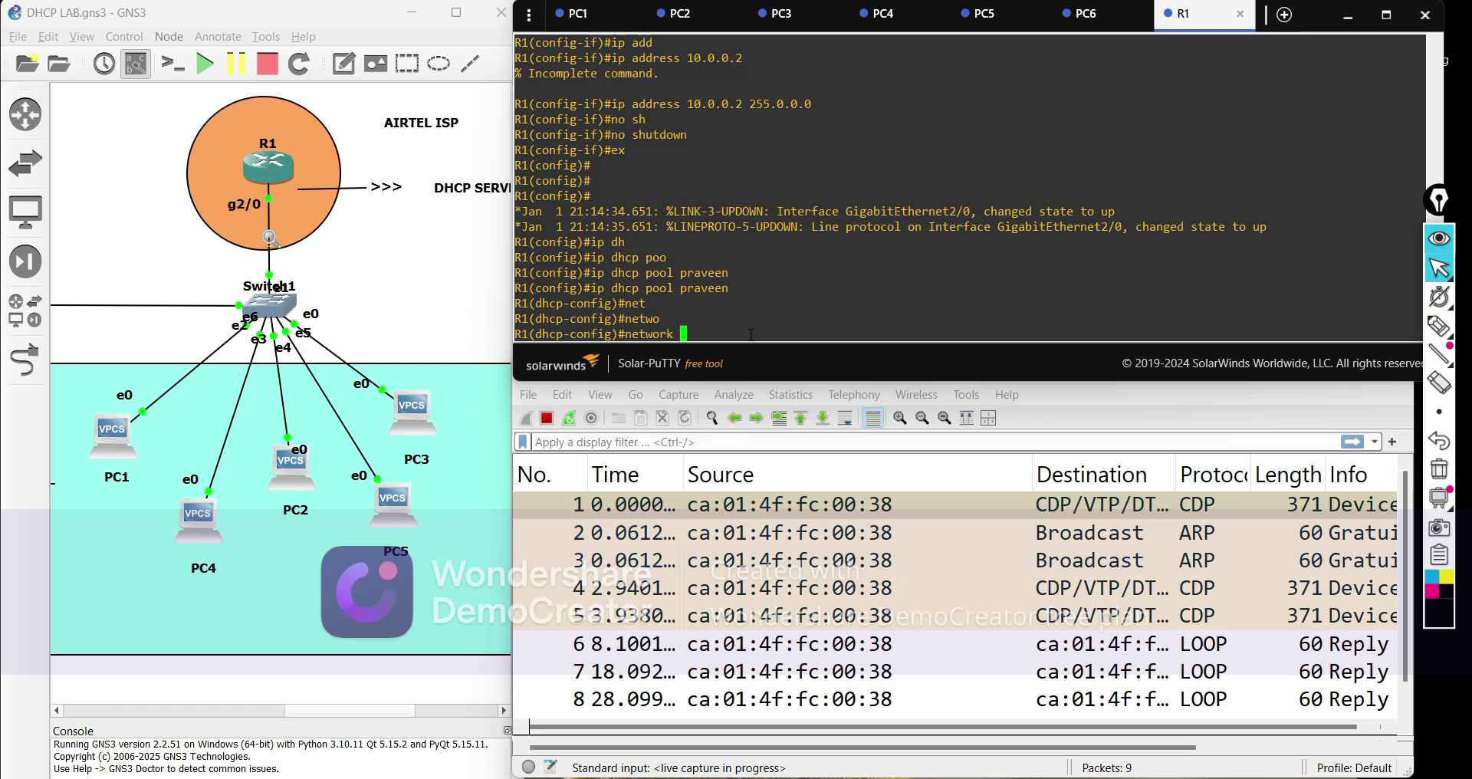
pyautogui.write('10.0.0.100')
pyautogui.press('Return')
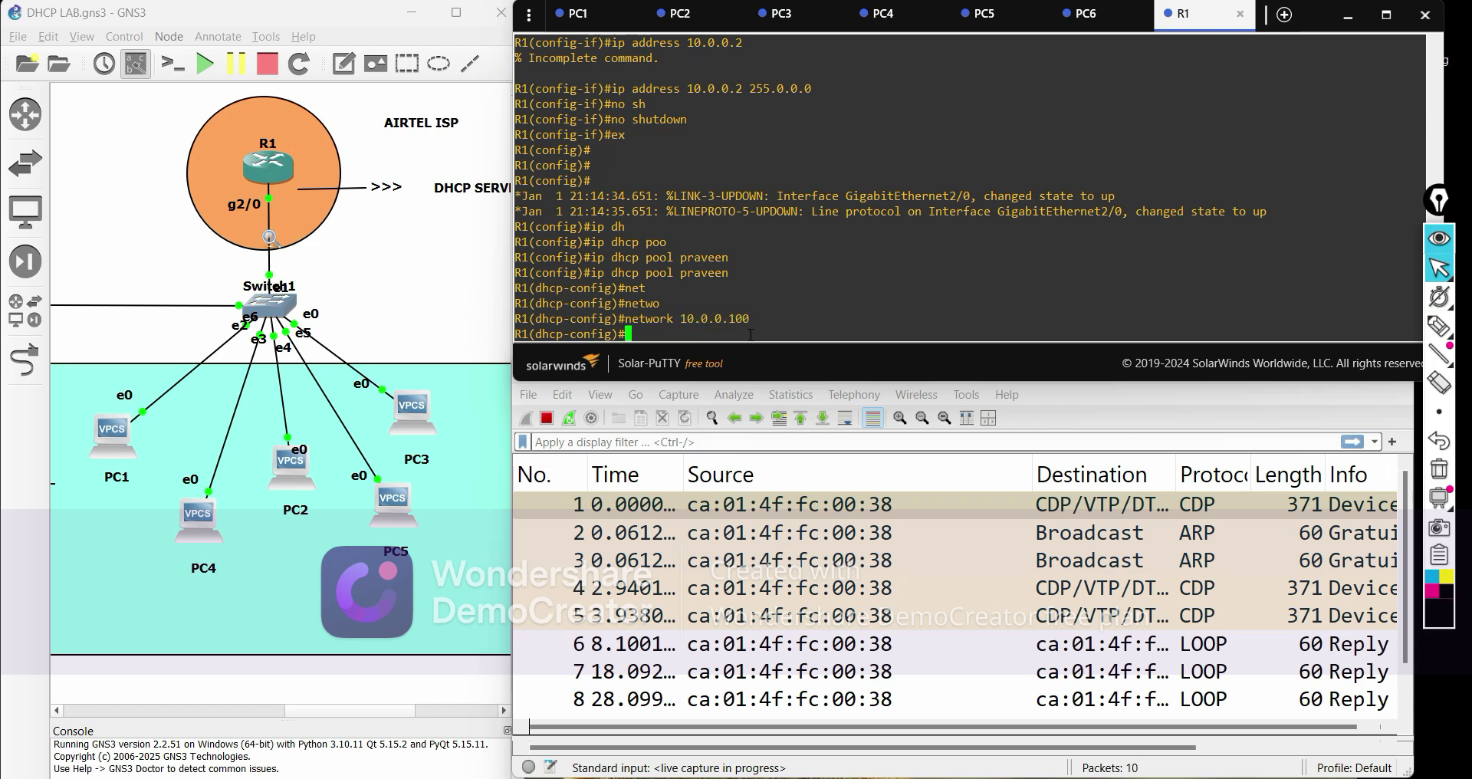
# Set the DHCP pool's default router to 10.0.0.2 and its DNS server to 8.8.8.8
pyautogui.write('def')
pyautogui.press('Tab')
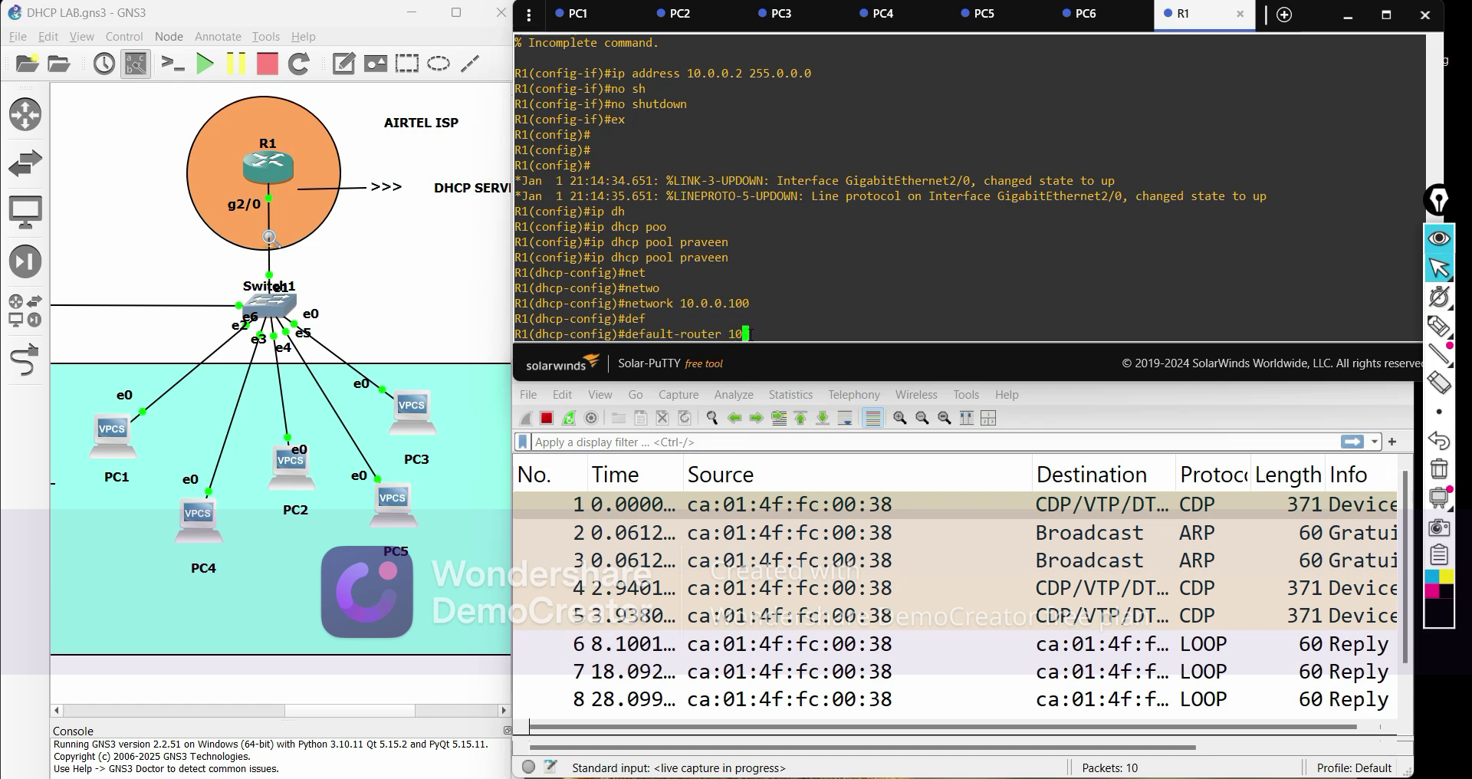
pyautogui.write('10.0.0.2')
pyautogui.press('Return')
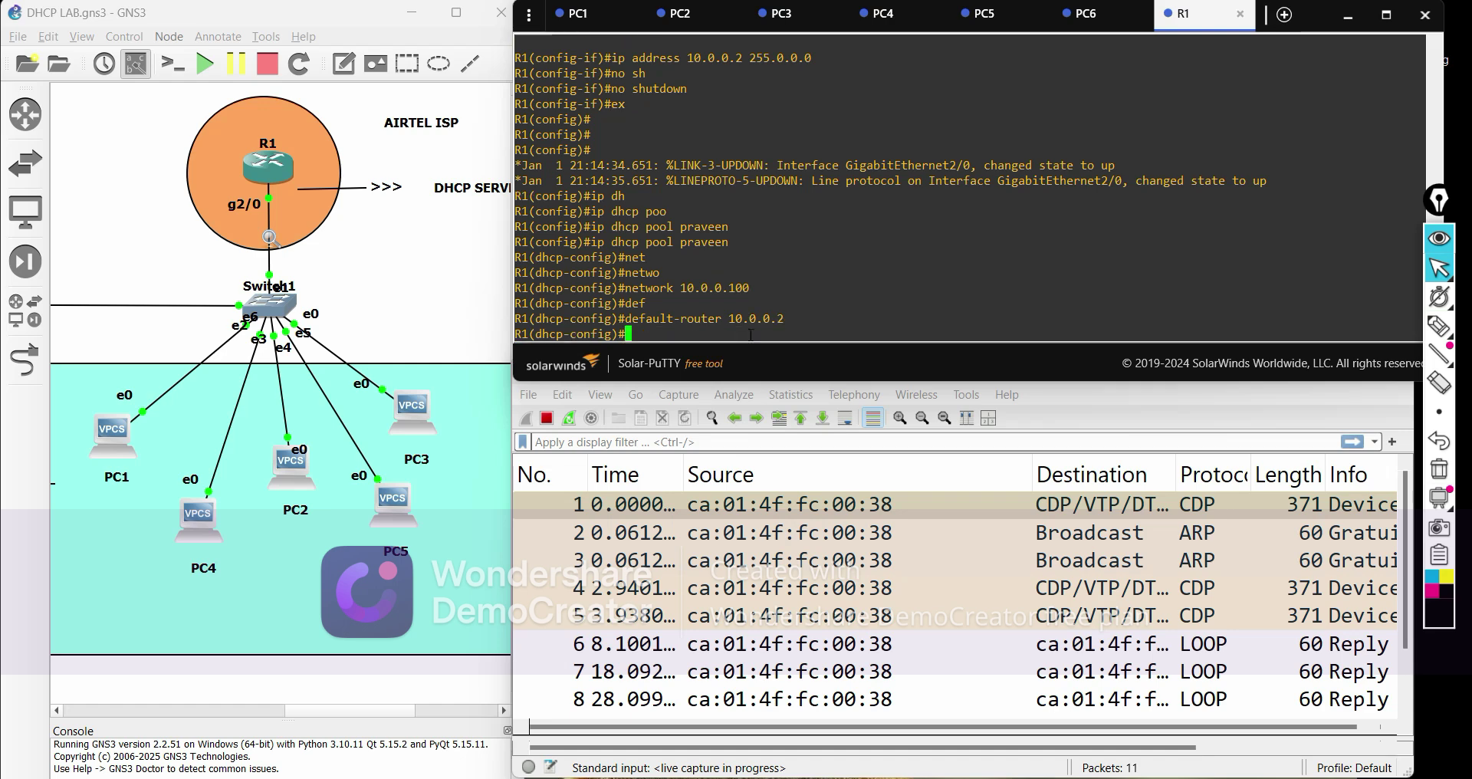
pyautogui.write('dns')
pyautogui.press('Tab')
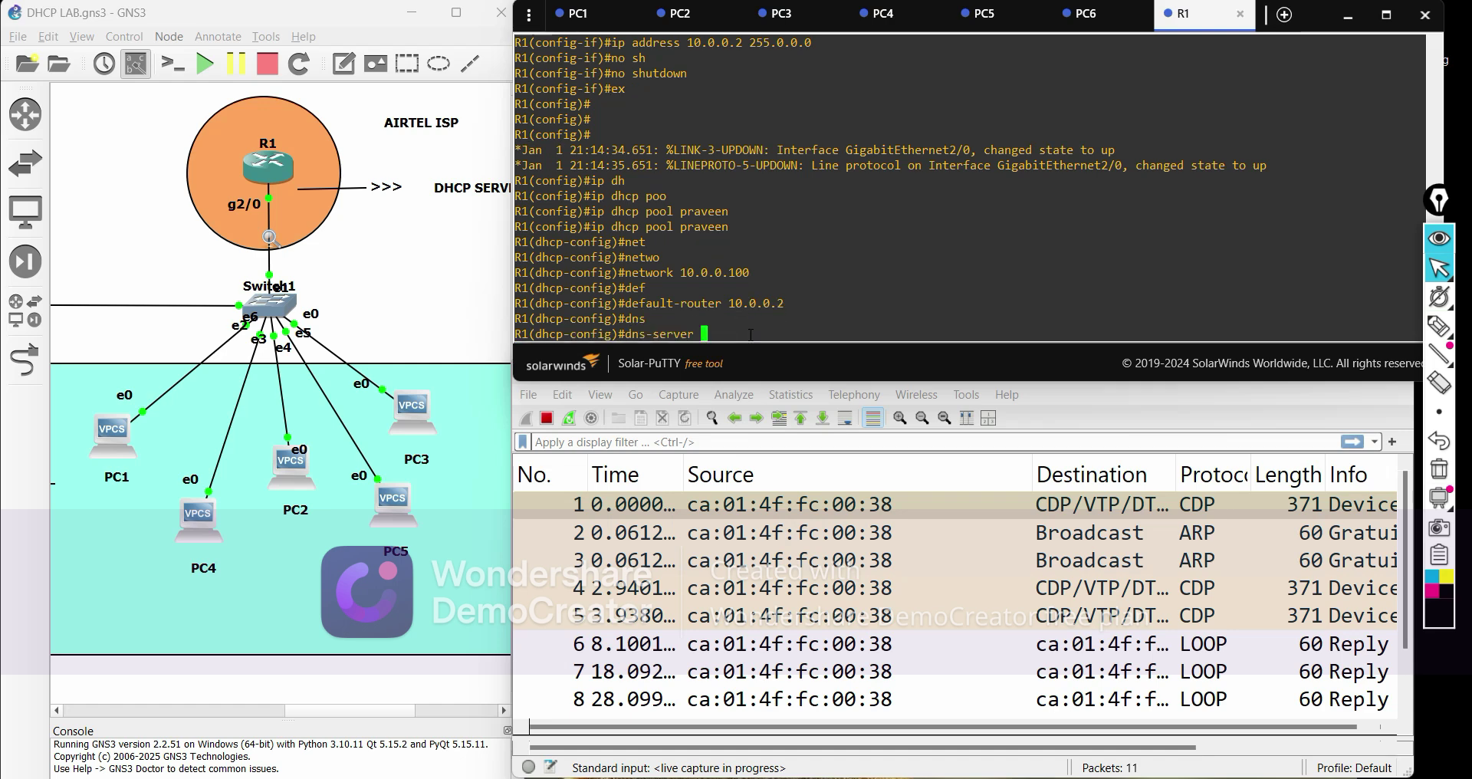
pyautogui.write('8.8.8.8')
pyautogui.press('Return')
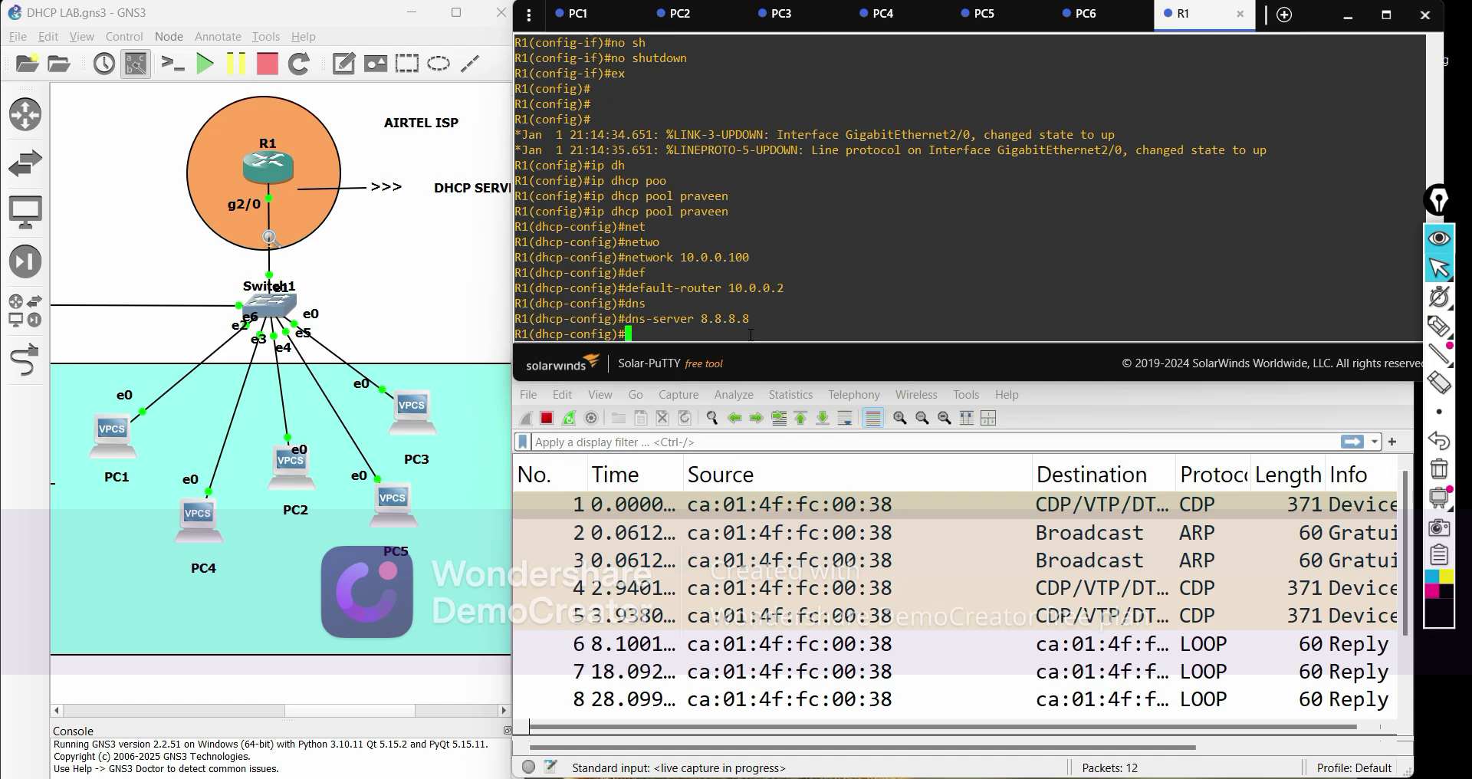
# Review R1's DNS server, default router, network and interface address commands by highlighting each in the console
pyautogui.moveTo(772, 321); pyautogui.dragTo(626, 334)
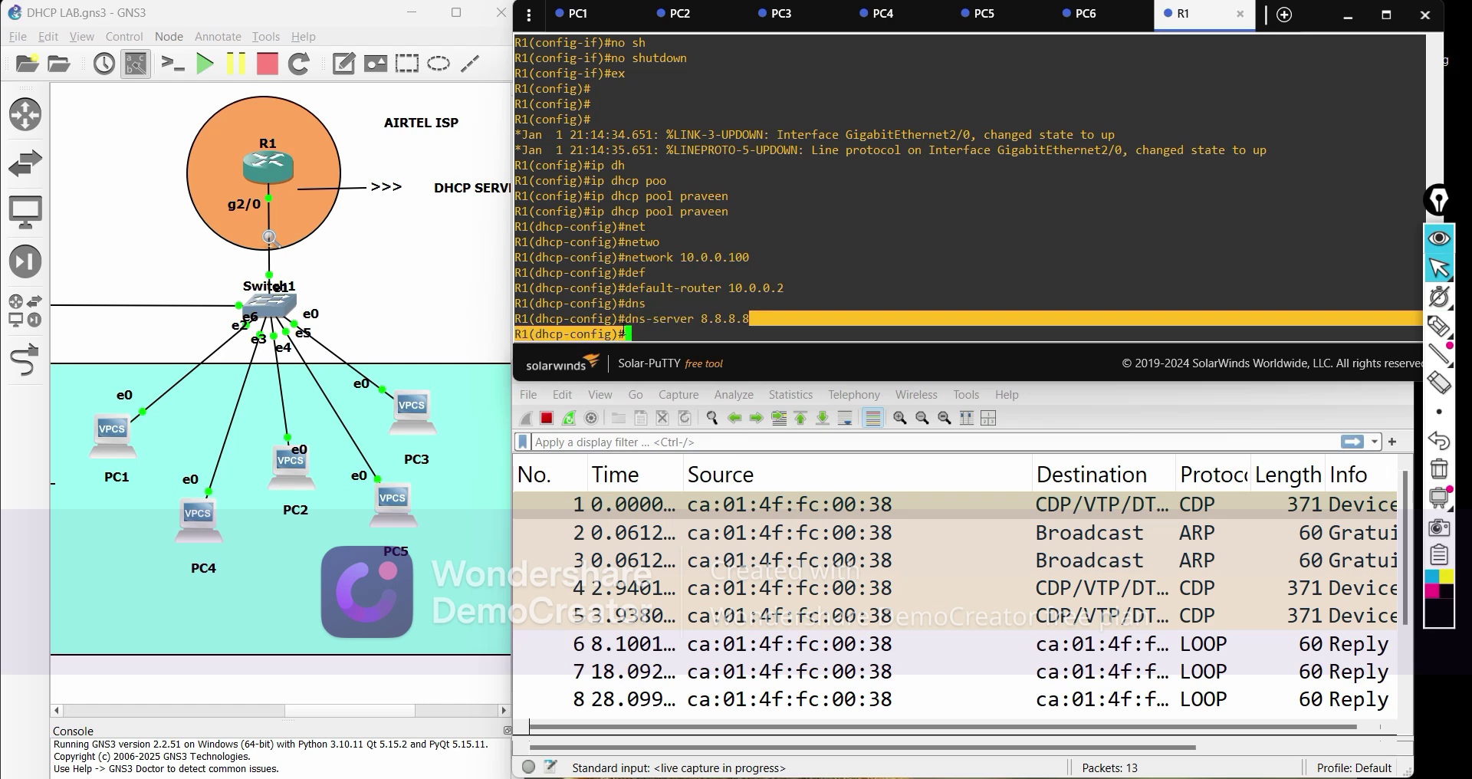
pyautogui.moveTo(773, 291); pyautogui.dragTo(625, 288)
pyautogui.moveTo(771, 260); pyautogui.dragTo(605, 258)
pyautogui.scroll(3, 732, 182)
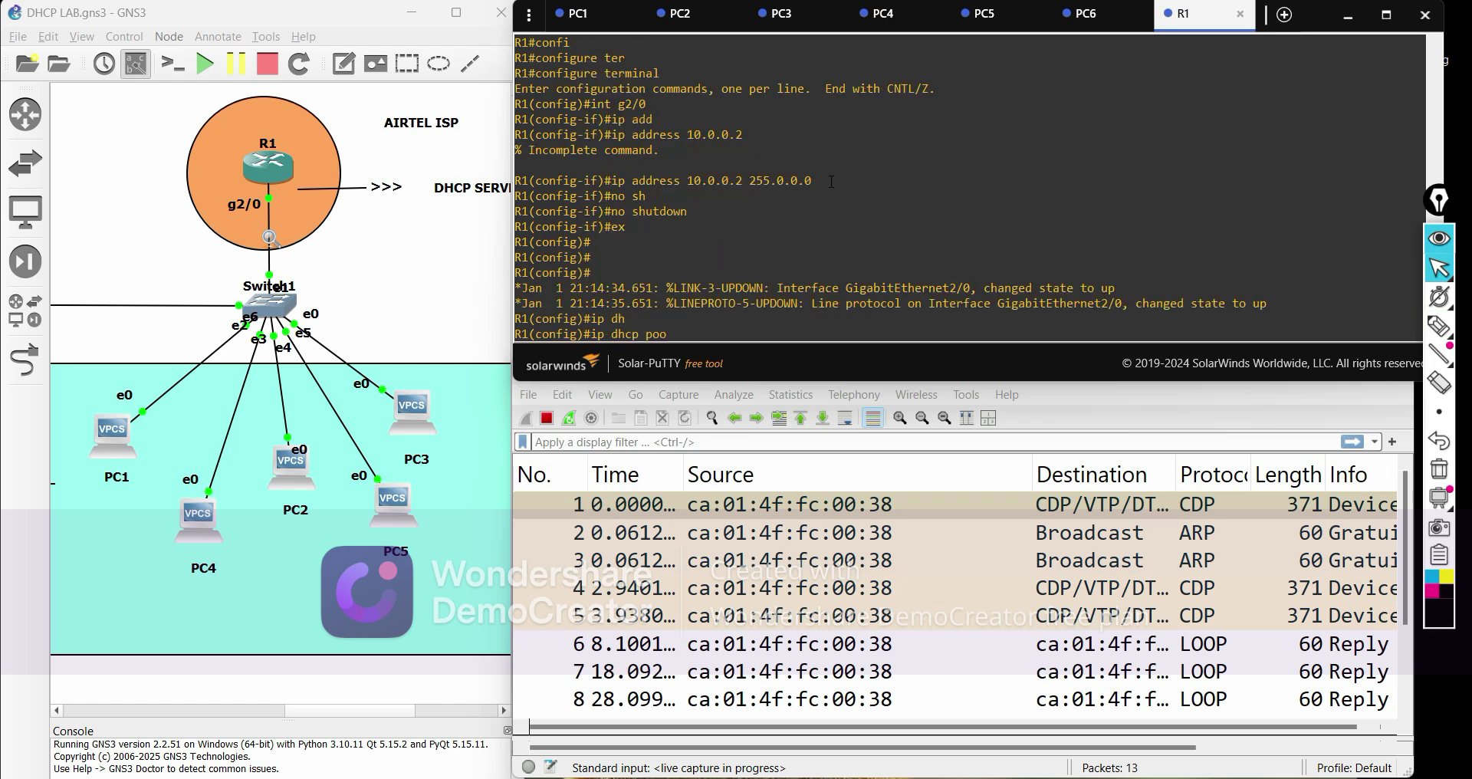
pyautogui.moveTo(831, 181); pyautogui.dragTo(604, 196)
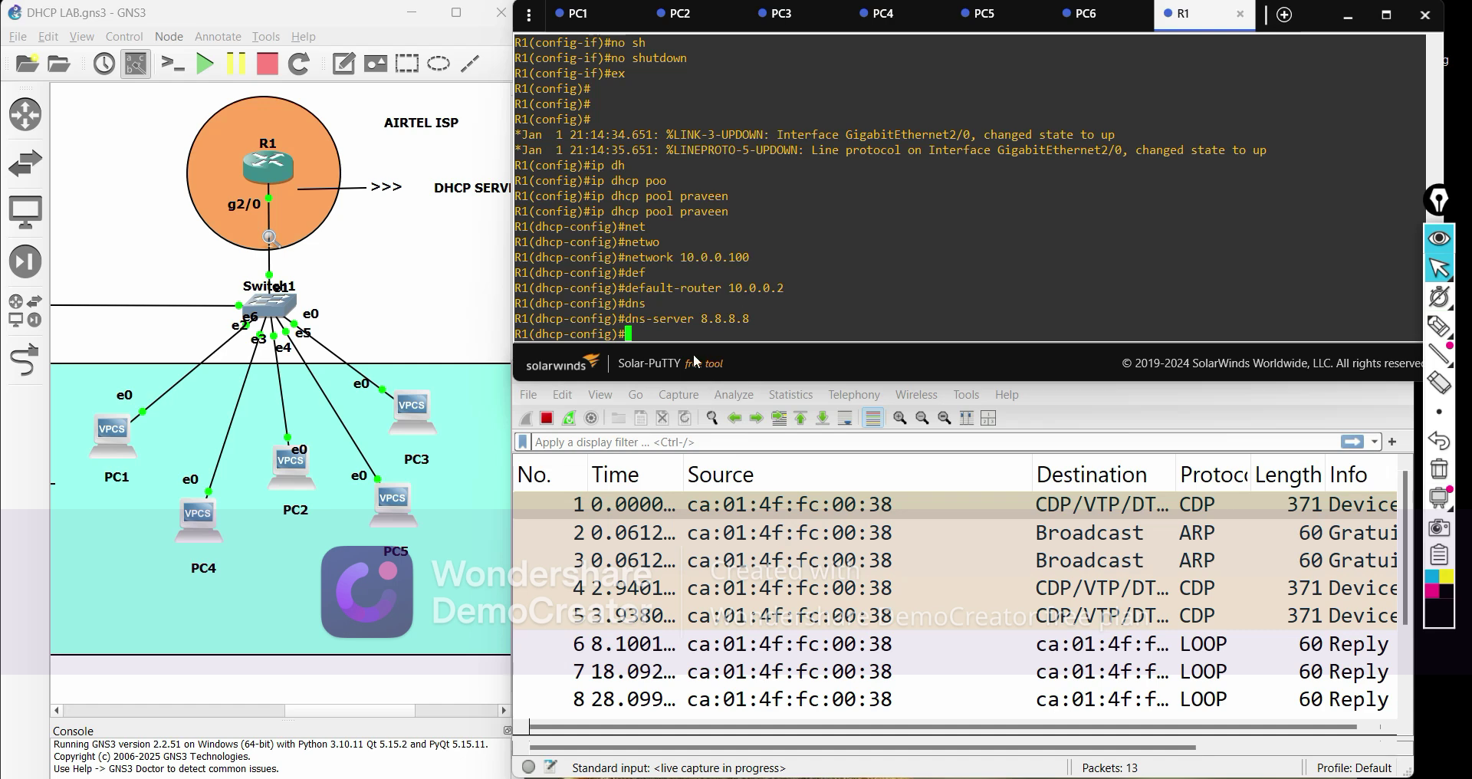
# Exit R1's DHCP pool configuration back to global configuration mode and enter several blank lines
pyautogui.write('x')
pyautogui.press('Return')
pyautogui.press('Return')
pyautogui.press('Return')
pyautogui.press('Return')
pyautogui.press('Return')
pyautogui.press('Return')
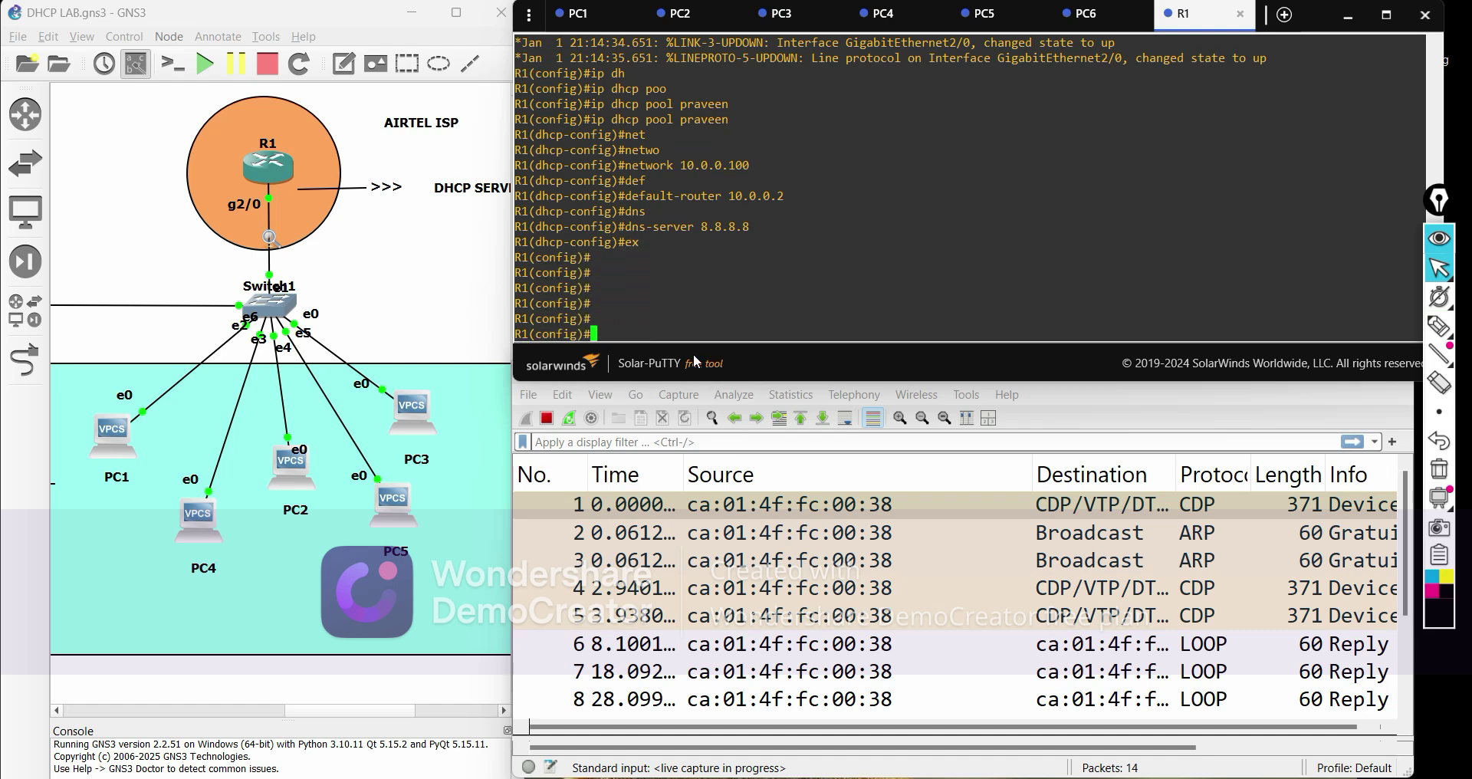
# Display PC1's IP settings with show ip and highlight the output
pyautogui.click(582, 14)
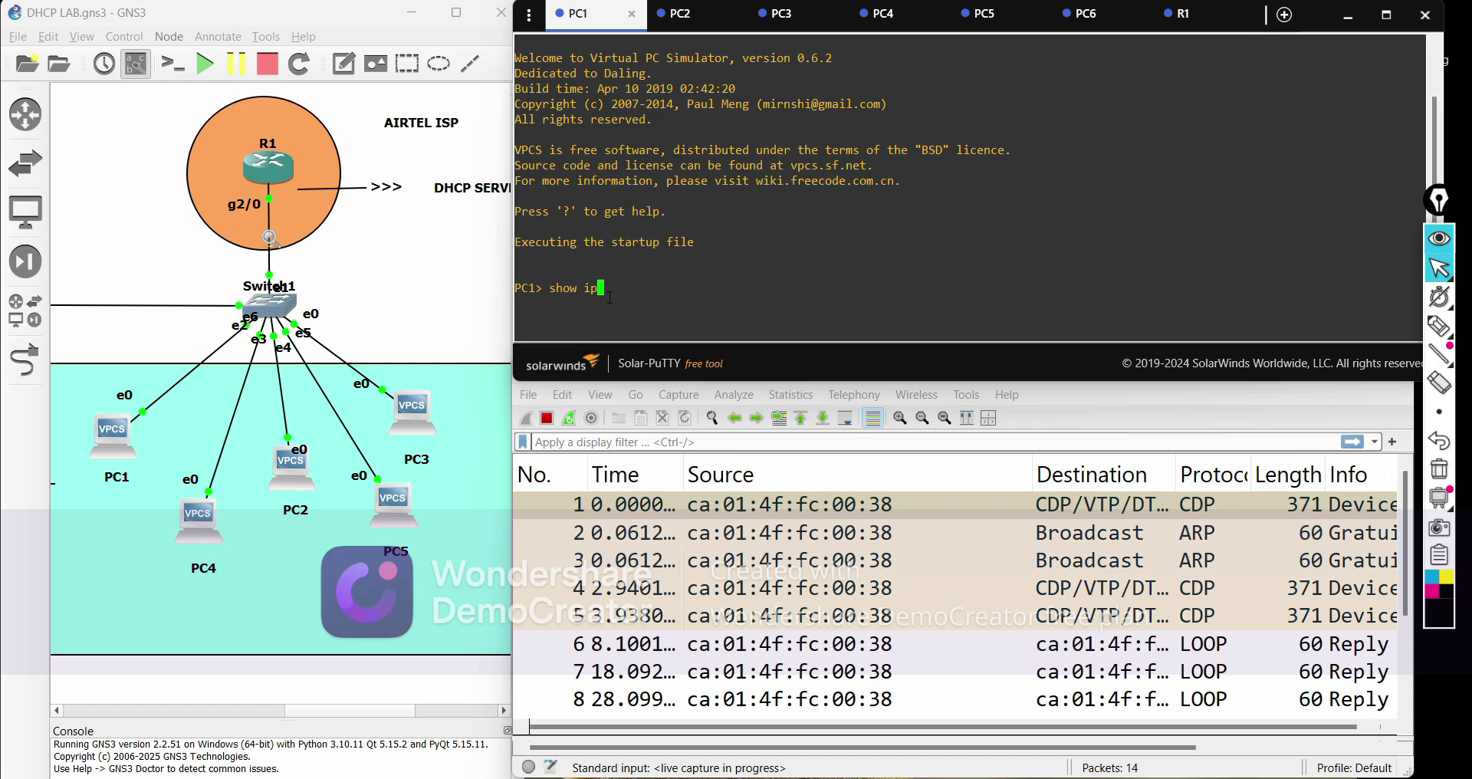
pyautogui.press('Return')
pyautogui.moveTo(691, 301); pyautogui.dragTo(516, 195)
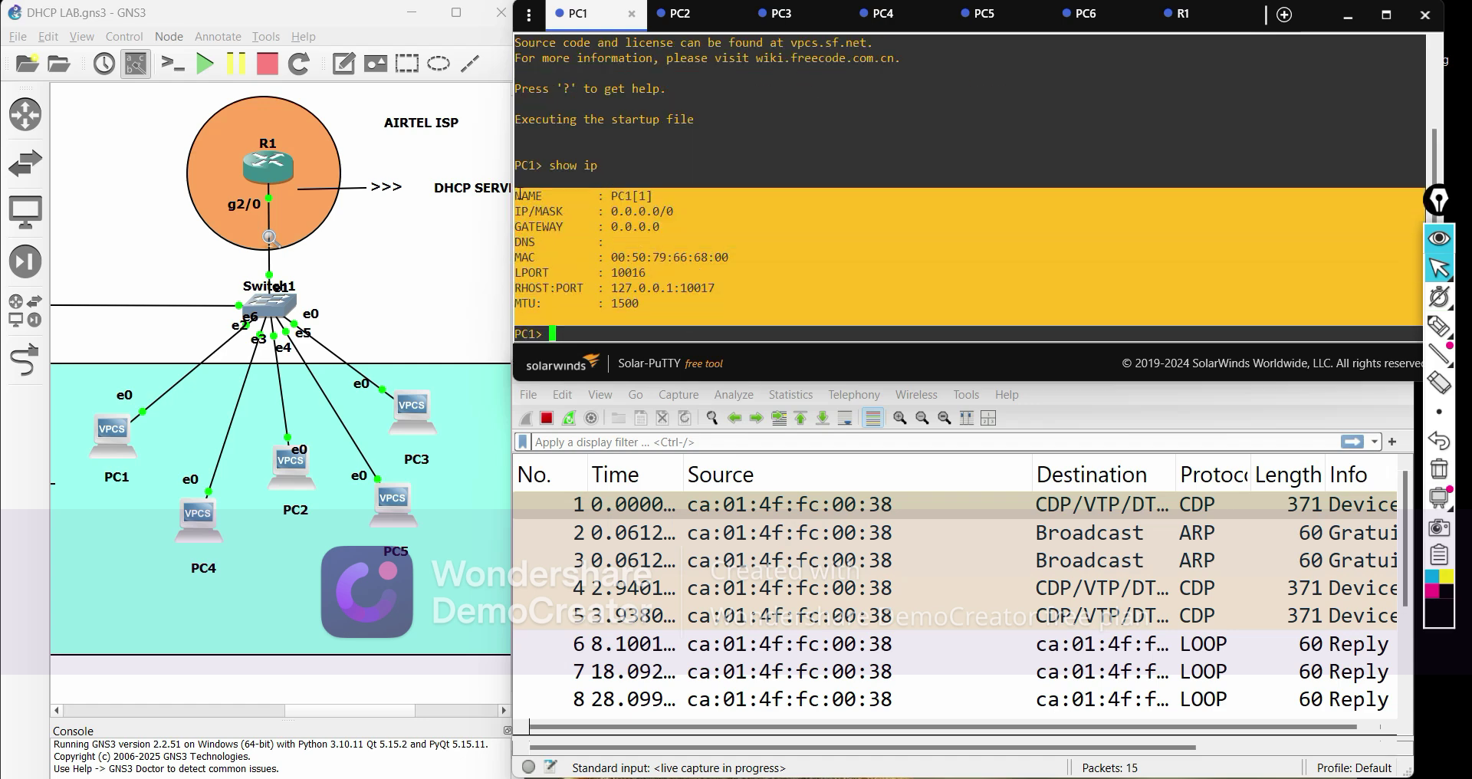
pyautogui.click(596, 336)
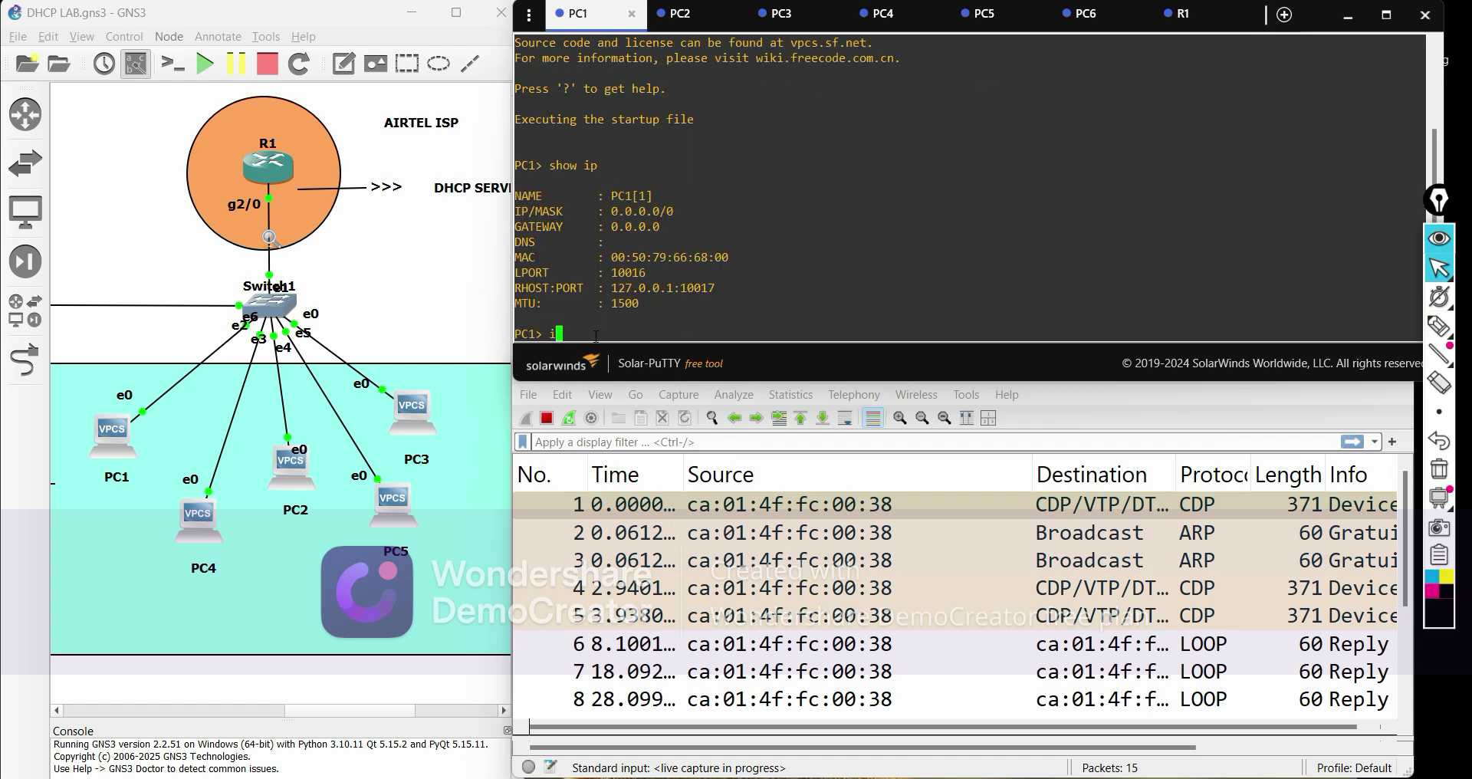
# Request an address for PC1 with ip dhcp, with the newest packets of the running capture in view
pyautogui.write('ip dhcp')
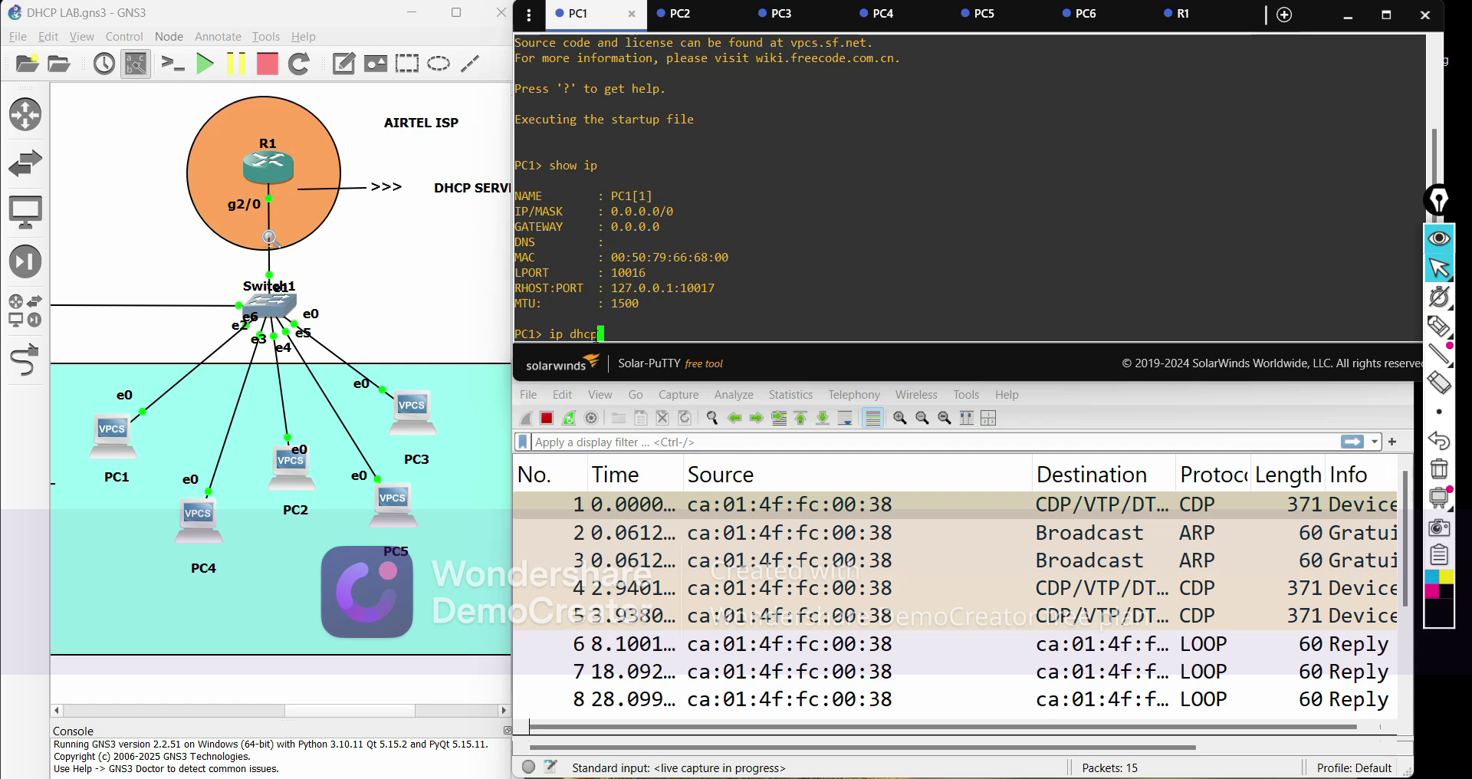
pyautogui.scroll(-3, 1357, 556)
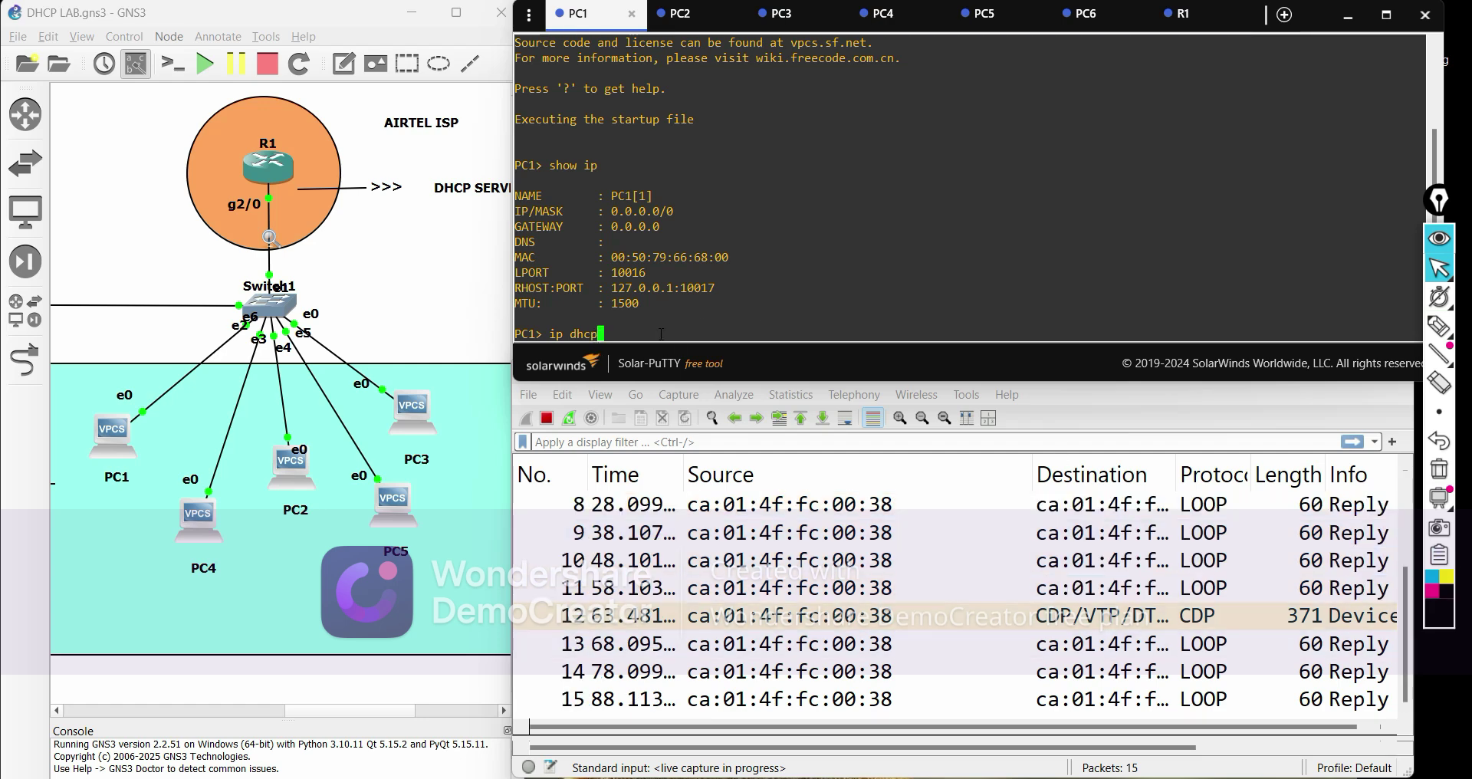
pyautogui.press('Return')
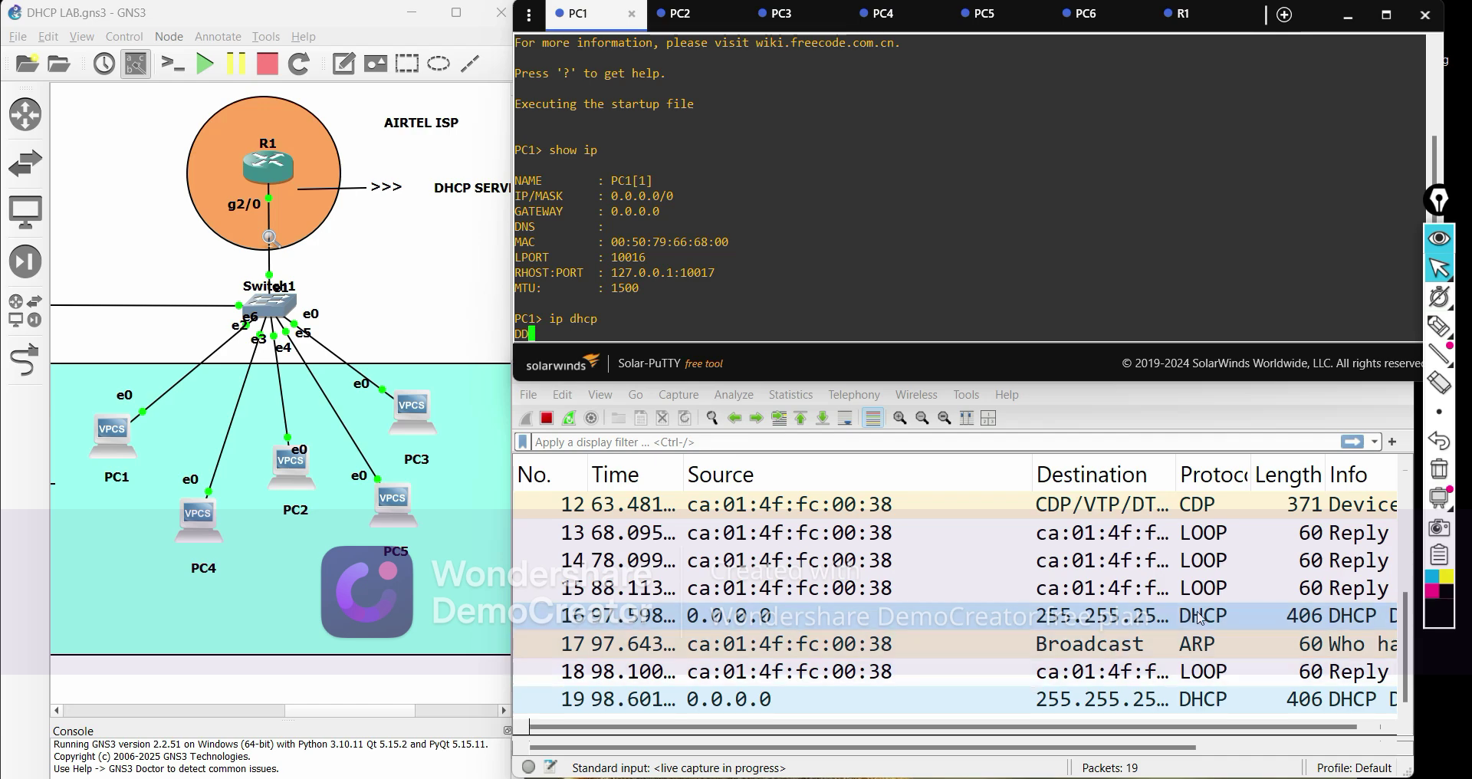
# Switch to Wireshark, maximize its window and stop the packet capture
pyautogui.click(1251, 414)
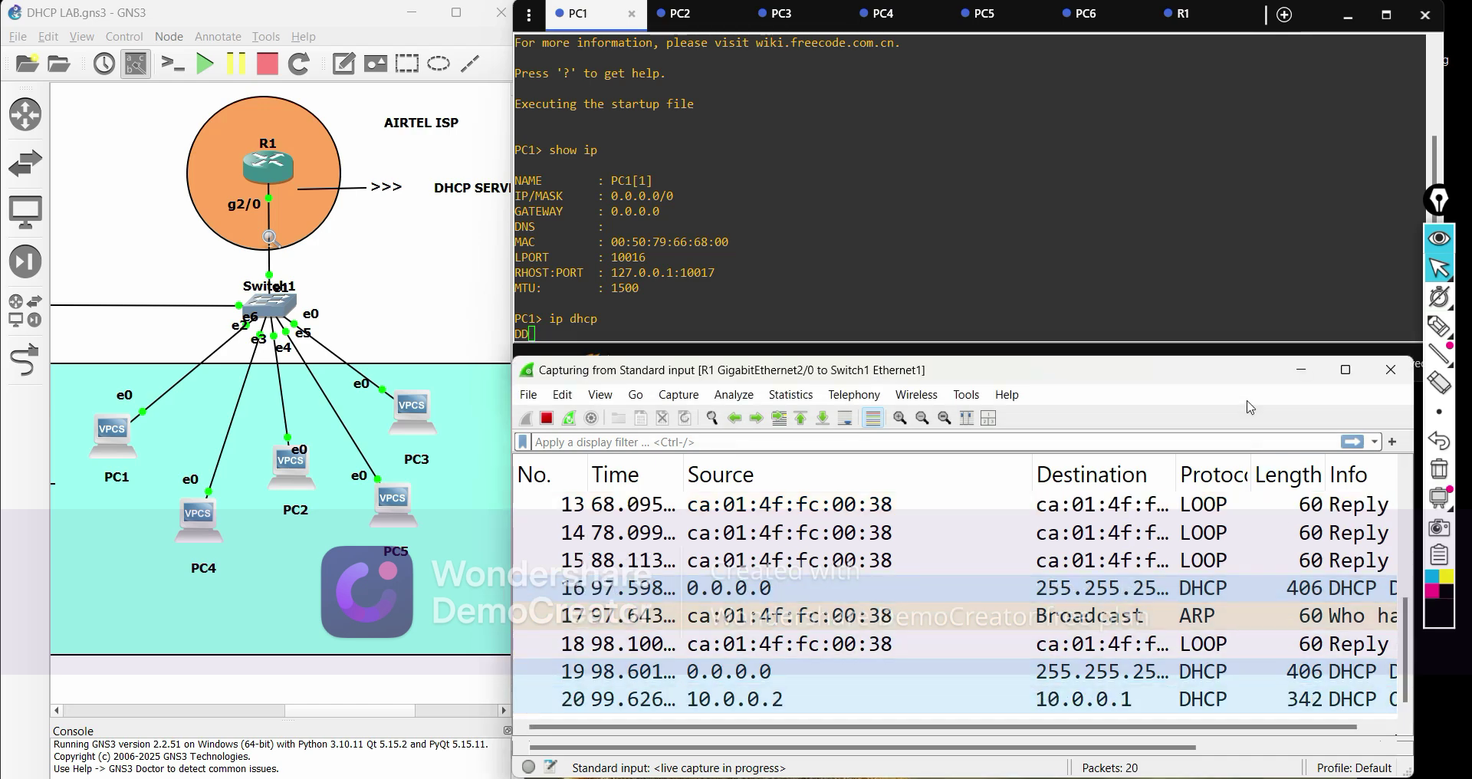
pyautogui.click(1355, 374)
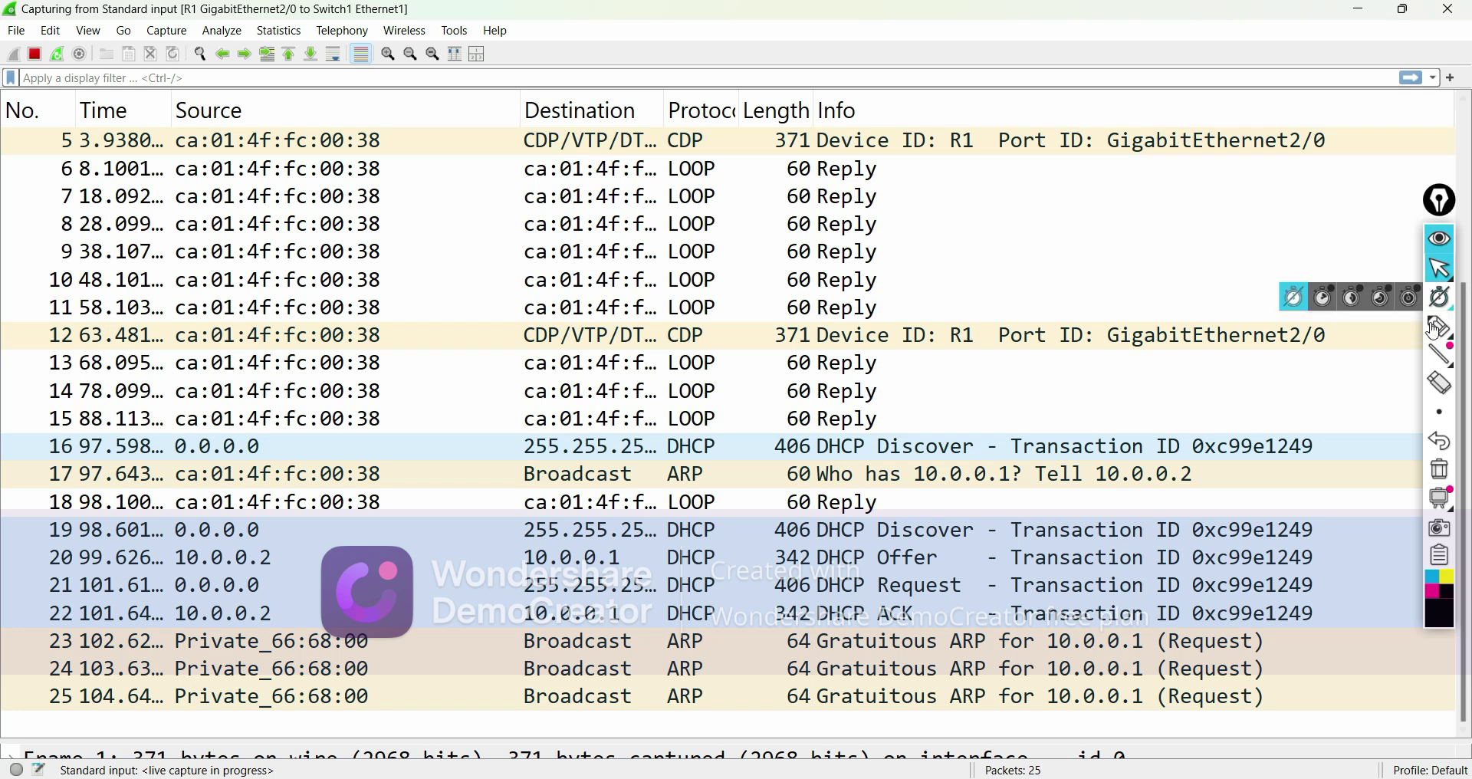
pyautogui.click(36, 54)
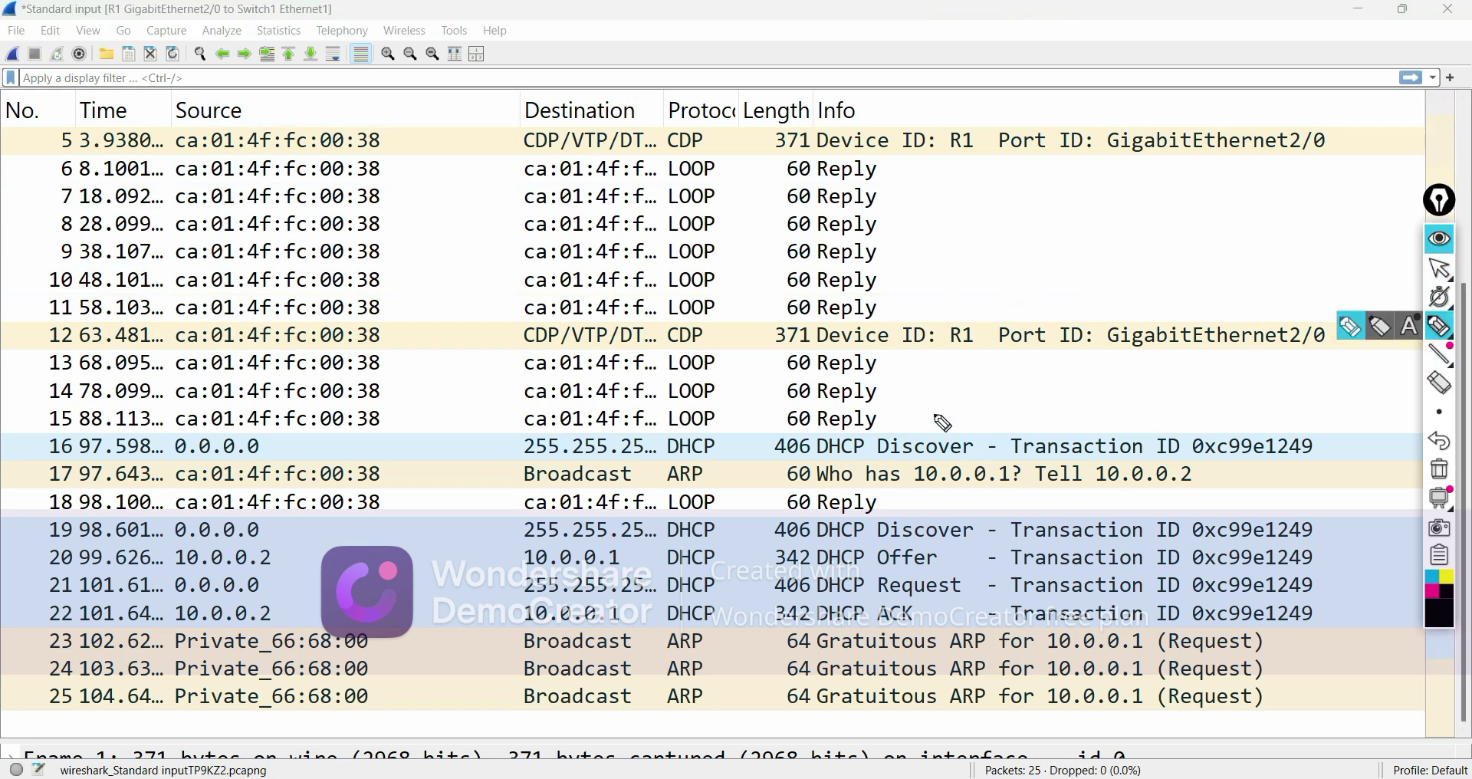
# Circle the first DHCP Discover packet (No. 16) and its source address with the annotation pen
pyautogui.moveTo(978, 418)
pyautogui.mouseDown()
pyautogui.moveTo(687, 415)
pyautogui.moveTo(976, 470)
pyautogui.moveTo(955, 418)
pyautogui.mouseUp()
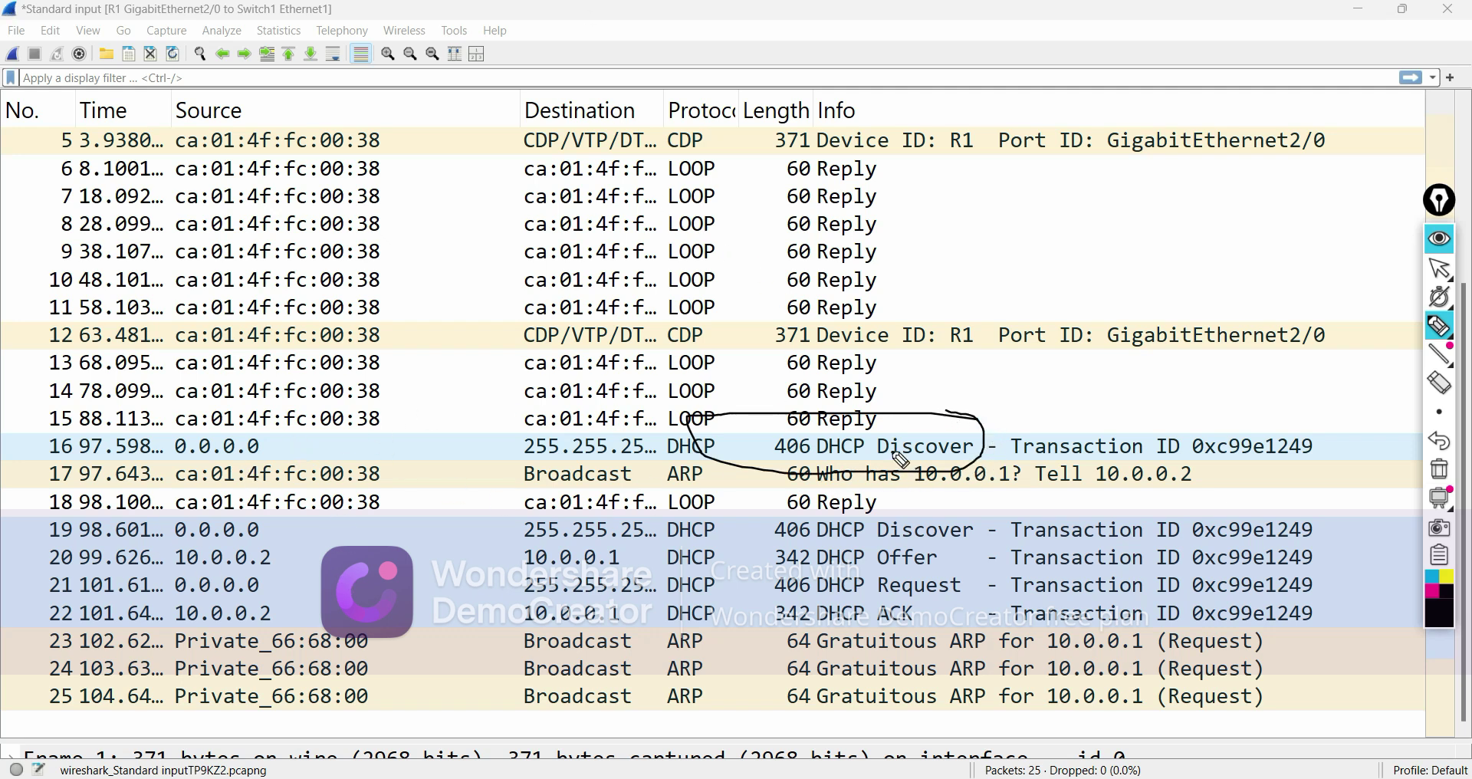
pyautogui.moveTo(985, 430); pyautogui.dragTo(1024, 393)
pyautogui.moveTo(273, 438)
pyautogui.mouseDown()
pyautogui.moveTo(170, 456)
pyautogui.moveTo(273, 469)
pyautogui.moveTo(264, 443)
pyautogui.mouseUp()
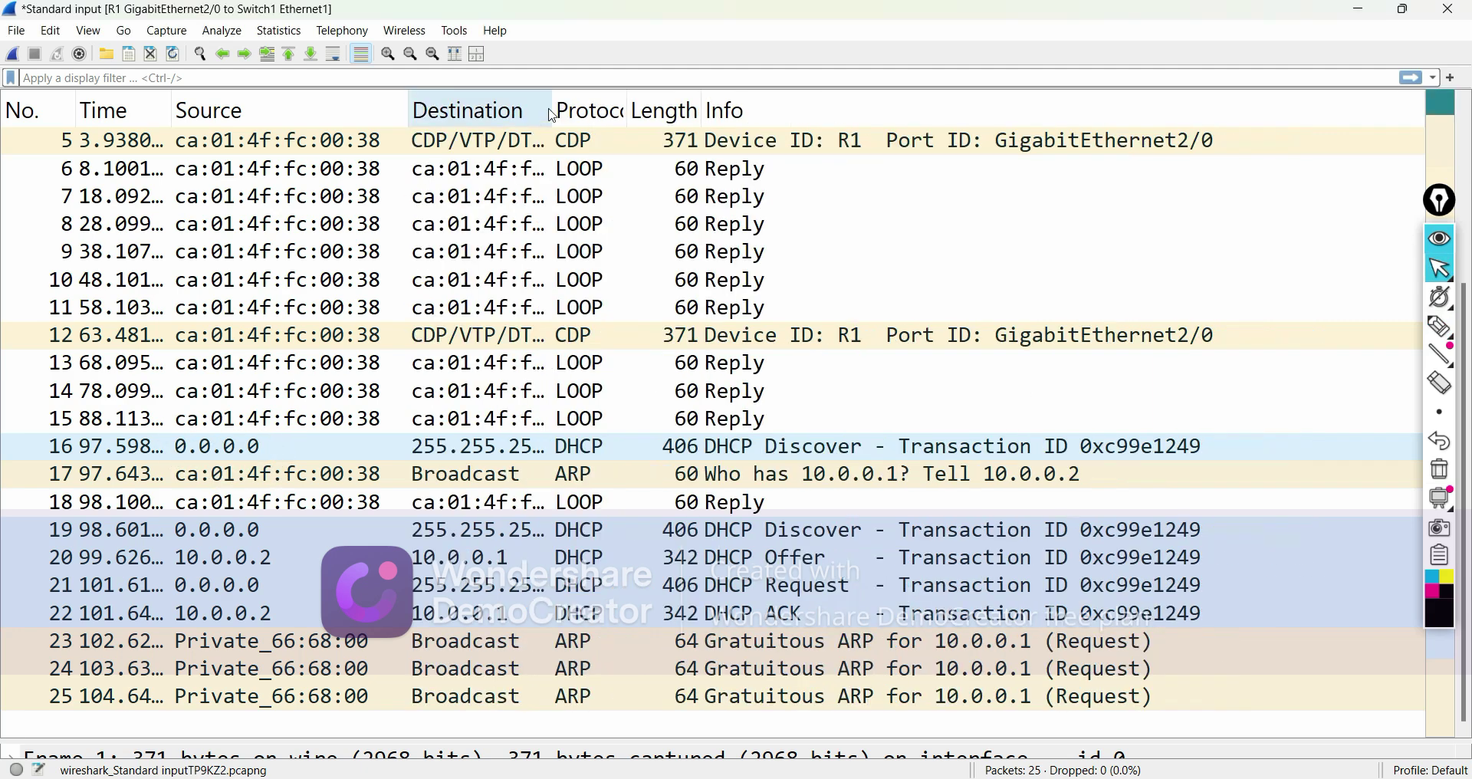
# Widen the Destination column, circle 255.255.255.255 and the DHCP Discover, Offer, Request and ACK entries with the pen, and clear the drawings
pyautogui.moveTo(552, 116); pyautogui.dragTo(732, 116)
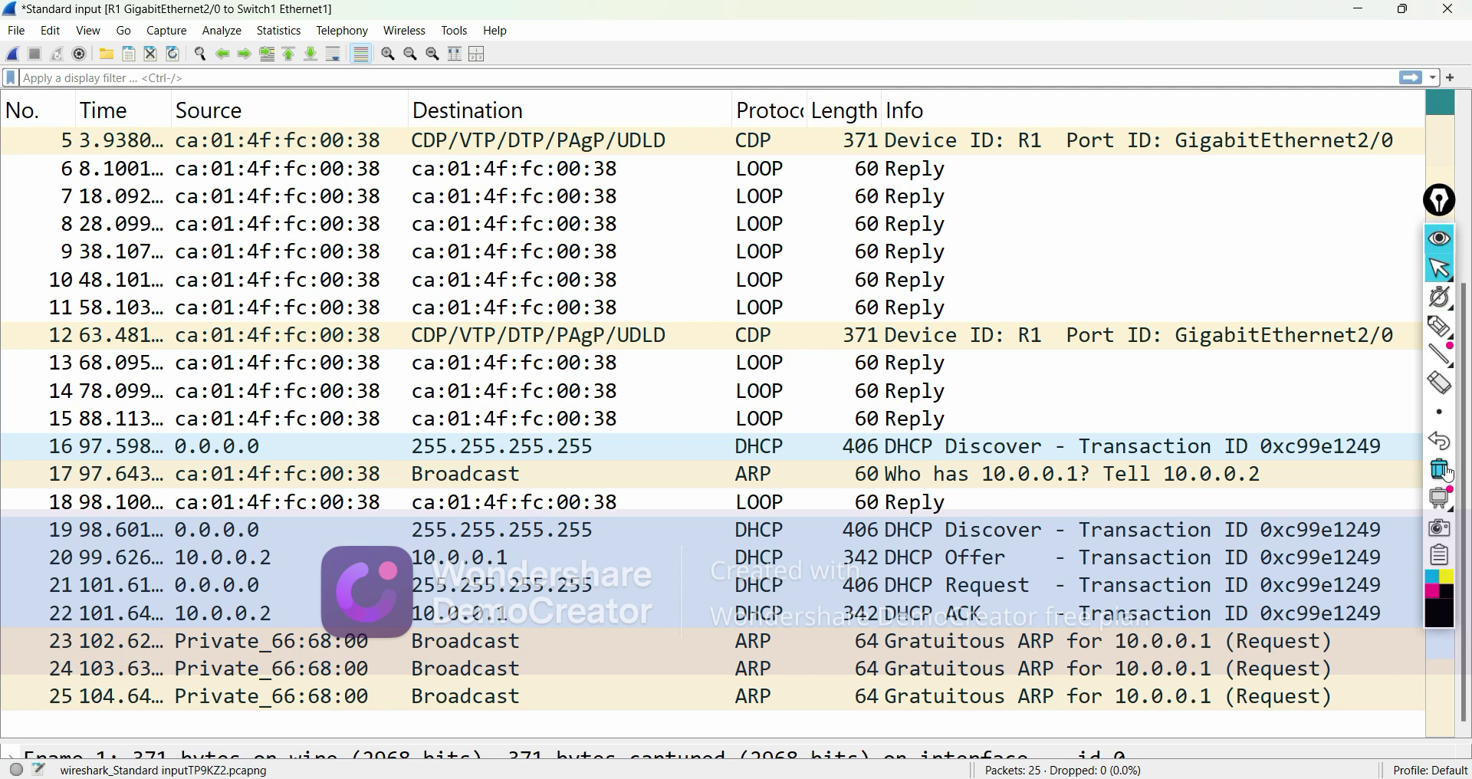
pyautogui.moveTo(1441, 353)
pyautogui.click(1440, 326)
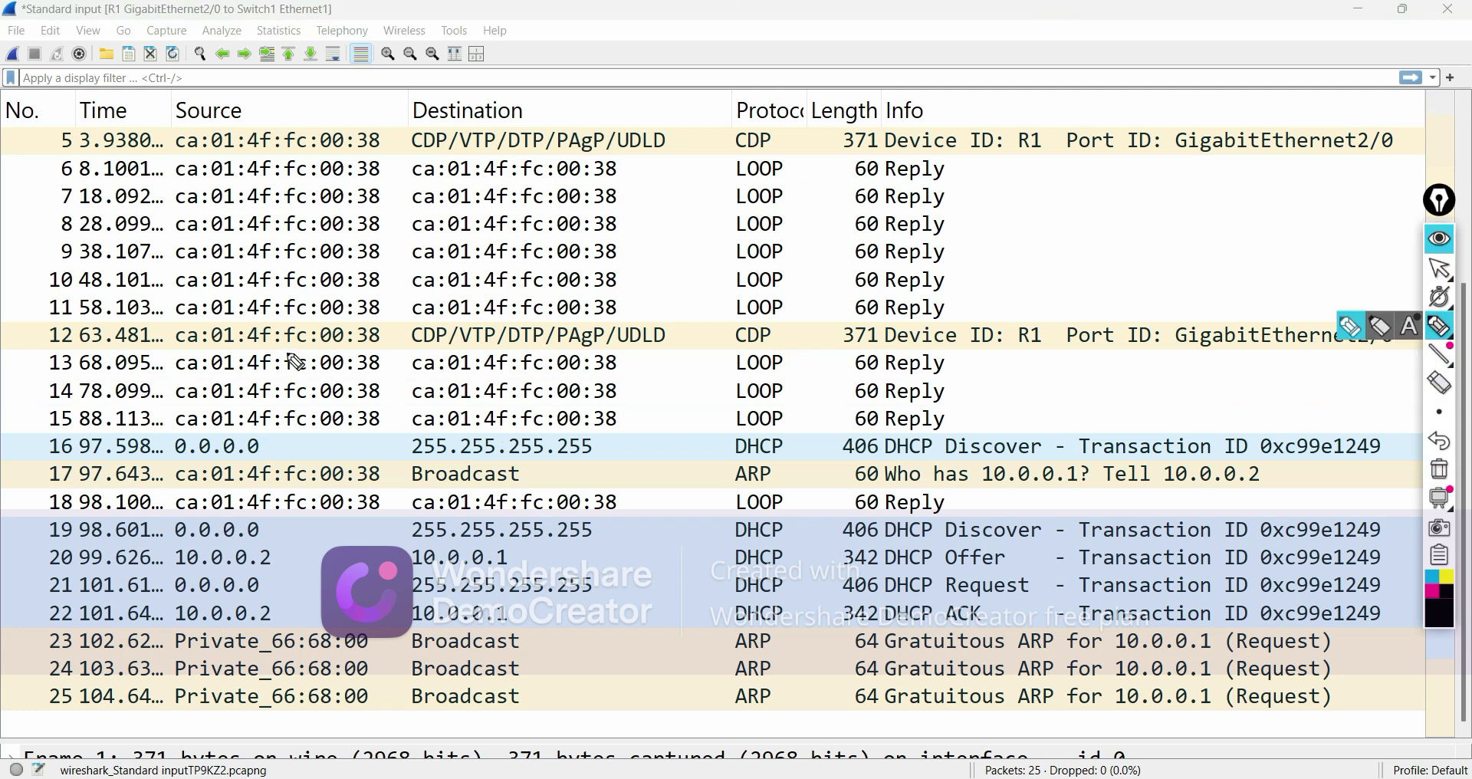
pyautogui.moveTo(622, 432)
pyautogui.mouseDown()
pyautogui.moveTo(414, 454)
pyautogui.moveTo(638, 435)
pyautogui.moveTo(575, 428)
pyautogui.mouseUp()
pyautogui.moveTo(1049, 508)
pyautogui.mouseDown()
pyautogui.moveTo(895, 515)
pyautogui.moveTo(935, 544)
pyautogui.moveTo(1009, 507)
pyautogui.mouseUp()
pyautogui.moveTo(1041, 561)
pyautogui.mouseDown()
pyautogui.moveTo(997, 571)
pyautogui.moveTo(1027, 541)
pyautogui.mouseUp()
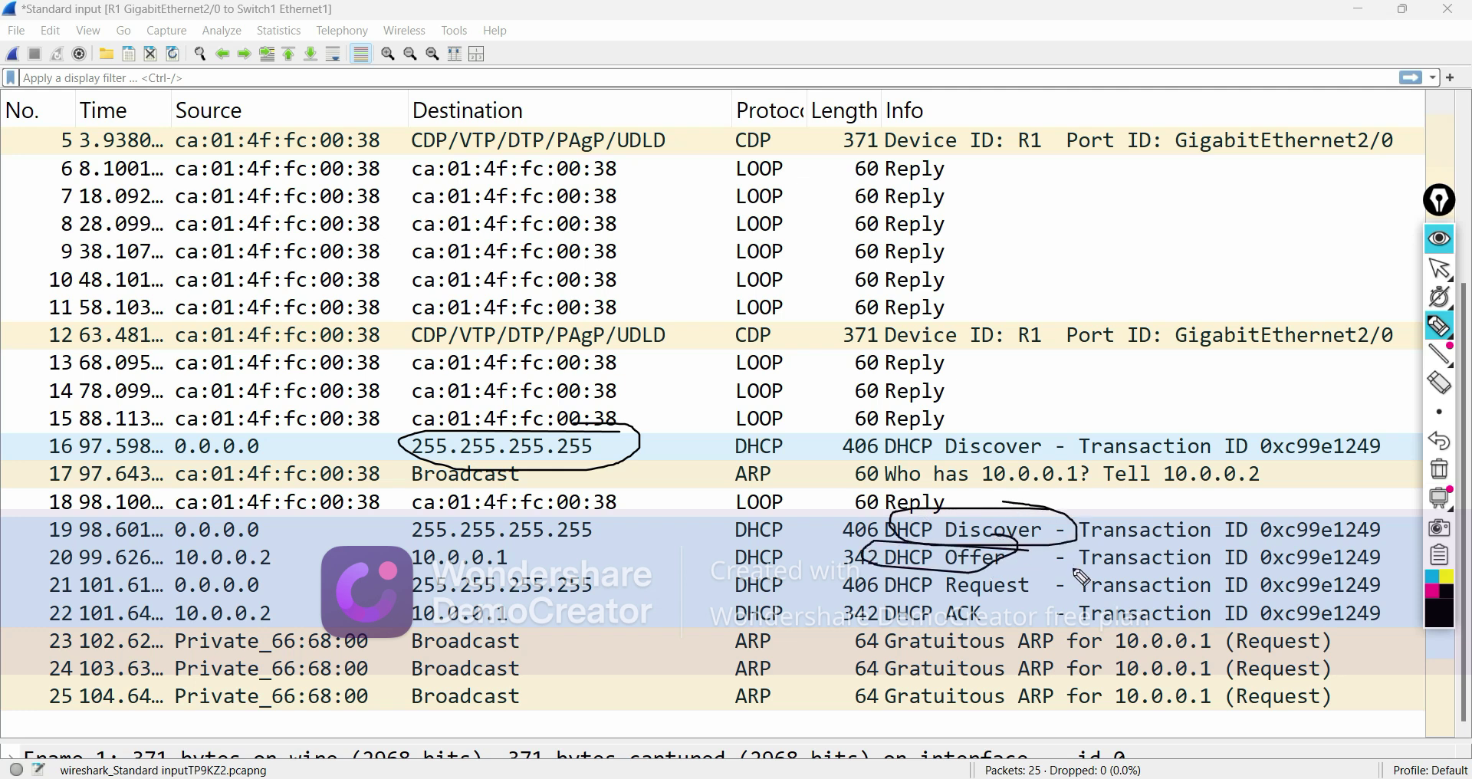
pyautogui.moveTo(956, 585)
pyautogui.mouseDown()
pyautogui.moveTo(1089, 586)
pyautogui.moveTo(1008, 614)
pyautogui.moveTo(1034, 608)
pyautogui.moveTo(911, 597)
pyautogui.mouseUp()
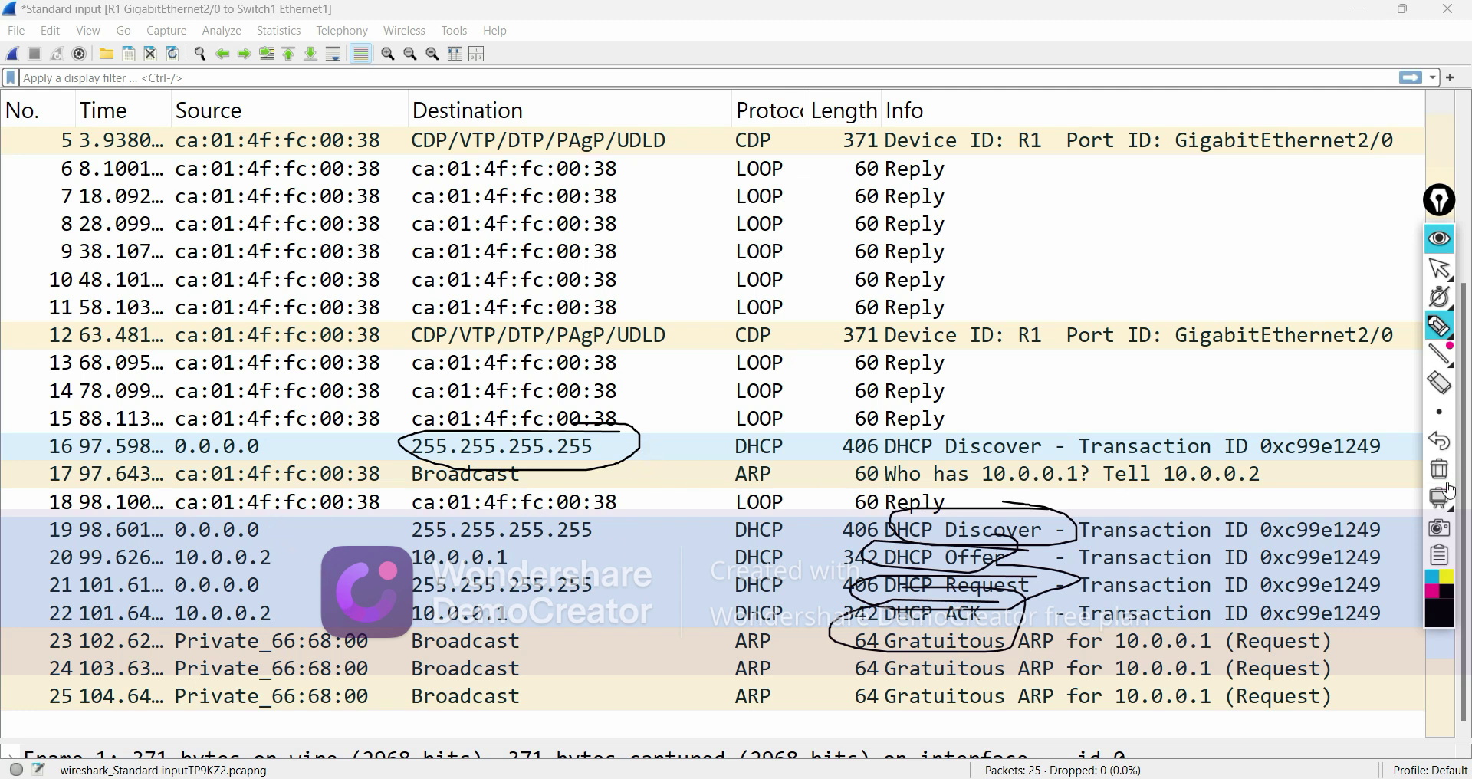
pyautogui.click(1439, 468)
# Mark the second DHCP Discover packet and circle its source 0.0.0.0 and destination 255.255.255.255, and clear the drawings
pyautogui.moveTo(1033, 531); pyautogui.dragTo(1117, 448)
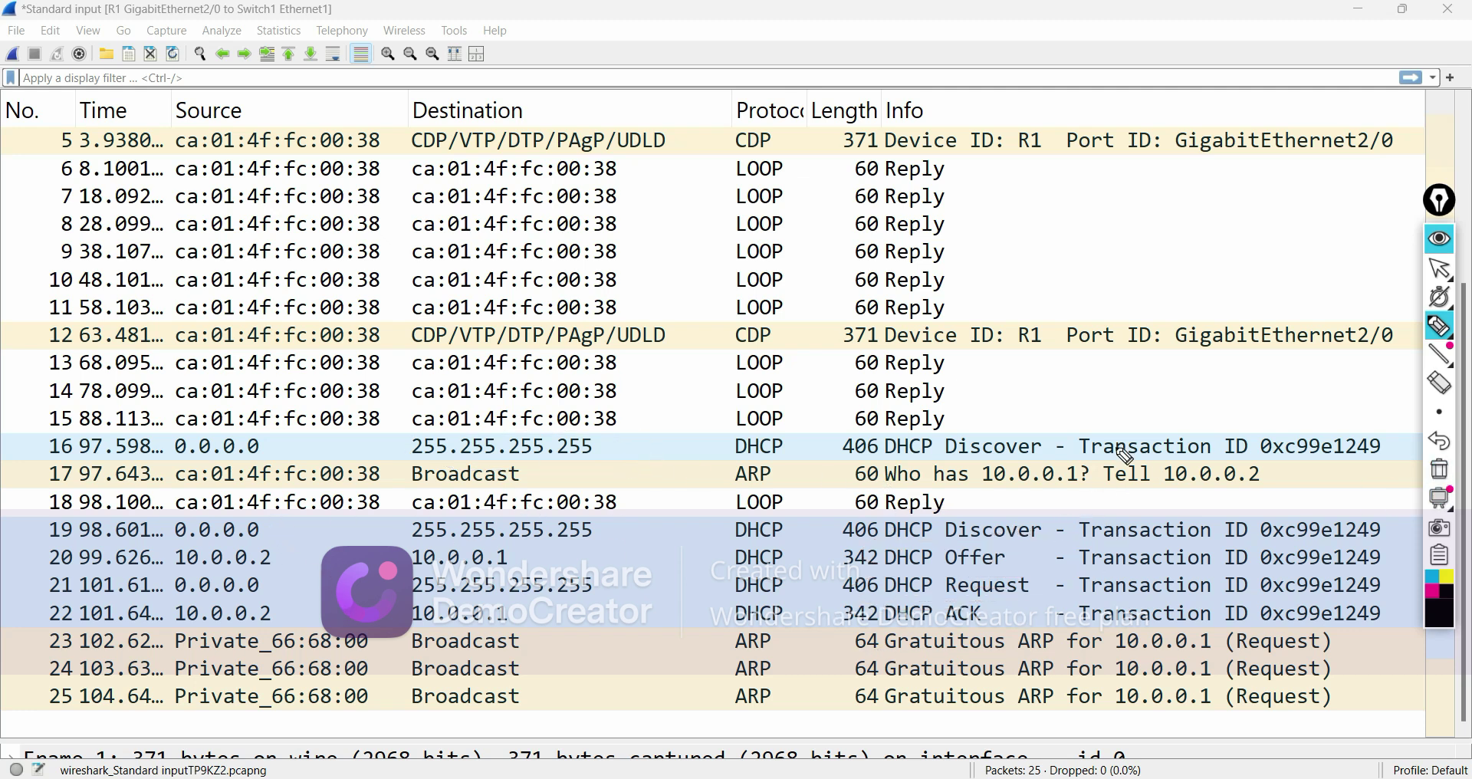
pyautogui.moveTo(265, 526)
pyautogui.mouseDown()
pyautogui.moveTo(146, 544)
pyautogui.moveTo(259, 526)
pyautogui.mouseUp()
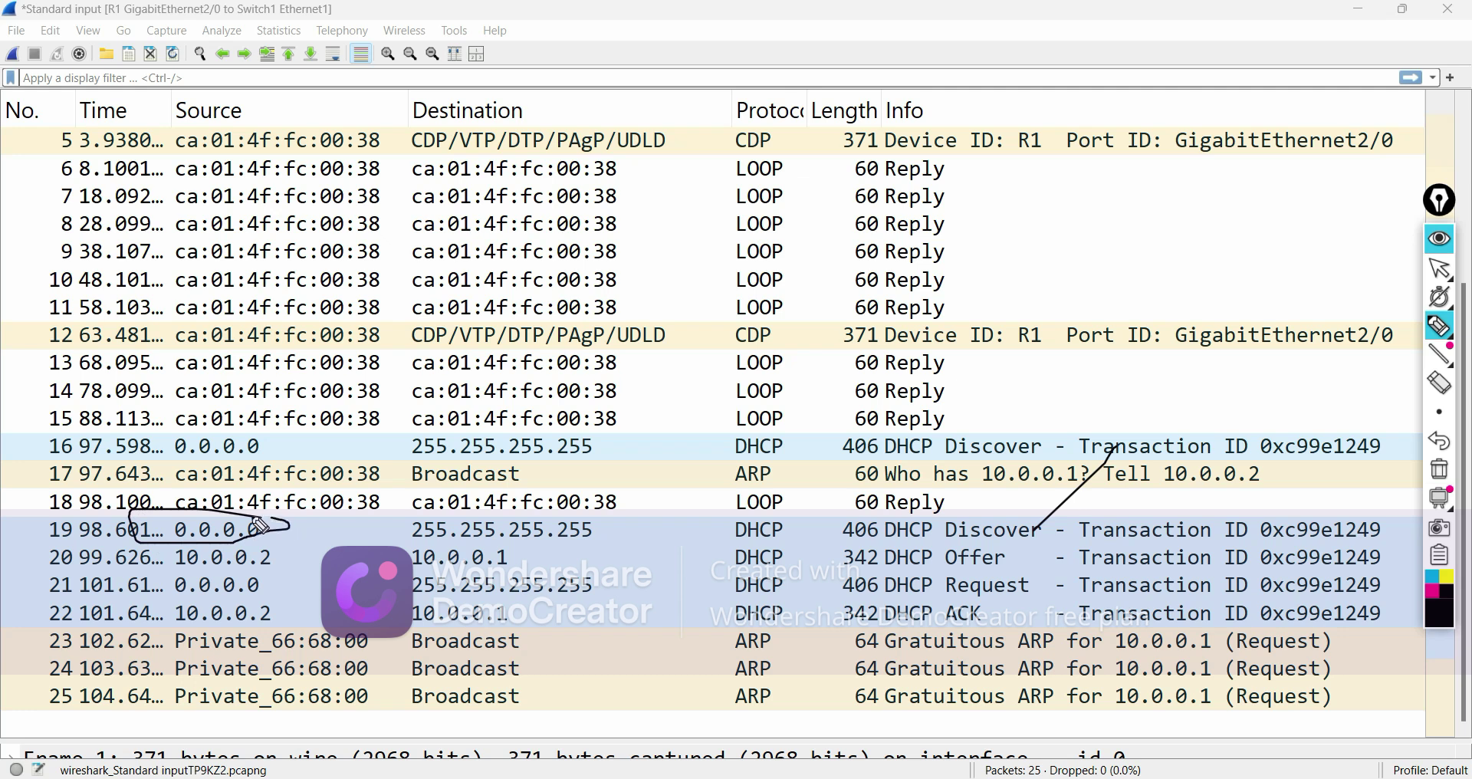
pyautogui.moveTo(612, 524)
pyautogui.mouseDown()
pyautogui.moveTo(409, 529)
pyautogui.moveTo(576, 553)
pyautogui.moveTo(605, 518)
pyautogui.mouseUp()
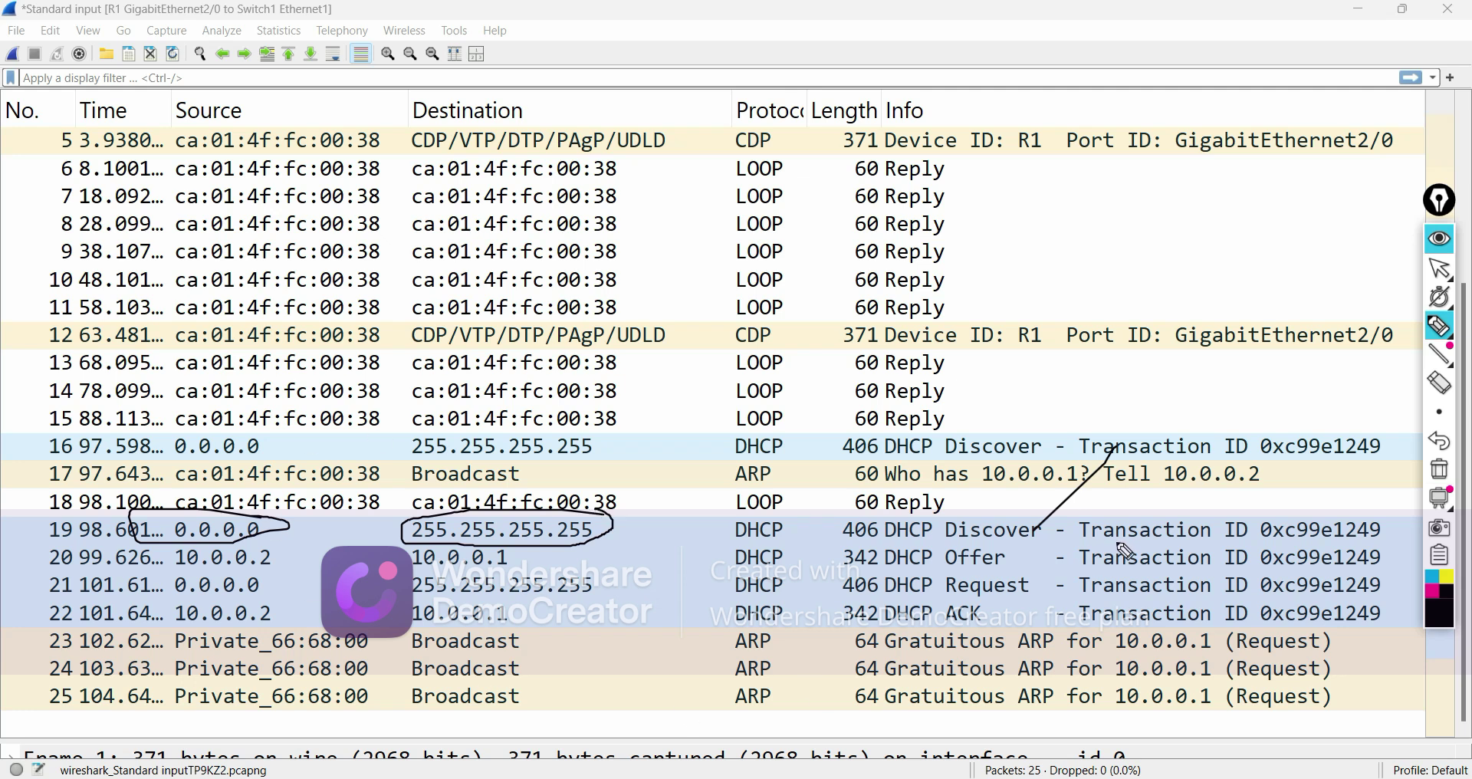
pyautogui.click(1441, 471)
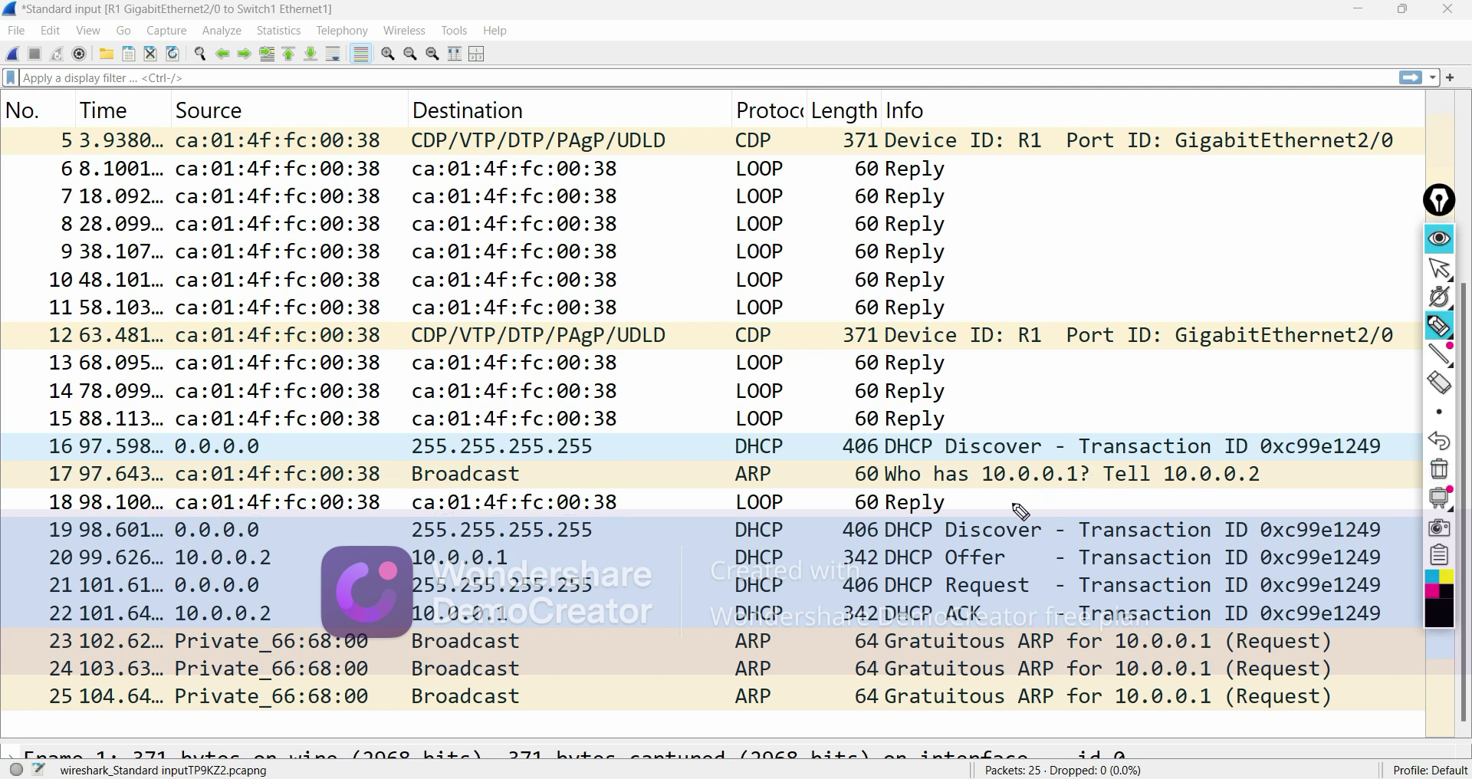
# Open the second DHCP Discover packet (No. 19) in its own window, expand Ethernet II and select its Destination field
pyautogui.click(1440, 268)
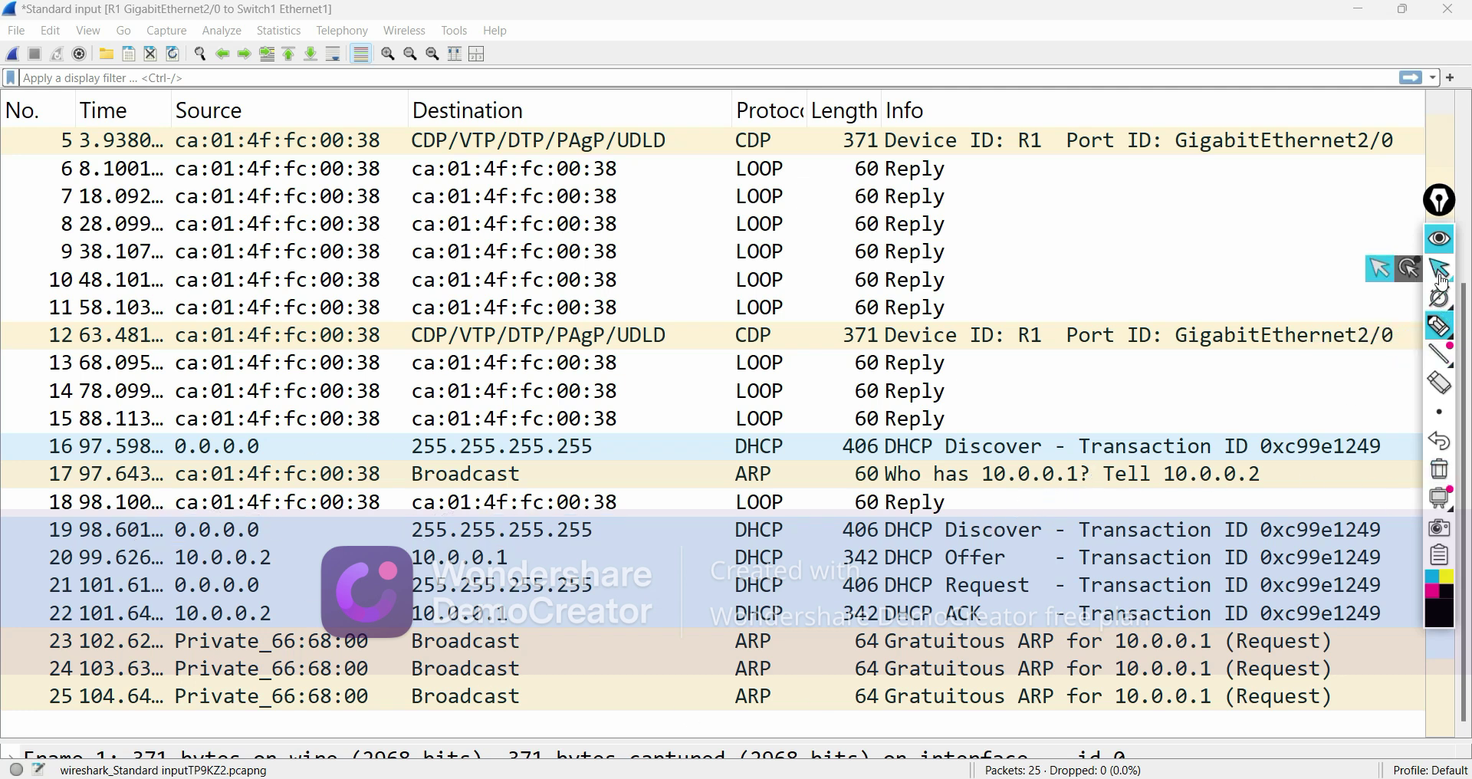
pyautogui.click(949, 530)
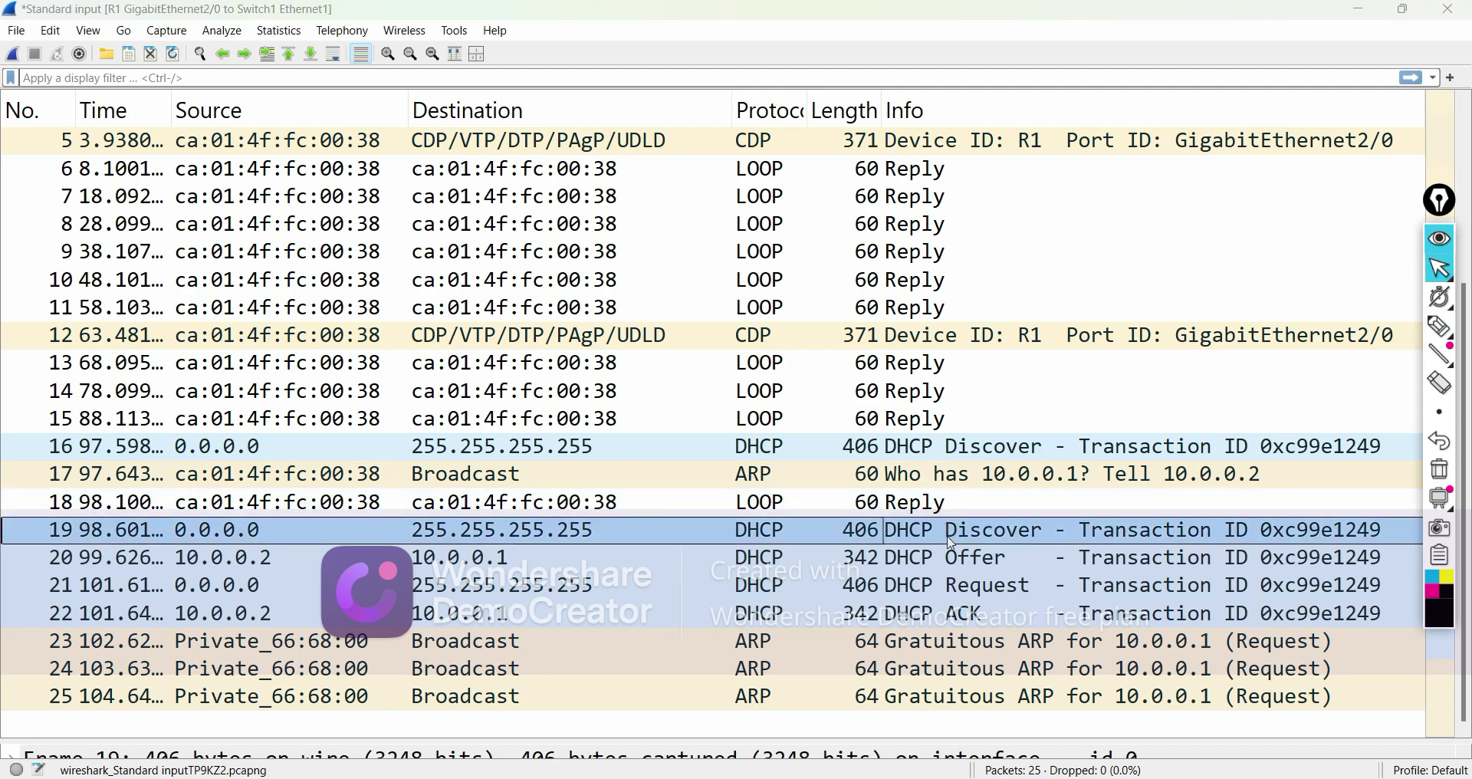
pyautogui.doubleClick(949, 534)
pyautogui.doubleClick(41, 159)
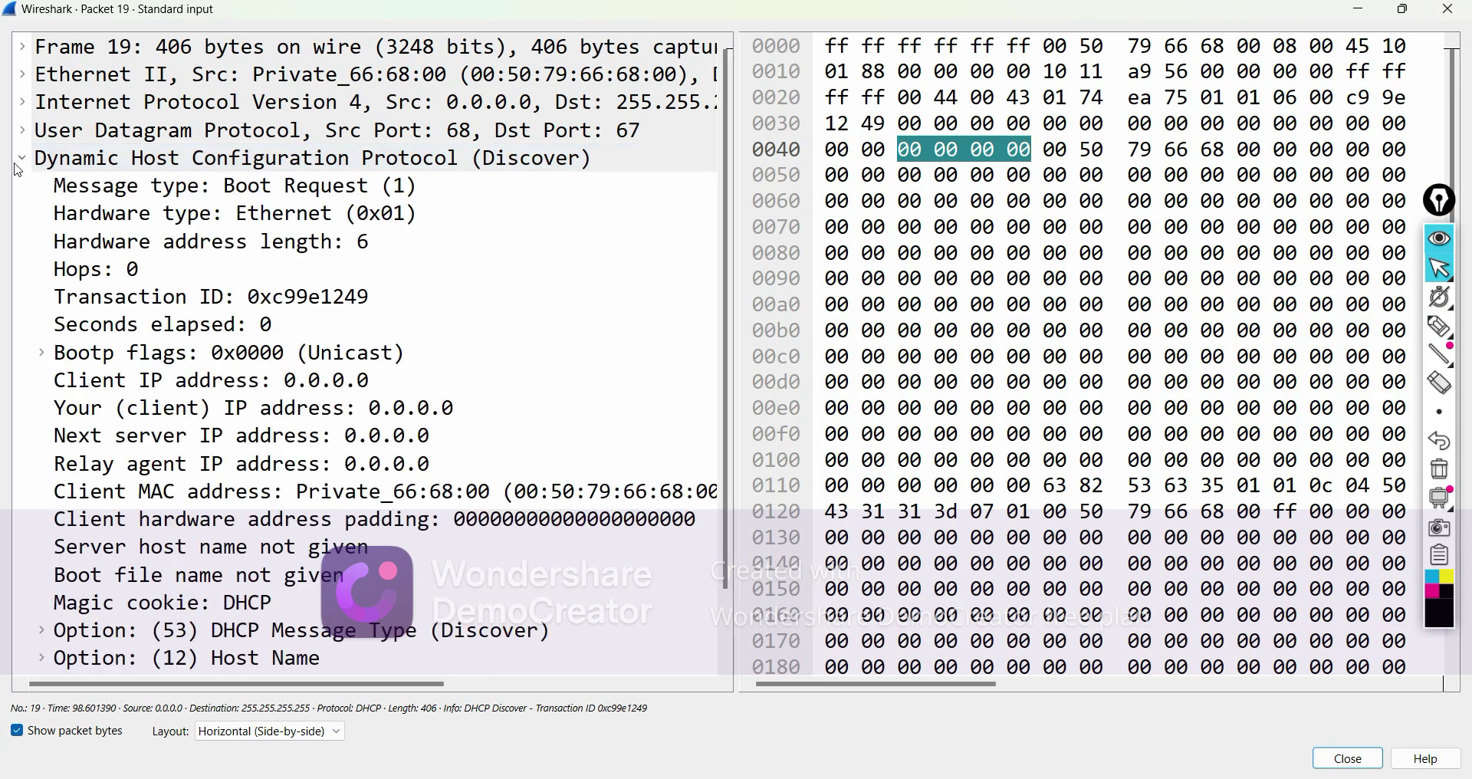
pyautogui.doubleClick(51, 78)
pyautogui.click(57, 107)
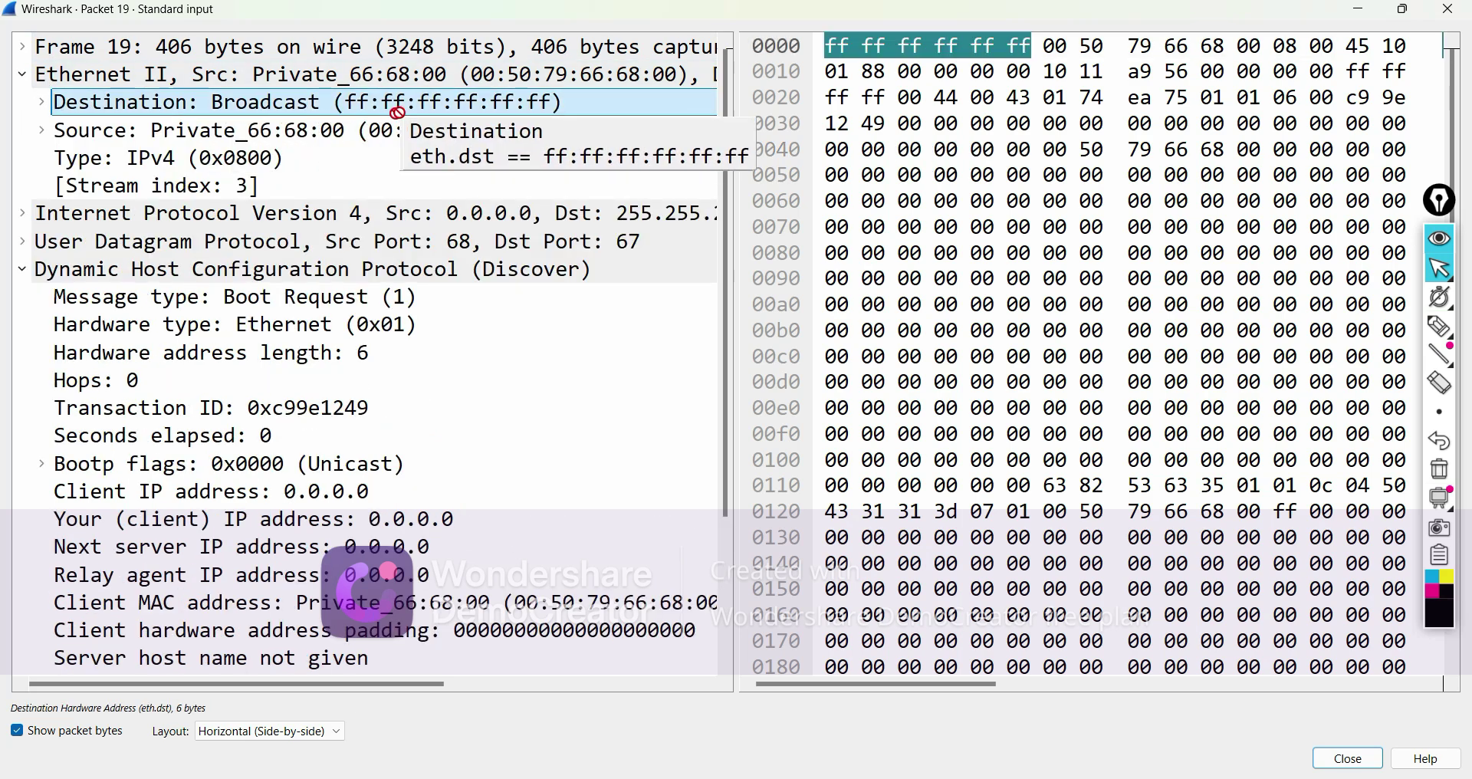
# Circle the broadcast address in the Ethernet Destination field with the annotation pen, undo the drawing and return to the pointer
pyautogui.click(1440, 326)
pyautogui.moveTo(215, 120)
pyautogui.mouseDown()
pyautogui.moveTo(500, 128)
pyautogui.moveTo(474, 77)
pyautogui.moveTo(220, 91)
pyautogui.moveTo(213, 115)
pyautogui.mouseUp()
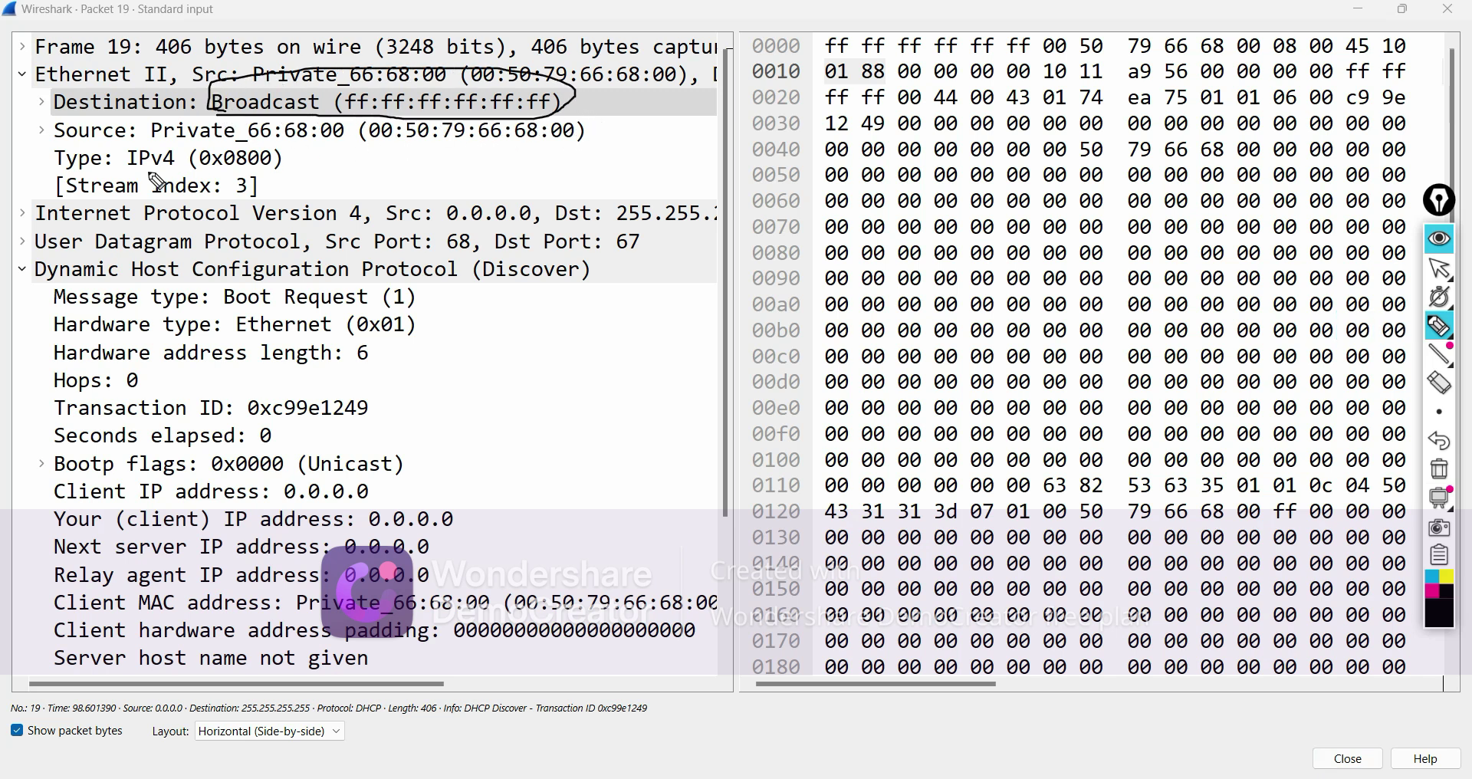
pyautogui.click(1440, 441)
pyautogui.click(1439, 267)
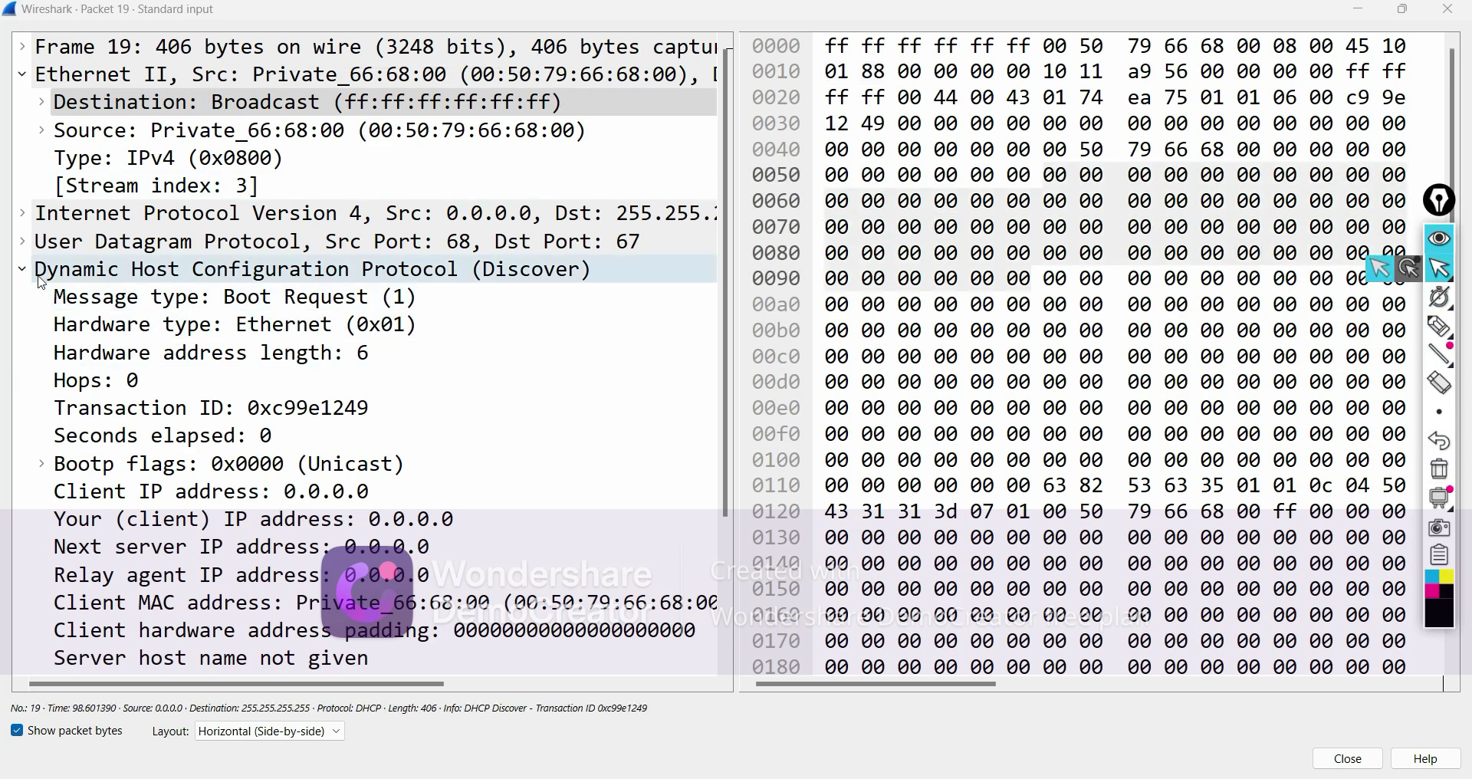
# Examine the Discover packet's DHCP fields, select the Your (client) IP address field and close the packet window
pyautogui.scroll(-3, 343, 330)
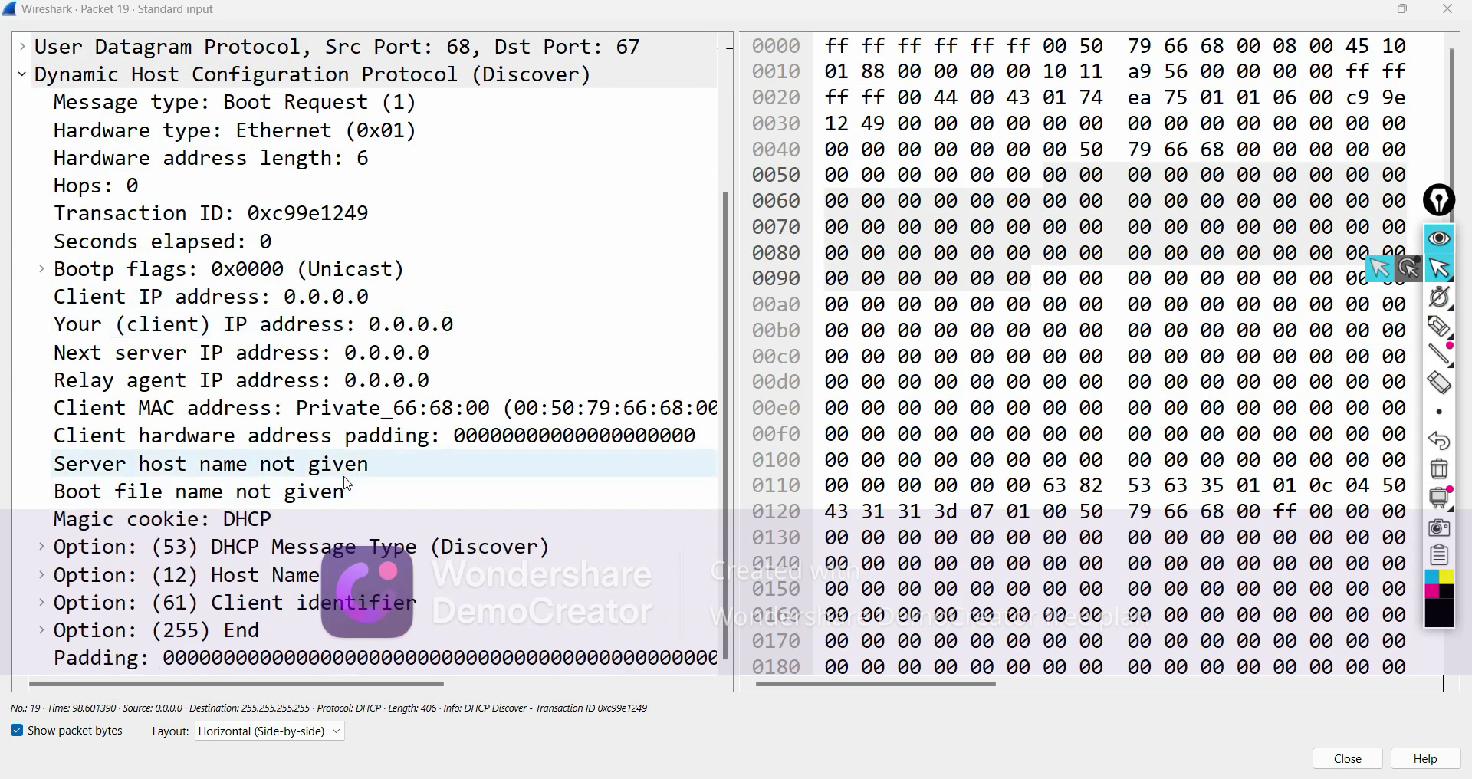
pyautogui.click(524, 326)
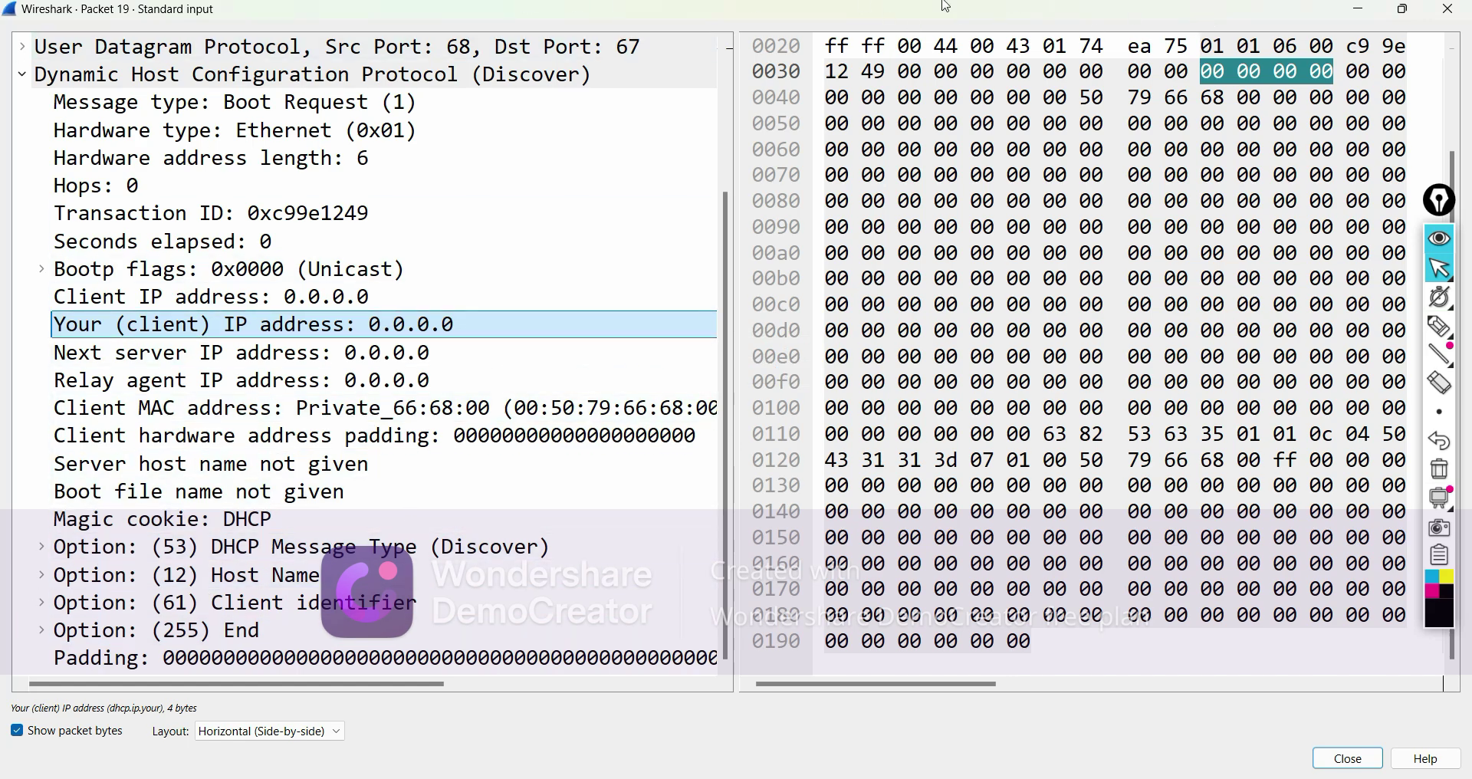
pyautogui.press('Escape')
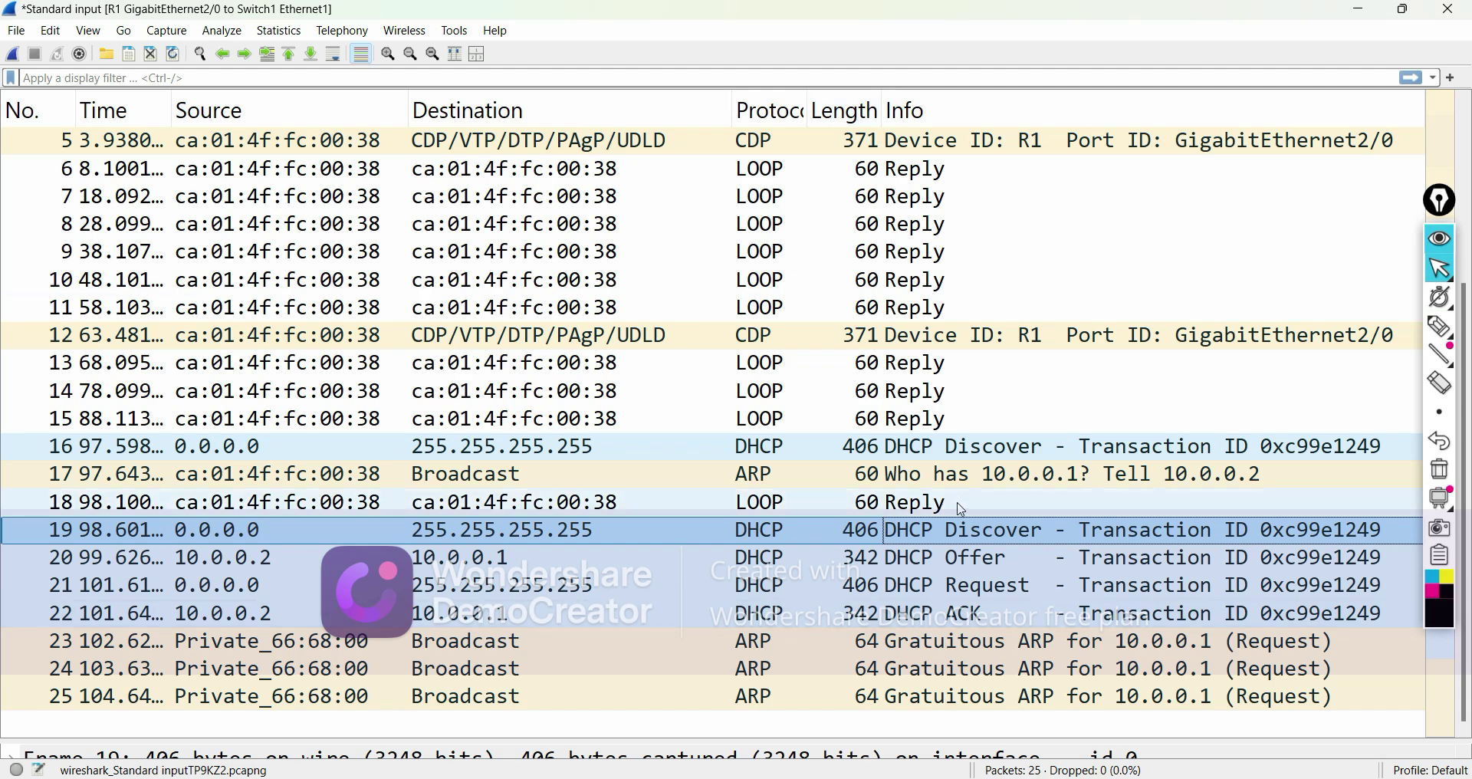
# Open the DHCP Offer packet (No. 20) in its own window and select its Your (client) IP address field
pyautogui.doubleClick(951, 557)
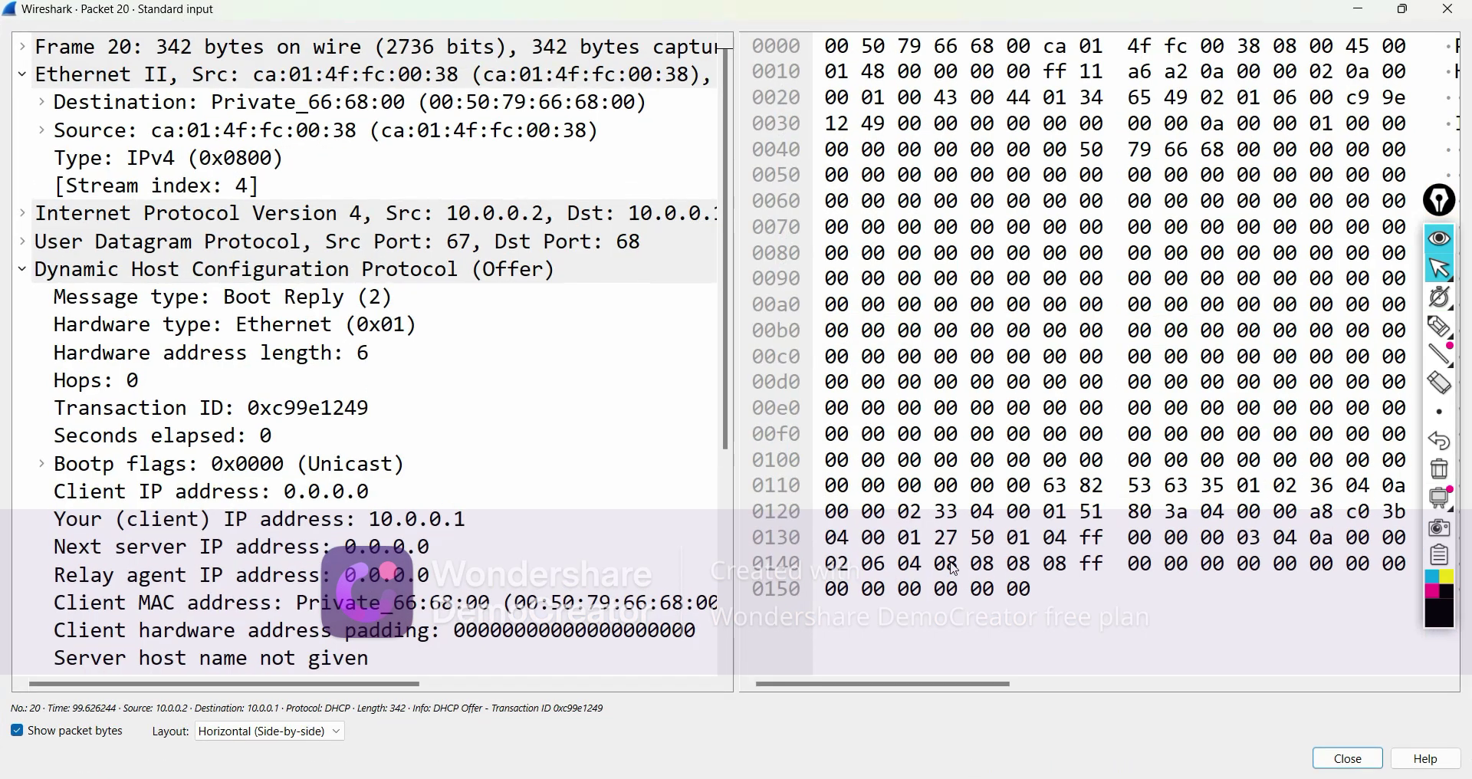
pyautogui.scroll(-4, 226, 611)
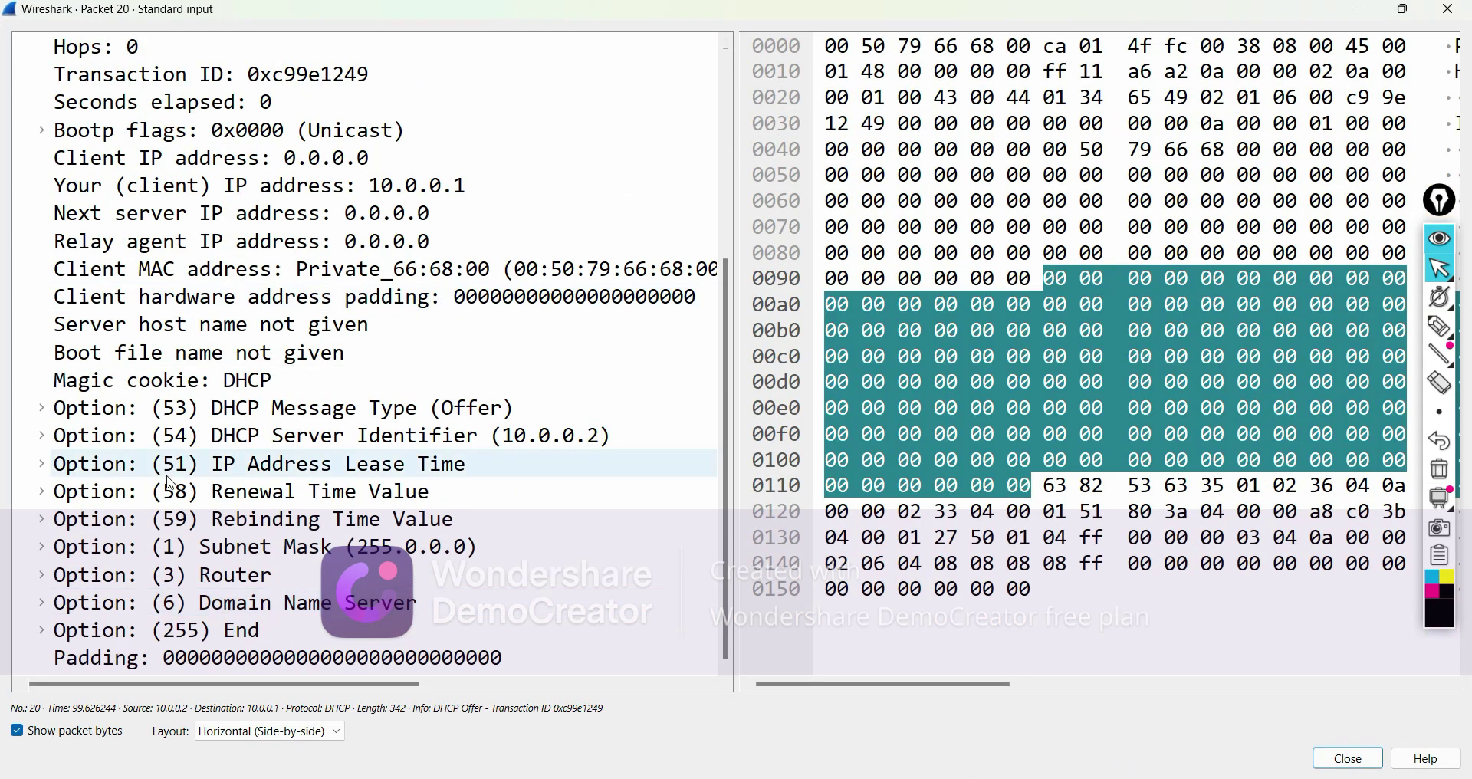
pyautogui.scroll(1, 176, 435)
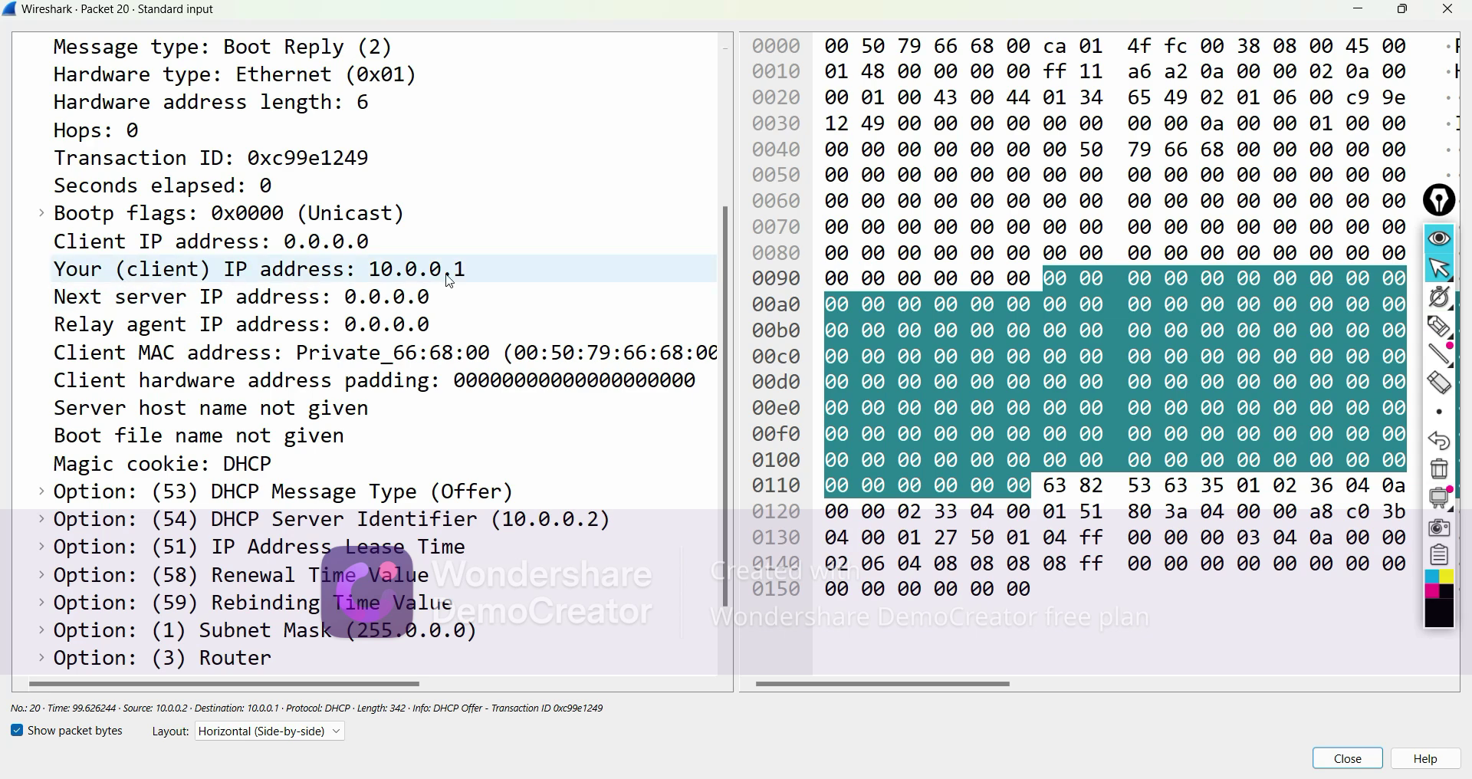
pyautogui.click(480, 275)
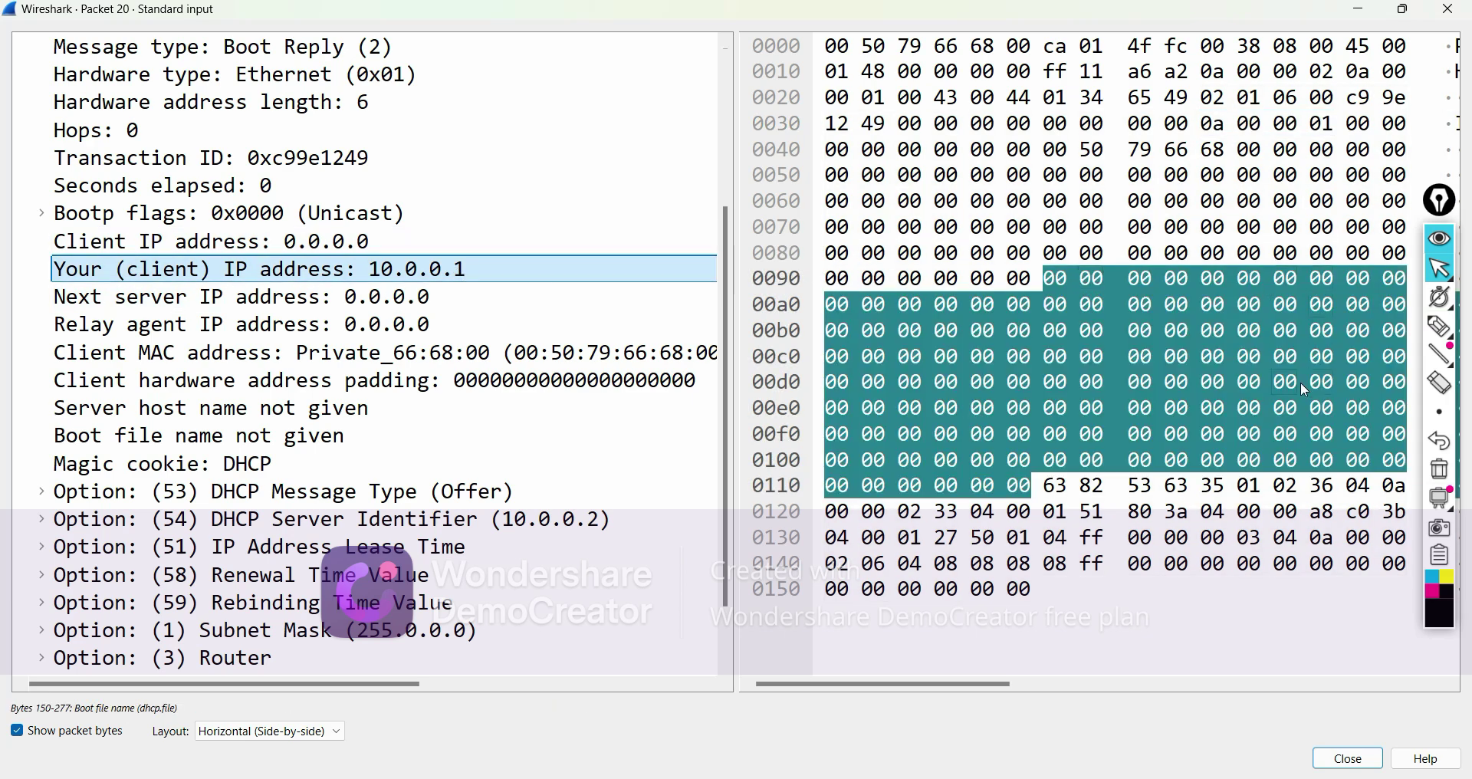
# Circle the offered address 10.0.0.1 and sketch a small computer beside it with the pen, clear the drawings and return to the pointer
pyautogui.click(1445, 332)
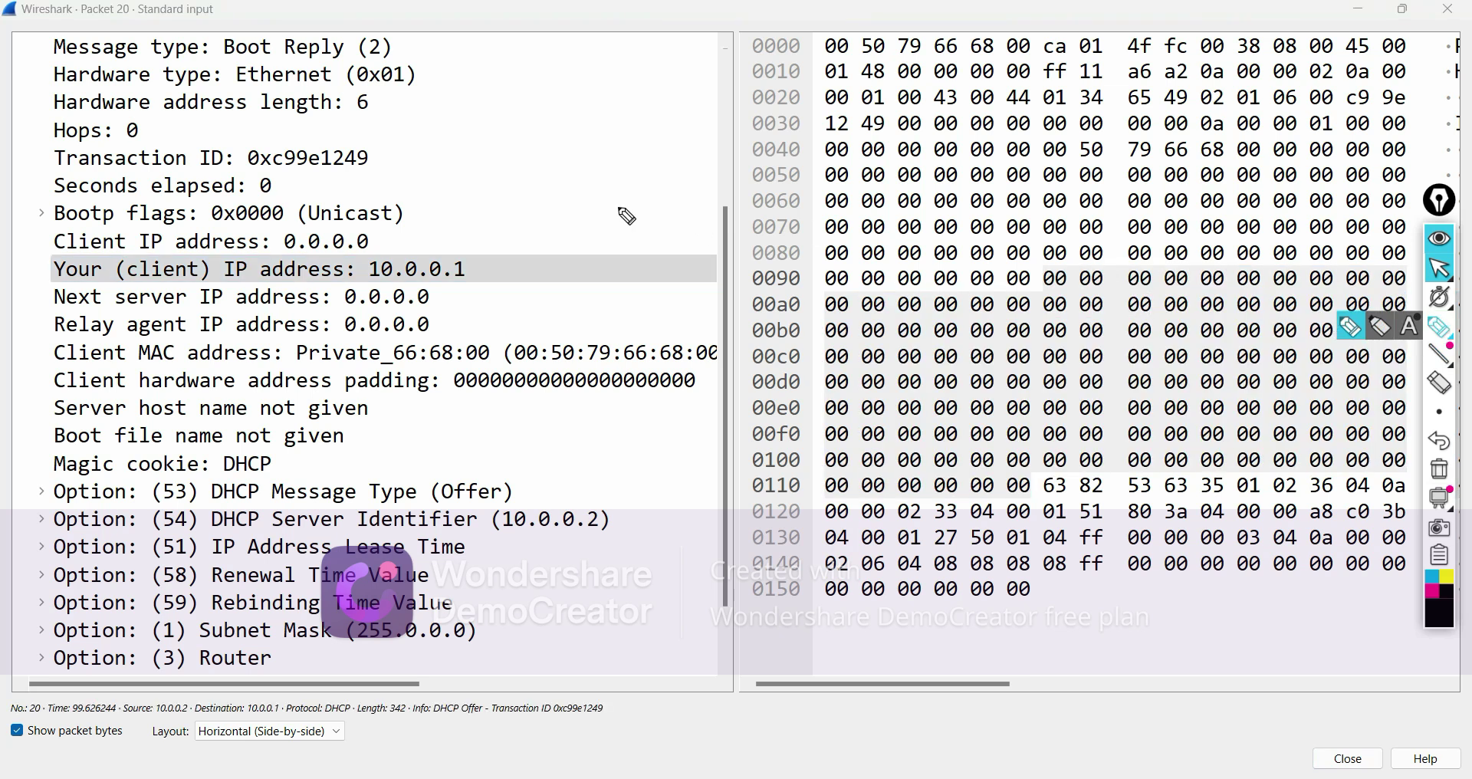
pyautogui.moveTo(503, 242)
pyautogui.mouseDown()
pyautogui.moveTo(400, 244)
pyautogui.moveTo(360, 257)
pyautogui.moveTo(358, 285)
pyautogui.moveTo(453, 296)
pyautogui.moveTo(536, 265)
pyautogui.moveTo(486, 240)
pyautogui.moveTo(491, 257)
pyautogui.moveTo(508, 169)
pyautogui.moveTo(520, 203)
pyautogui.mouseUp()
pyautogui.moveTo(585, 124)
pyautogui.mouseDown()
pyautogui.moveTo(551, 161)
pyautogui.moveTo(622, 161)
pyautogui.moveTo(585, 124)
pyautogui.mouseUp()
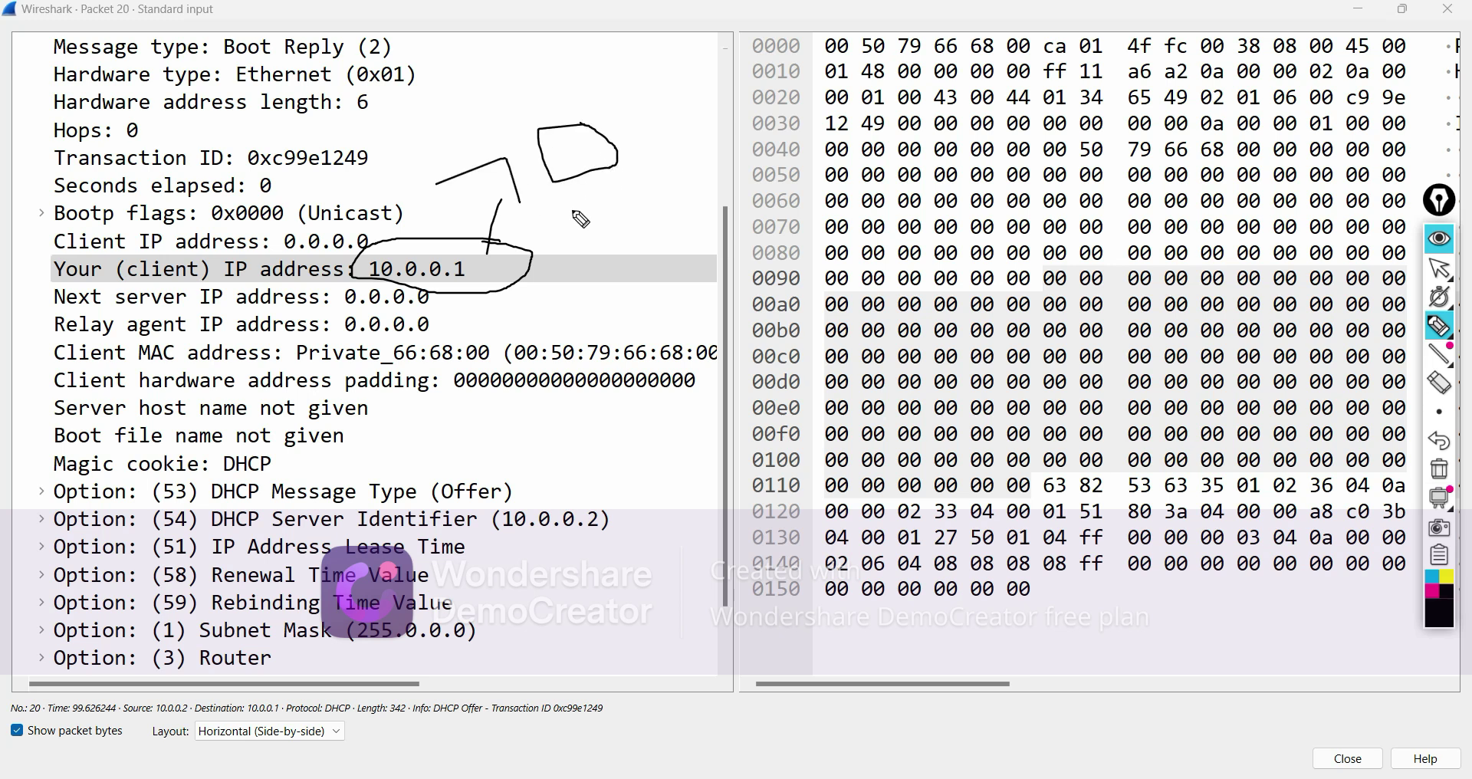
pyautogui.moveTo(571, 184)
pyautogui.mouseDown()
pyautogui.moveTo(621, 244)
pyautogui.moveTo(558, 215)
pyautogui.moveTo(547, 230)
pyautogui.mouseUp()
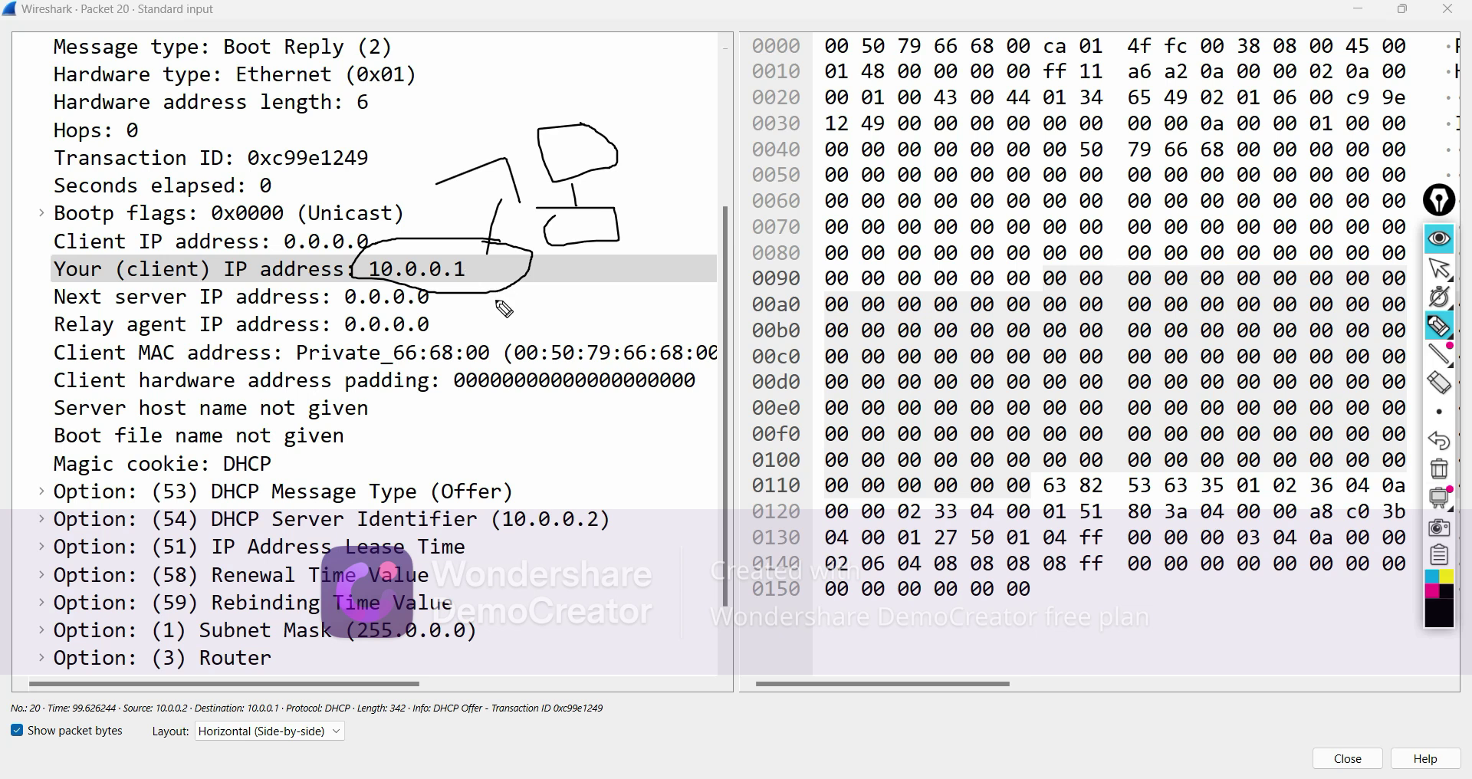
pyautogui.moveTo(462, 268)
pyautogui.mouseDown()
pyautogui.moveTo(512, 313)
pyautogui.moveTo(500, 341)
pyautogui.mouseUp()
pyautogui.click(1439, 327)
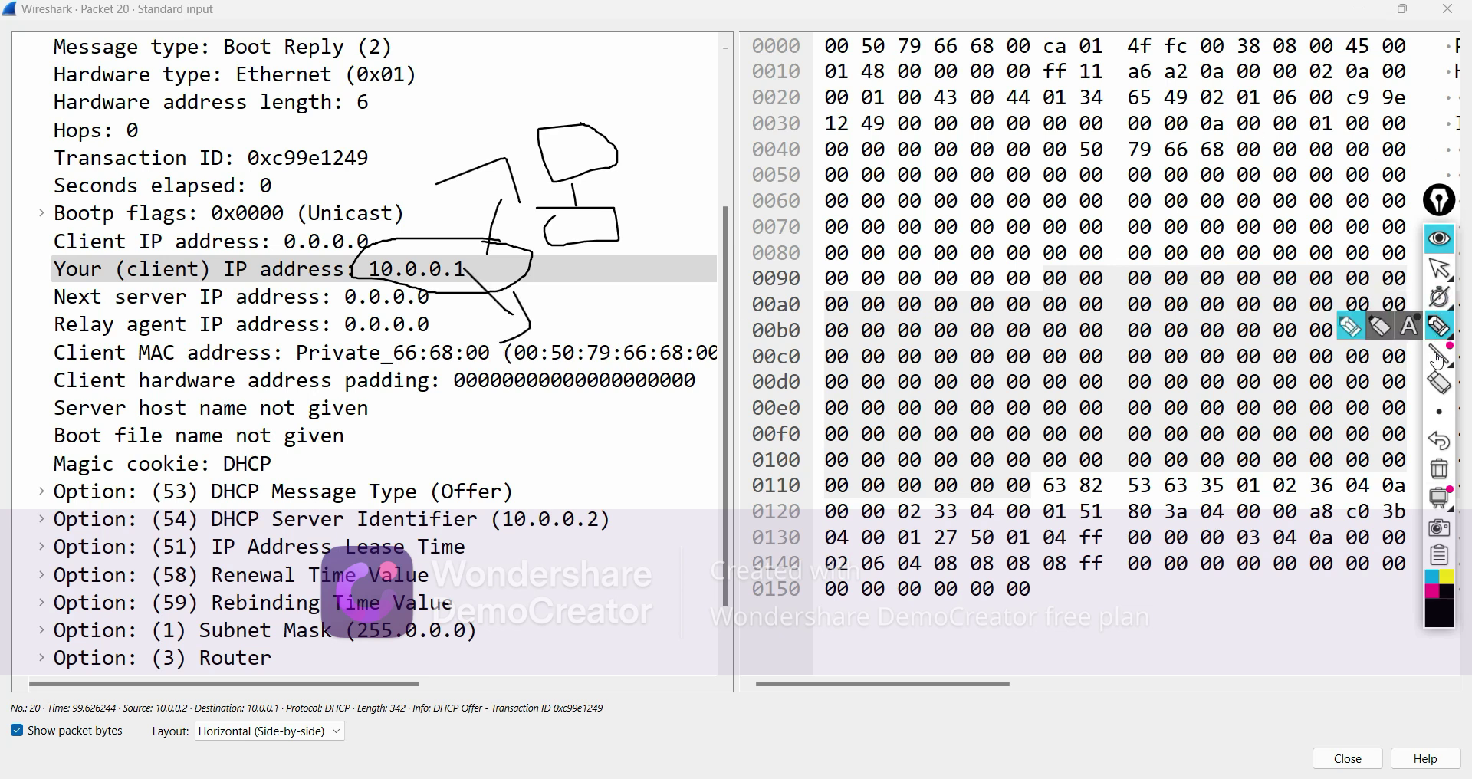
pyautogui.click(1439, 468)
pyautogui.click(1453, 366)
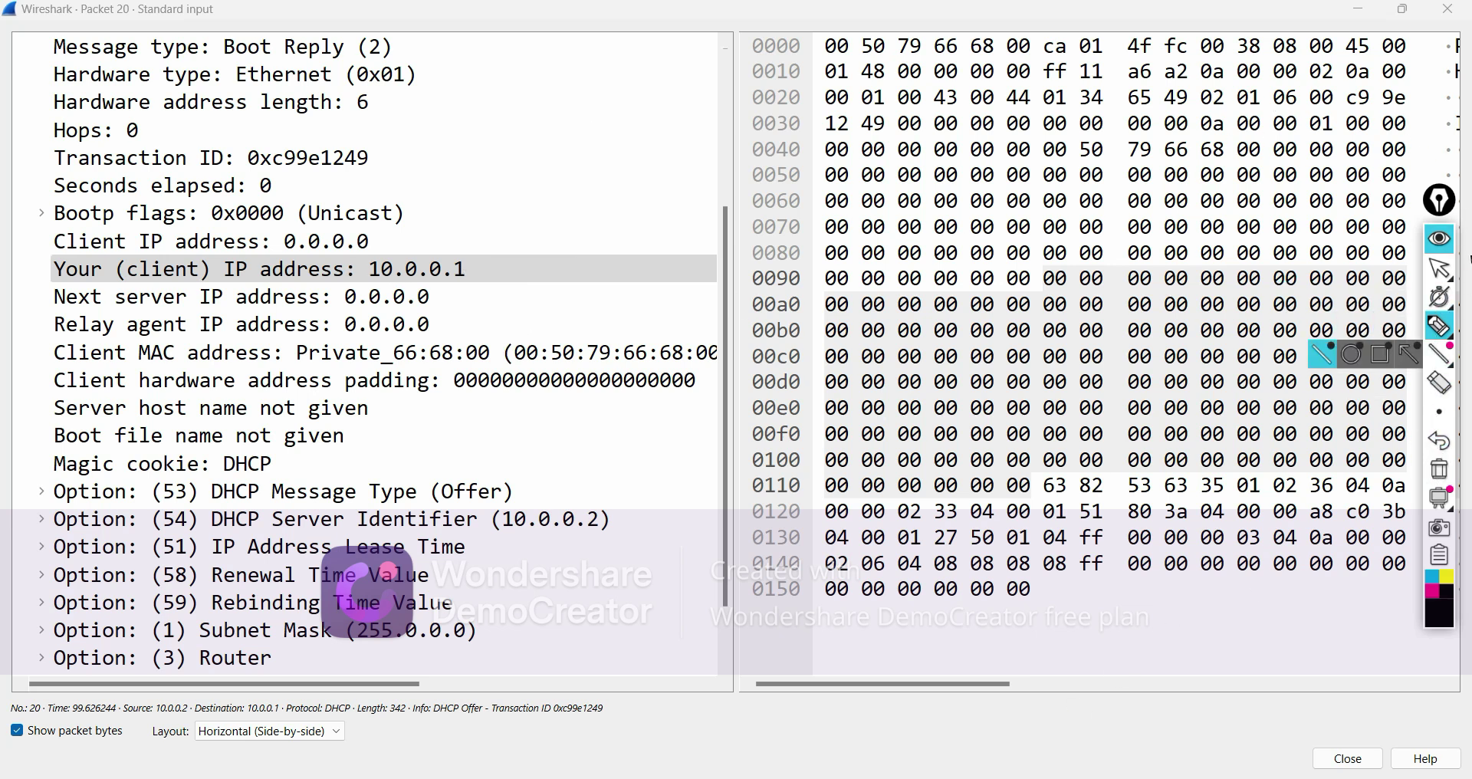
pyautogui.click(1440, 268)
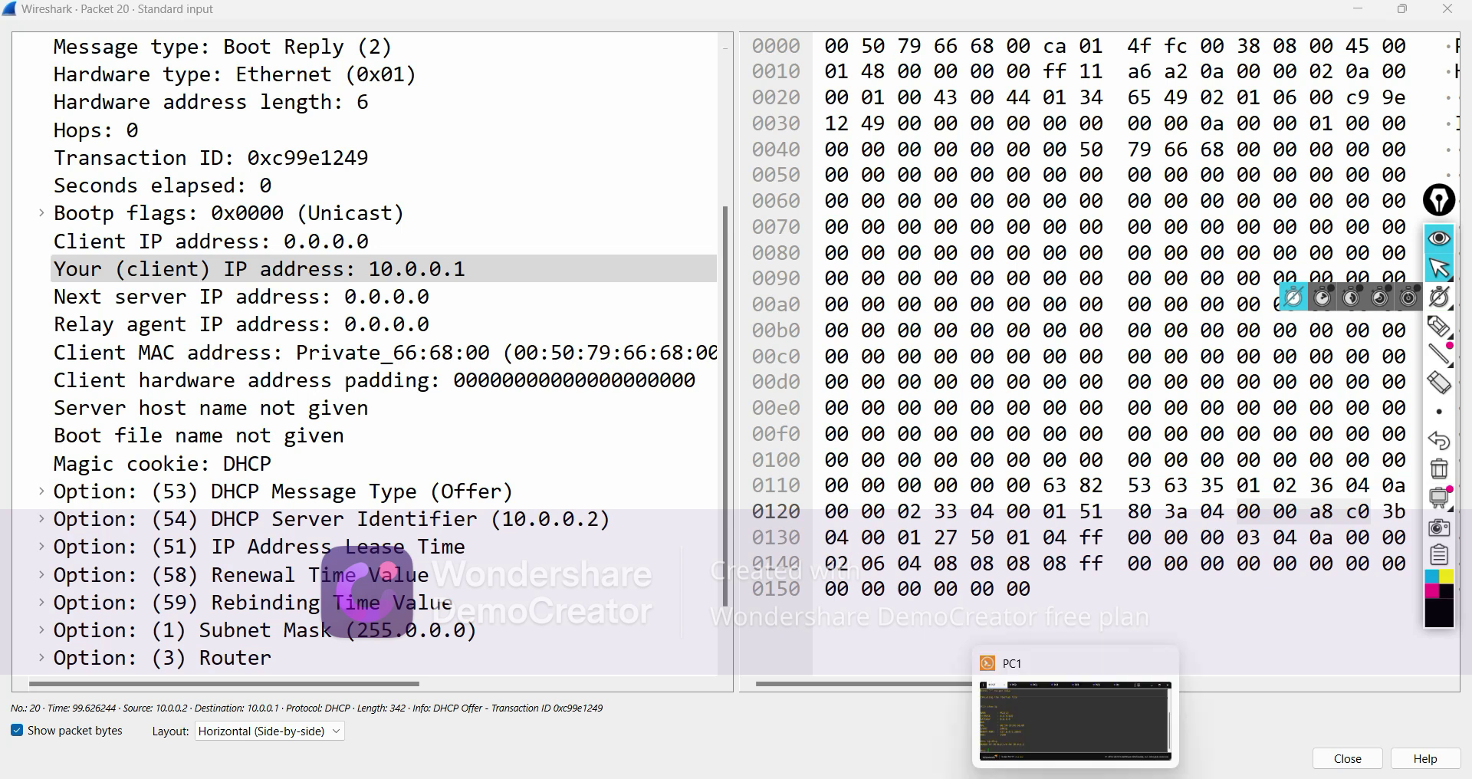
# Switch to the PC1 console in Solar-PuTTY and run "show ip" to check the client's address settings
pyautogui.click(1114, 755)
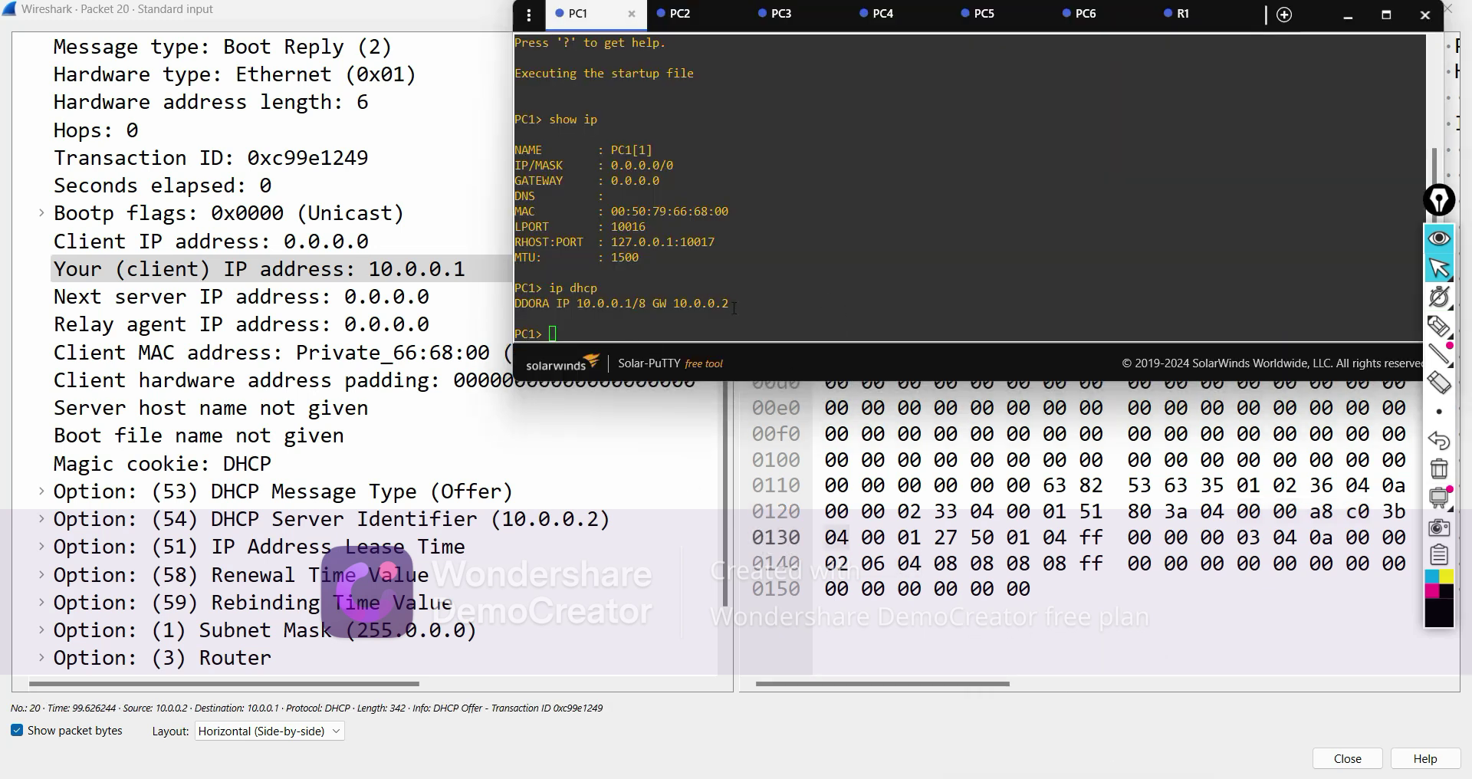
pyautogui.click(623, 322)
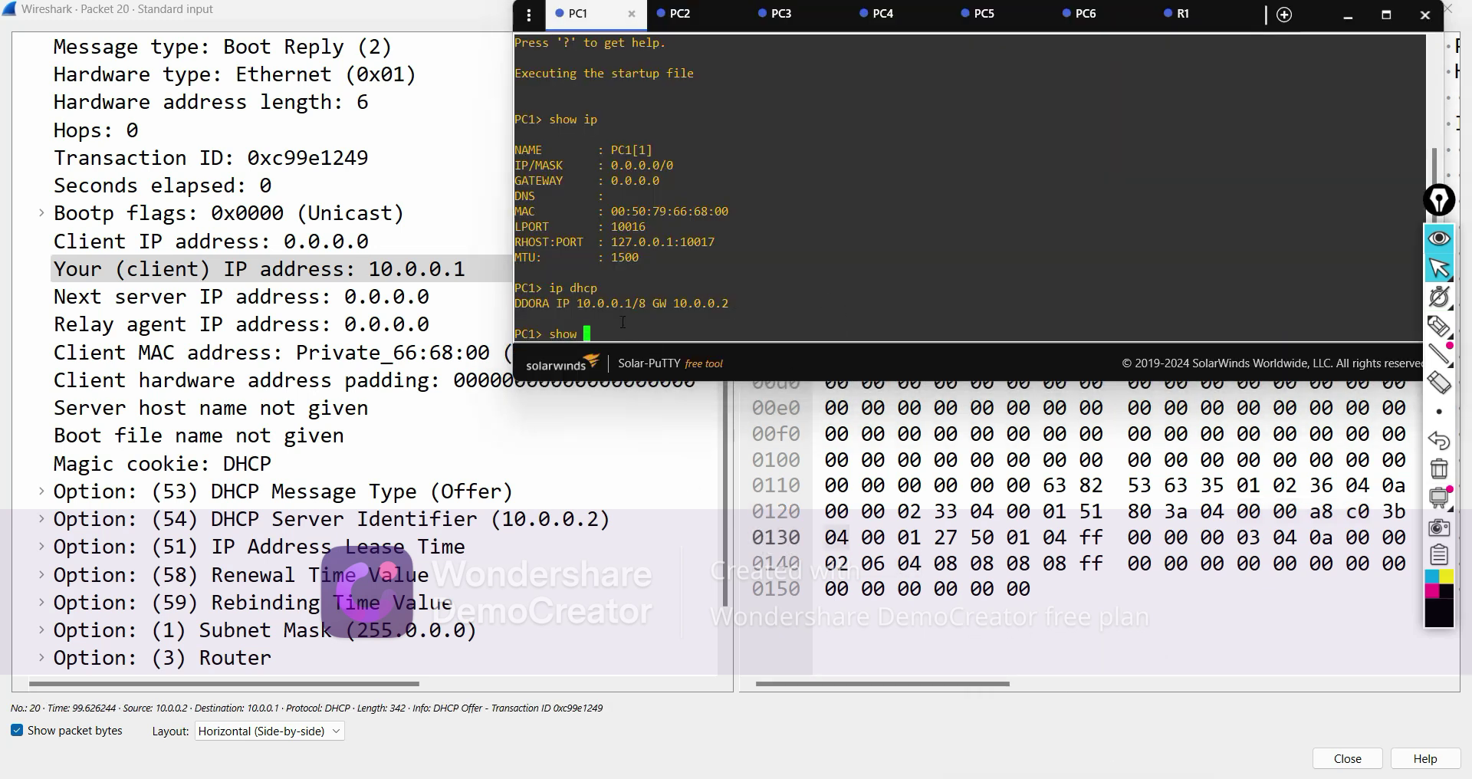
pyautogui.write('show ip')
pyautogui.press('Return')
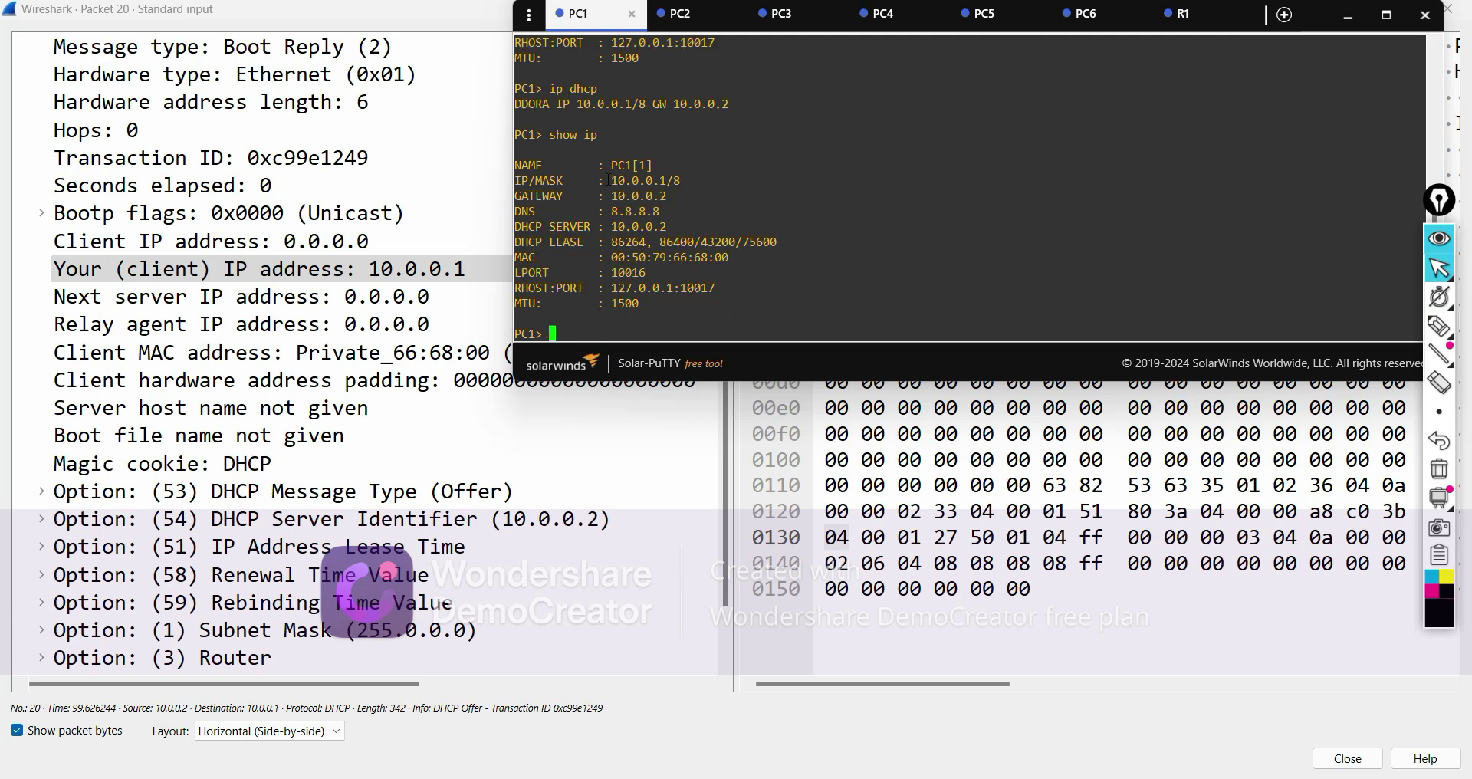
# Highlight the IP/MASK, GATEWAY, DNS, DHCP SERVER and DHCP LEASE lines in PC1's output to review the settings received
pyautogui.moveTo(608, 180); pyautogui.dragTo(725, 180)
pyautogui.moveTo(611, 195)
pyautogui.mouseDown()
pyautogui.moveTo(704, 204)
pyautogui.moveTo(602, 215)
pyautogui.mouseUp()
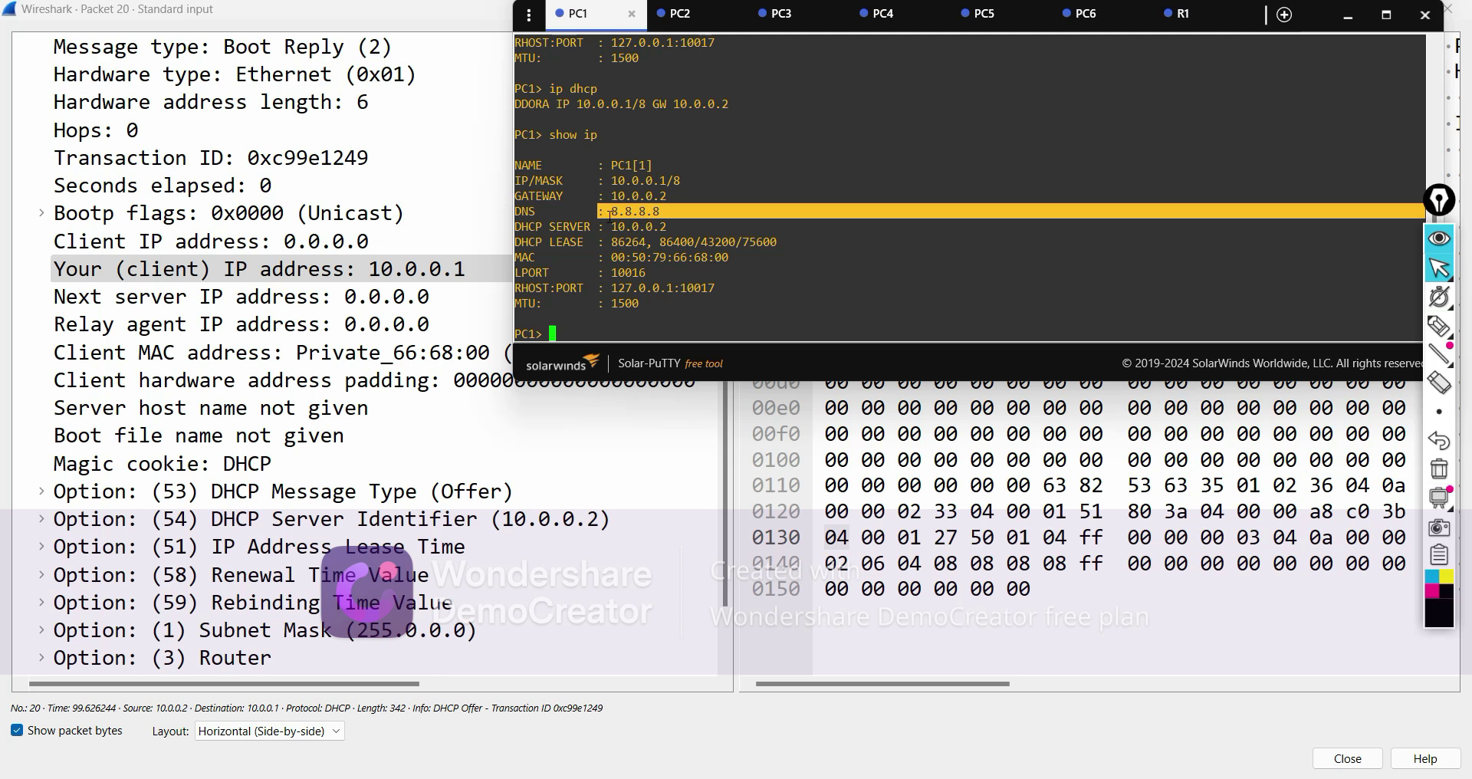
pyautogui.moveTo(701, 227); pyautogui.dragTo(552, 227)
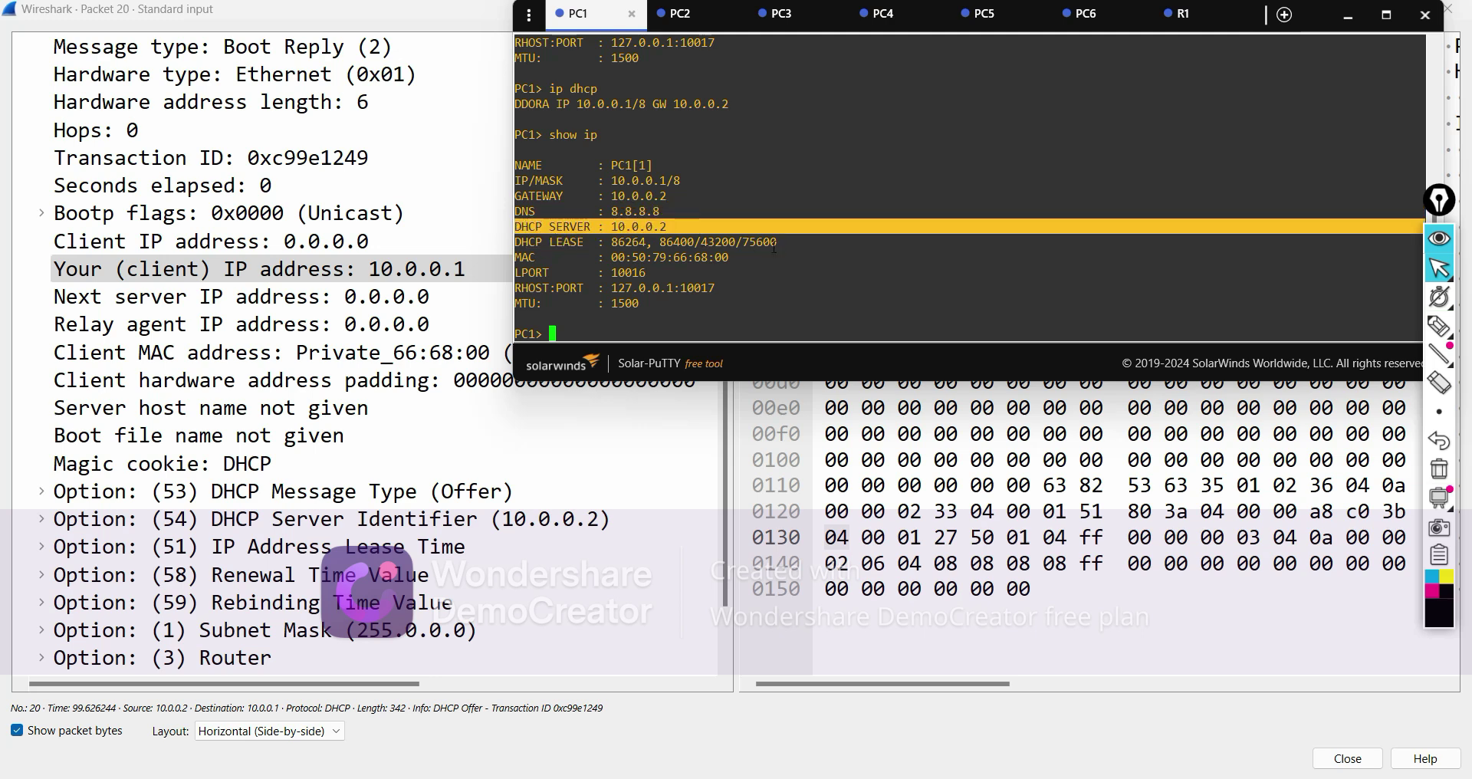
pyautogui.moveTo(667, 227); pyautogui.dragTo(519, 167)
pyautogui.click(801, 244)
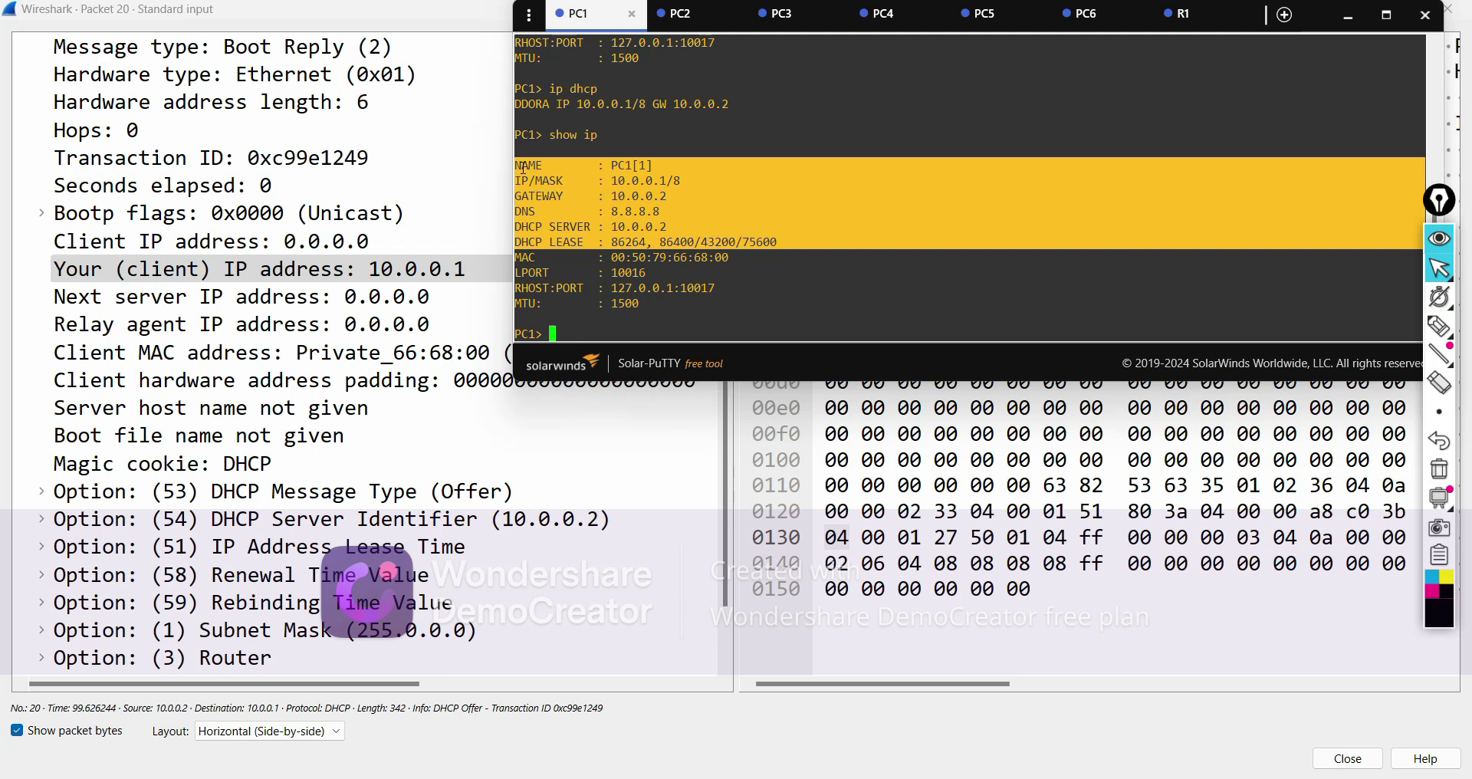
pyautogui.moveTo(700, 181); pyautogui.dragTo(518, 196)
pyautogui.moveTo(682, 212); pyautogui.dragTo(503, 247)
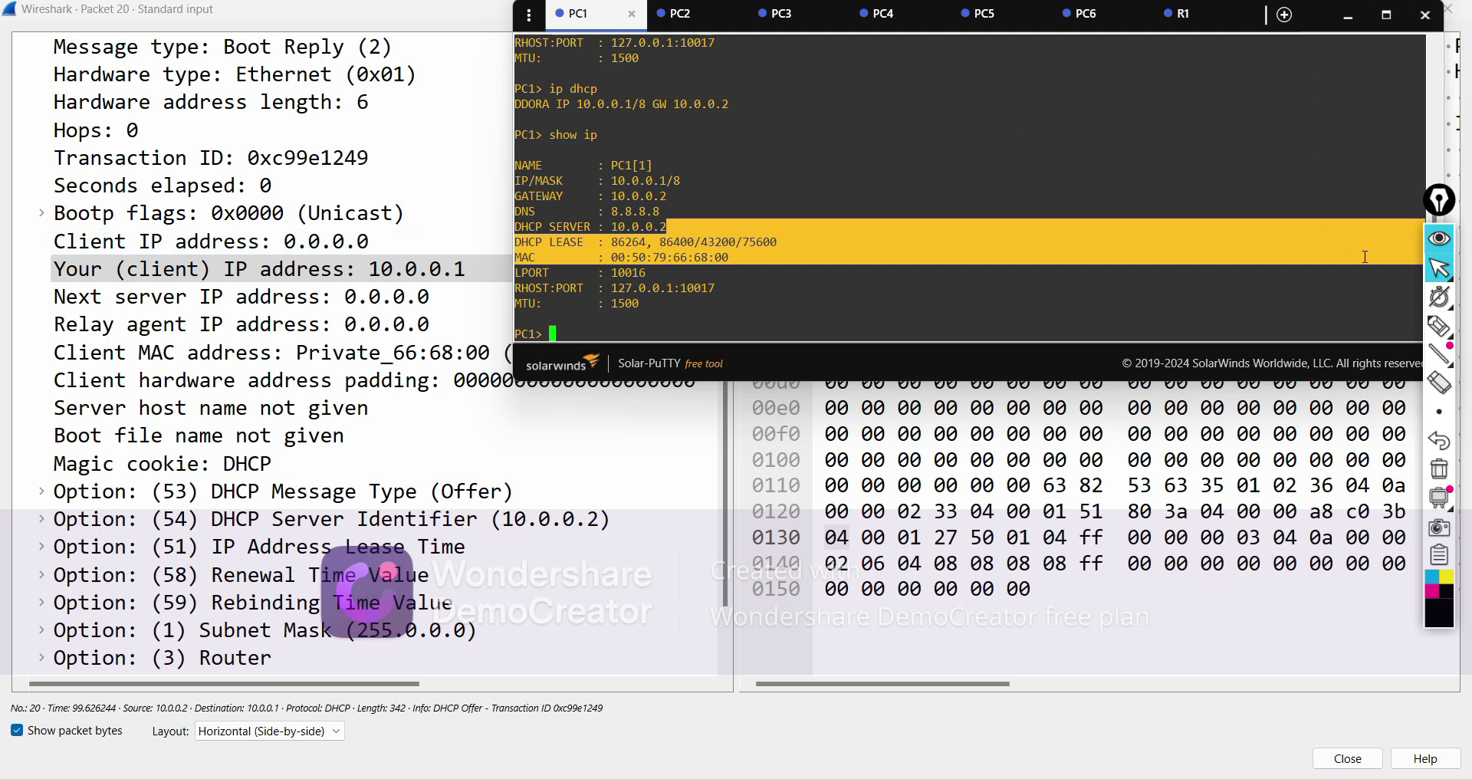
# Scroll back through the PC1 console, return to Wireshark and close the DHCP Offer packet window
pyautogui.click(1442, 328)
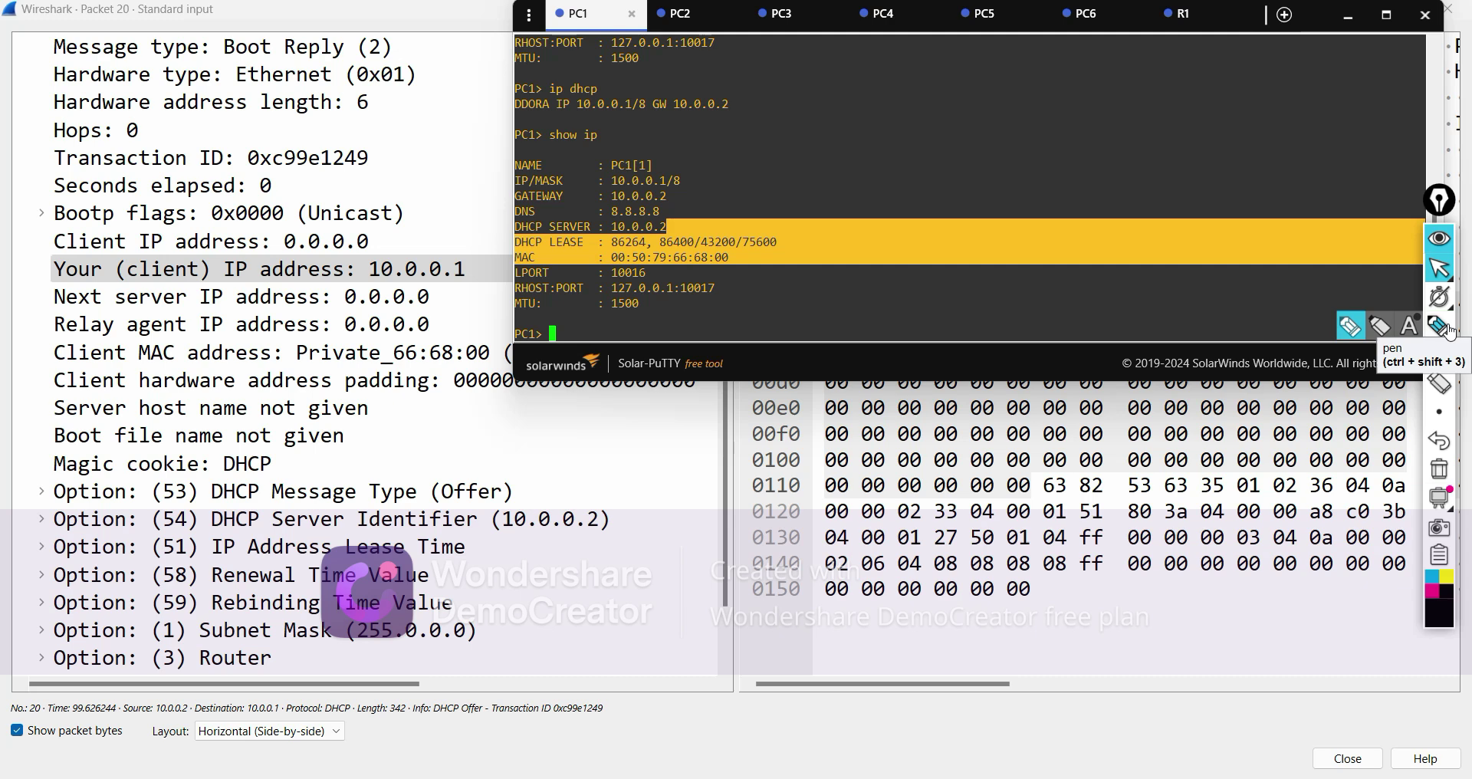
pyautogui.click(1440, 271)
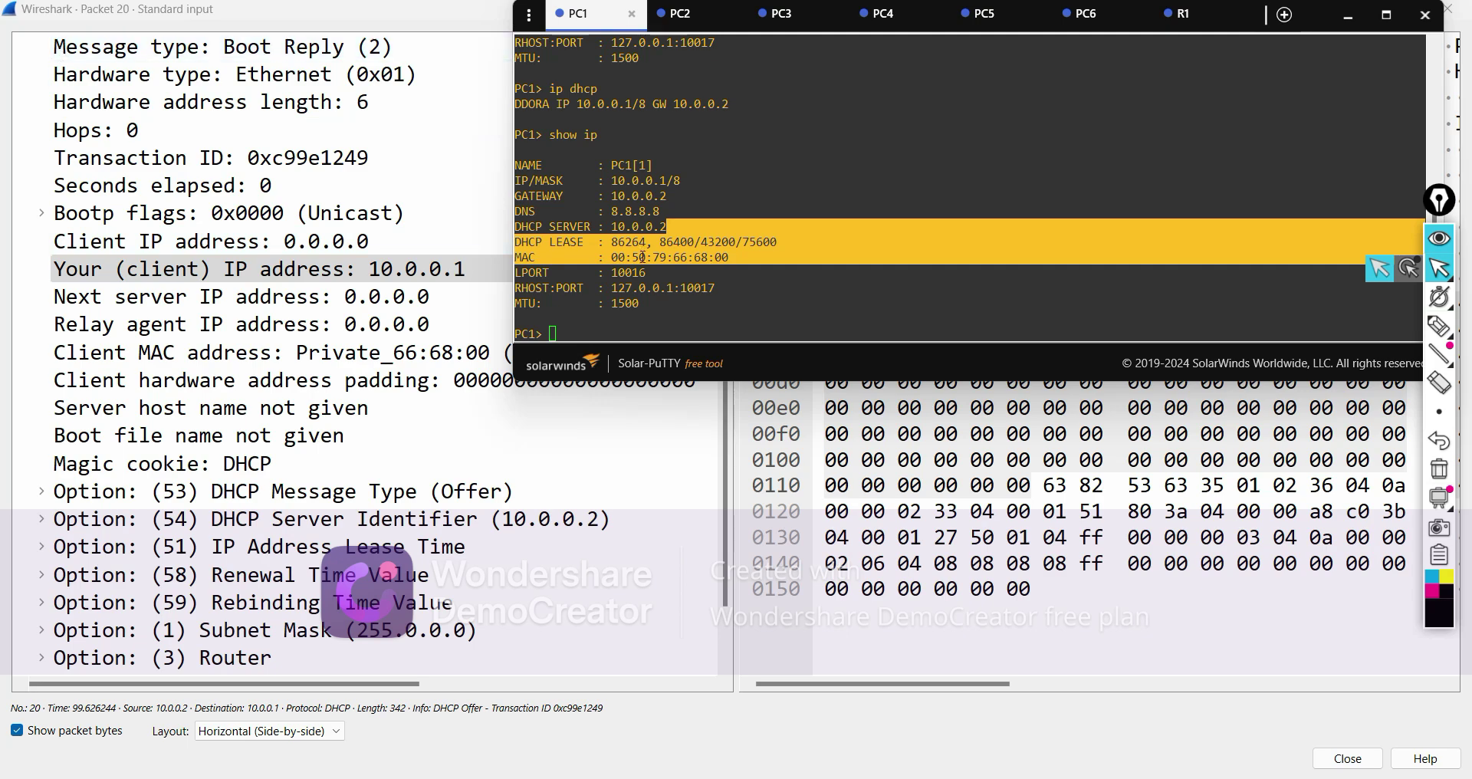
pyautogui.scroll(8, 642, 254)
pyautogui.click(417, 19)
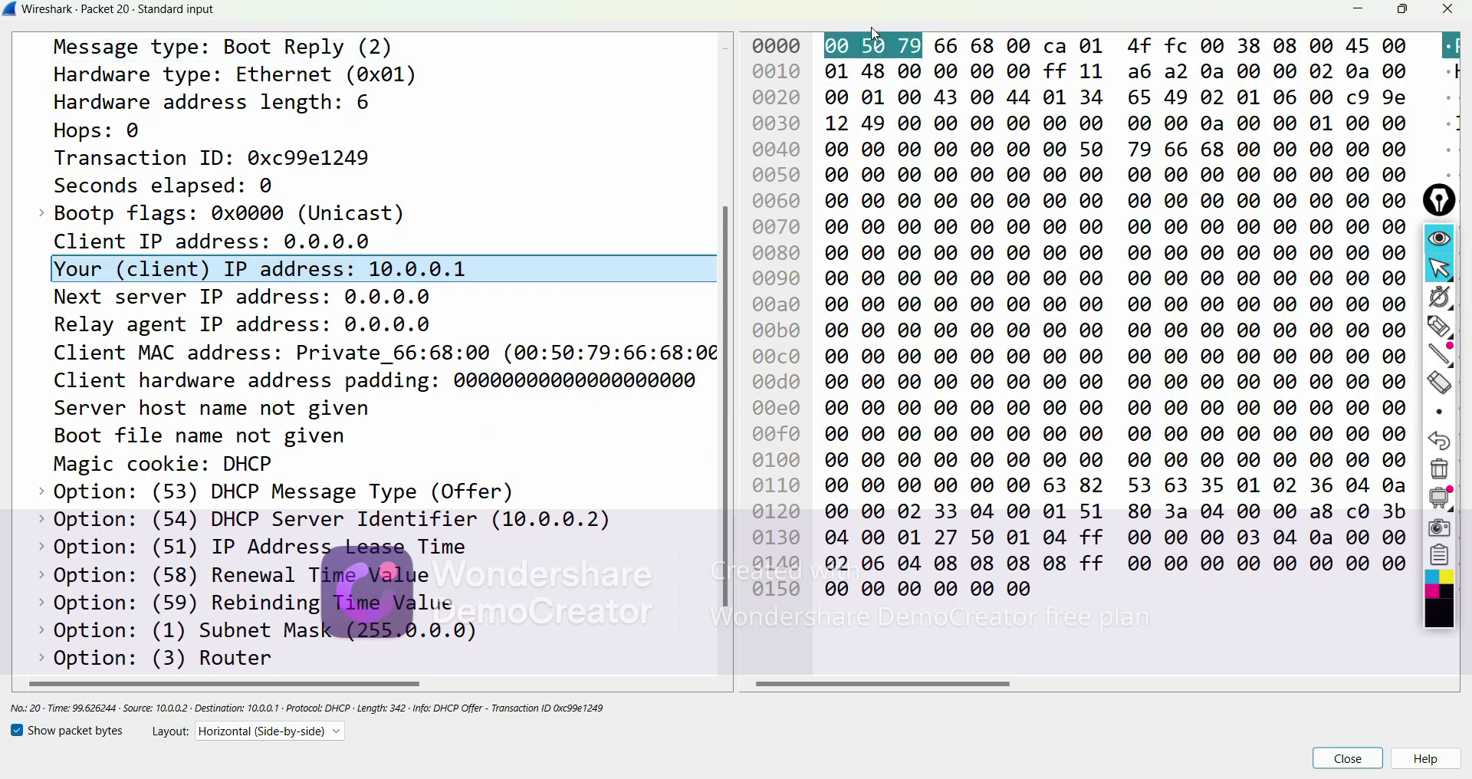
pyautogui.moveTo(871, 18); pyautogui.dragTo(811, 115)
pyautogui.click(997, 96)
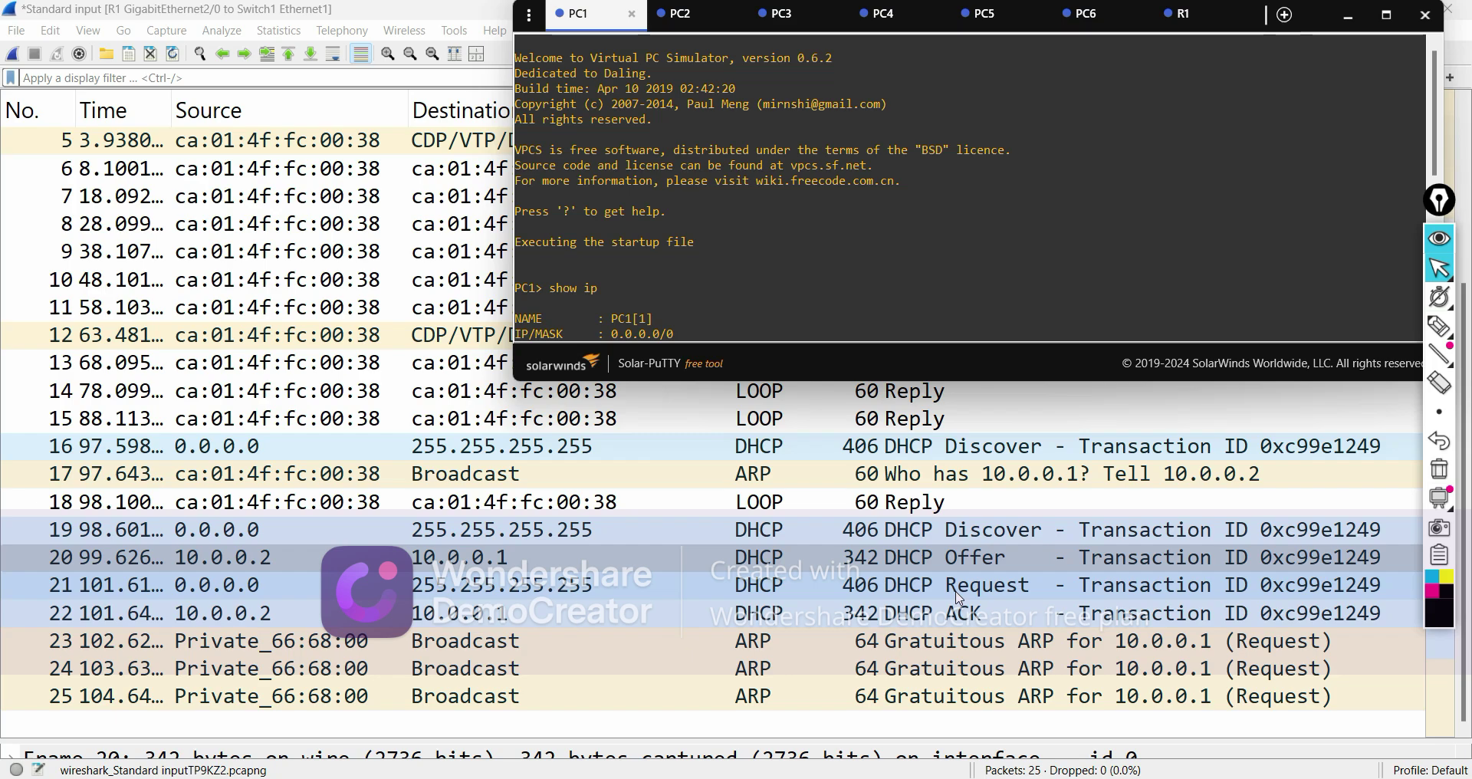
# Open the DHCP ACK packet (No. 22), collapse its DHCP and Ethernet II sections and expand Internet Protocol Version 4
pyautogui.click(958, 614)
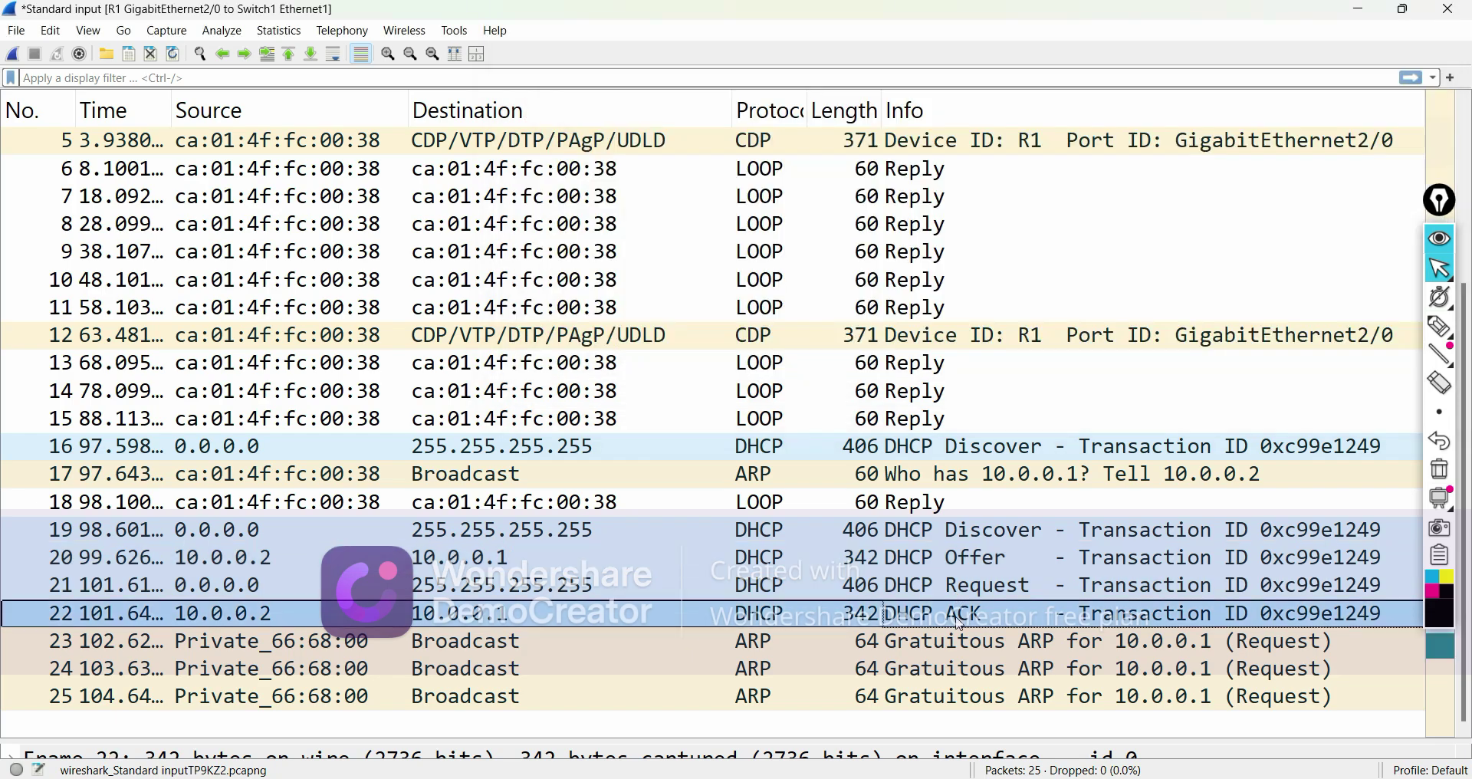
pyautogui.doubleClick(958, 613)
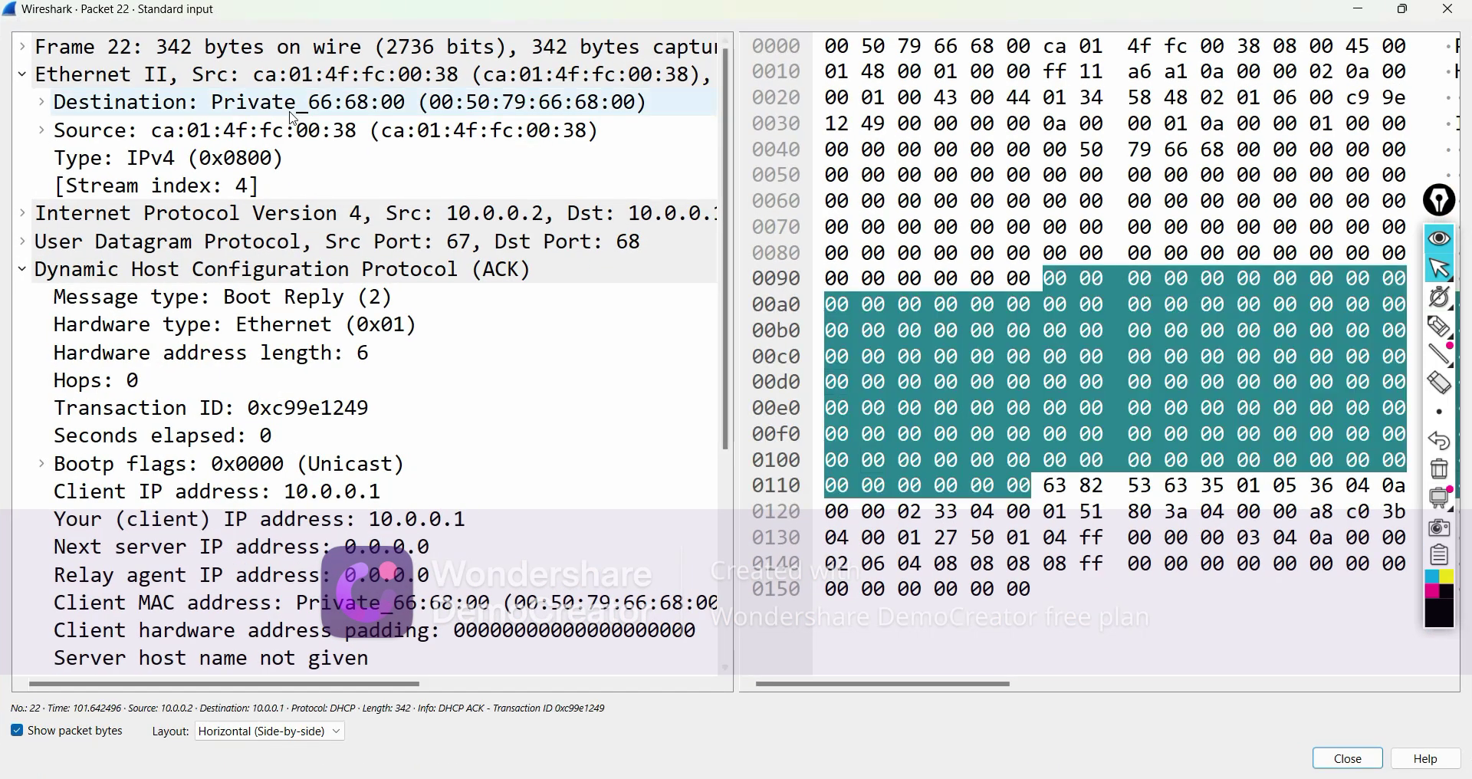
pyautogui.scroll(-4, 134, 430)
pyautogui.scroll(4, 134, 429)
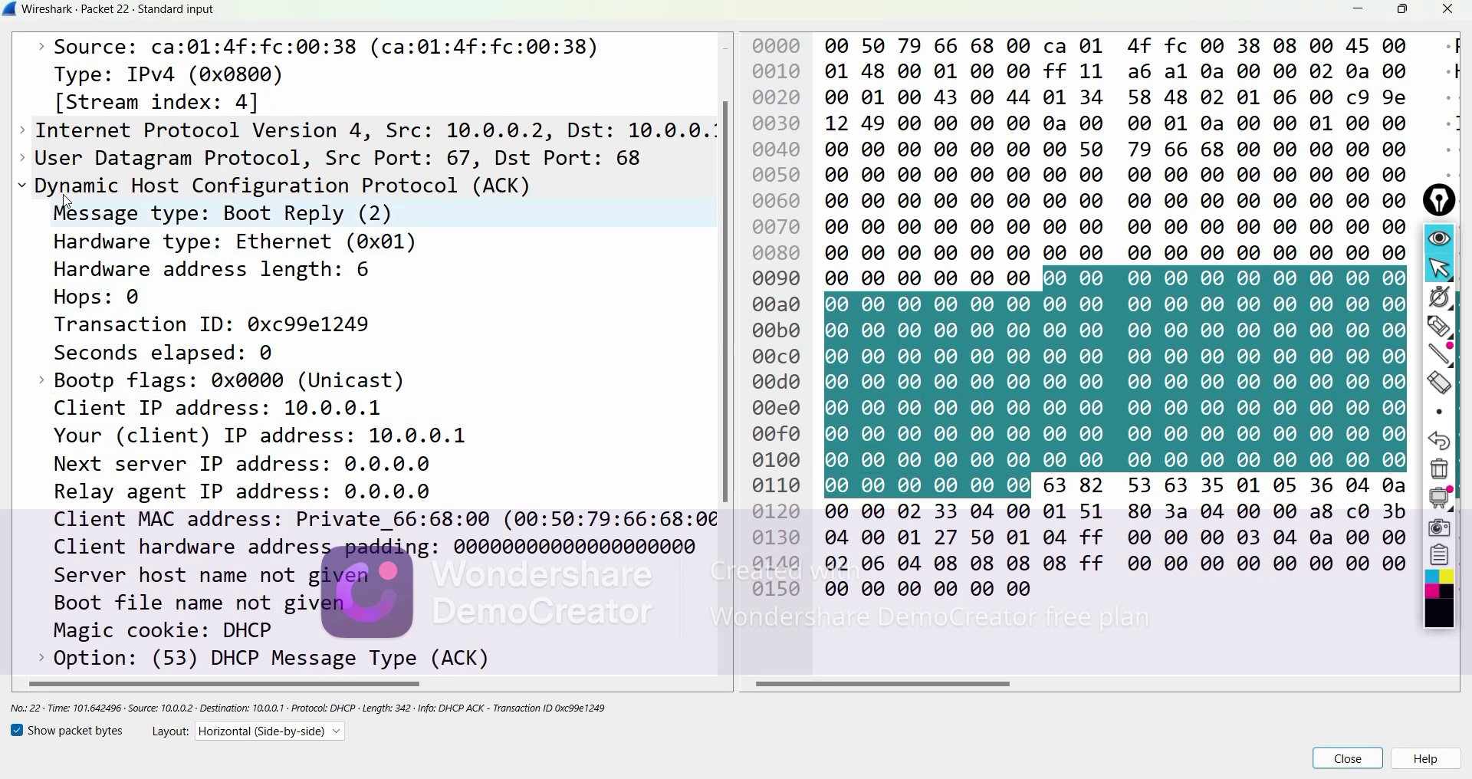
pyautogui.click(21, 185)
pyautogui.click(23, 77)
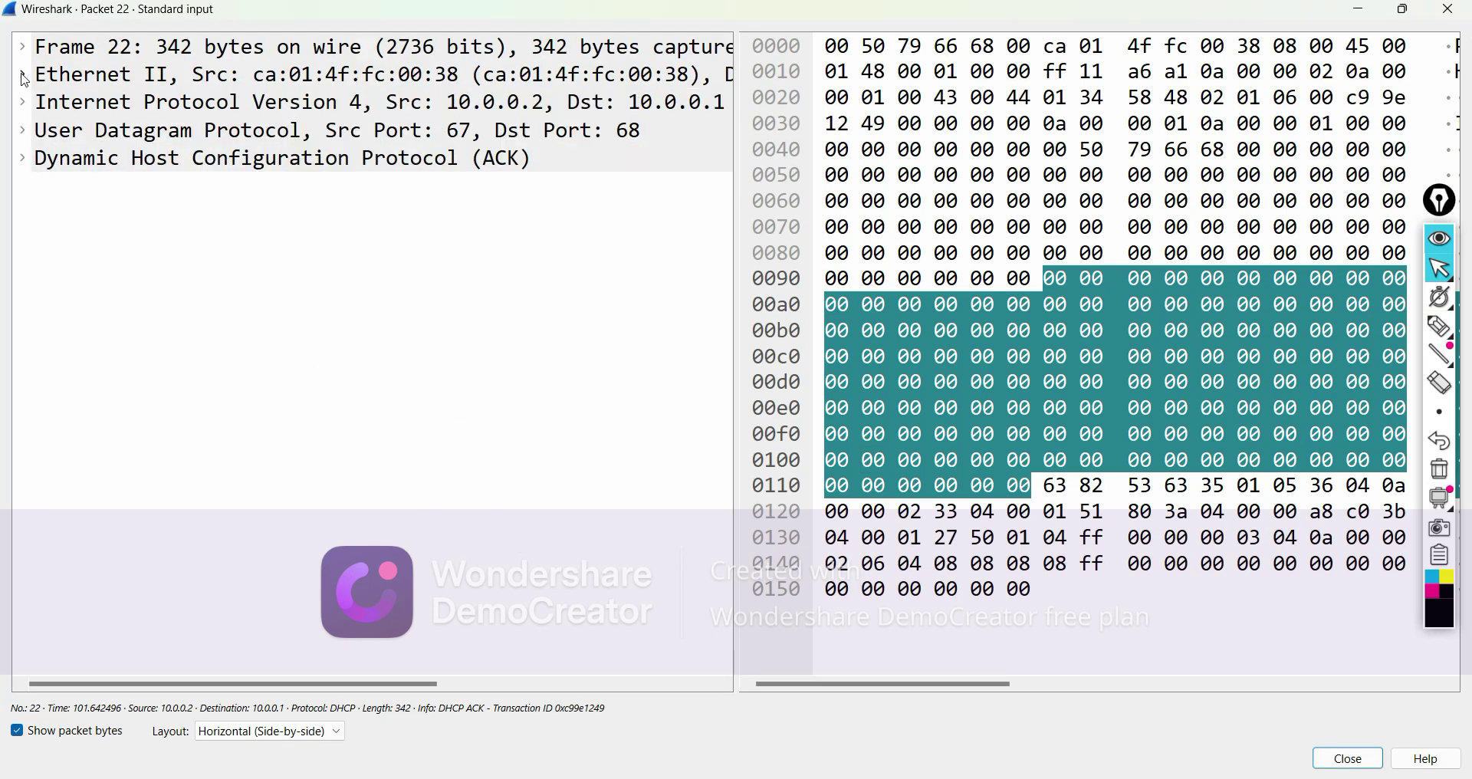
pyautogui.click(23, 103)
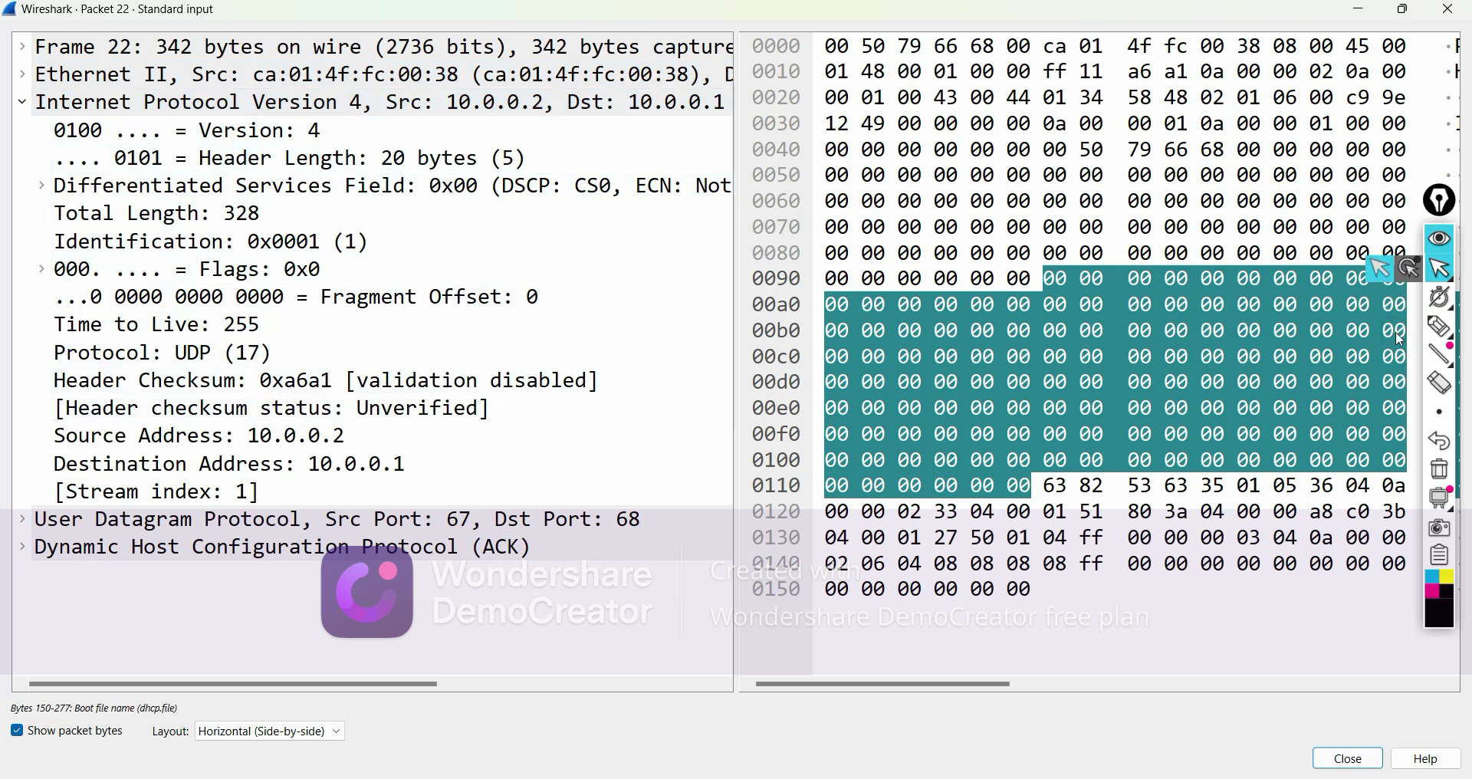
# Circle the IPv4 Source Address 10.0.0.2 and Destination Address 10.0.0.1 with the pen, then collapse that section and clear the marks
pyautogui.click(1440, 327)
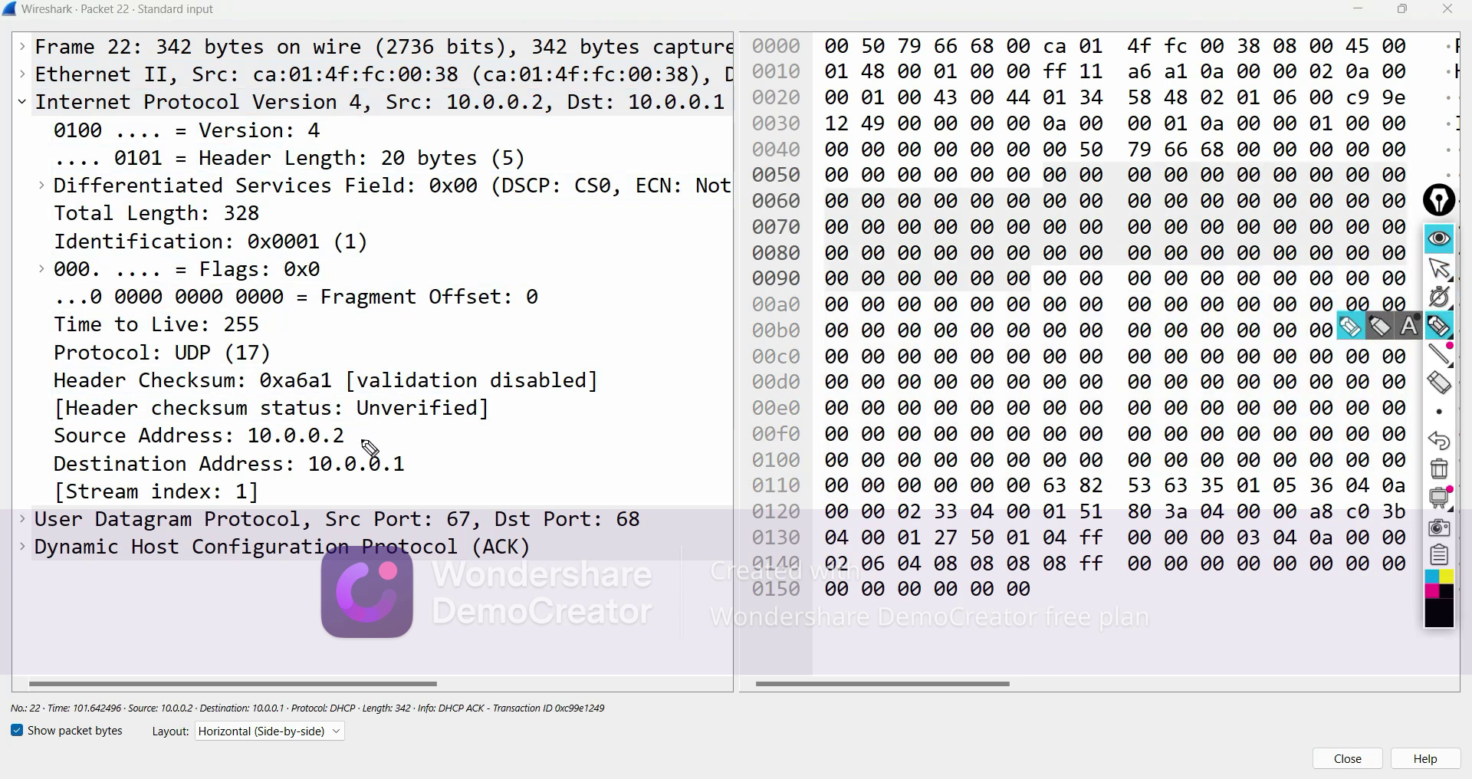
pyautogui.moveTo(366, 448)
pyautogui.mouseDown()
pyautogui.moveTo(388, 460)
pyautogui.moveTo(585, 411)
pyautogui.mouseUp()
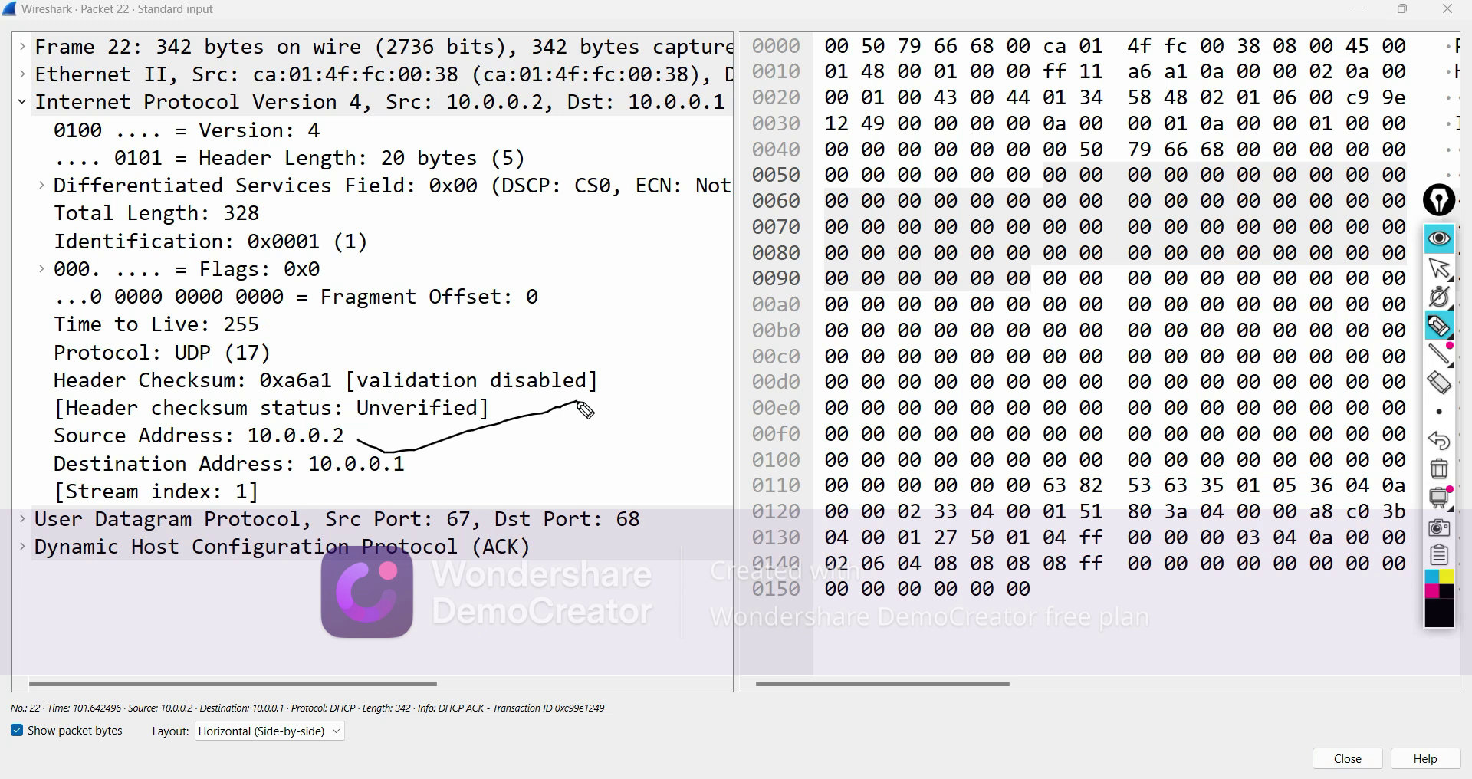
pyautogui.moveTo(435, 460)
pyautogui.mouseDown()
pyautogui.moveTo(330, 448)
pyautogui.moveTo(431, 483)
pyautogui.moveTo(401, 453)
pyautogui.mouseUp()
pyautogui.moveTo(325, 418)
pyautogui.mouseDown()
pyautogui.moveTo(233, 424)
pyautogui.moveTo(303, 416)
pyautogui.mouseUp()
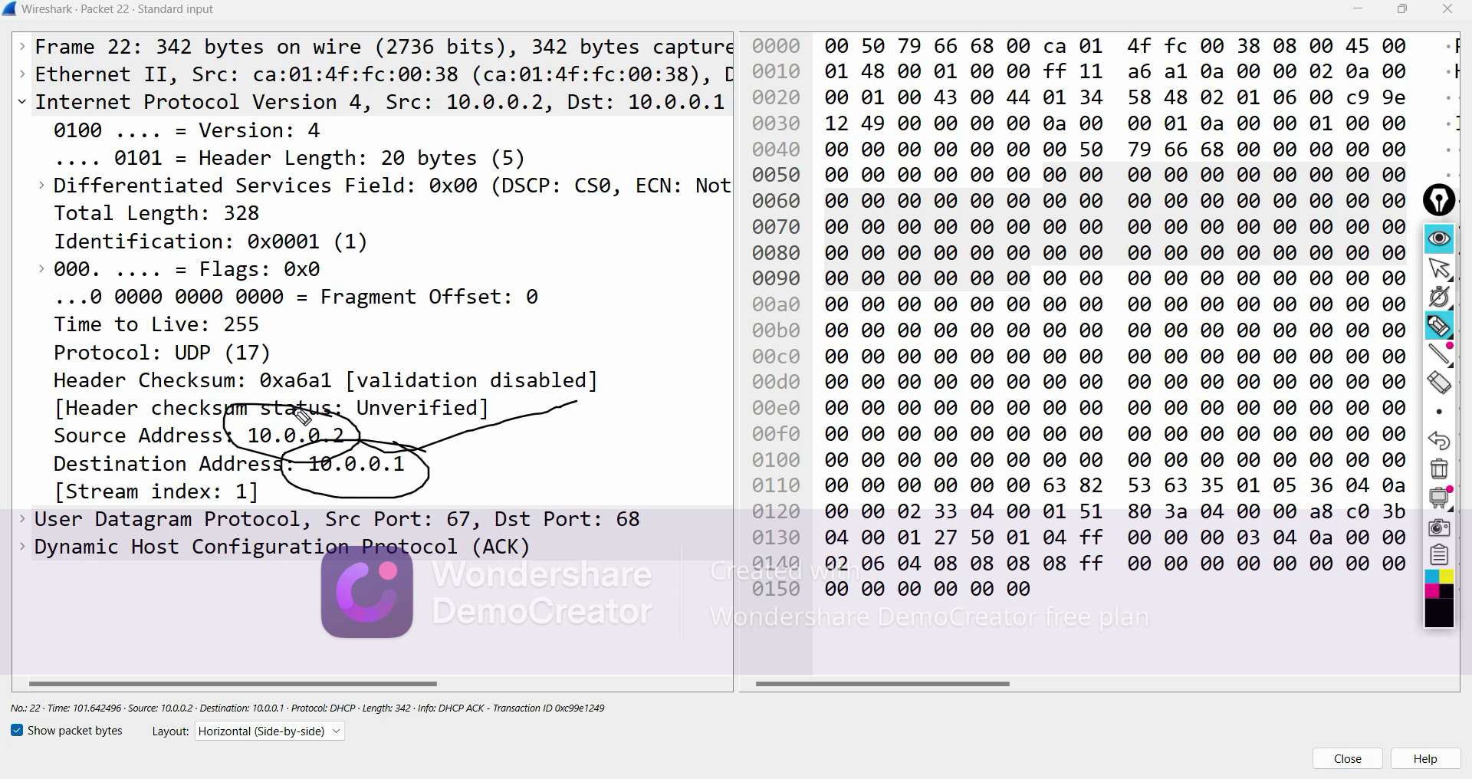
pyautogui.moveTo(1432, 326)
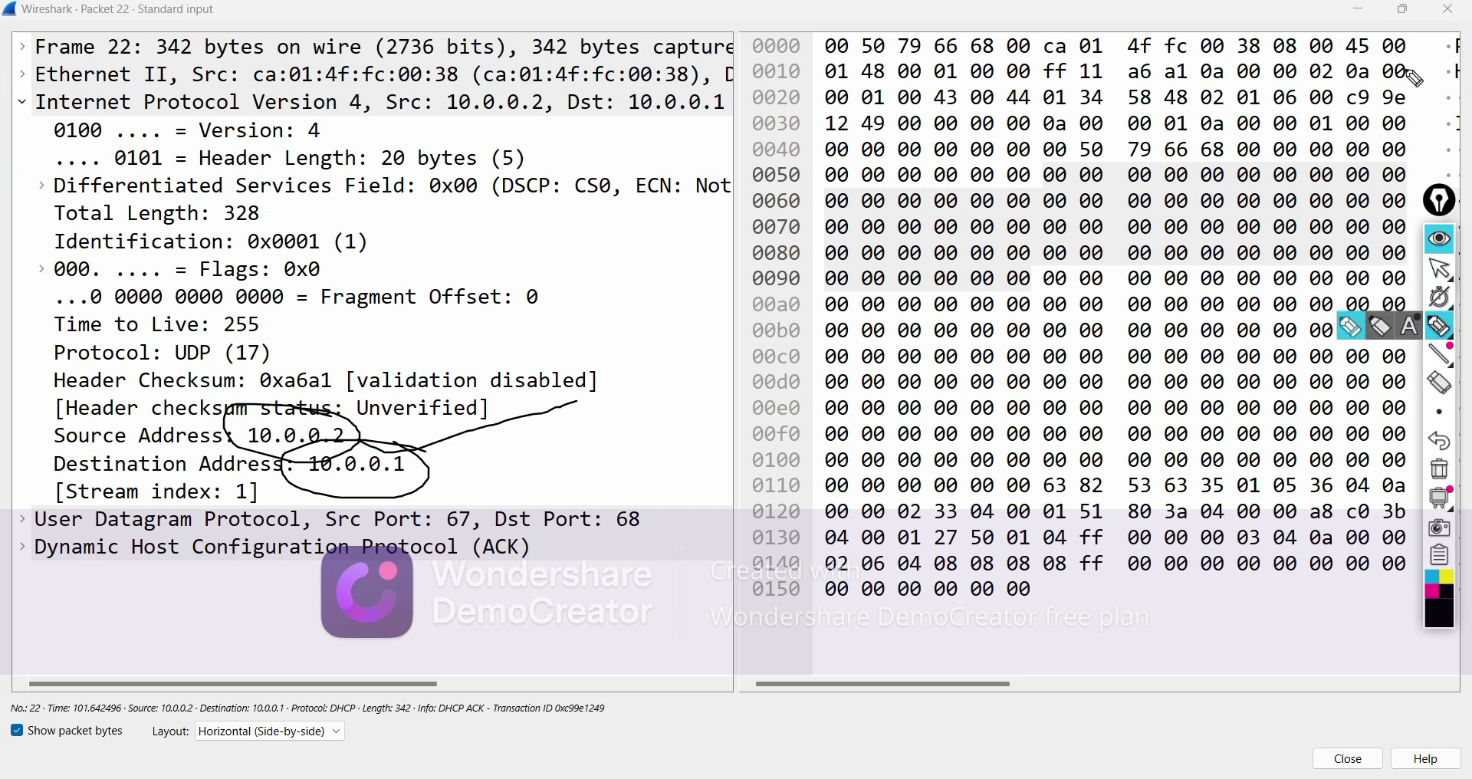
pyautogui.click(1439, 268)
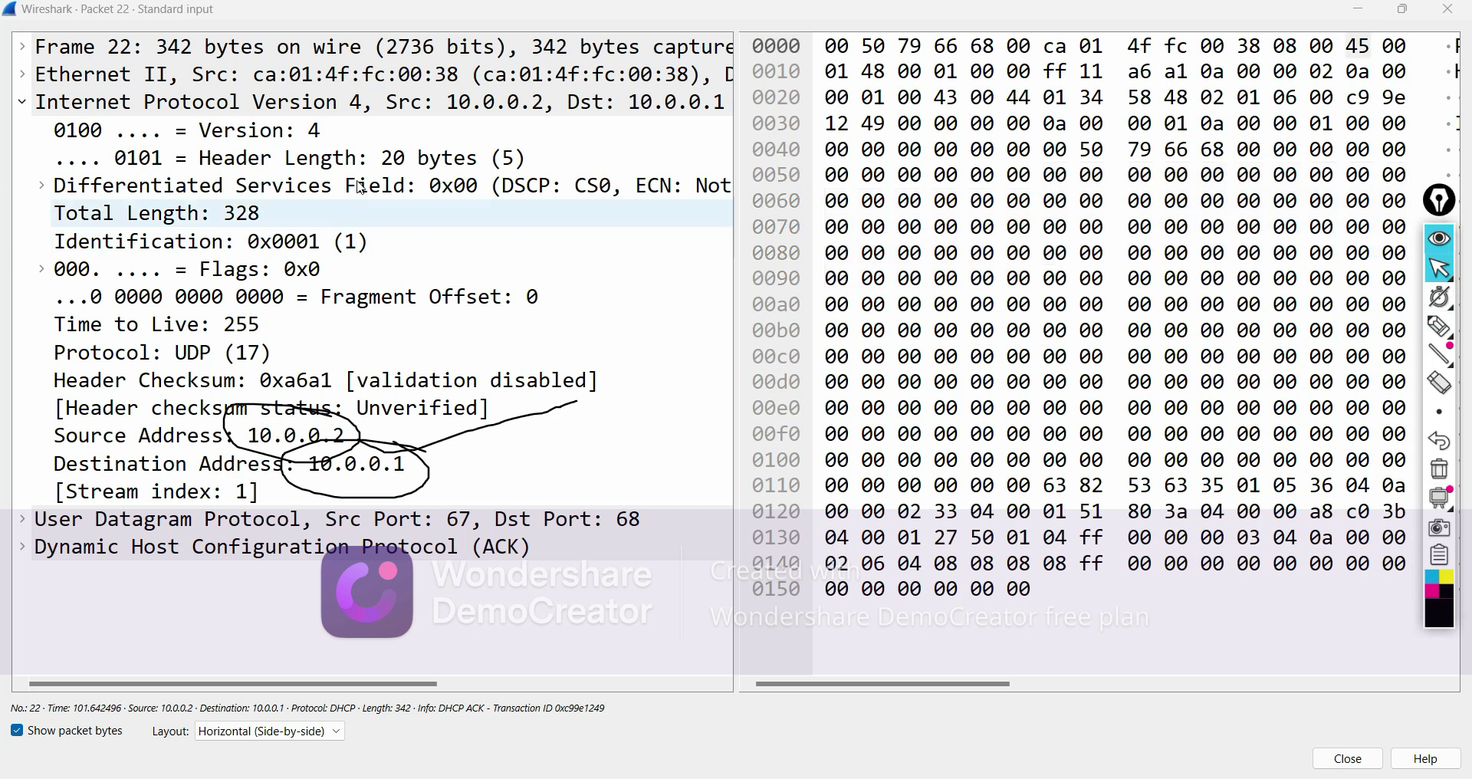
pyautogui.click(22, 103)
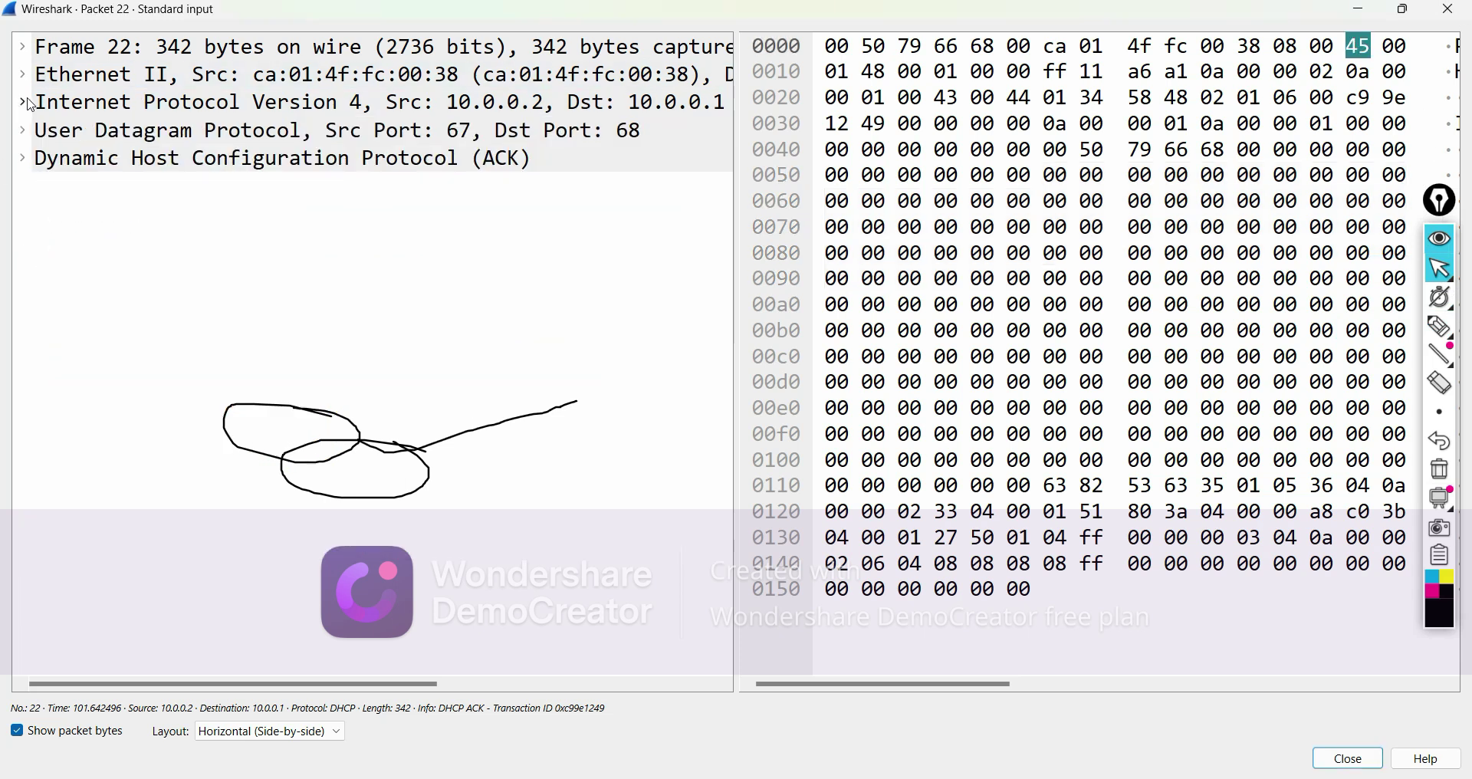
pyautogui.click(1440, 468)
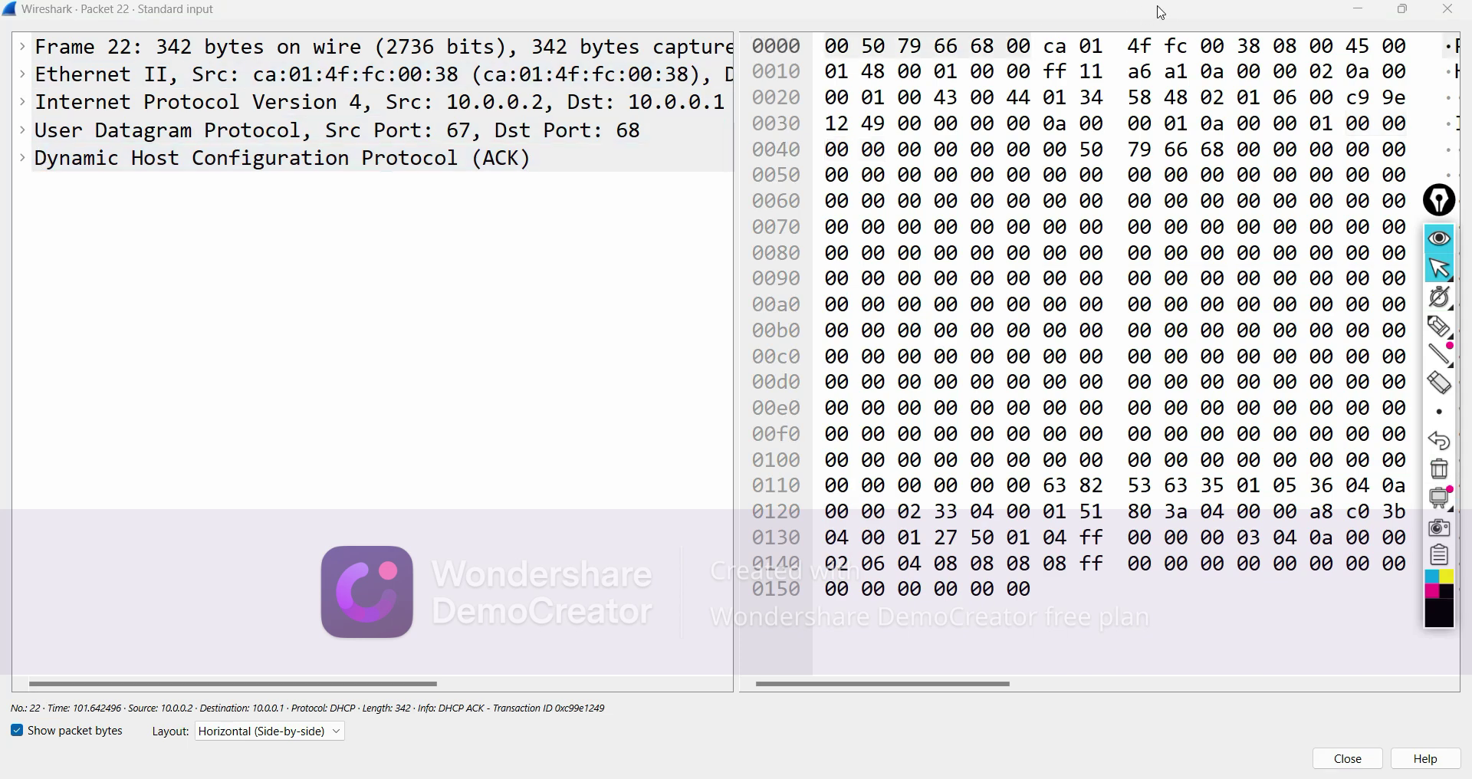
# Review the DHCP packets in the main capture list and return to the DHCP details of packet 22
pyautogui.doubleClick(984, 16)
pyautogui.click(1082, 93)
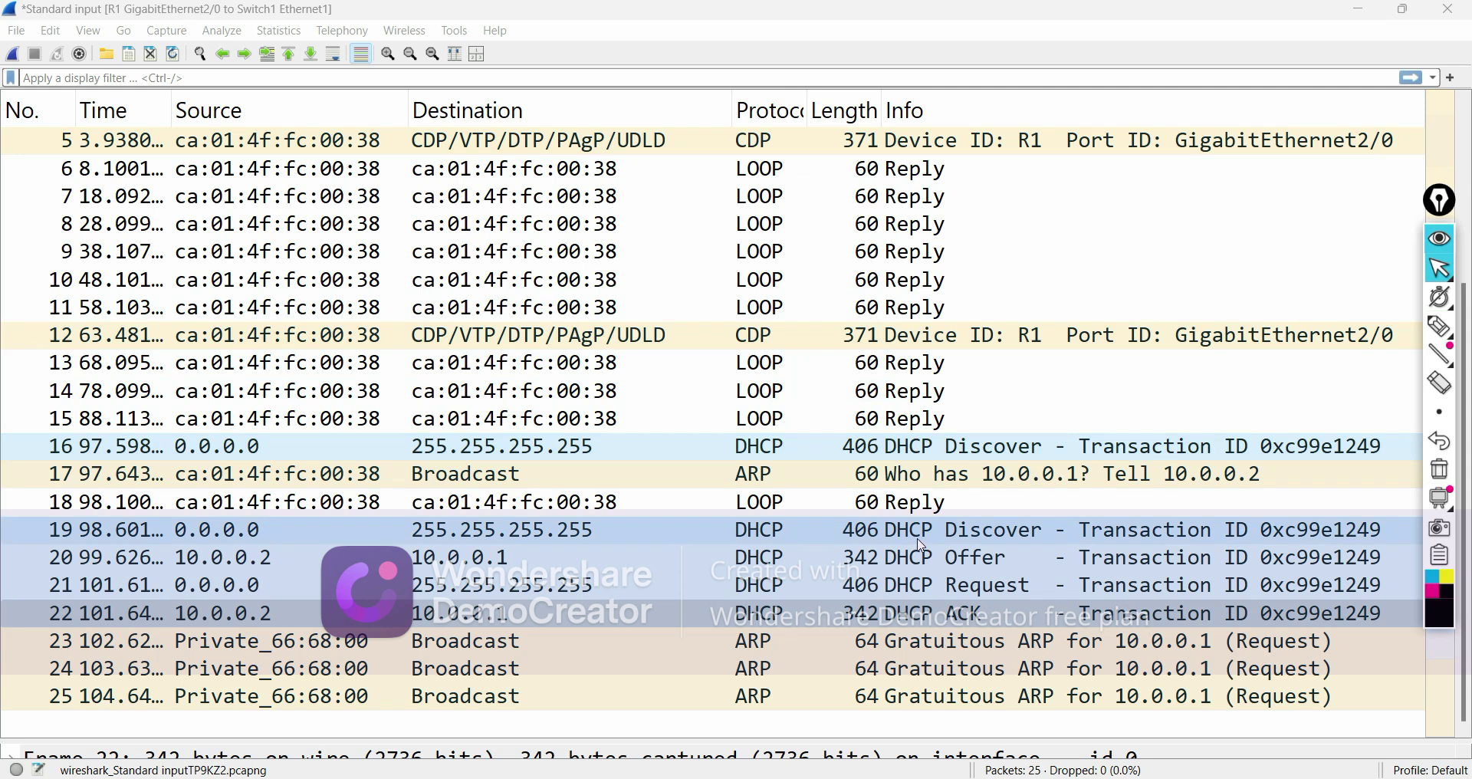
pyautogui.click(1363, 11)
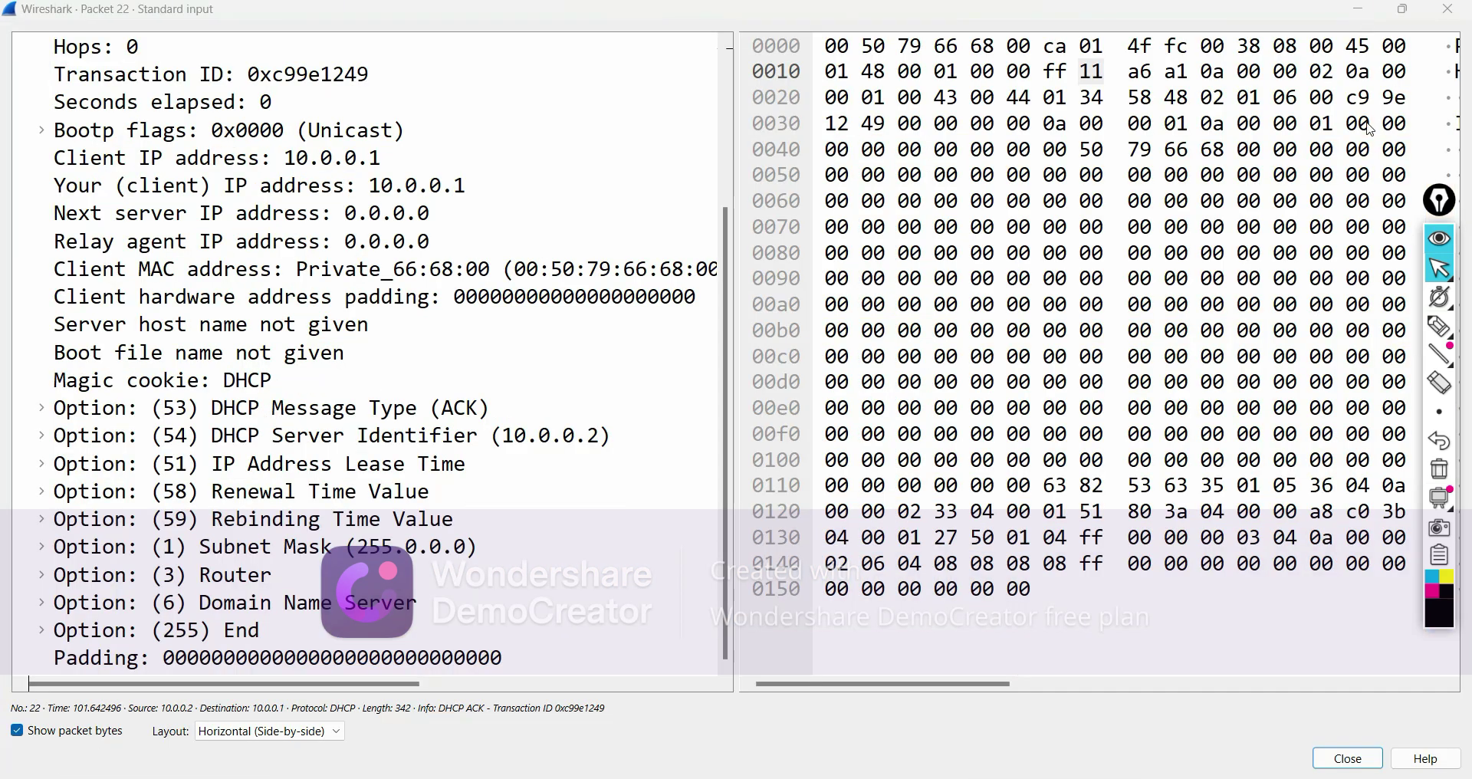
# Mark DHCP options 53, 54 and 51 in the ACK packet with the pen and draw a box around the whole option list
pyautogui.click(1439, 330)
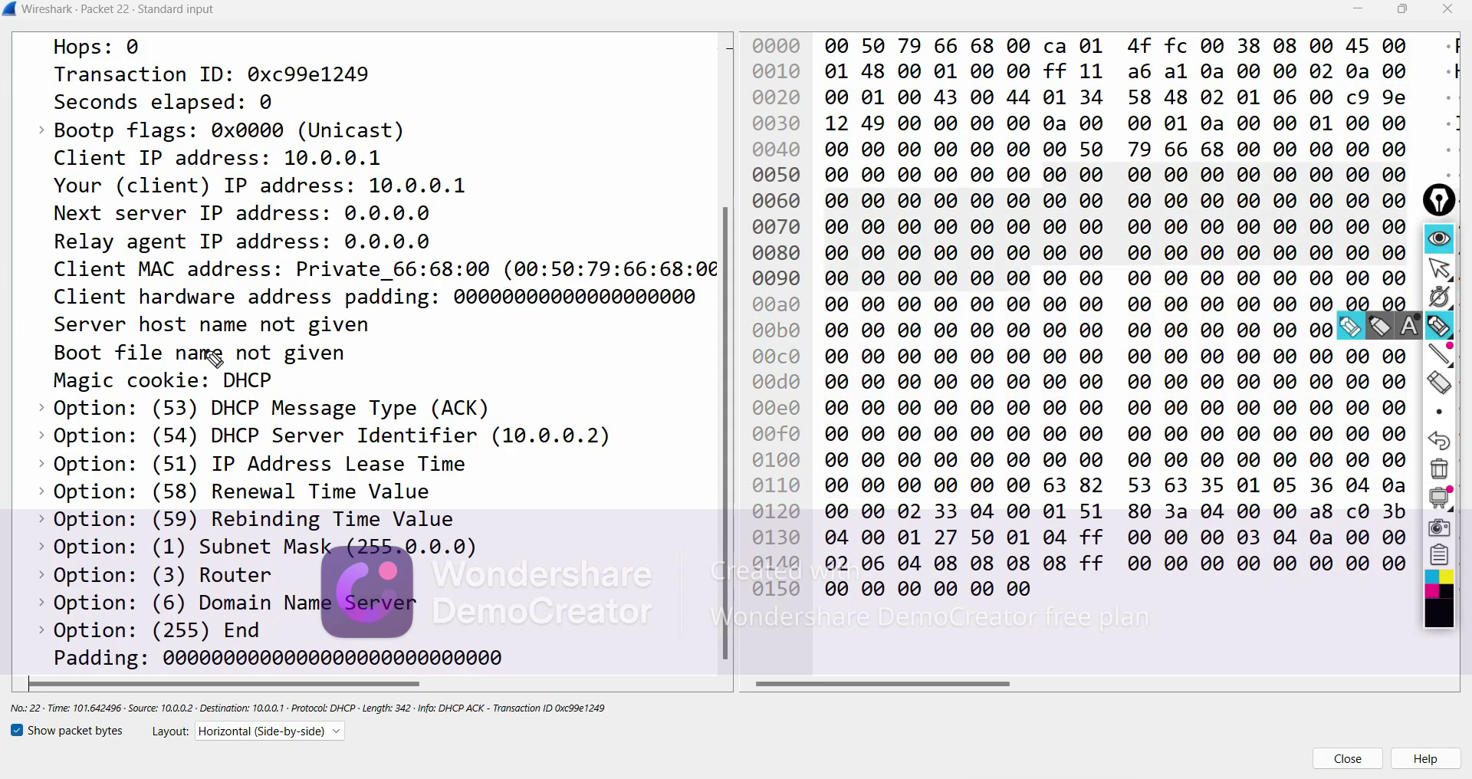
pyautogui.moveTo(495, 412); pyautogui.dragTo(651, 340)
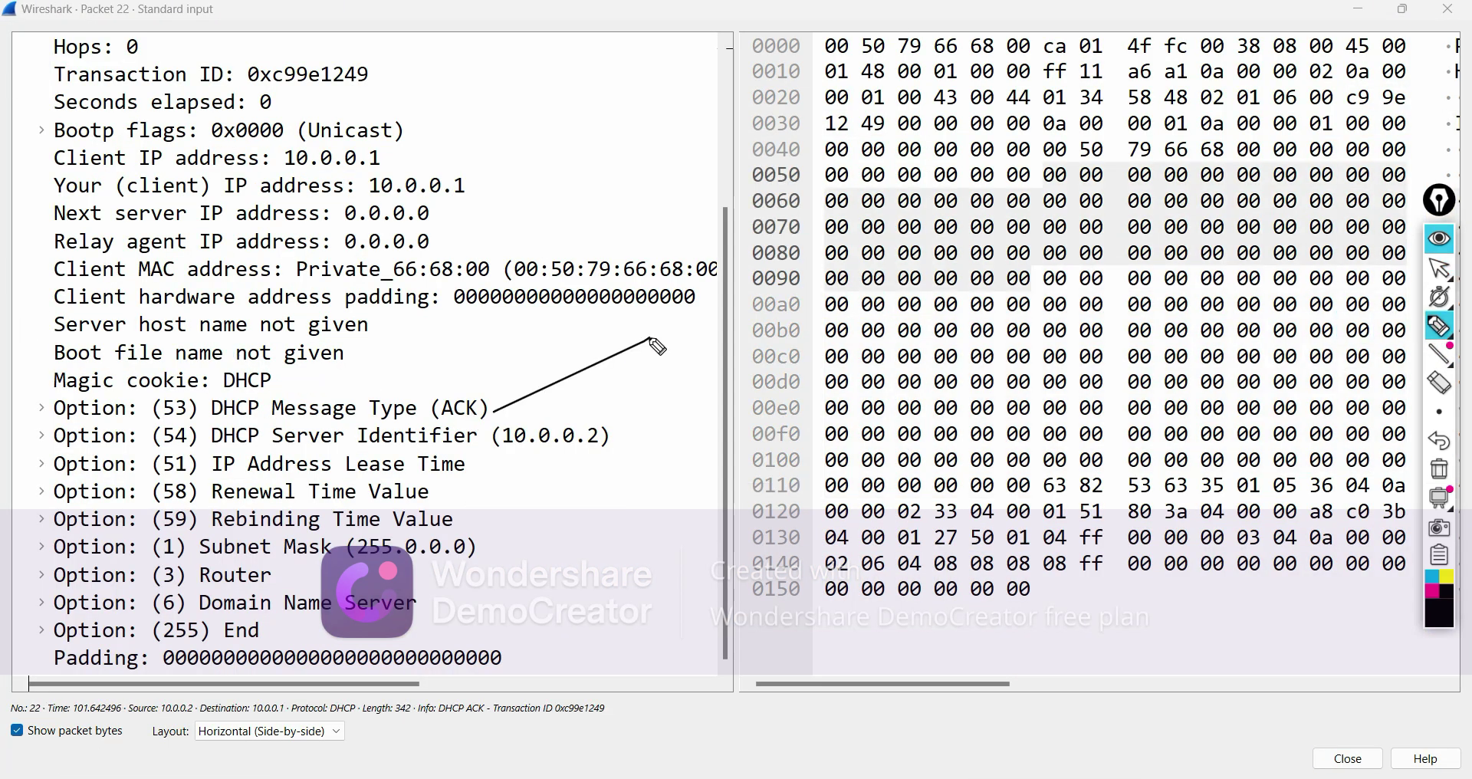
pyautogui.moveTo(609, 441); pyautogui.dragTo(655, 390)
pyautogui.moveTo(189, 452)
pyautogui.mouseDown()
pyautogui.moveTo(157, 472)
pyautogui.moveTo(197, 459)
pyautogui.mouseUp()
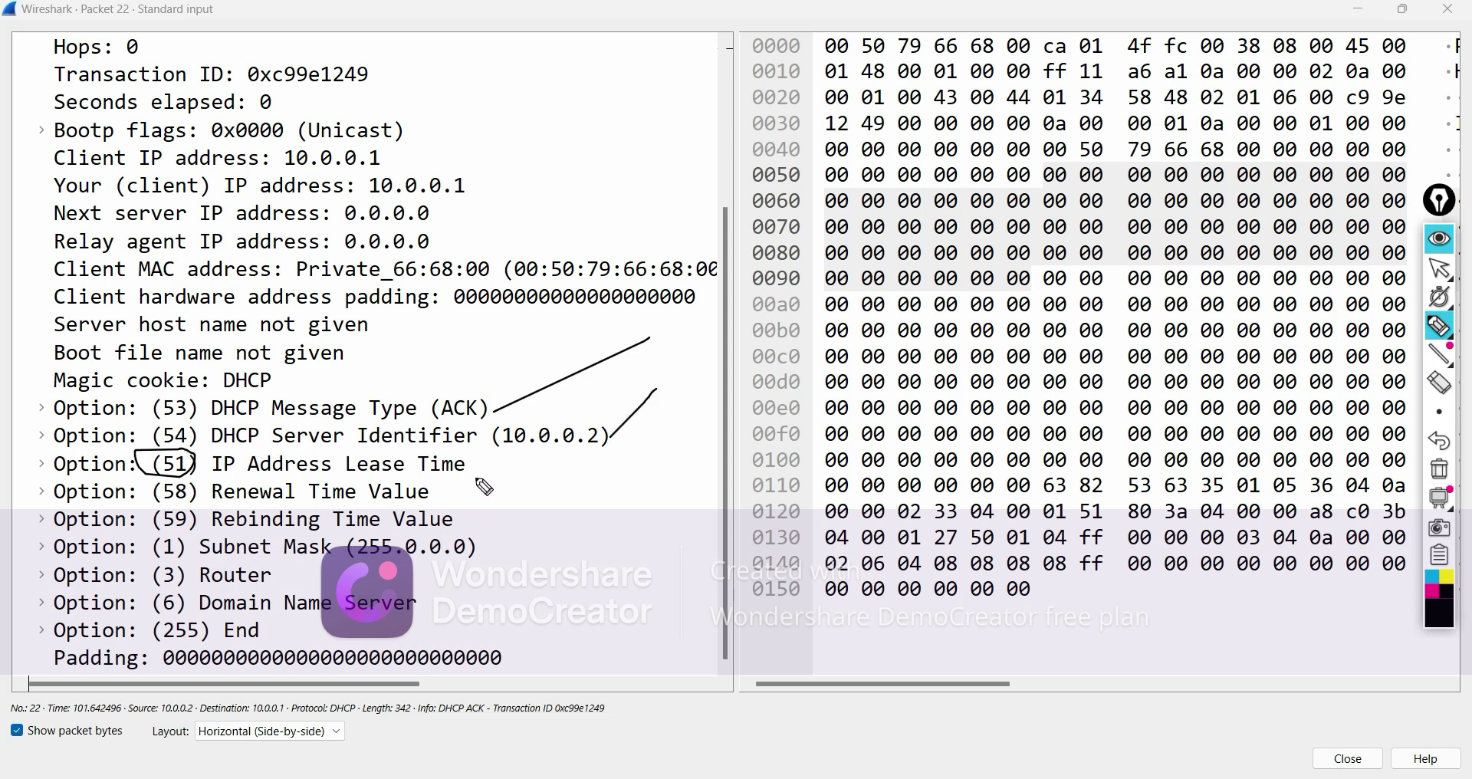
pyautogui.moveTo(476, 471); pyautogui.dragTo(594, 406)
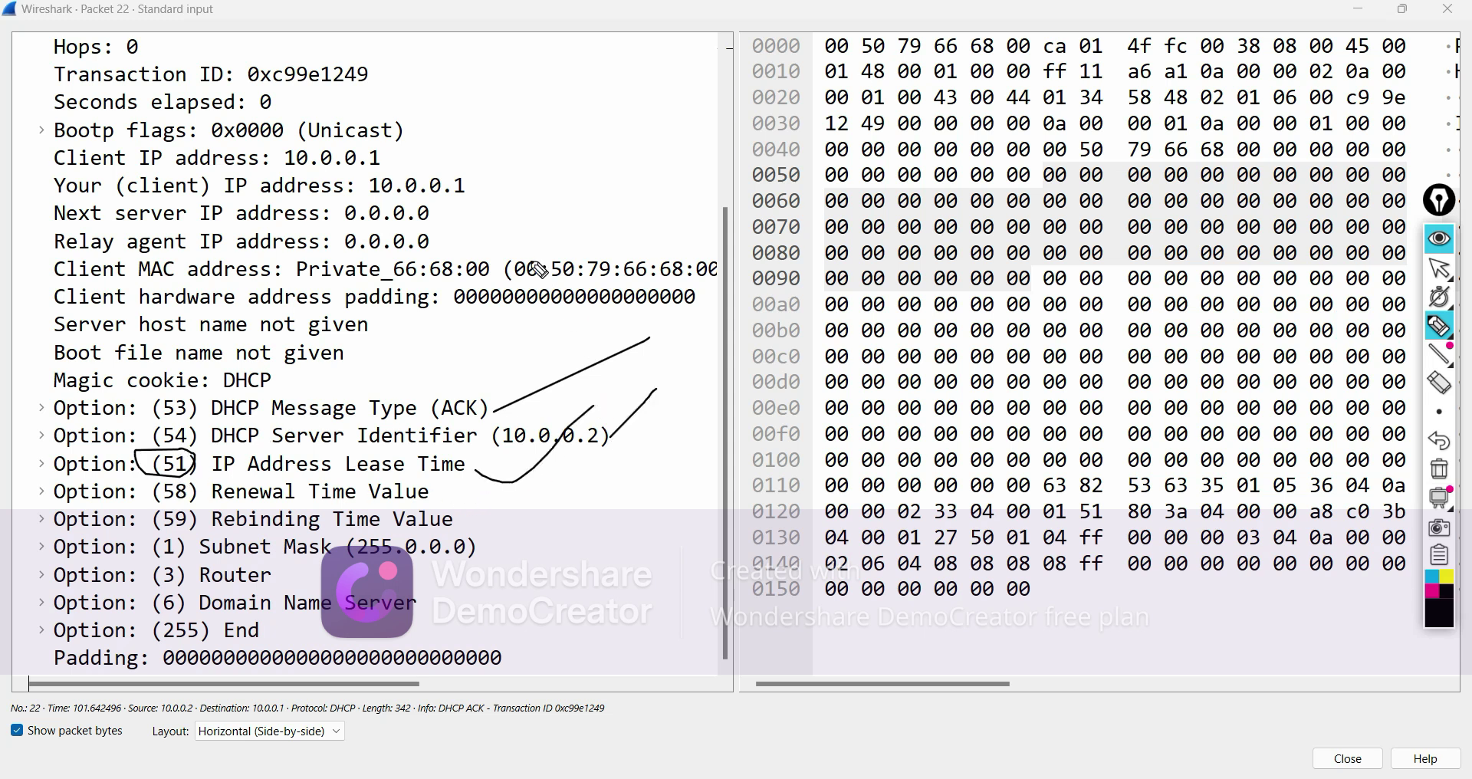
pyautogui.moveTo(487, 381)
pyautogui.mouseDown()
pyautogui.moveTo(80, 391)
pyautogui.moveTo(40, 426)
pyautogui.mouseUp()
pyautogui.moveTo(37, 500)
pyautogui.mouseDown()
pyautogui.moveTo(34, 682)
pyautogui.moveTo(322, 694)
pyautogui.moveTo(583, 622)
pyautogui.moveTo(548, 376)
pyautogui.moveTo(491, 367)
pyautogui.mouseUp()
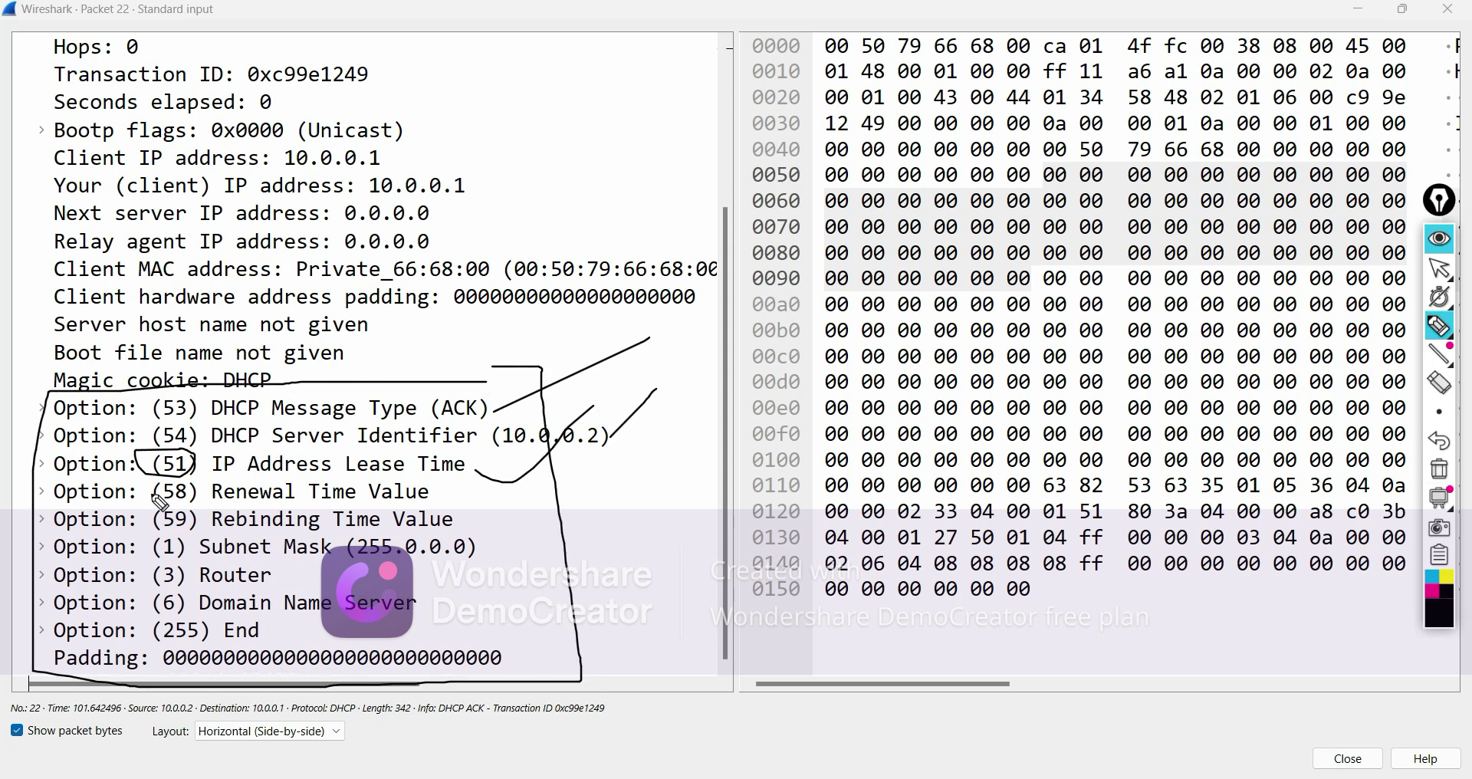
# Mark options 58, 59, 1, 3 and 255 and the Padding line with the pen, and circle the option list again
pyautogui.moveTo(440, 497); pyautogui.dragTo(625, 443)
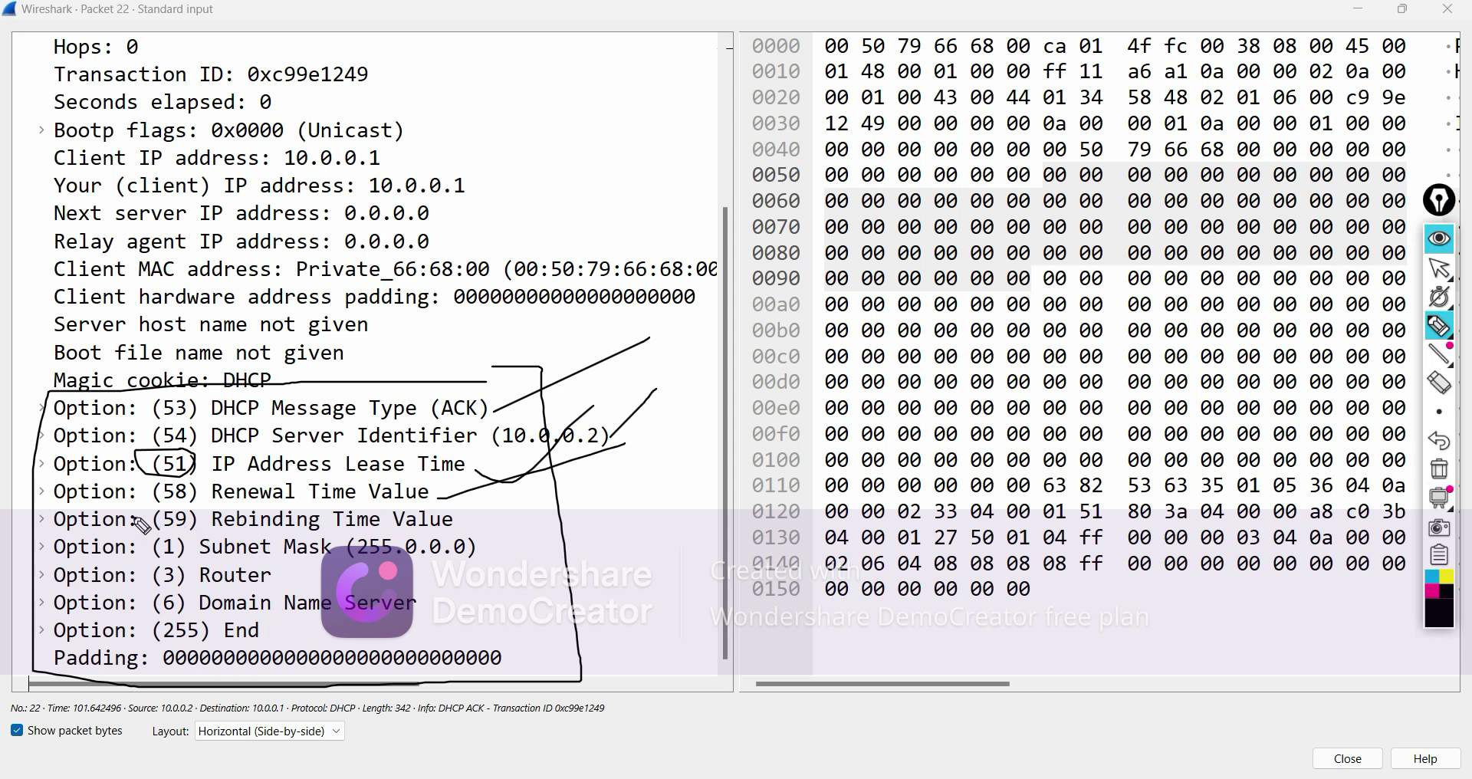
pyautogui.moveTo(453, 525); pyautogui.dragTo(554, 482)
pyautogui.moveTo(489, 541); pyautogui.dragTo(577, 520)
pyautogui.moveTo(294, 571)
pyautogui.mouseDown()
pyautogui.moveTo(207, 601)
pyautogui.moveTo(408, 569)
pyautogui.mouseUp()
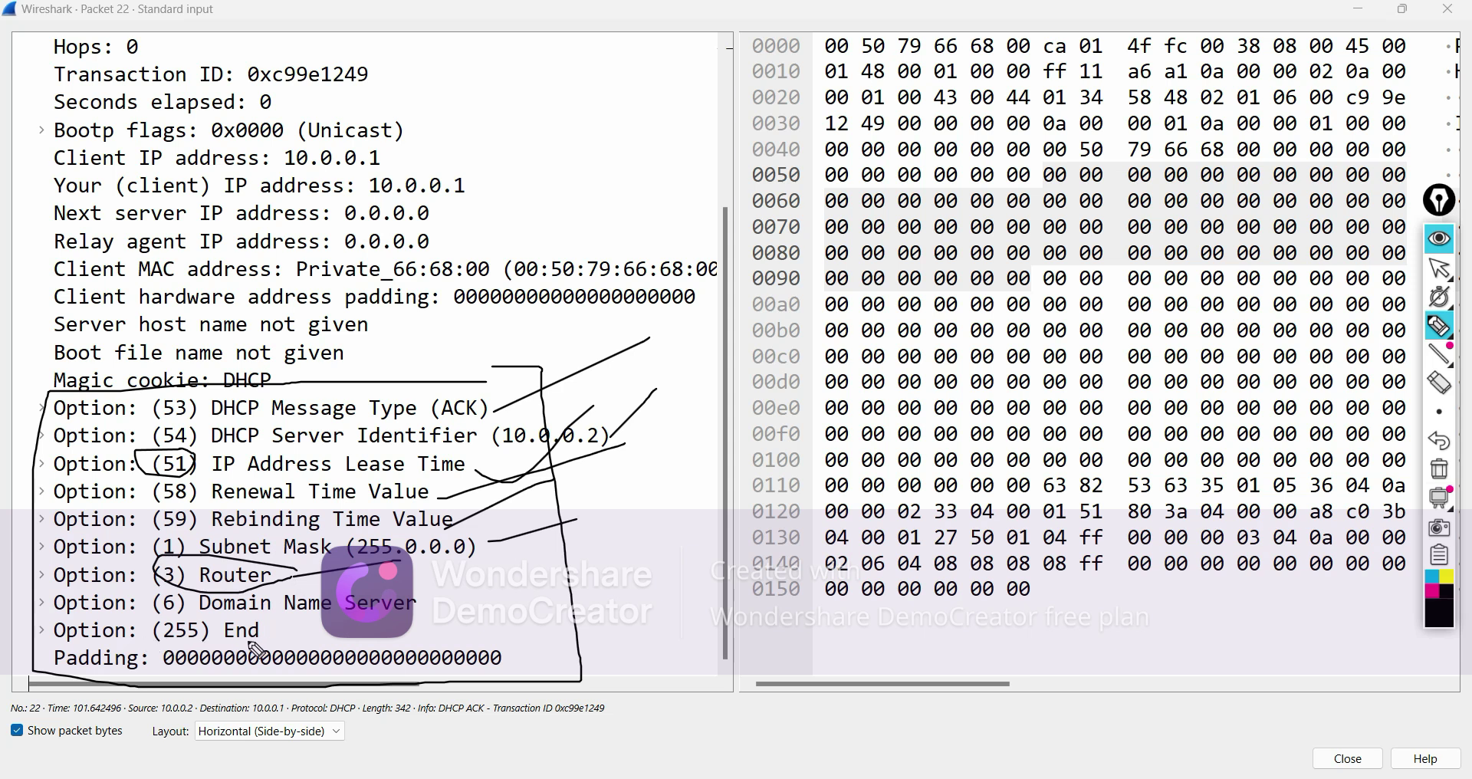
pyautogui.moveTo(509, 667); pyautogui.dragTo(650, 598)
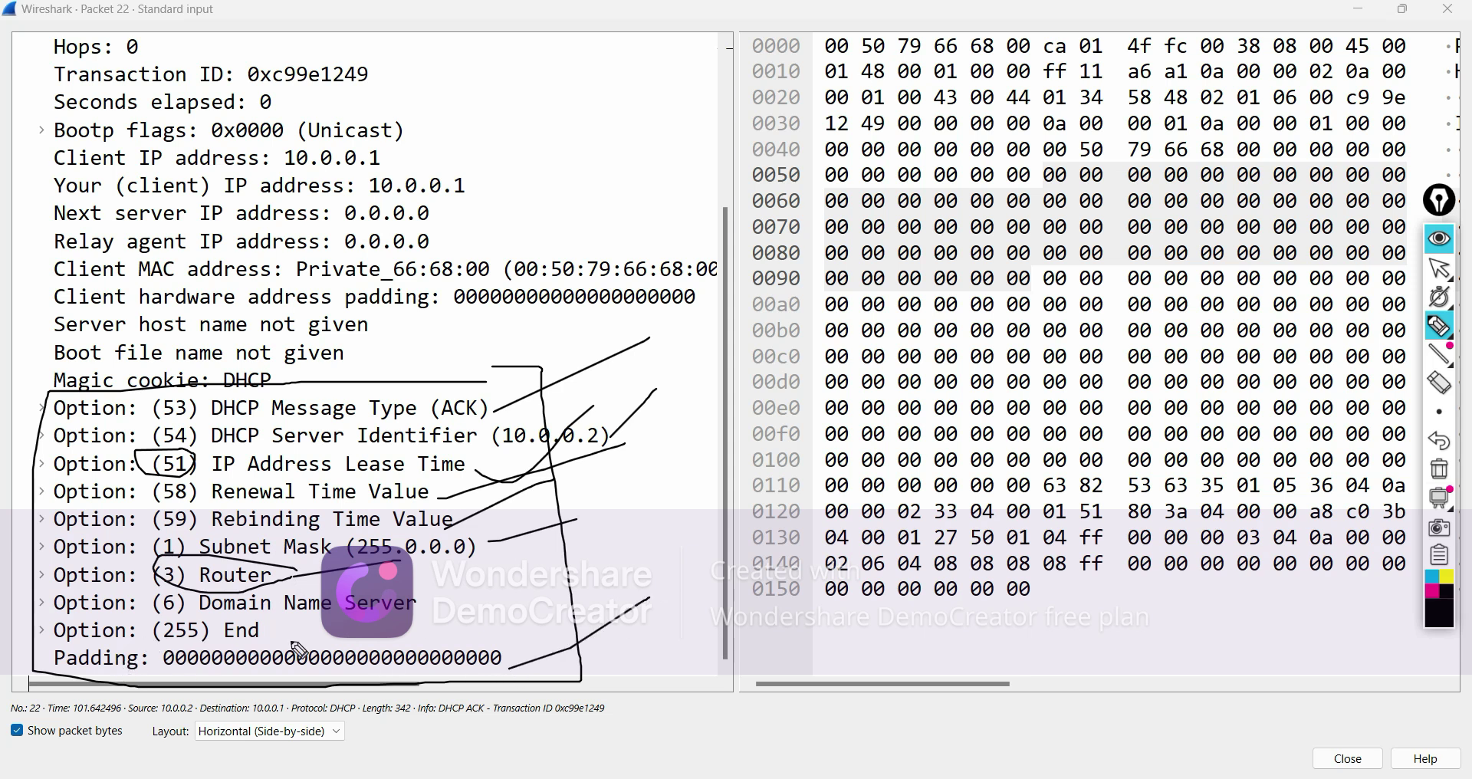
pyautogui.moveTo(265, 637); pyautogui.dragTo(412, 590)
pyautogui.moveTo(526, 369)
pyautogui.mouseDown()
pyautogui.moveTo(52, 373)
pyautogui.moveTo(369, 704)
pyautogui.moveTo(439, 379)
pyautogui.mouseUp()
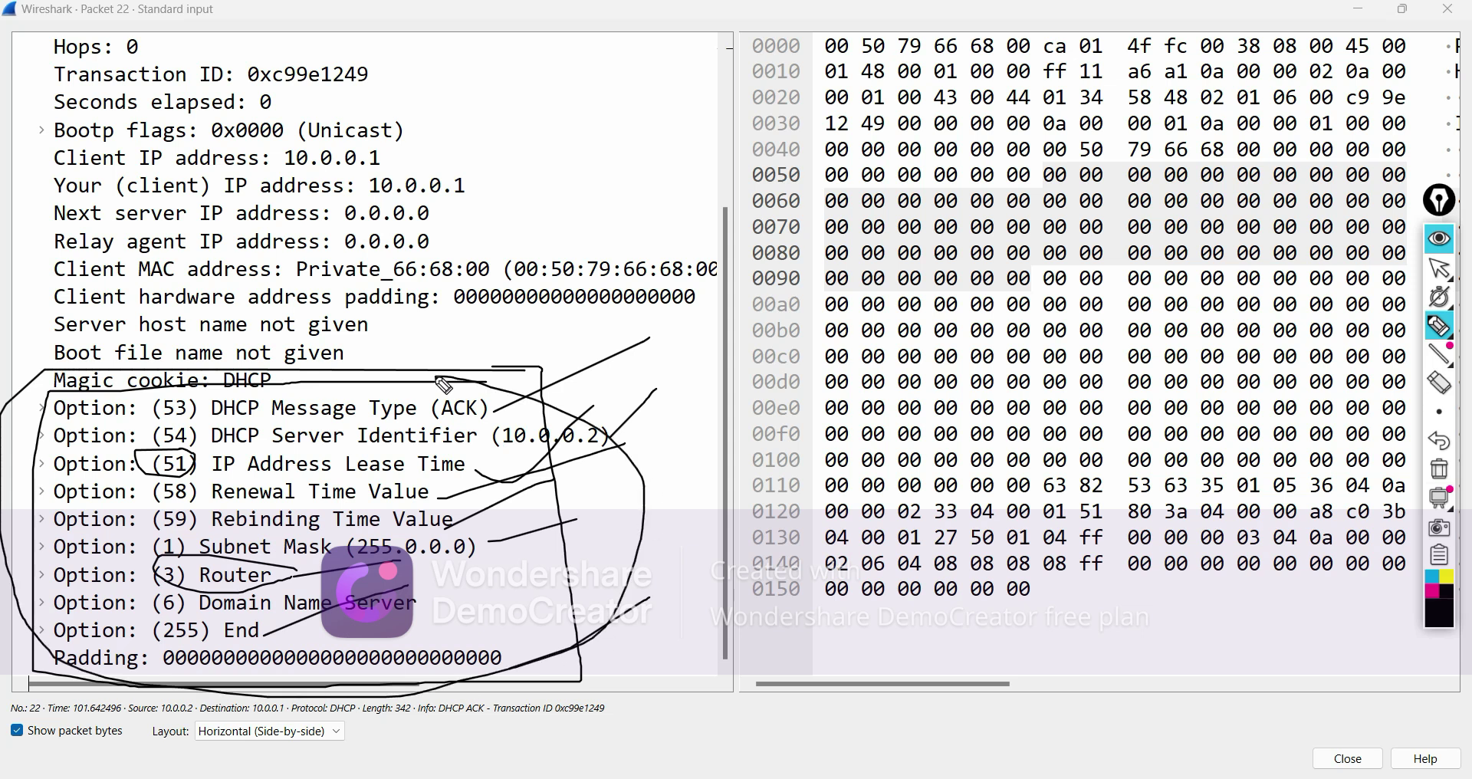
# Erase all pen marks from the packet details and return to the normal pointer
pyautogui.click(1440, 326)
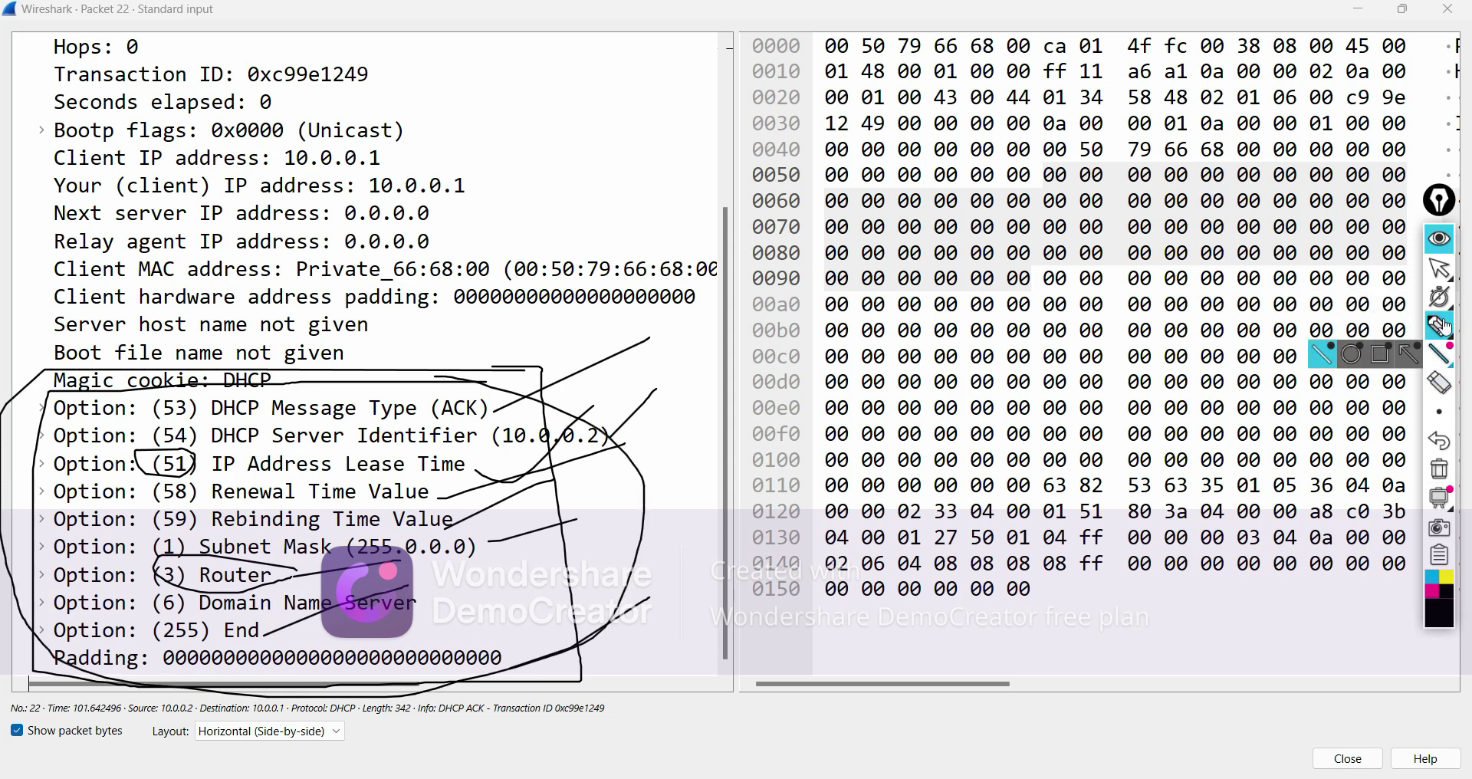
pyautogui.click(1439, 469)
pyautogui.click(1440, 326)
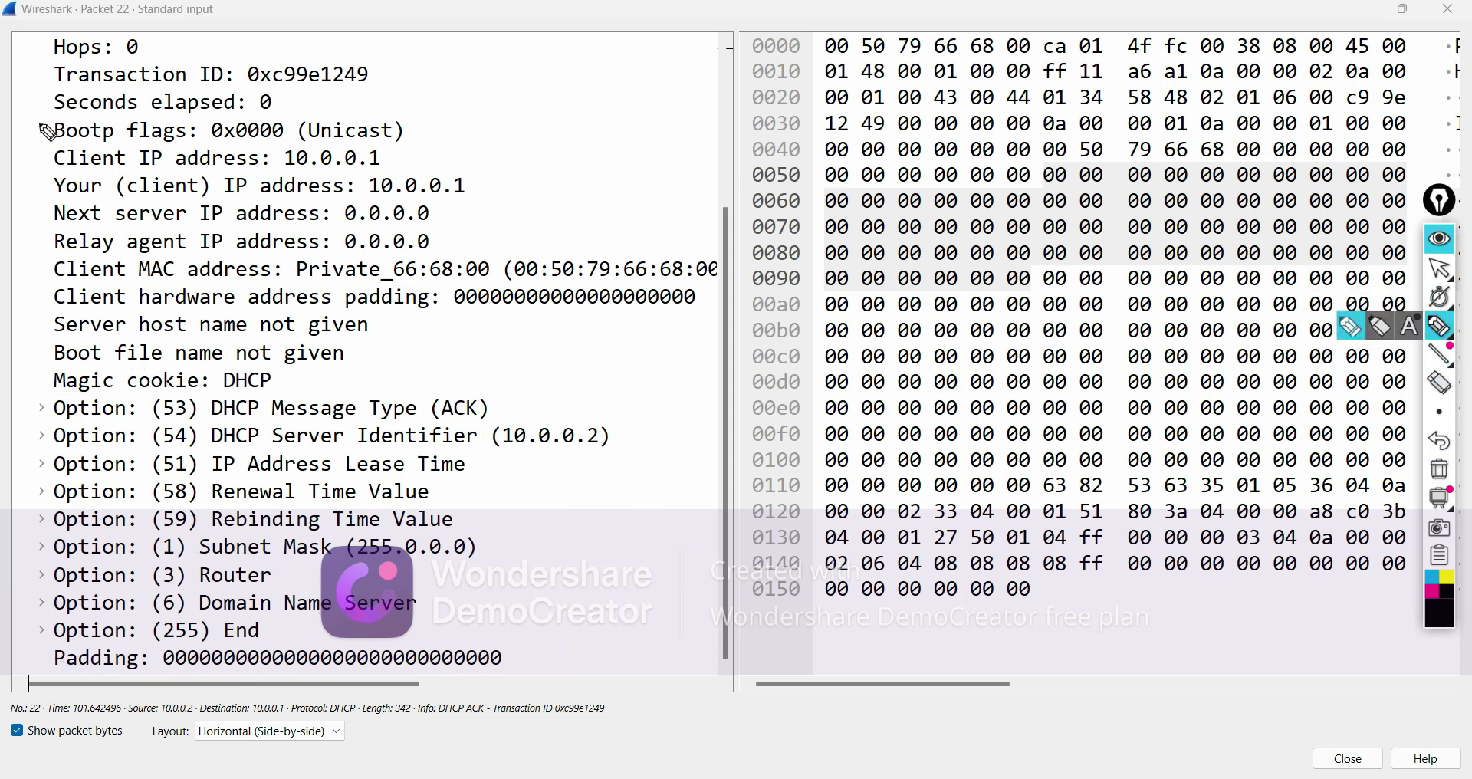
pyautogui.click(1440, 267)
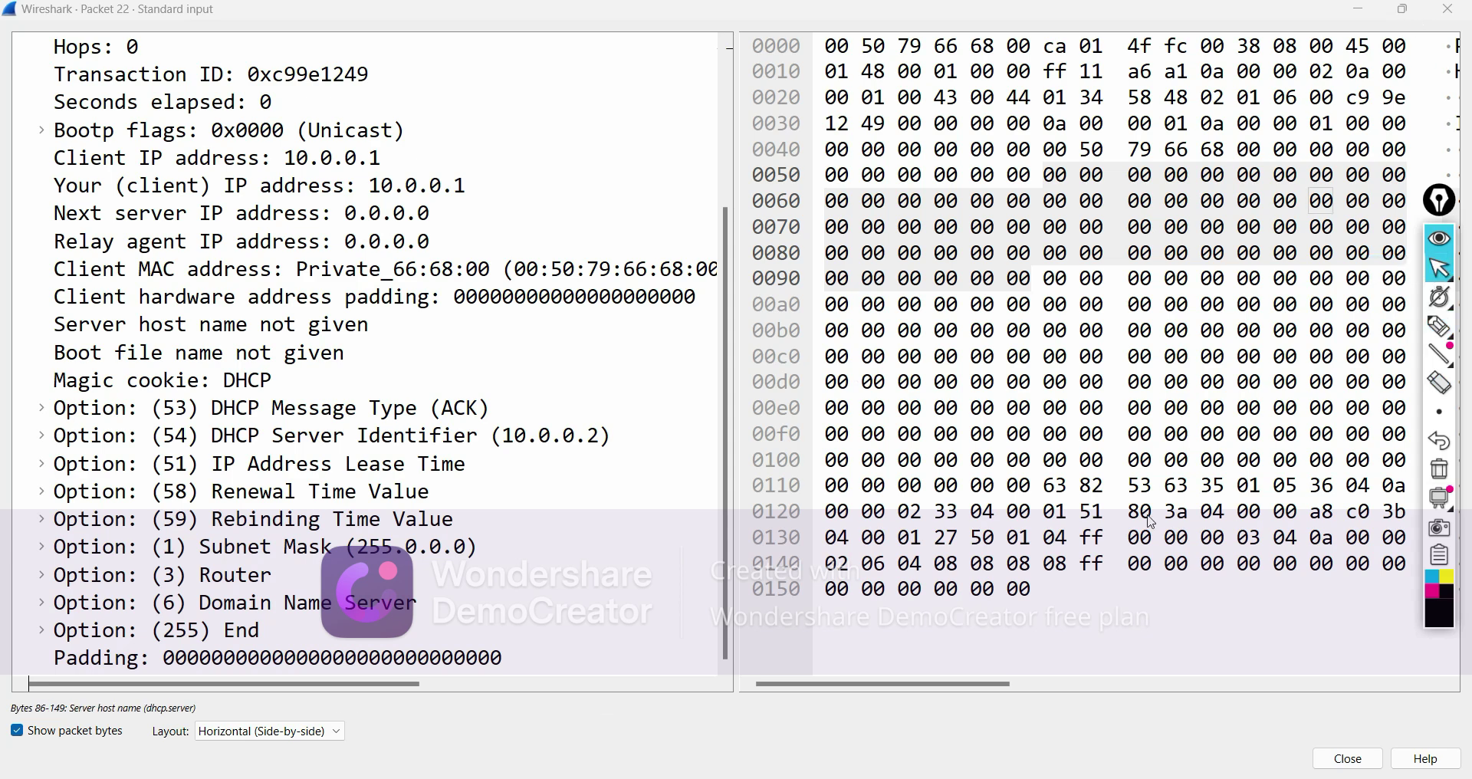
# Switch to the PowerPoint presentation "WHAT IS DHCP ROLE IN NETWORKING", maximize it and show slide 6, DHCP PAYLOAD
pyautogui.click(1035, 720)
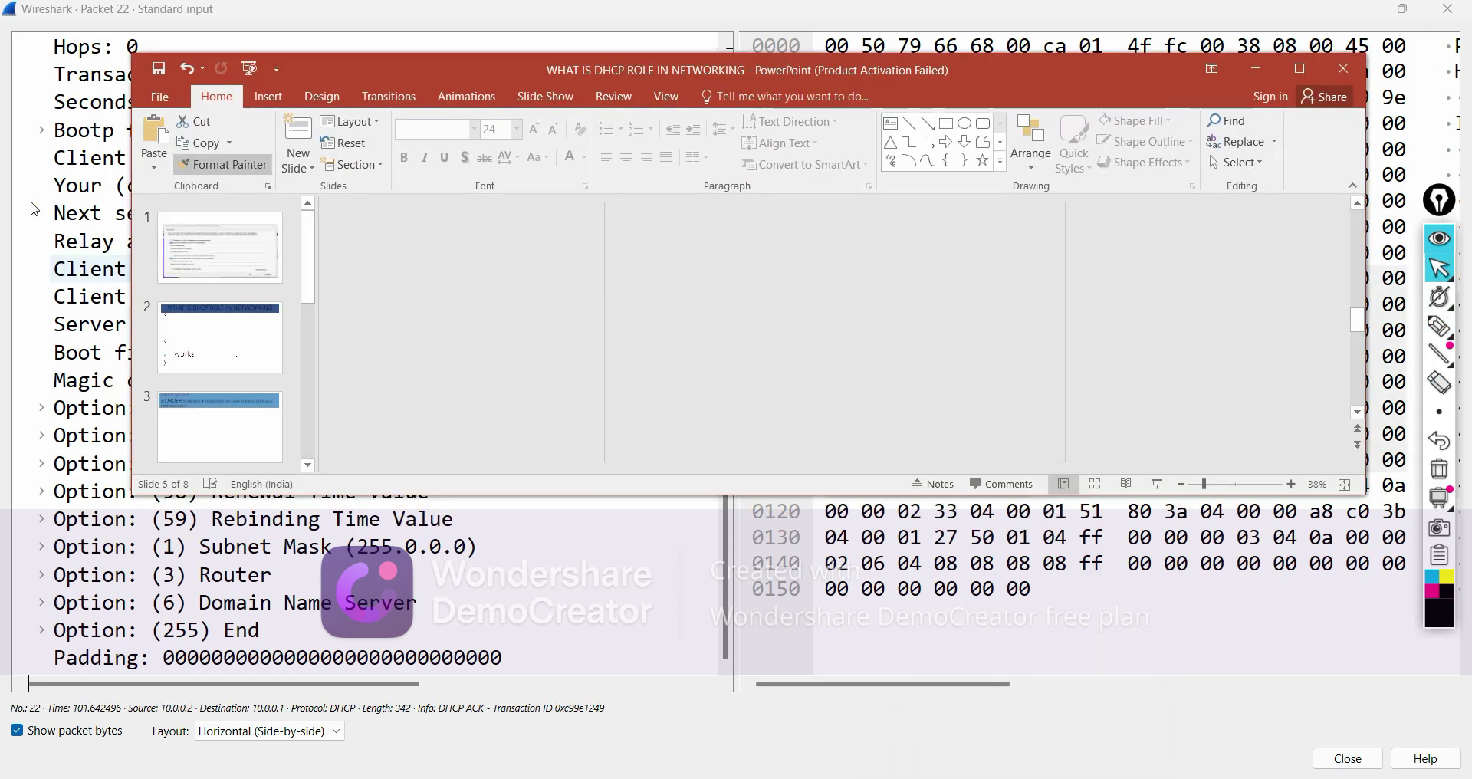
pyautogui.click(1301, 70)
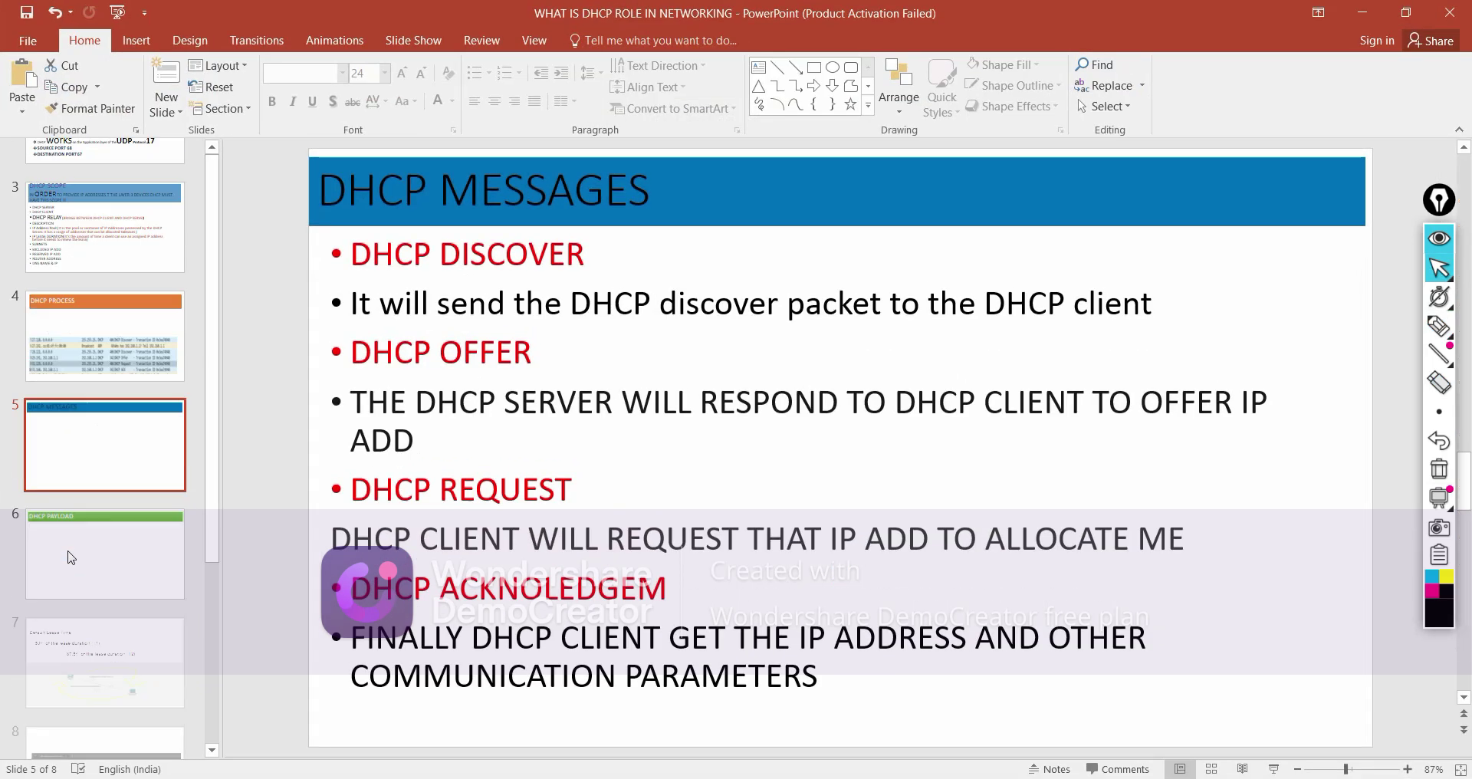
pyautogui.click(115, 510)
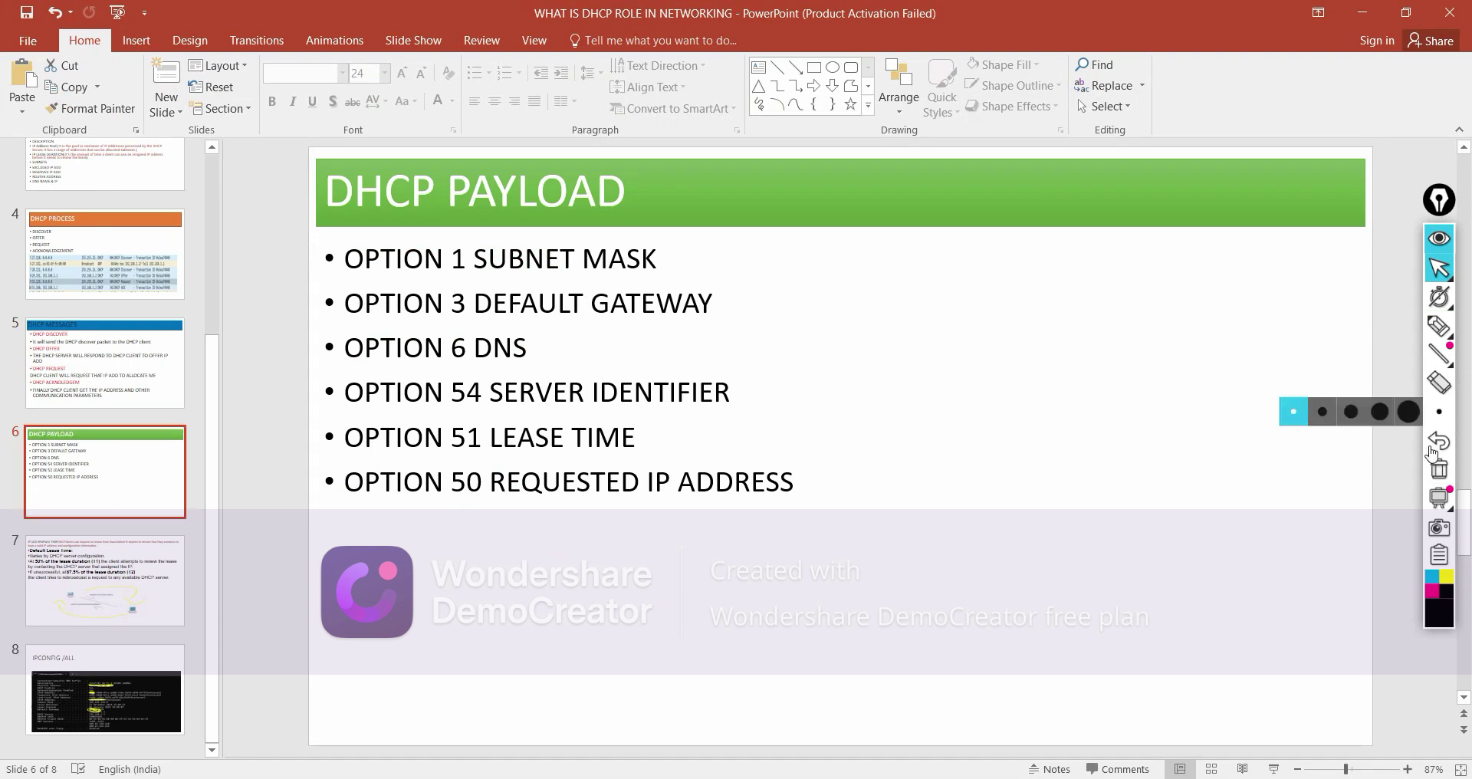
# Draw a pen stroke beside each DHCP PAYLOAD item: options 1, 3, 6, 54, 51 and 50
pyautogui.click(1439, 326)
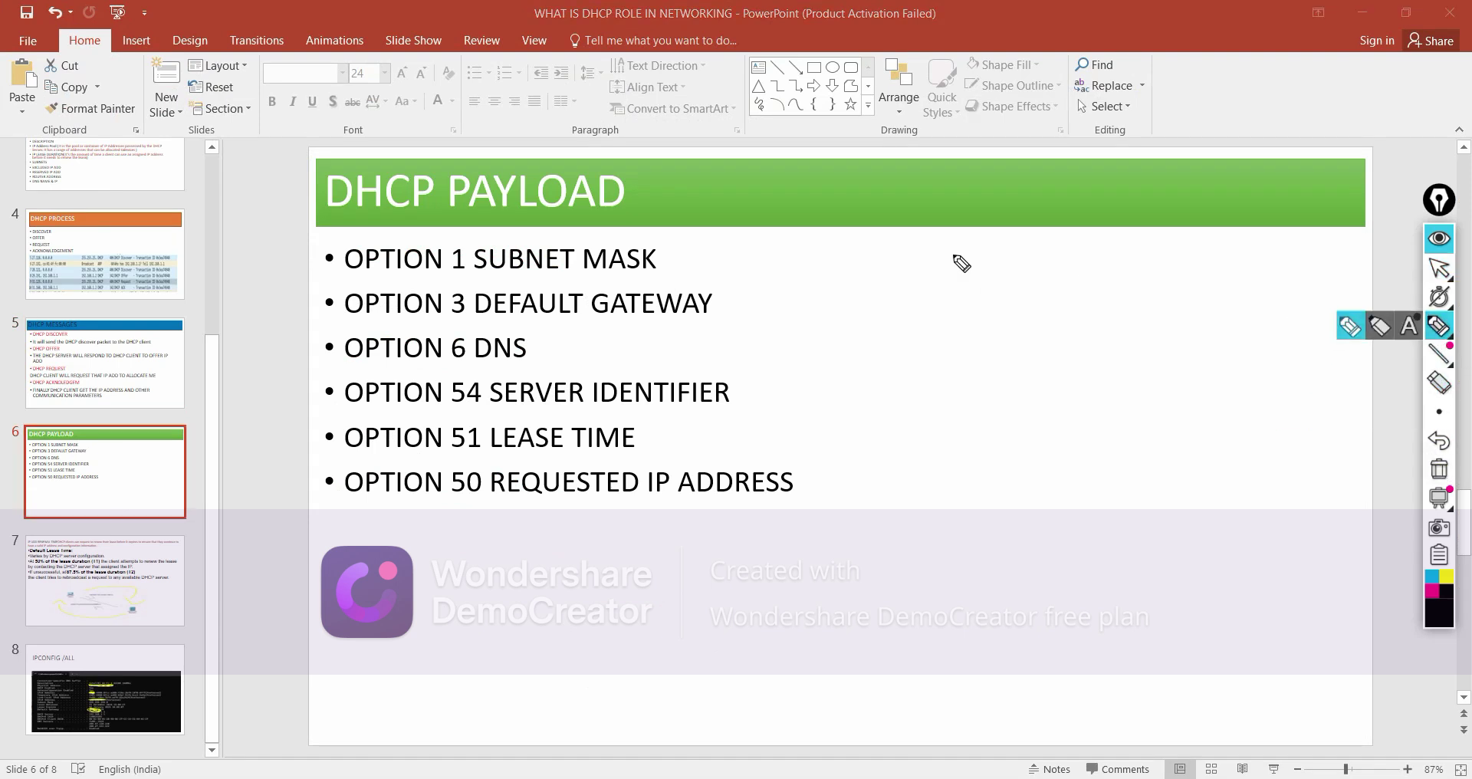
pyautogui.moveTo(674, 262); pyautogui.dragTo(974, 200)
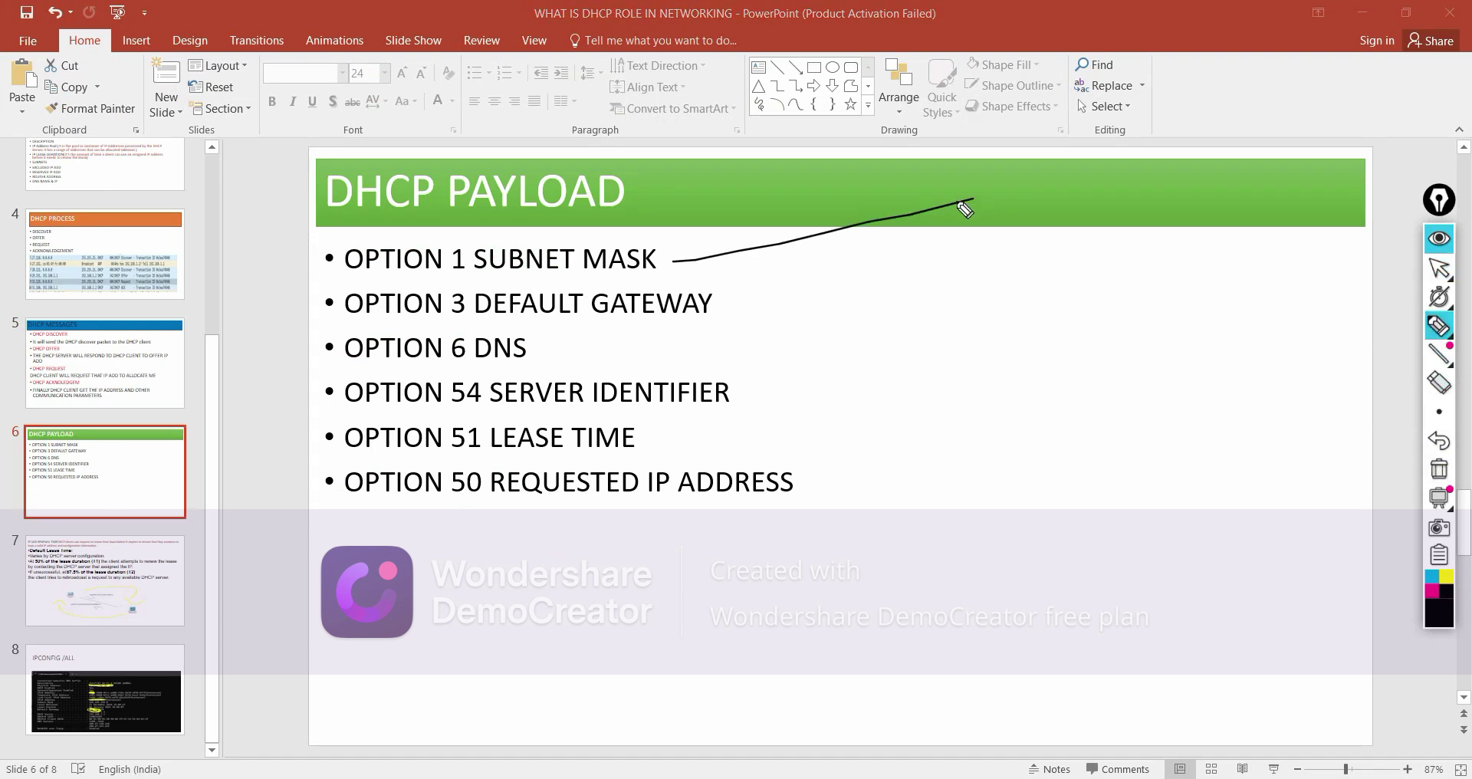
pyautogui.moveTo(704, 314); pyautogui.dragTo(733, 307)
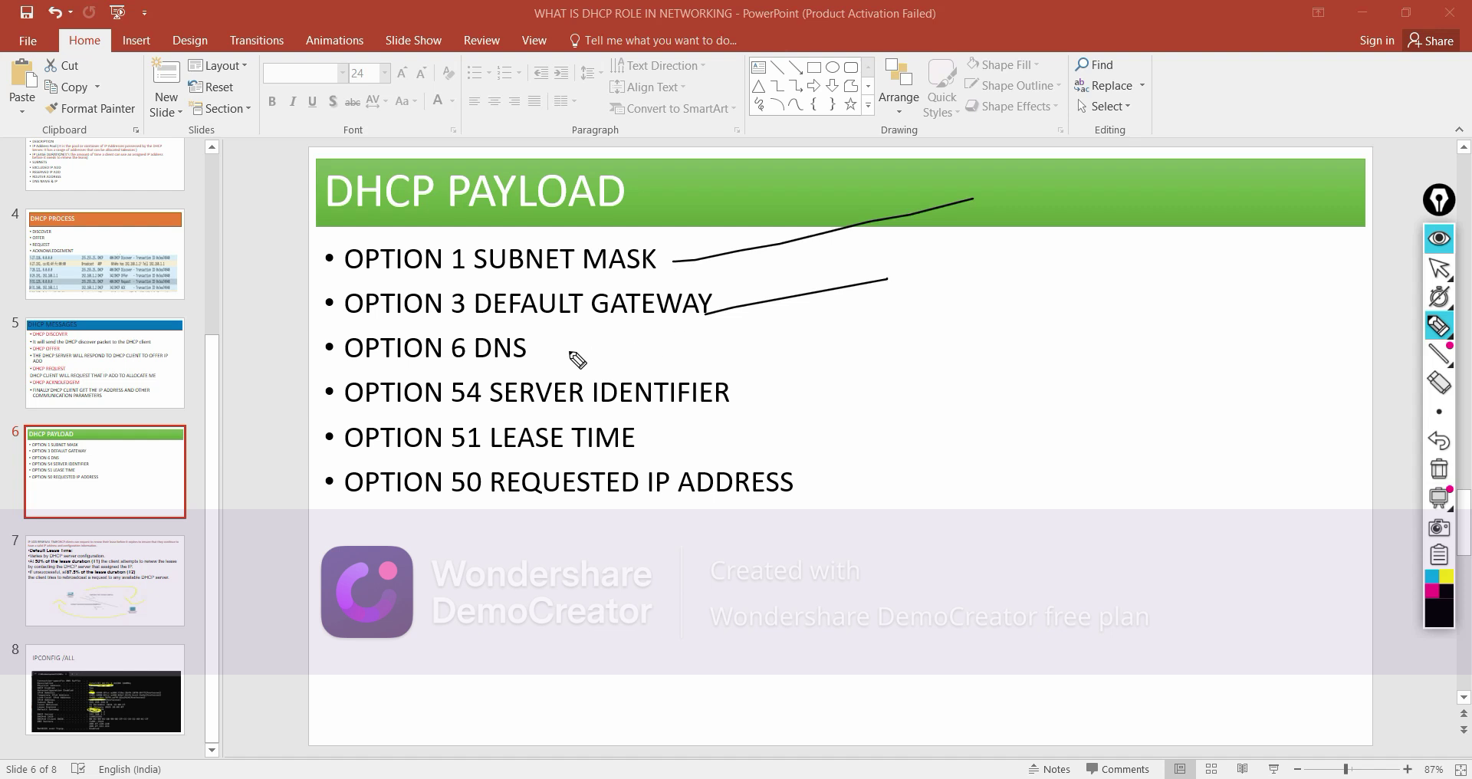
pyautogui.moveTo(568, 351); pyautogui.dragTo(680, 328)
pyautogui.moveTo(746, 401); pyautogui.dragTo(945, 331)
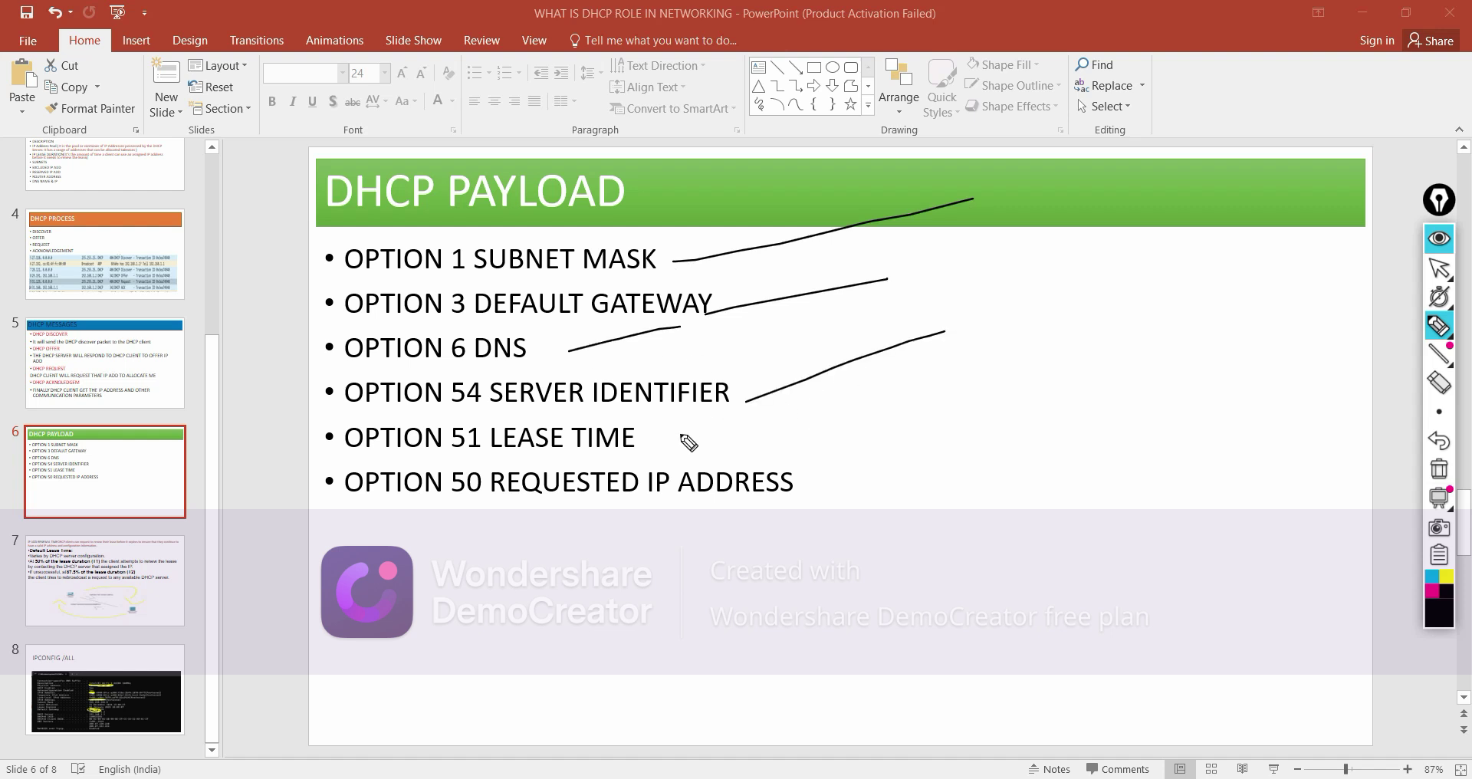
pyautogui.moveTo(677, 444); pyautogui.dragTo(865, 393)
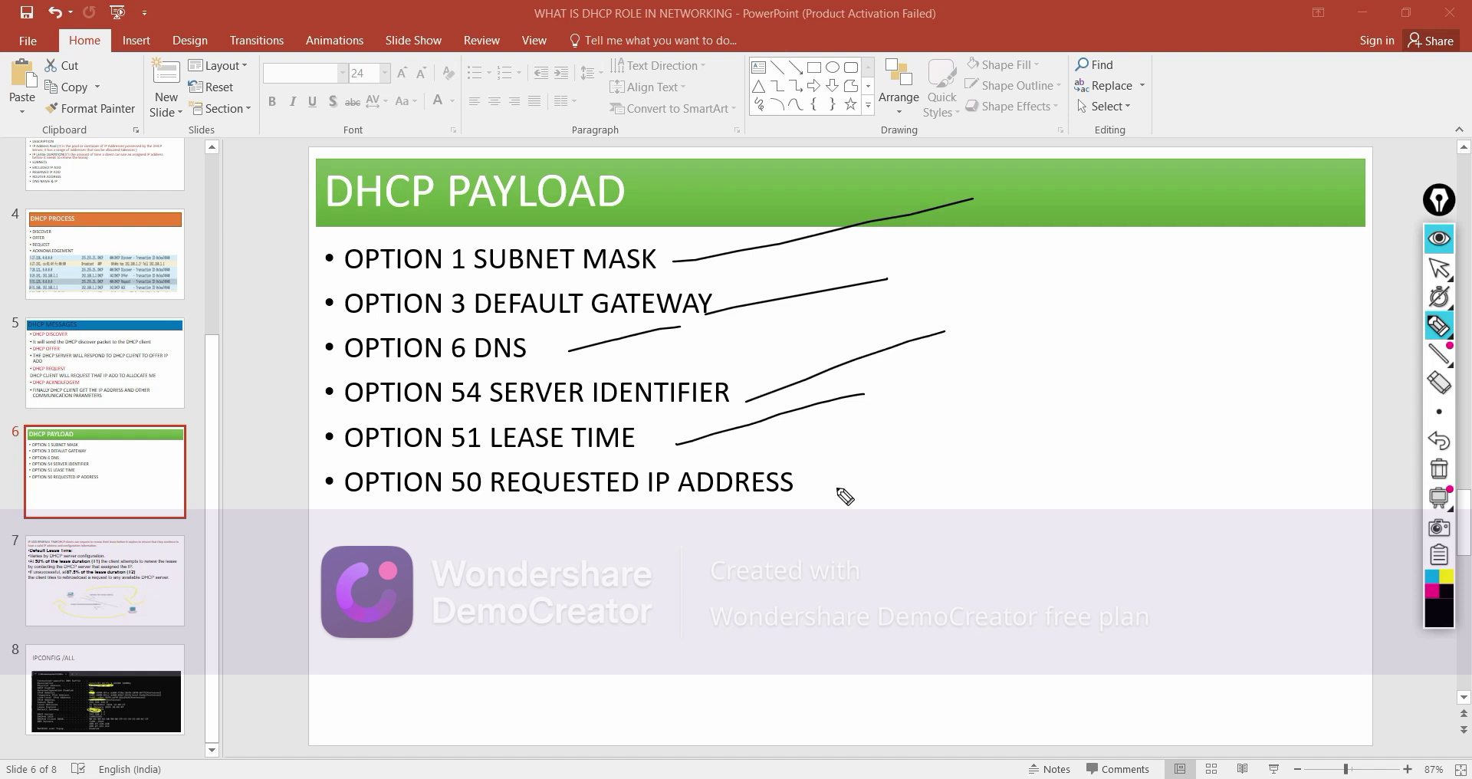
pyautogui.moveTo(823, 491); pyautogui.dragTo(990, 421)
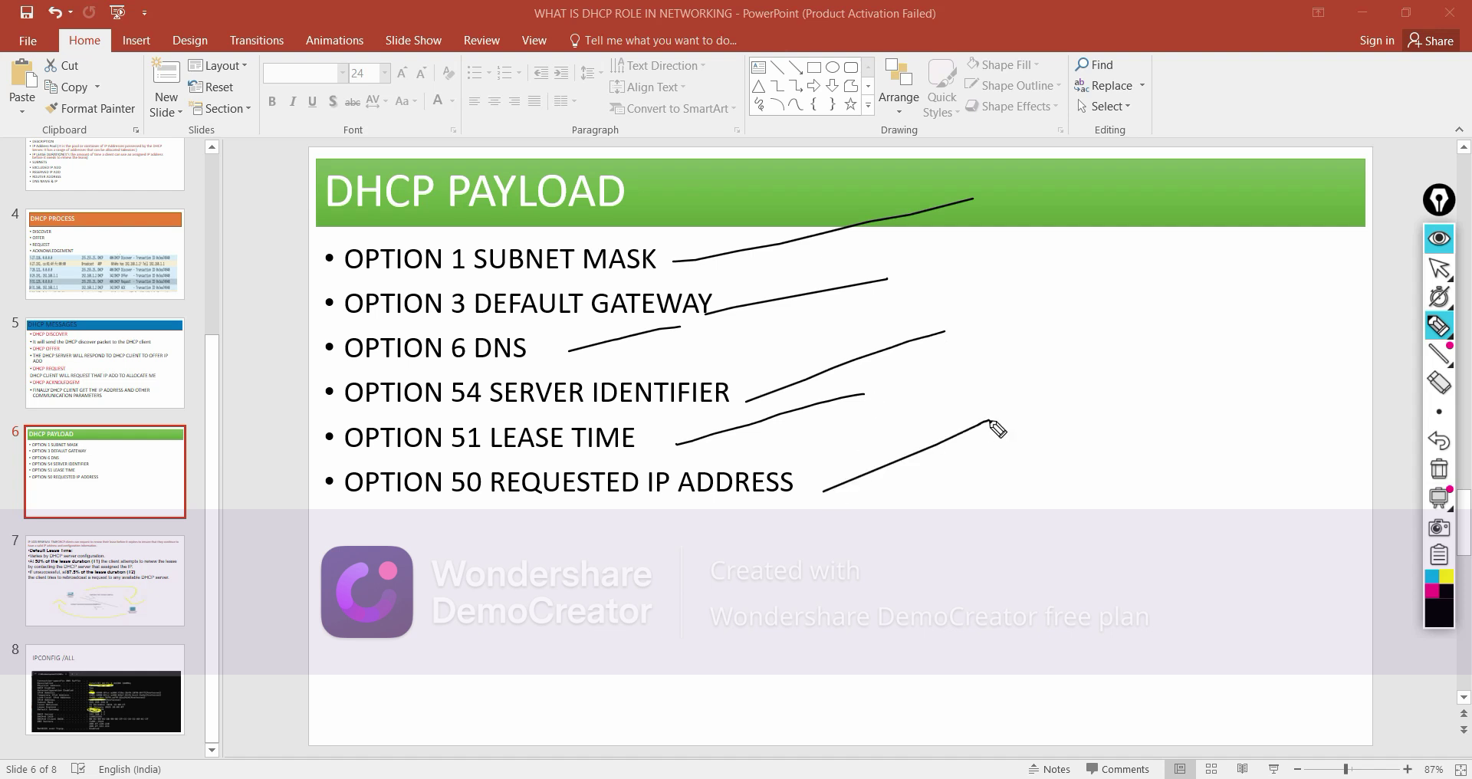
# Handwrite "DHCP IP" and sketch a computer below the option list, then clear all pen marks and return to the normal pointer
pyautogui.moveTo(542, 638)
pyautogui.mouseDown()
pyautogui.moveTo(535, 571)
pyautogui.moveTo(539, 649)
pyautogui.mouseUp()
pyautogui.moveTo(638, 620); pyautogui.dragTo(638, 648)
pyautogui.moveTo(670, 559)
pyautogui.mouseDown()
pyautogui.moveTo(669, 636)
pyautogui.moveTo(675, 598)
pyautogui.moveTo(725, 614)
pyautogui.mouseUp()
pyautogui.moveTo(751, 555)
pyautogui.mouseDown()
pyautogui.moveTo(756, 615)
pyautogui.moveTo(766, 588)
pyautogui.mouseUp()
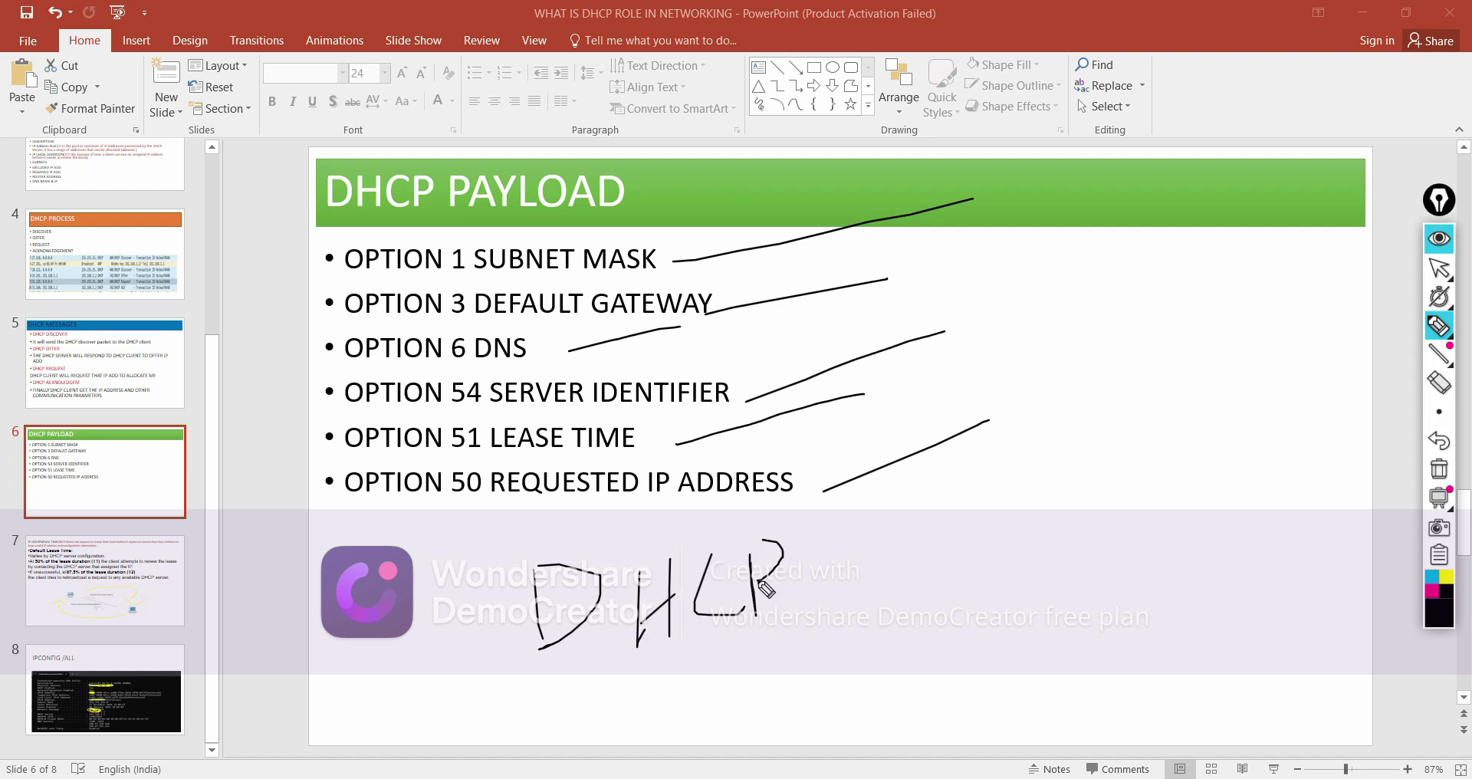
pyautogui.moveTo(854, 554)
pyautogui.mouseDown()
pyautogui.moveTo(913, 537)
pyautogui.moveTo(891, 605)
pyautogui.moveTo(933, 584)
pyautogui.moveTo(949, 537)
pyautogui.mouseUp()
pyautogui.moveTo(1026, 481); pyautogui.dragTo(1116, 453)
pyautogui.moveTo(1028, 480)
pyautogui.mouseDown()
pyautogui.moveTo(1044, 575)
pyautogui.moveTo(1225, 490)
pyautogui.moveTo(1104, 458)
pyautogui.mouseUp()
pyautogui.moveTo(1136, 563); pyautogui.dragTo(1136, 600)
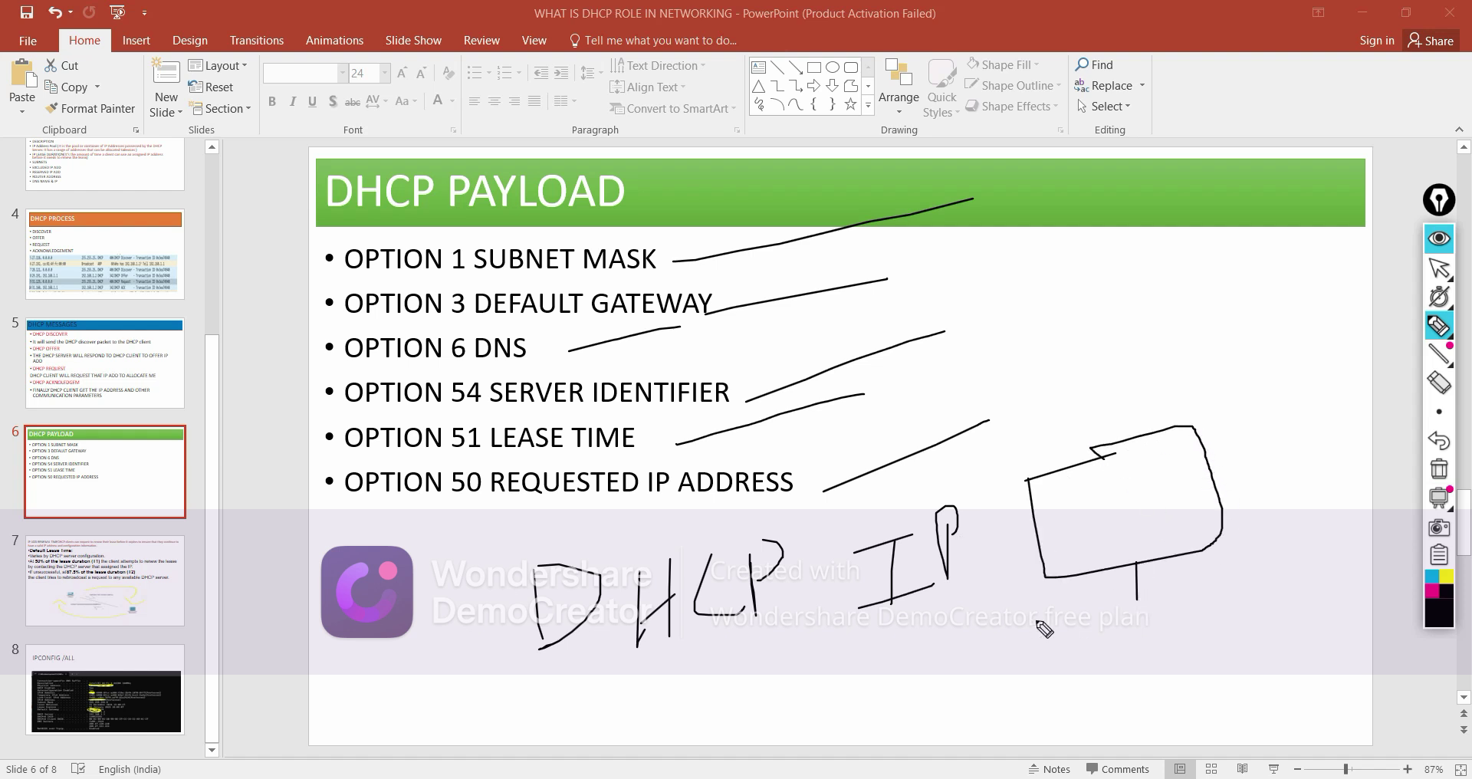
pyautogui.moveTo(1037, 621)
pyautogui.mouseDown()
pyautogui.moveTo(1209, 595)
pyautogui.moveTo(1227, 659)
pyautogui.moveTo(1004, 676)
pyautogui.moveTo(1066, 621)
pyautogui.mouseUp()
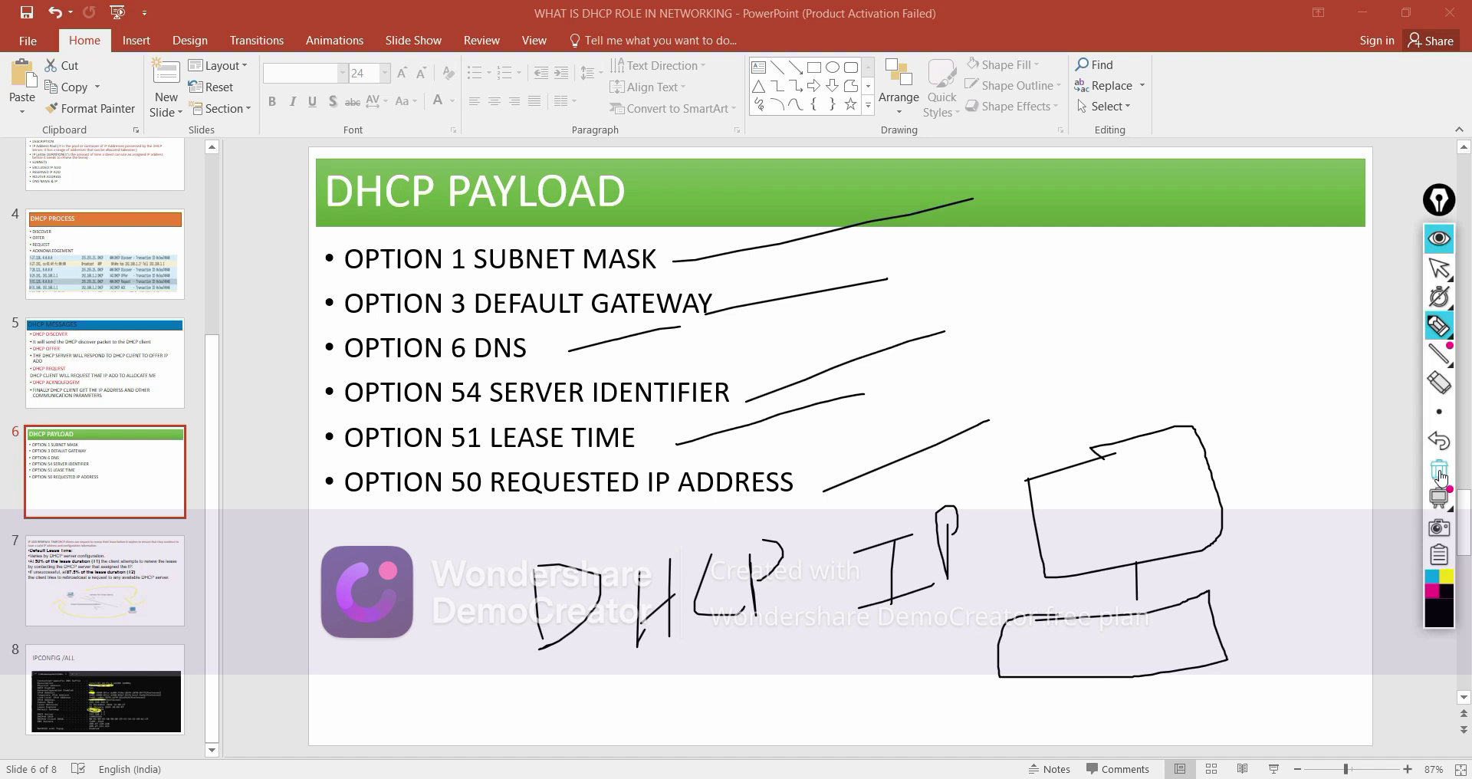
pyautogui.click(1439, 469)
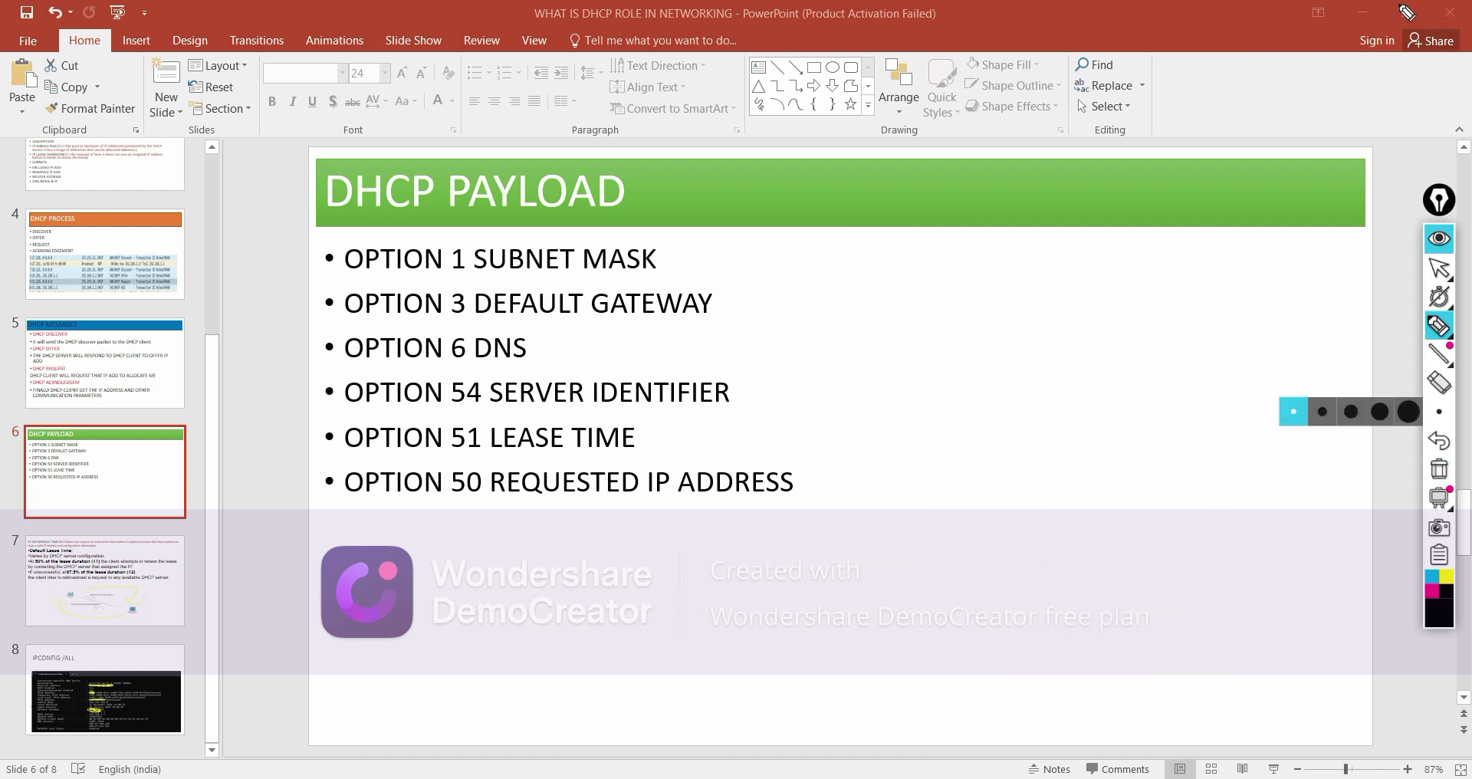
pyautogui.click(1439, 268)
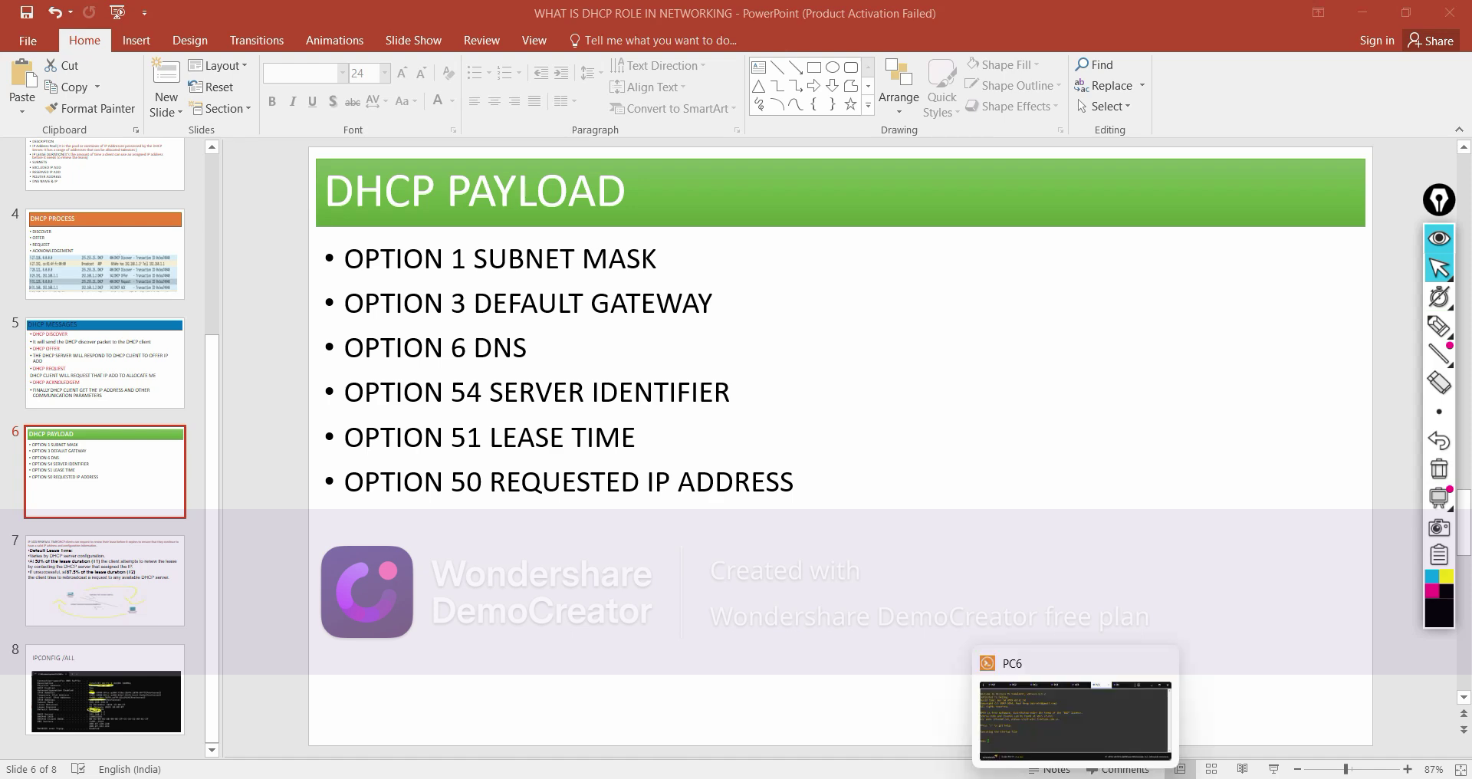
# Switch to the Solar-PuTTY console window, maximize it and show the PC1 session
pyautogui.click(1104, 720)
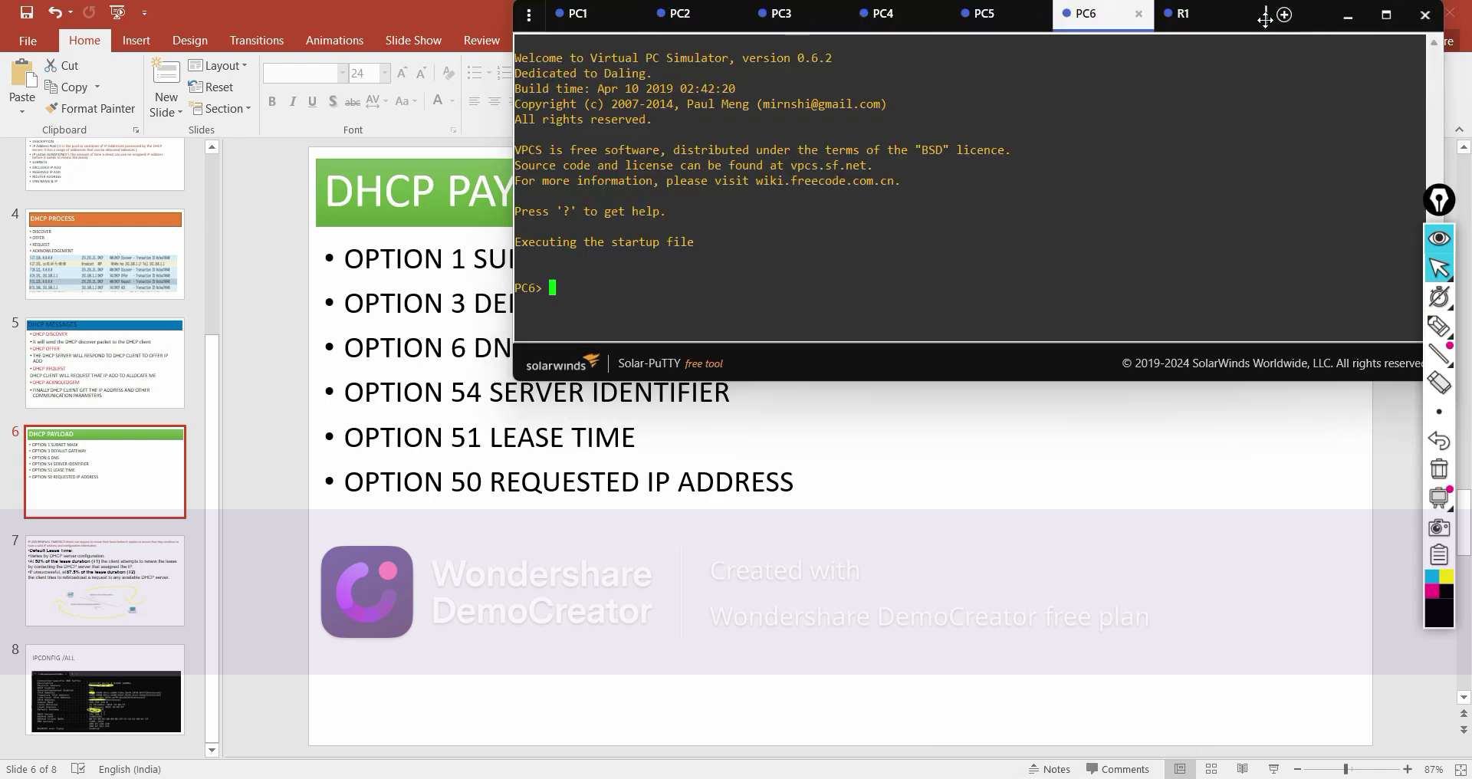
pyautogui.click(899, 22)
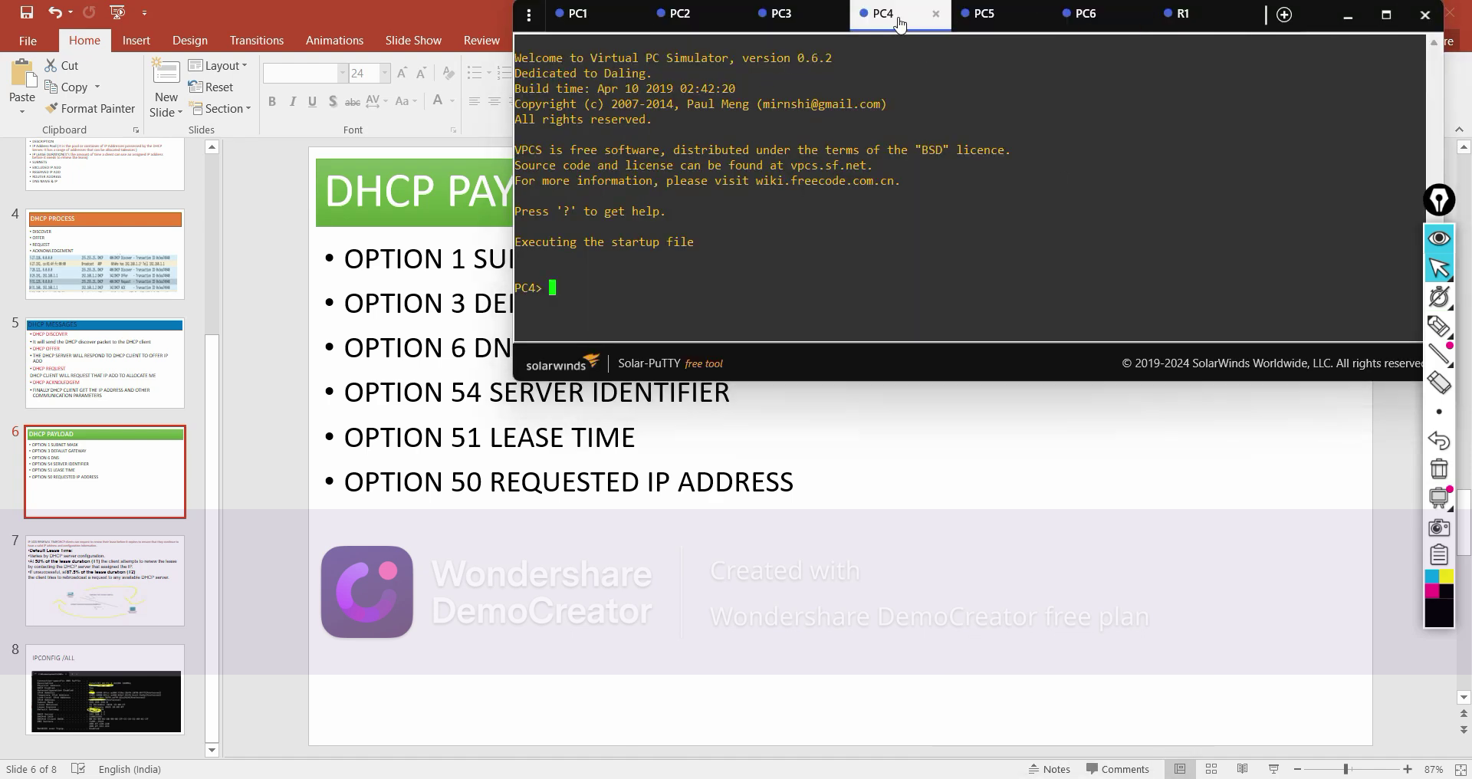
pyautogui.moveTo(900, 21); pyautogui.dragTo(524, 66)
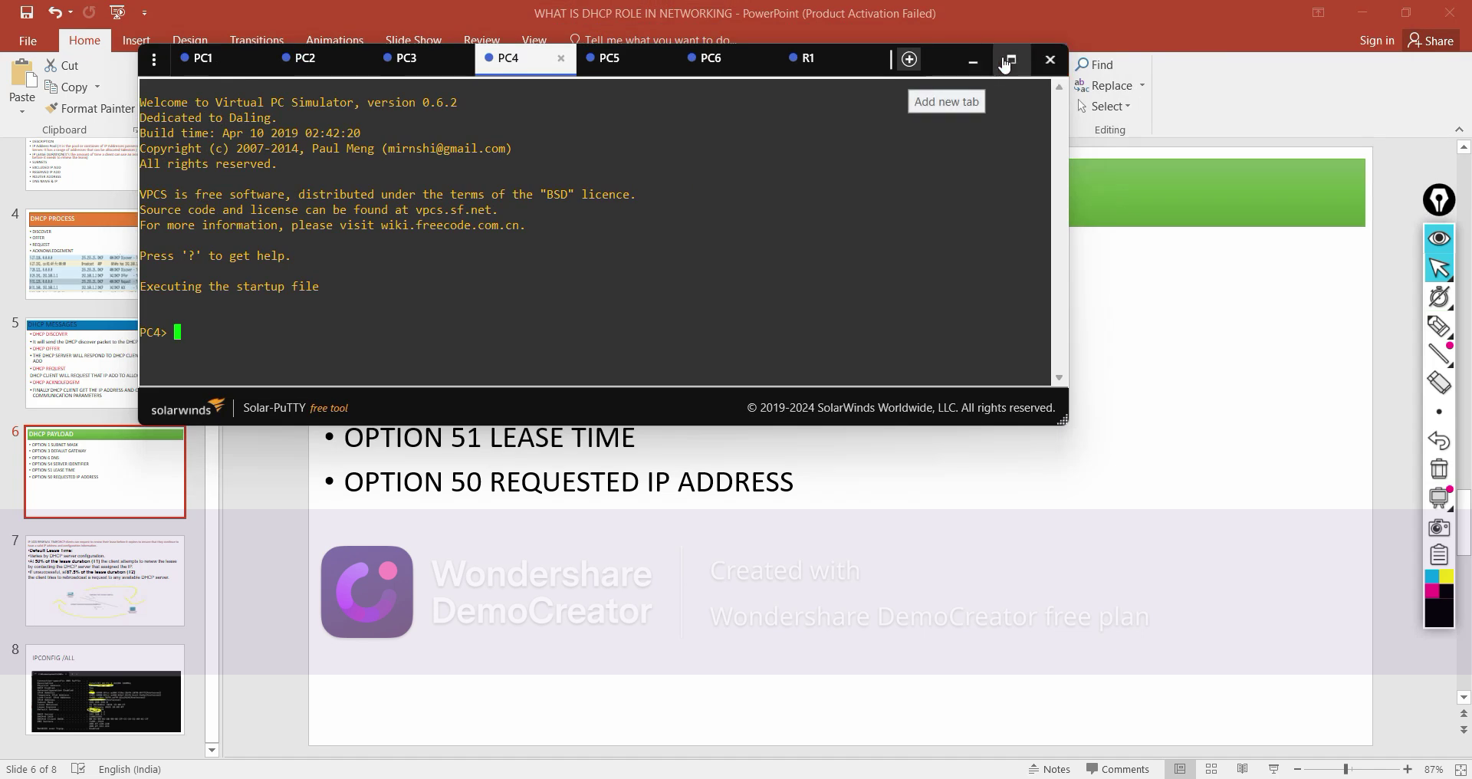
pyautogui.click(1007, 62)
pyautogui.click(112, 23)
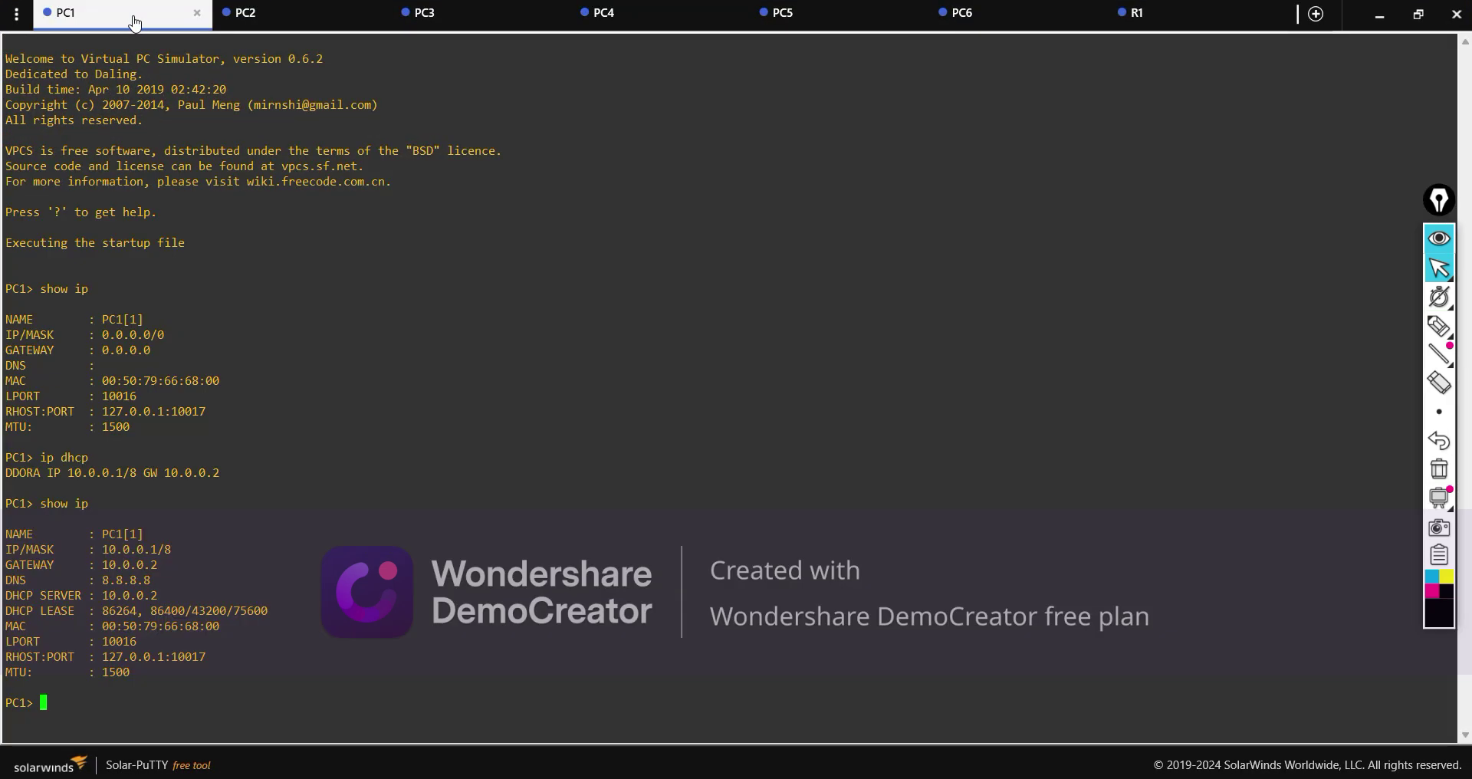
# Request a DHCP address on PC2 with "ip dhcp" and highlight the returned lease line
pyautogui.click(273, 23)
pyautogui.write('ip ')
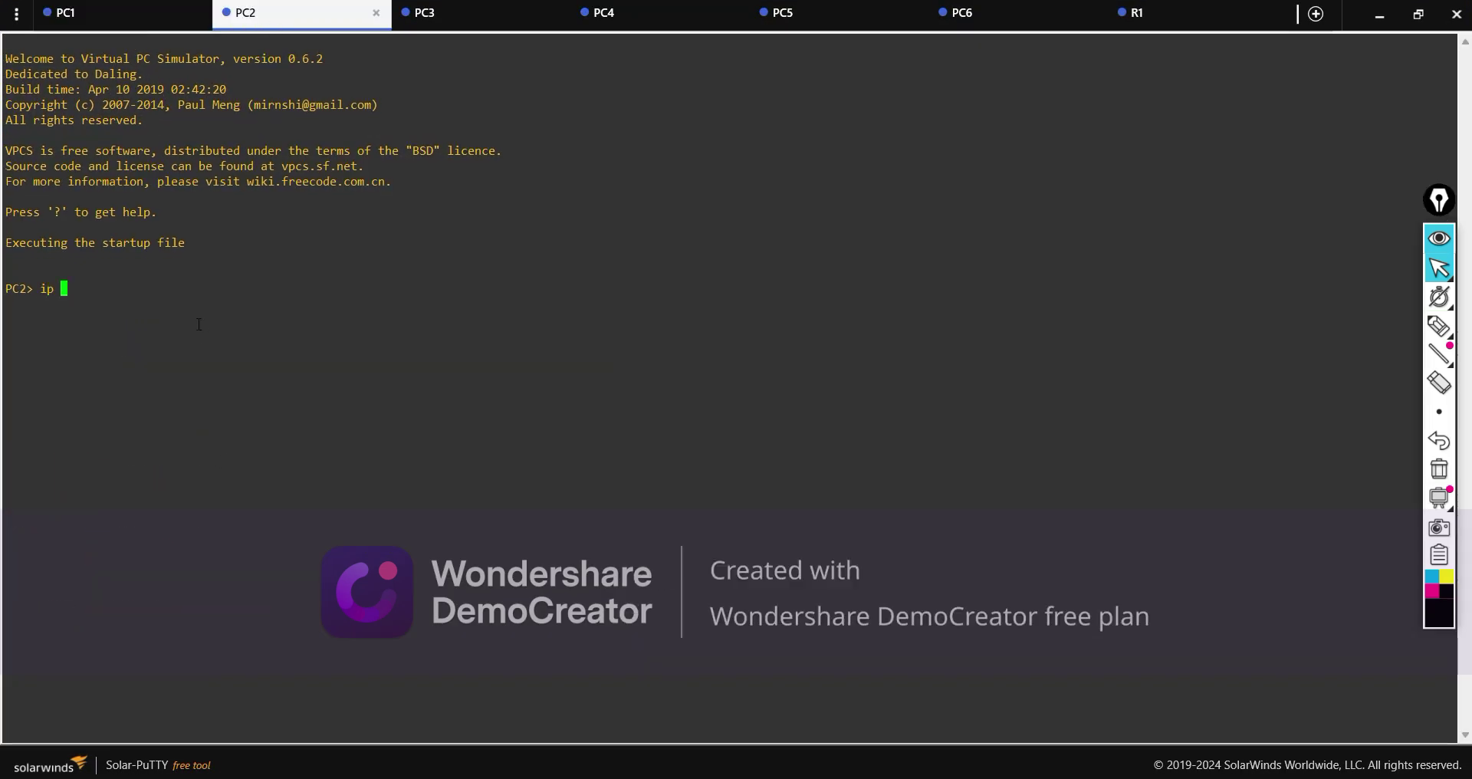
pyautogui.write('dhcp')
pyautogui.press('Return')
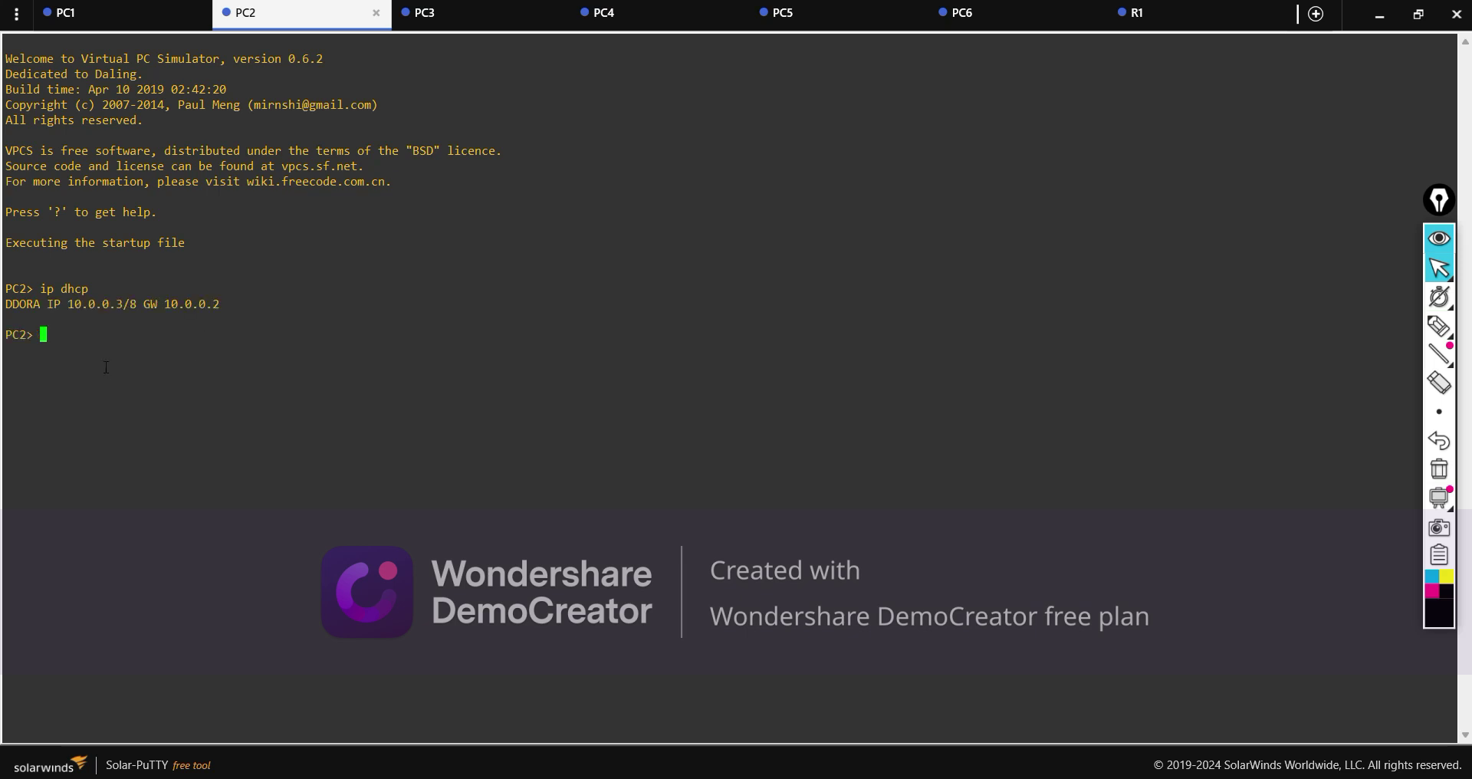
pyautogui.moveTo(241, 312); pyautogui.dragTo(55, 303)
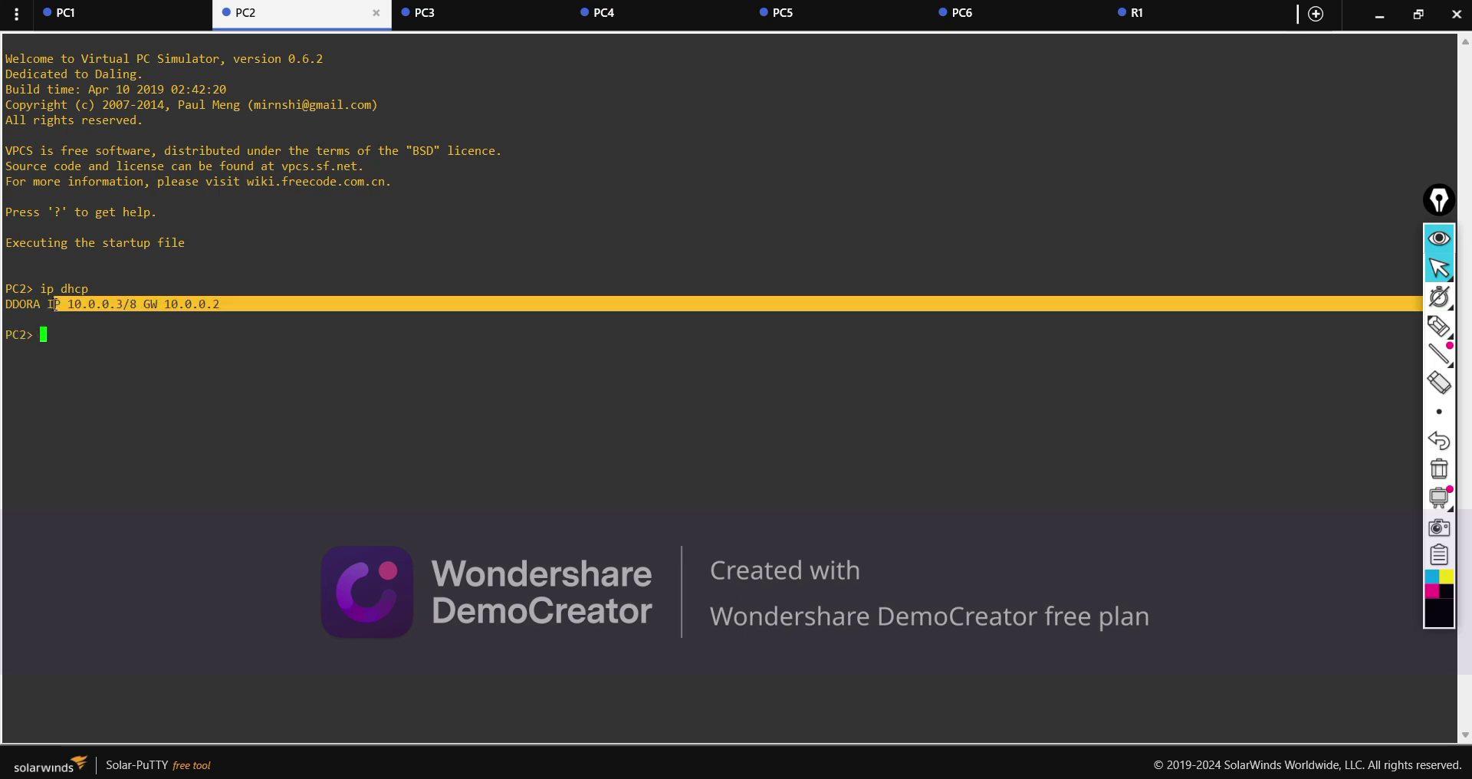
# Display PC2's IP settings with "show ip" and highlight the lines from the gateway to the MTU
pyautogui.click(72, 342)
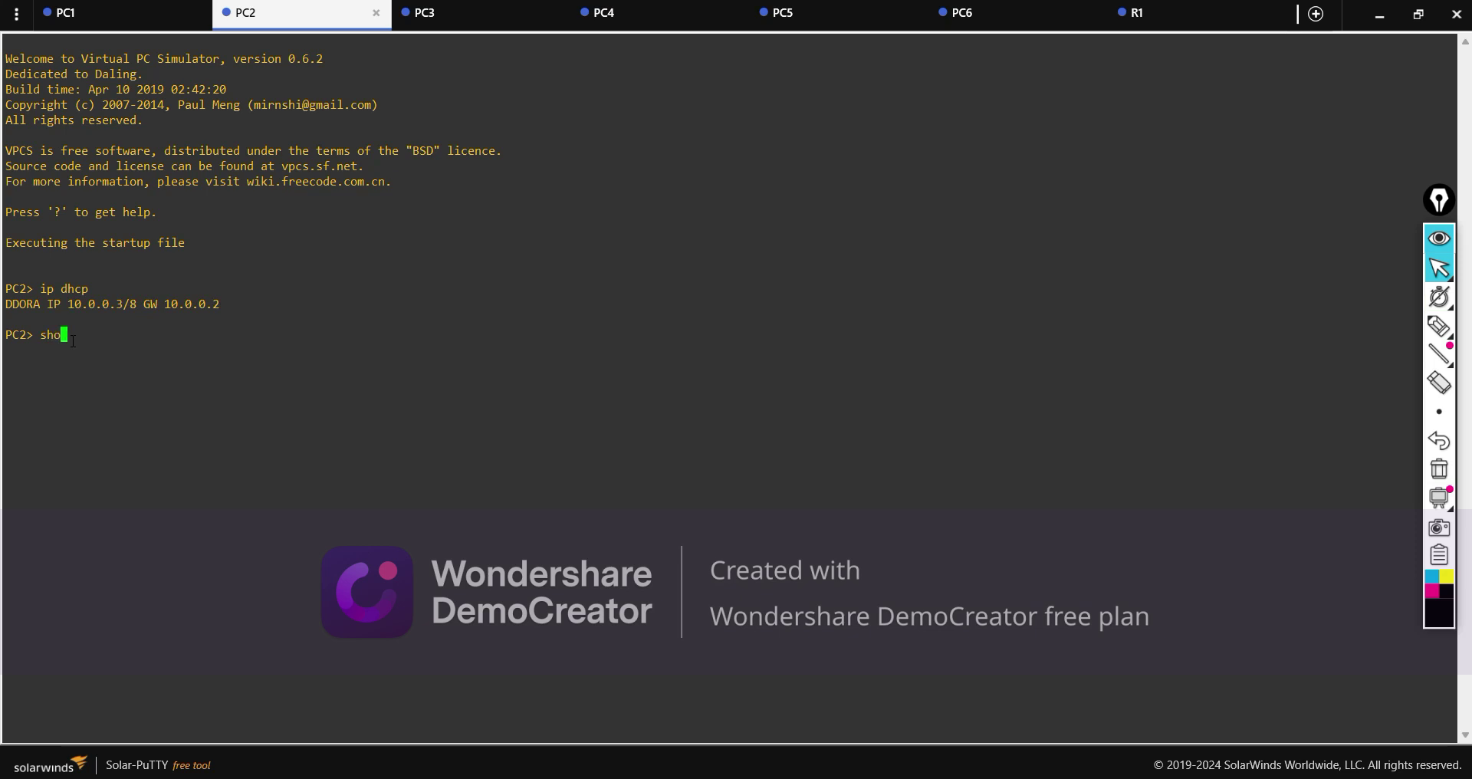
pyautogui.write('show ip')
pyautogui.press('Return')
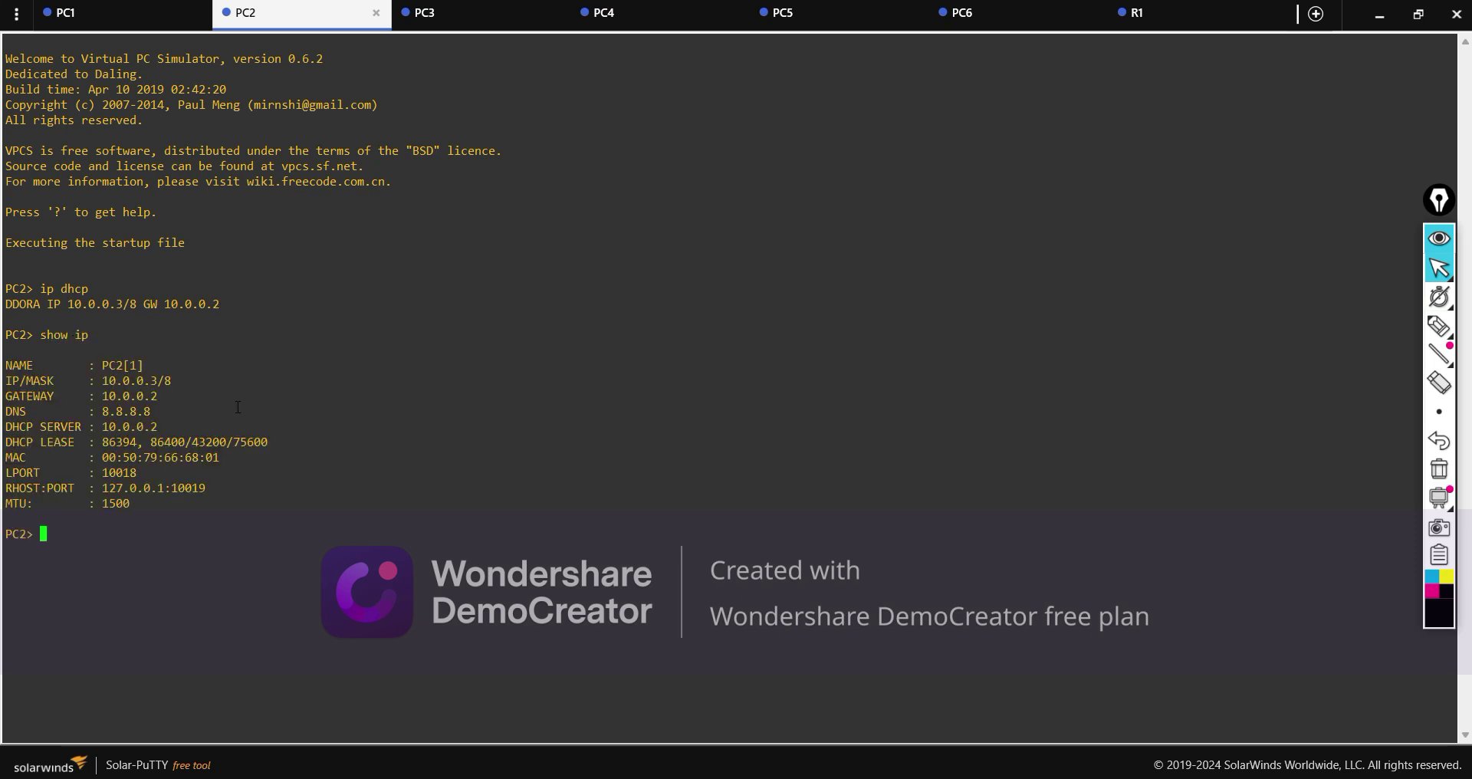
pyautogui.moveTo(206, 392); pyautogui.dragTo(230, 506)
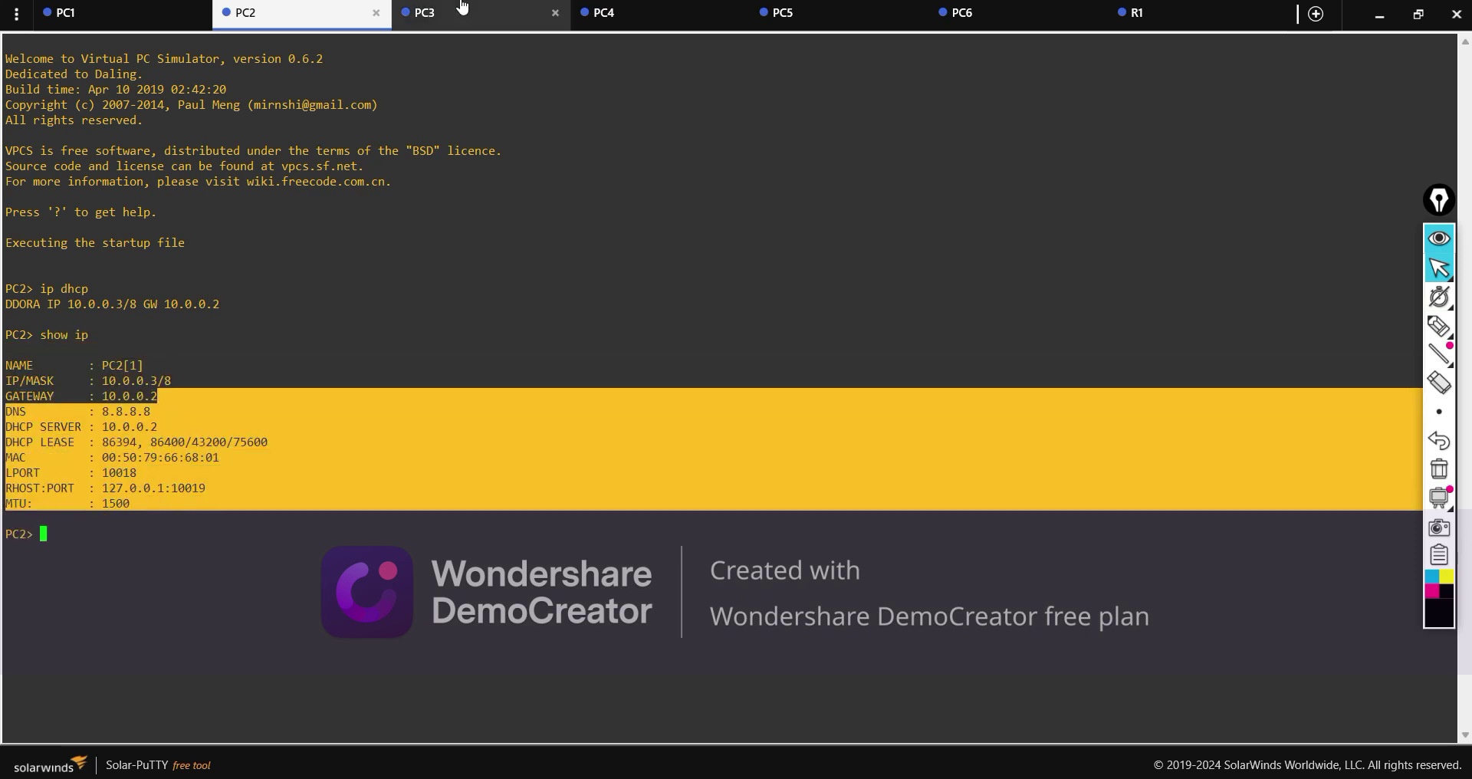
# Display PC3's current IP settings with "show ip" and highlight the output
pyautogui.click(461, 11)
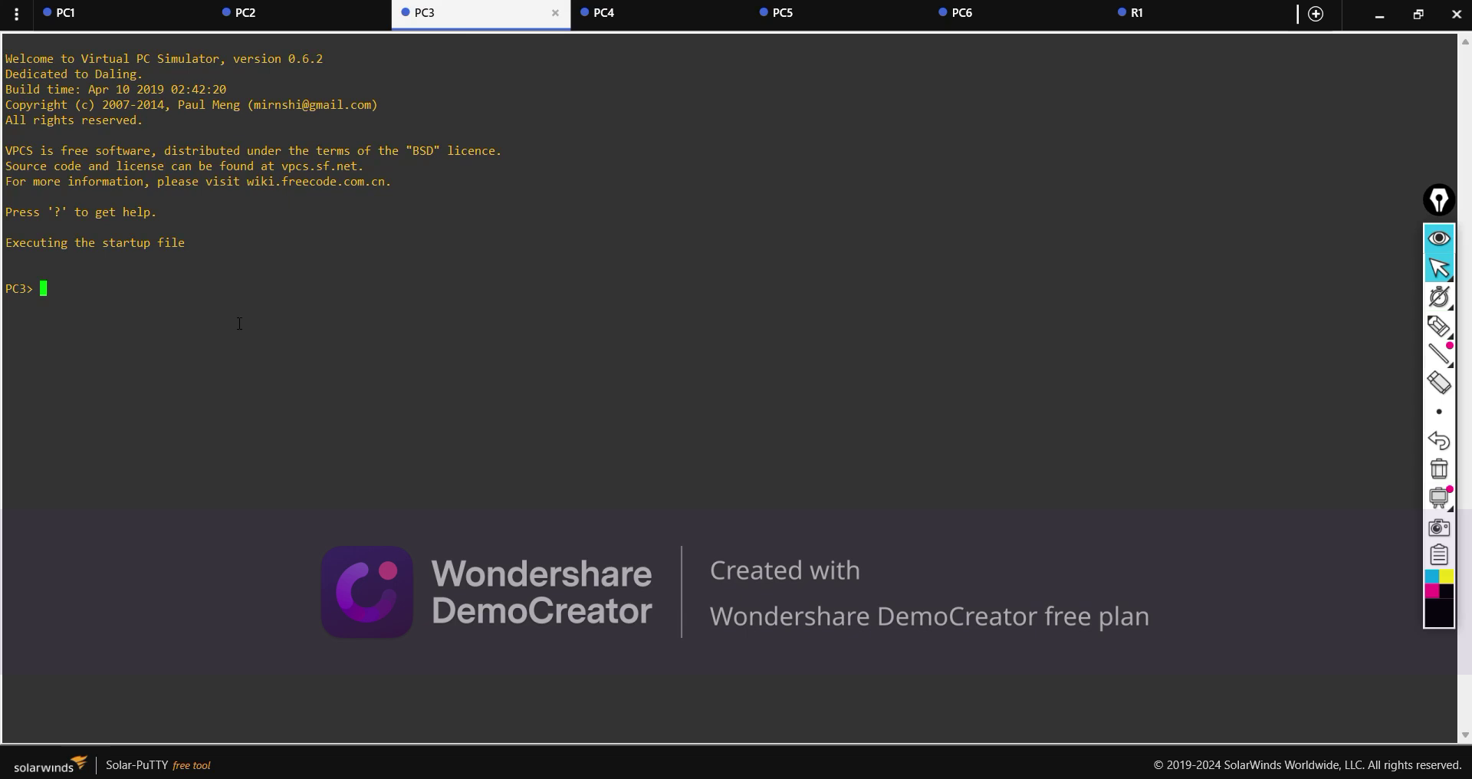
pyautogui.write('show ip')
pyautogui.press('Return')
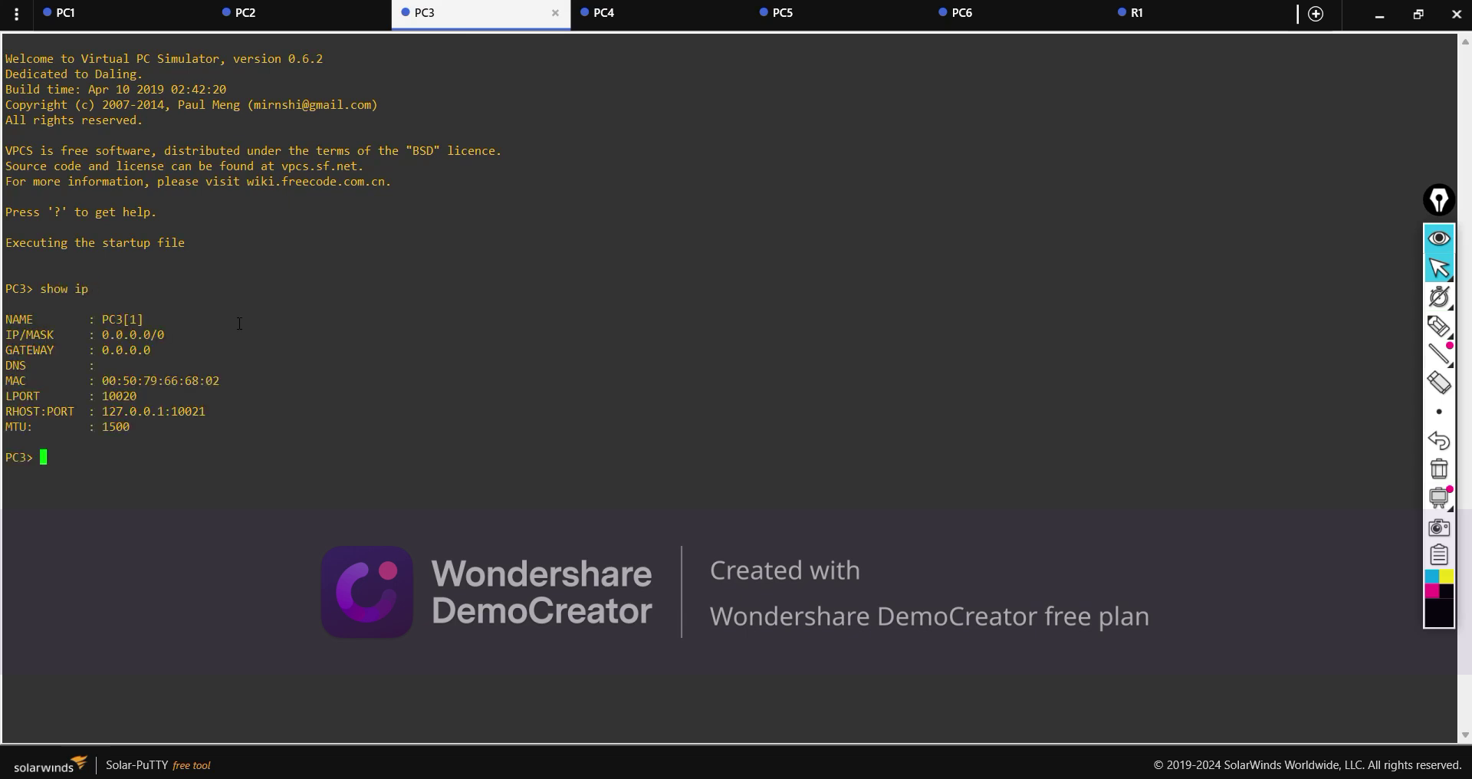
pyautogui.moveTo(256, 438); pyautogui.dragTo(6, 319)
# Request a DHCP address on PC3 with "ip dhcp" and check the resulting settings with "show ip"
pyautogui.click(79, 471)
pyautogui.write('ip dhcp')
pyautogui.press('Return')
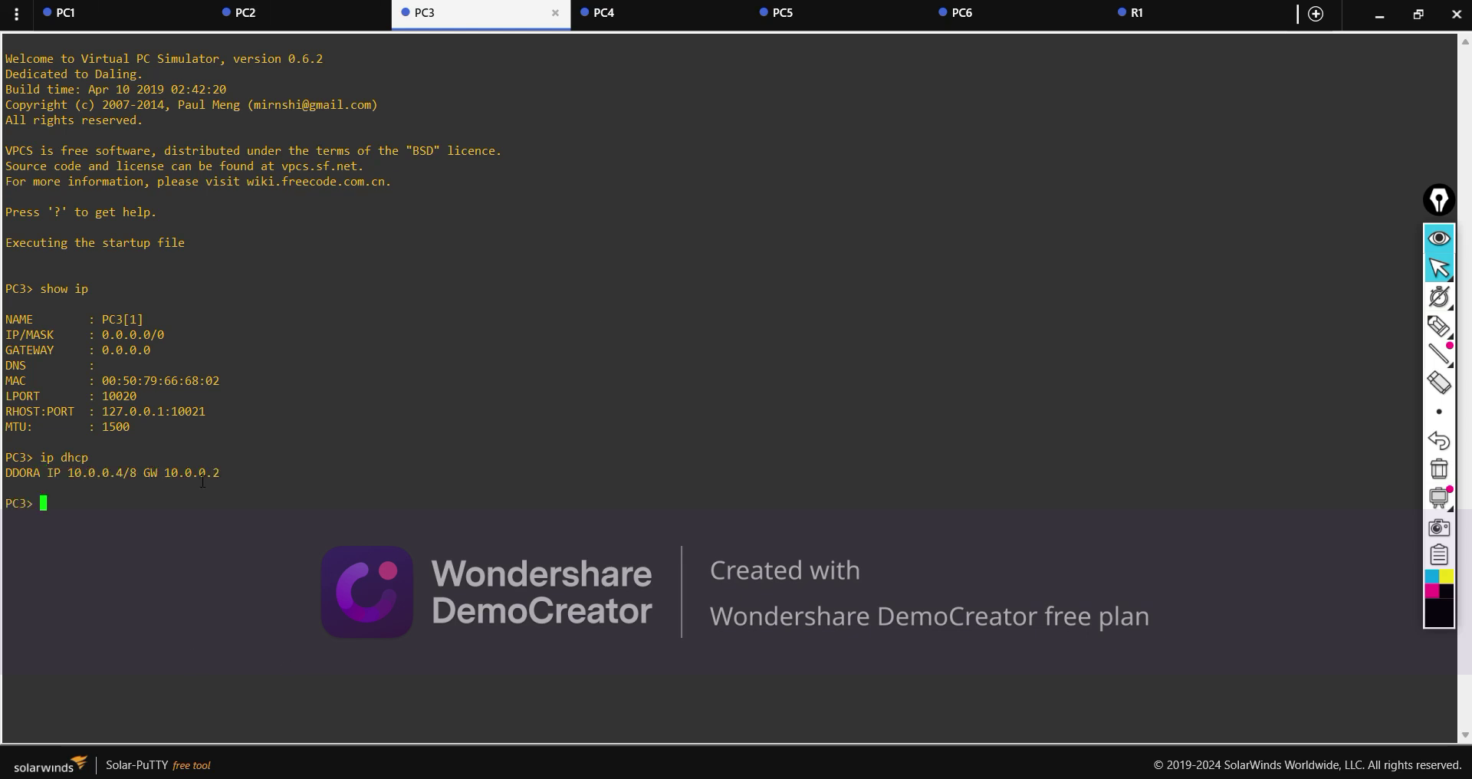
pyautogui.write('how ip')
pyautogui.press('Return')
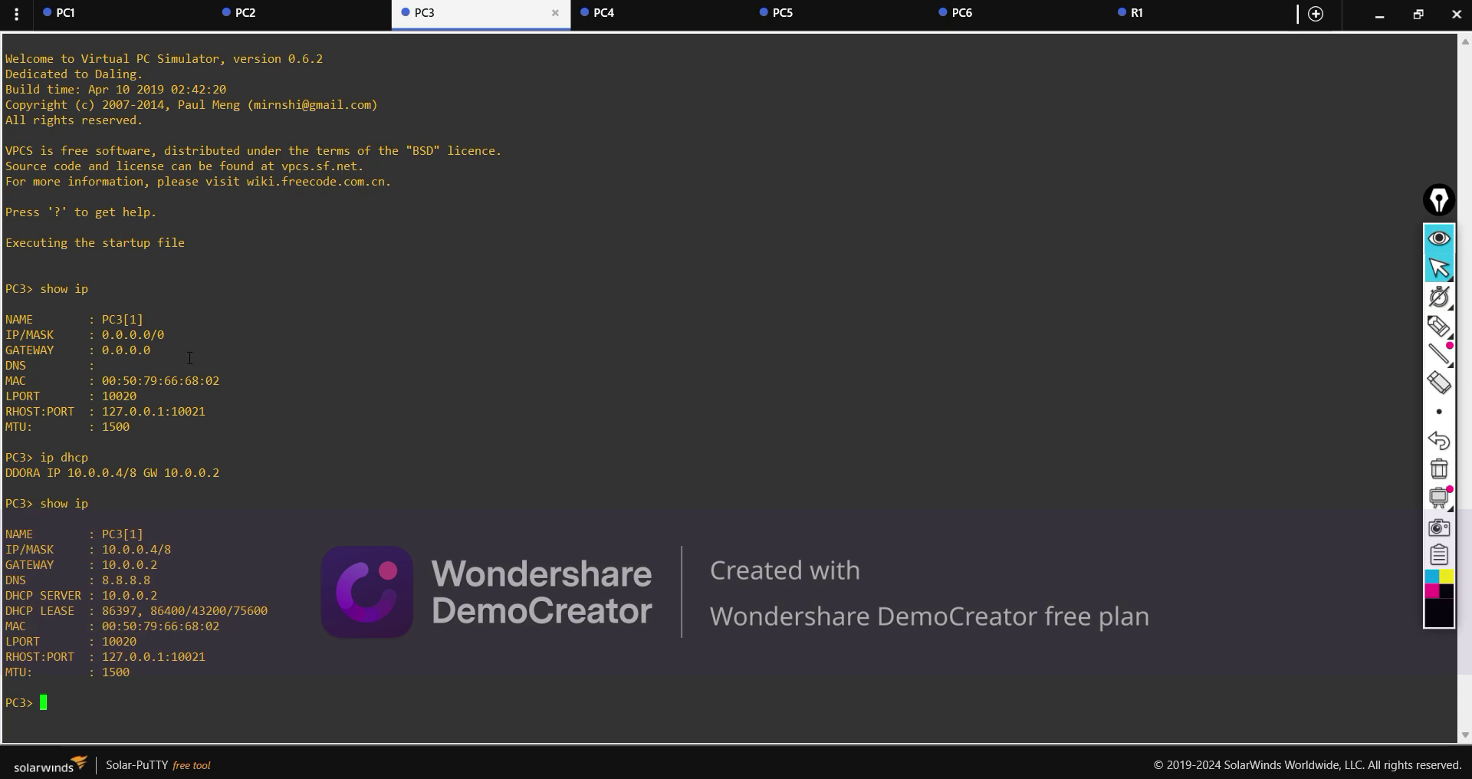
pyautogui.moveTo(9, 334); pyautogui.dragTo(175, 327)
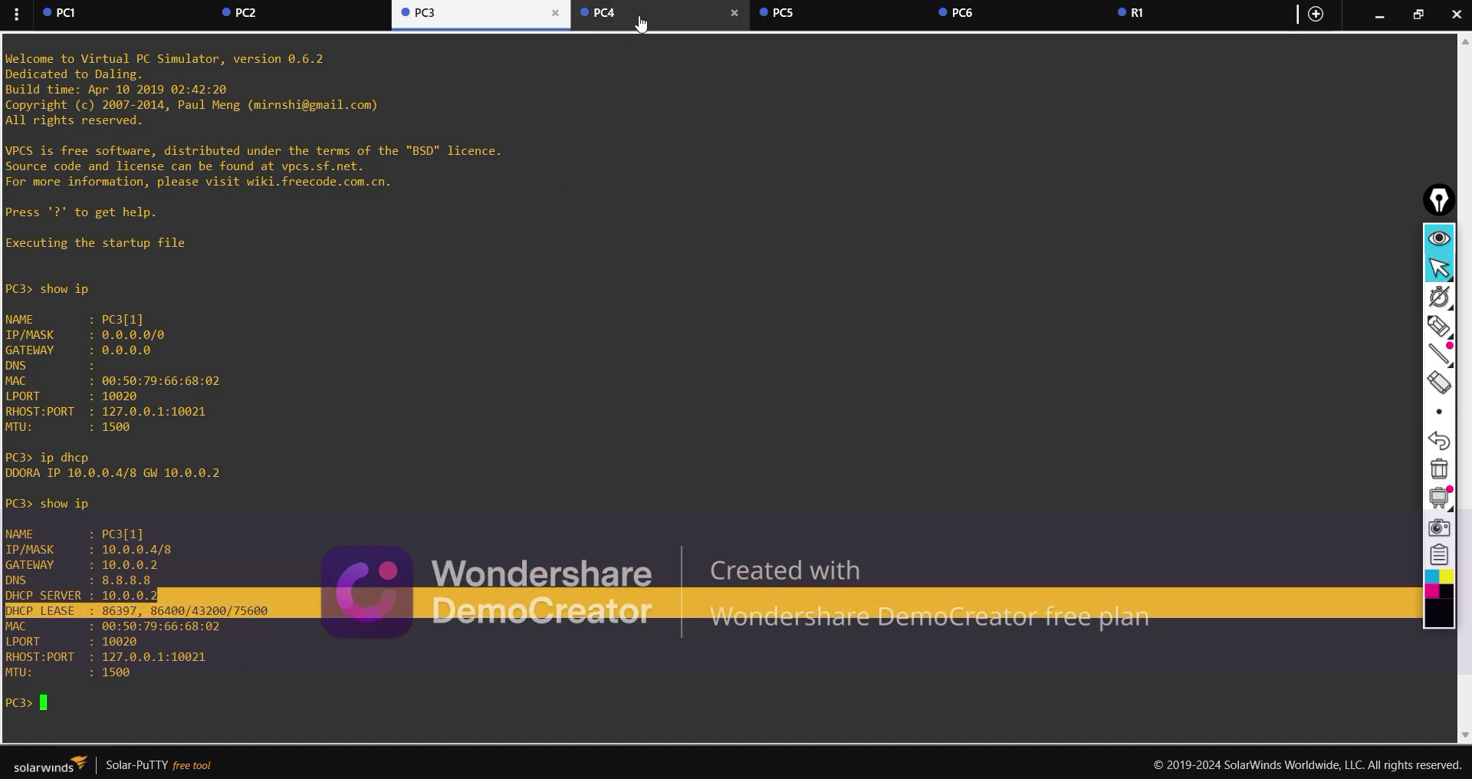
# Display PC4's current IP settings with "show ip" and highlight the output
pyautogui.click(604, 12)
pyautogui.write('sh')
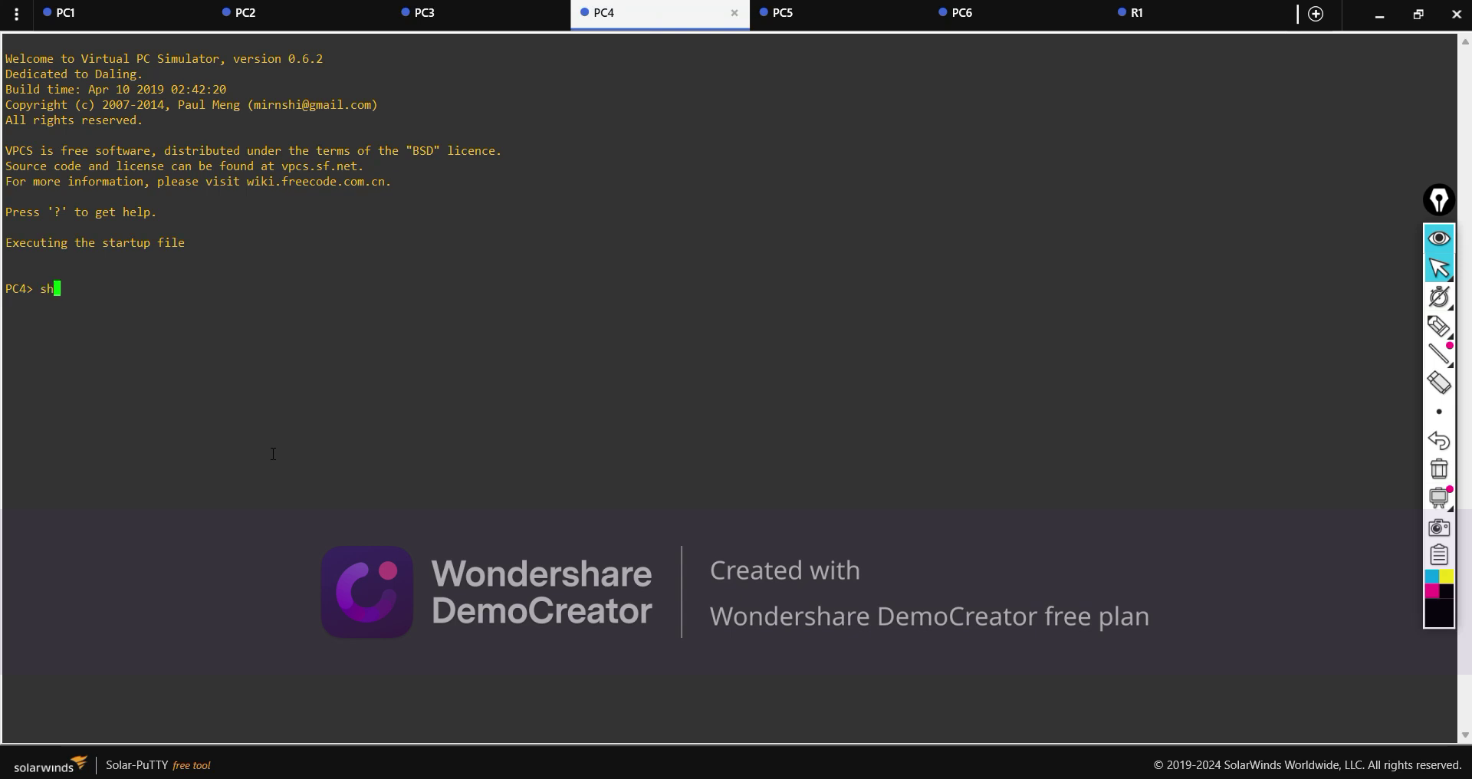
pyautogui.write('ow ip')
pyautogui.press('Return')
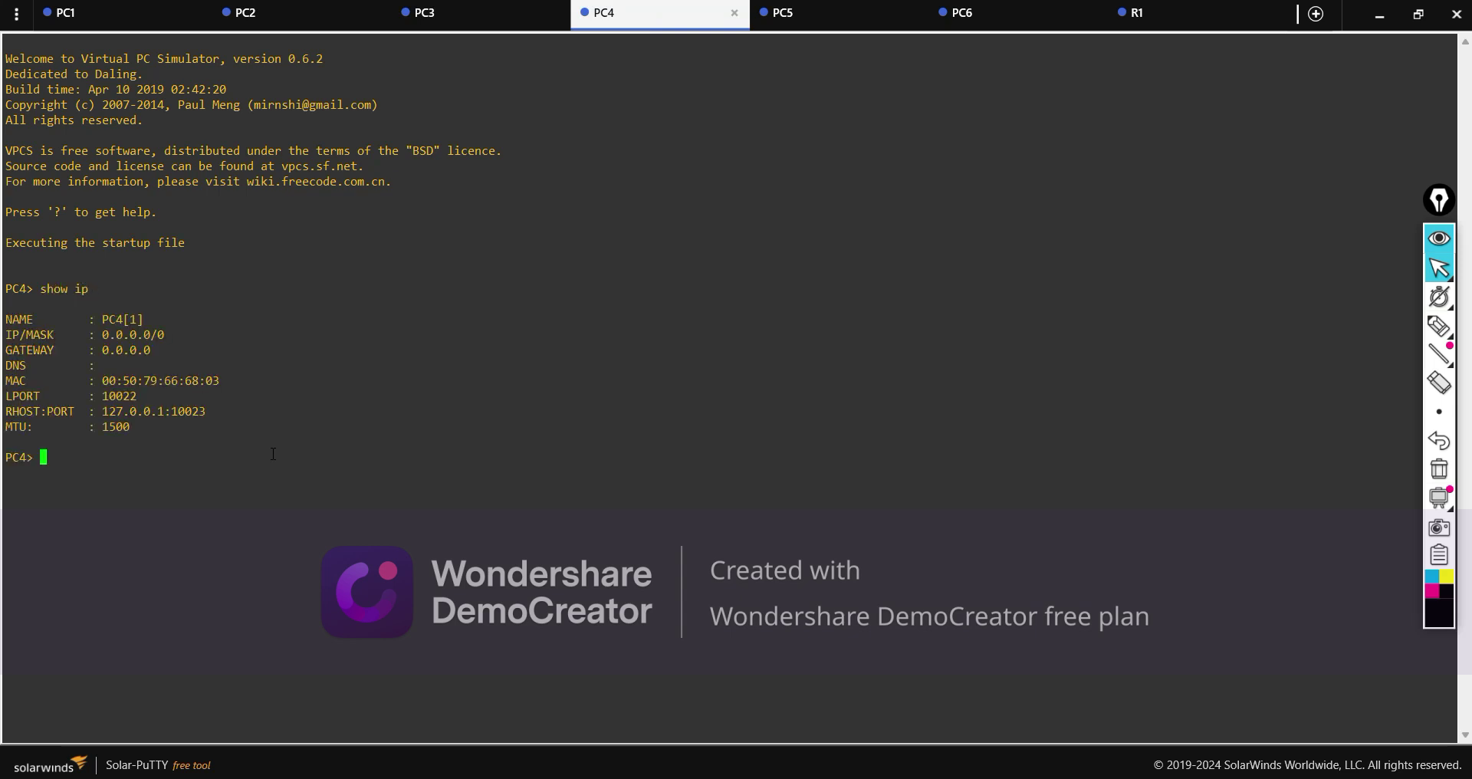
pyautogui.moveTo(3, 334); pyautogui.dragTo(95, 460)
# Request a DHCP address on PC4 with "ip dhcp" and highlight the console output
pyautogui.write('ip')
pyautogui.write('dhcp')
pyautogui.press('Return')
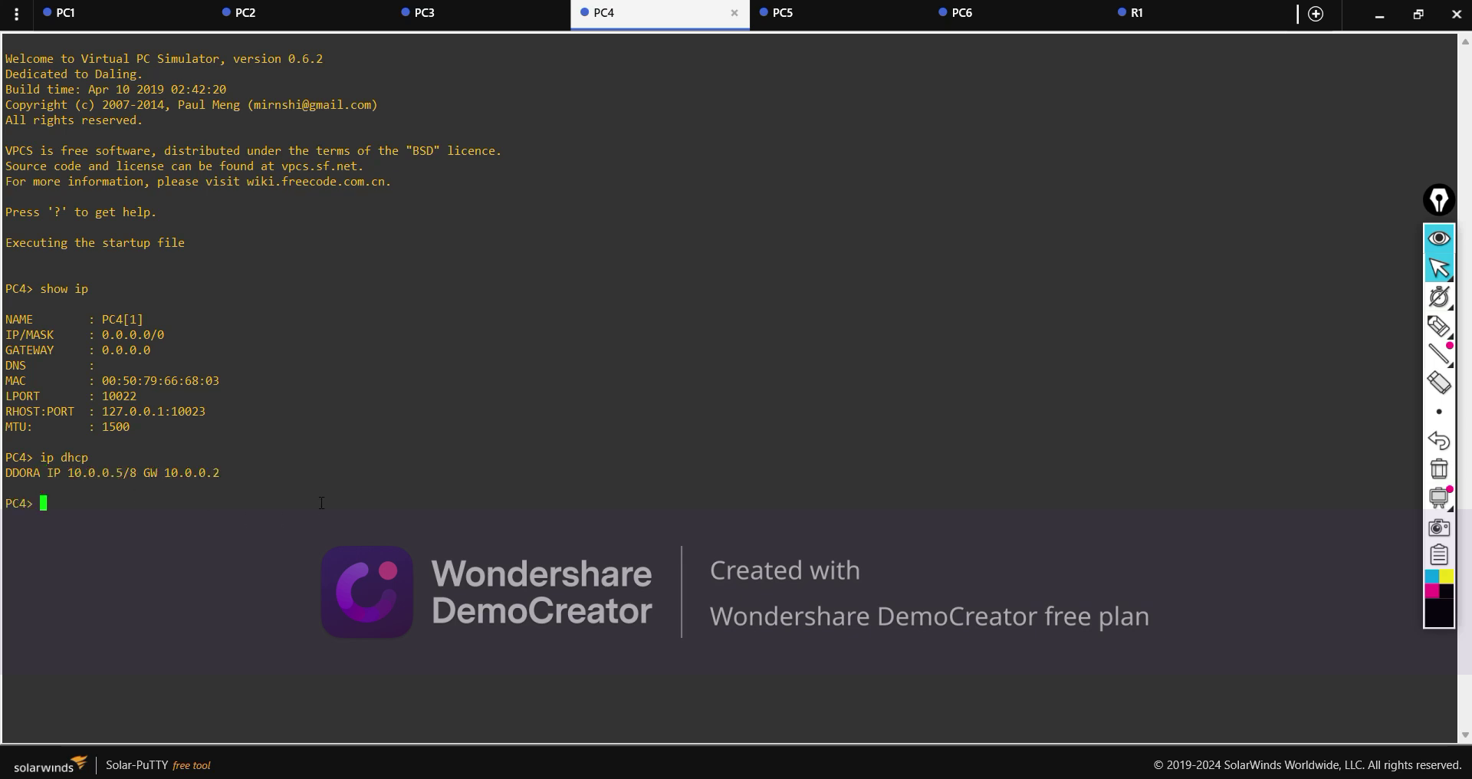
pyautogui.moveTo(321, 503); pyautogui.dragTo(0, 318)
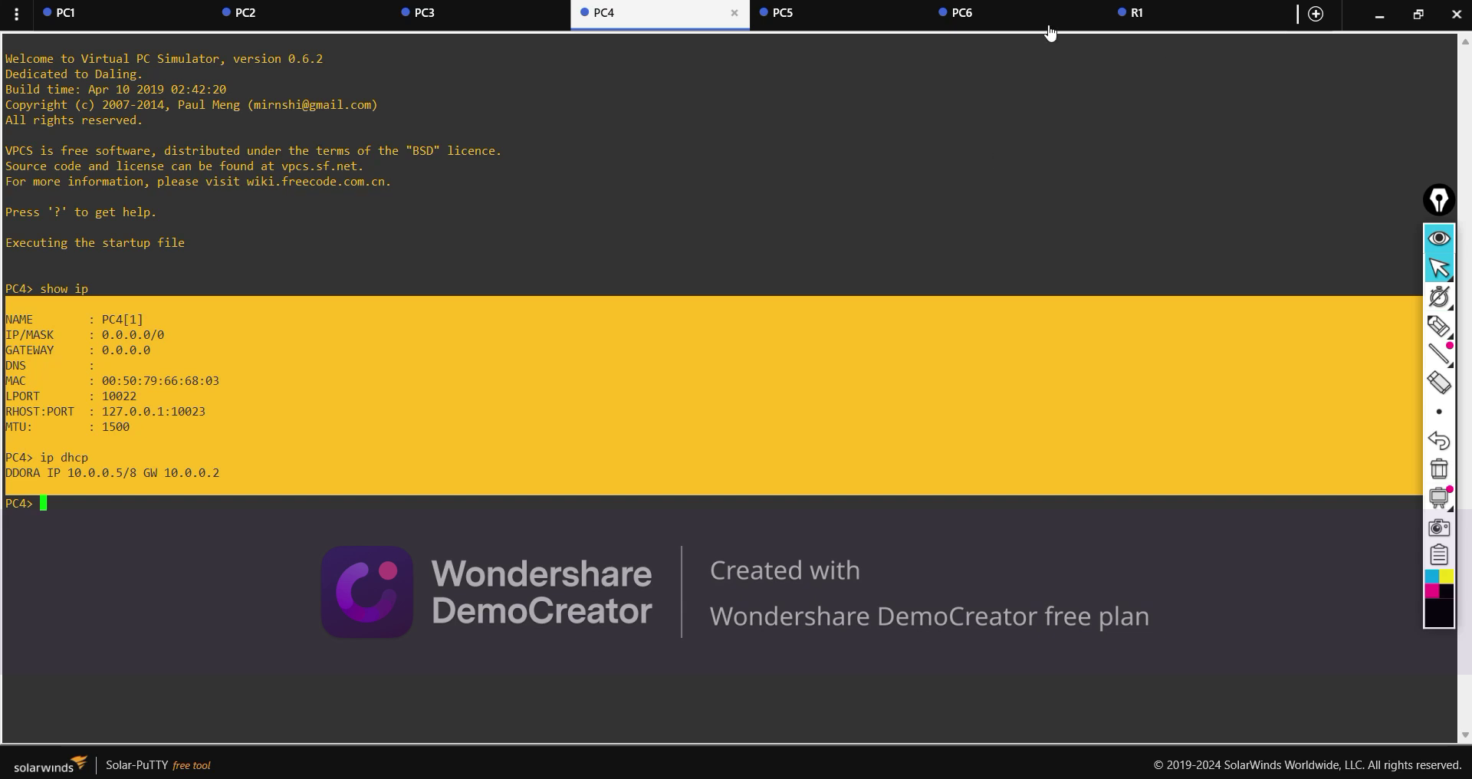
# Show the PC6 console session
pyautogui.click(985, 23)
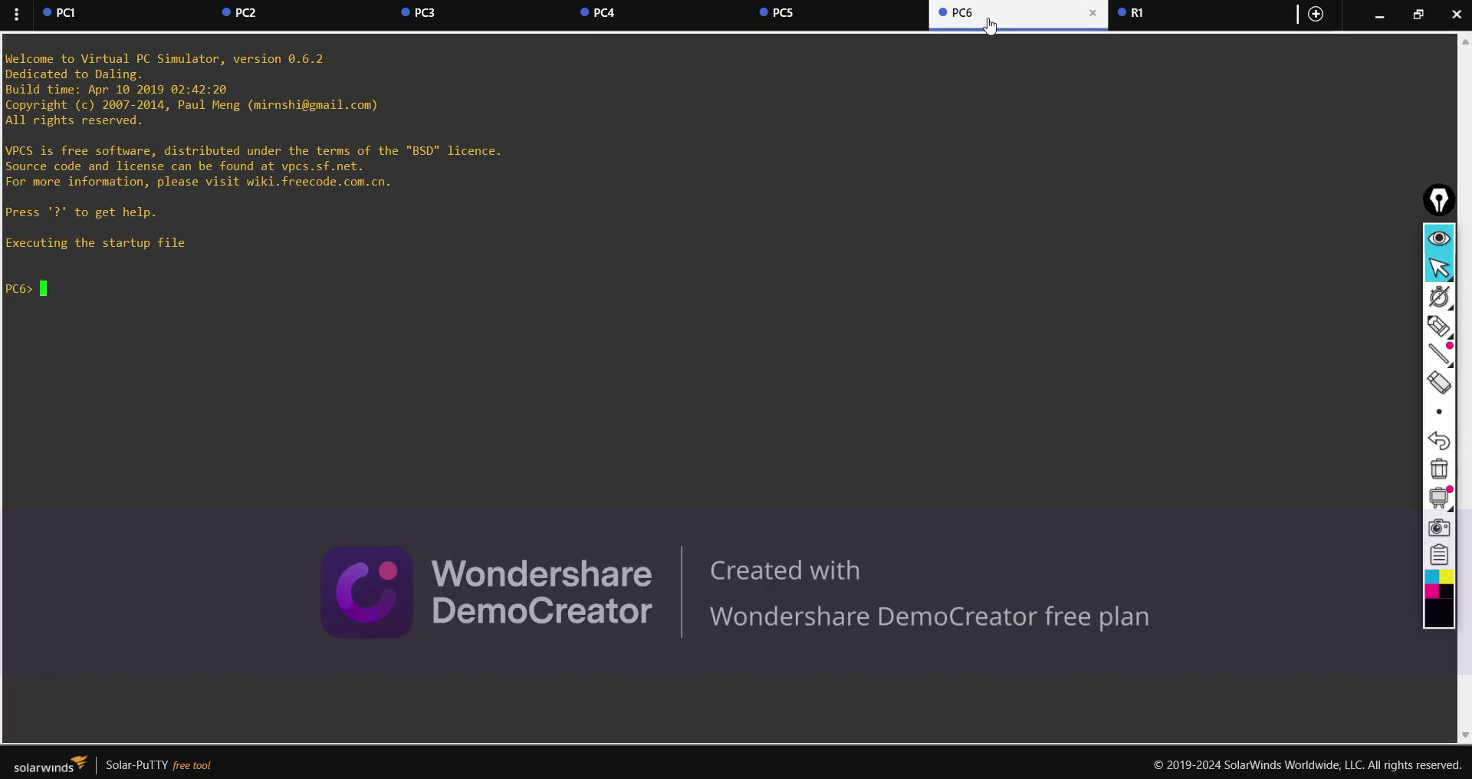